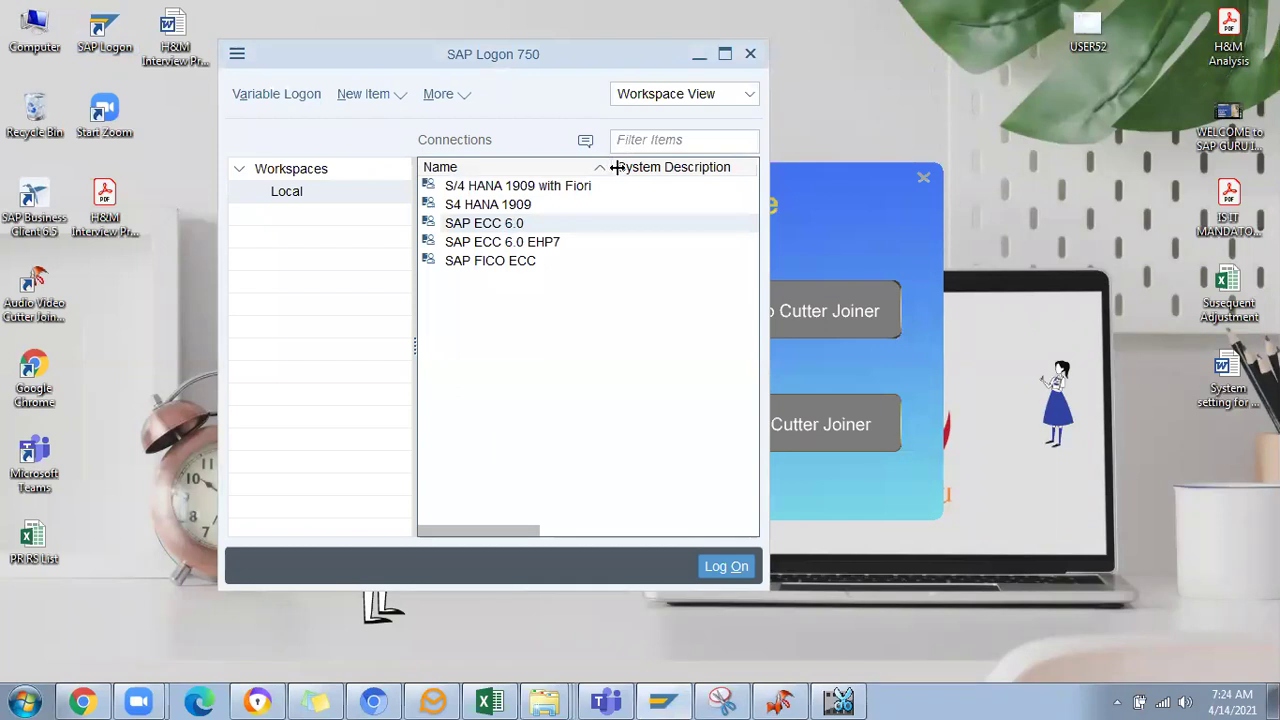
# Open the SAP ECC 6.0 connection and log on to client 800 with the user ID and account password
pyautogui.doubleClick(493, 229)
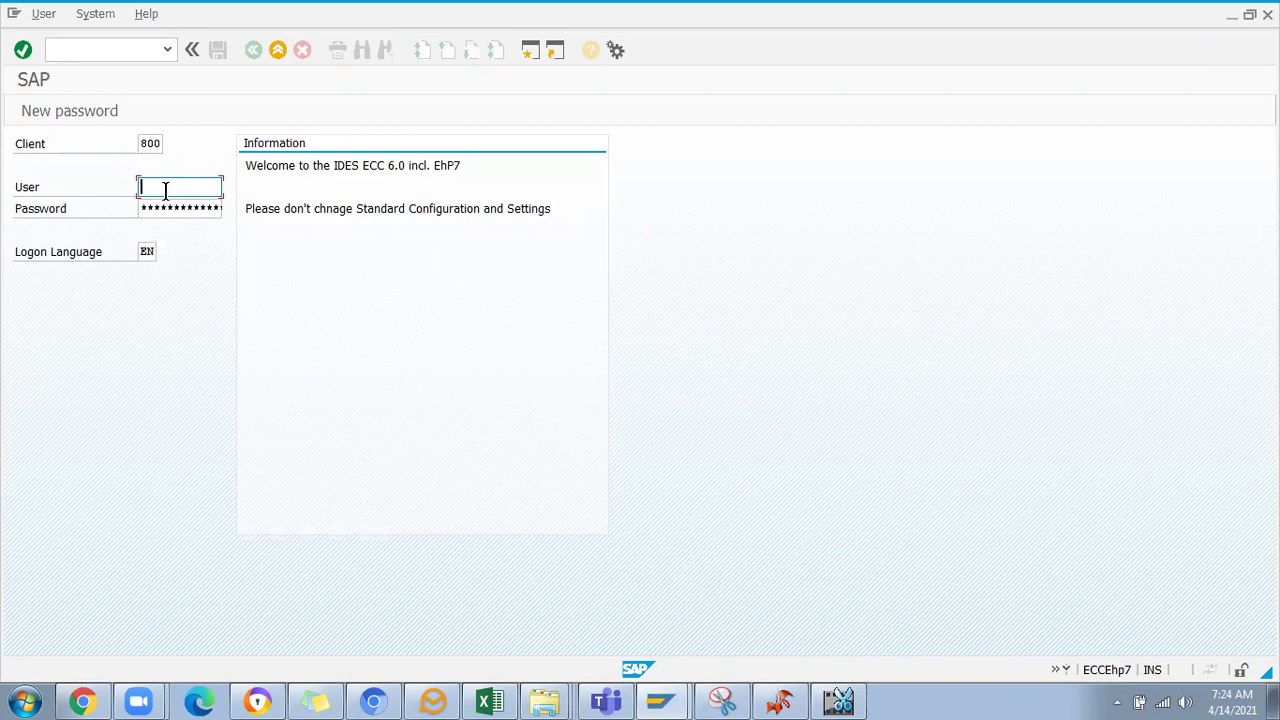
pyautogui.write('u')
pyautogui.click(177, 205)
pyautogui.write('****')
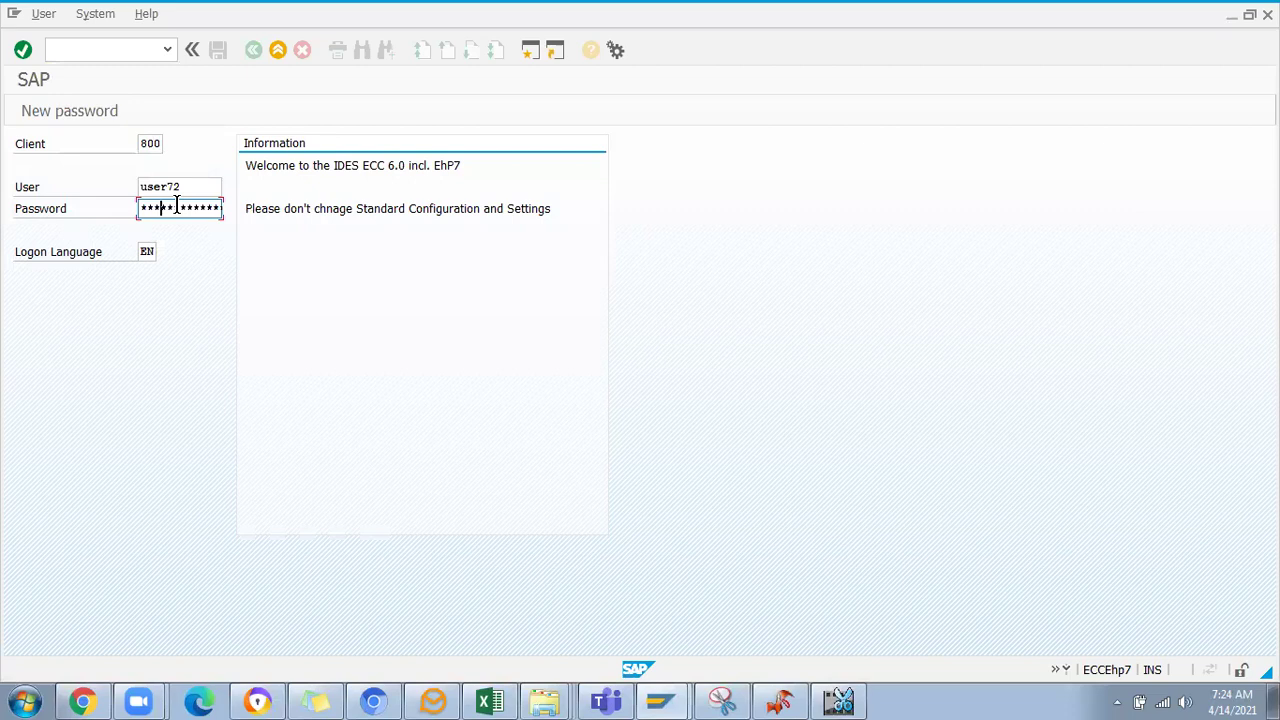
pyautogui.press('Return')
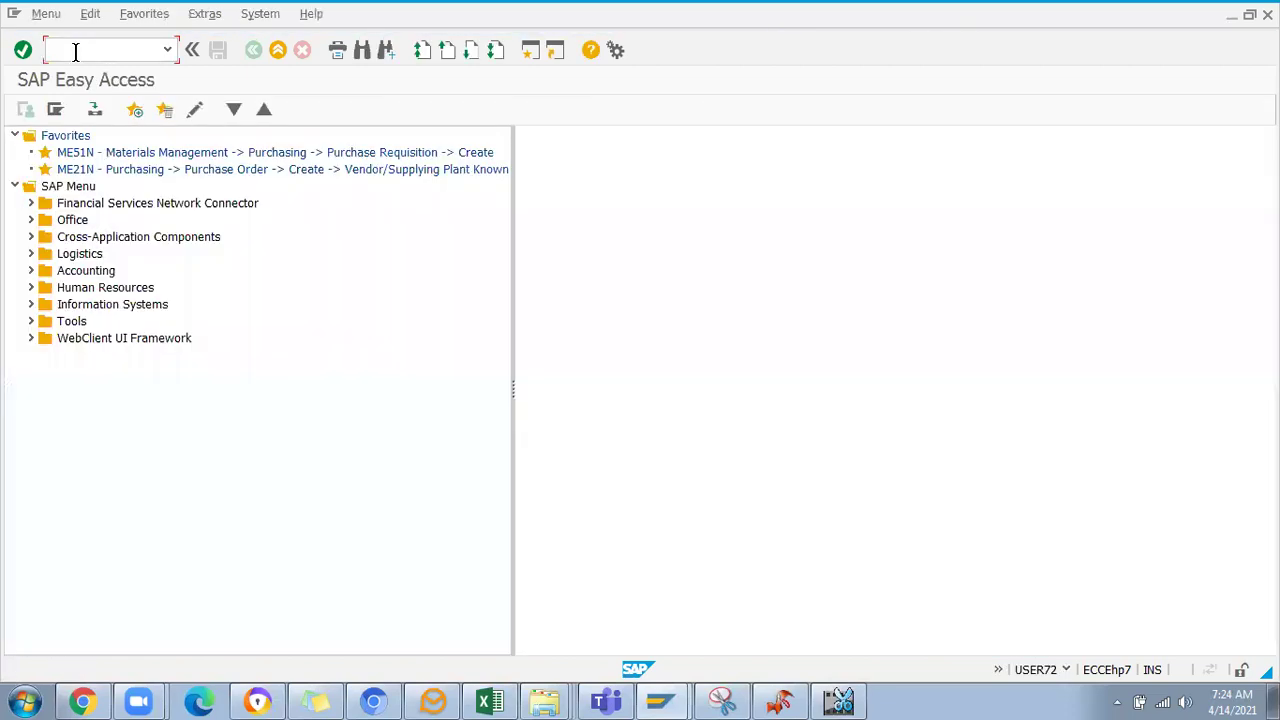
# Search the computer for Notepad, open it, and move its window aside so the SAP menu tree stays visible
pyautogui.click(25, 702)
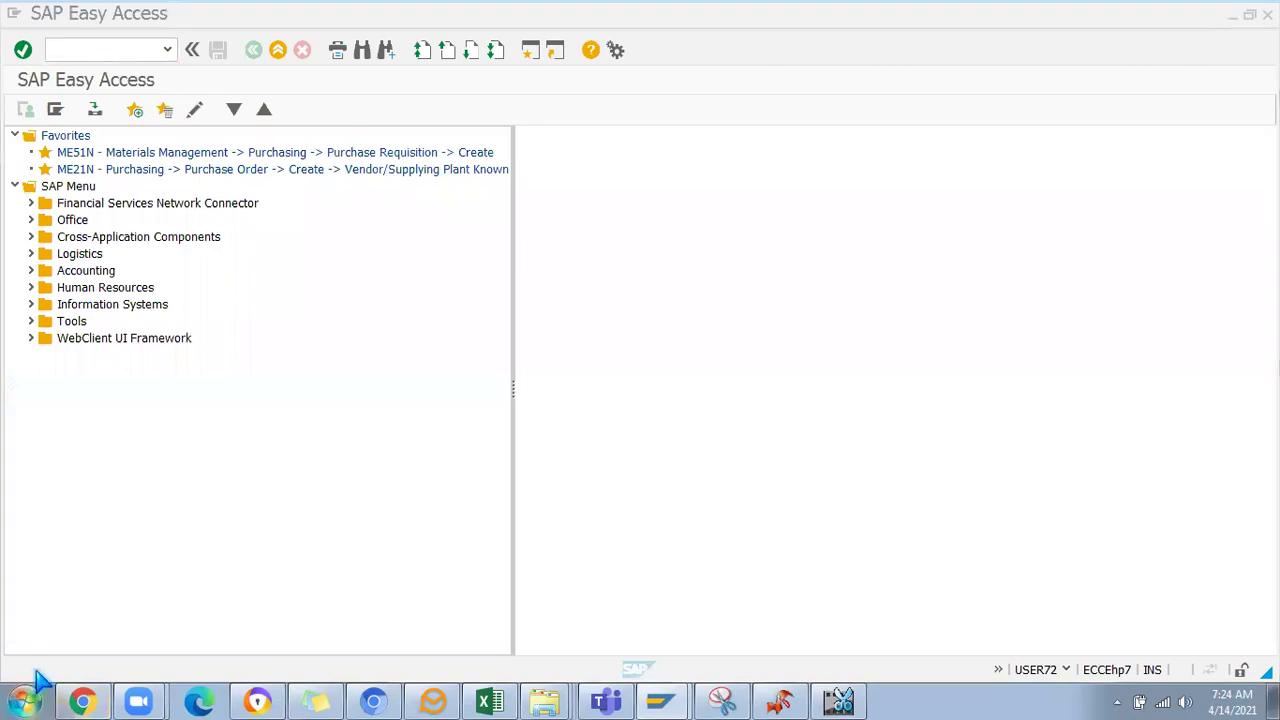
pyautogui.click(96, 653)
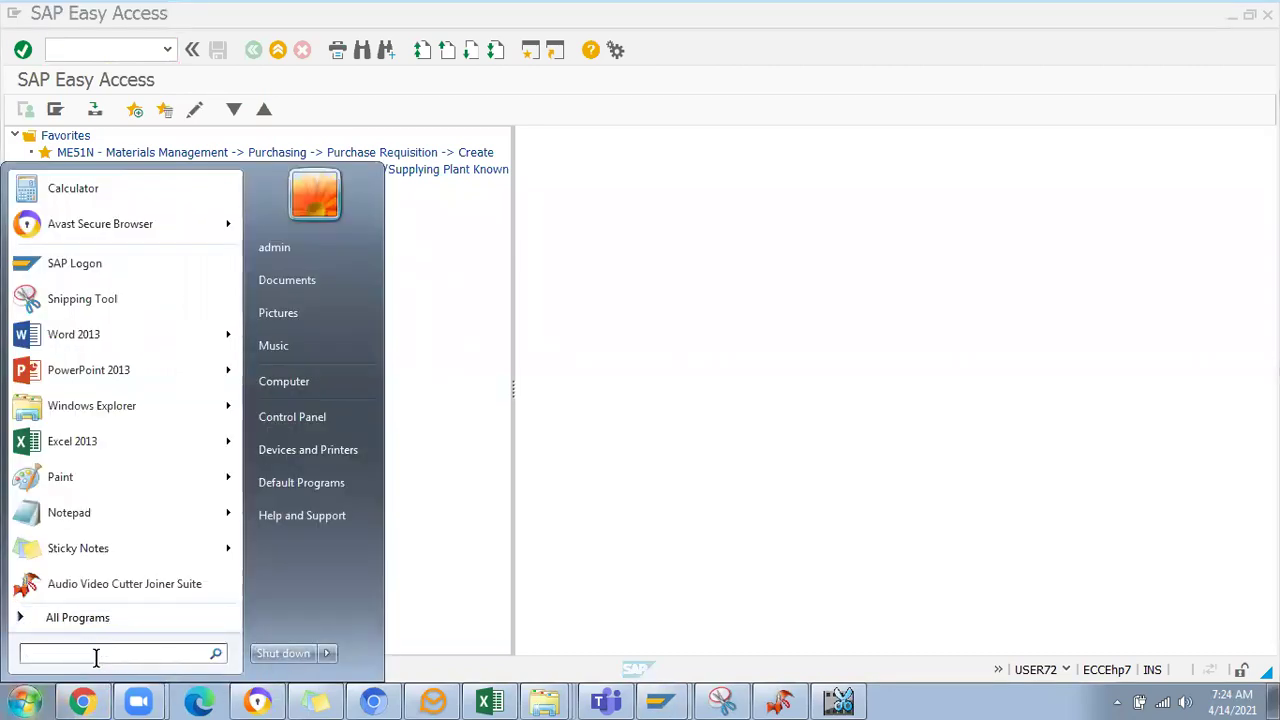
pyautogui.write('ni')
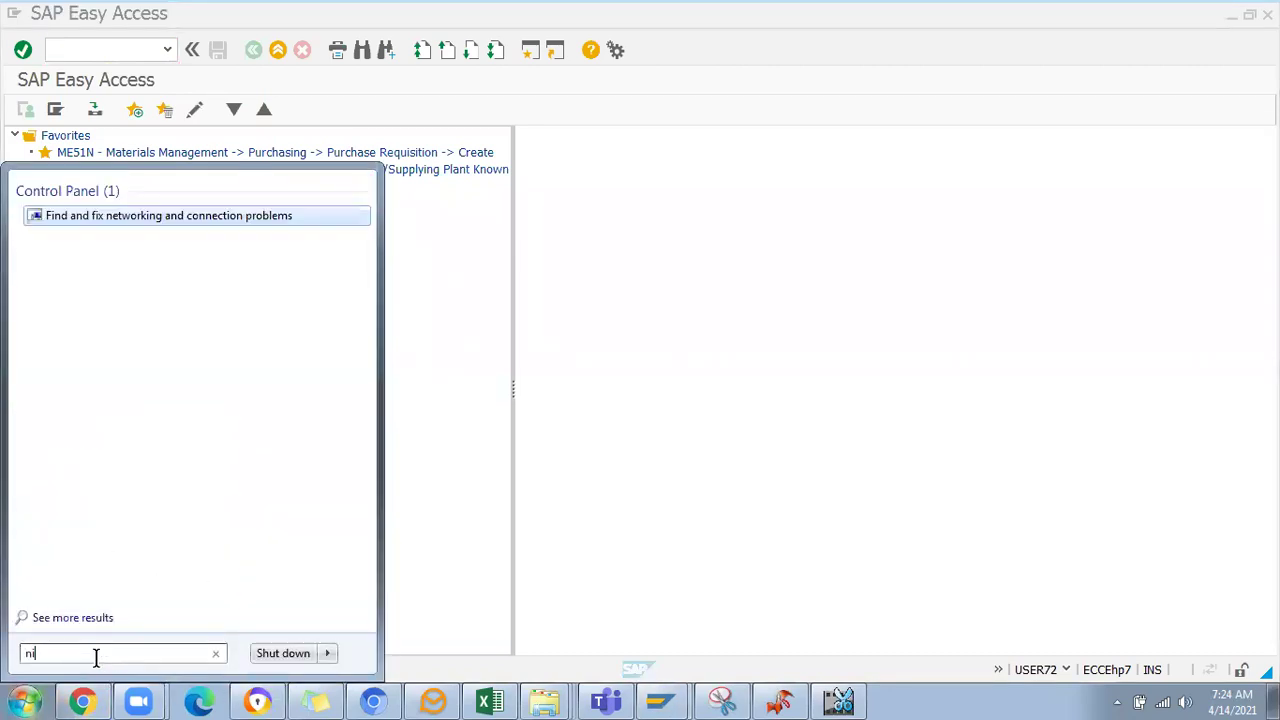
pyautogui.write('ote')
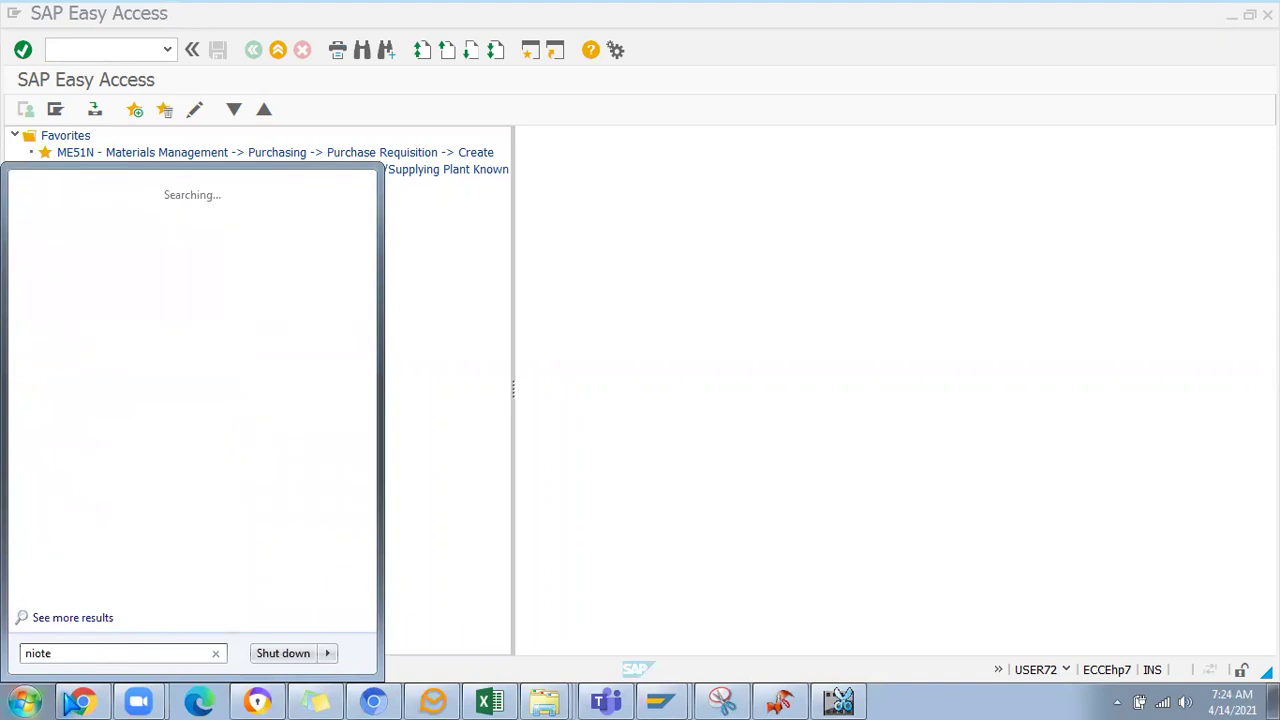
pyautogui.press('BackSpace')
pyautogui.press('BackSpace')
pyautogui.press('BackSpace')
pyautogui.write('ote')
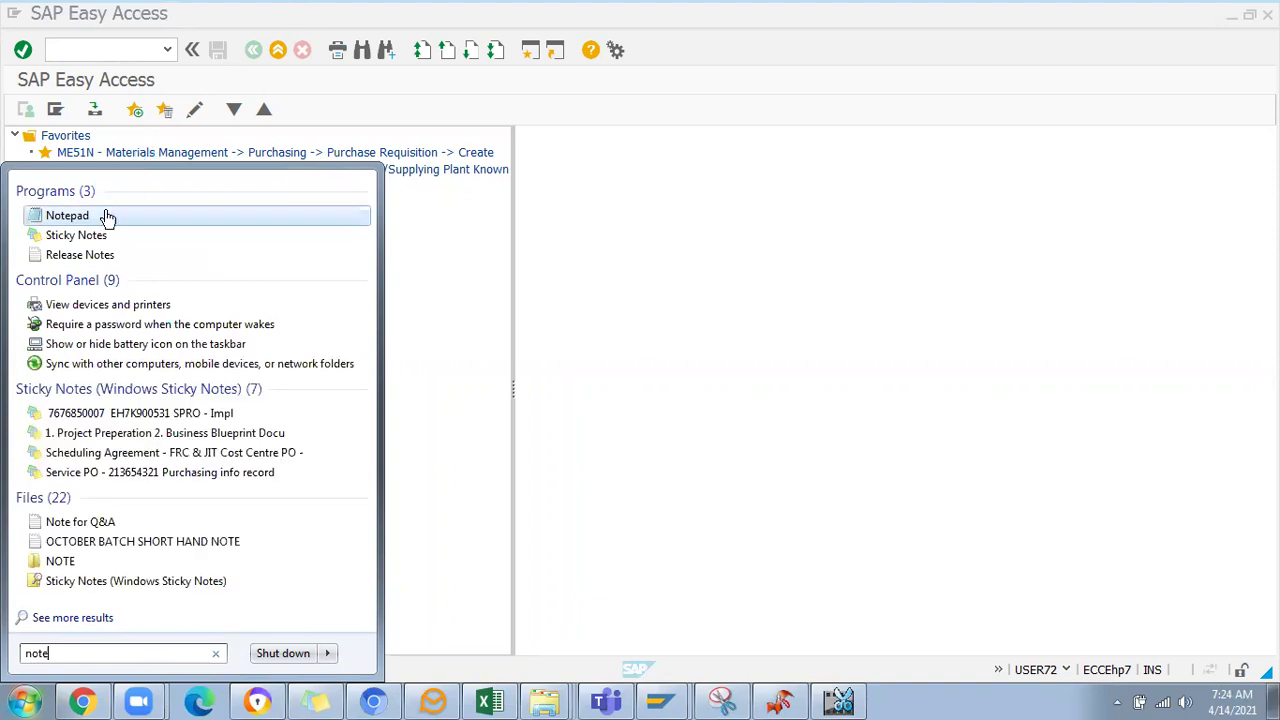
pyautogui.click(97, 214)
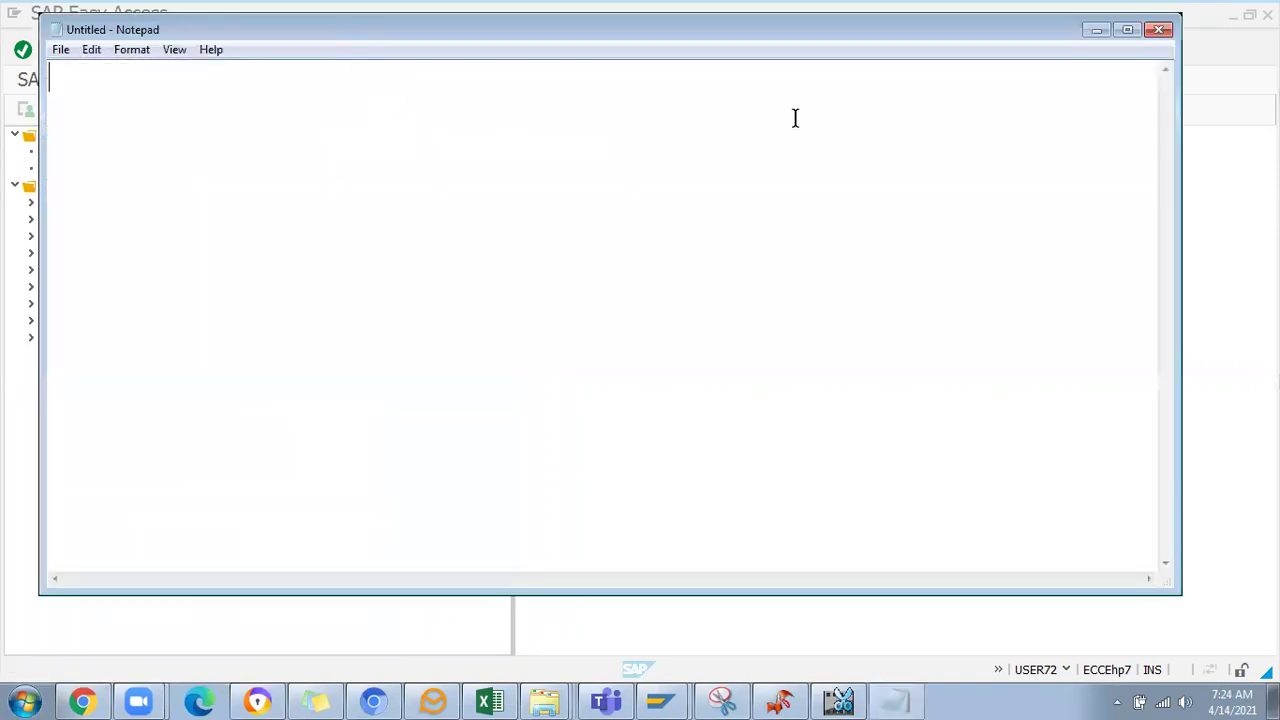
pyautogui.moveTo(405, 42); pyautogui.dragTo(821, 102)
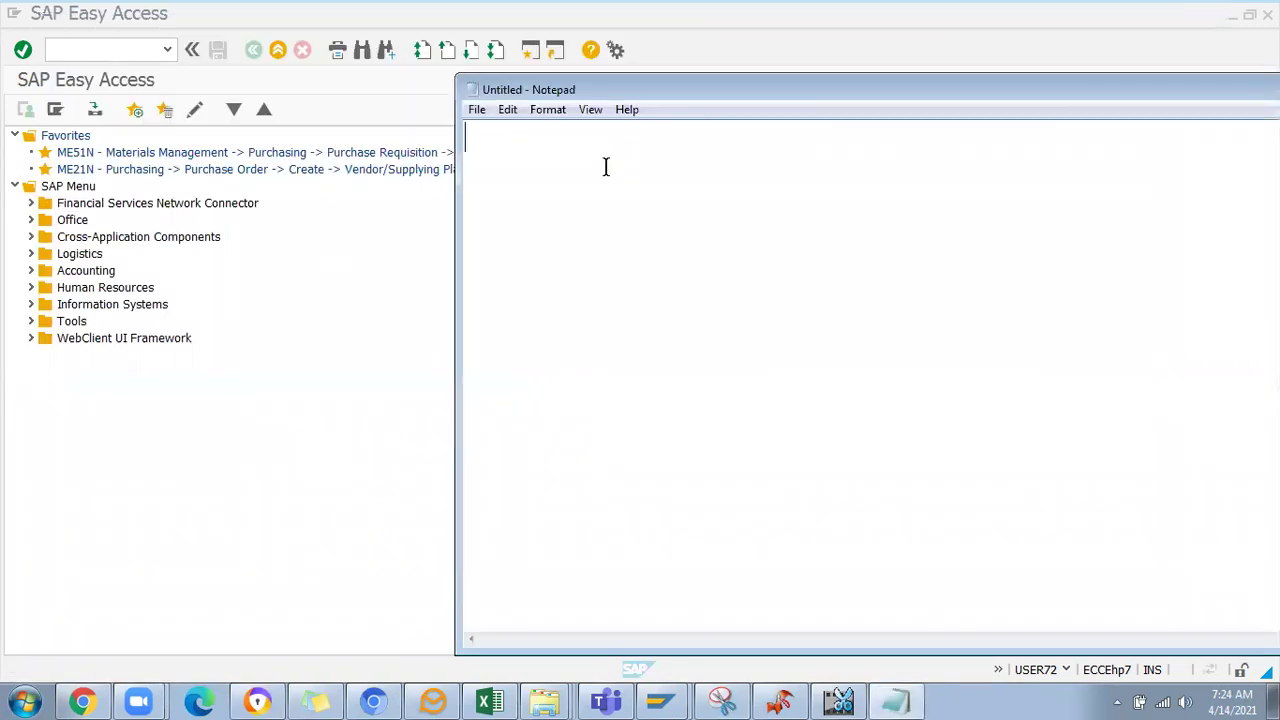
# Write the first two checklist lines in the blank note: "1. Material - ZROH" and "2. Valuation -3800"
pyautogui.write('1. Mat')
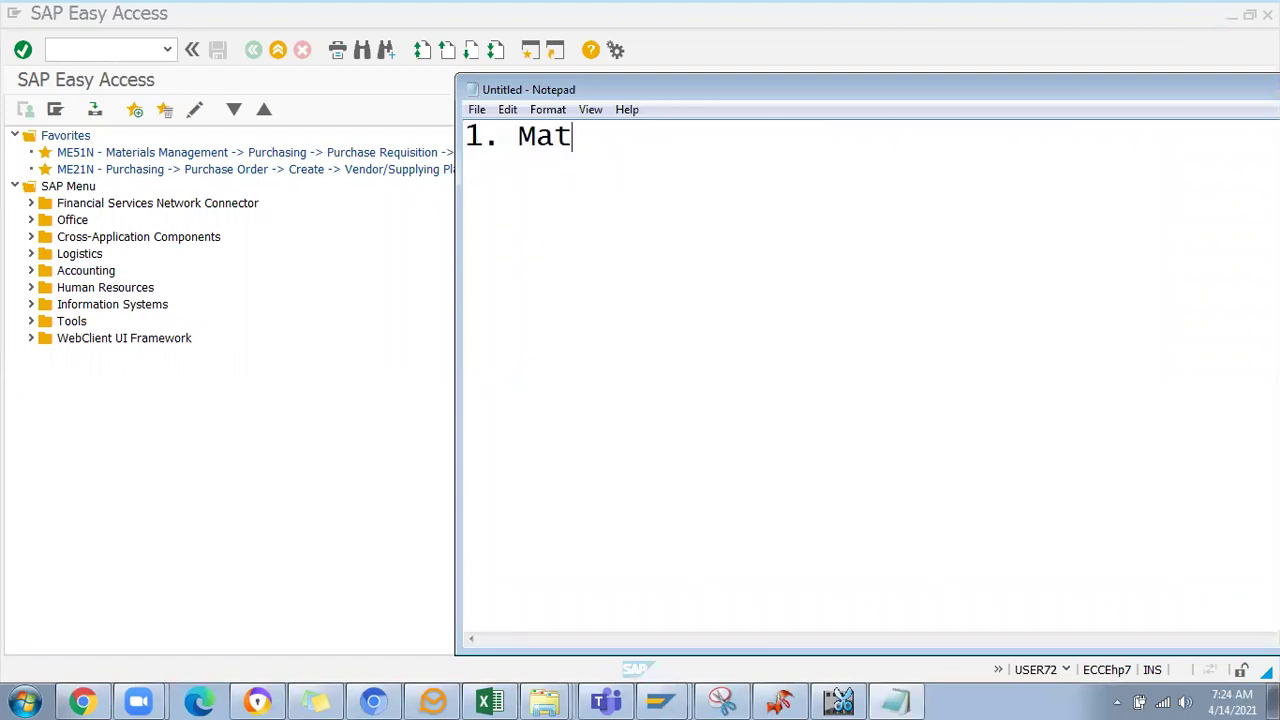
pyautogui.write('erial -')
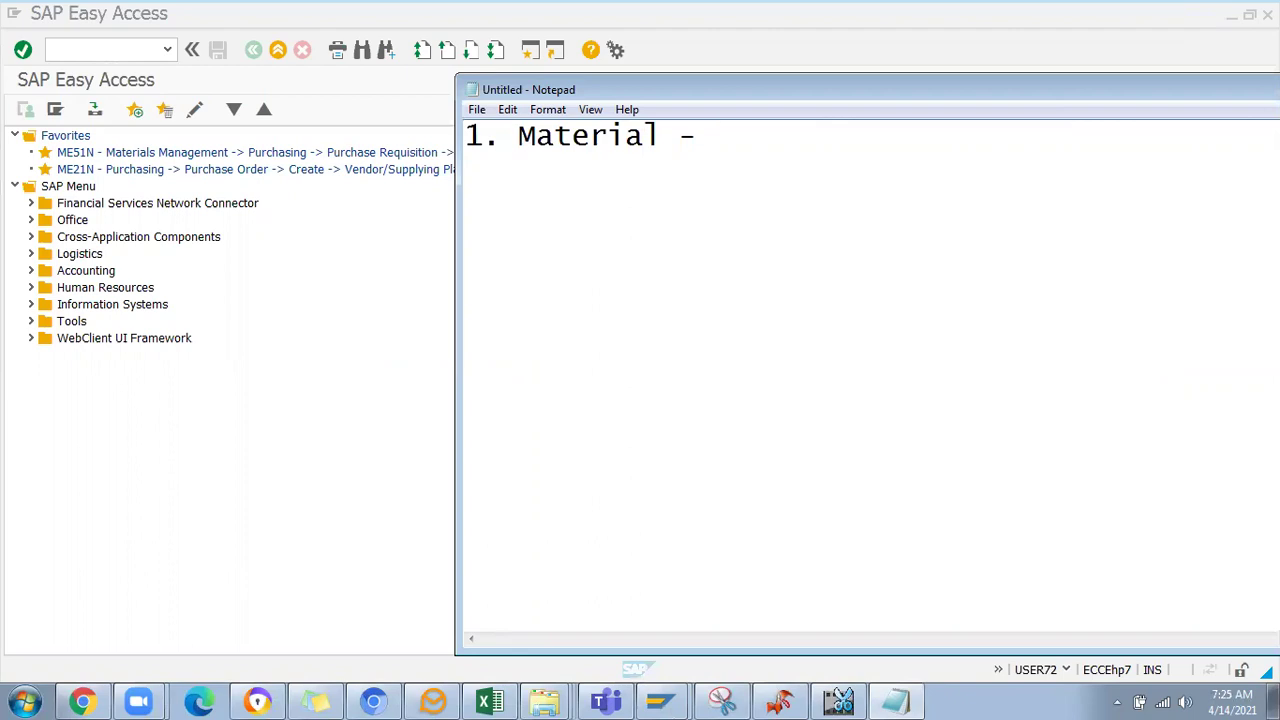
pyautogui.write(' ZROH')
pyautogui.press('Return')
pyautogui.write('2')
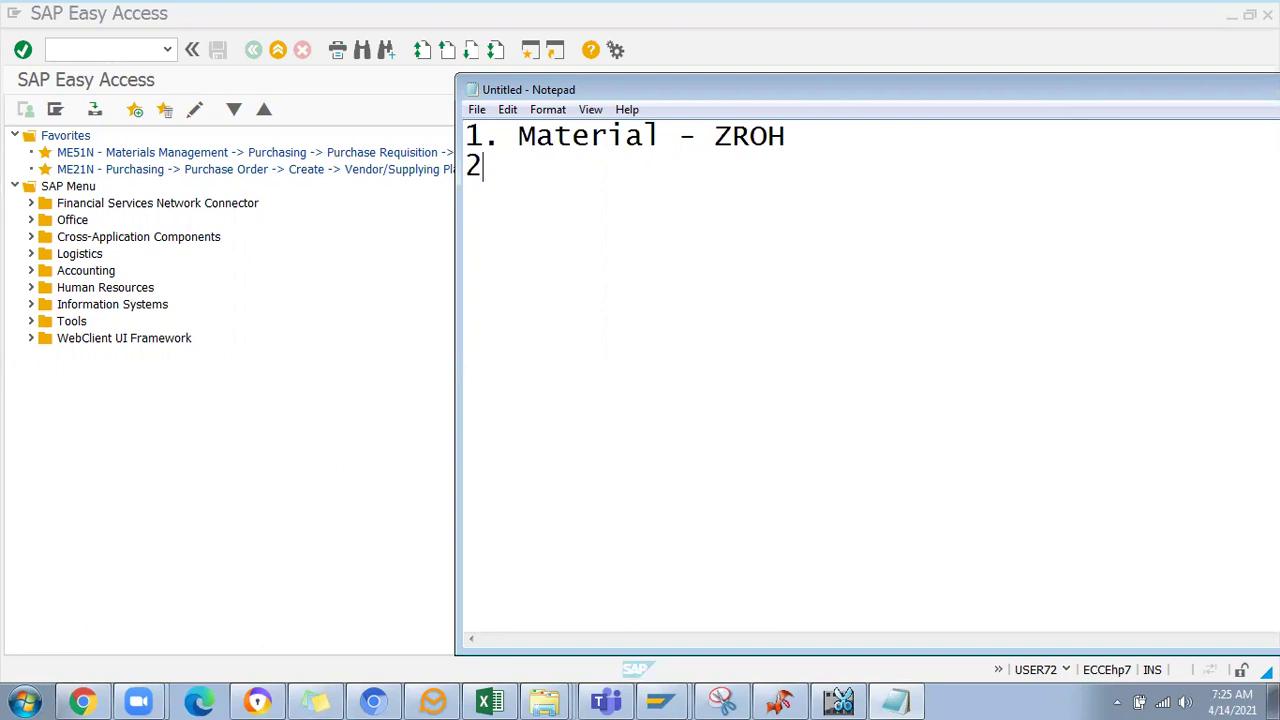
pyautogui.write('. Valuation ')
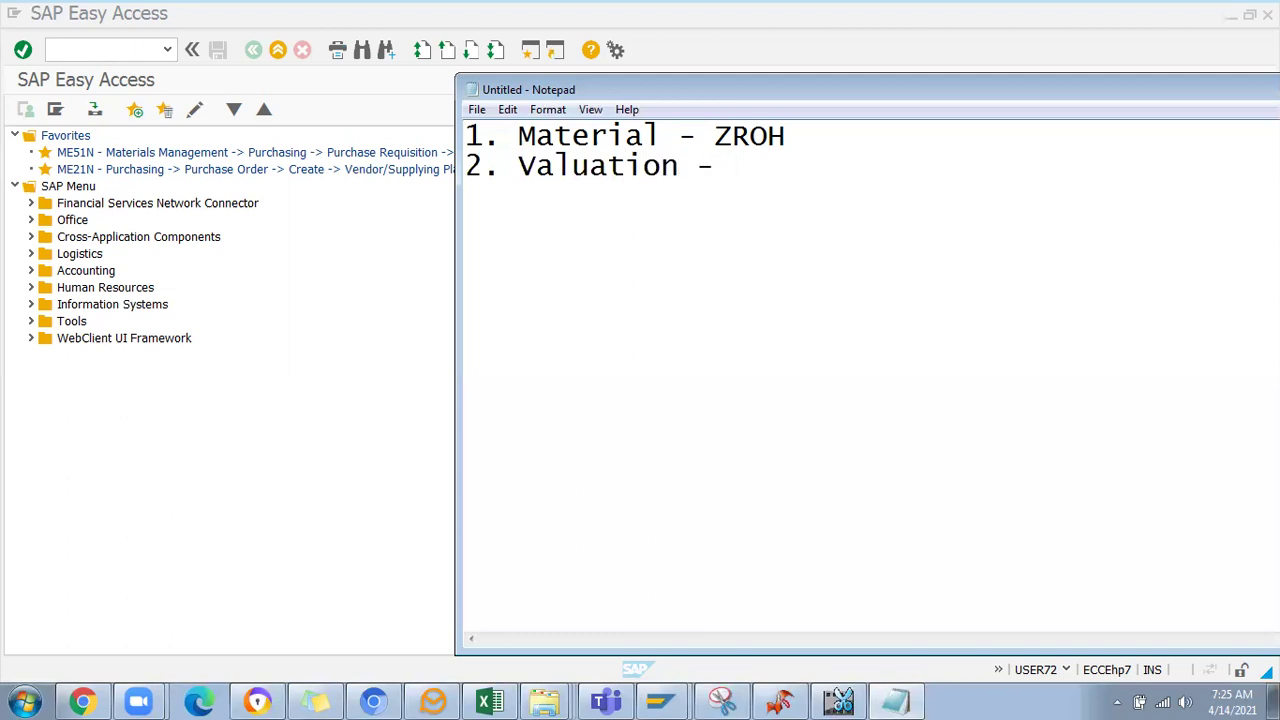
pyautogui.write('-3800')
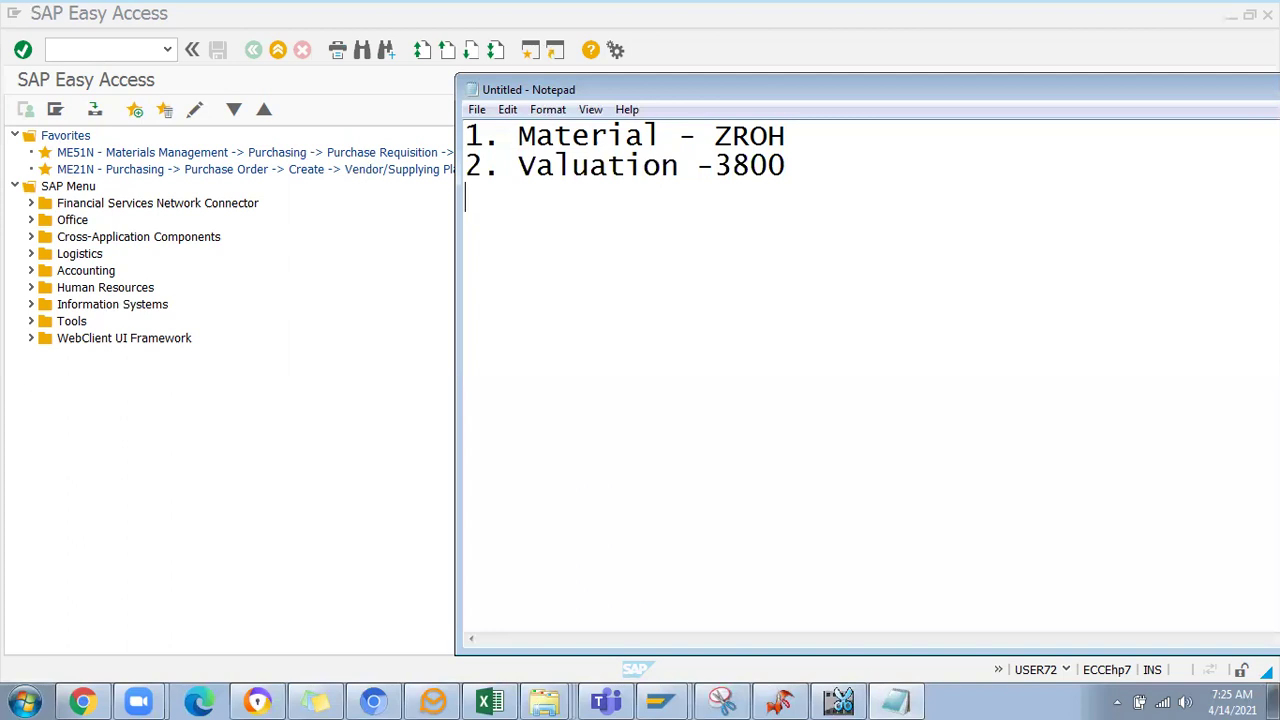
# Add the checklist lines "3. Price control", "4. OBYC settings" and "5. Check GL accounts" below the valuation line
pyautogui.press('Return')
pyautogui.write('3. Price cio')
pyautogui.press('BackSpace')
pyautogui.press('BackSpace')
pyautogui.write('ontrol')
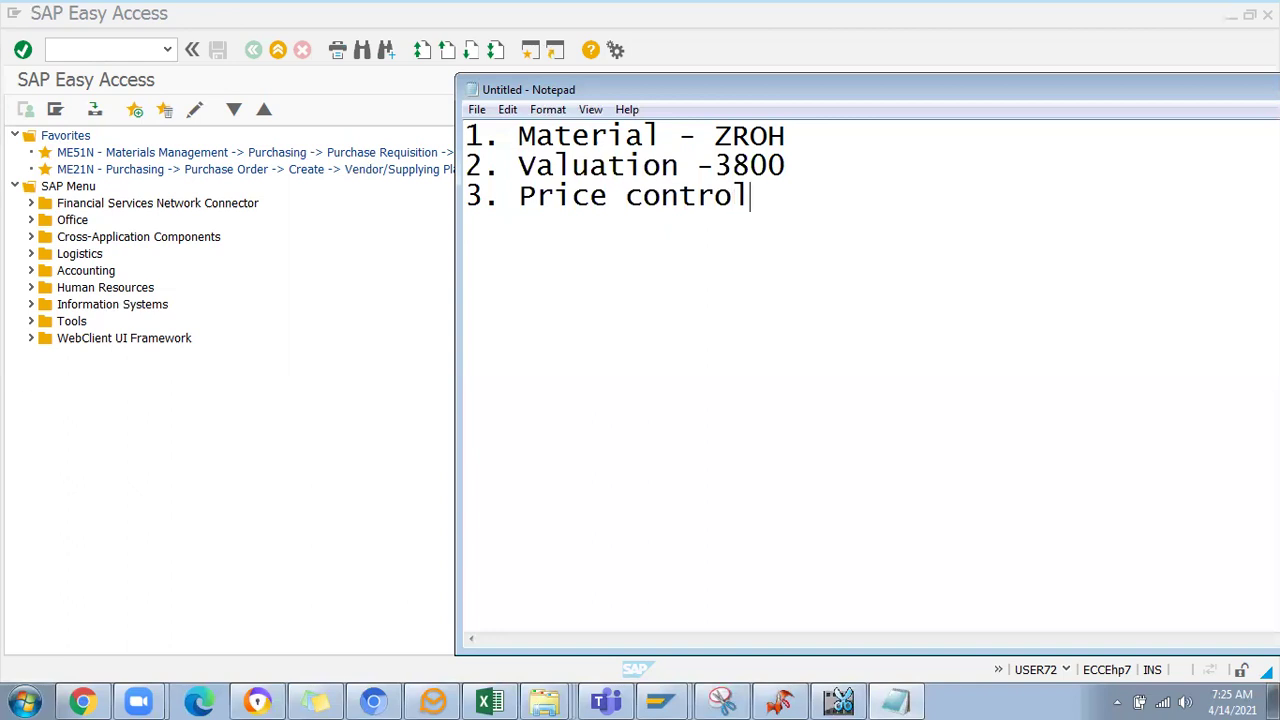
pyautogui.press('Return')
pyautogui.write('4. OBYC settings')
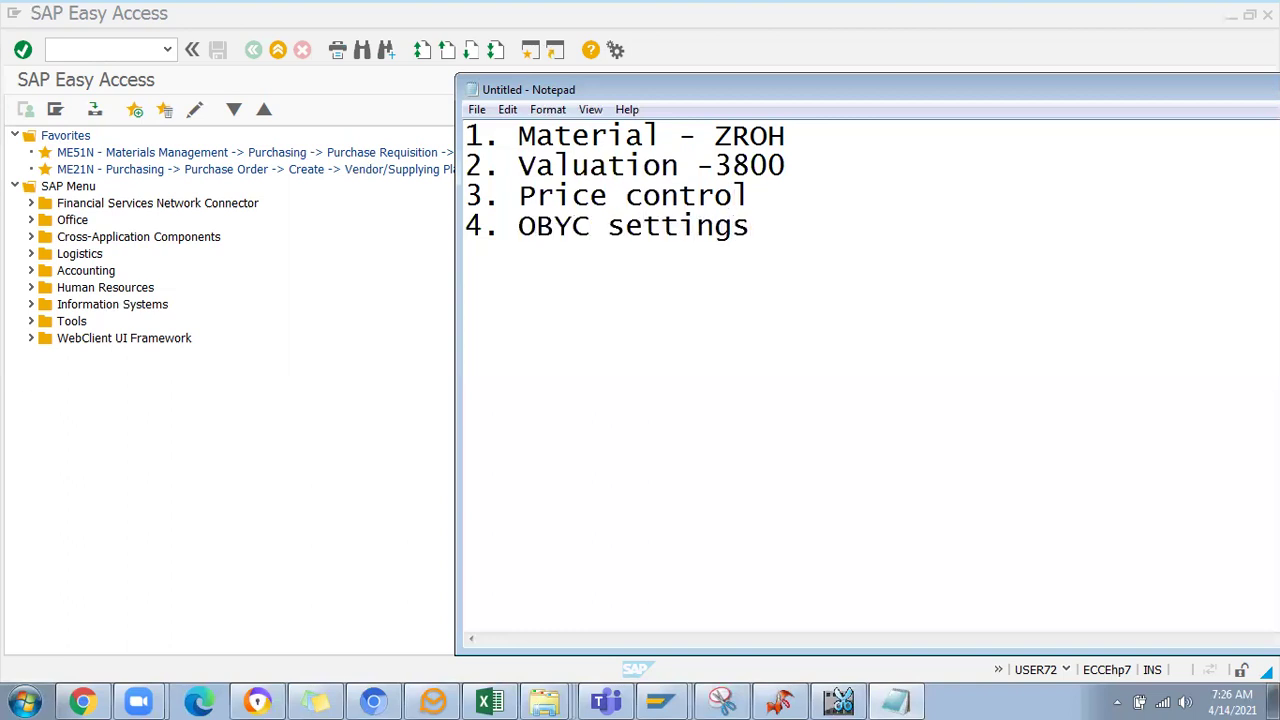
pyautogui.press('Return')
pyautogui.write('5. Check G')
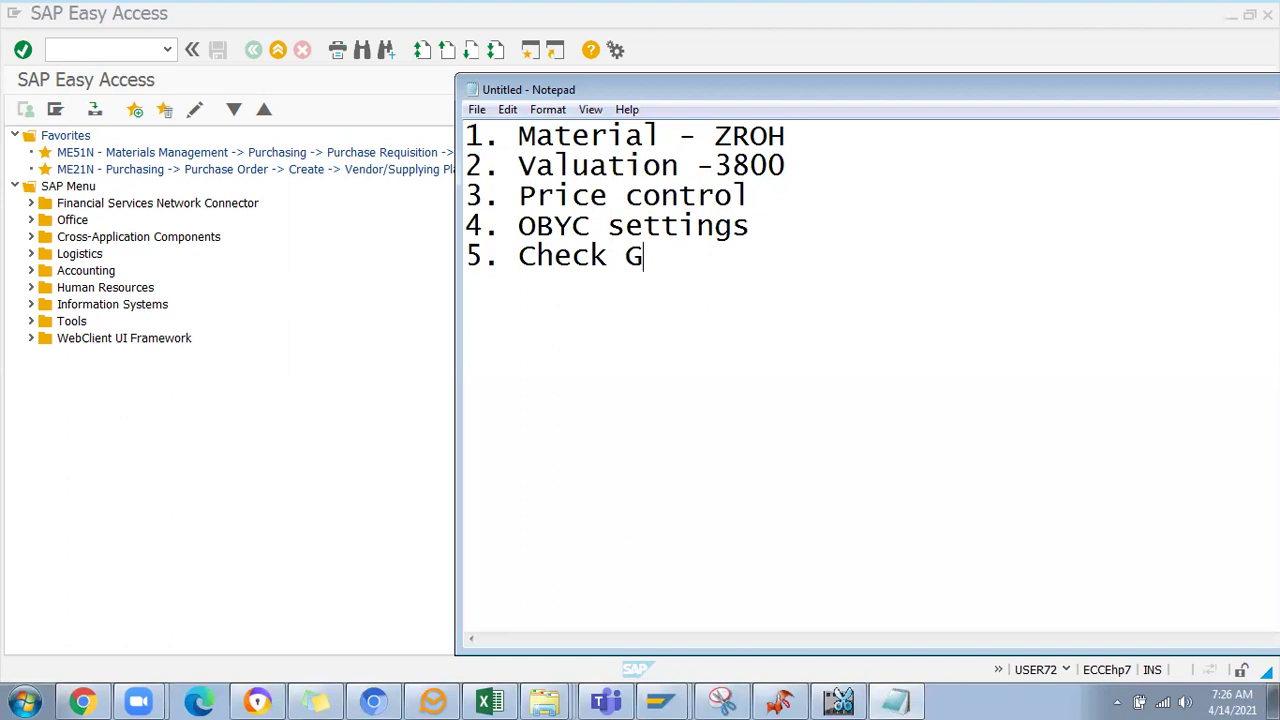
pyautogui.write('L accounts')
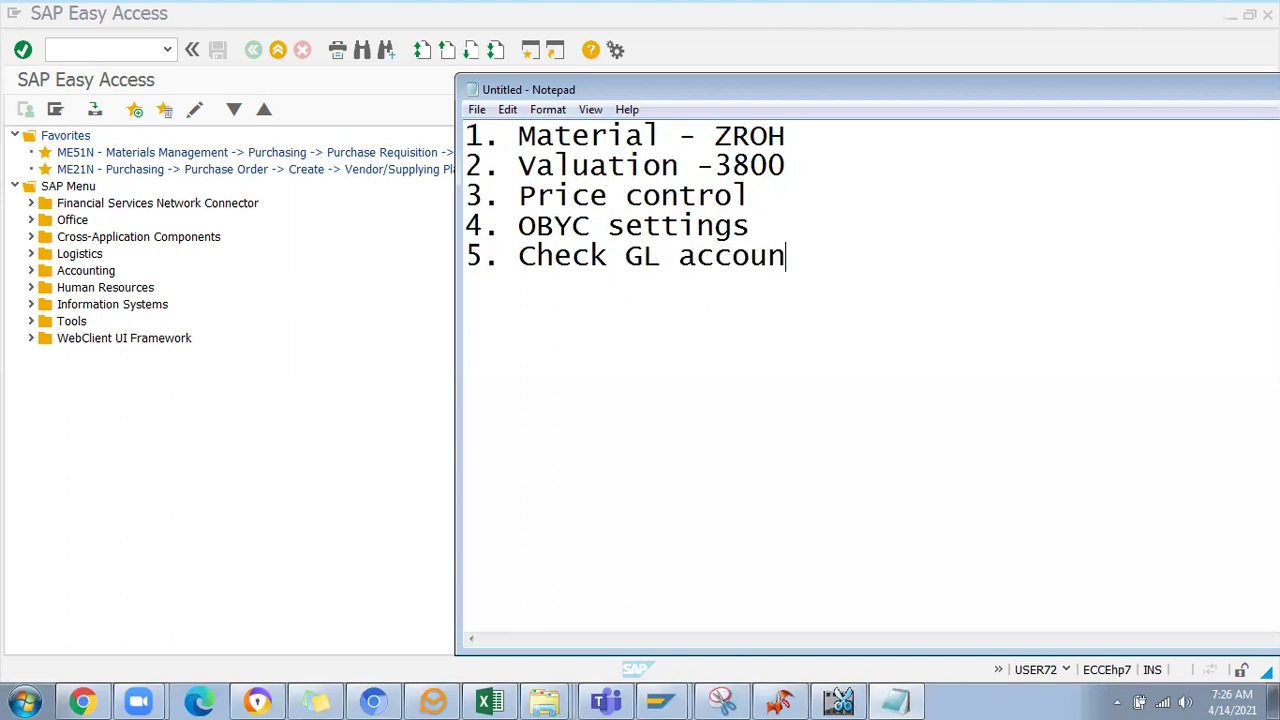
pyautogui.click(797, 167)
pyautogui.moveTo(812, 262); pyautogui.dragTo(485, 138)
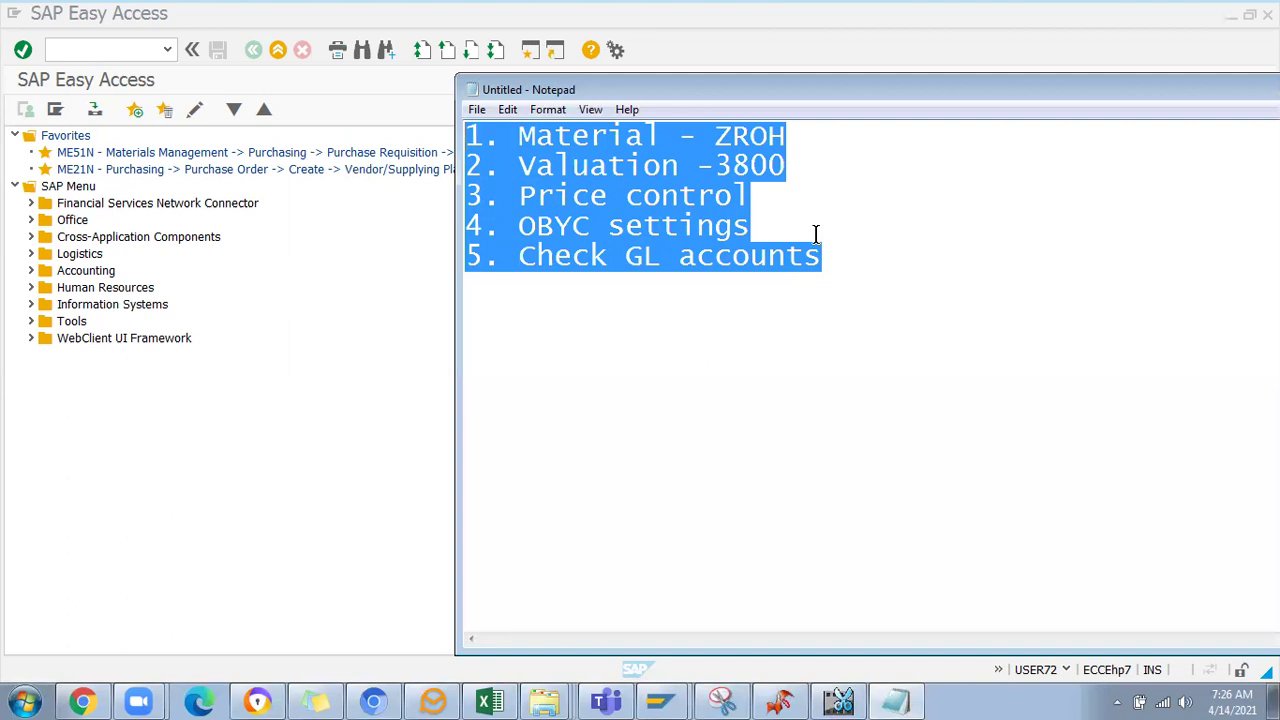
pyautogui.click(814, 165)
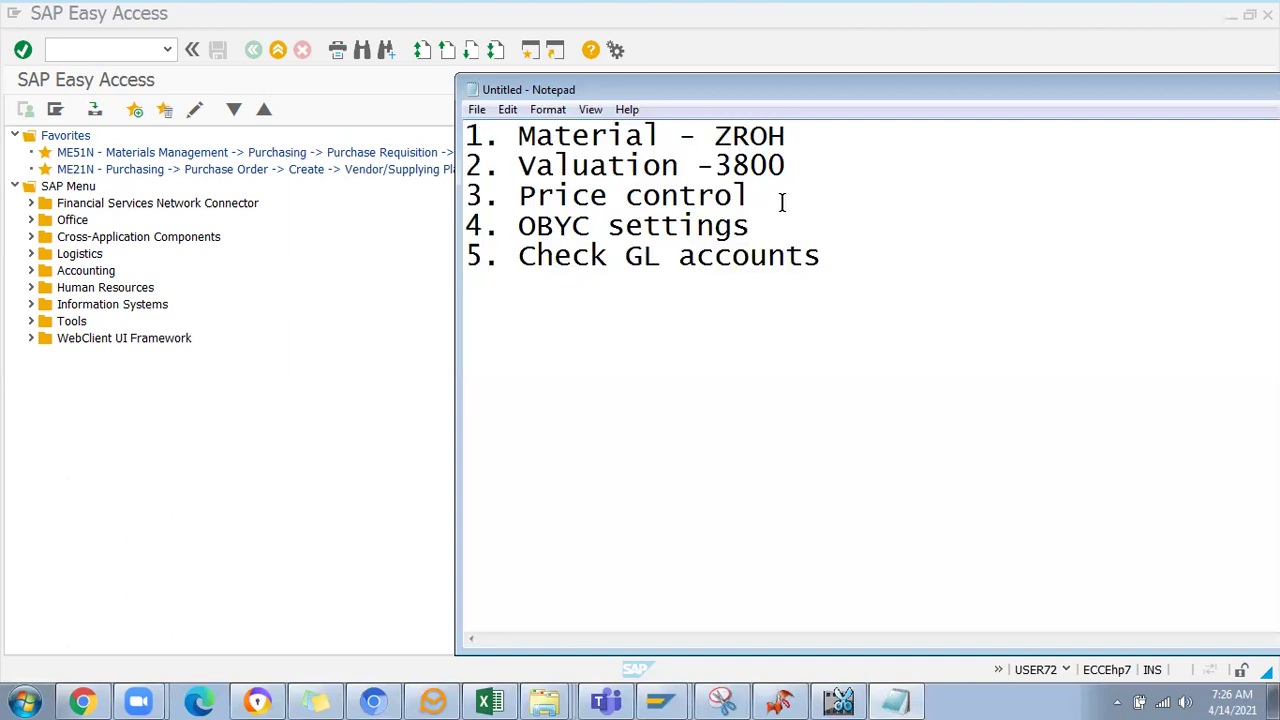
# Switch to SAP Easy Access and enter "oms" as the beginning of the transaction code, without running it
pyautogui.click(308, 260)
pyautogui.click(55, 50)
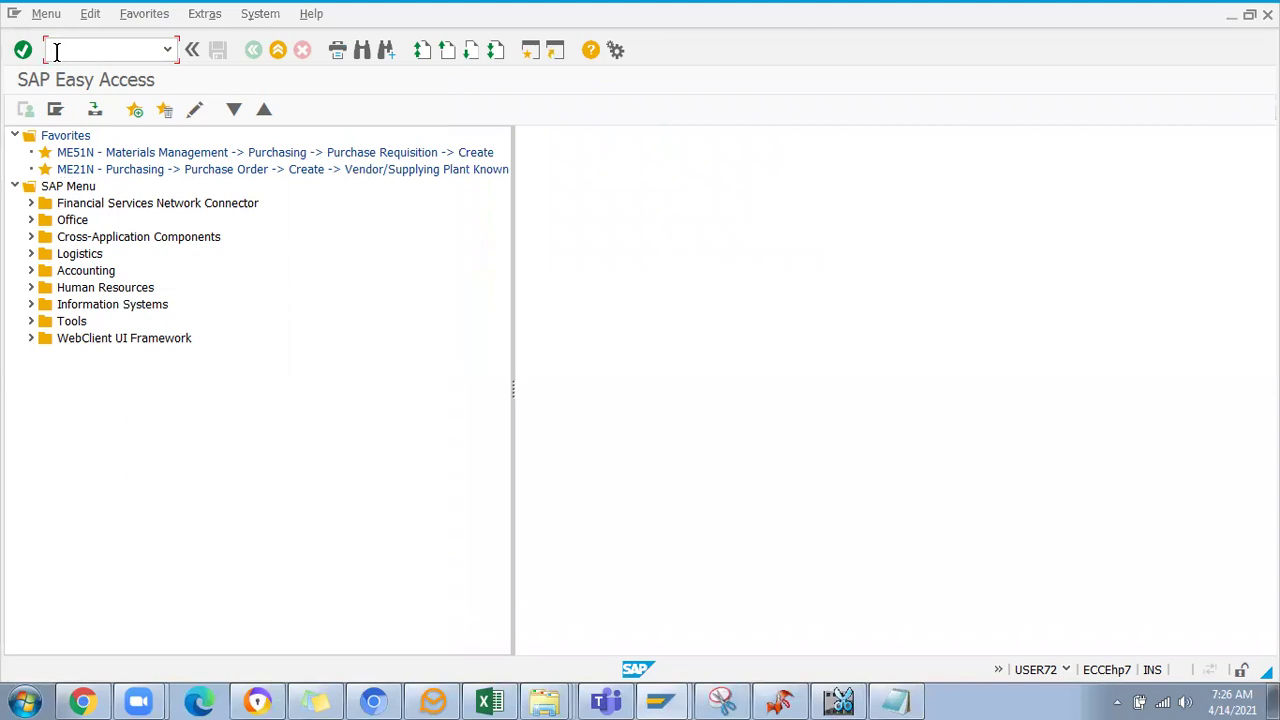
pyautogui.write('oms')
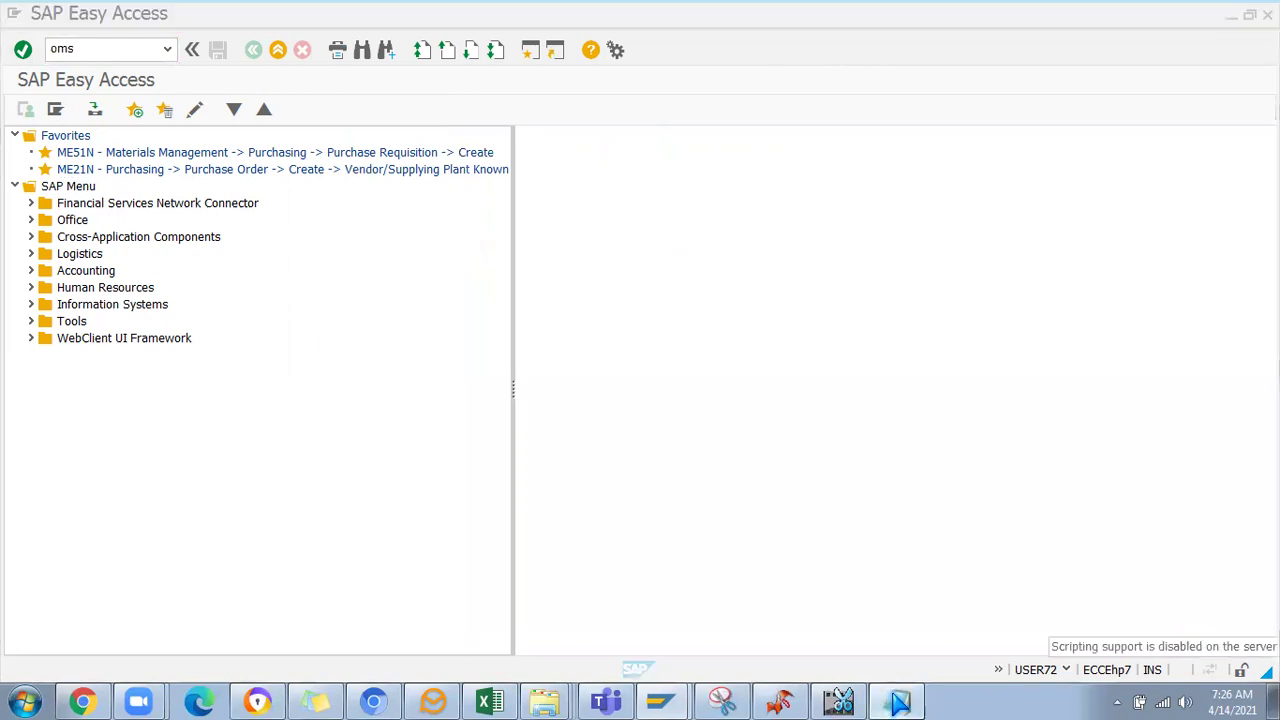
# Switch back to the Notepad checklist and change the material entry in line 1 to ZHRO
pyautogui.click(895, 702)
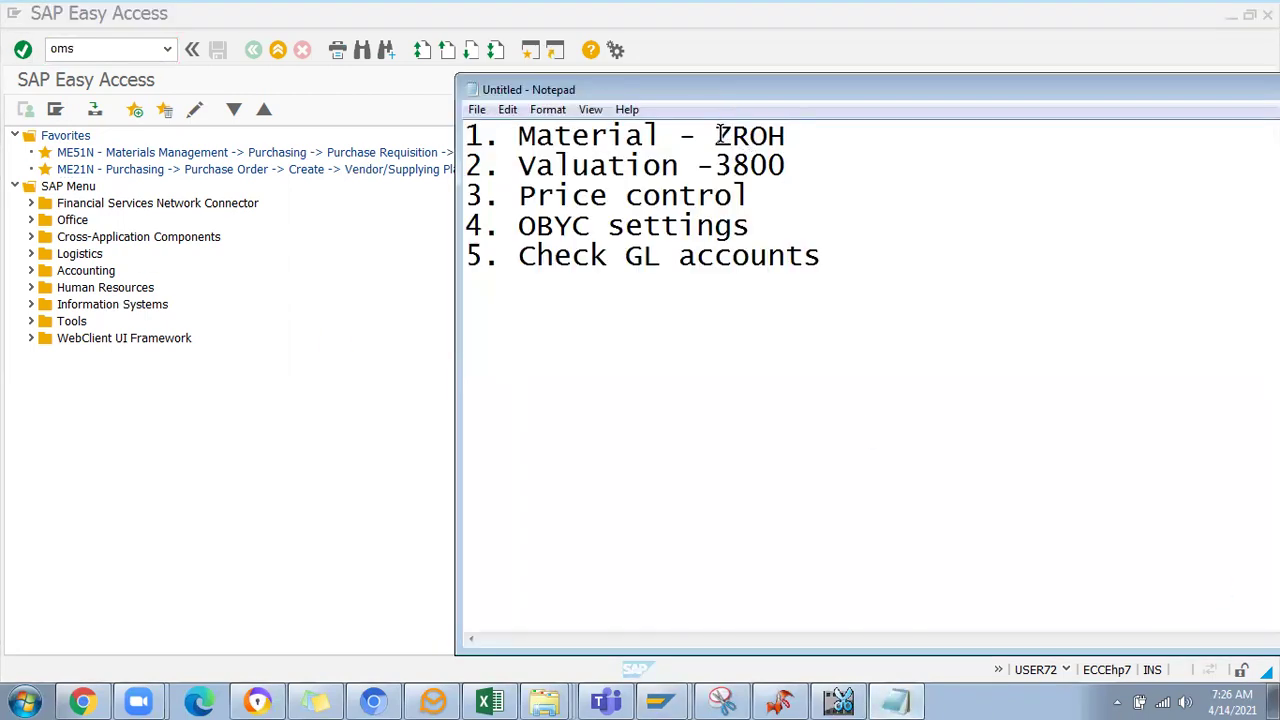
pyautogui.moveTo(716, 136); pyautogui.dragTo(788, 137)
pyautogui.click(796, 137)
pyautogui.press('BackSpace')
pyautogui.press('BackSpace')
pyautogui.press('BackSpace')
pyautogui.write('HRO')
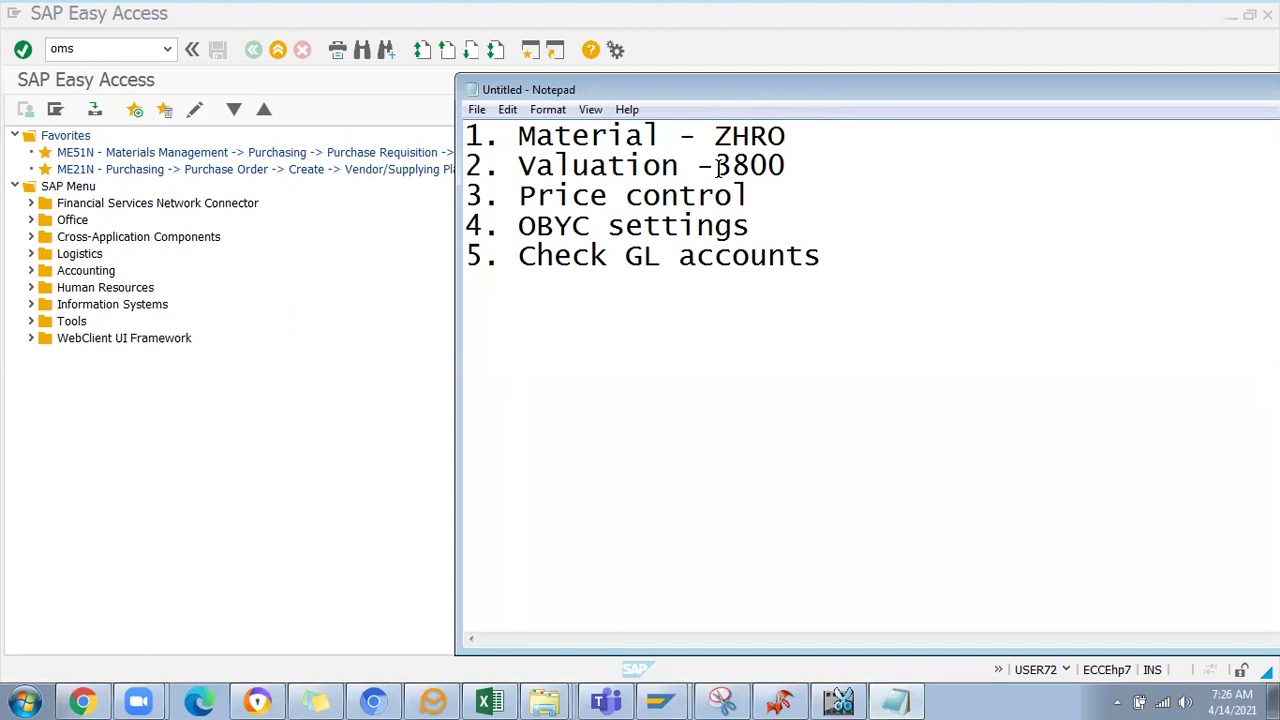
pyautogui.doubleClick(743, 166)
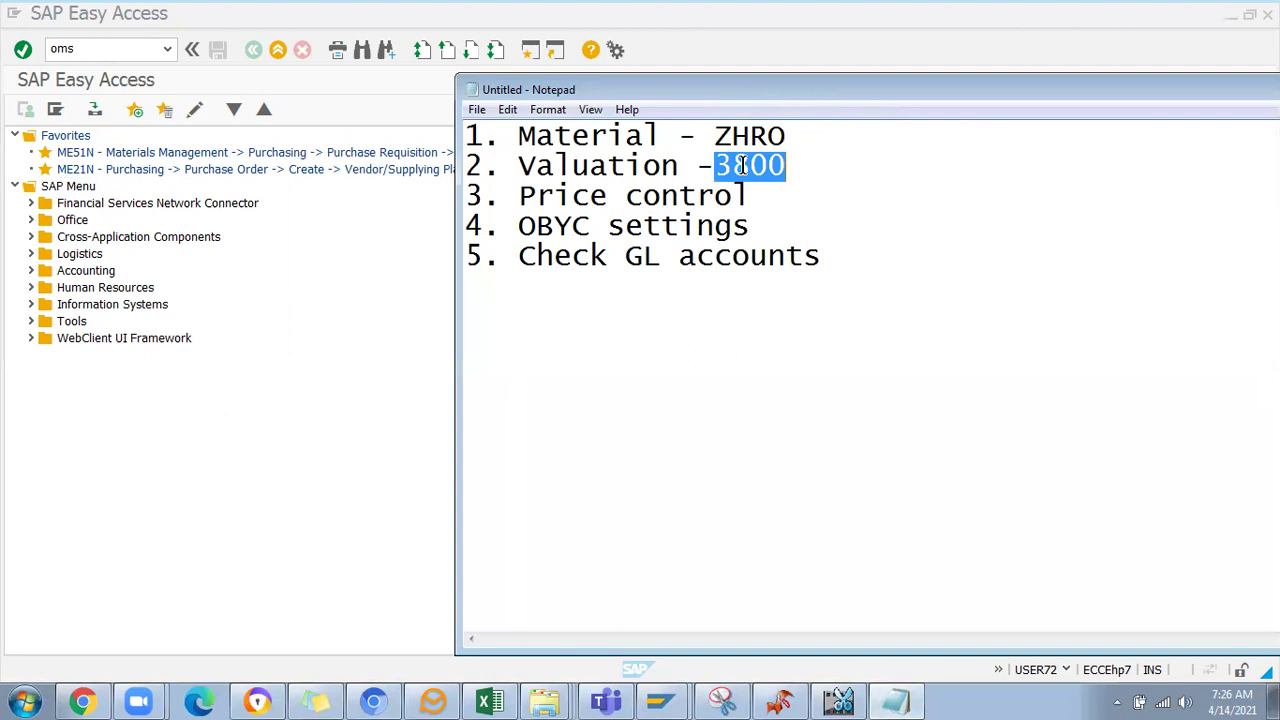
pyautogui.click(788, 165)
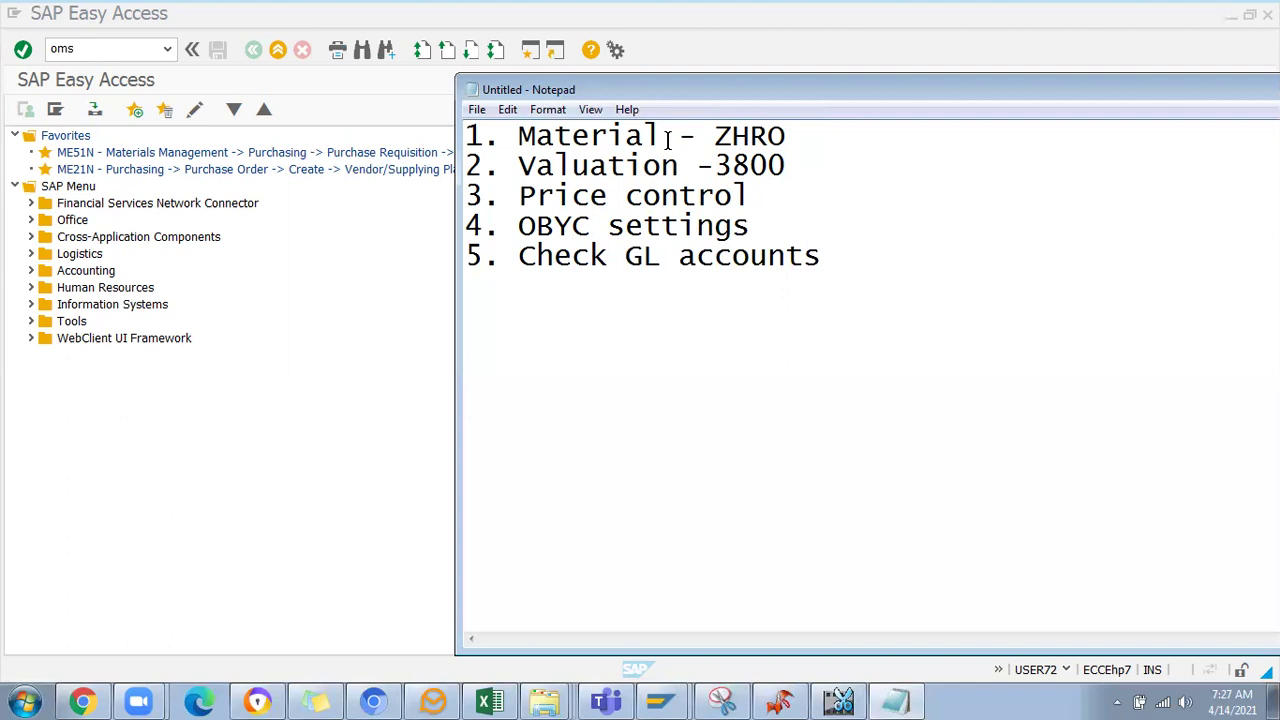
# Append "(MAT type)" to the end of the Material line in the checklist
pyautogui.click(820, 128)
pyautogui.write('(MAt')
pyautogui.press('BackSpace')
pyautogui.write('T type)')
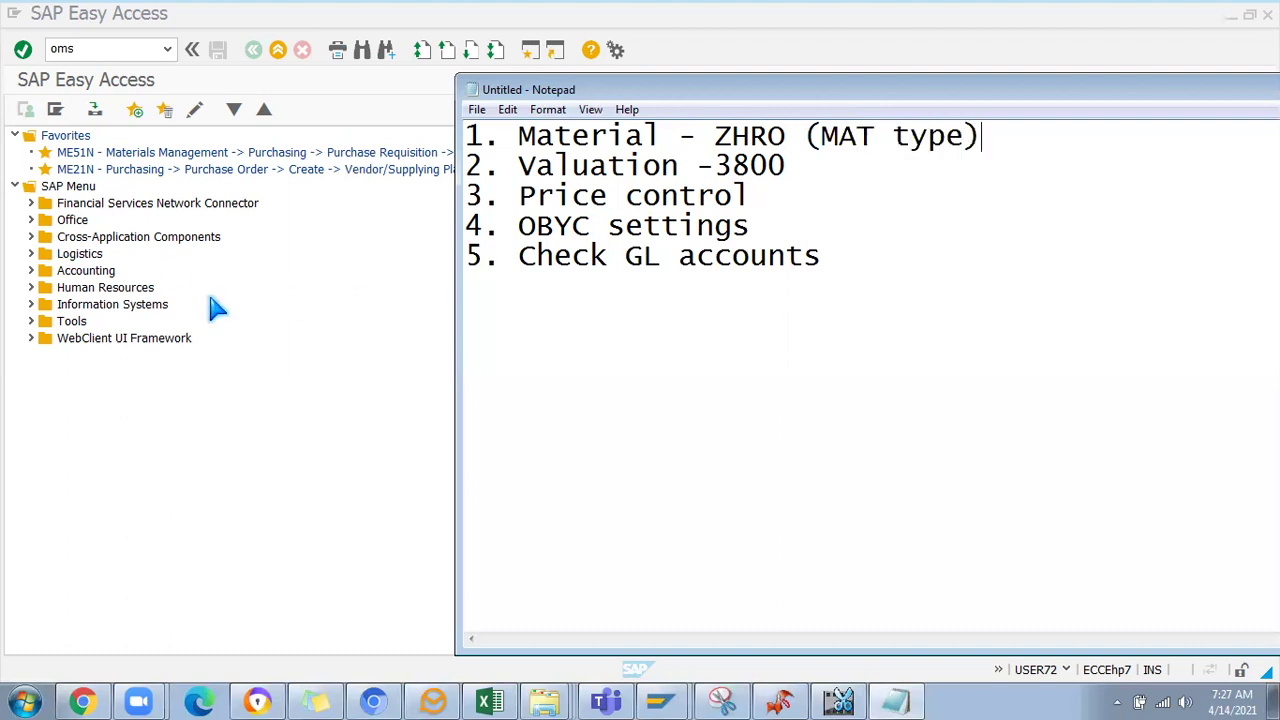
# Switch to SAP Easy Access, complete the transaction code as oms2, and run it
pyautogui.click(57, 49)
pyautogui.moveTo(57, 49); pyautogui.dragTo(83, 50)
pyautogui.click(83, 49)
pyautogui.write('2')
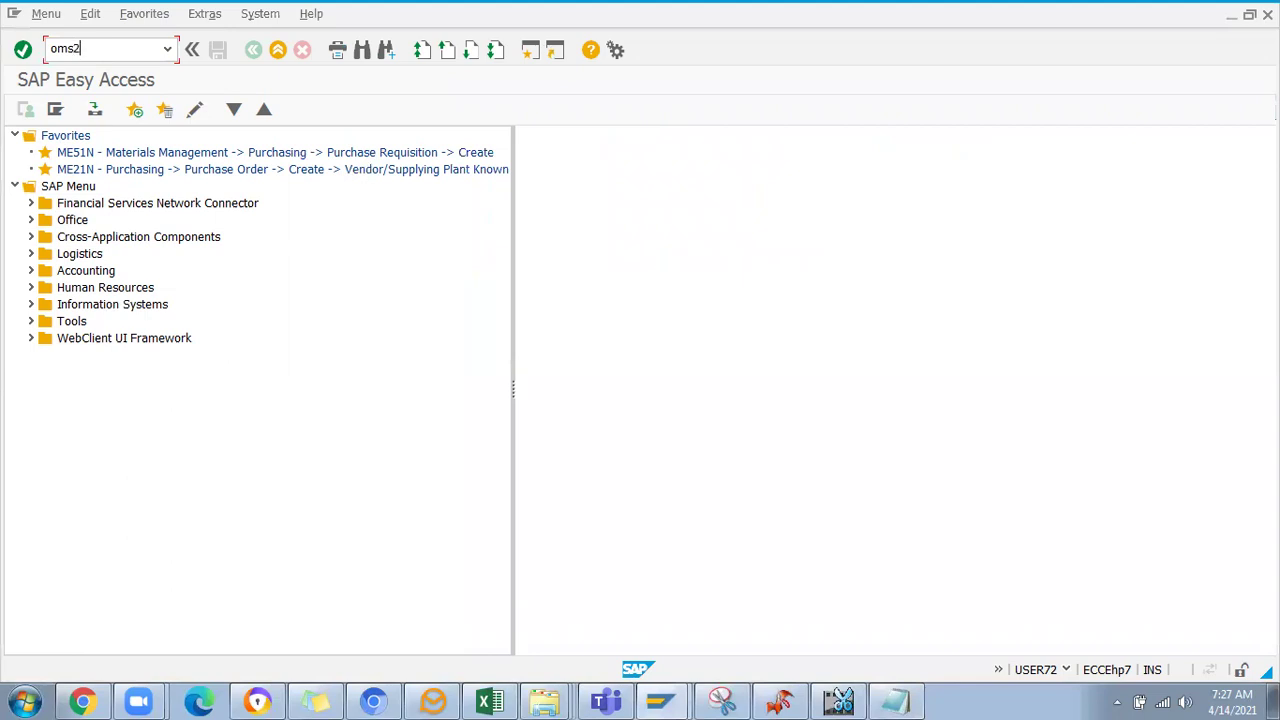
pyautogui.press('Return')
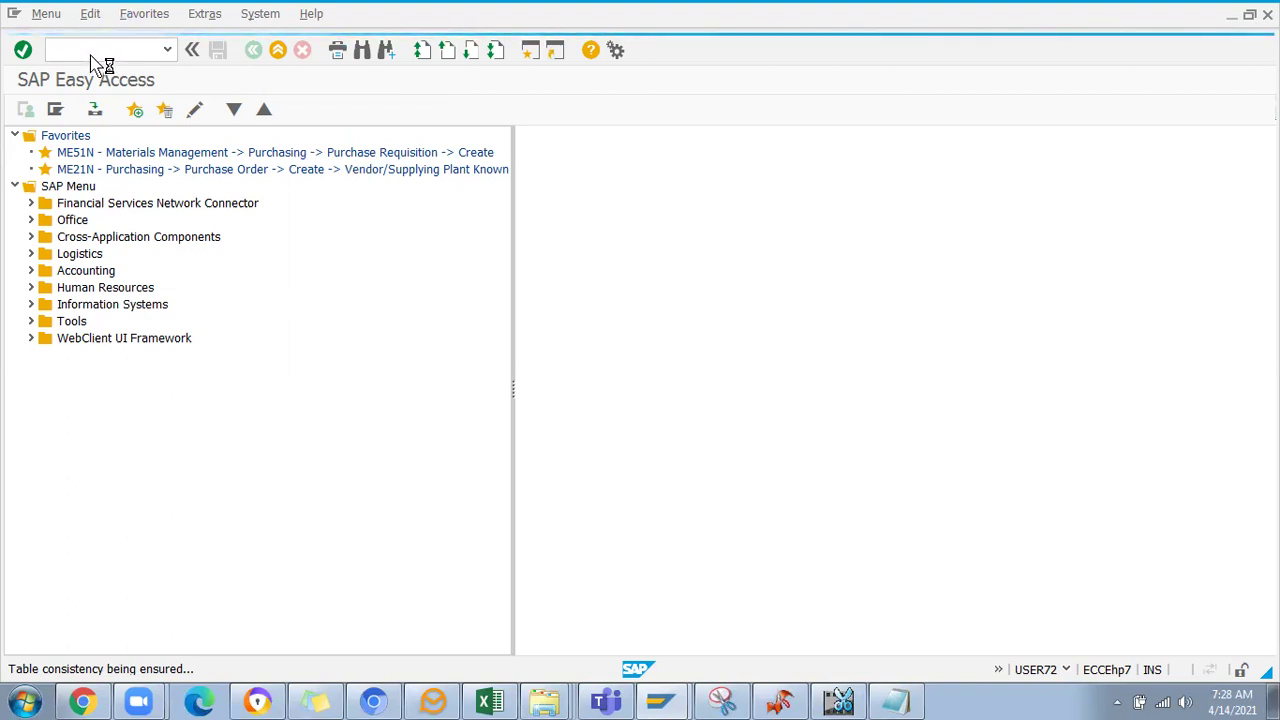
# Create an additional SAP session while the transaction loads and switch to the new session's Easy Access window
pyautogui.click(14, 18)
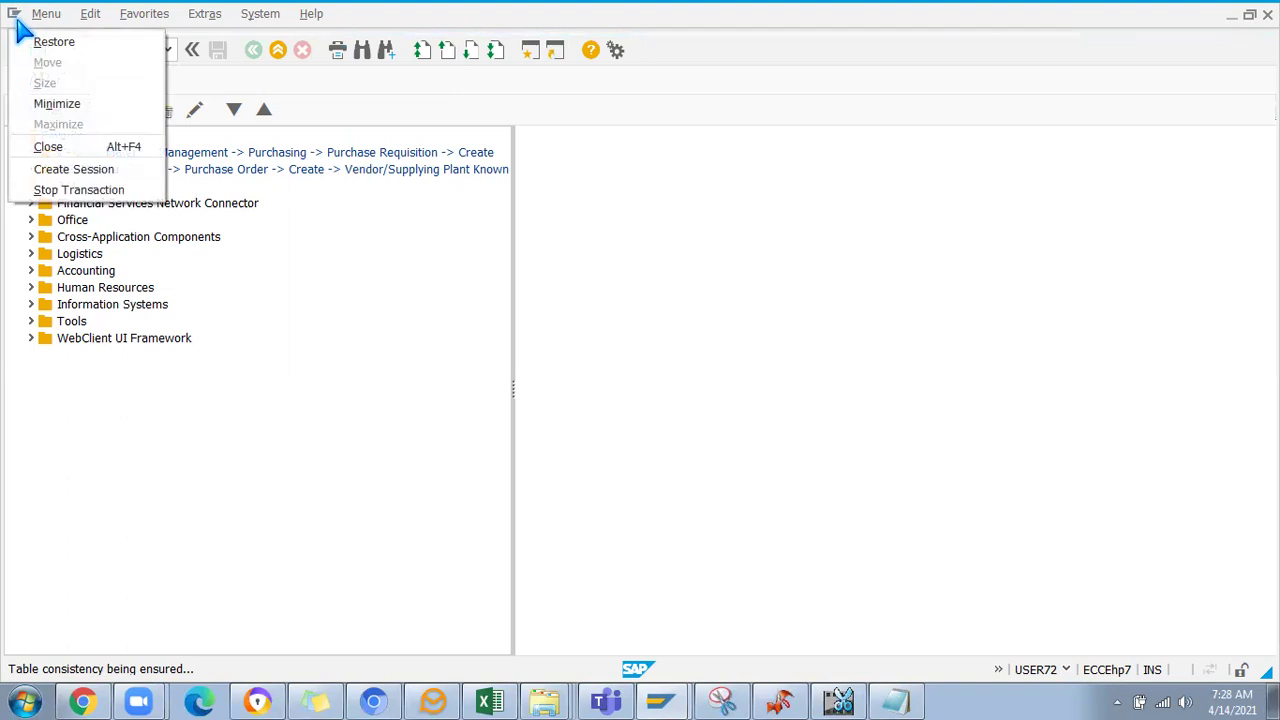
pyautogui.click(94, 170)
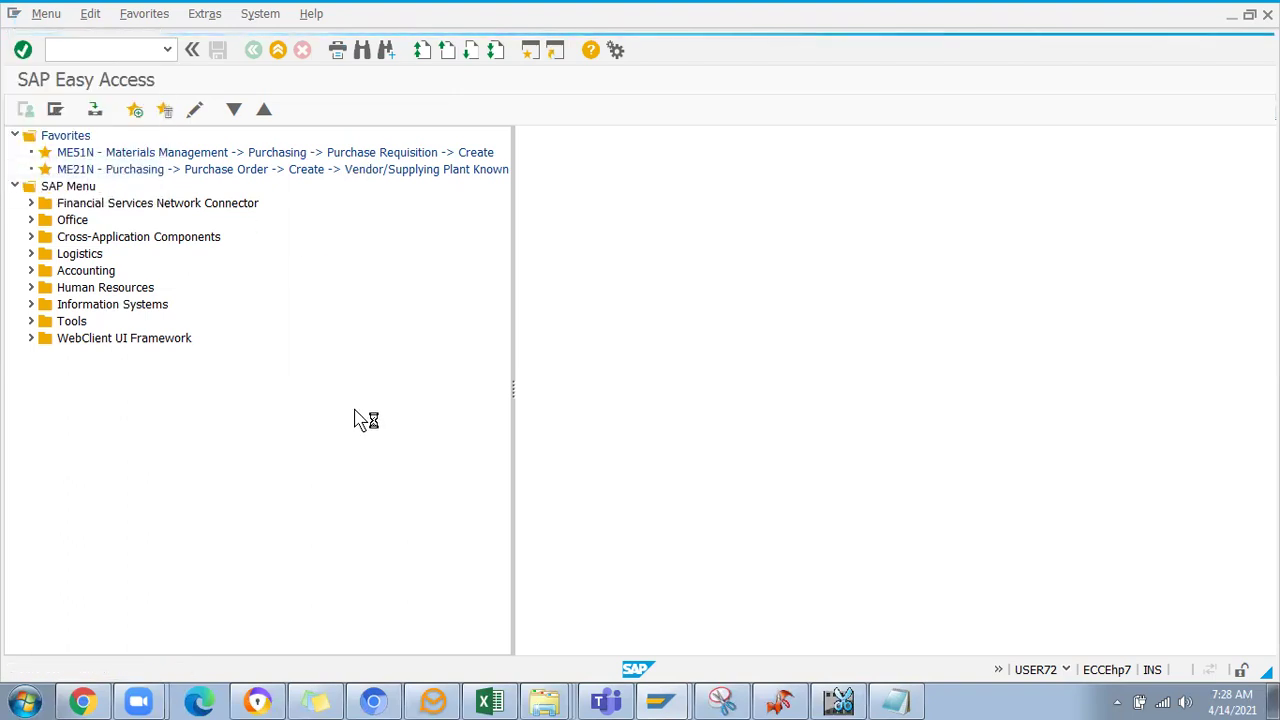
pyautogui.hotkey('alt', 'Tab')
pyautogui.hotkey('alt', 'Tab')
pyautogui.hotkey('alt', 'Tab')
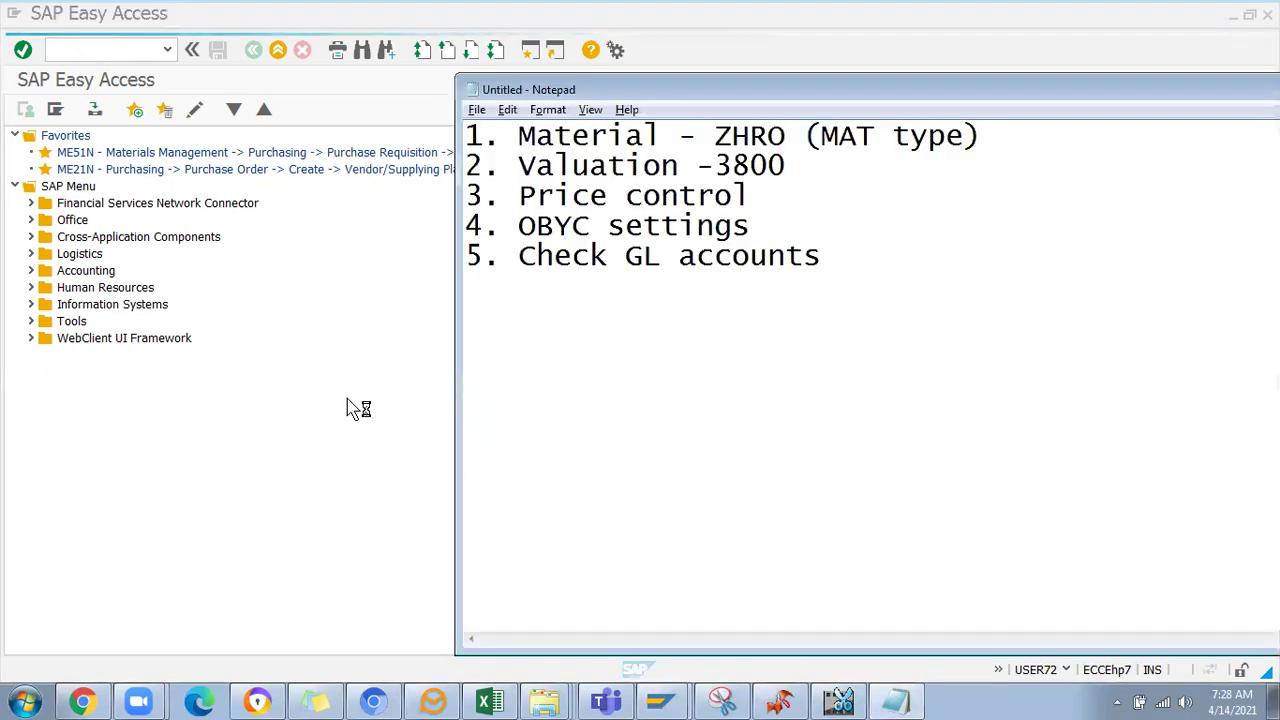
pyautogui.hotkey('alt', 'Tab')
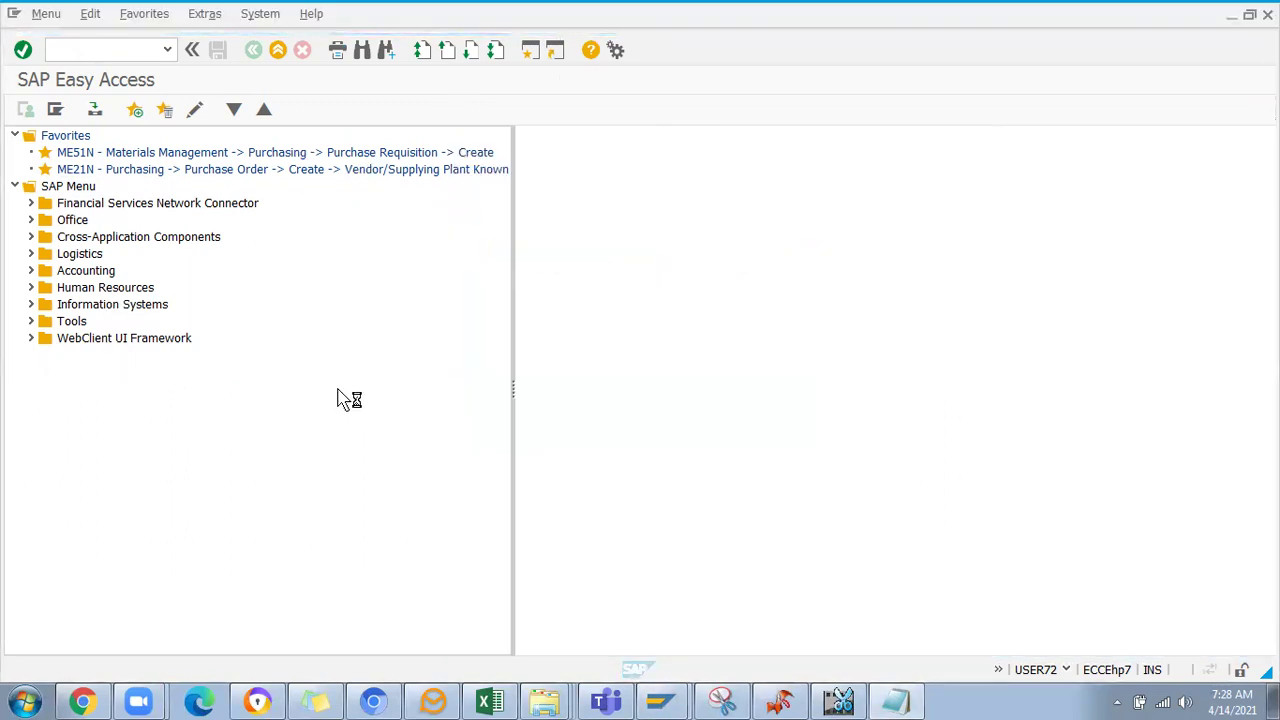
pyautogui.hotkey('alt', 'Tab')
pyautogui.hotkey('alt', 'Tab')
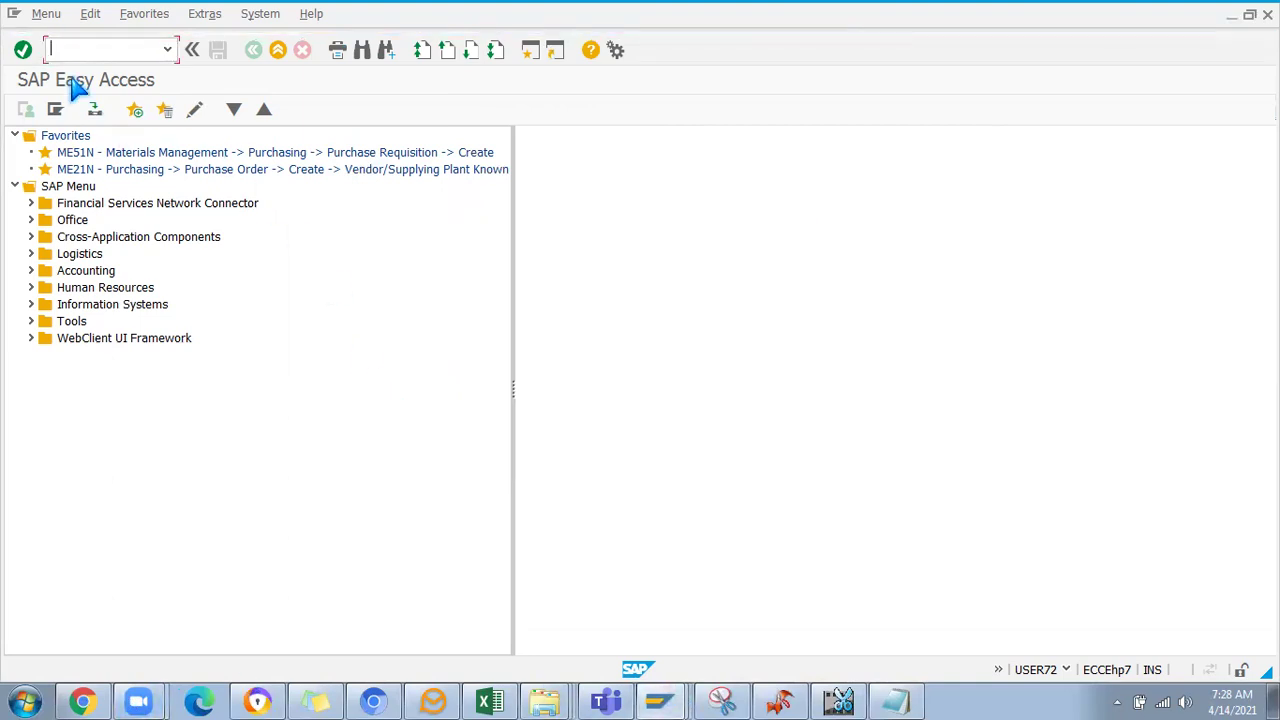
# Open the Create Material transaction and choose material type ZORH Raw Material CUSTOMISED
pyautogui.write('mm03')
pyautogui.press('Return')
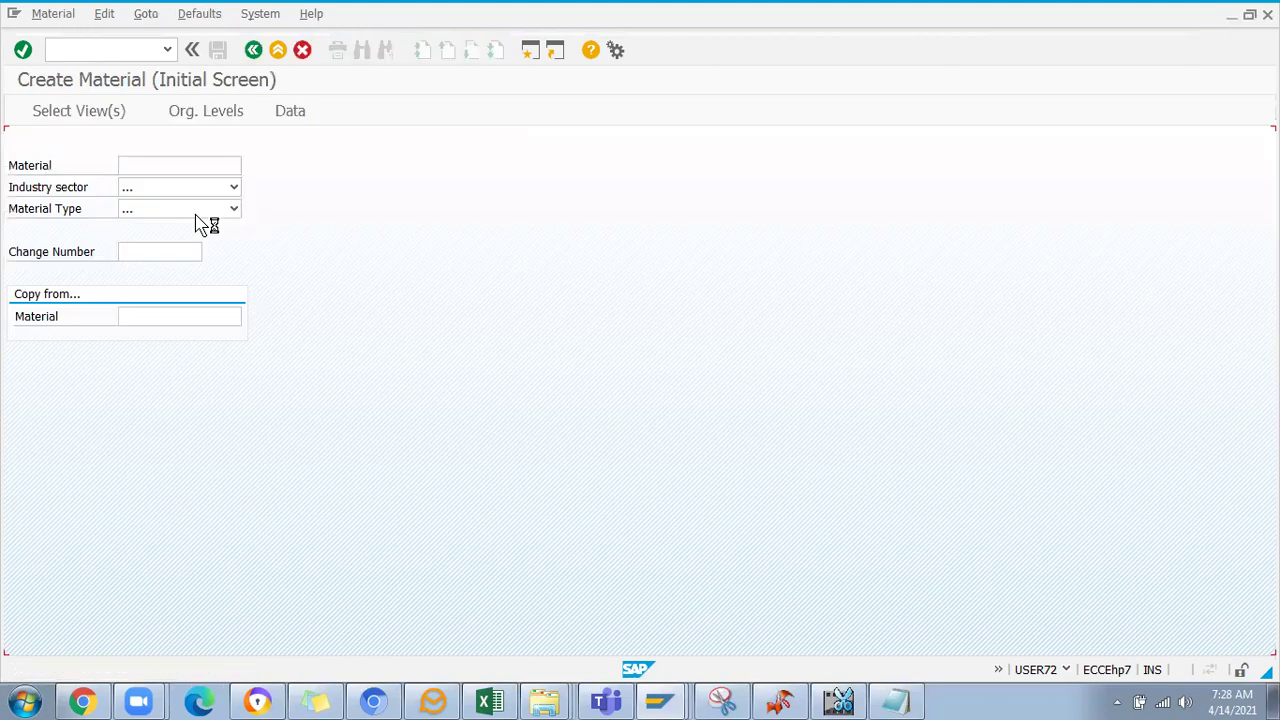
pyautogui.click(232, 212)
pyautogui.scroll(-15, 94, 420)
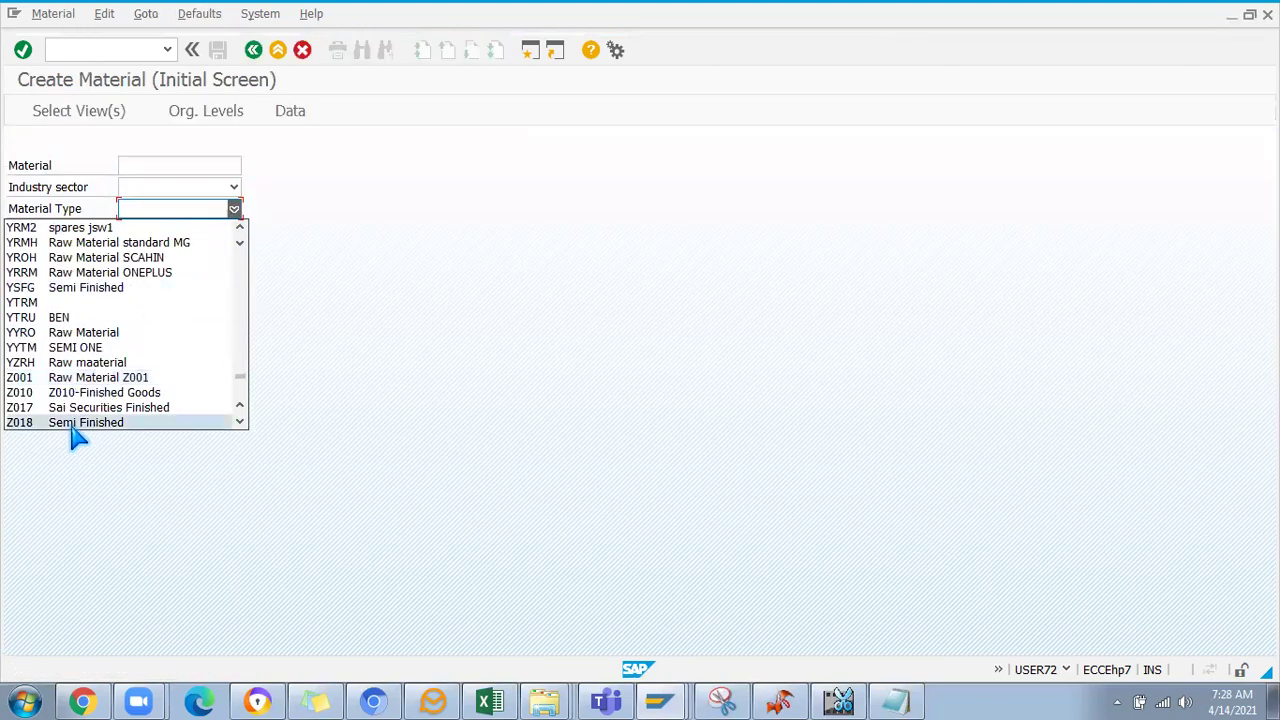
pyautogui.scroll(-7, 74, 430)
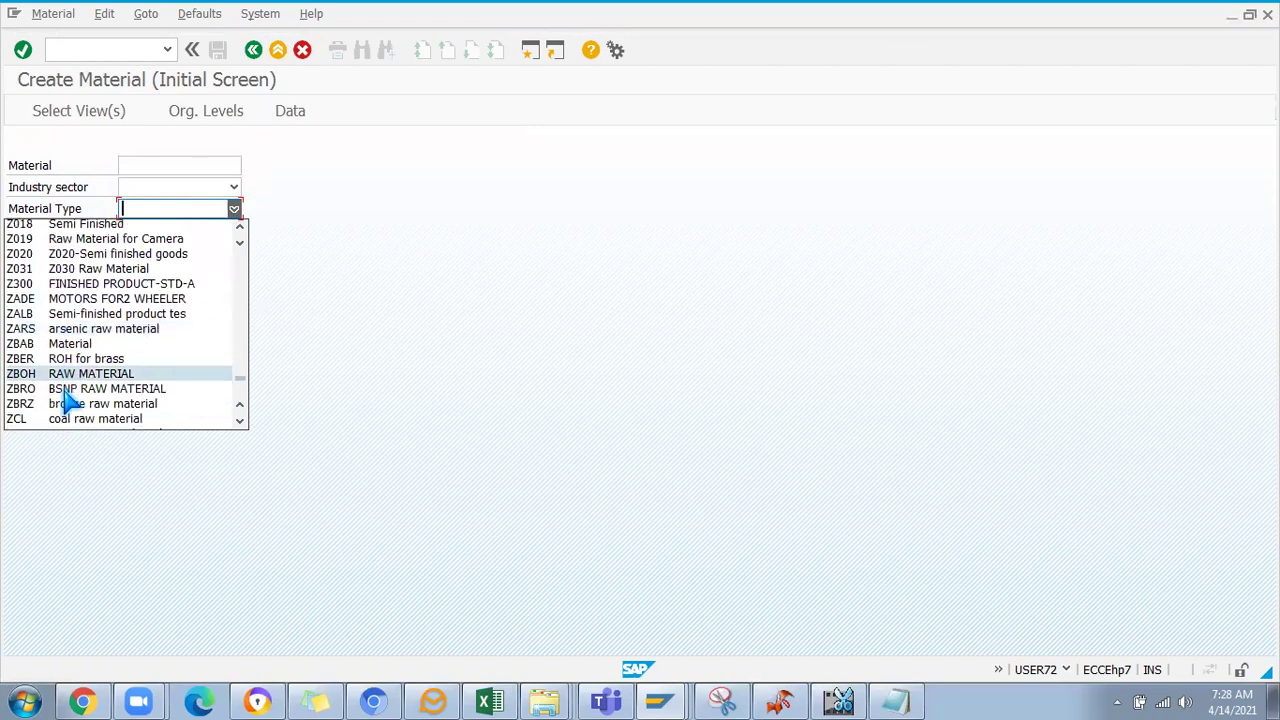
pyautogui.scroll(-5, 68, 400)
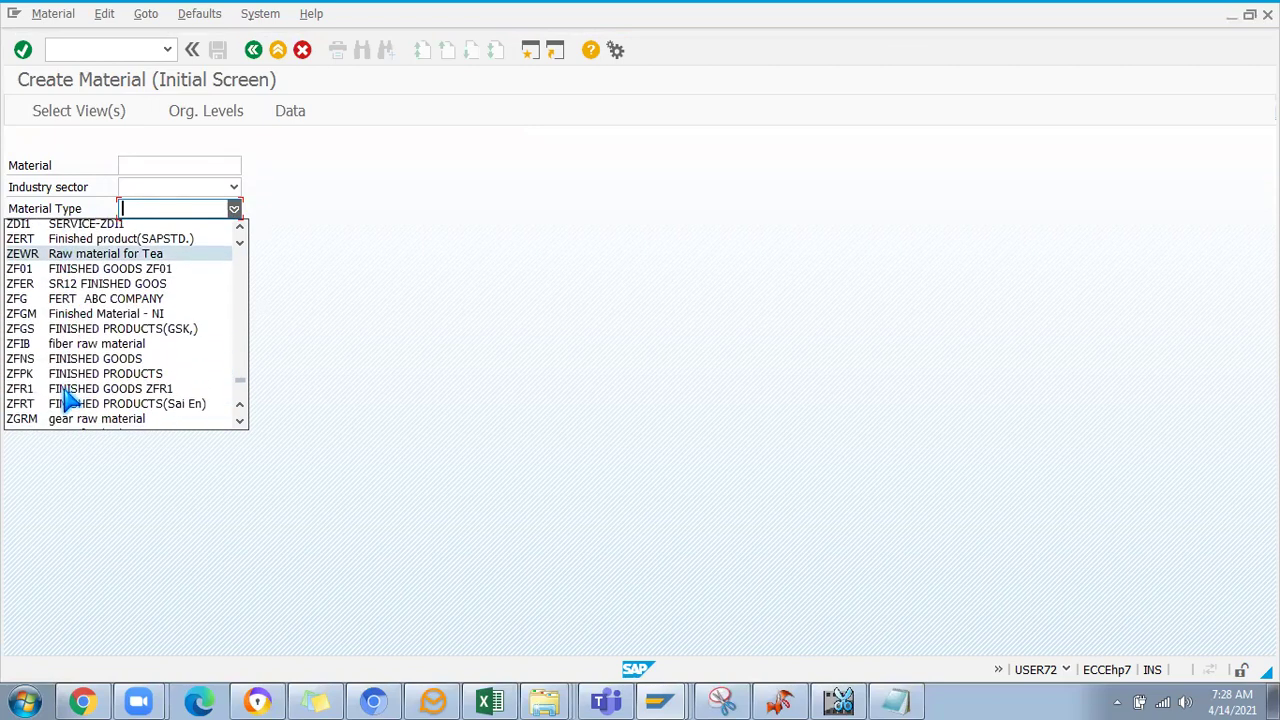
pyautogui.scroll(-9, 68, 398)
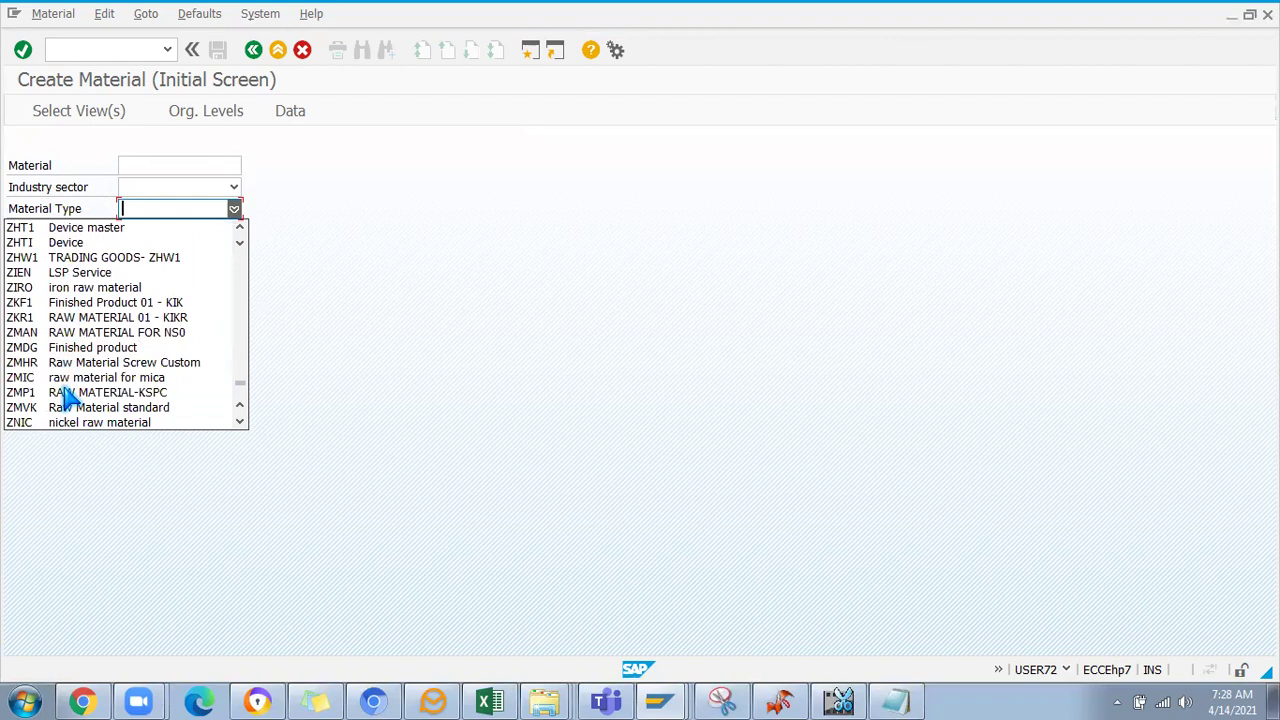
pyautogui.scroll(-3, 68, 398)
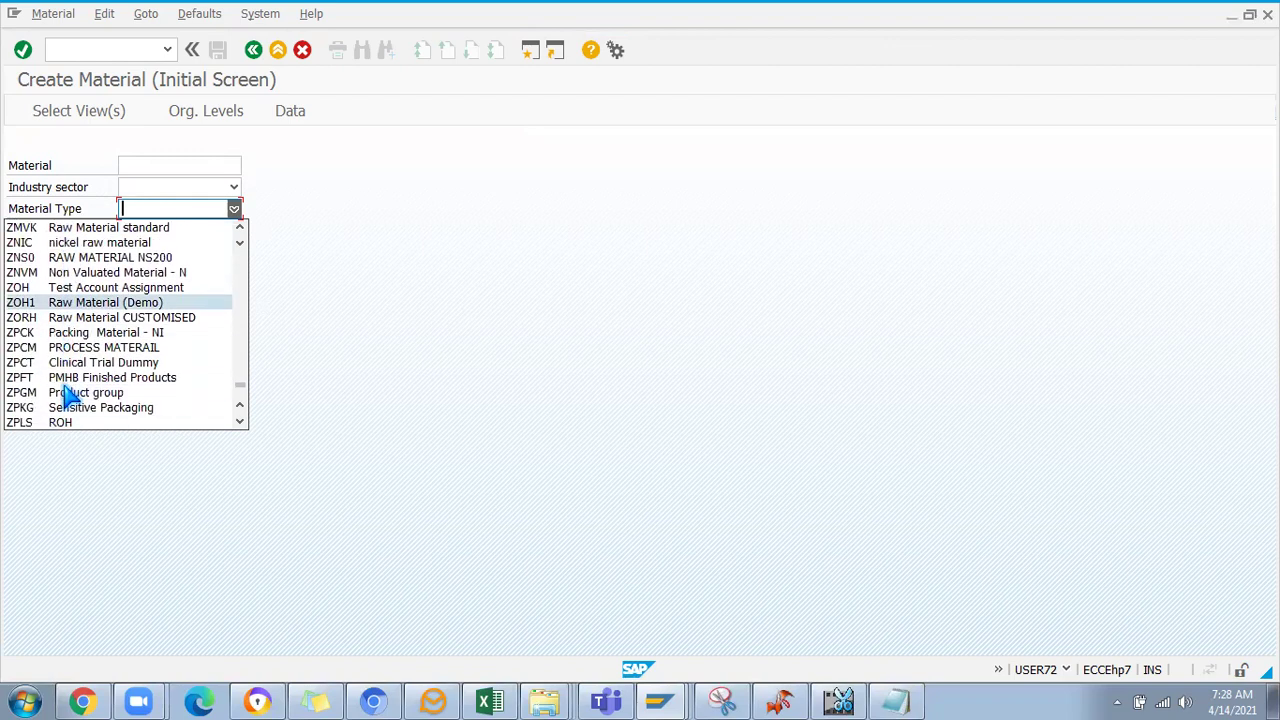
pyautogui.click(47, 320)
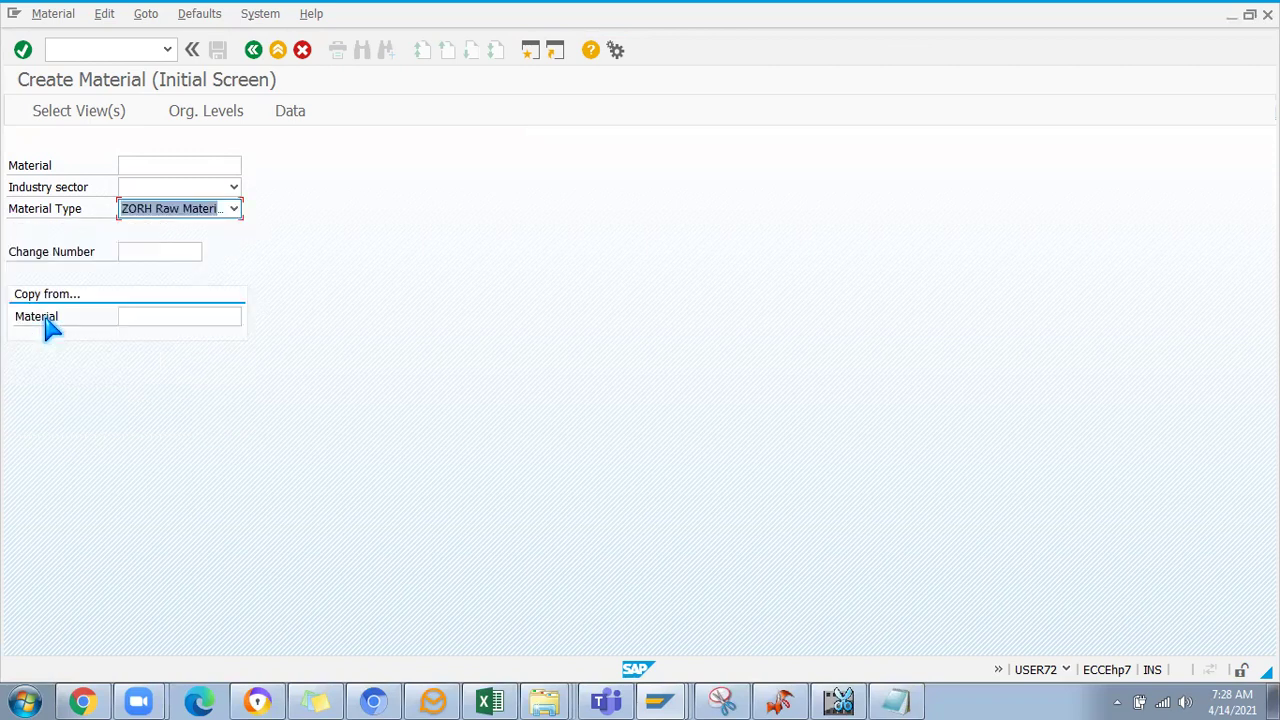
# Switch to the Notepad checklist and correct the material type in line 1 to ZORH
pyautogui.click(893, 700)
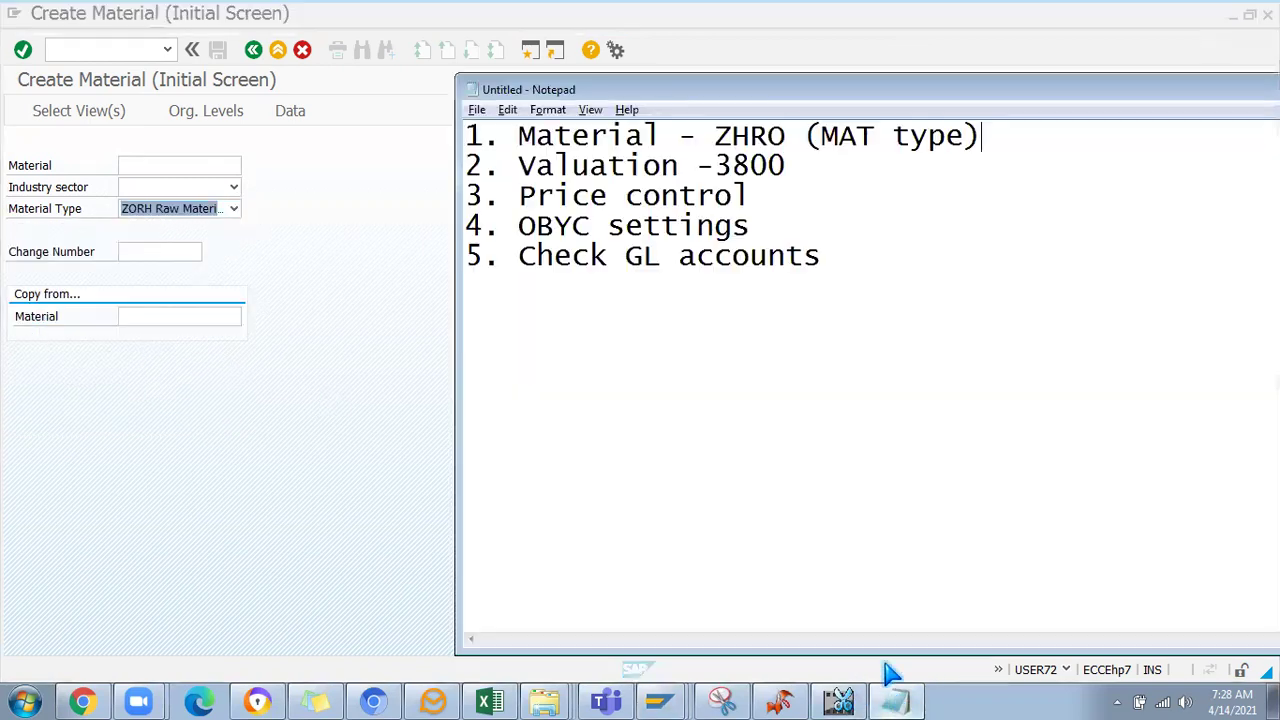
pyautogui.press('BackSpace')
pyautogui.press('BackSpace')
pyautogui.press('BackSpace')
pyautogui.write('ORH')
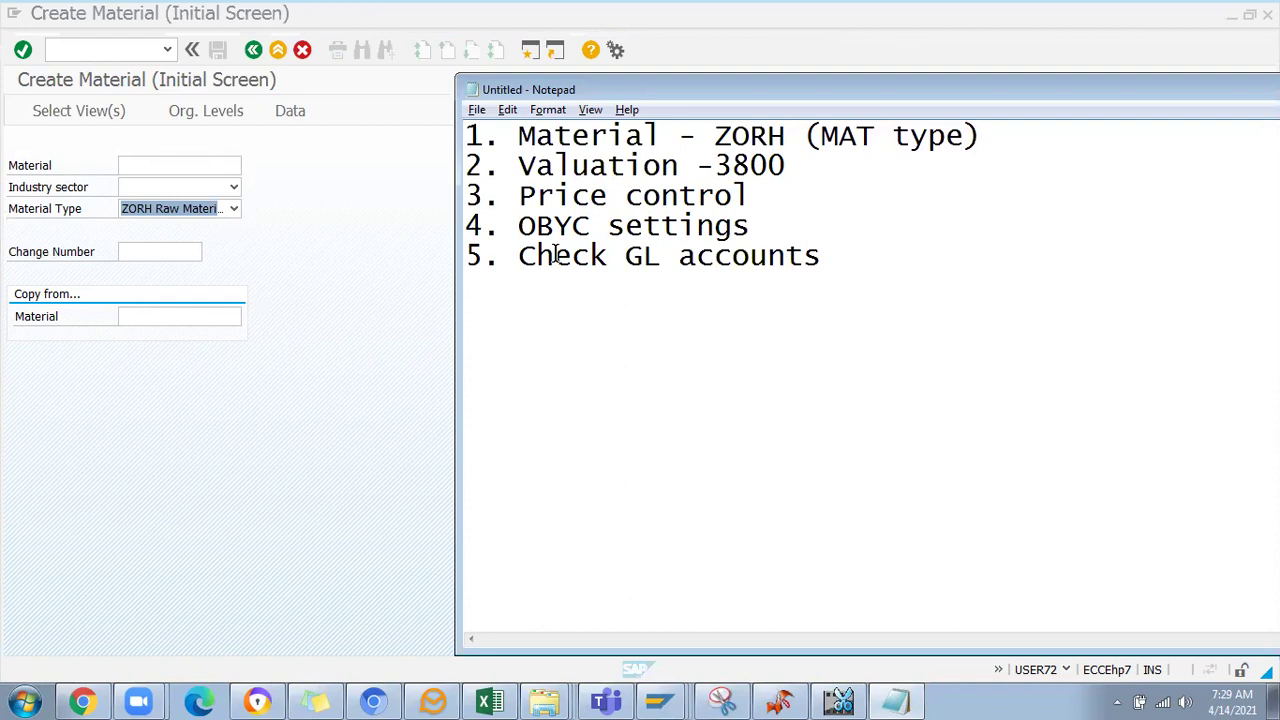
# Return to the Create Material screen, set the industry sector to M Mechanical and proceed to the view selection
pyautogui.click(306, 197)
pyautogui.click(234, 188)
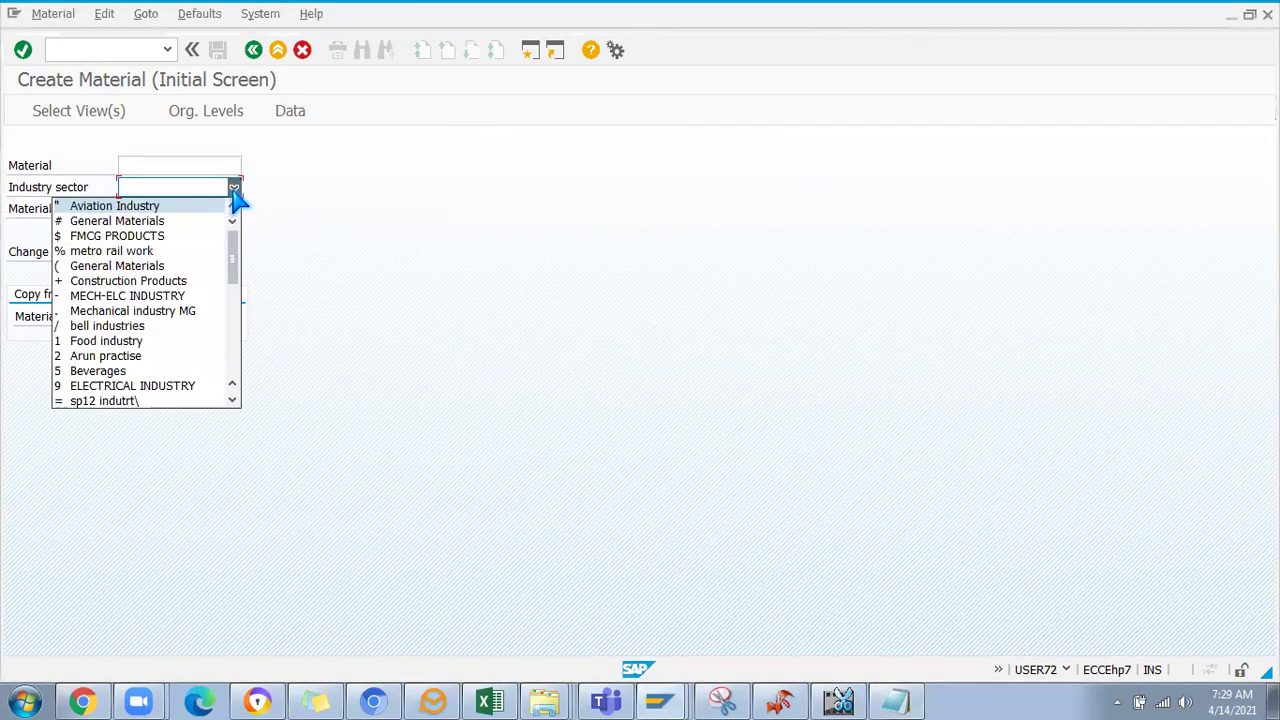
pyautogui.press('Down')
pyautogui.press('Down')
pyautogui.press('Down')
pyautogui.press('Down')
pyautogui.press('Down')
pyautogui.press('Down')
pyautogui.press('Down')
pyautogui.press('Down')
pyautogui.press('Down')
pyautogui.press('Down')
pyautogui.press('Down')
pyautogui.press('Down')
pyautogui.press('Down')
pyautogui.press('Down')
pyautogui.press('Down')
pyautogui.press('Down')
pyautogui.press('Down')
pyautogui.press('Down')
pyautogui.press('Down')
pyautogui.press('Down')
pyautogui.press('Return')
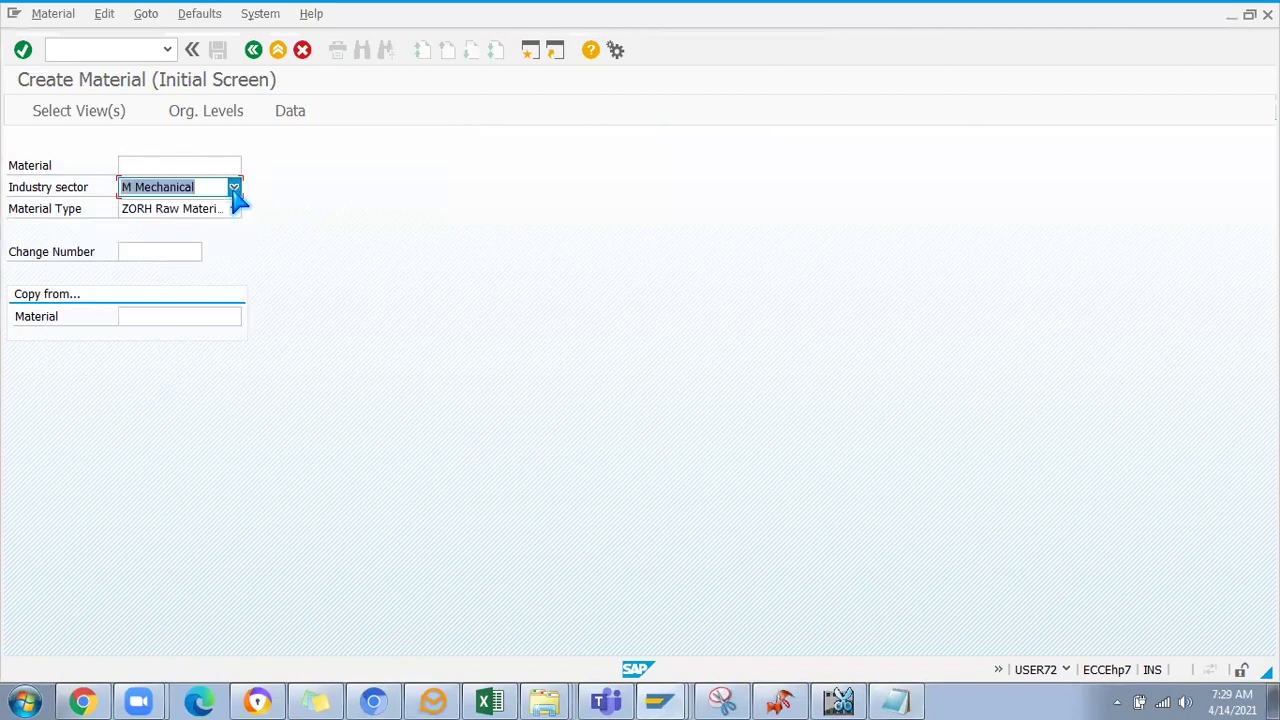
pyautogui.press('Return')
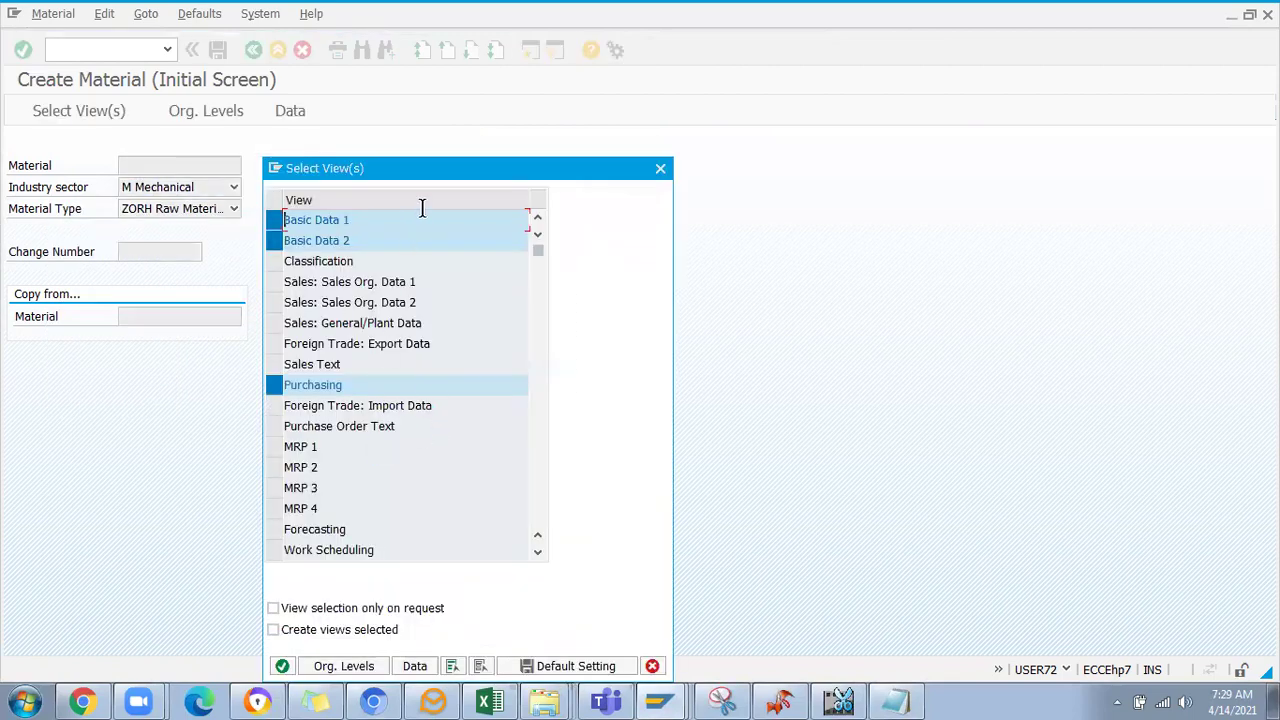
# Review the preselected material views and set the organizational level plant to JP01
pyautogui.moveTo(432, 172); pyautogui.dragTo(700, 103)
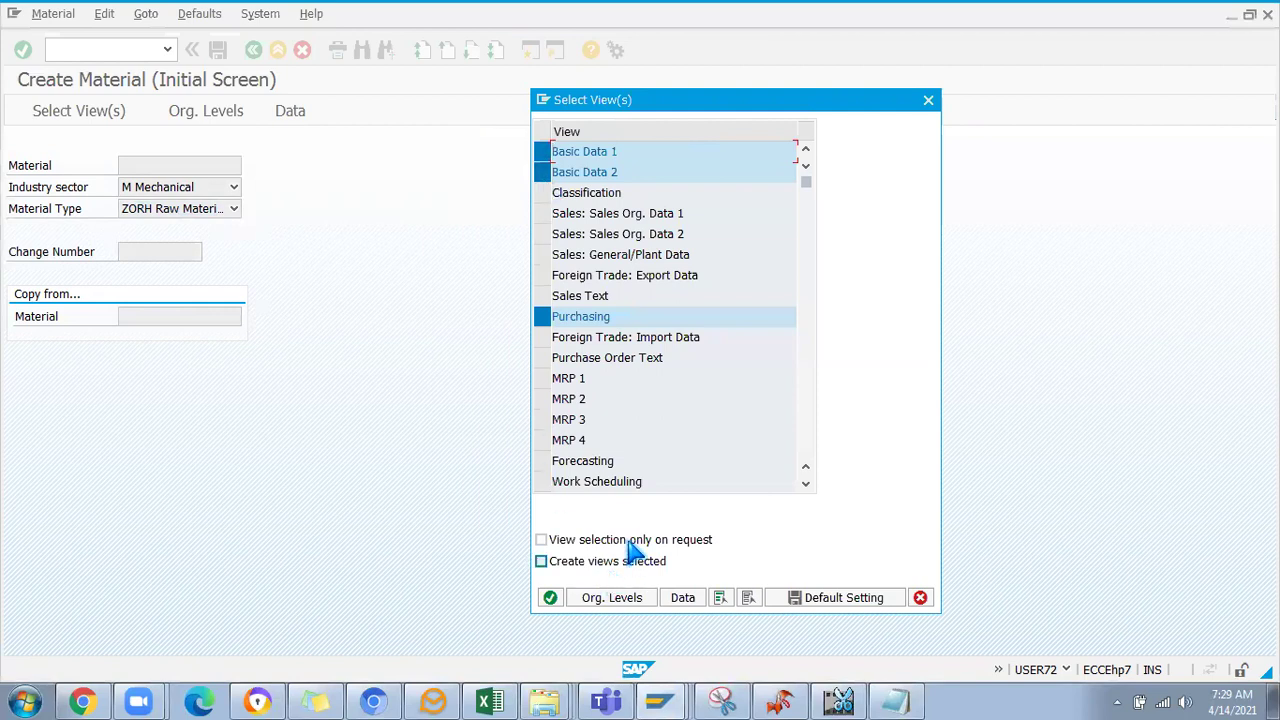
pyautogui.scroll(-3, 733, 423)
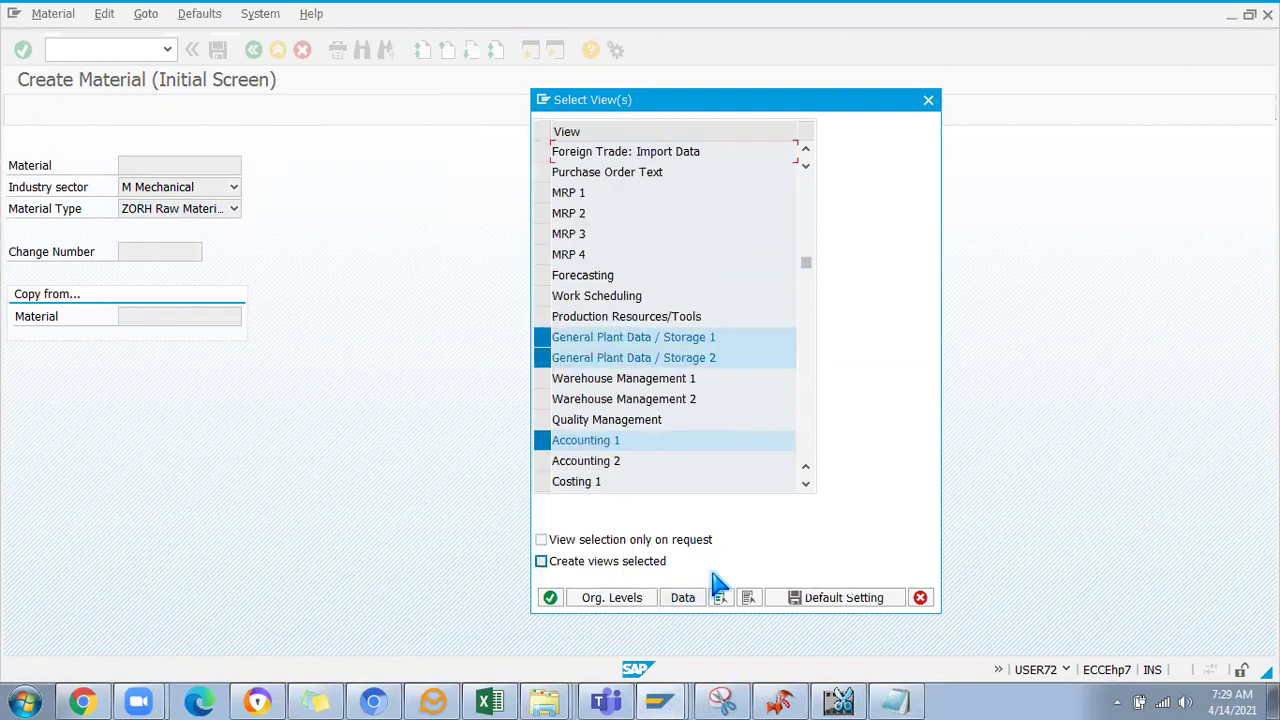
pyautogui.click(611, 597)
pyautogui.click(276, 212)
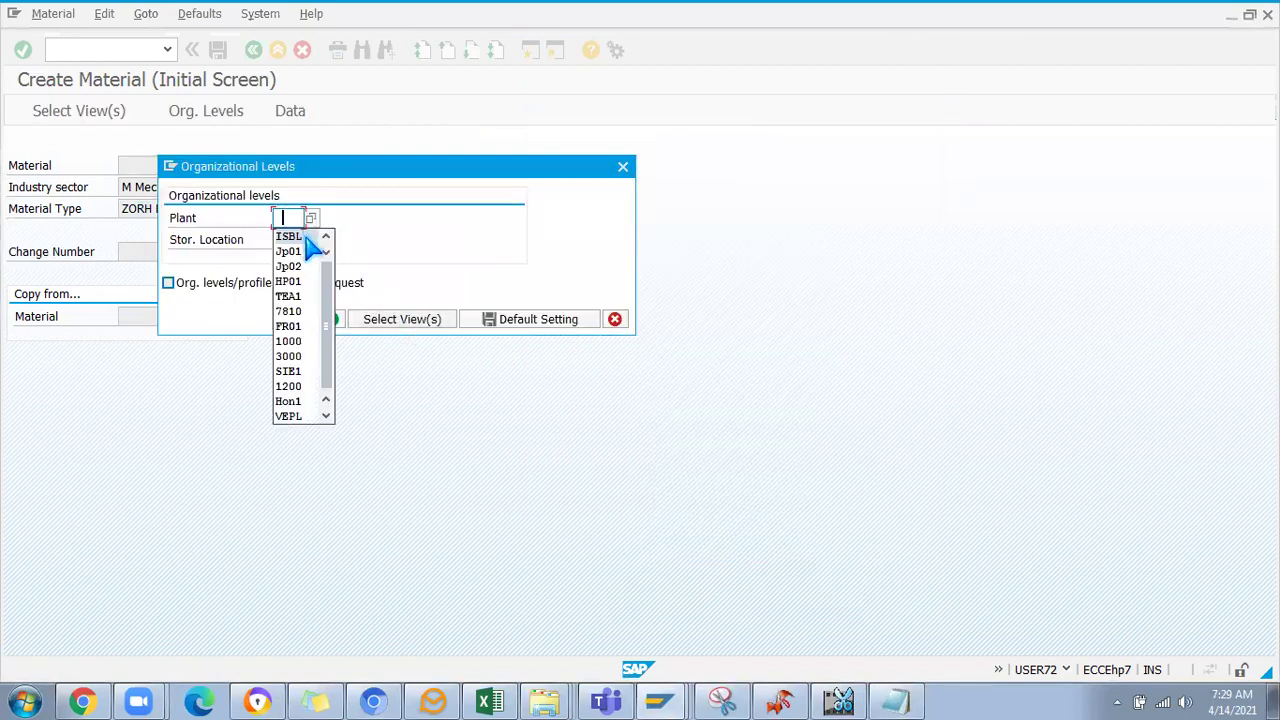
pyautogui.click(288, 255)
pyautogui.press('Return')
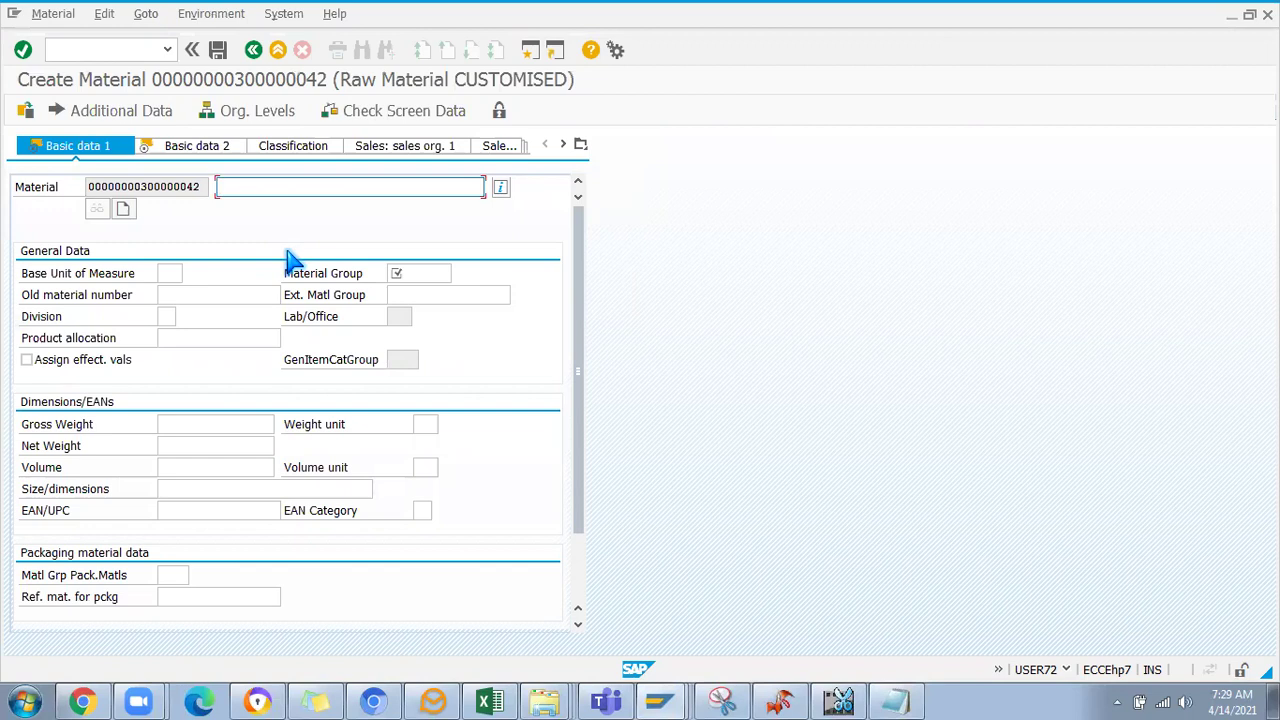
# Fill in Basic data 1 with description Metal rod, base unit EA and a material group from the previous entries
pyautogui.write('Metal rod')
pyautogui.click(170, 275)
pyautogui.write('L')
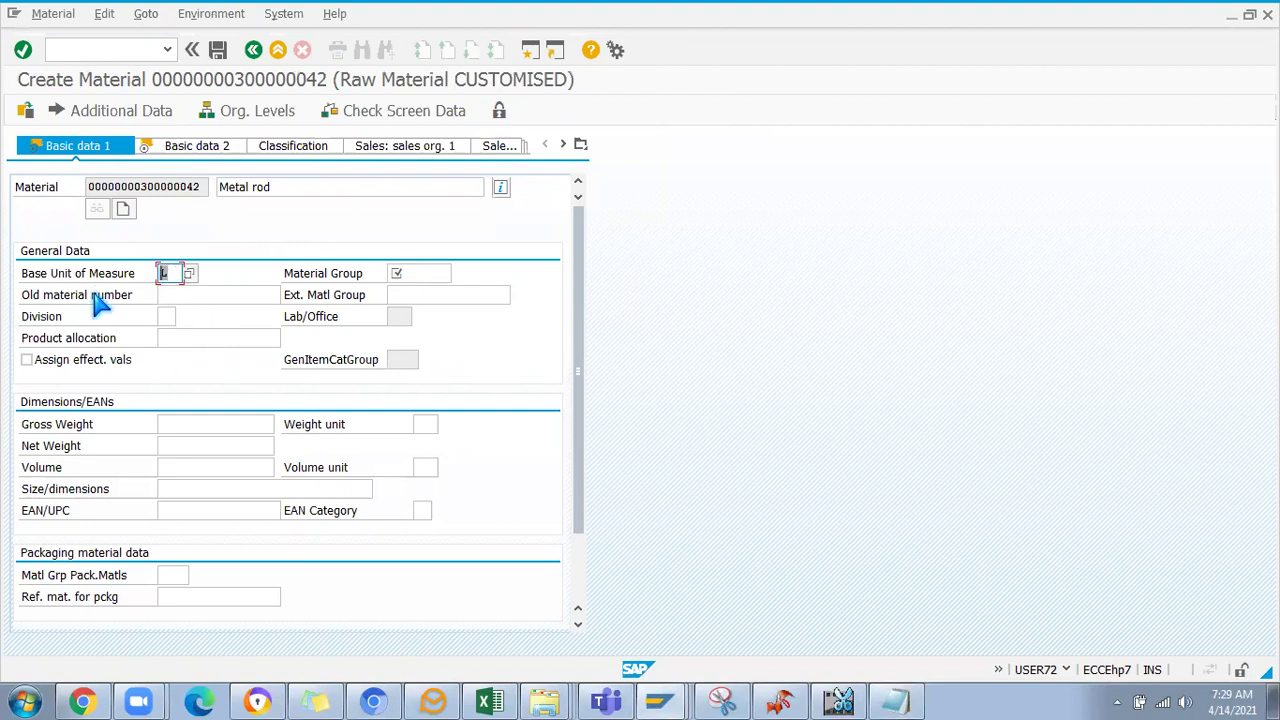
pyautogui.click(170, 306)
pyautogui.click(440, 273)
pyautogui.click(428, 292)
pyautogui.press('Return')
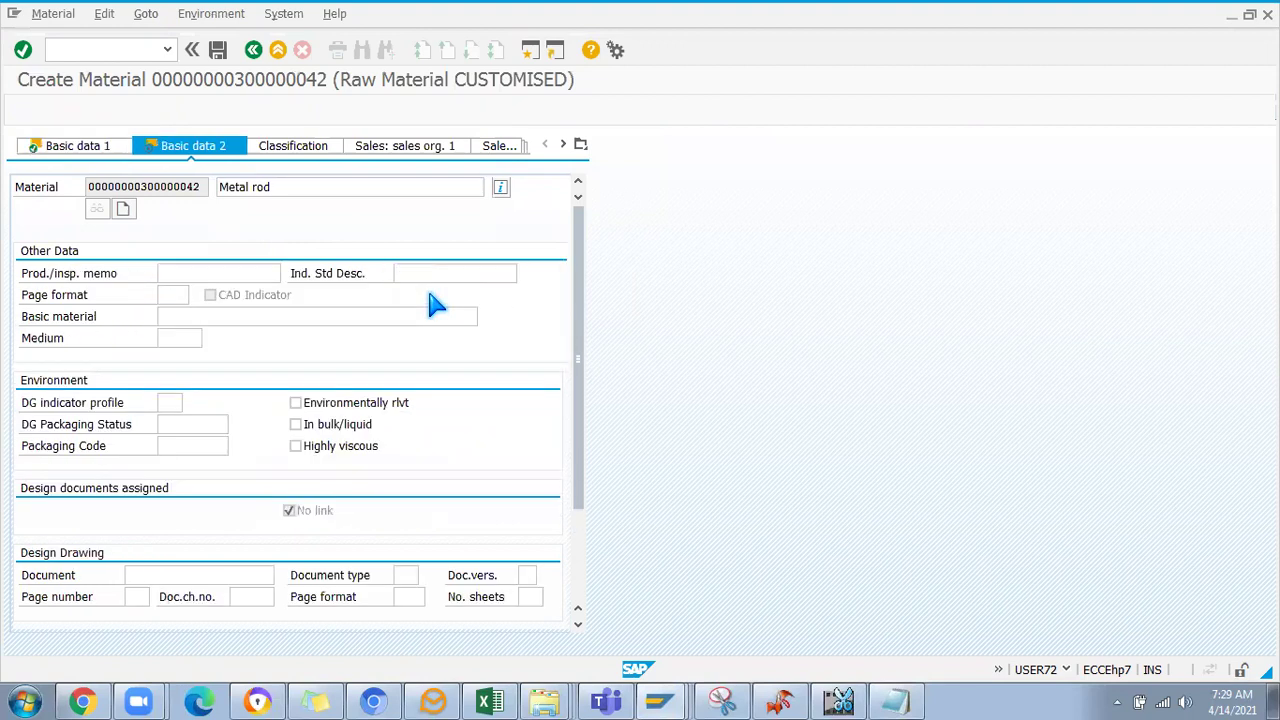
# Advance through the remaining views to Accounting 1, filling the required purchasing entry from the earlier values
pyautogui.press('Return')
pyautogui.press('Return')
pyautogui.click(170, 316)
pyautogui.click(176, 351)
pyautogui.press('Return')
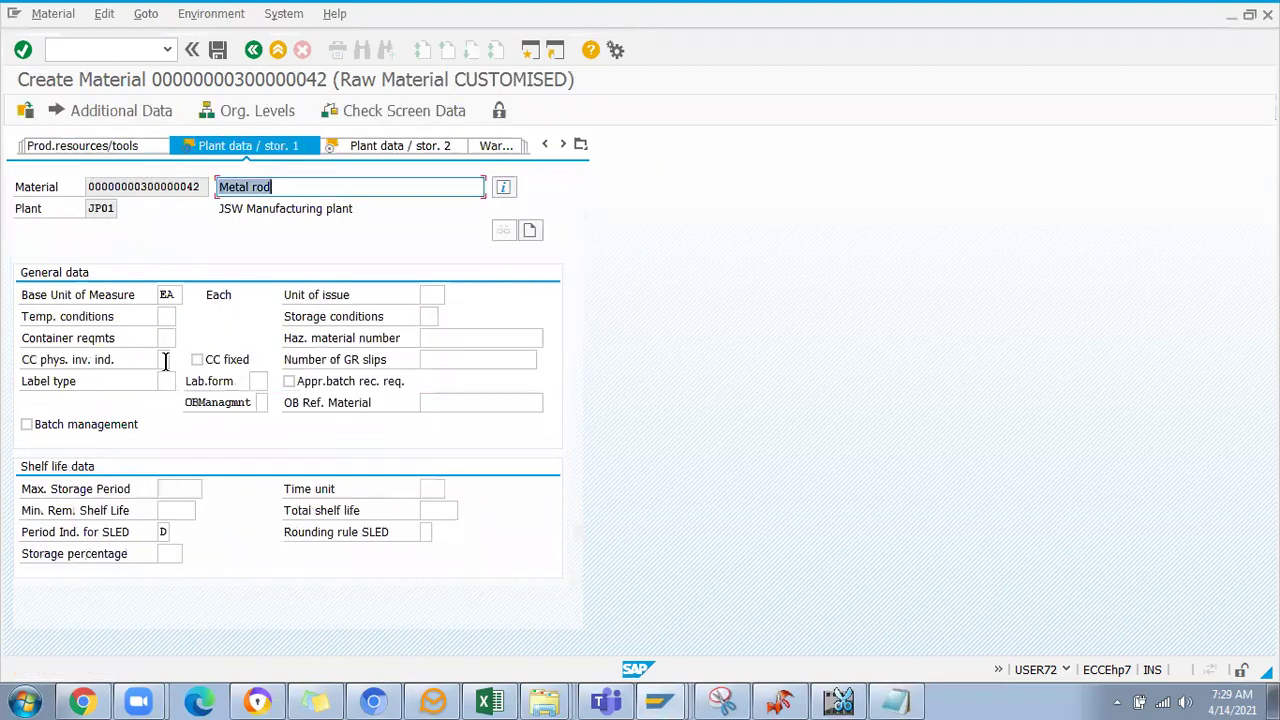
pyautogui.press('Return')
pyautogui.press('Return')
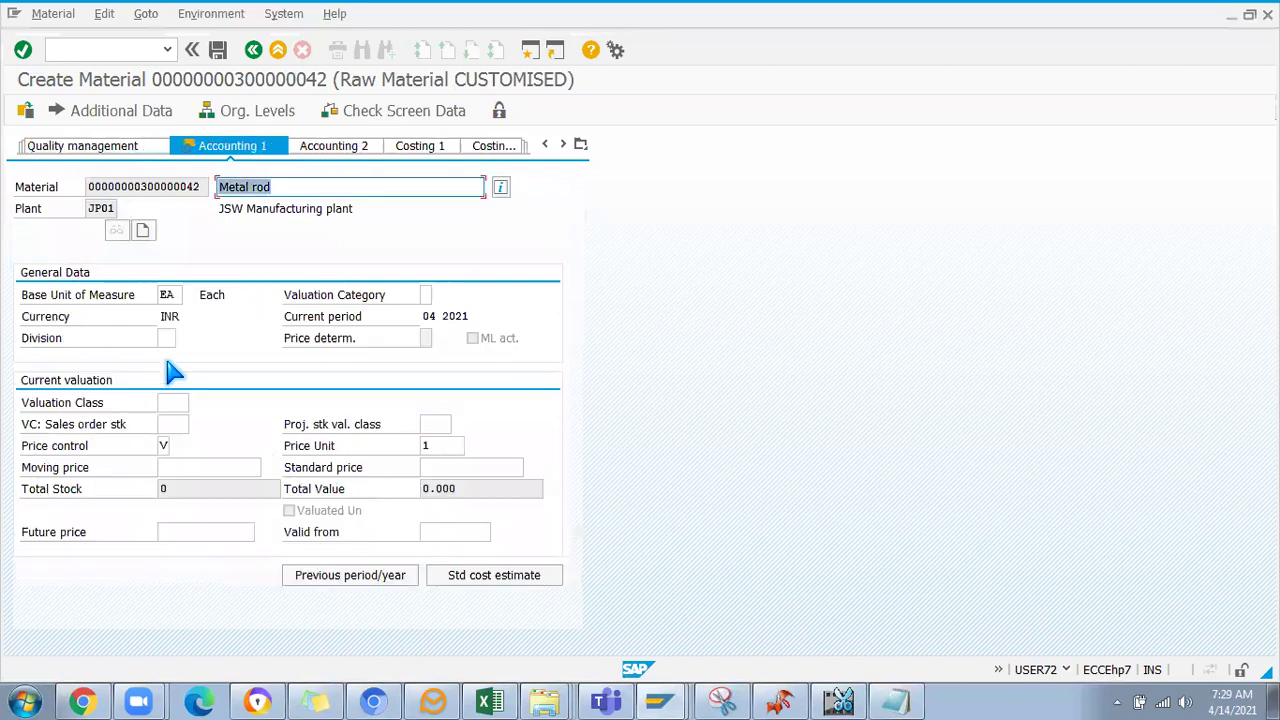
# Display the possible entries for Valuation Class, widen the class column and review the list
pyautogui.click(178, 402)
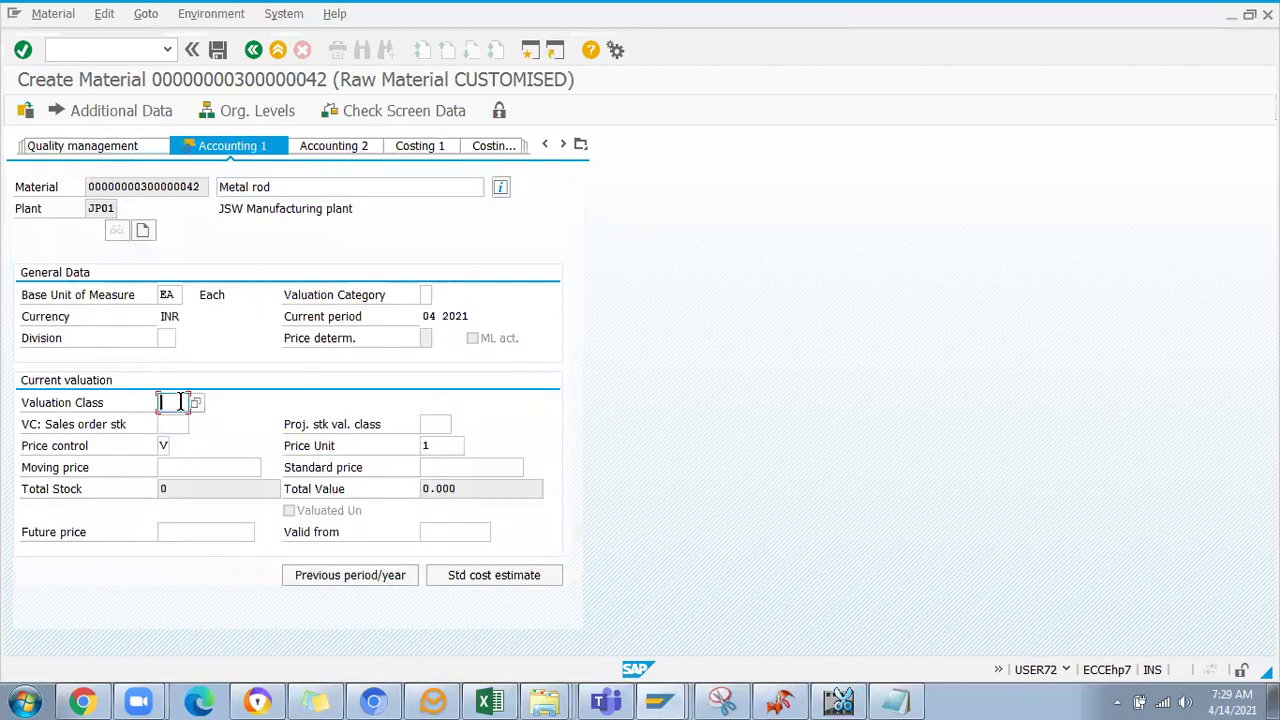
pyautogui.press('F4')
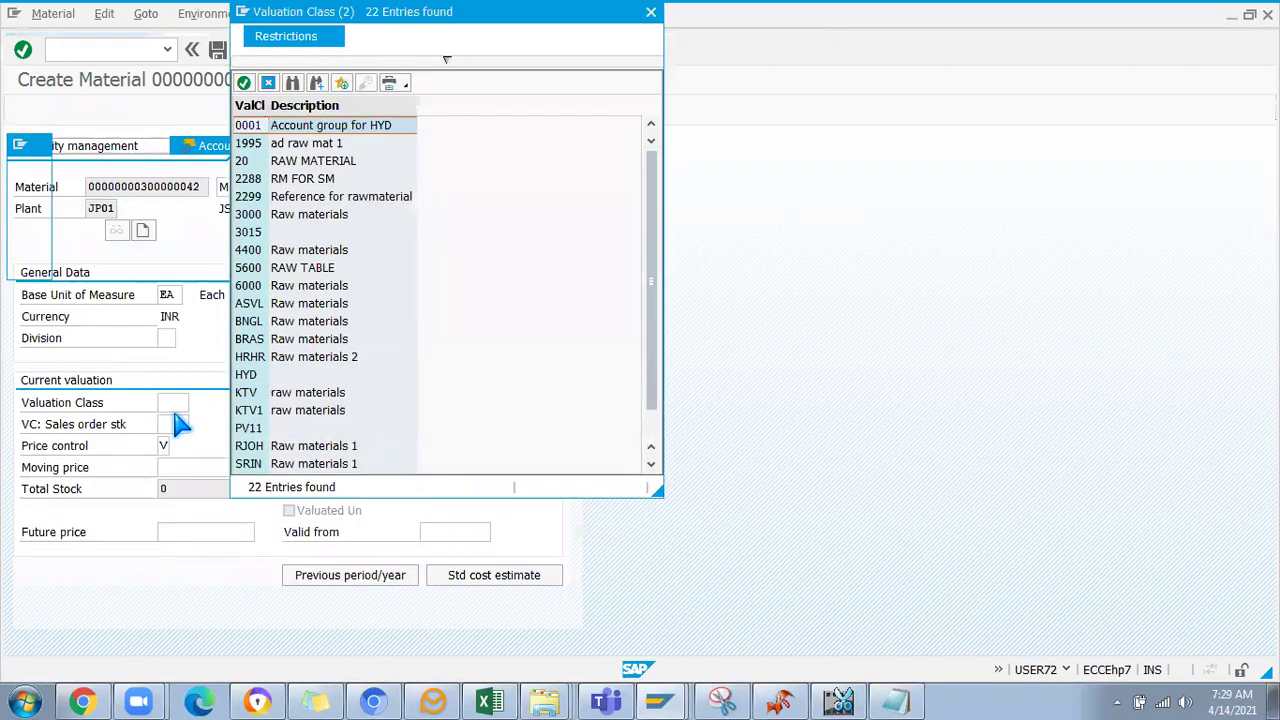
pyautogui.scroll(-1, 608, 315)
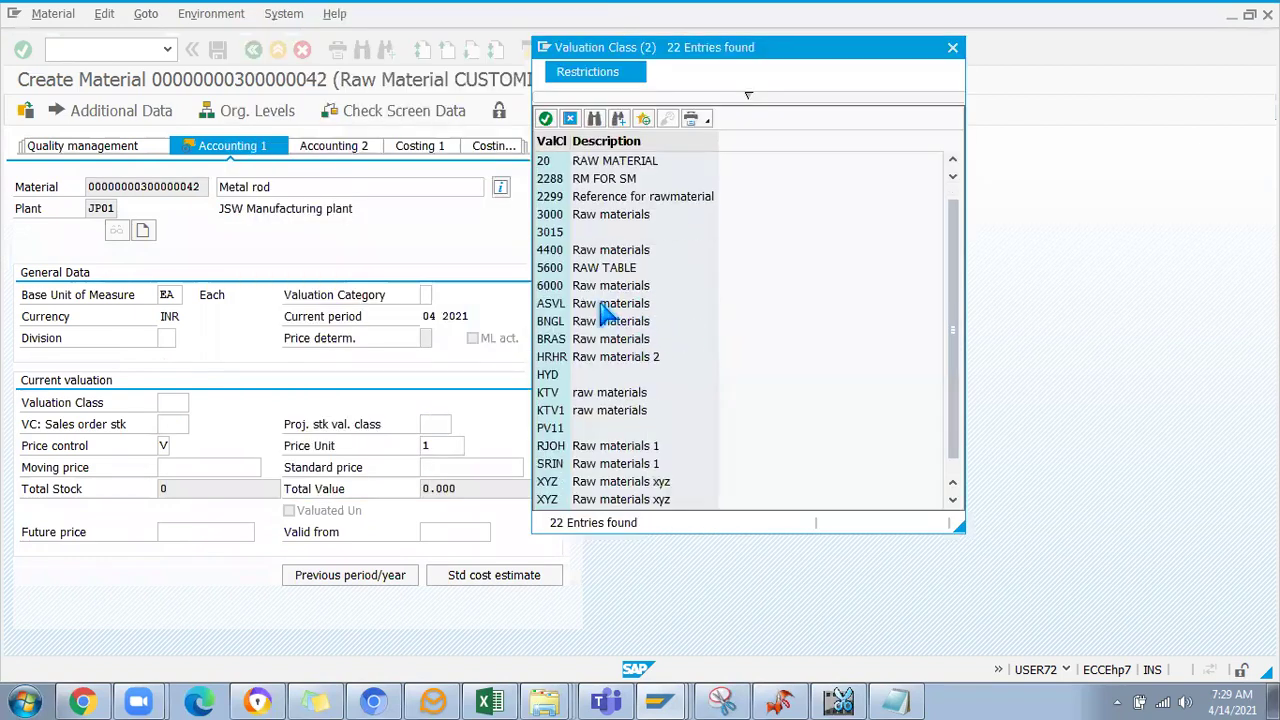
pyautogui.scroll(1, 608, 312)
pyautogui.click(578, 164)
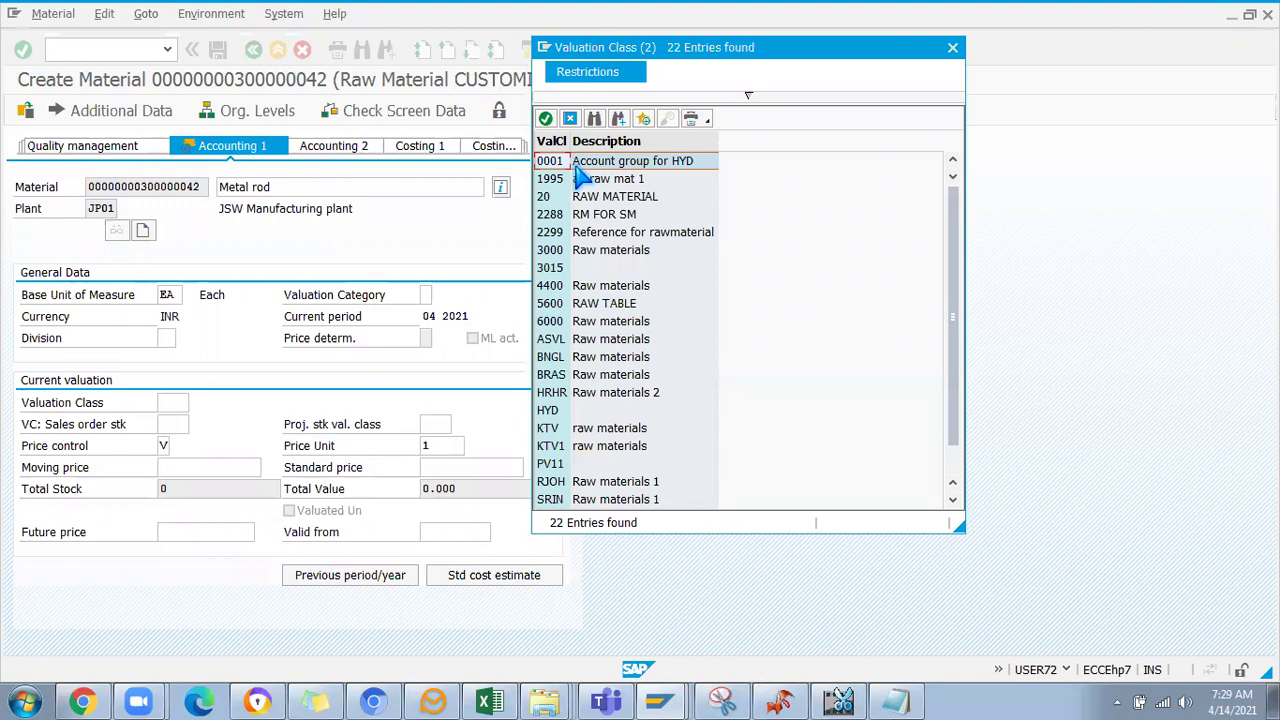
pyautogui.moveTo(571, 140); pyautogui.dragTo(610, 232)
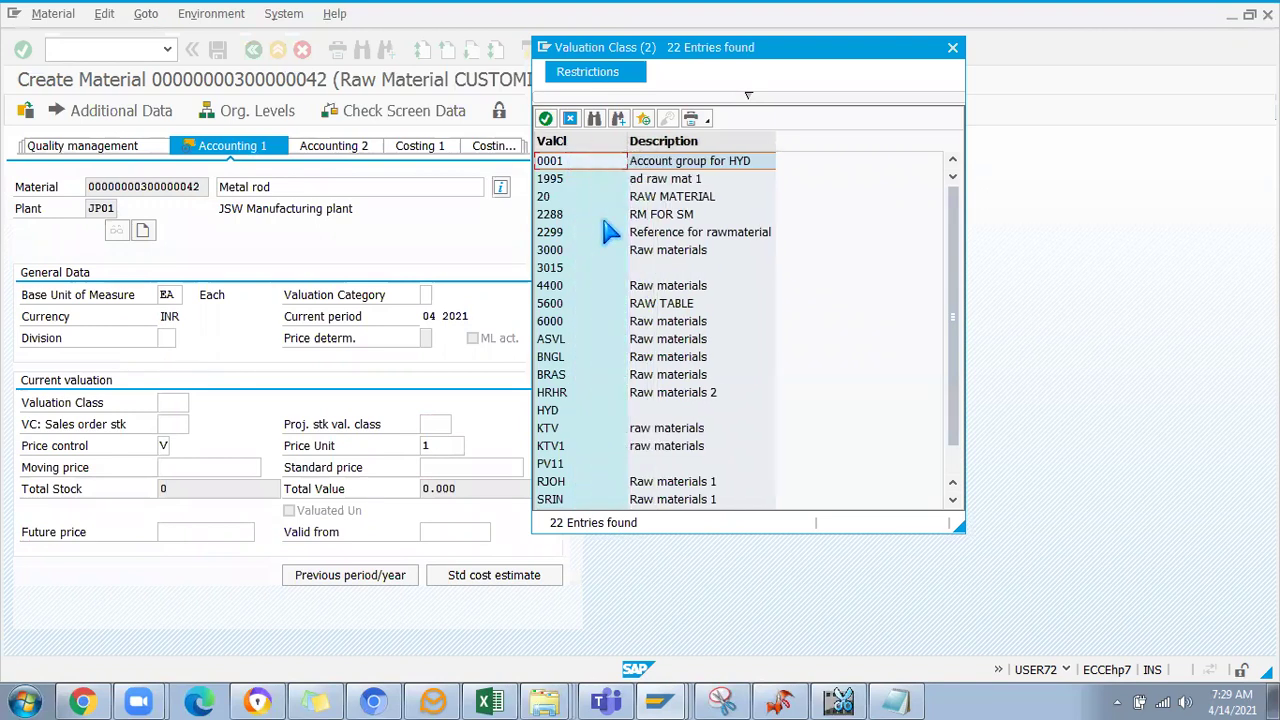
pyautogui.scroll(-1, 553, 350)
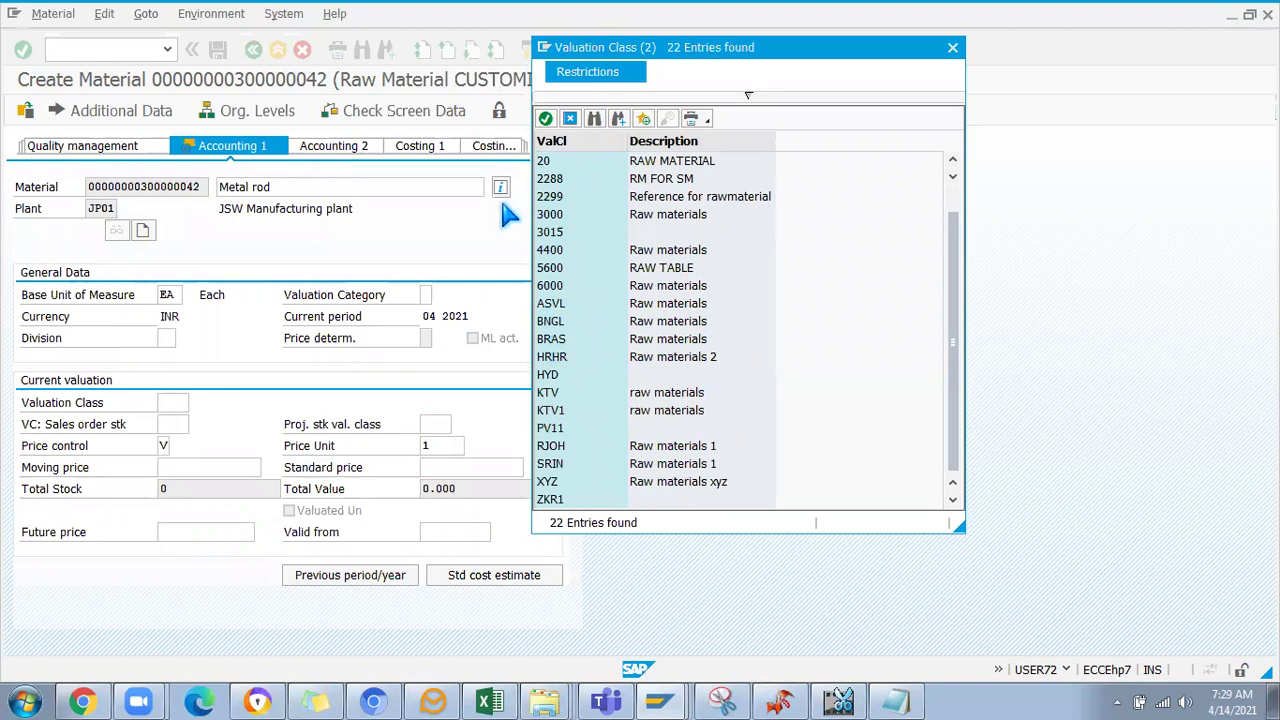
# Check the valuation value in the Notepad checklist, search the valuation class list for 3800 and close the list
pyautogui.click(918, 698)
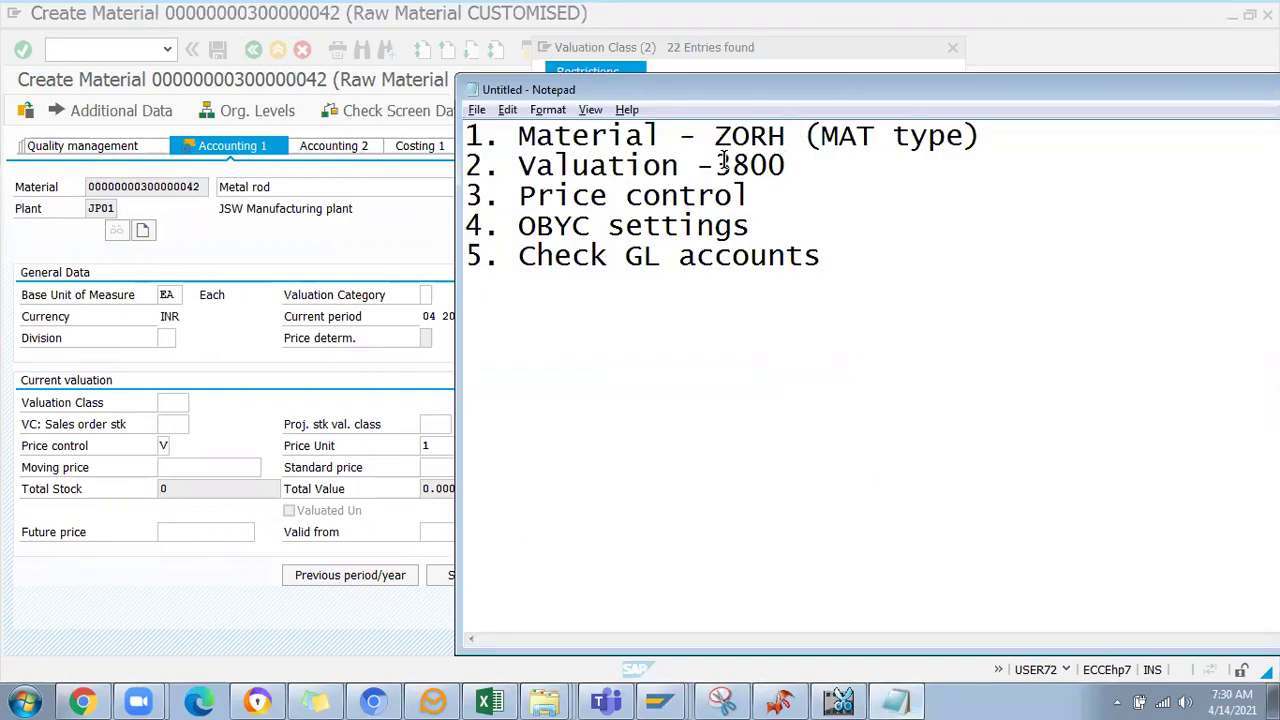
pyautogui.moveTo(733, 165); pyautogui.dragTo(780, 162)
pyautogui.click(450, 345)
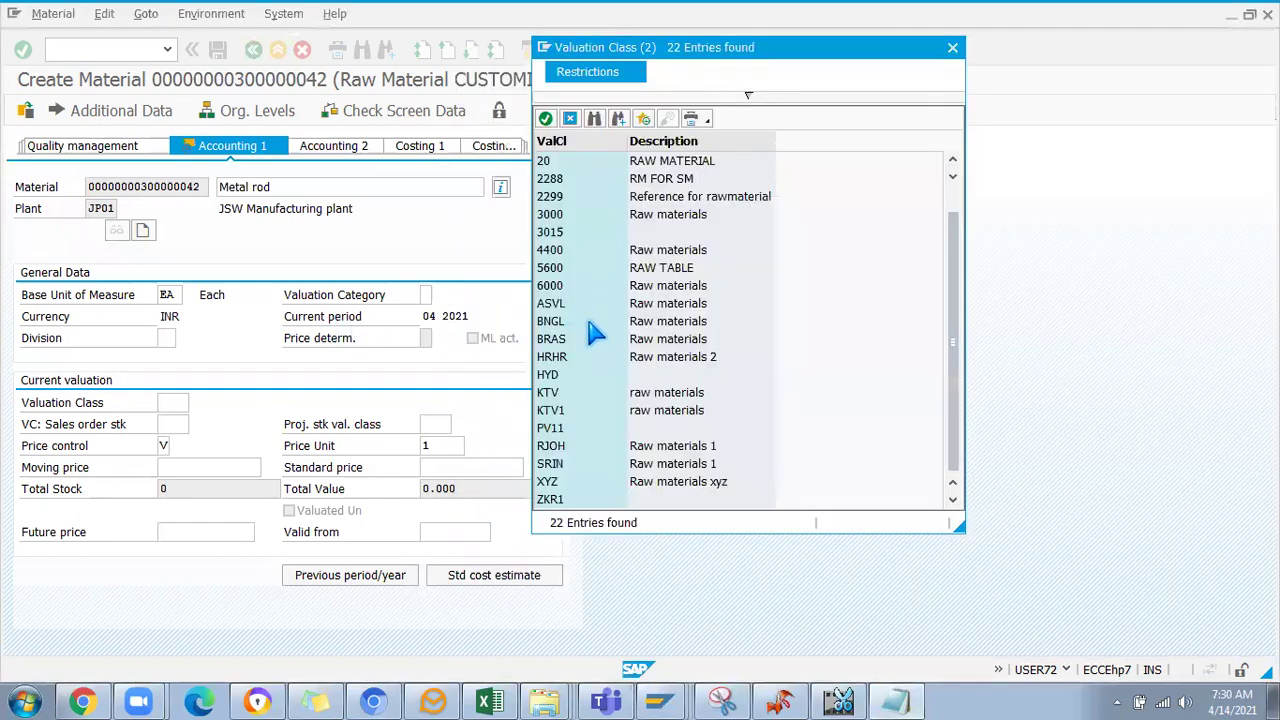
pyautogui.click(742, 97)
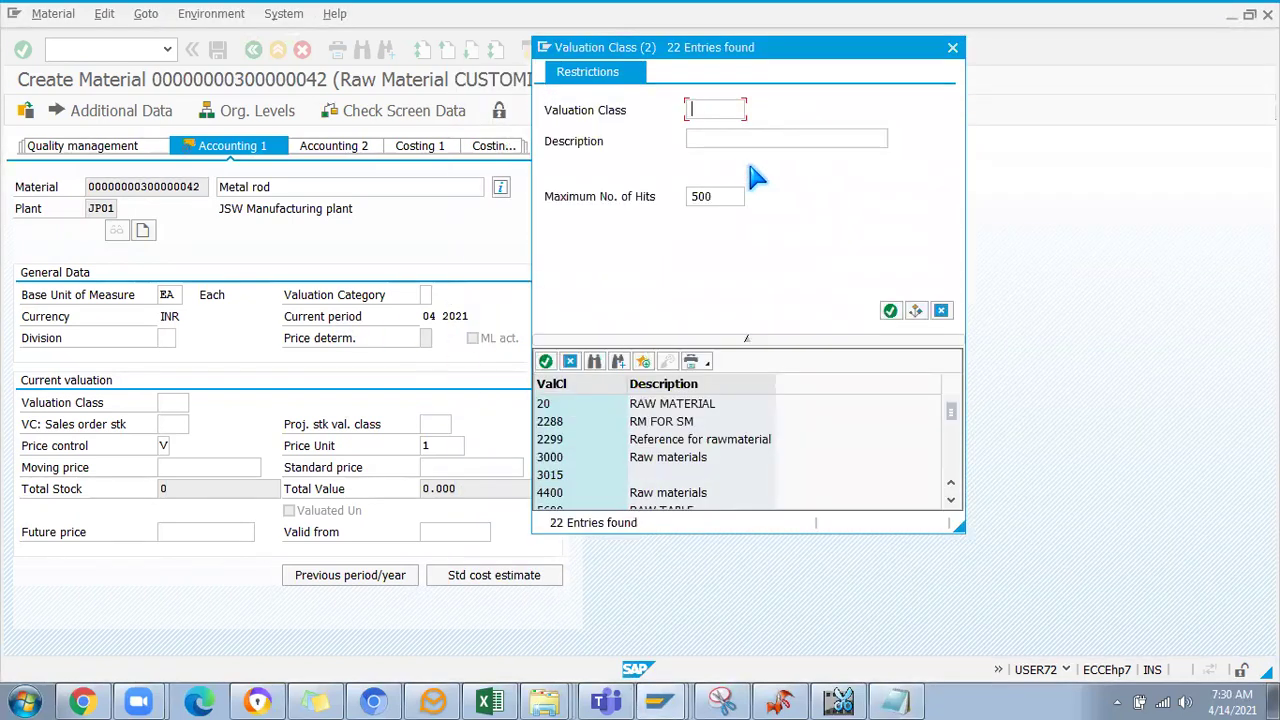
pyautogui.write('3800')
pyautogui.press('Return')
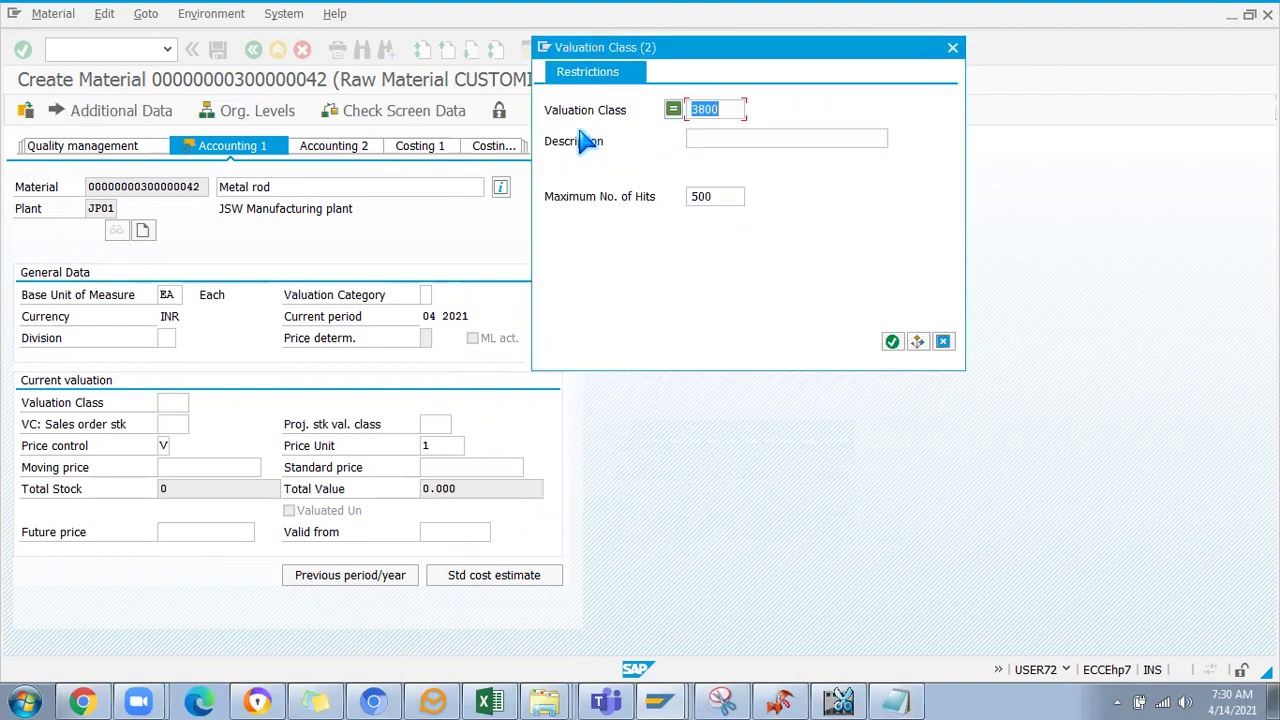
pyautogui.click(952, 47)
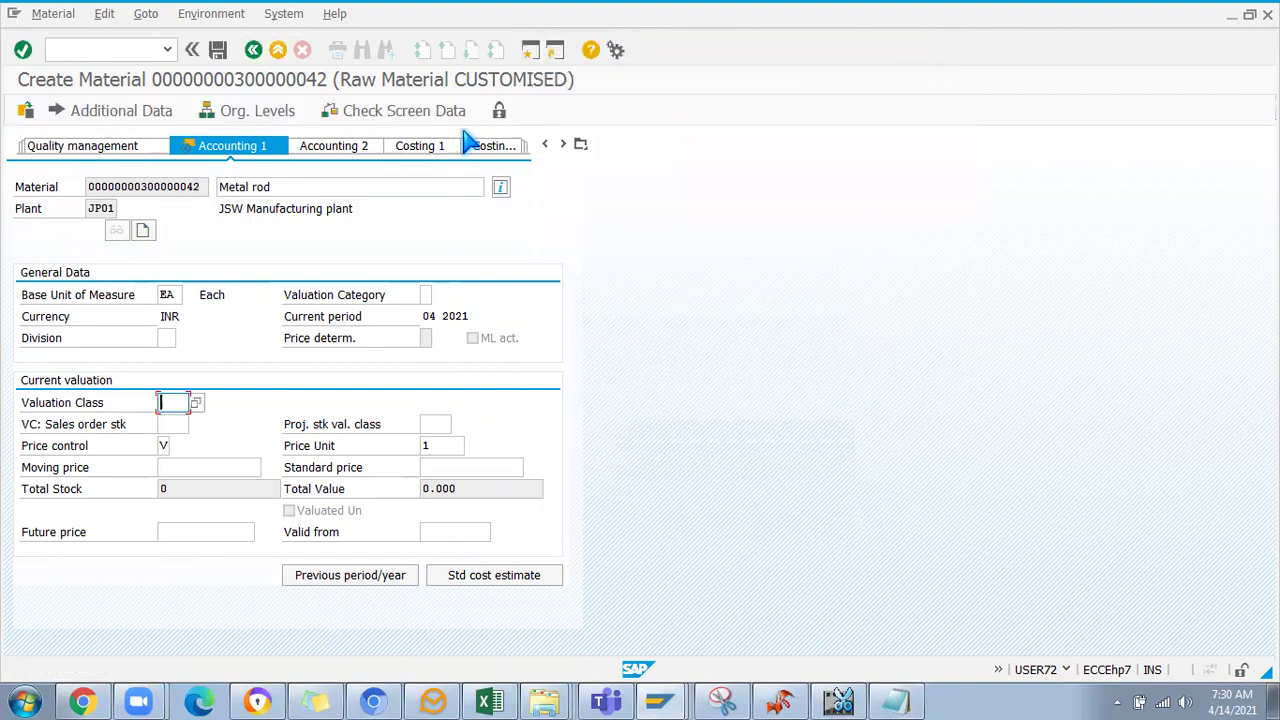
# Leave the material creation without saving, return to SAP Easy Access and bring up the Notepad checklist
pyautogui.click(107, 46)
pyautogui.press('Return')
pyautogui.hotkey('alt', 'Tab')
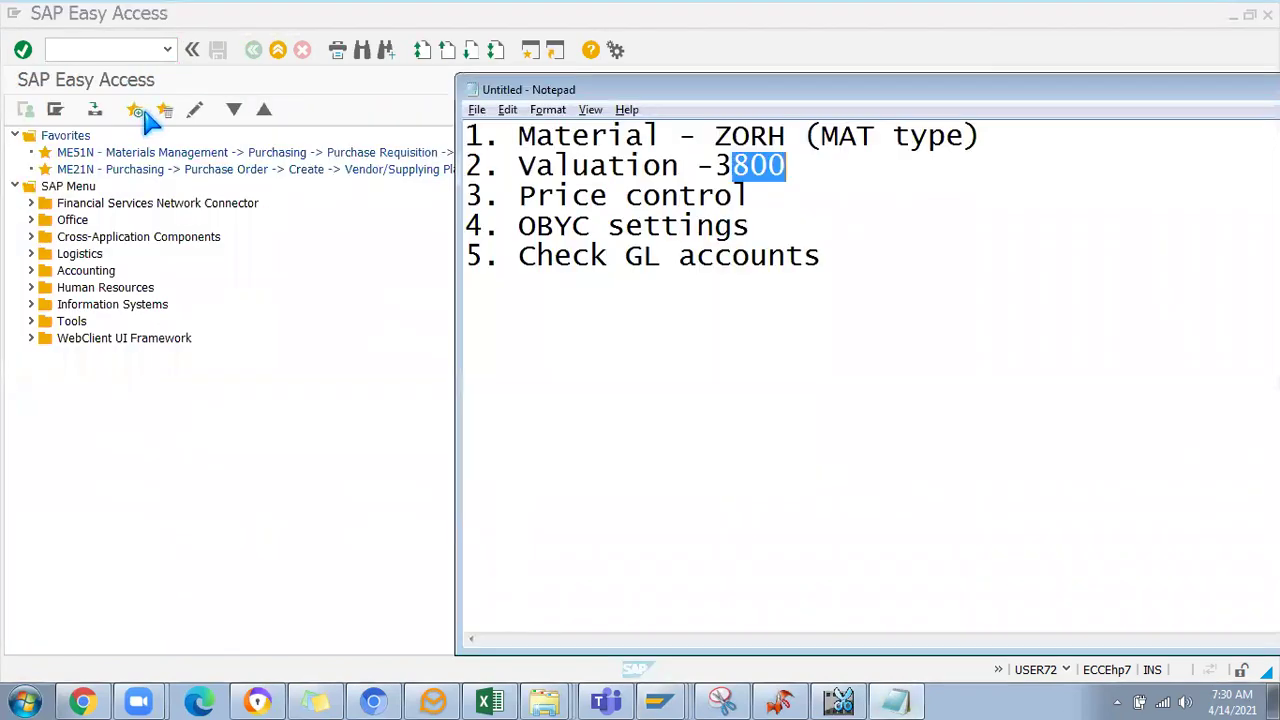
# Switch between the open SAP Easy Access sessions to check whether they have loaded
pyautogui.click(260, 267)
pyautogui.hotkey('alt', 'Tab')
pyautogui.hotkey('alt', 'Tab')
pyautogui.moveTo(720, 698)
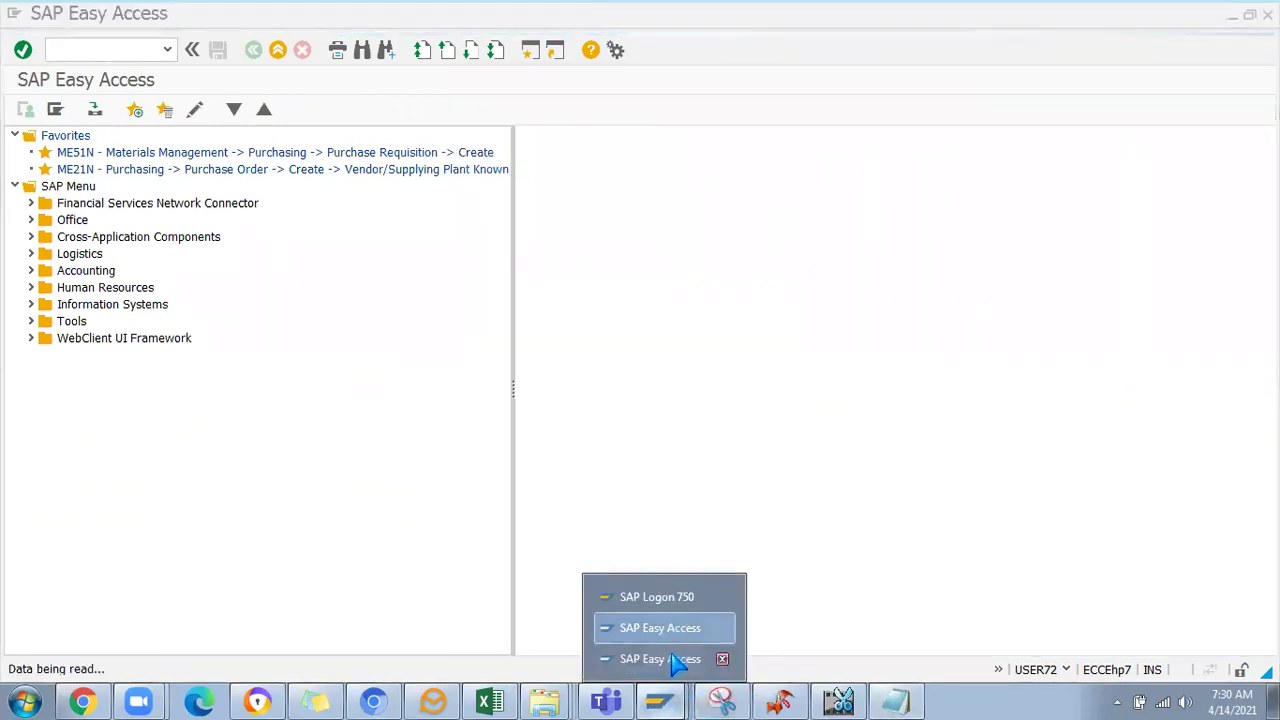
pyautogui.click(665, 657)
pyautogui.moveTo(660, 700)
pyautogui.click(640, 627)
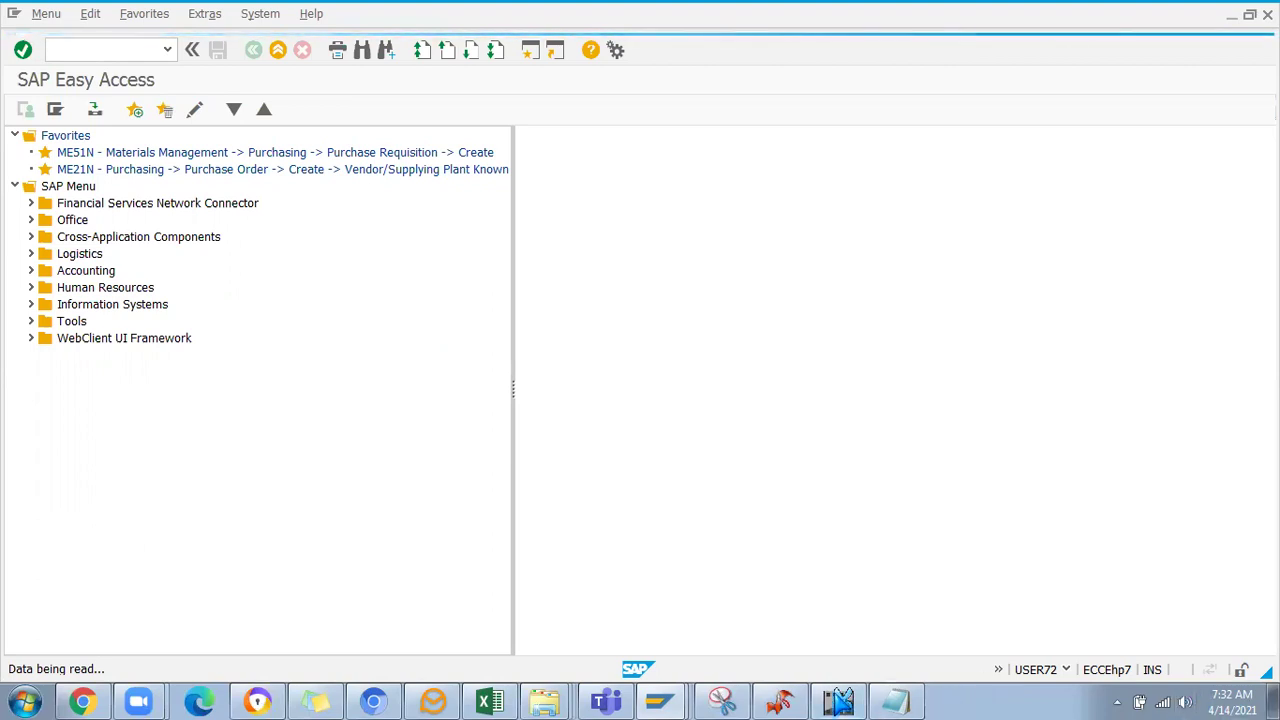
pyautogui.click(836, 700)
pyautogui.click(906, 120)
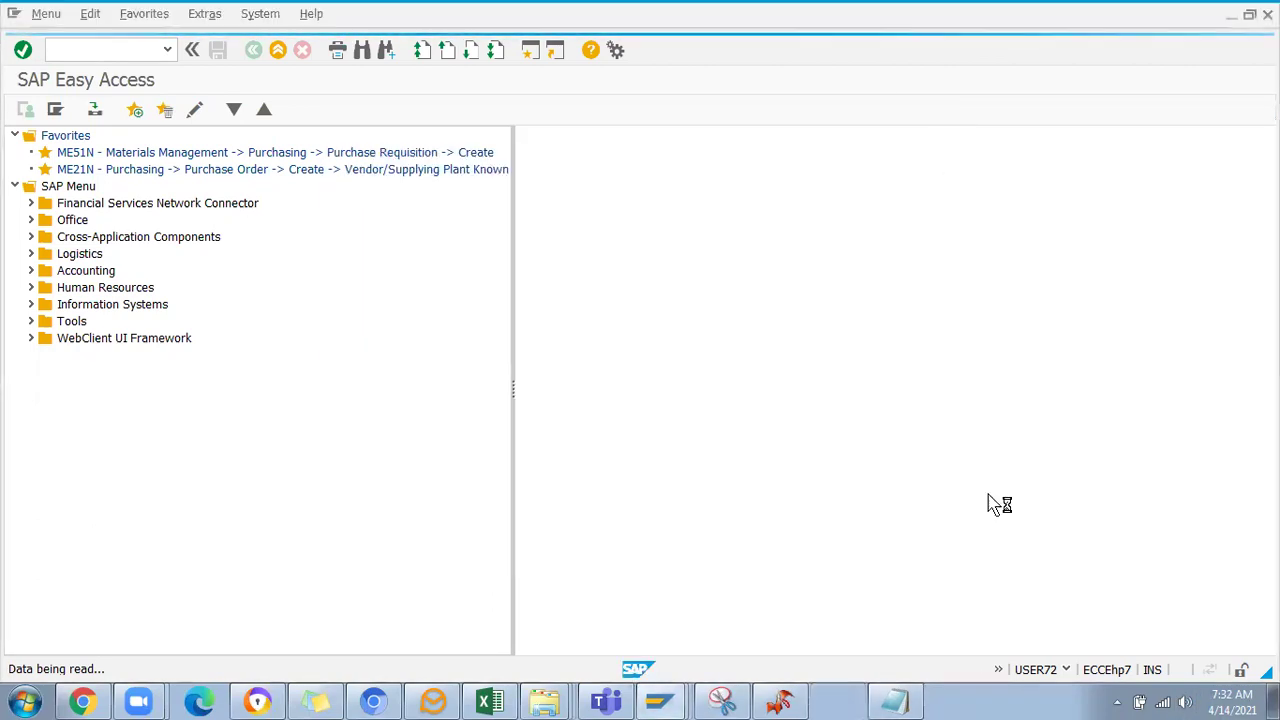
# Close the Snipping Tool without saving the snip, and save and close the Susequent Adjustment Excel workbook
pyautogui.hotkey('alt', 'Tab')
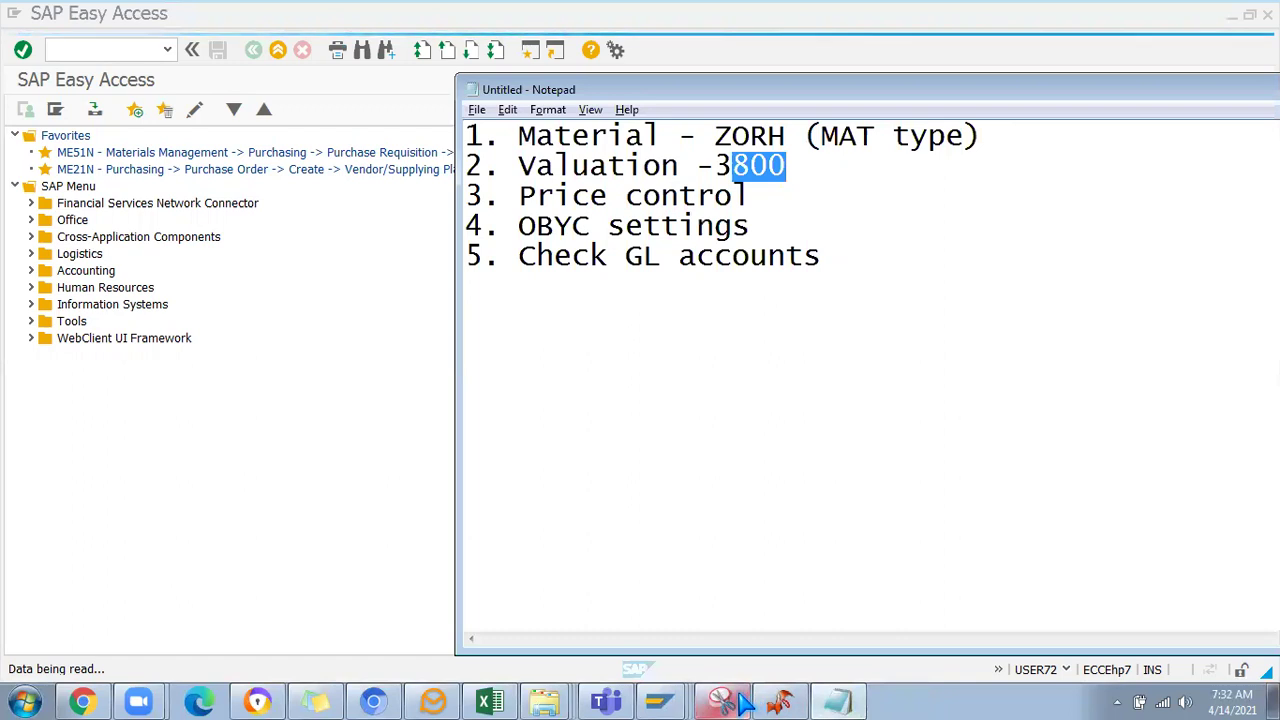
pyautogui.press('Escape')
pyautogui.click(1208, 17)
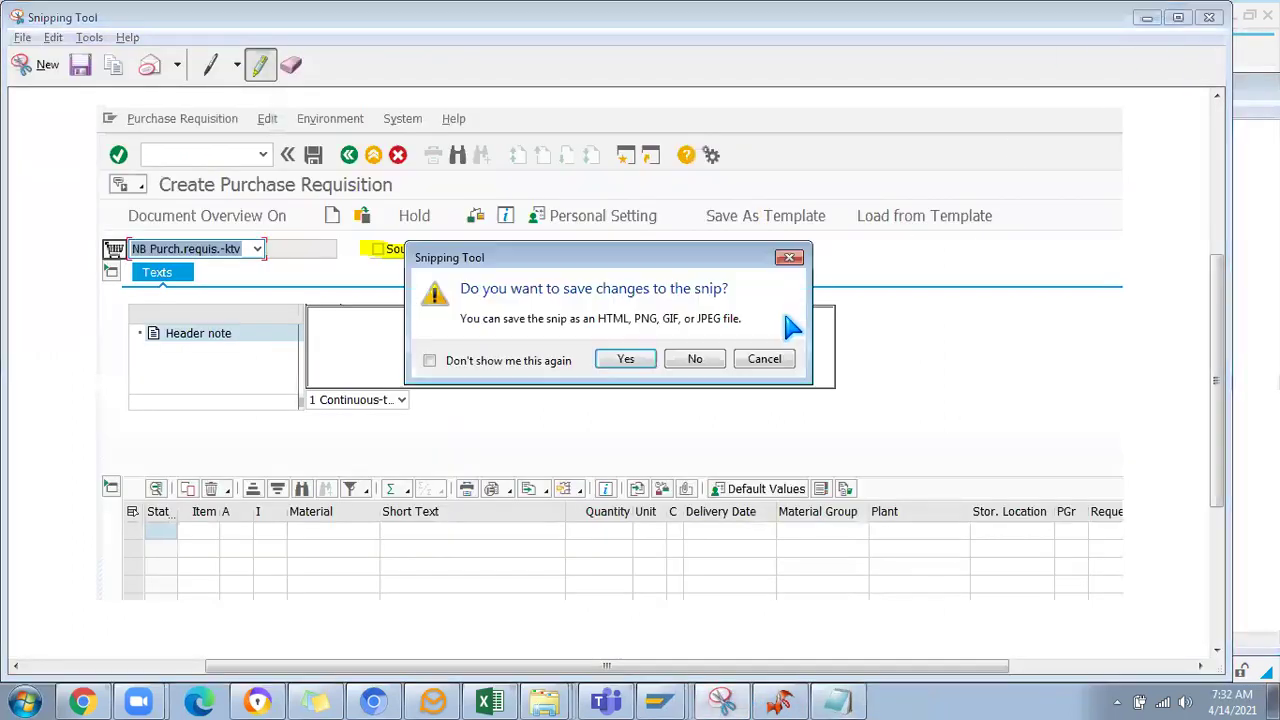
pyautogui.click(697, 360)
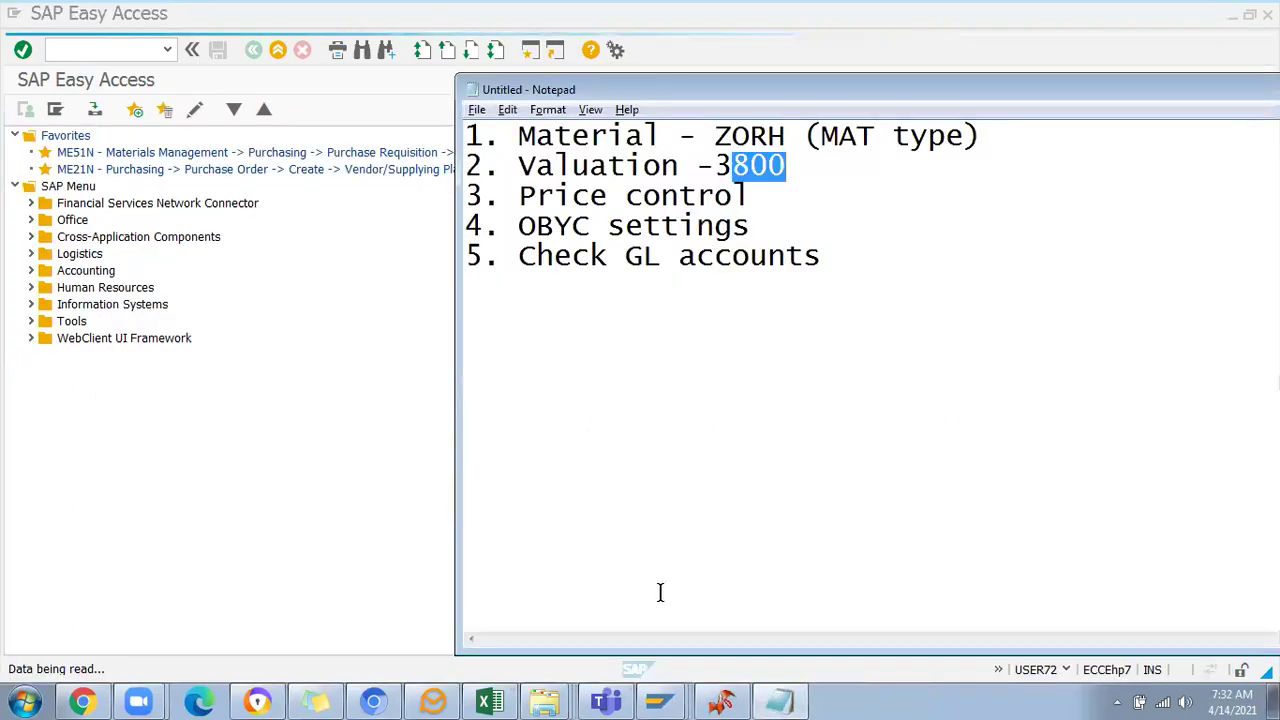
pyautogui.click(489, 702)
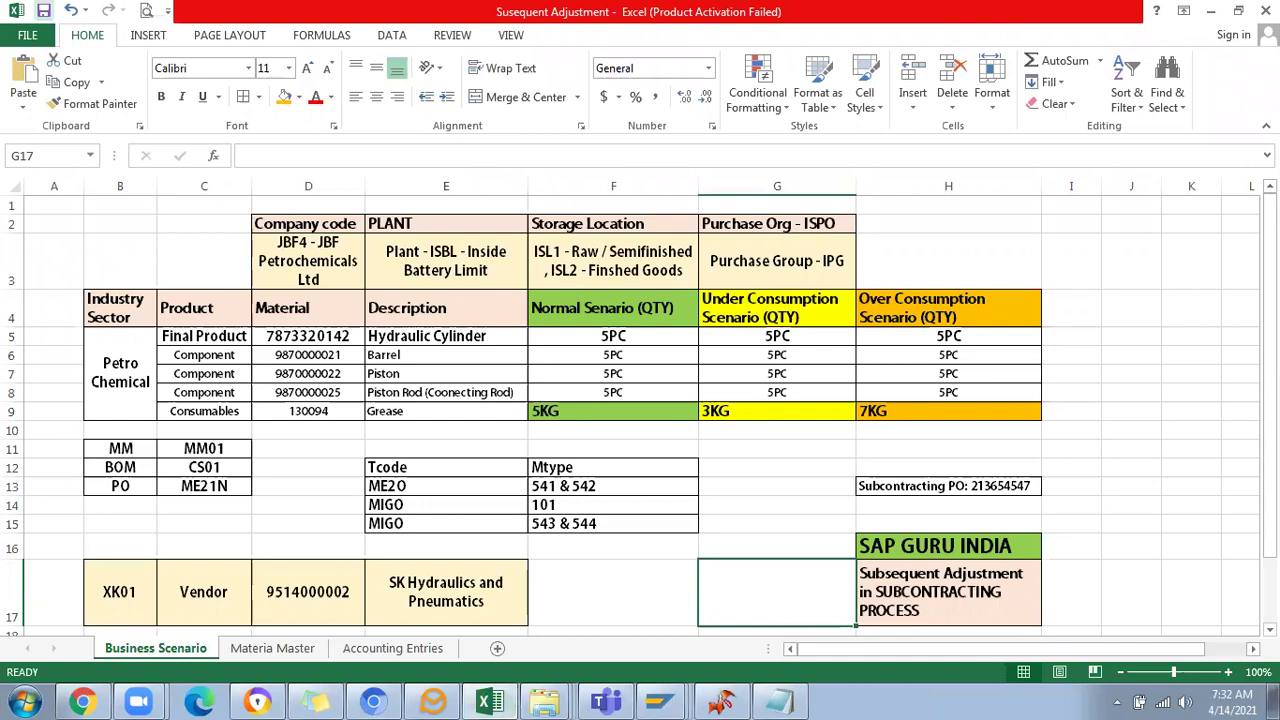
pyautogui.hotkey('ctrl', 's')
pyautogui.hotkey('alt', 'F4')
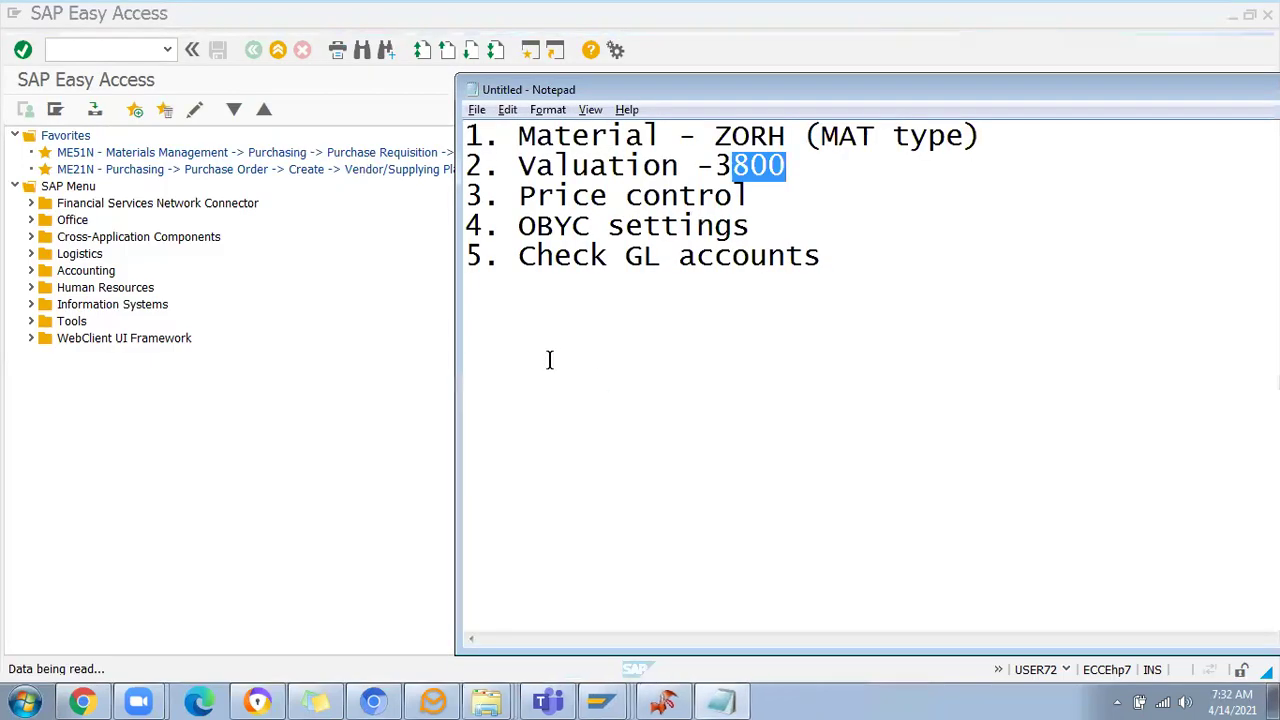
# Add the transaction keys BSX and WRX on separate lines below the Notepad checklist, leaving blank lines after the last item
pyautogui.click(851, 264)
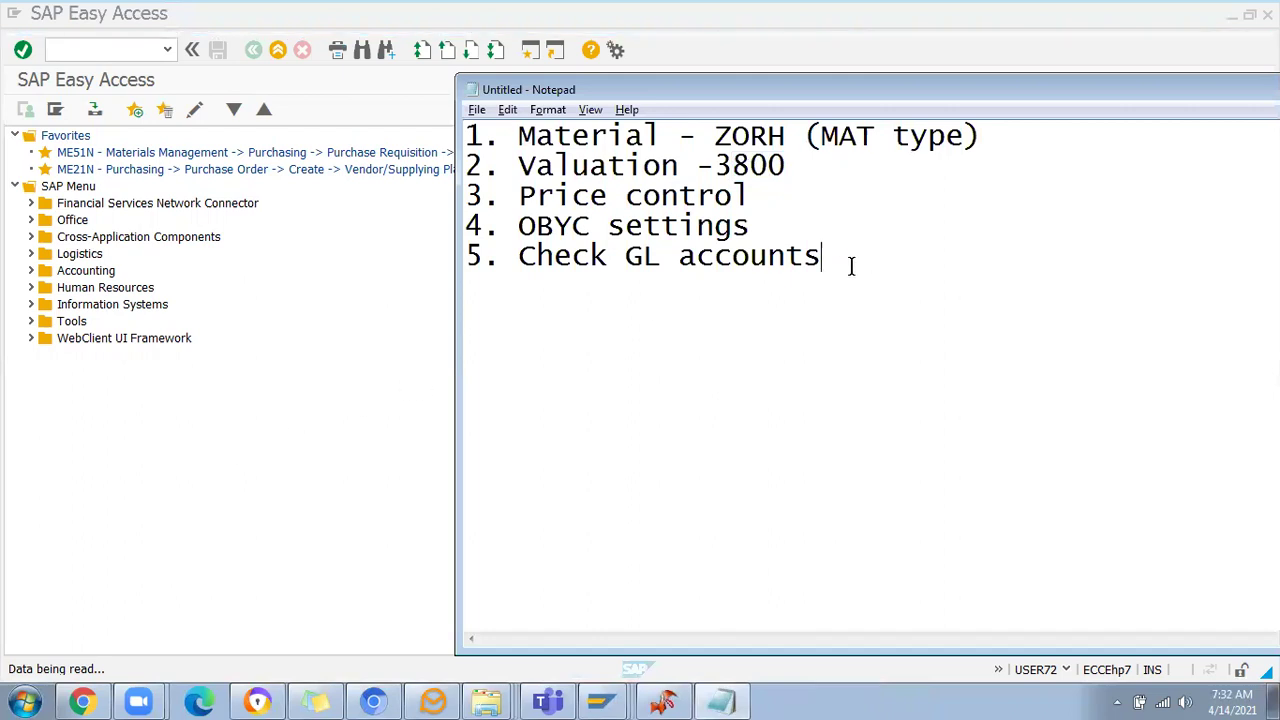
pyautogui.press('Return')
pyautogui.press('Return')
pyautogui.press('Return')
pyautogui.write('BSC')
pyautogui.press('BackSpace')
pyautogui.write('X')
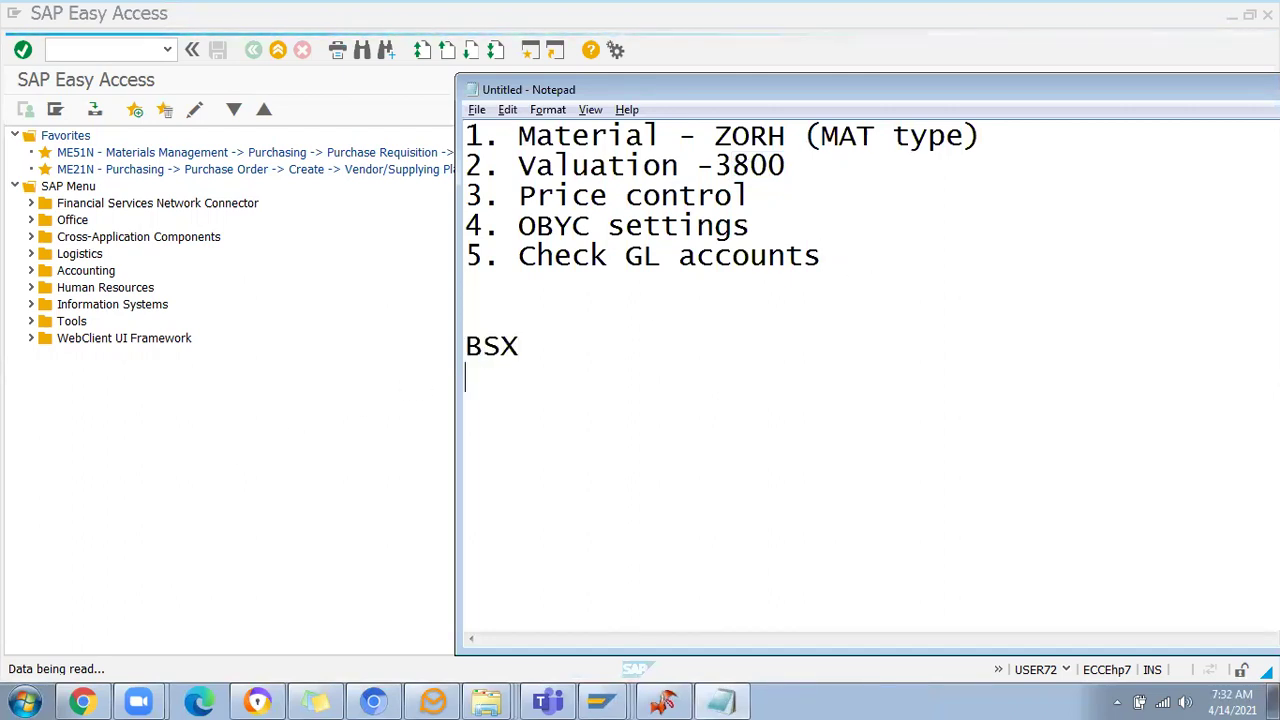
pyautogui.press('Return')
pyautogui.write('WRX')
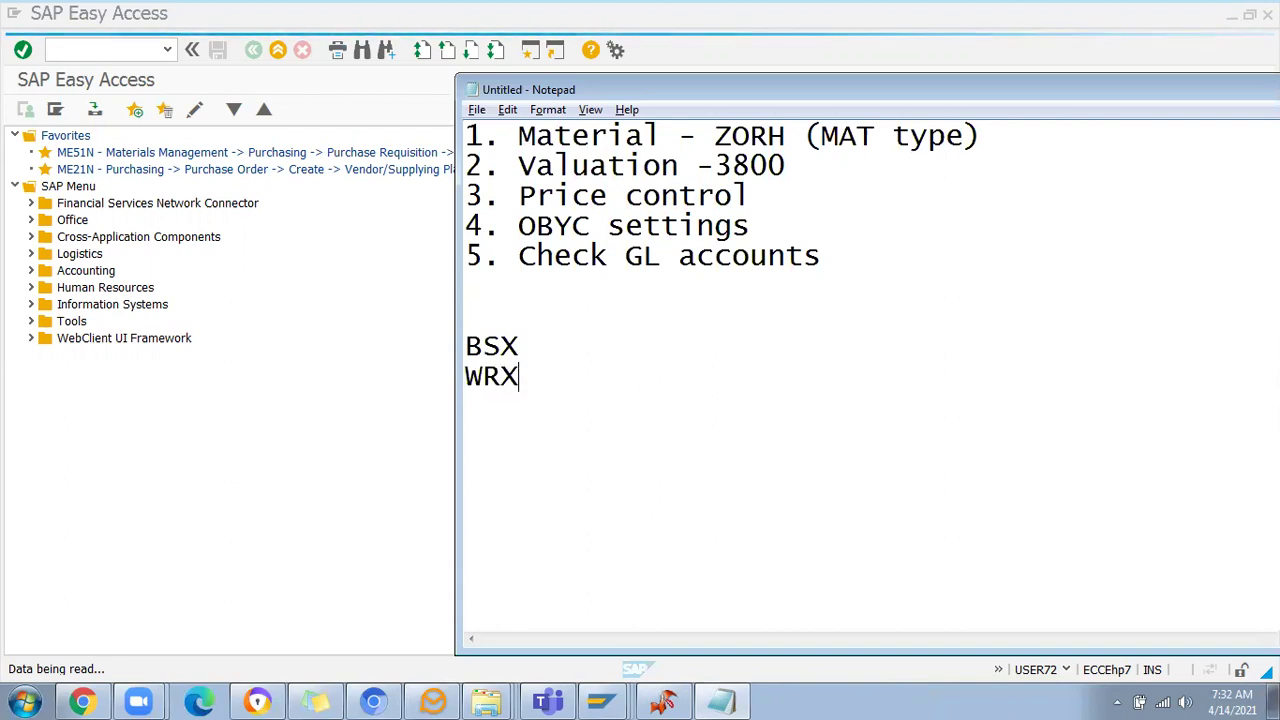
# Complete the BSX line with the description "- Inventory posting - Debit (+)"
pyautogui.click(563, 342)
pyautogui.write('-')
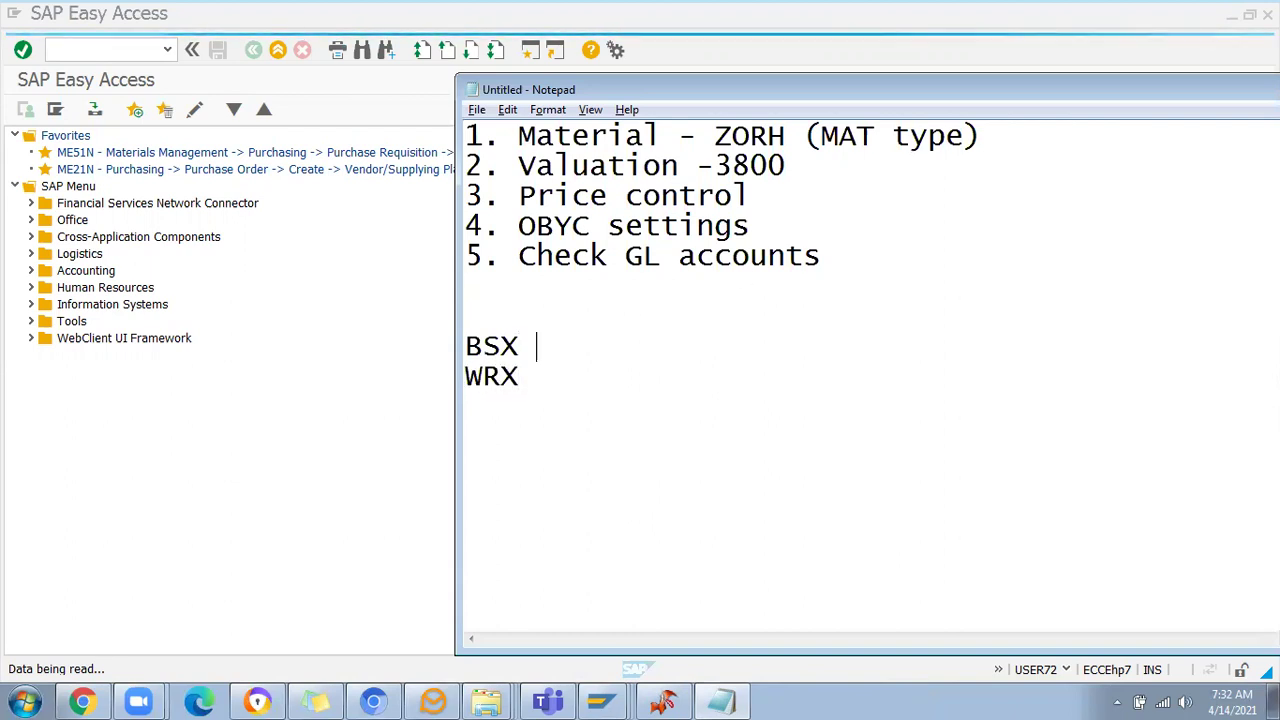
pyautogui.write(' I')
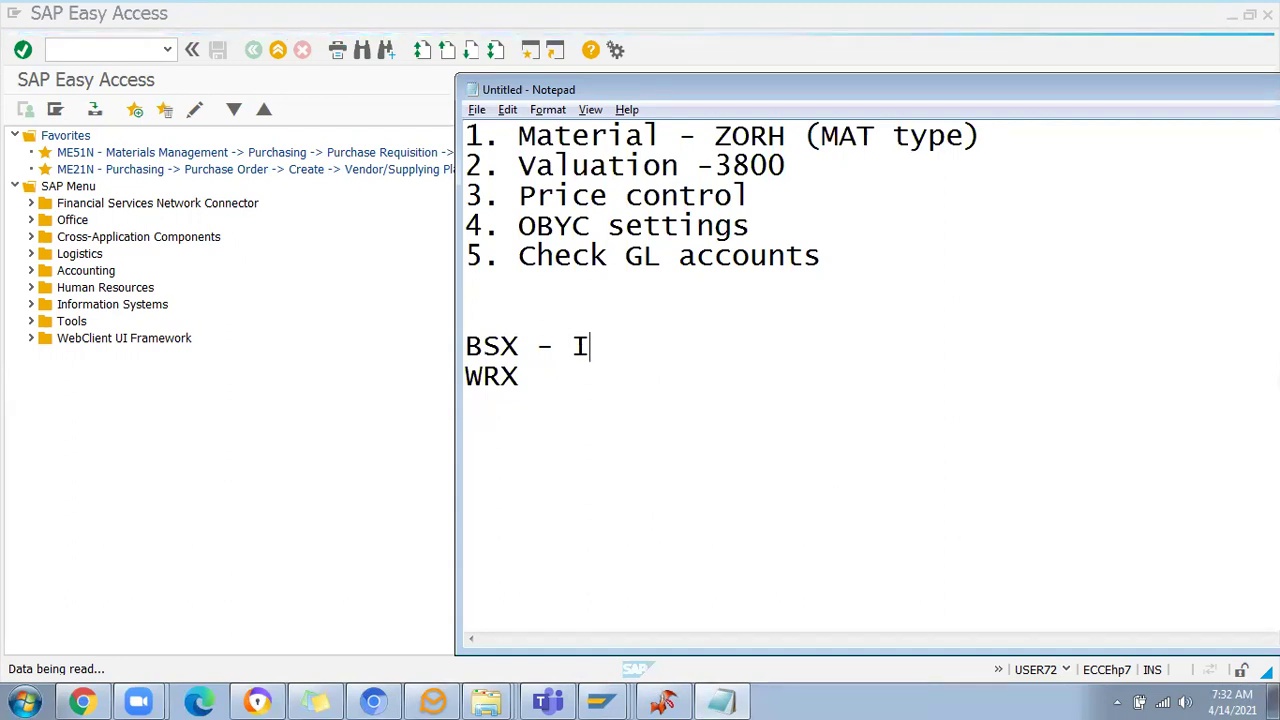
pyautogui.write('nventory posting - Debit ')
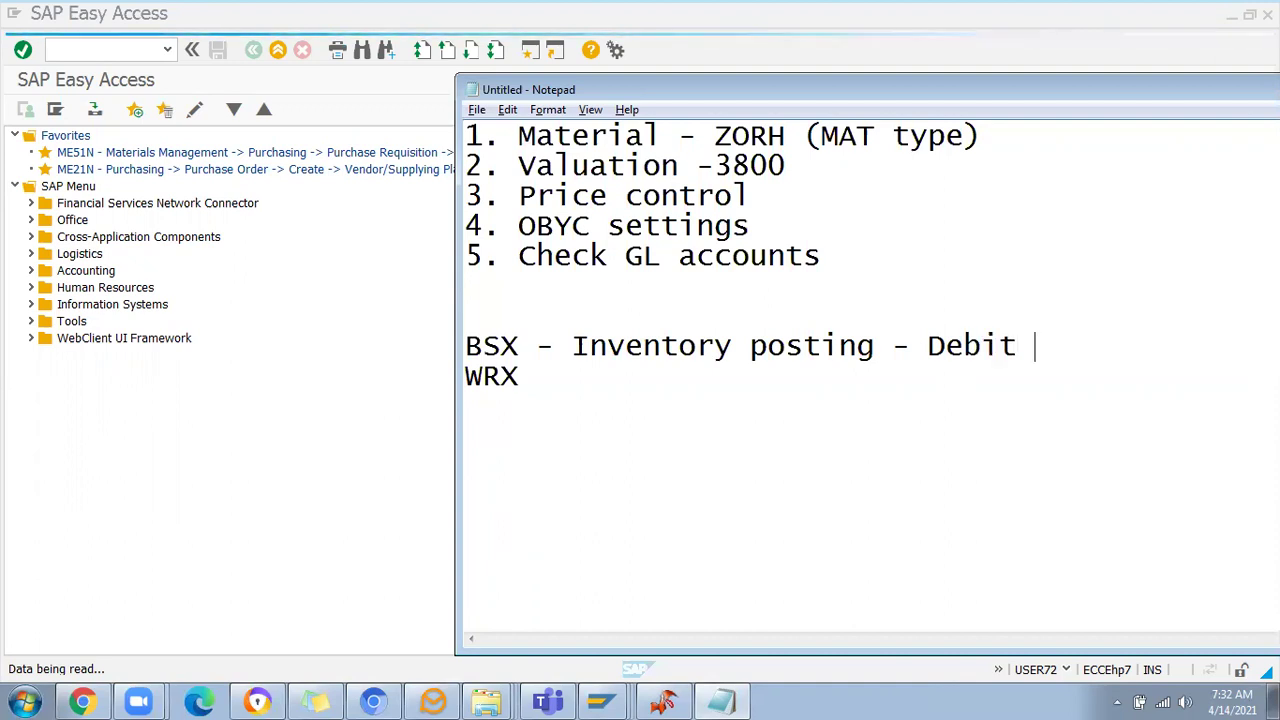
pyautogui.write('(+)')
# Complete the WRX line with the description "- GR/IR Clearance - Credit (-)"
pyautogui.click(533, 383)
pyautogui.write('- GR/IR Cke')
pyautogui.press('BackSpace')
pyautogui.press('BackSpace')
pyautogui.write('learance  - Credit ')
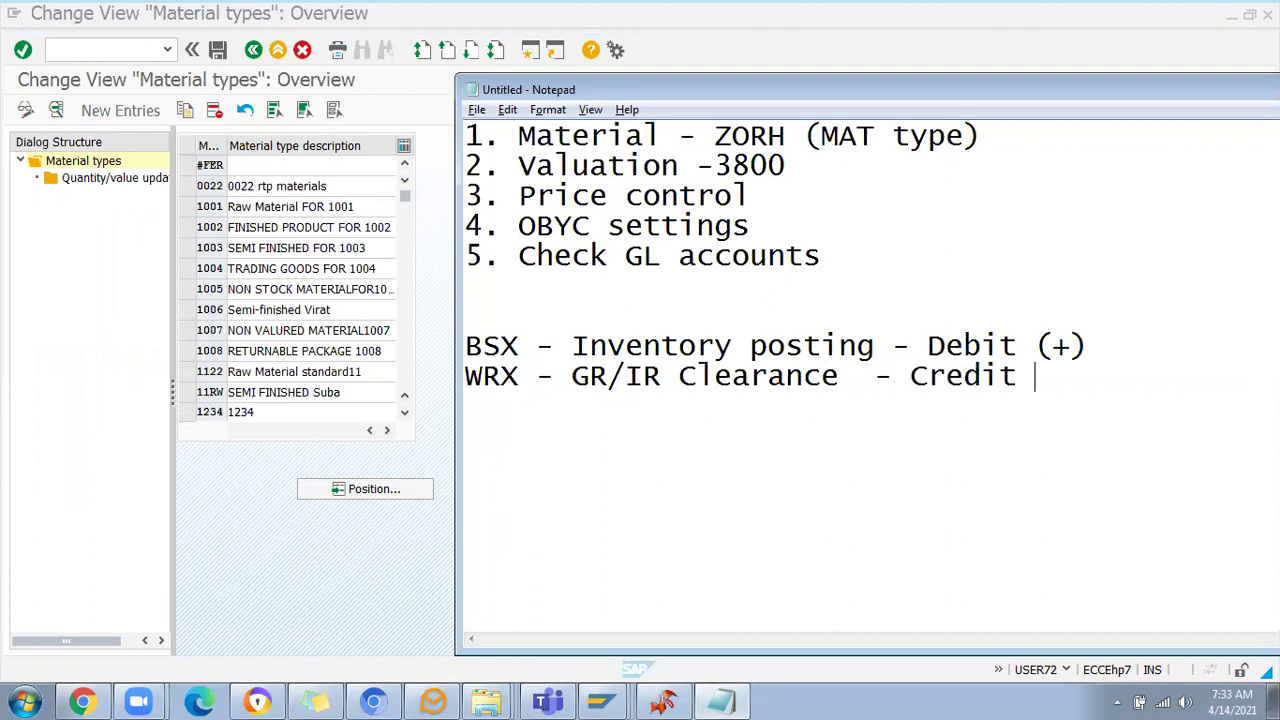
pyautogui.write('(-')
pyautogui.press('BackSpace')
pyautogui.press('BackSpace')
pyautogui.write('(-)')
# Put the heading "GR:" above the BSX line and add the heading "Invoice:" after a blank line below WRX
pyautogui.click(531, 317)
pyautogui.write('GR:')
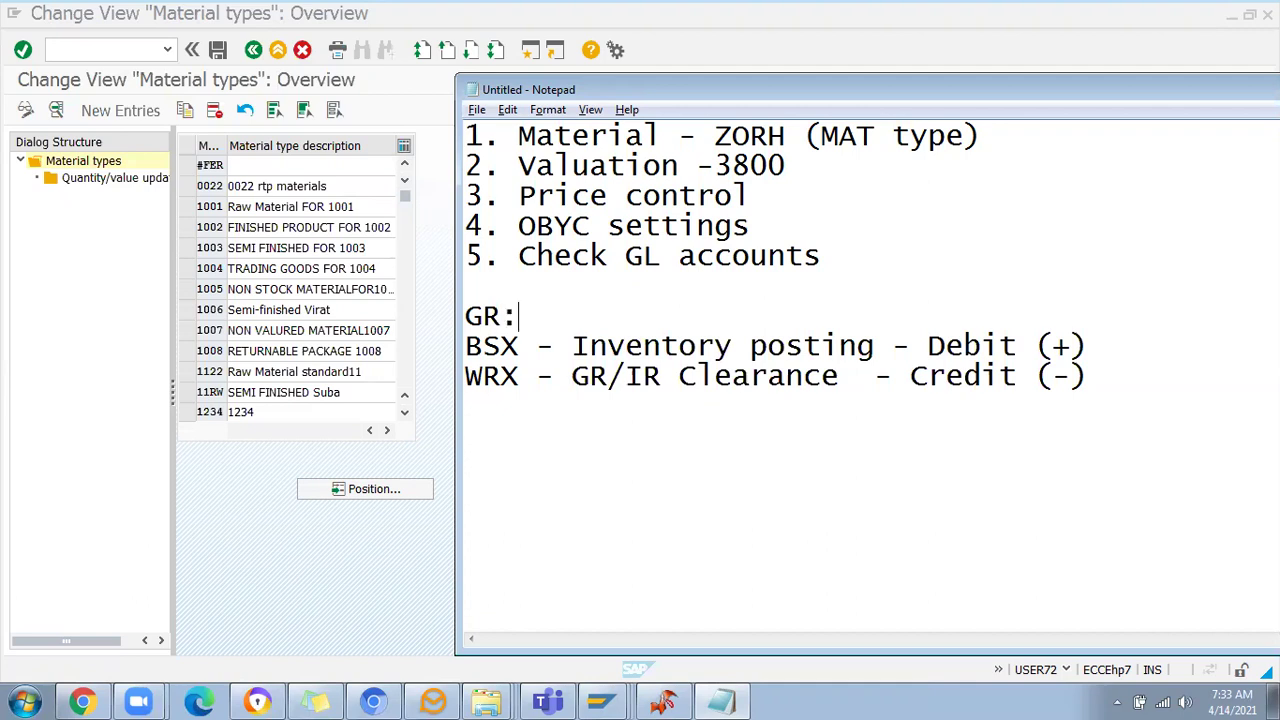
pyautogui.click(1143, 392)
pyautogui.press('Return')
pyautogui.press('Return')
pyautogui.write('Invouc')
pyautogui.press('BackSpace')
pyautogui.press('BackSpace')
pyautogui.write('ice:')
pyautogui.press('Return')
# Enter the line "KBS - Vendor credit (-)" under the Invoice heading
pyautogui.write('KB')
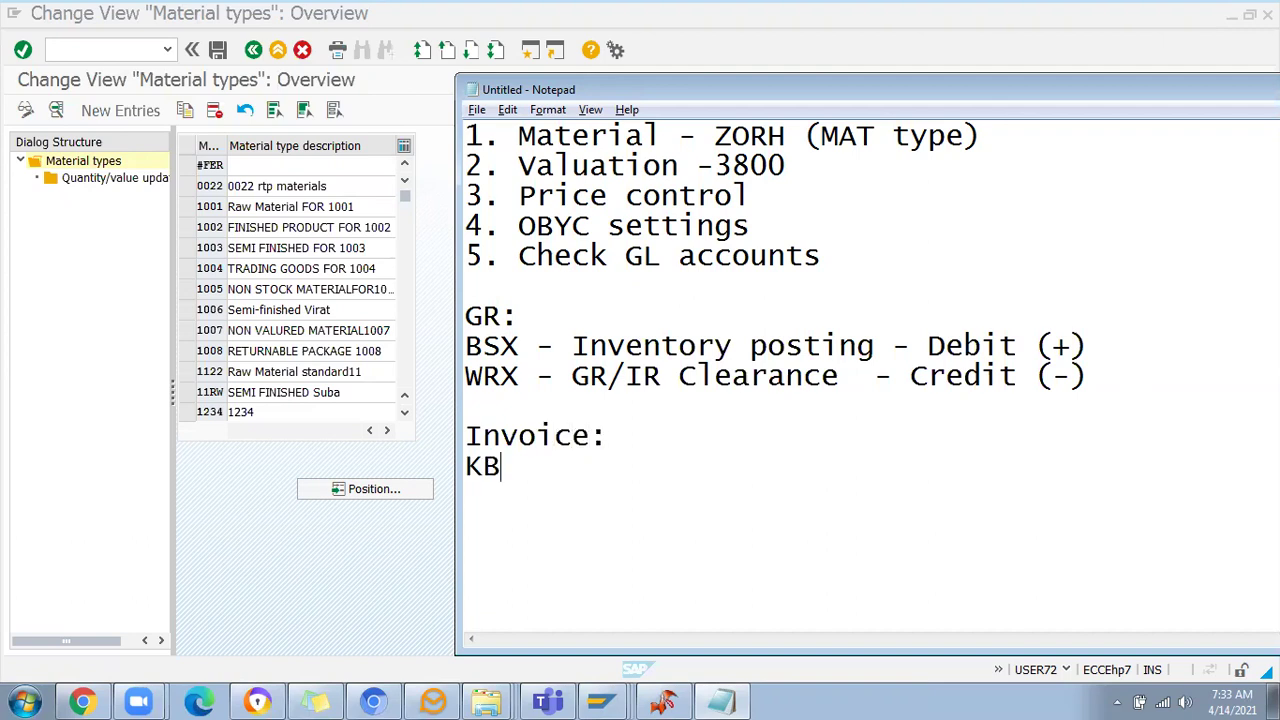
pyautogui.write('S - Vendor cl')
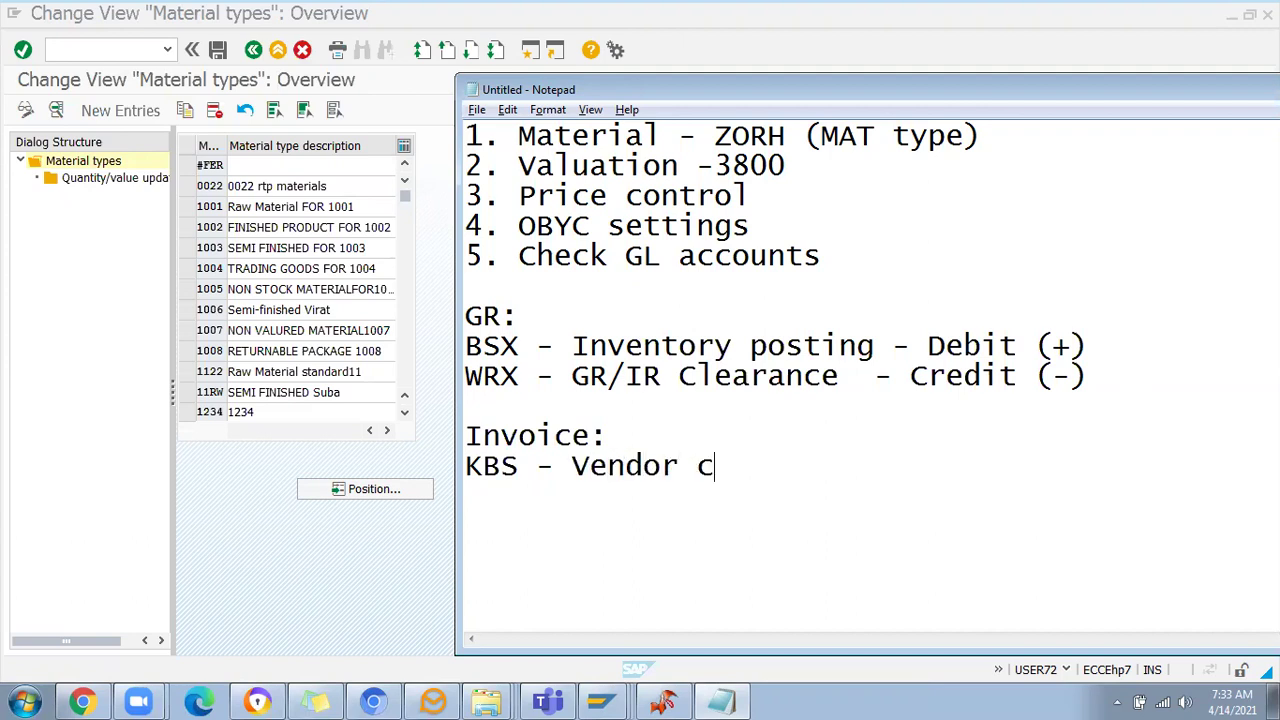
pyautogui.press('BackSpace')
pyautogui.press('BackSpace')
pyautogui.write('debit')
pyautogui.press('BackSpace')
pyautogui.press('BackSpace')
pyautogui.press('BackSpace')
pyautogui.press('BackSpace')
pyautogui.press('BackSpace')
pyautogui.press('BackSpace')
pyautogui.write('cre')
pyautogui.write('edi')
pyautogui.press('BackSpace')
pyautogui.press('BackSpace')
pyautogui.press('BackSpace')
pyautogui.write('dit ')
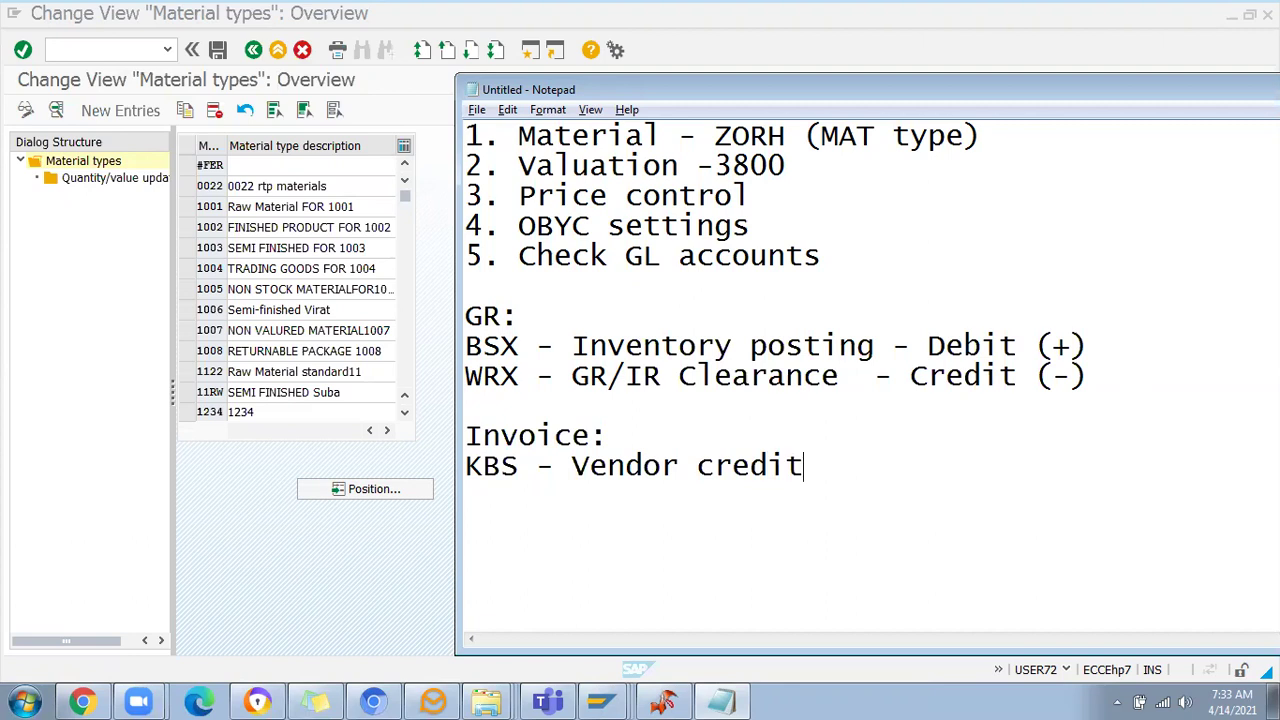
pyautogui.write('(-)')
# Add the line "WRX - GR/IR clearance (+)" below the KBS line
pyautogui.press('Return')
pyautogui.write('WRX ')
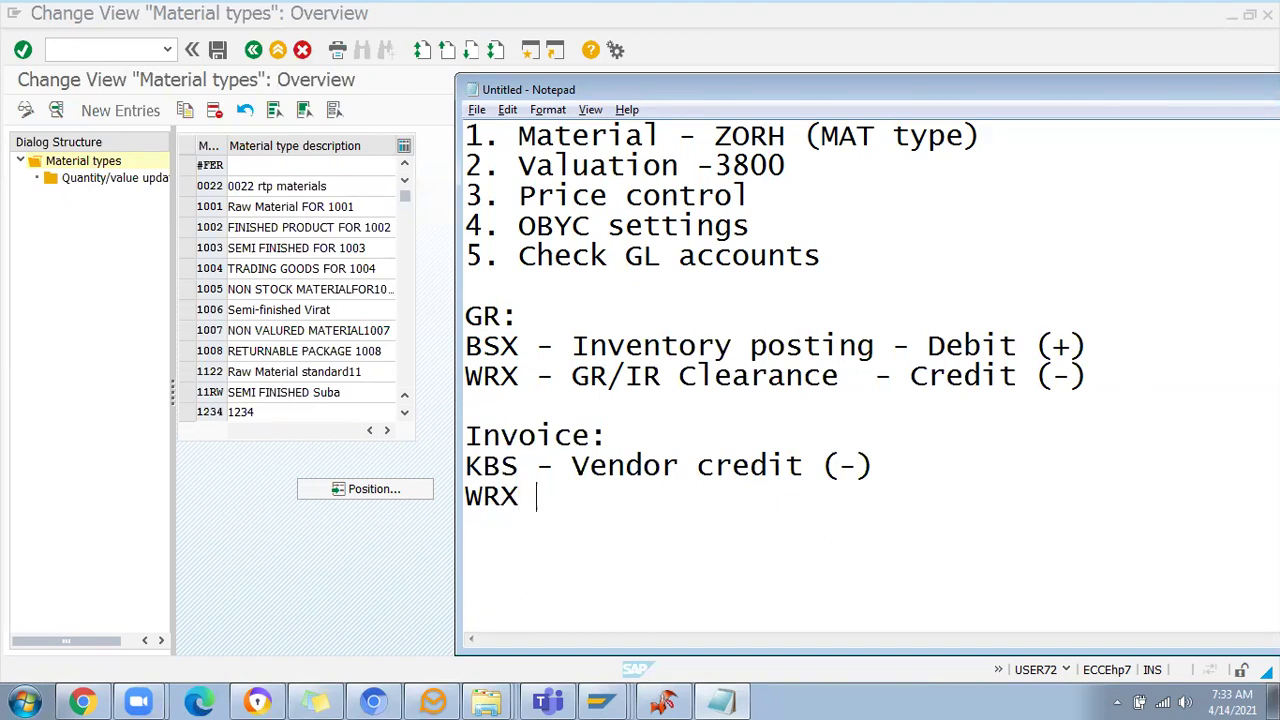
pyautogui.write('- GR/')
pyautogui.write('IR clear')
pyautogui.press('BackSpace')
pyautogui.write('earanc')
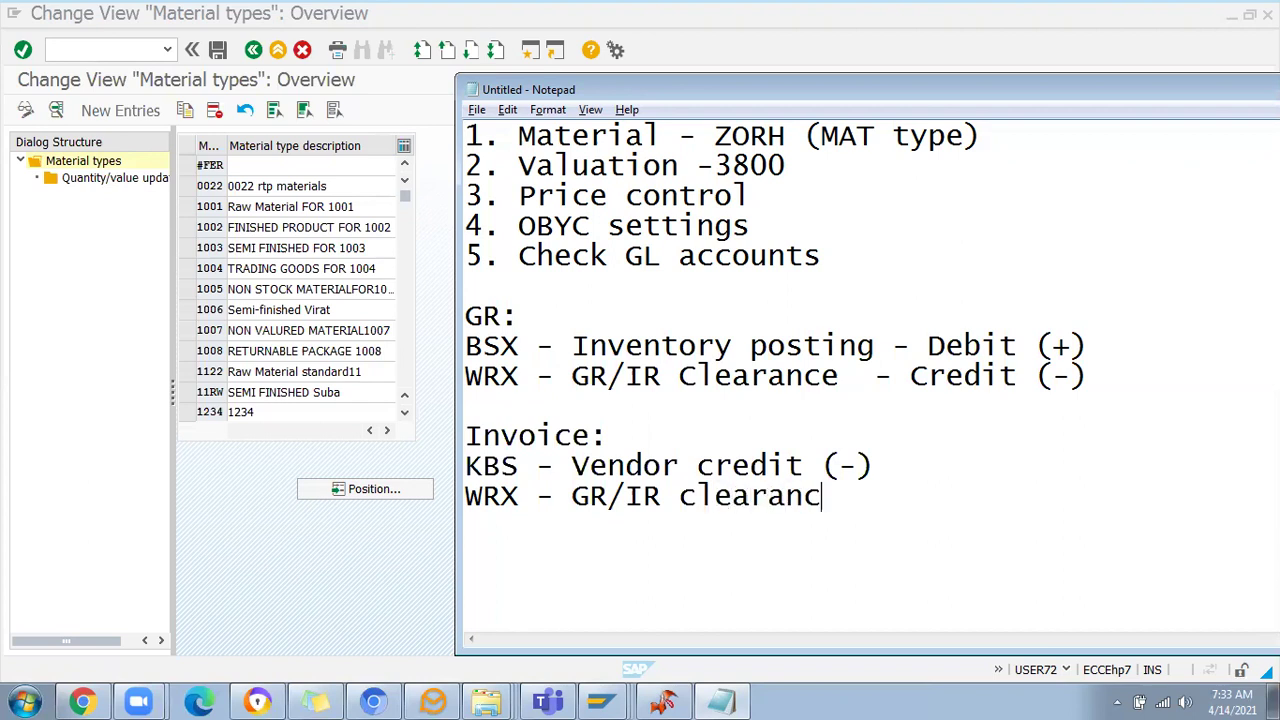
pyautogui.write('e (+)')
# Append "Credit" to the KBS line and "Debit" to the WRX line in the Invoice section
pyautogui.click(932, 467)
pyautogui.write('Credir')
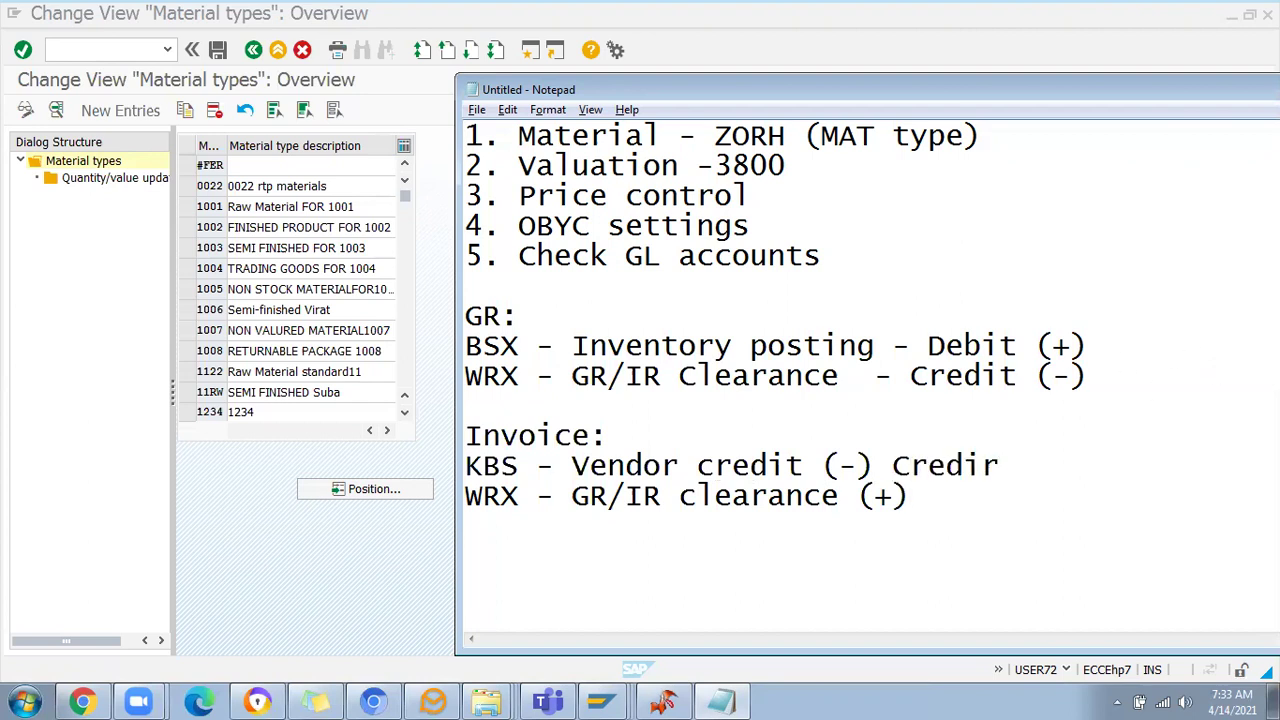
pyautogui.press('BackSpace')
pyautogui.write('t')
pyautogui.click(922, 490)
pyautogui.write('Debit')
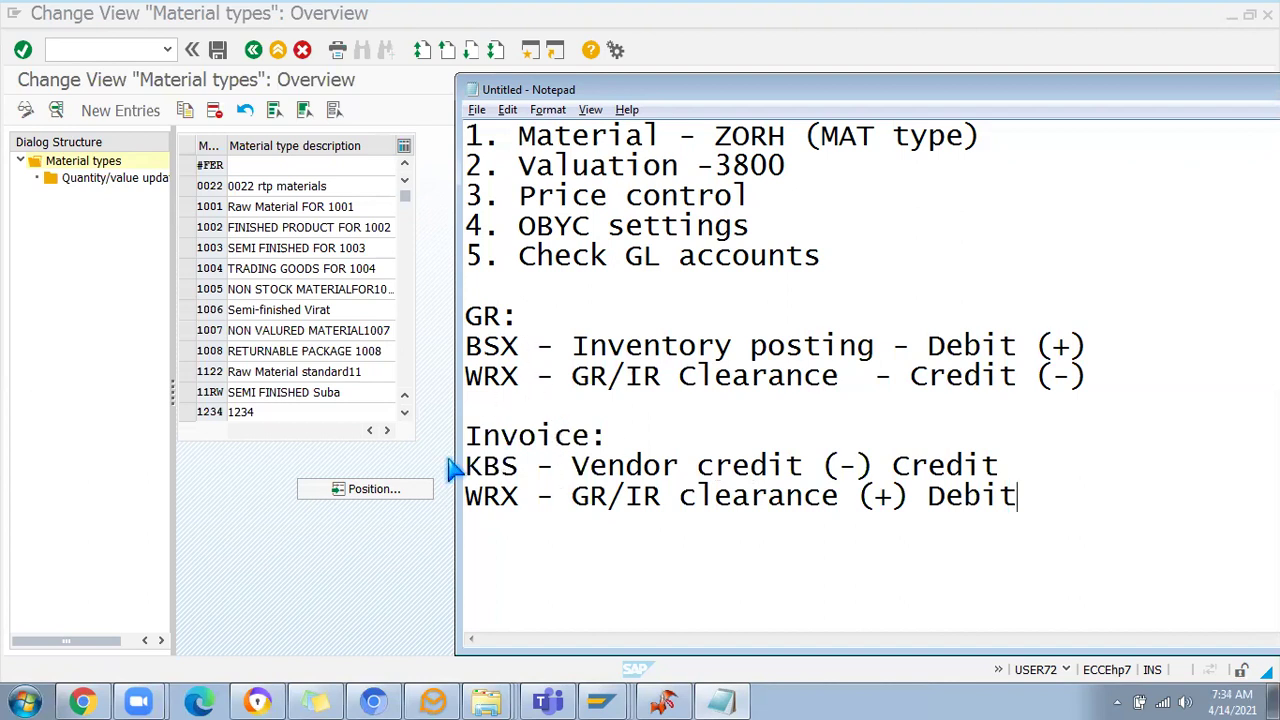
# Position the SAP material types overview on ZORH, copying the material type from the Notepad checklist
pyautogui.click(240, 474)
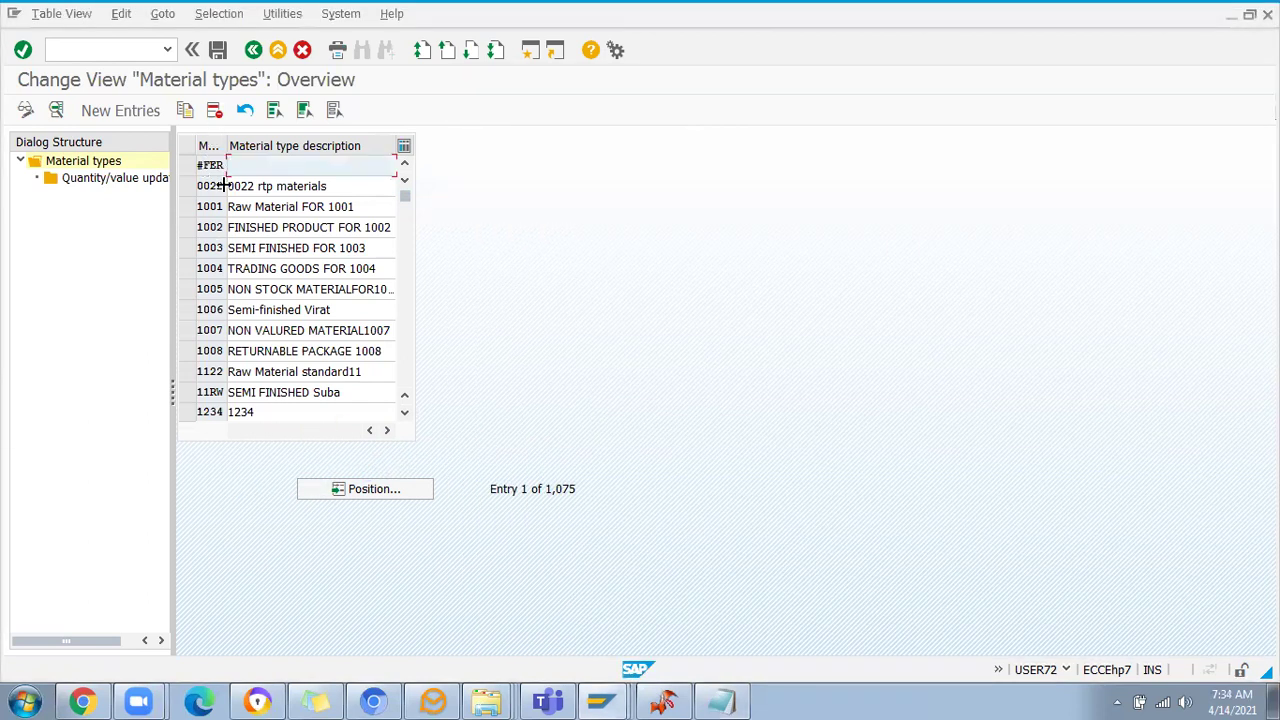
pyautogui.click(362, 489)
pyautogui.click(720, 700)
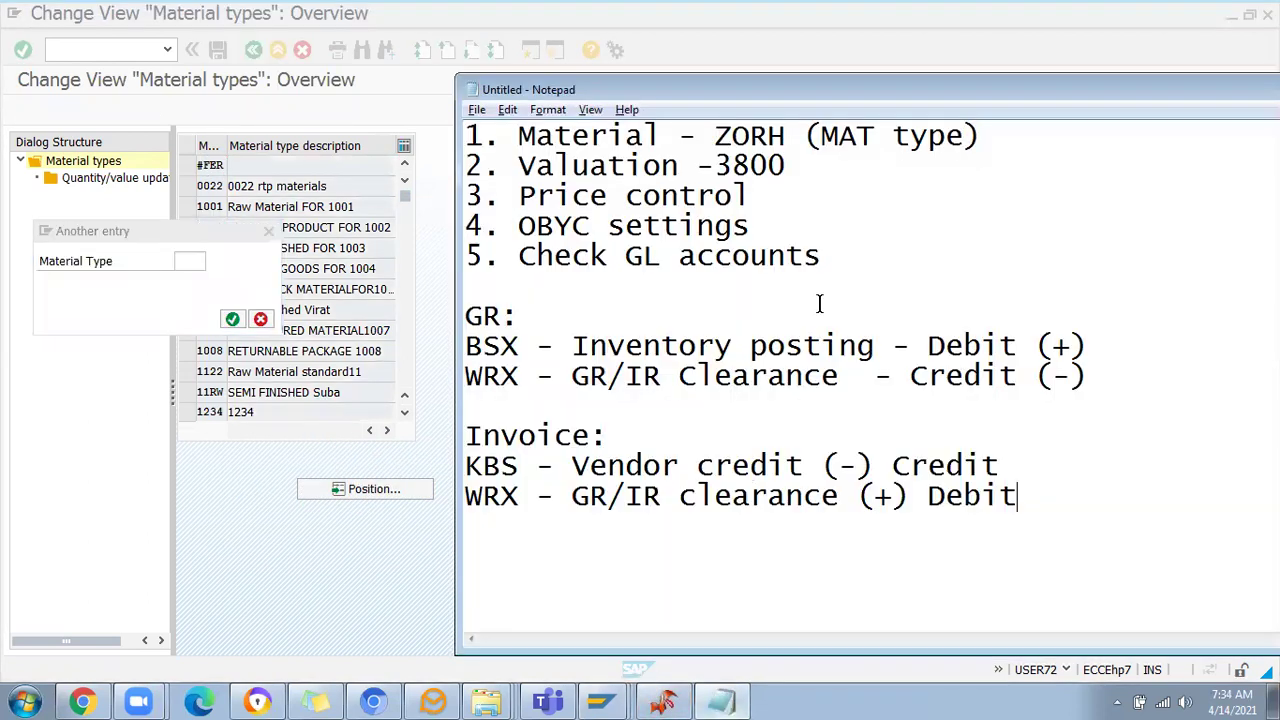
pyautogui.doubleClick(728, 140)
pyautogui.hotkey('ctrl', 'c')
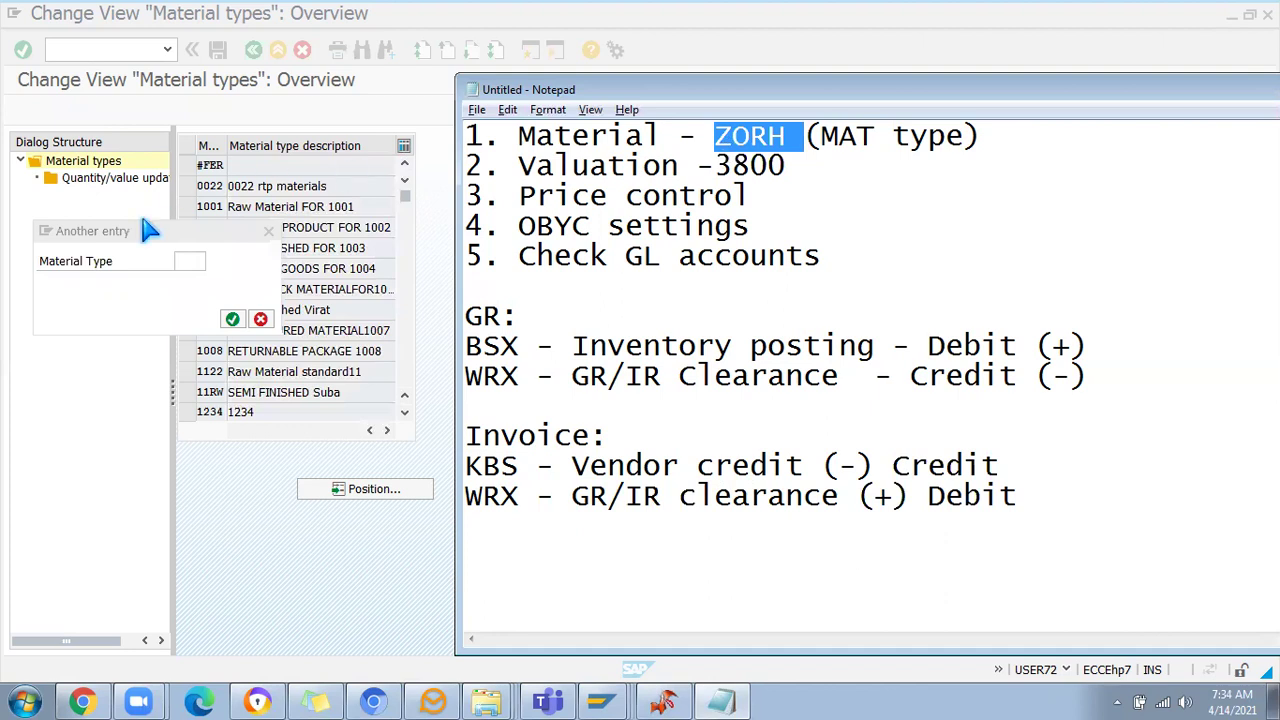
pyautogui.click(177, 266)
pyautogui.hotkey('ctrl', 'v')
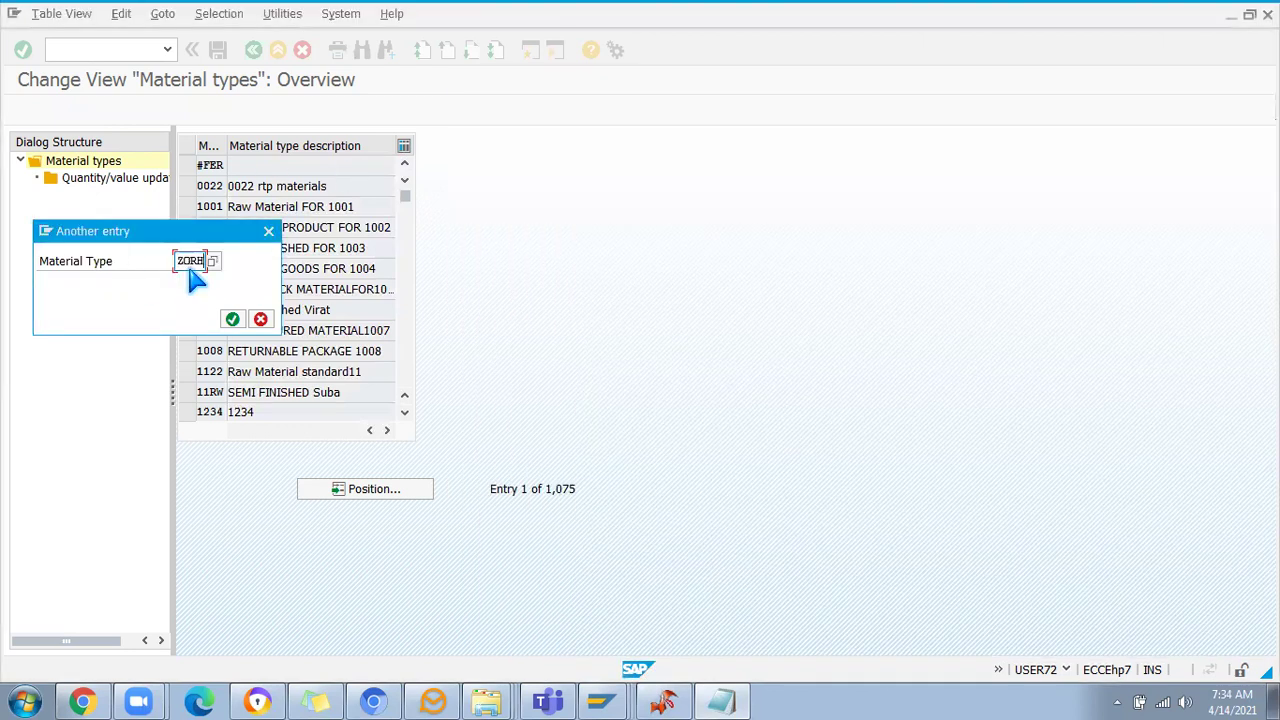
pyautogui.press('Return')
# Open the details of material type ZORH, look through the possible account category references and close the list
pyautogui.click(187, 165)
pyautogui.click(56, 110)
pyautogui.scroll(-3, 388, 519)
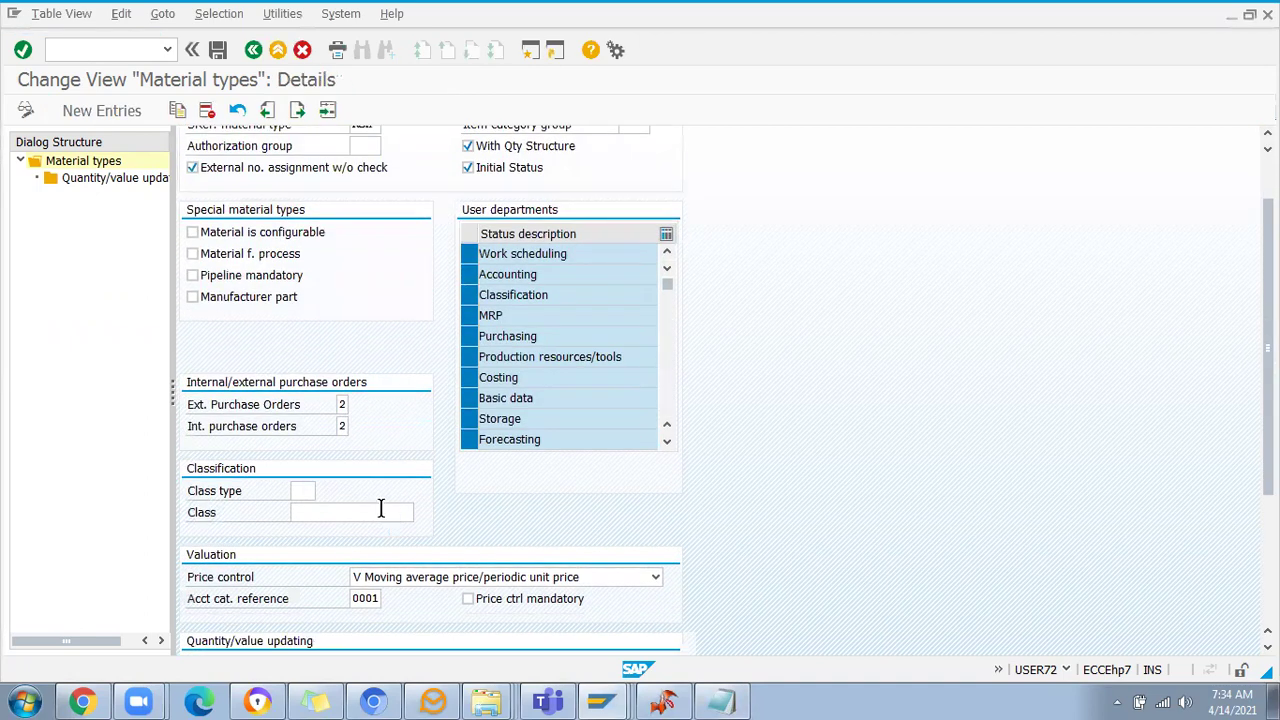
pyautogui.scroll(-2, 360, 560)
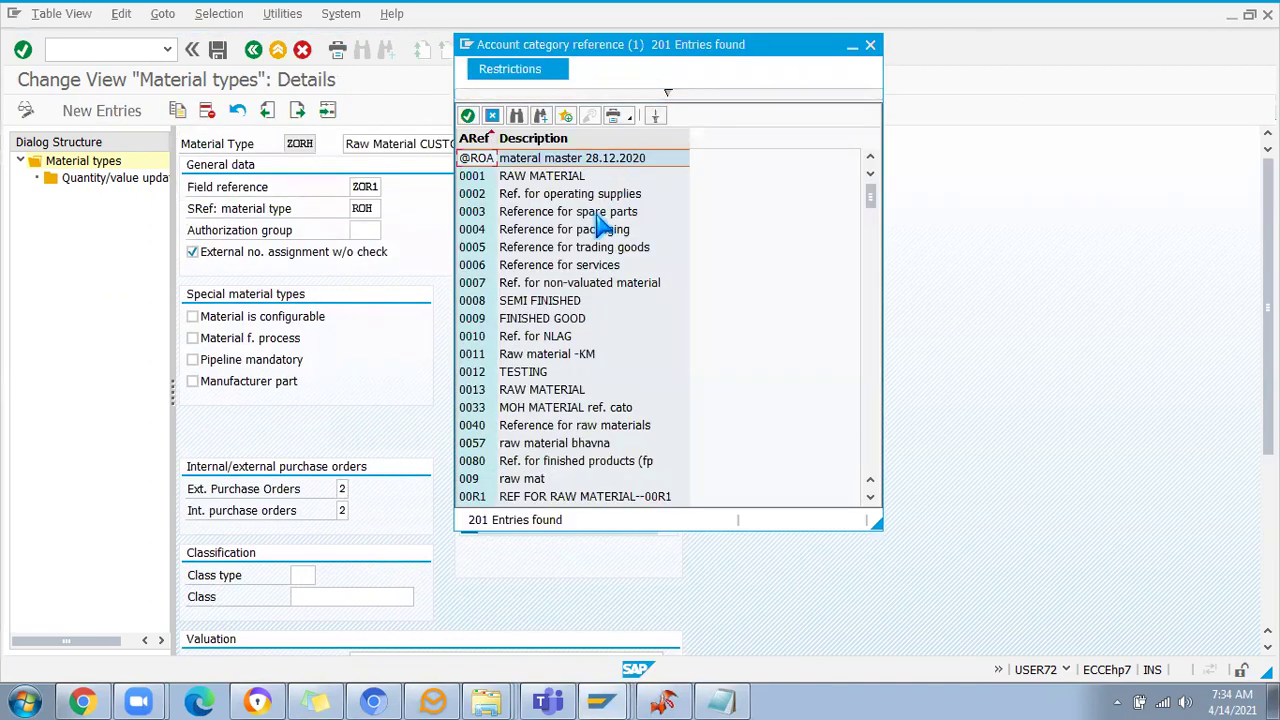
pyautogui.moveTo(870, 190); pyautogui.dragTo(873, 282)
pyautogui.scroll(-12, 660, 395)
pyautogui.scroll(-15, 543, 385)
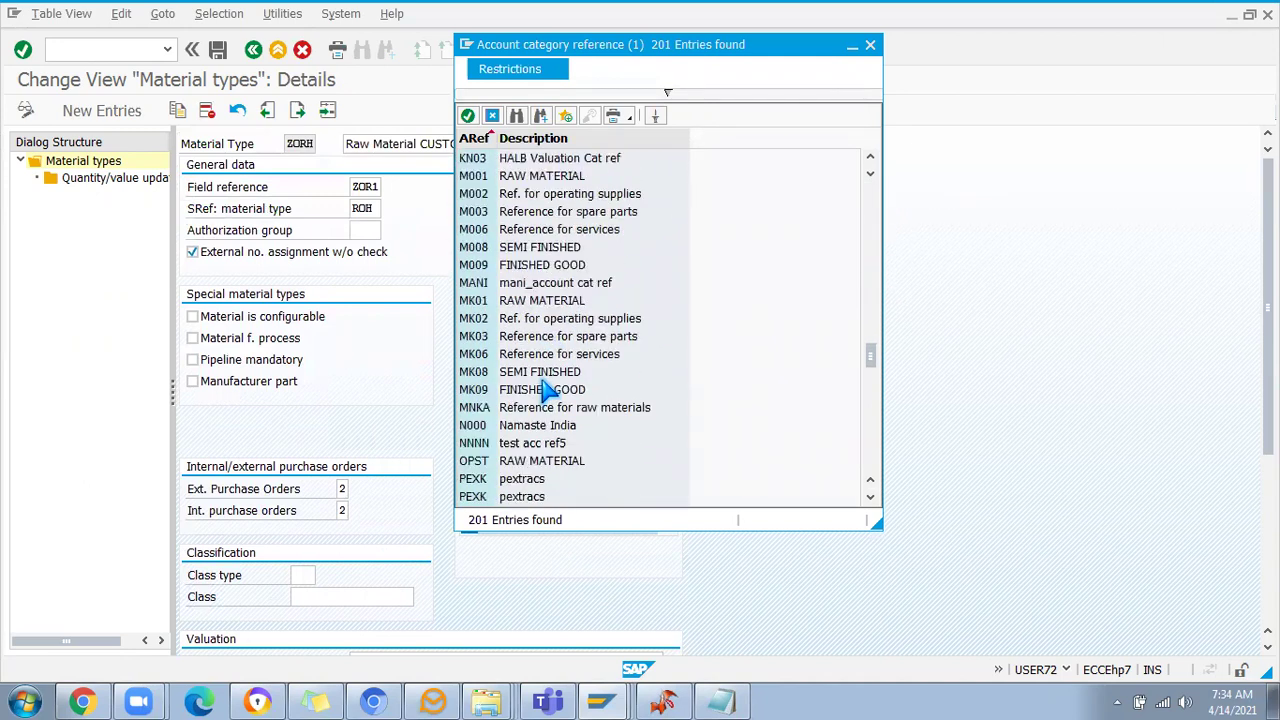
pyautogui.scroll(-5, 543, 372)
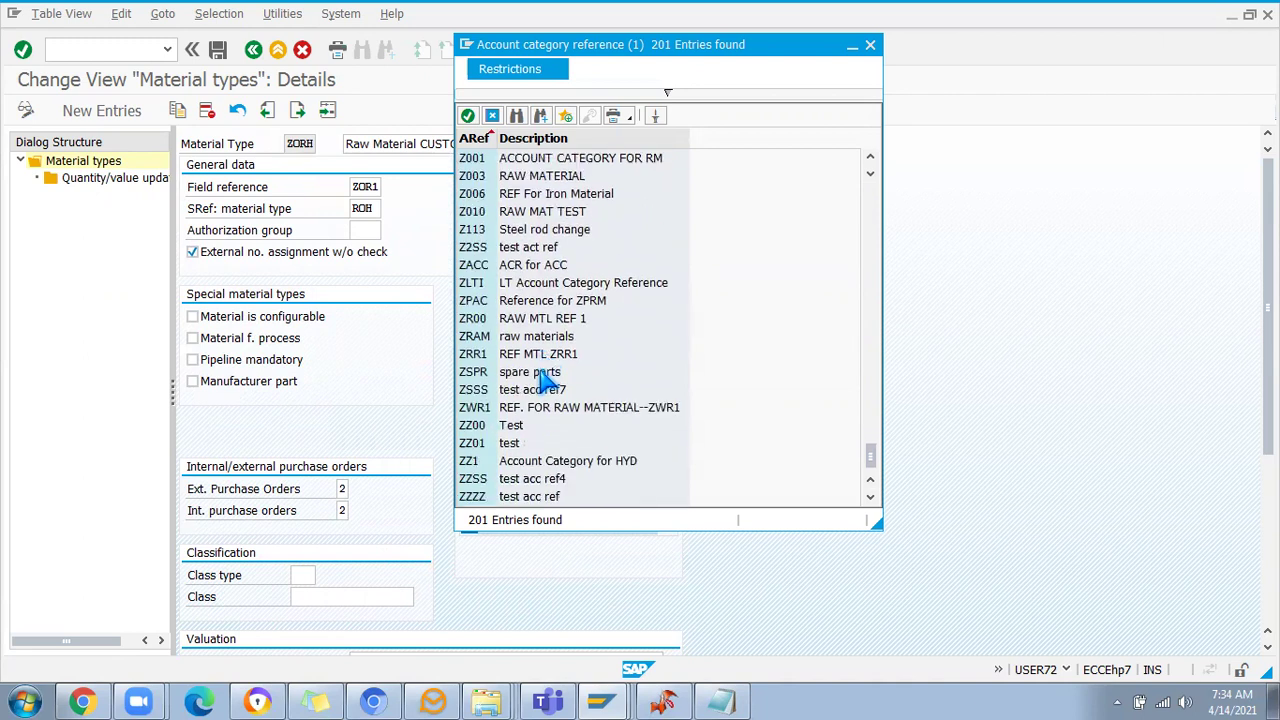
pyautogui.click(870, 46)
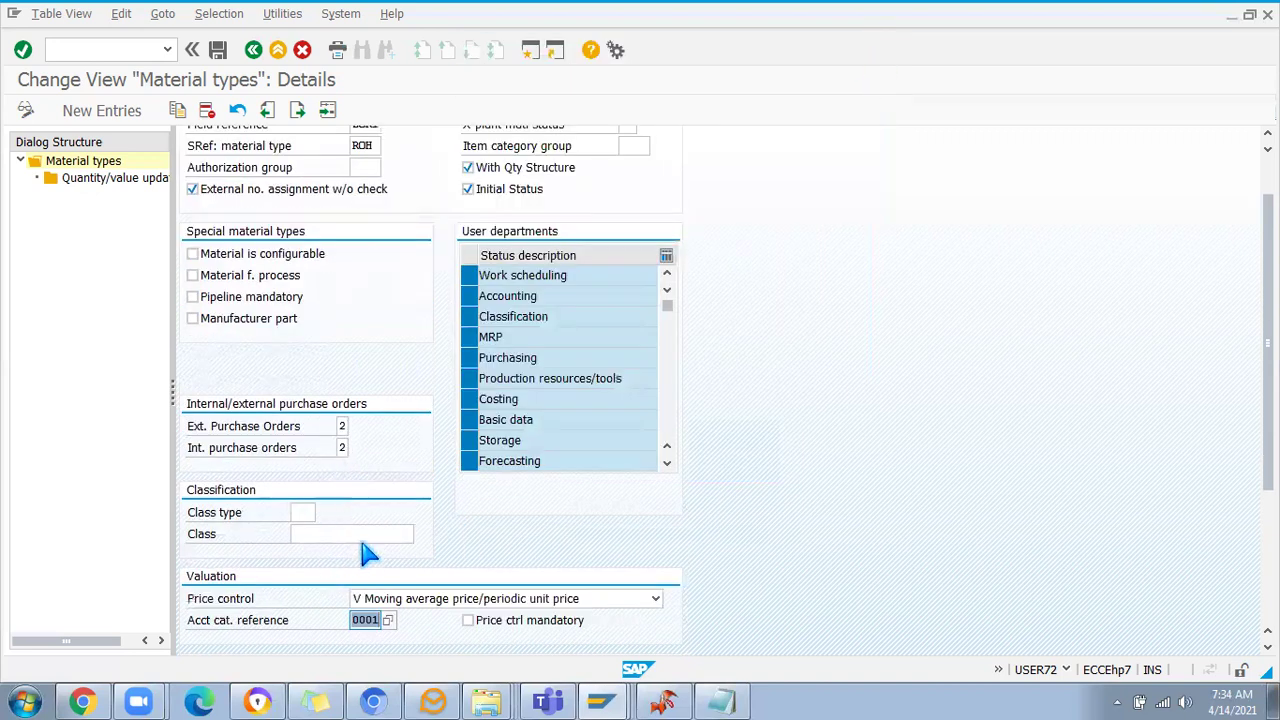
# Try to set the account category reference of material type ZORH to ZROH
pyautogui.scroll(-1, 860, 440)
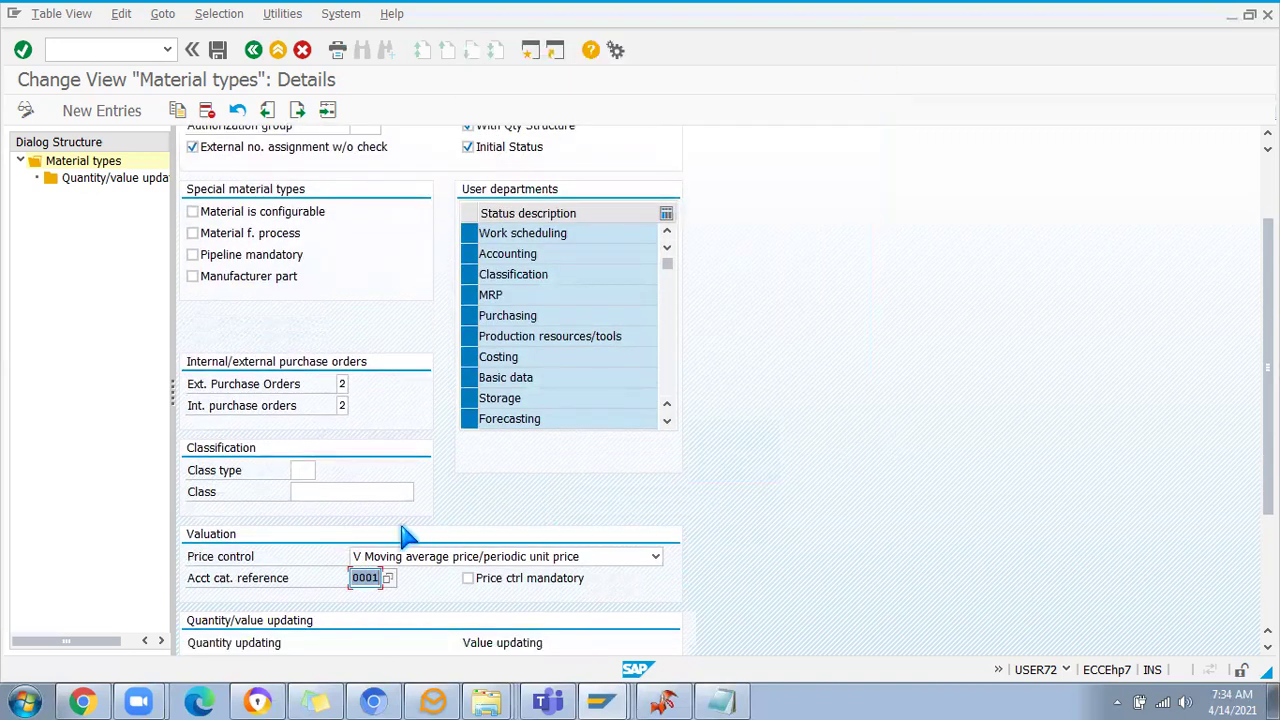
pyautogui.scroll(-1, 376, 563)
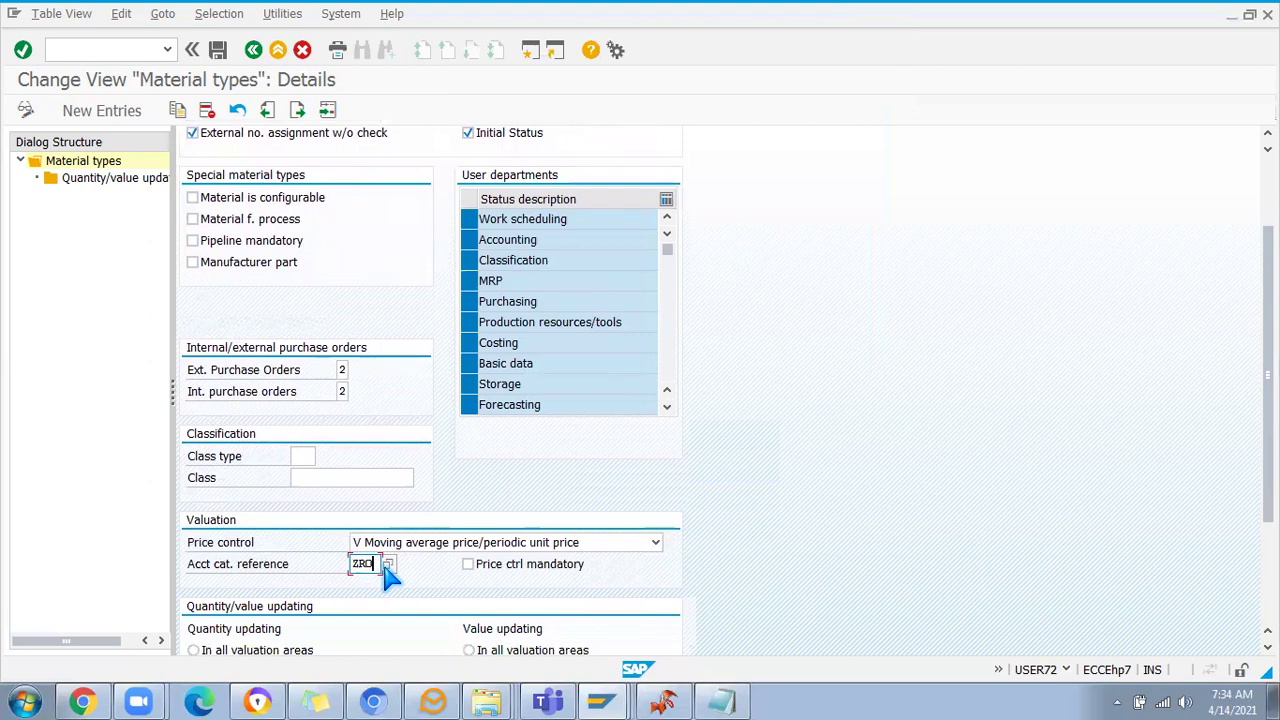
pyautogui.write('ZROH')
pyautogui.press('Return')
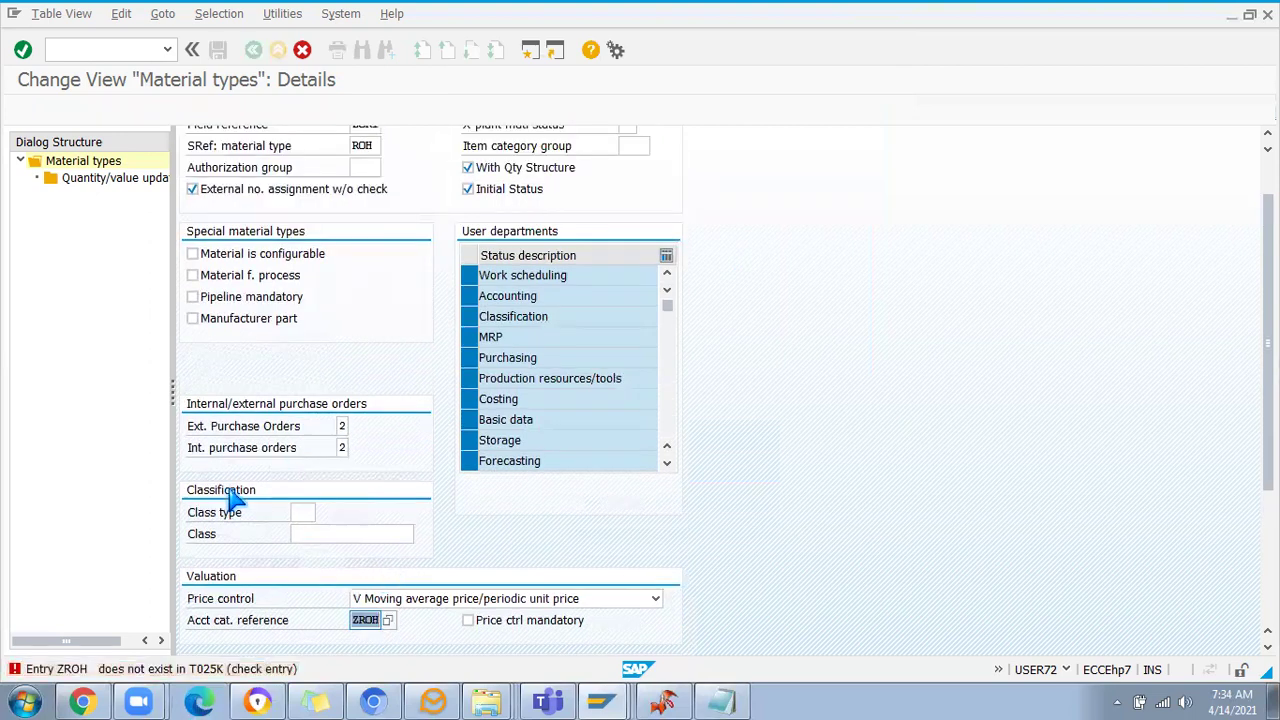
# Display the explanation of the ZROH entry message, highlight the table name T025K and move the help window aside
pyautogui.press('Return')
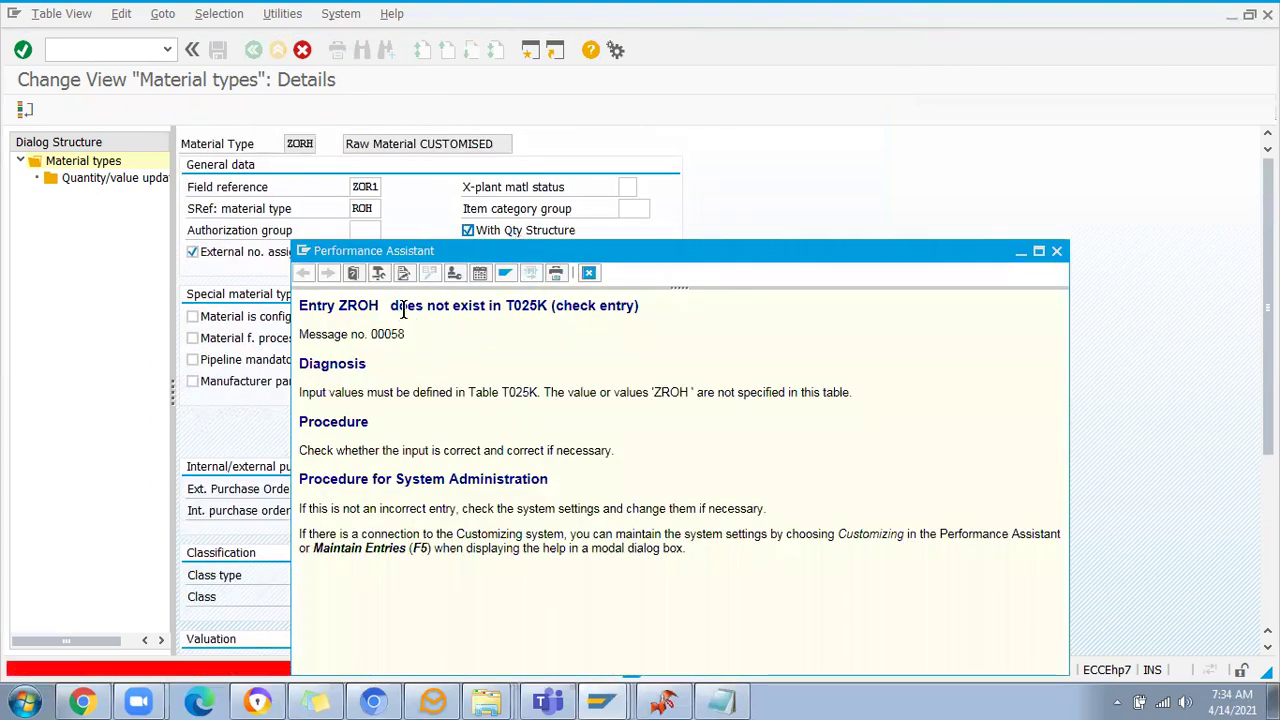
pyautogui.doubleClick(512, 306)
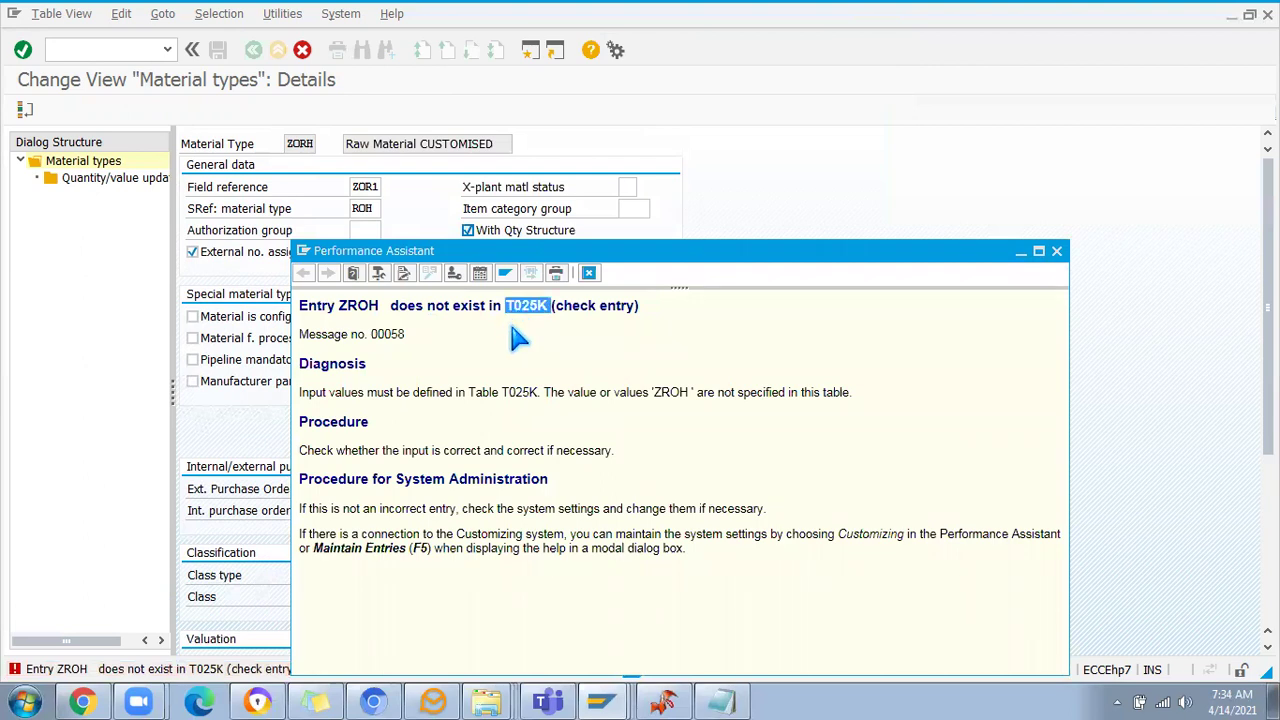
pyautogui.click(517, 338)
pyautogui.moveTo(549, 253); pyautogui.dragTo(775, 140)
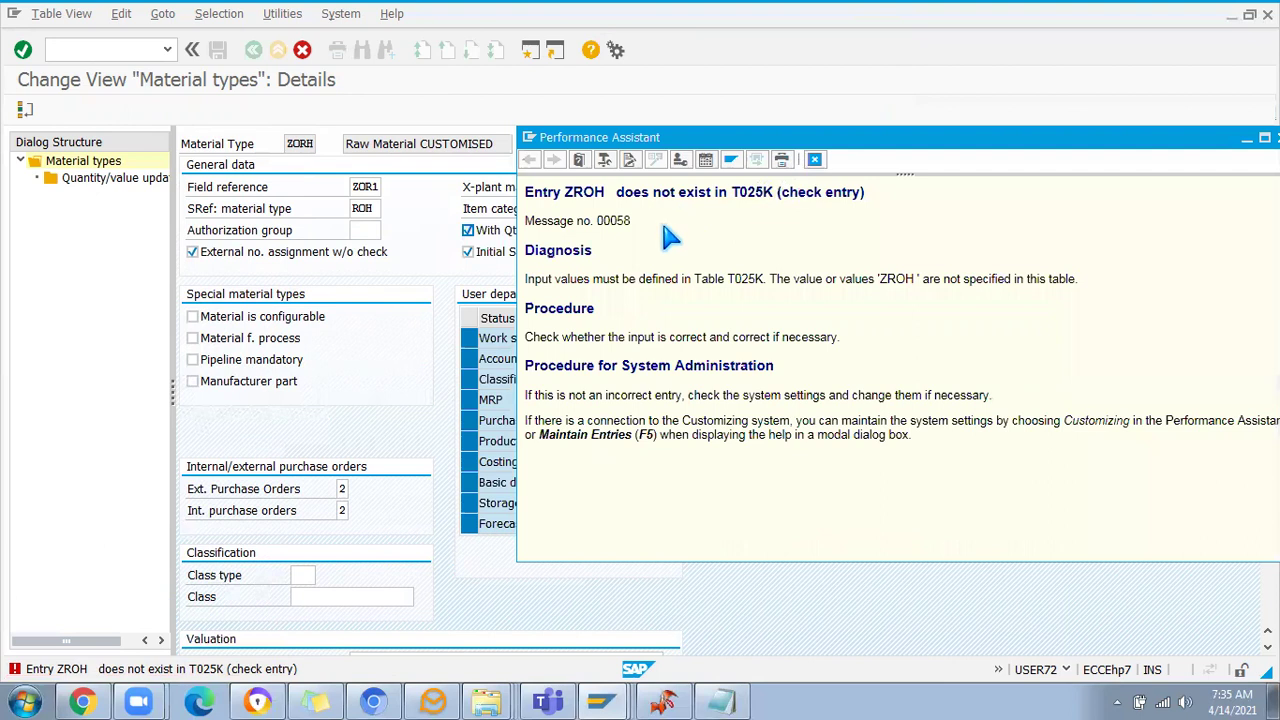
# Highlight the table name T025K in the entry message explanation and close the help window
pyautogui.doubleClick(760, 192)
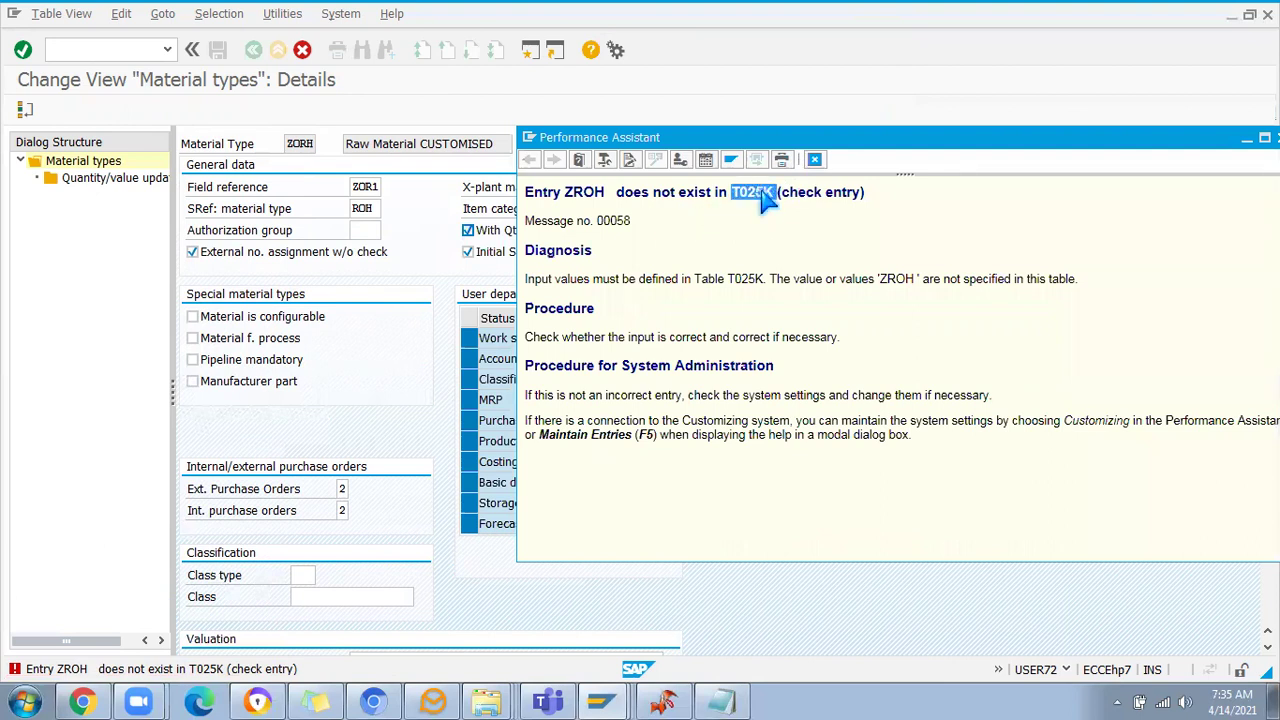
pyautogui.click(784, 224)
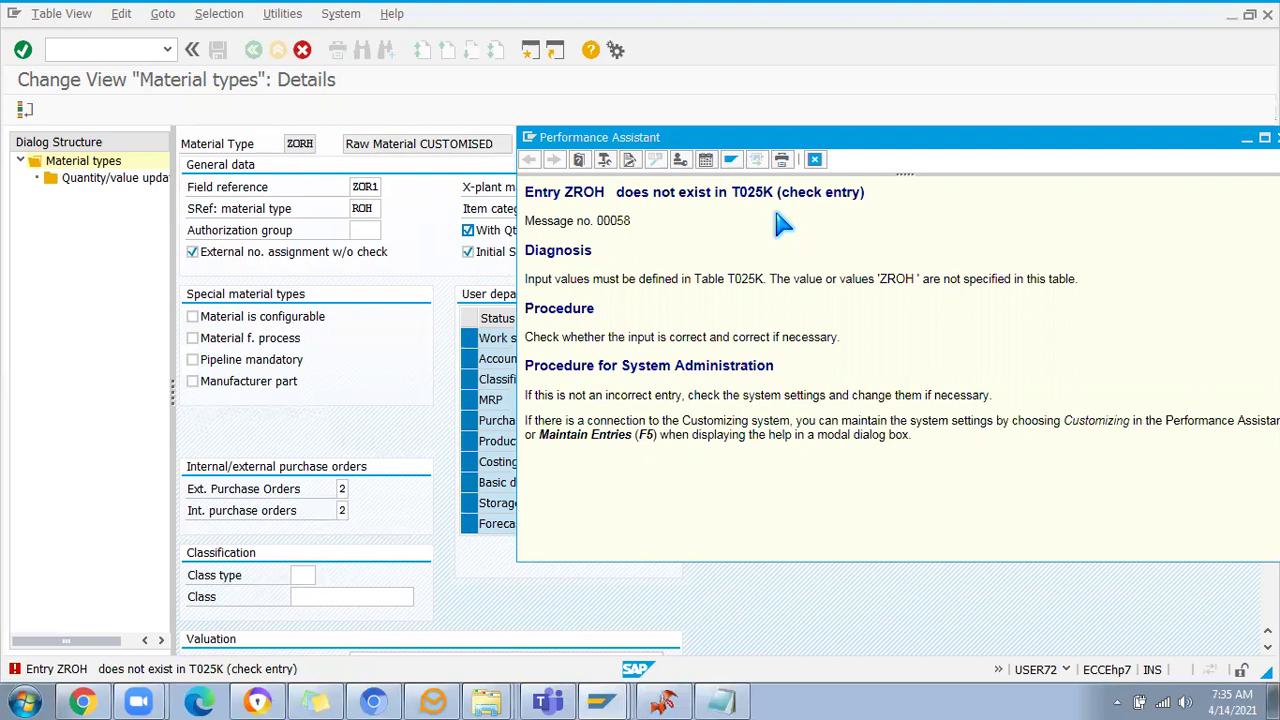
pyautogui.doubleClick(745, 191)
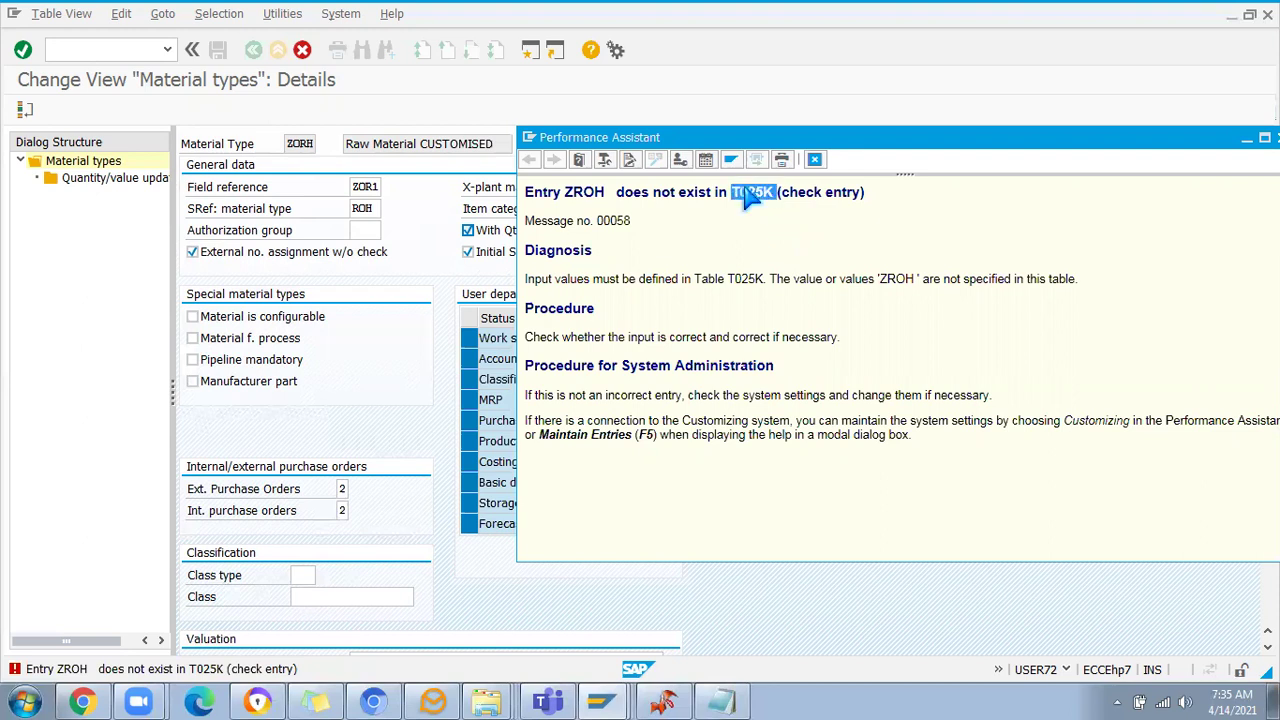
pyautogui.press('Escape')
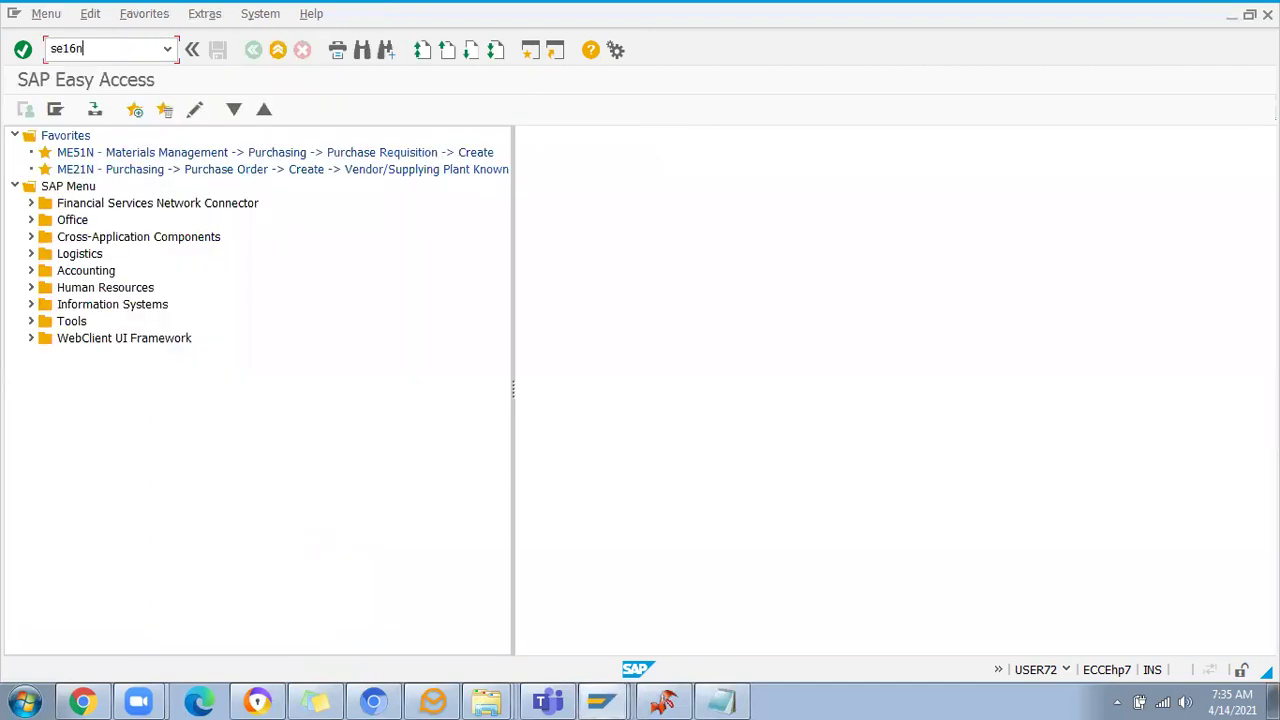
# Start transaction SE16N and load table T025K in the general table display
pyautogui.write('se16n')
pyautogui.press('Return')
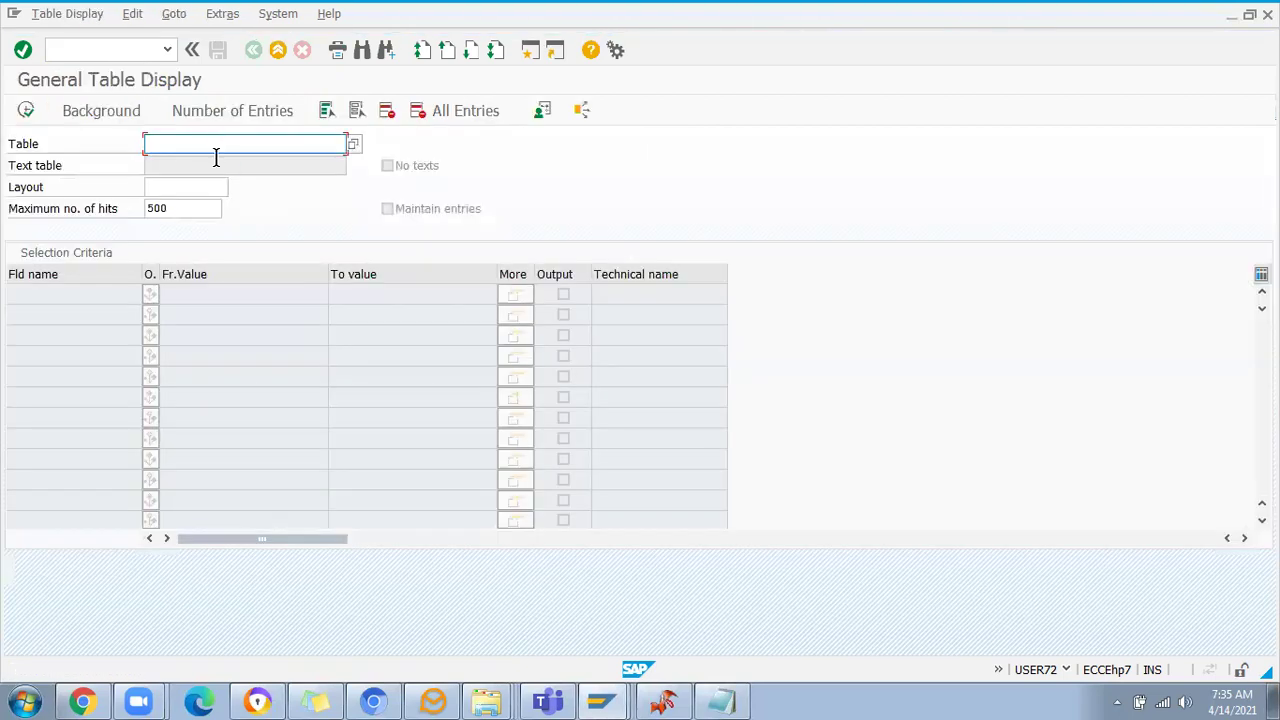
pyautogui.write('T025K')
pyautogui.press('Return')
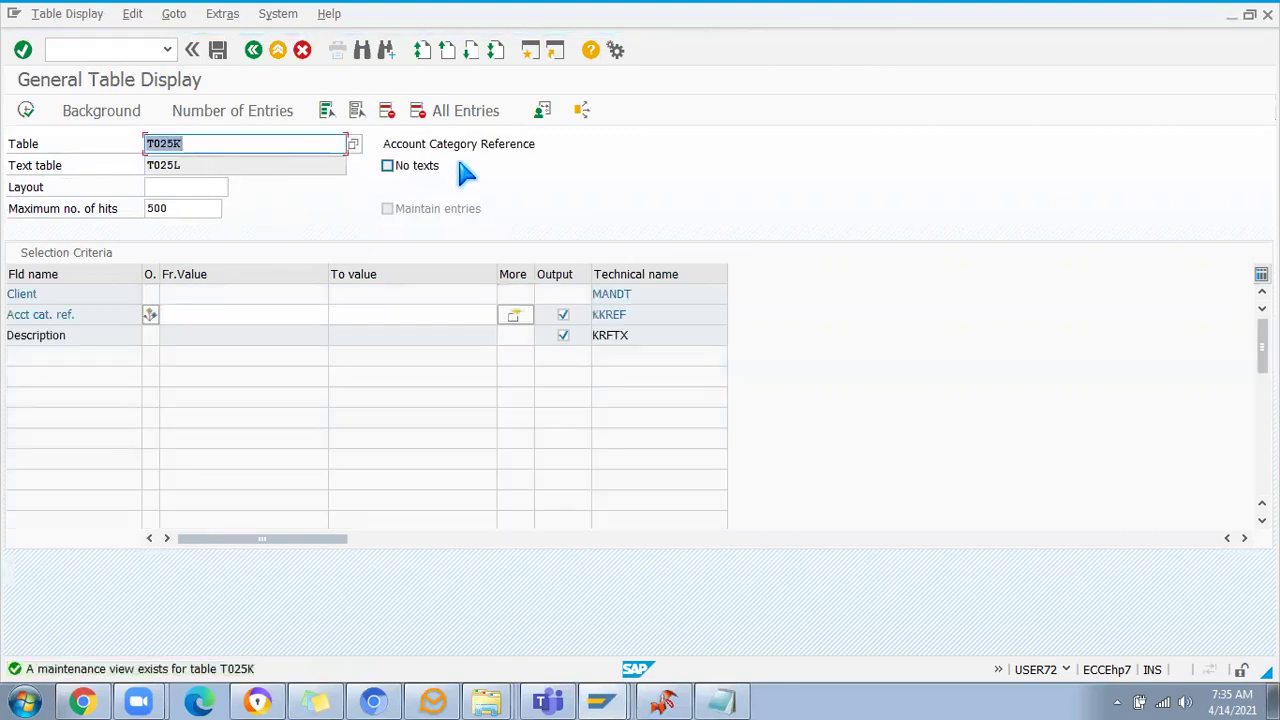
pyautogui.click(547, 141)
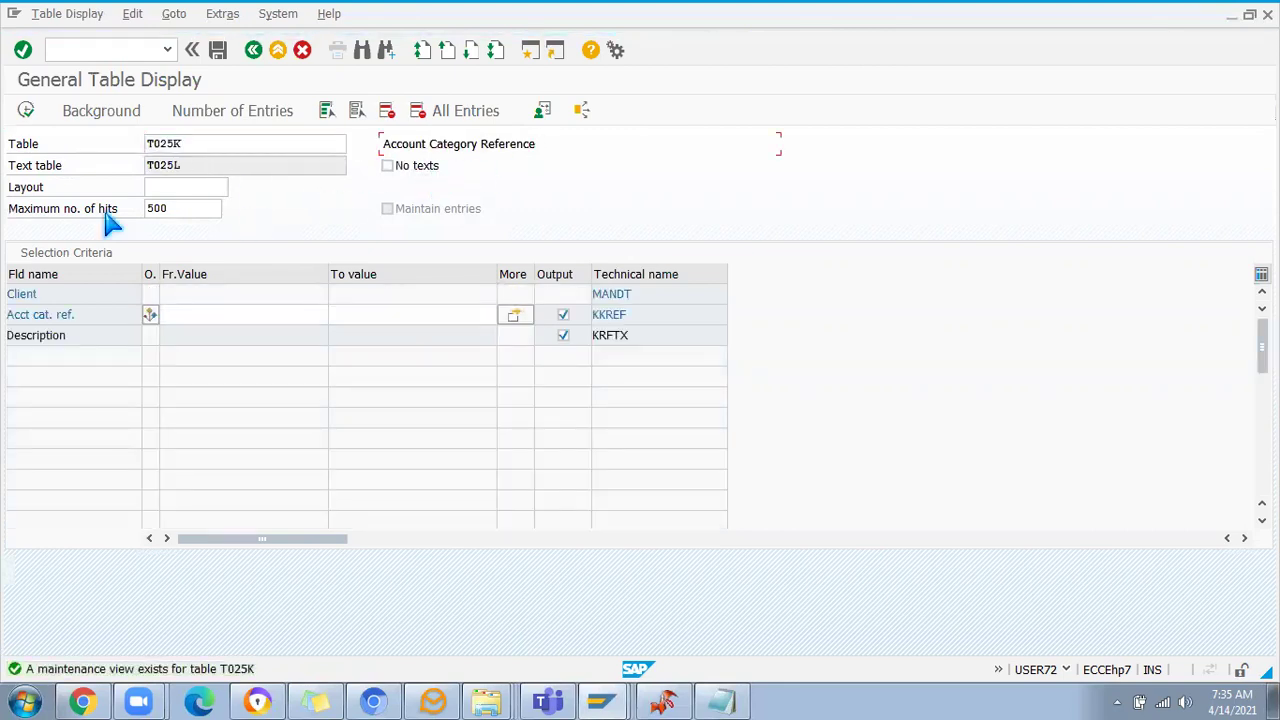
# List the entries of table T025K, widen the account category reference column, look through the entries and leave the list
pyautogui.click(26, 110)
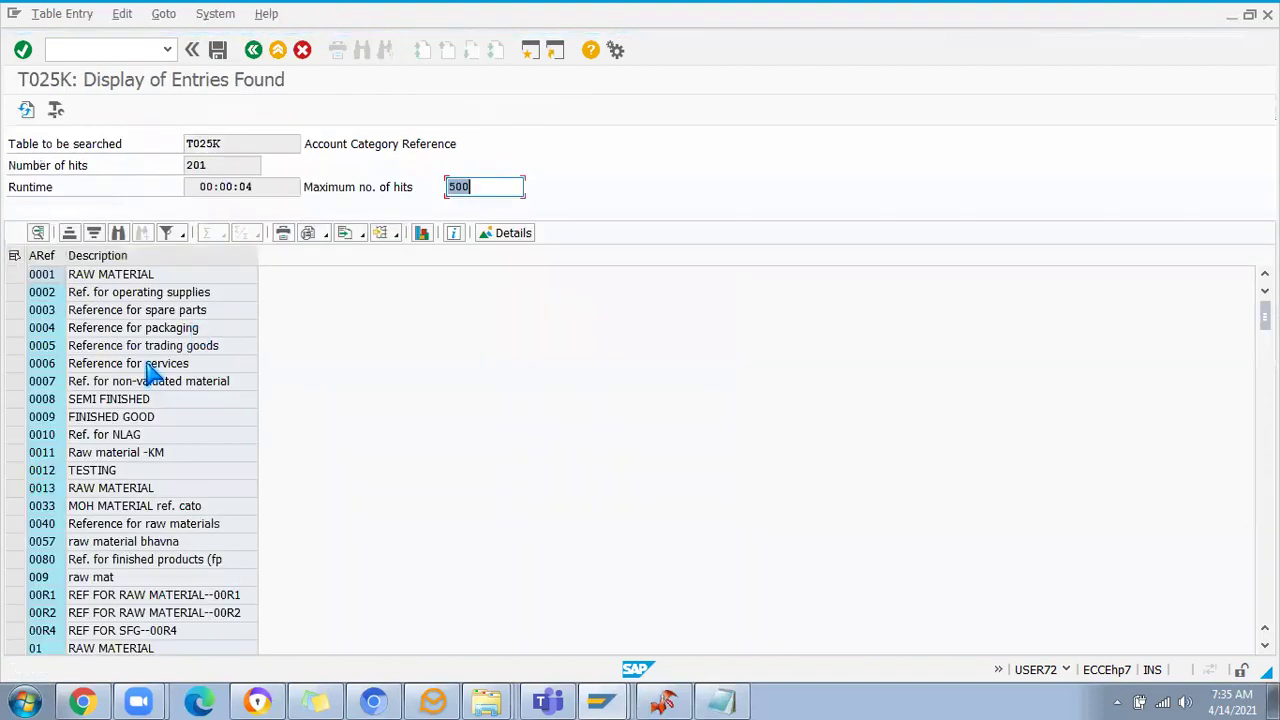
pyautogui.moveTo(65, 256); pyautogui.dragTo(155, 289)
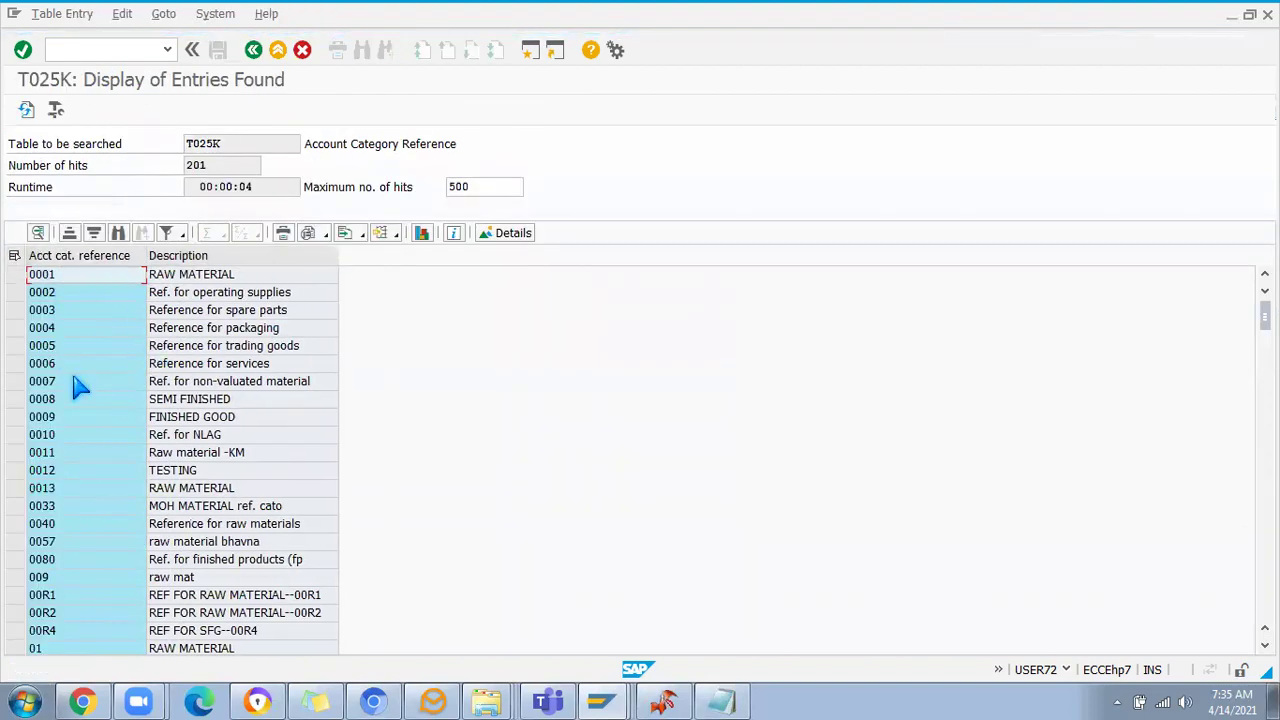
pyautogui.scroll(-20, 80, 386)
pyautogui.scroll(-15, 95, 465)
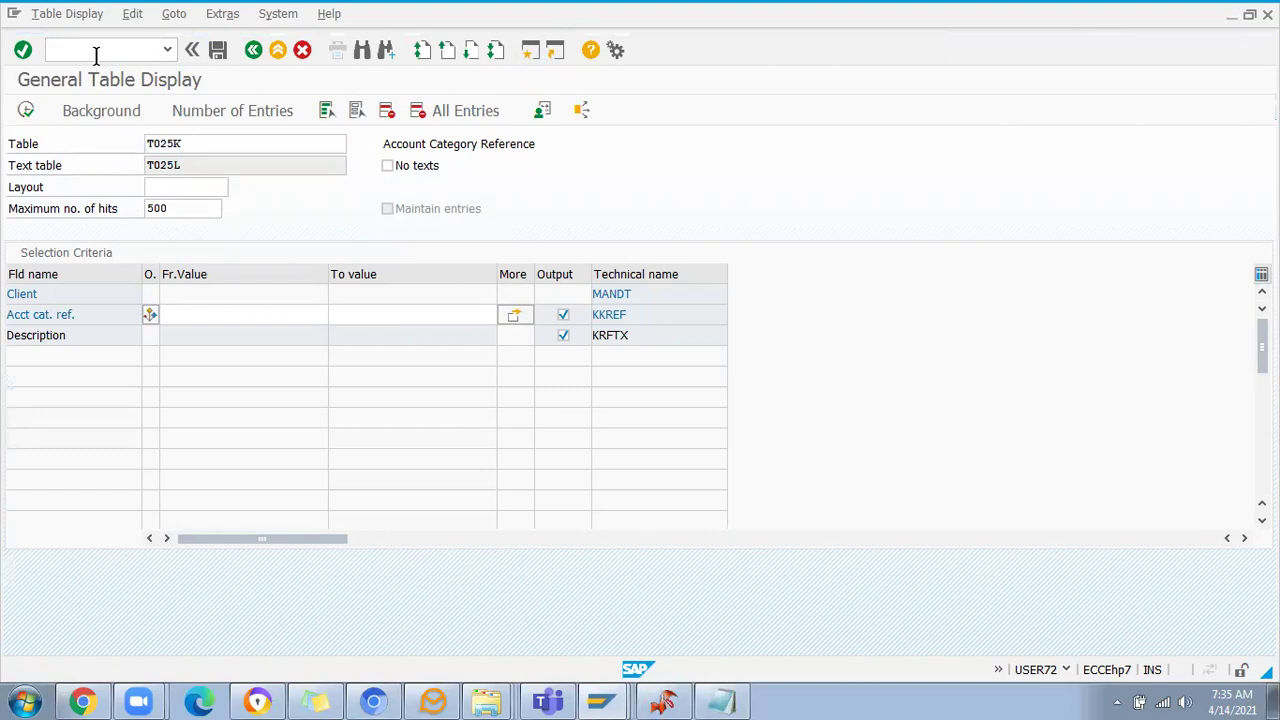
pyautogui.press('F3')
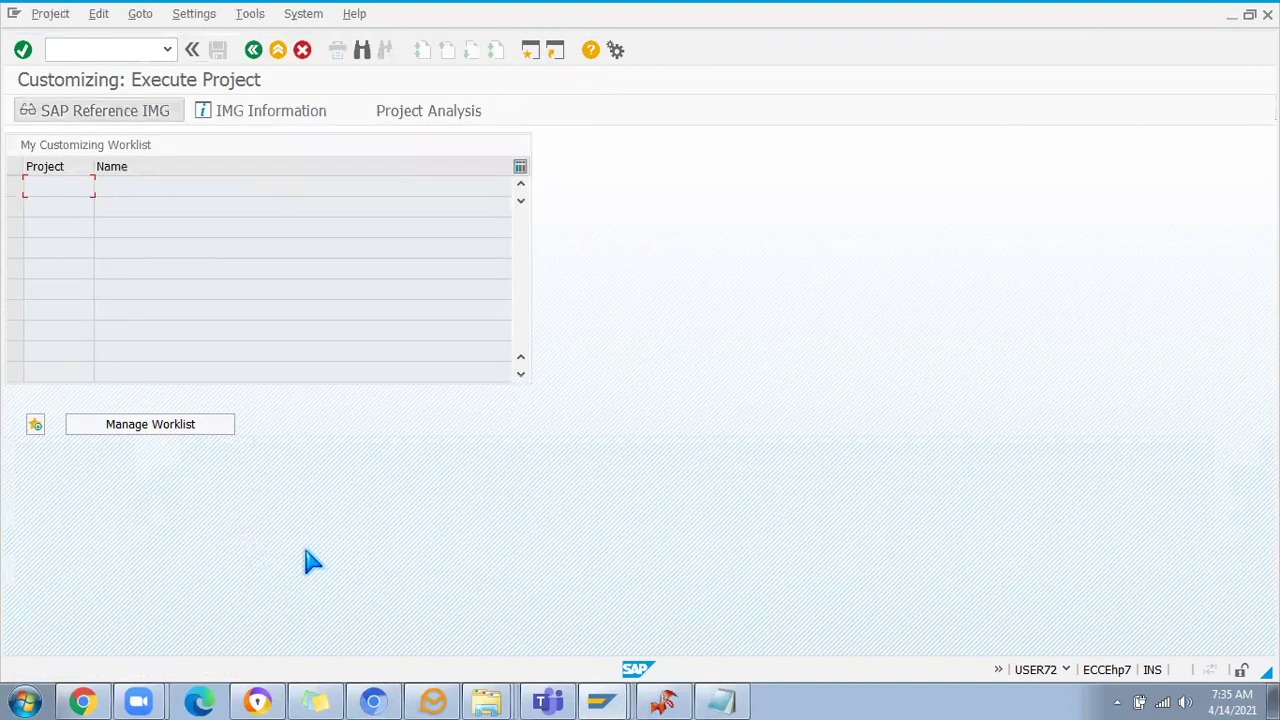
# Switch to the window with the ZORH material type details and review its valuation settings
pyautogui.click(660, 702)
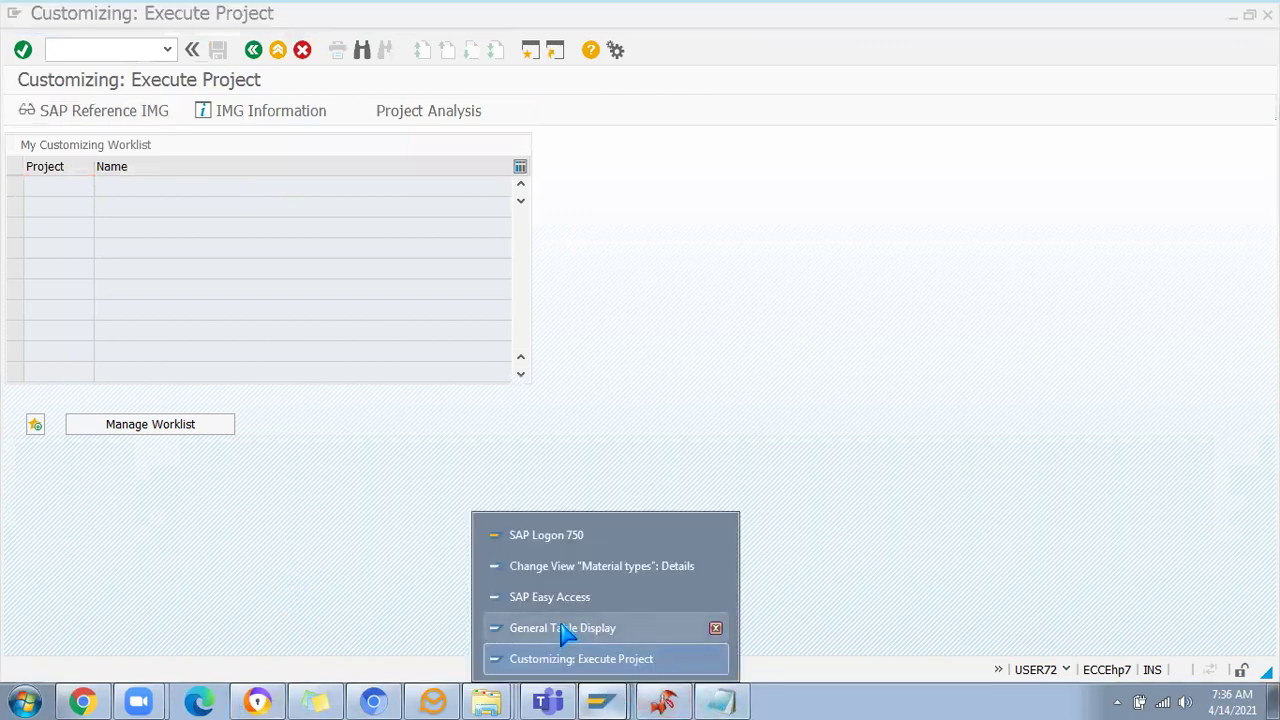
pyautogui.click(555, 570)
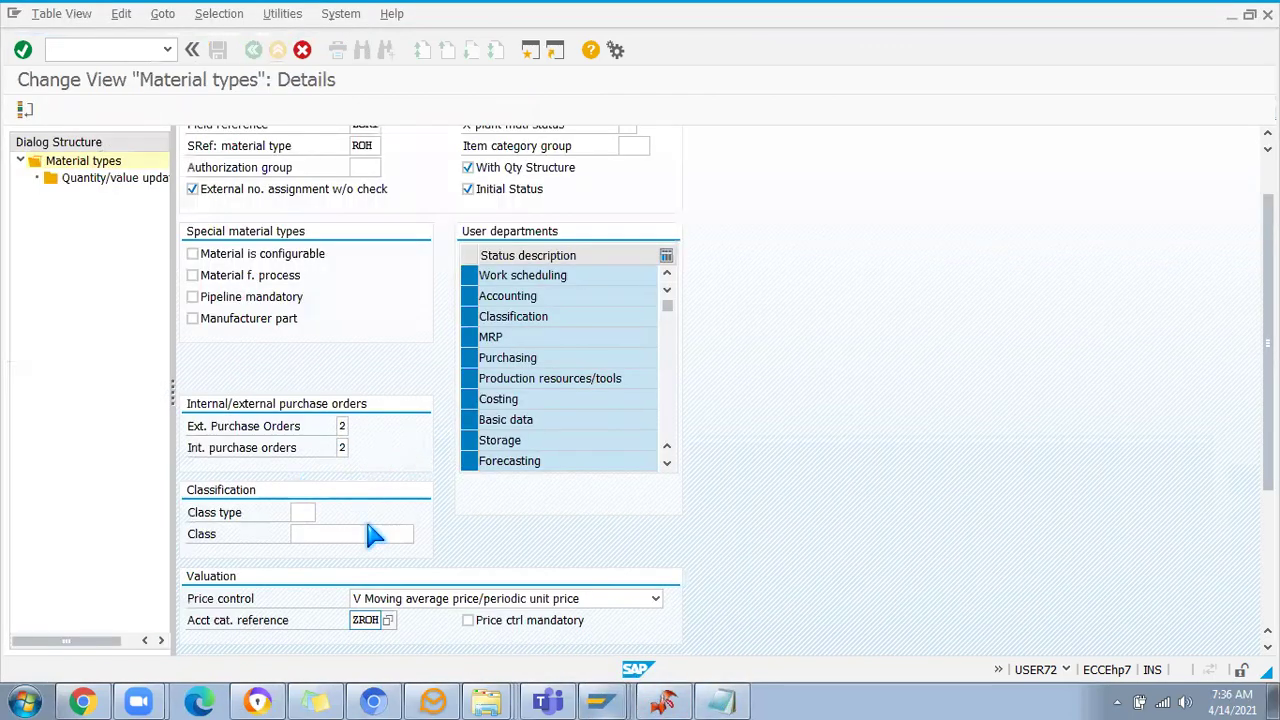
pyautogui.scroll(-1, 437, 462)
# Return to the Customizing project window and open the SAP Reference IMG
pyautogui.hotkey('alt', 'Tab')
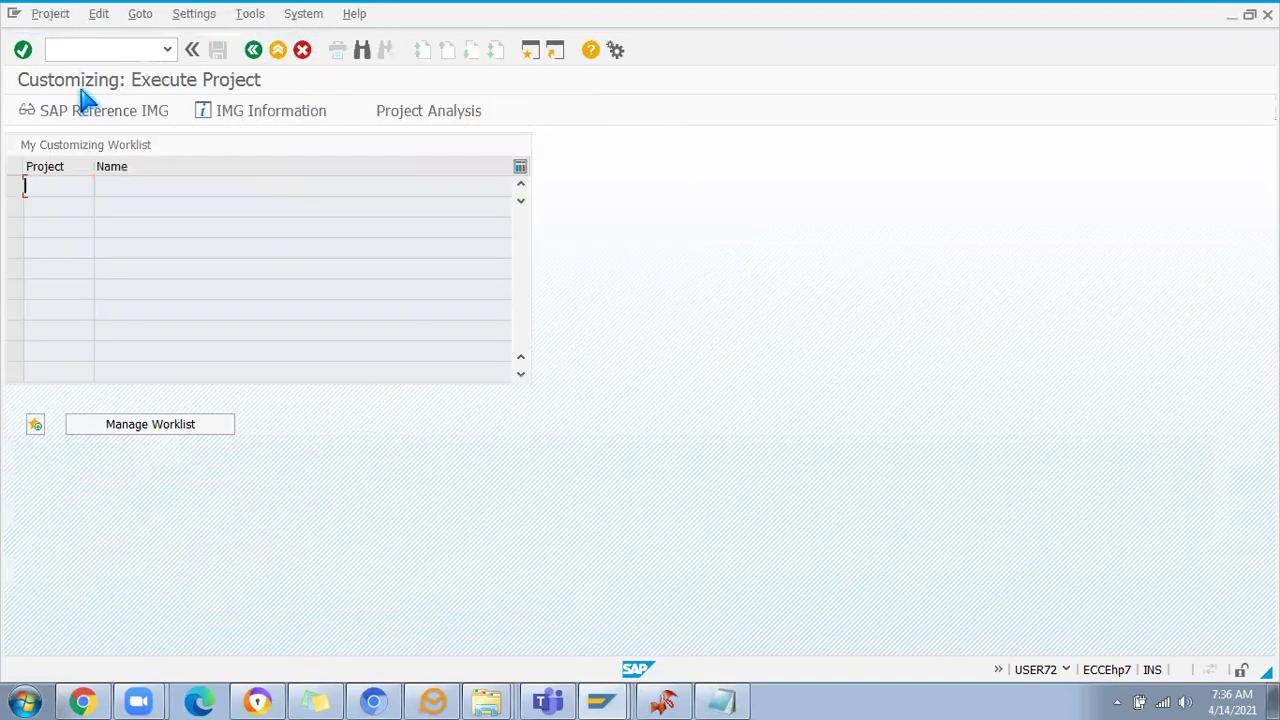
pyautogui.hotkey('alt', 'Tab')
pyautogui.hotkey('alt', 'Tab')
pyautogui.click(78, 118)
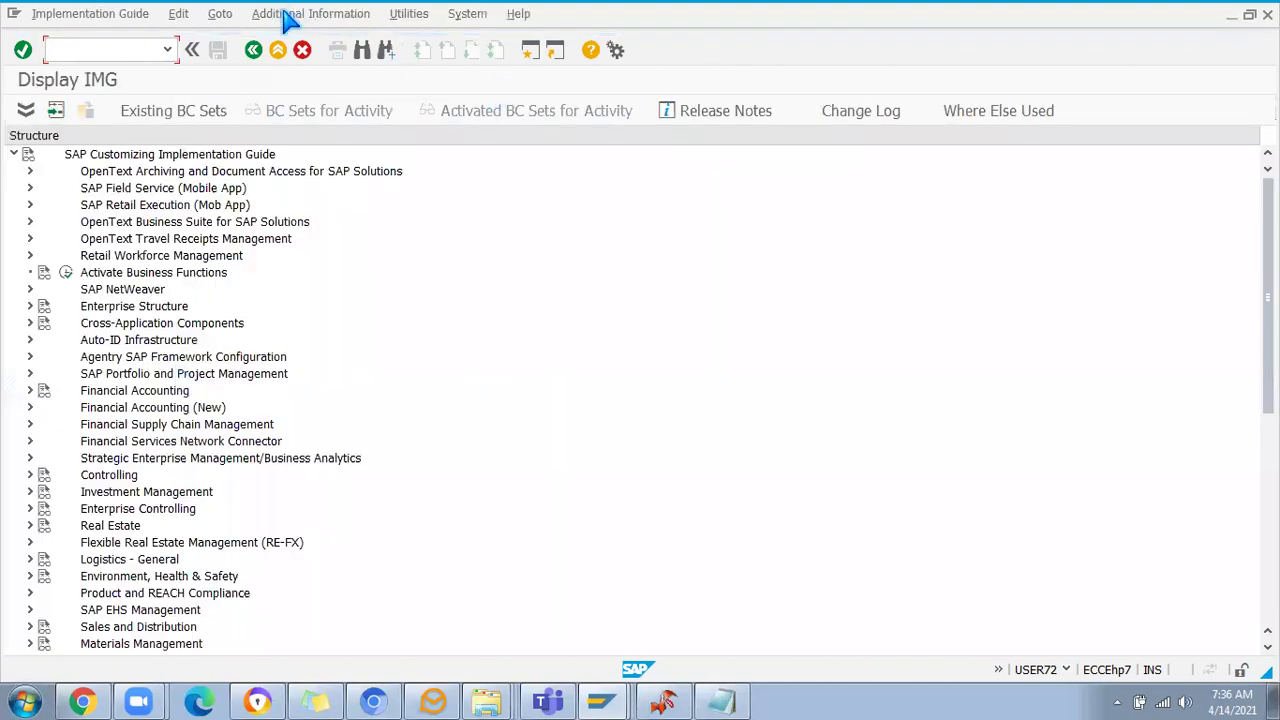
# Show the IMG activity keys as additional information in the implementation guide
pyautogui.click(288, 14)
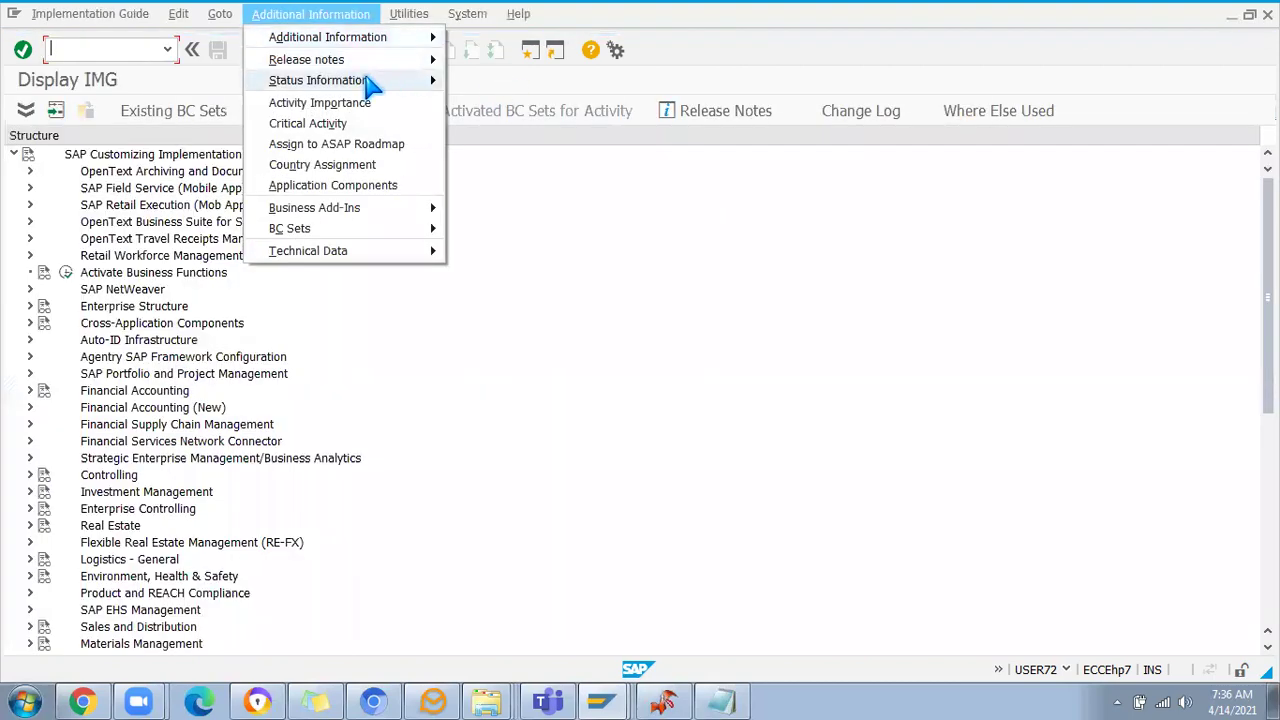
pyautogui.moveTo(400, 37)
pyautogui.moveTo(557, 62)
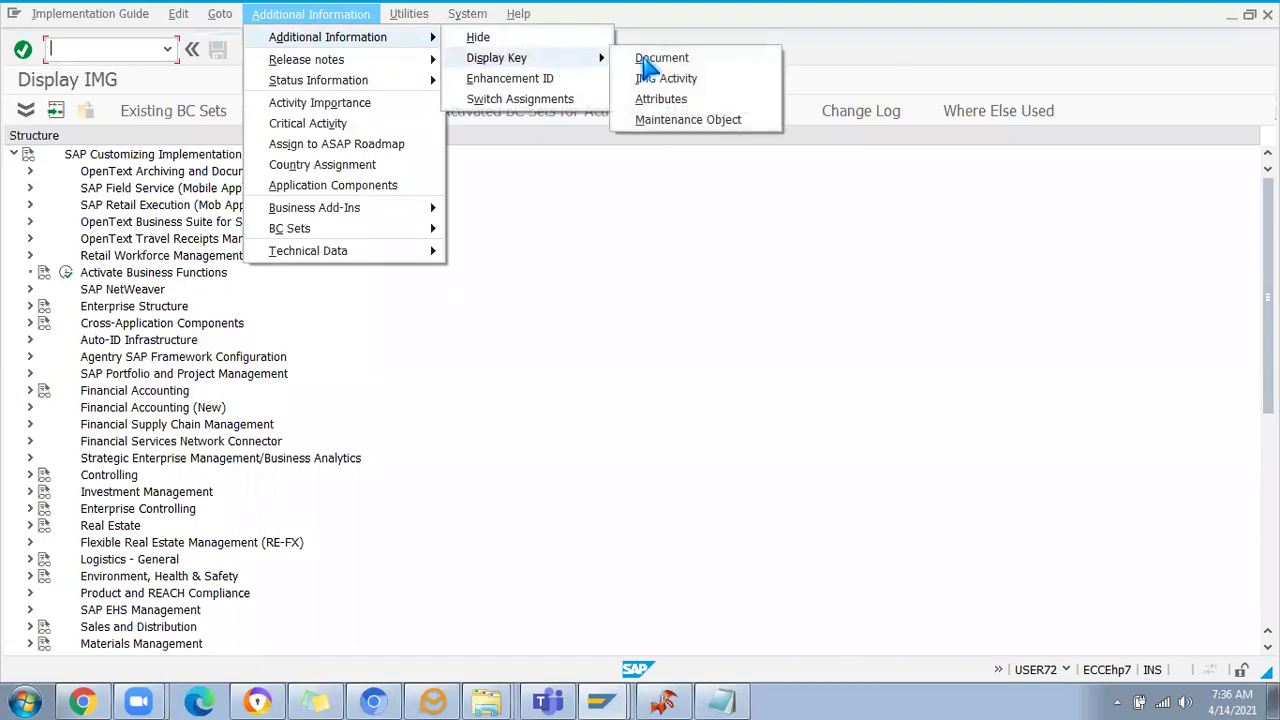
pyautogui.click(660, 78)
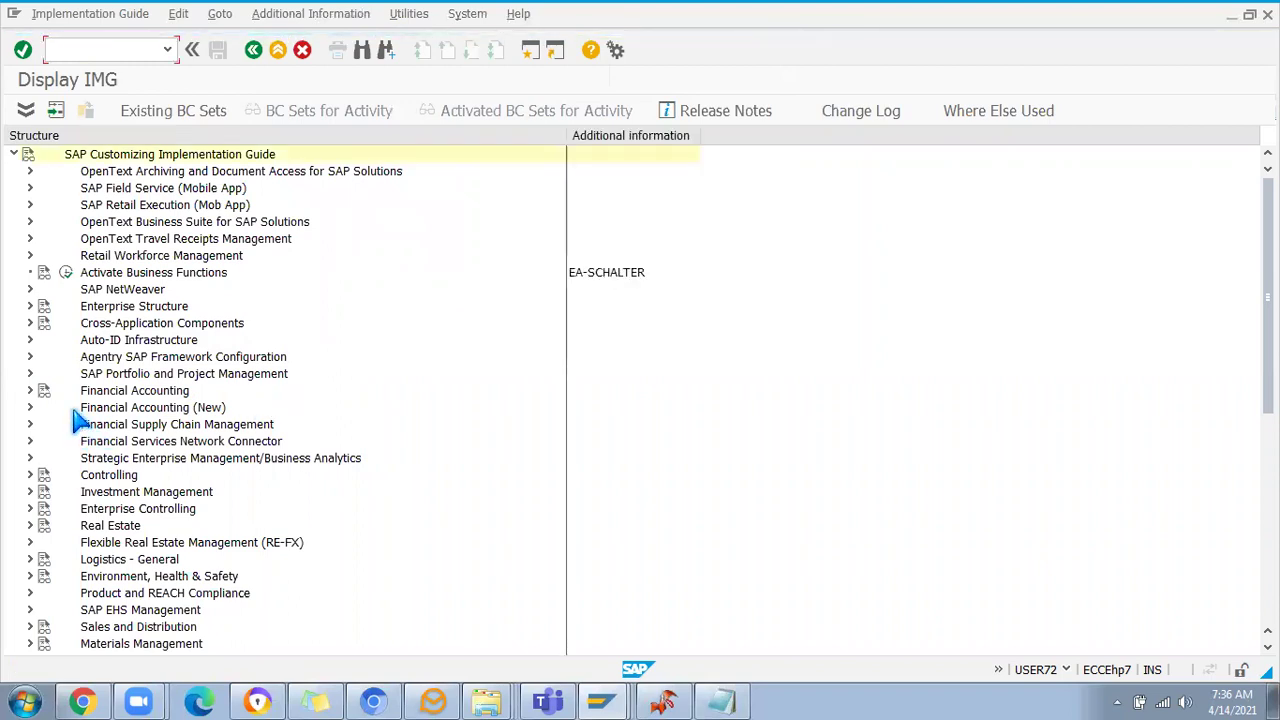
# Expand Materials Management, Valuation and Account Assignment and Account Determination down to Account Determination Without Wizard
pyautogui.scroll(-1, 415, 445)
pyautogui.scroll(-5, 418, 449)
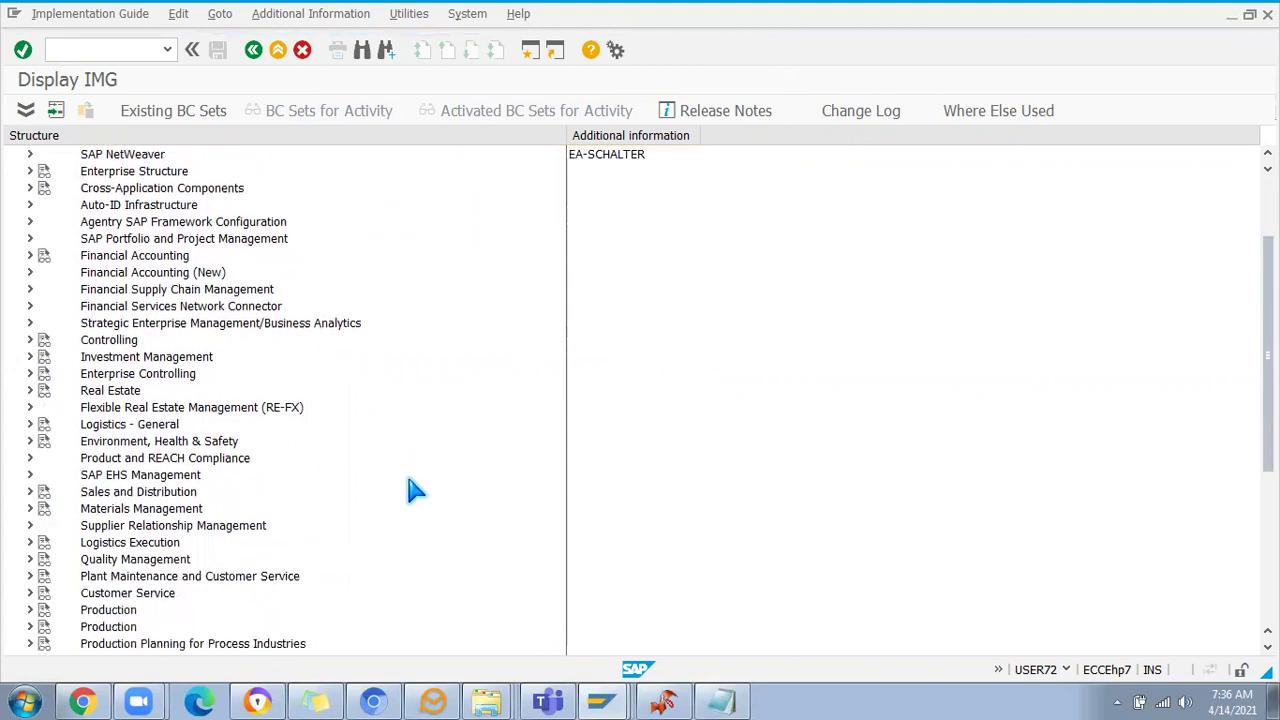
pyautogui.click(29, 458)
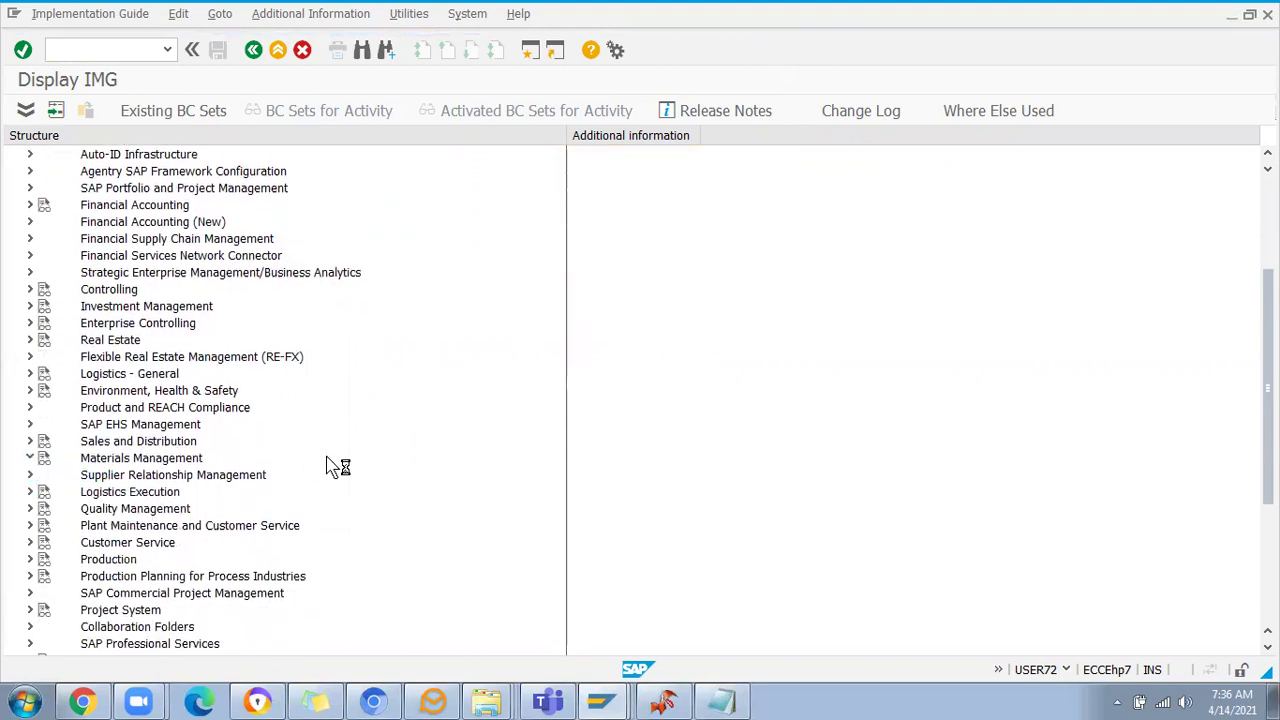
pyautogui.scroll(-2, 390, 441)
pyautogui.scroll(-1, 390, 441)
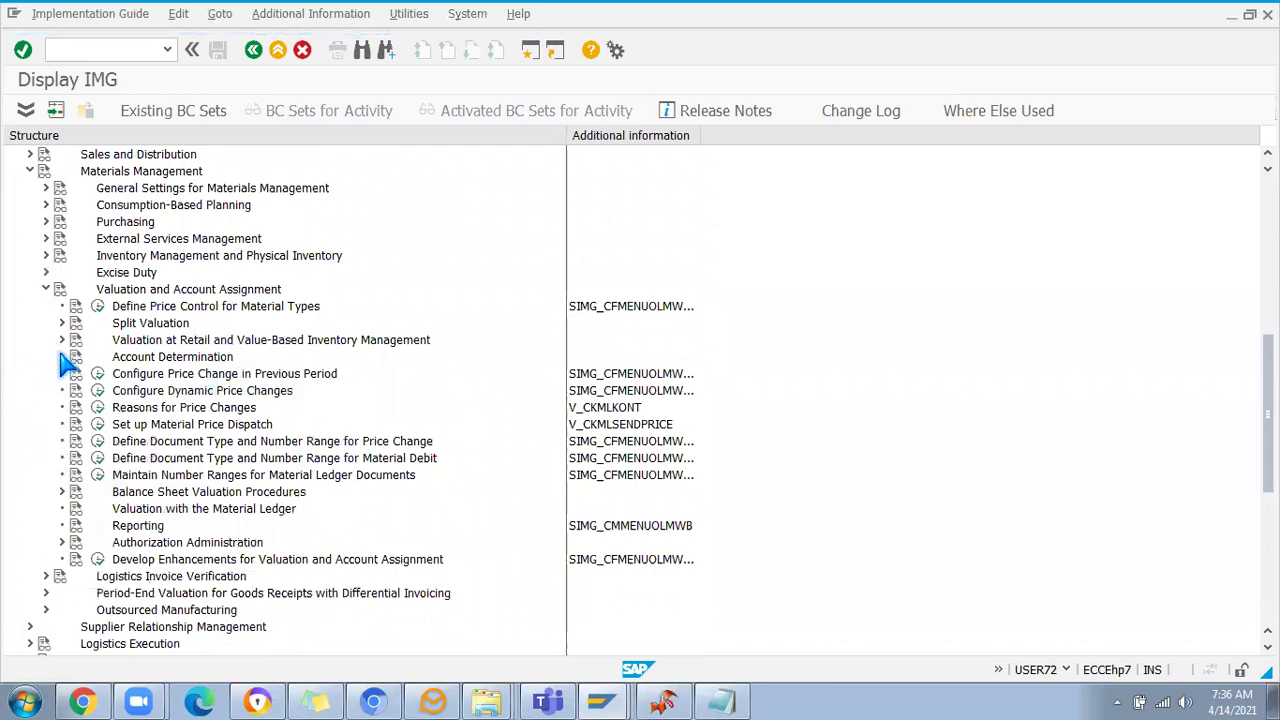
pyautogui.click(61, 357)
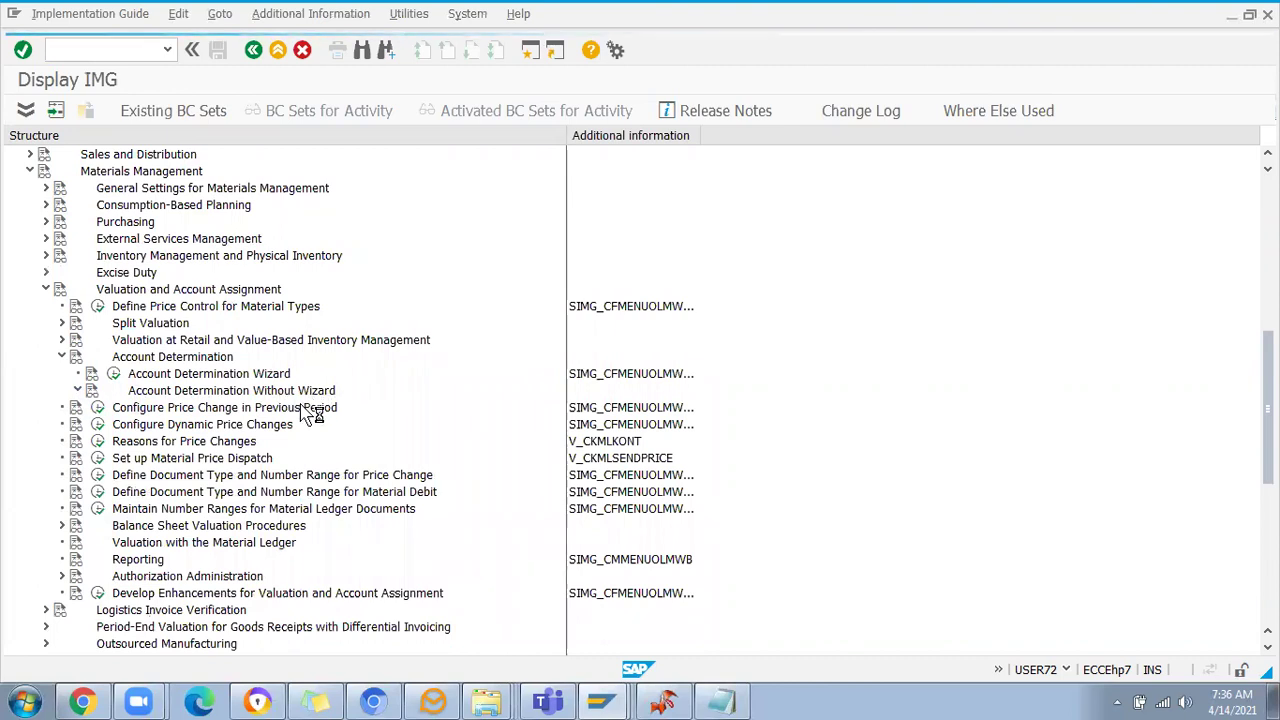
# Widen the additional information column and examine the keys of the valuation area, valuation class and movement type grouping activities
pyautogui.moveTo(700, 135); pyautogui.dragTo(915, 135)
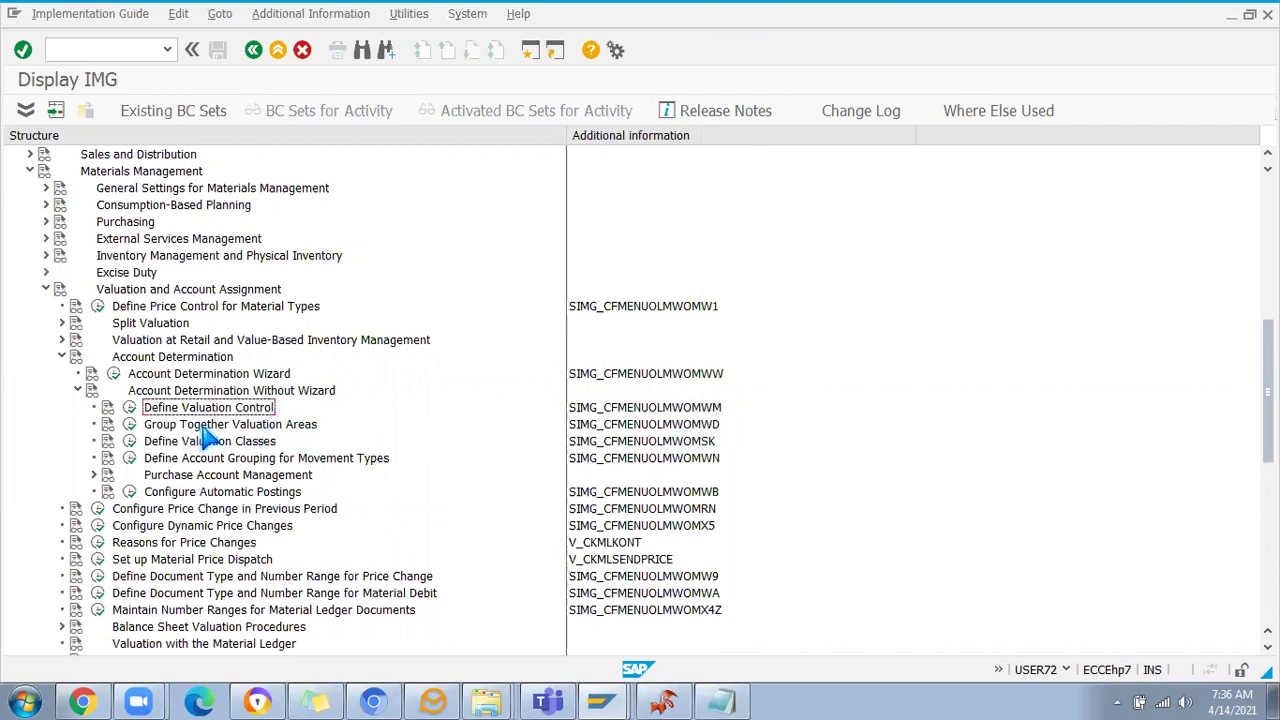
pyautogui.click(711, 425)
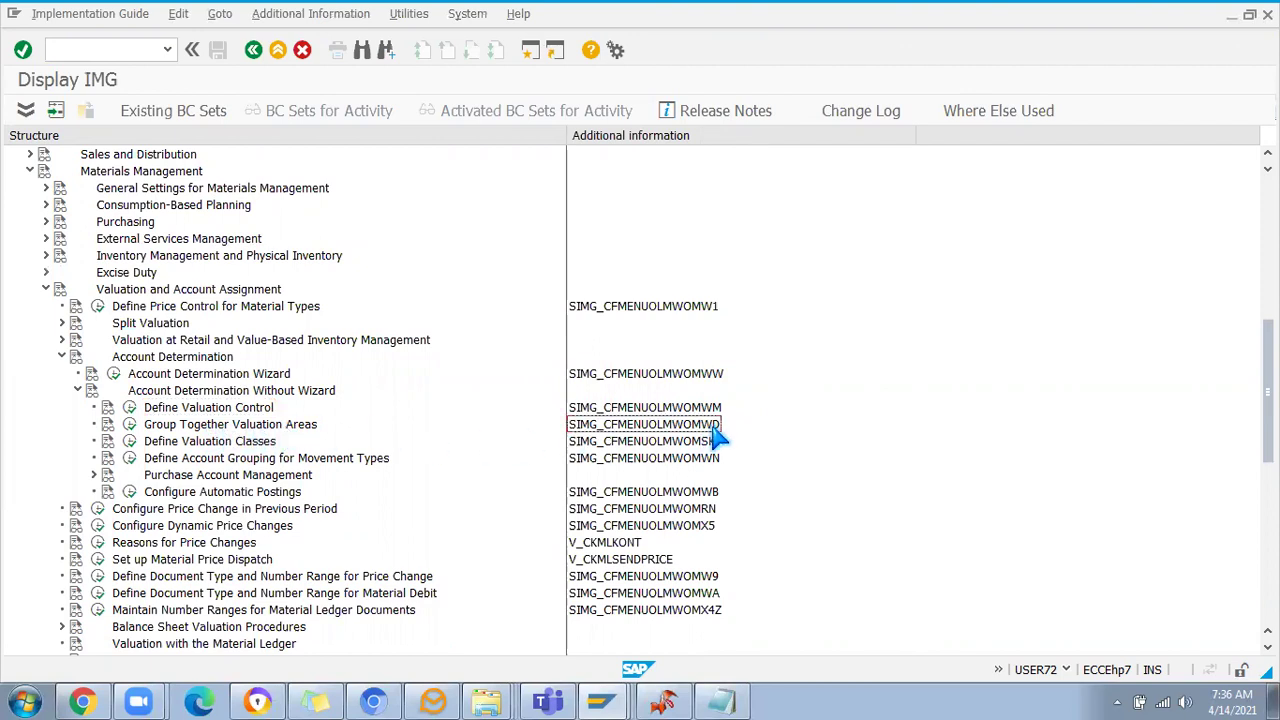
pyautogui.click(200, 442)
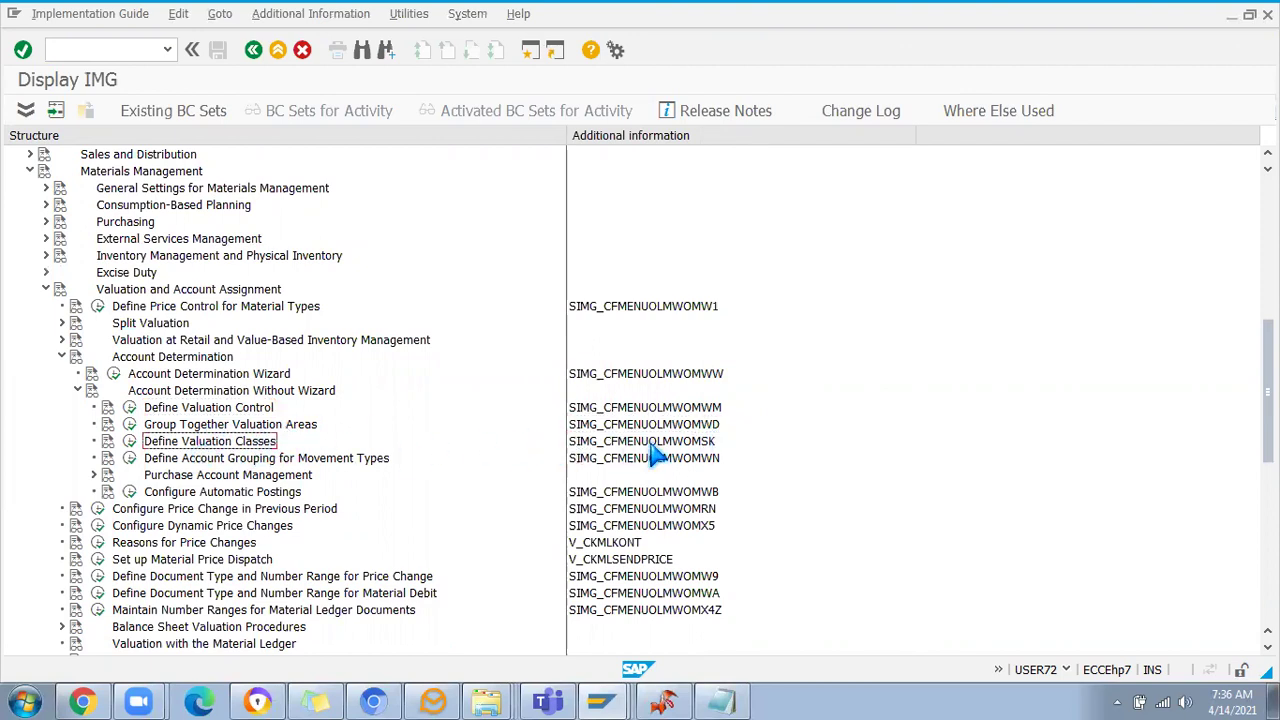
pyautogui.click(704, 447)
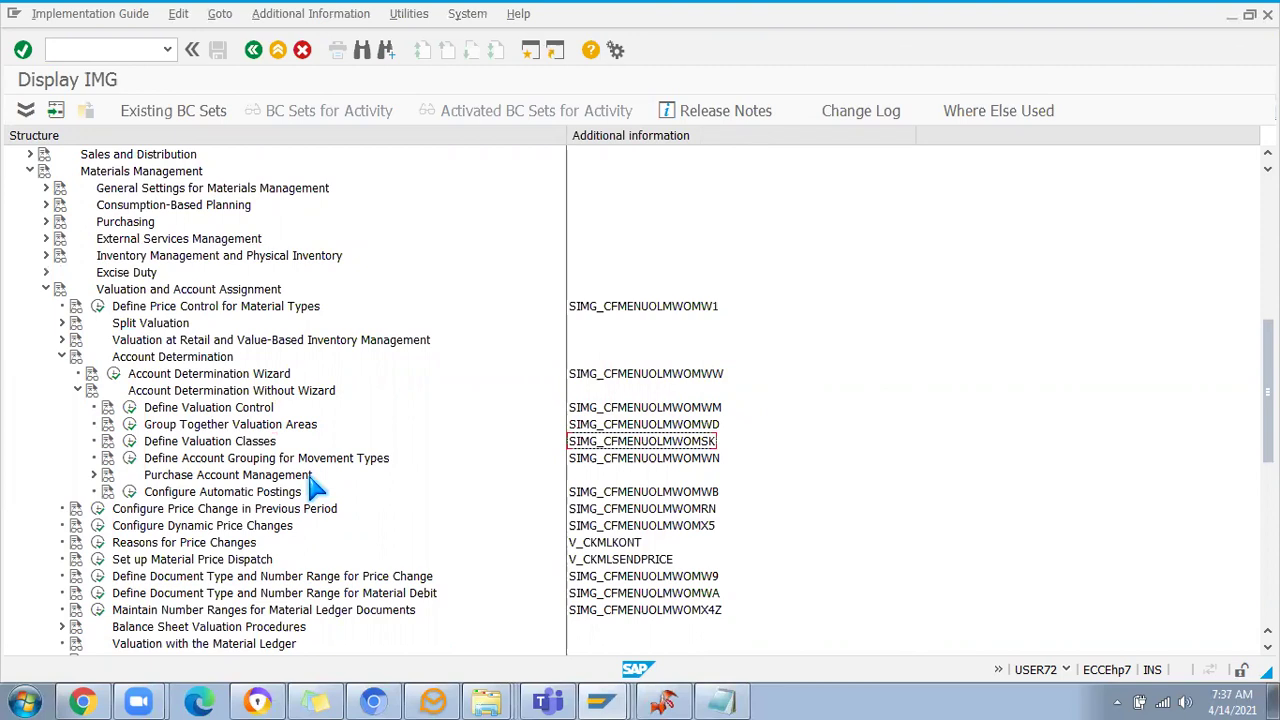
pyautogui.click(184, 462)
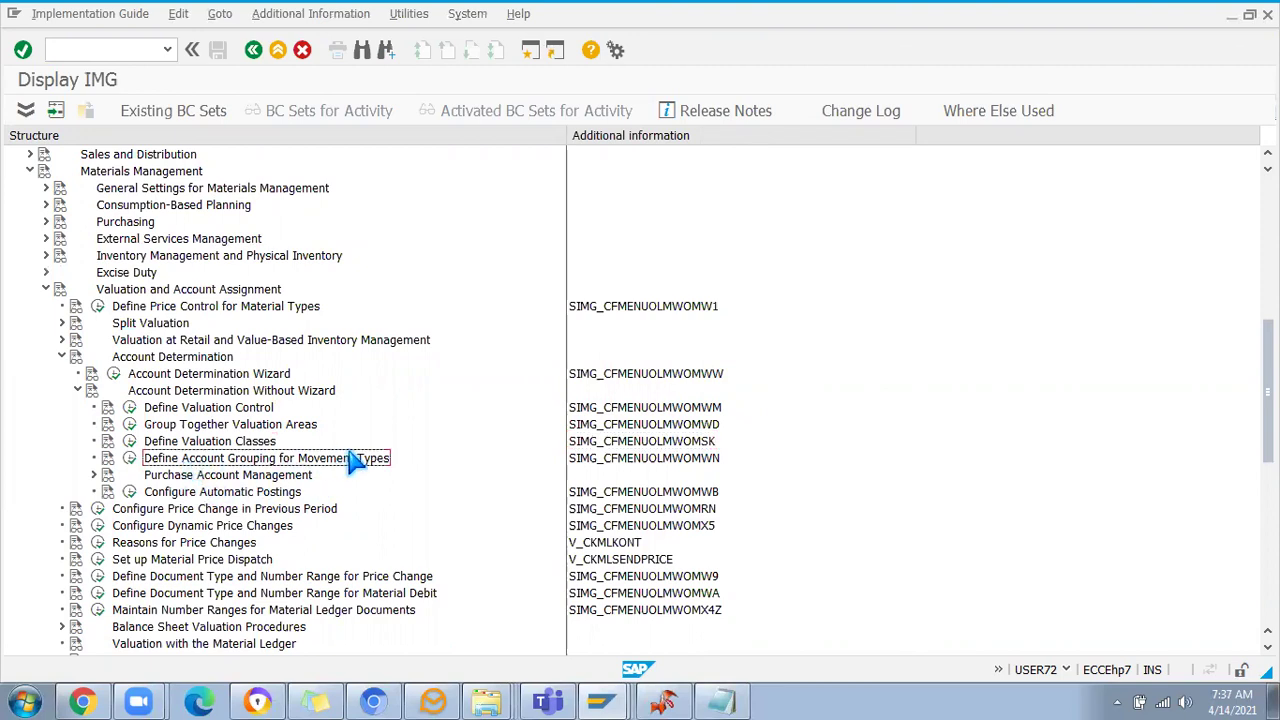
pyautogui.click(714, 462)
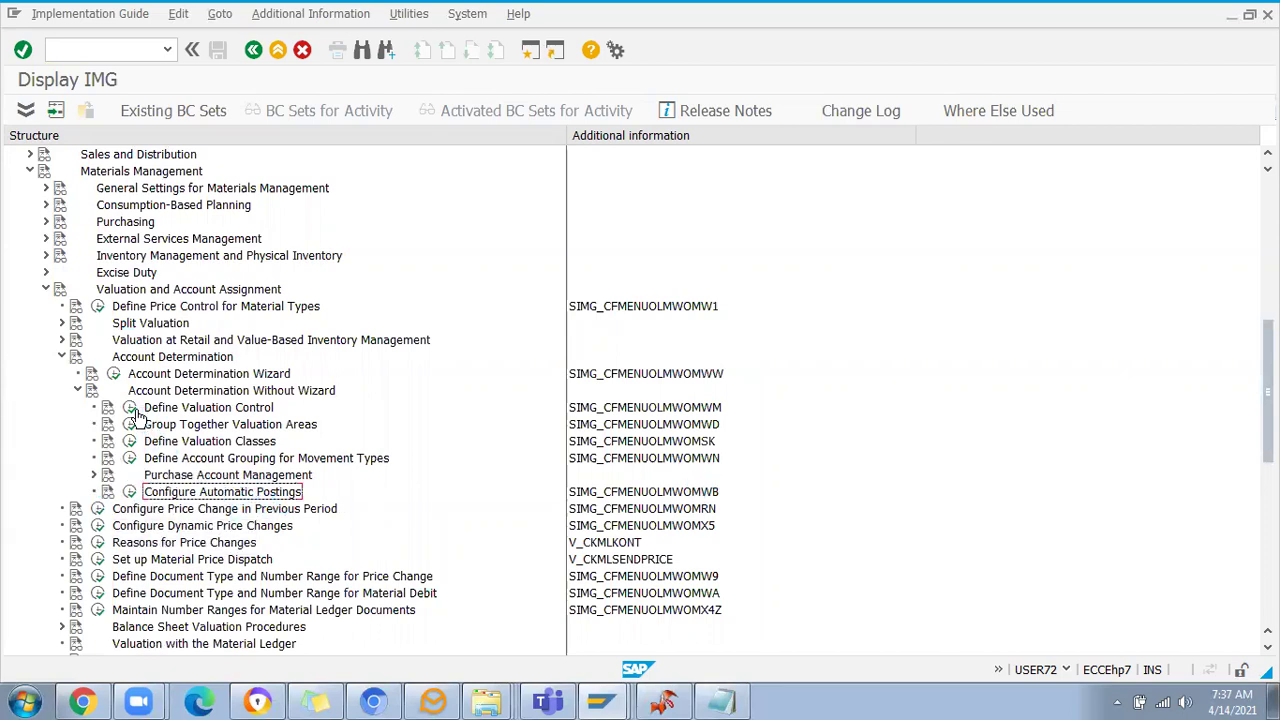
# Open the account category references under Define Valuation Classes and start a new entry ZORH described as "FOR customized Material type"
pyautogui.click(129, 443)
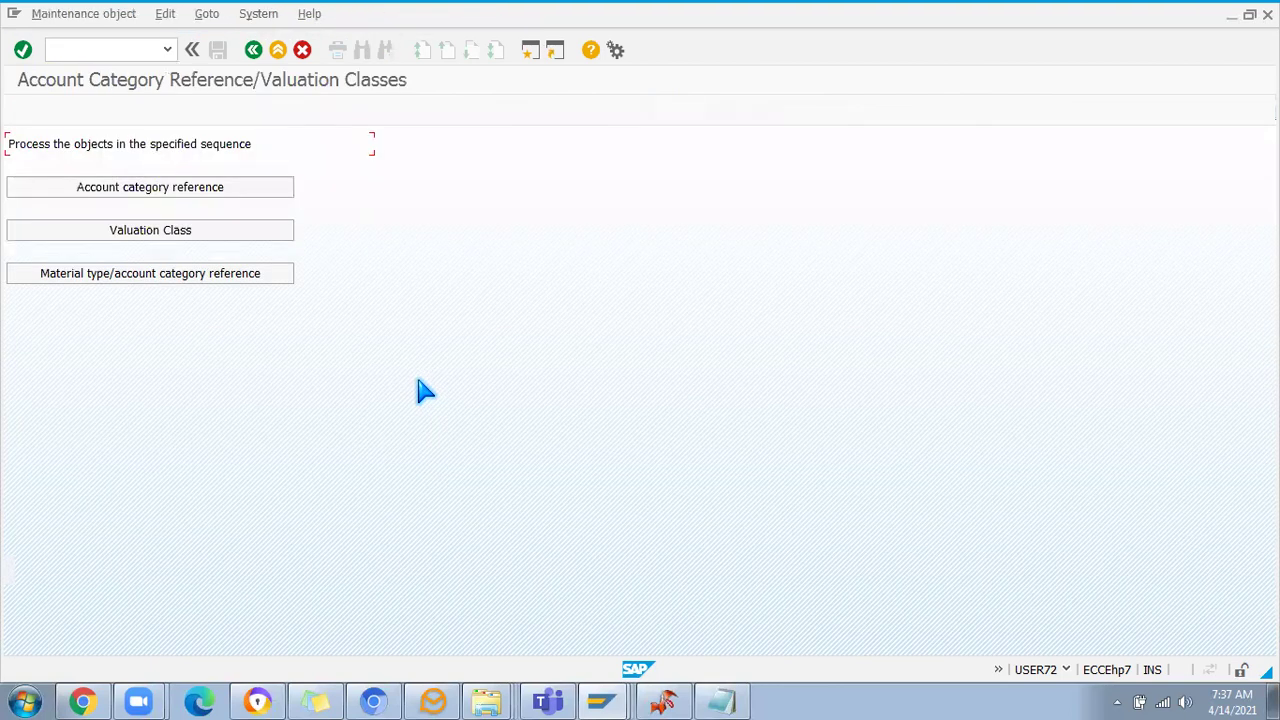
pyautogui.click(143, 193)
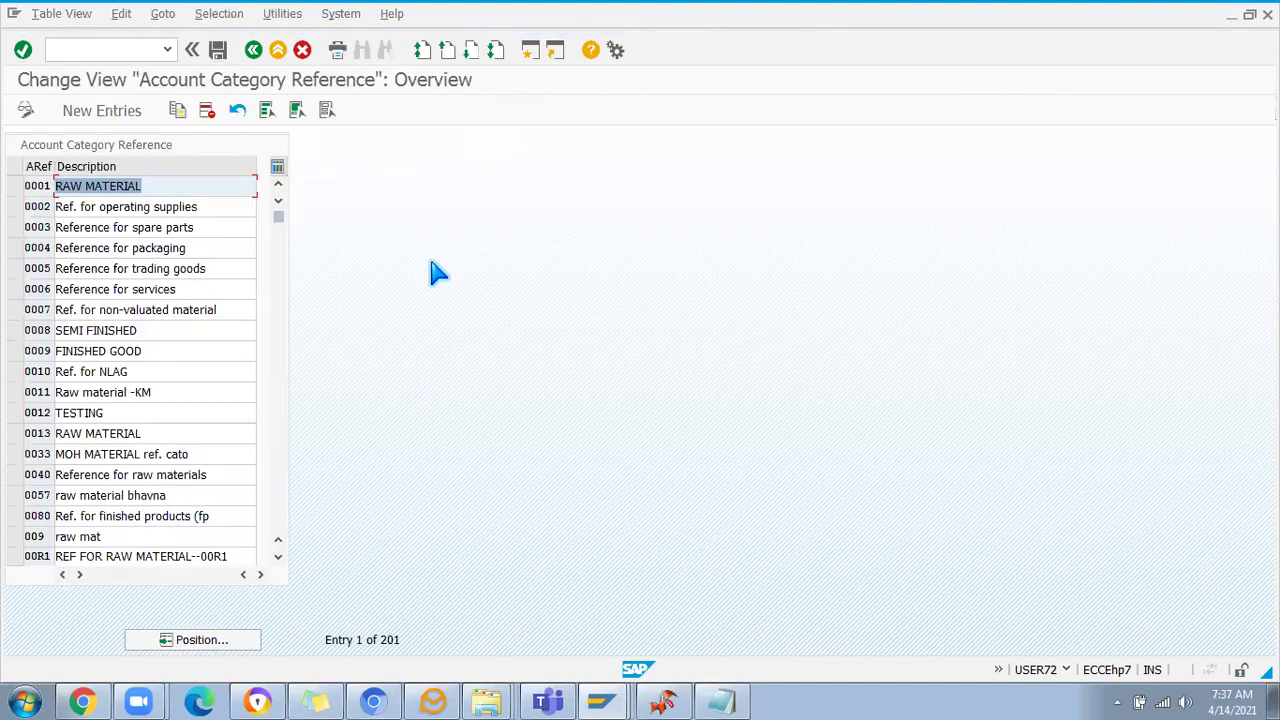
pyautogui.click(90, 108)
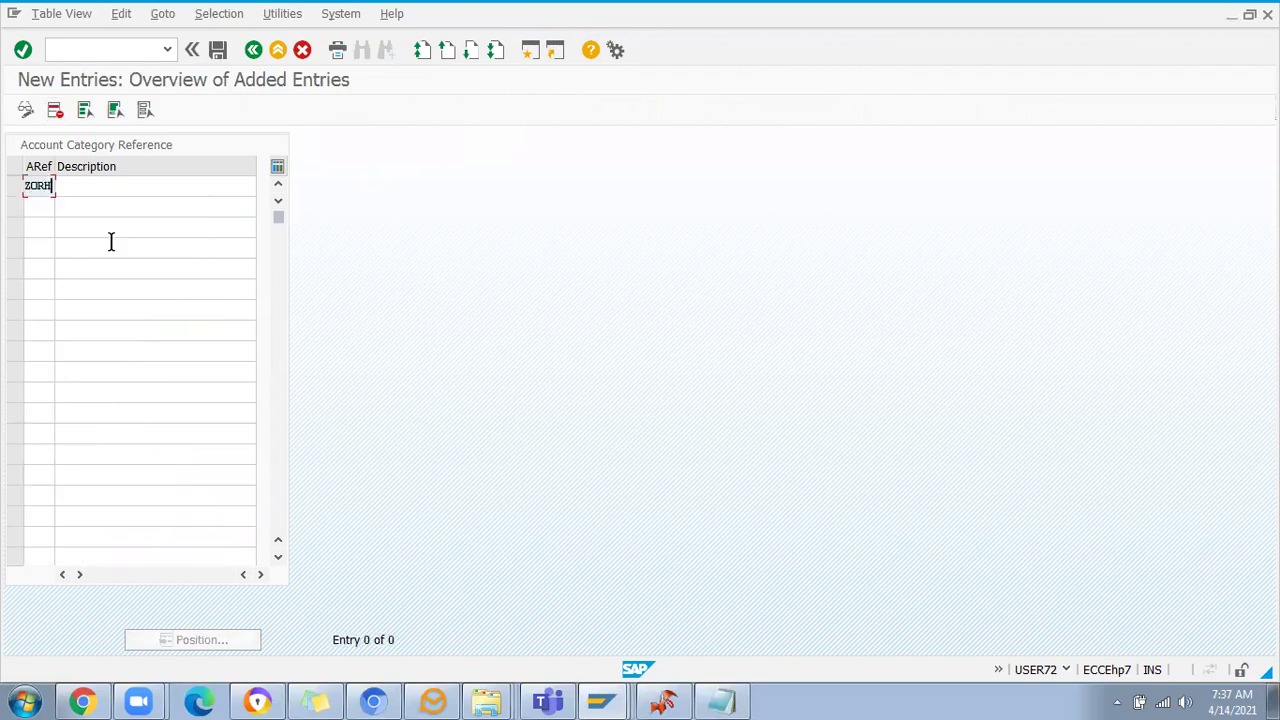
pyautogui.click(116, 184)
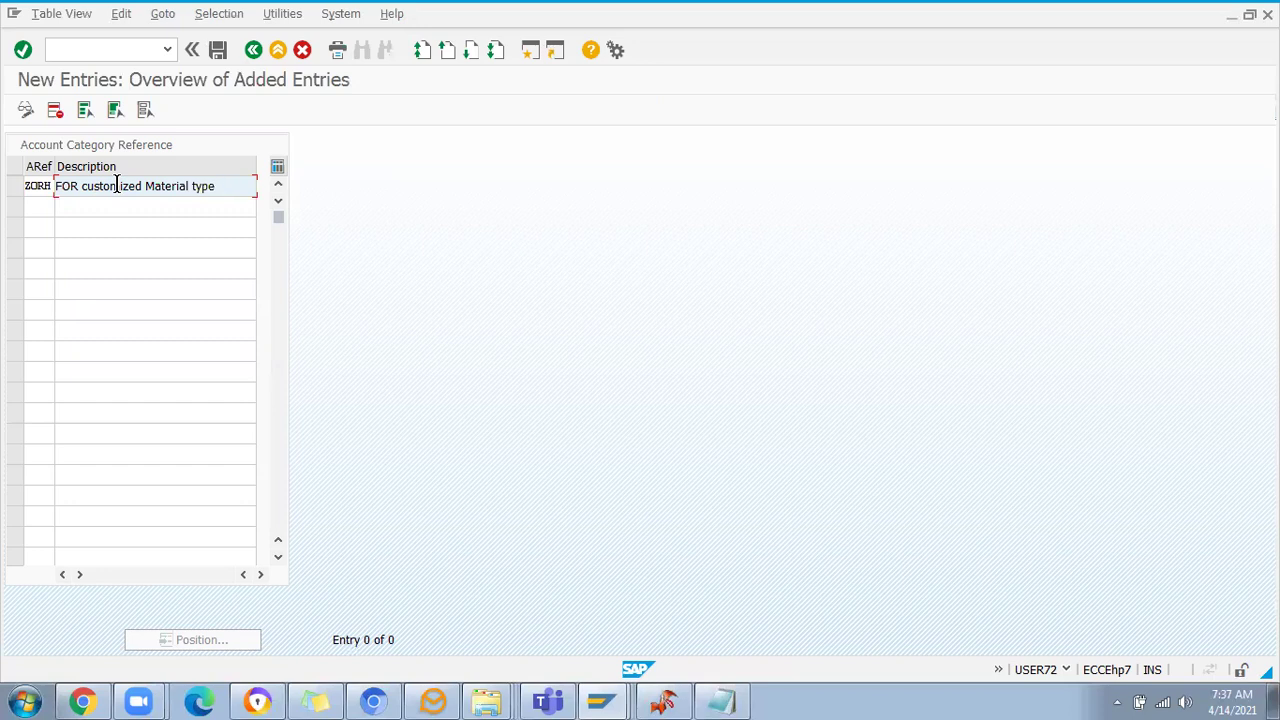
# Change the description of account category reference ZORH to "custom Material type ZORH" and confirm the entry
pyautogui.press('BackSpace')
pyautogui.press('BackSpace')
pyautogui.press('BackSpace')
pyautogui.press('BackSpace')
pyautogui.press('BackSpace')
pyautogui.press('BackSpace')
pyautogui.write('m')
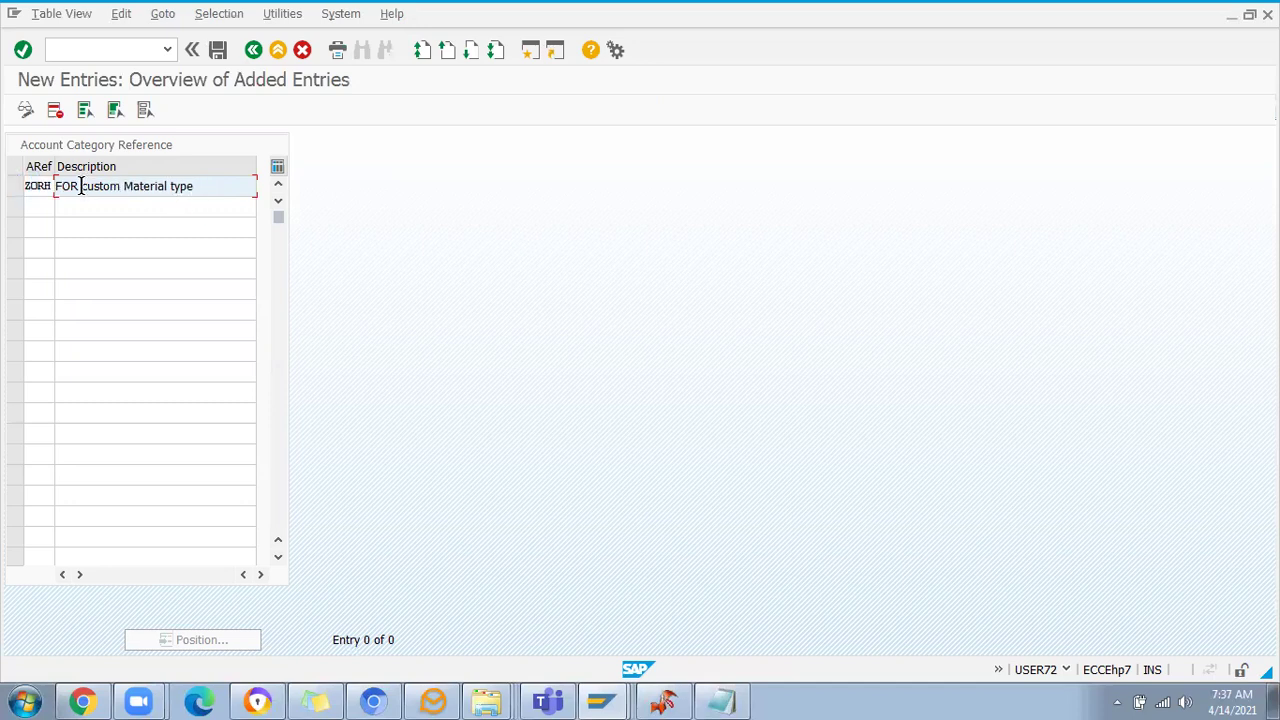
pyautogui.press('Home')
pyautogui.press('Delete')
pyautogui.press('Delete')
pyautogui.press('Delete')
pyautogui.press('Delete')
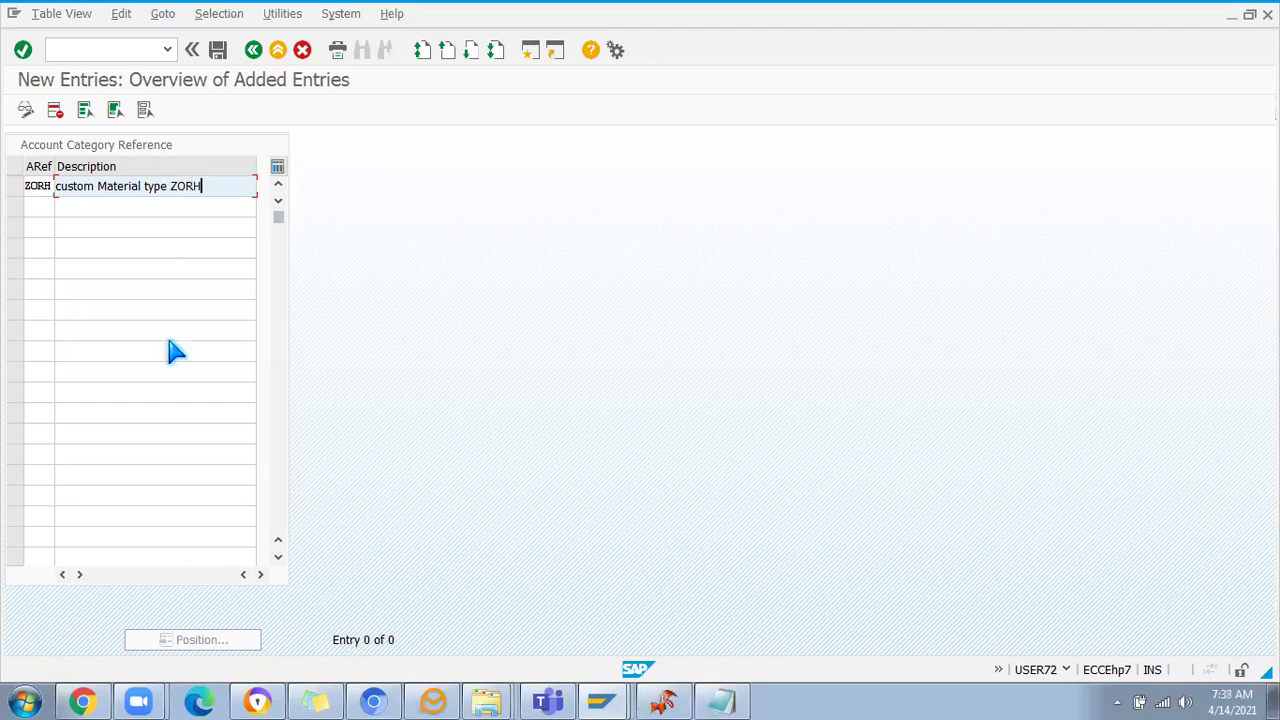
pyautogui.press('Return')
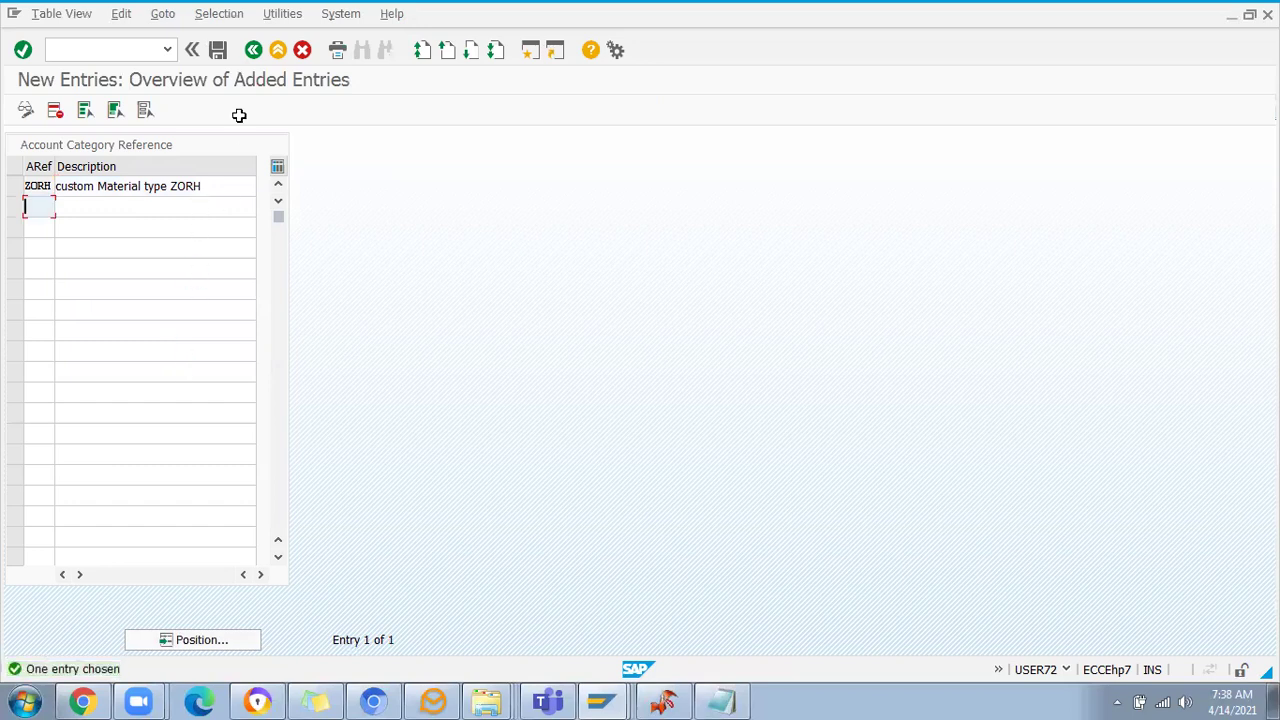
# Save account category reference ZORH under the JSW PROJECT customizing request
pyautogui.click(218, 52)
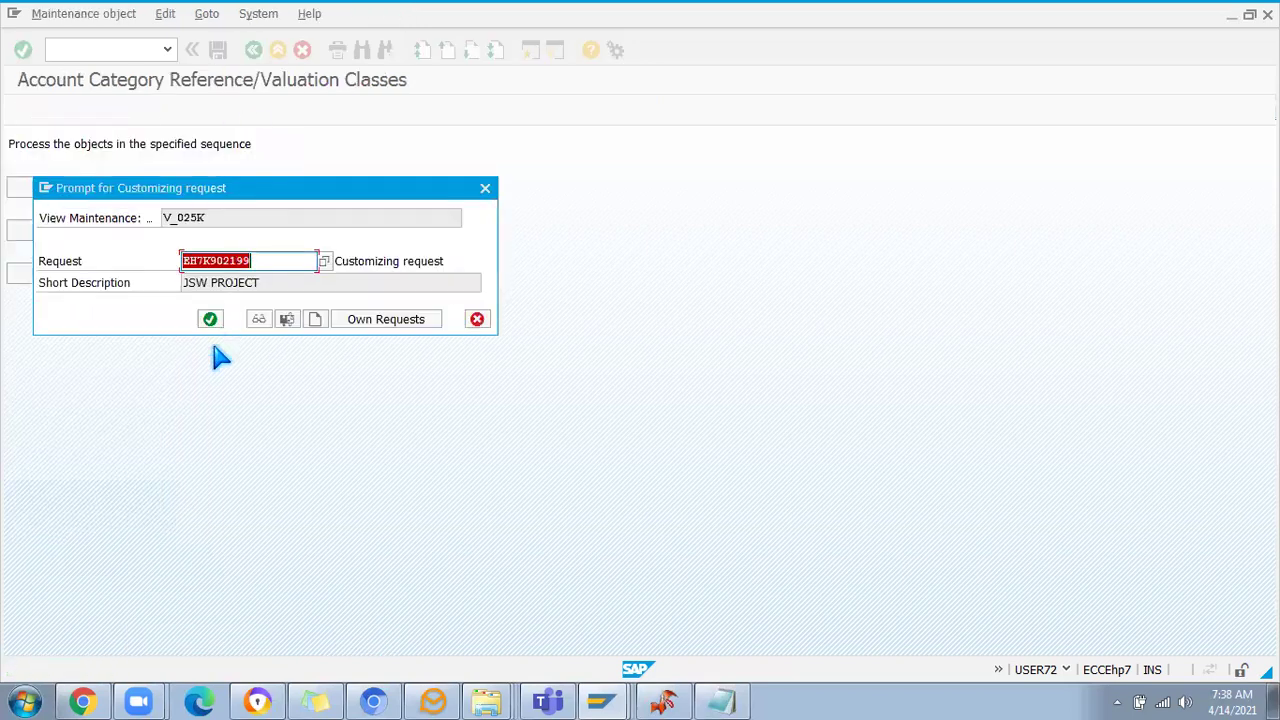
pyautogui.click(211, 322)
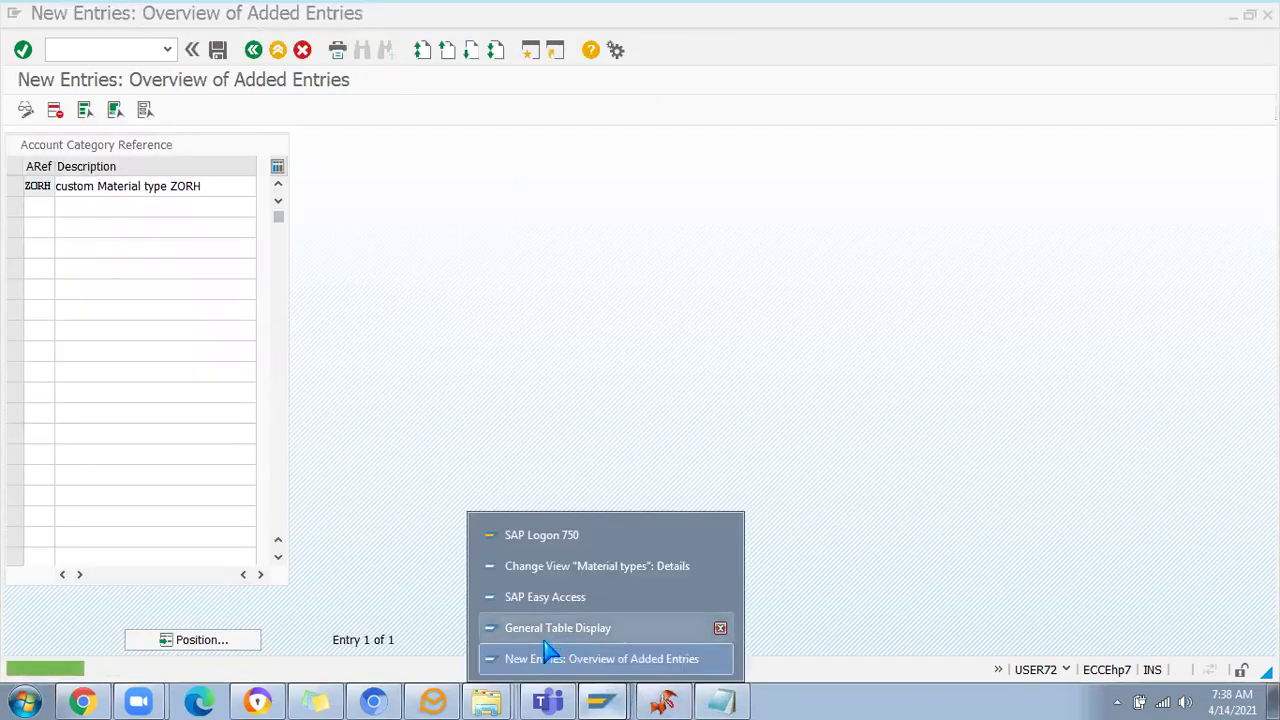
# Display the entries of table T025K, filter the account category reference by ZORH, and leave the results
pyautogui.hotkey('alt', 'Tab')
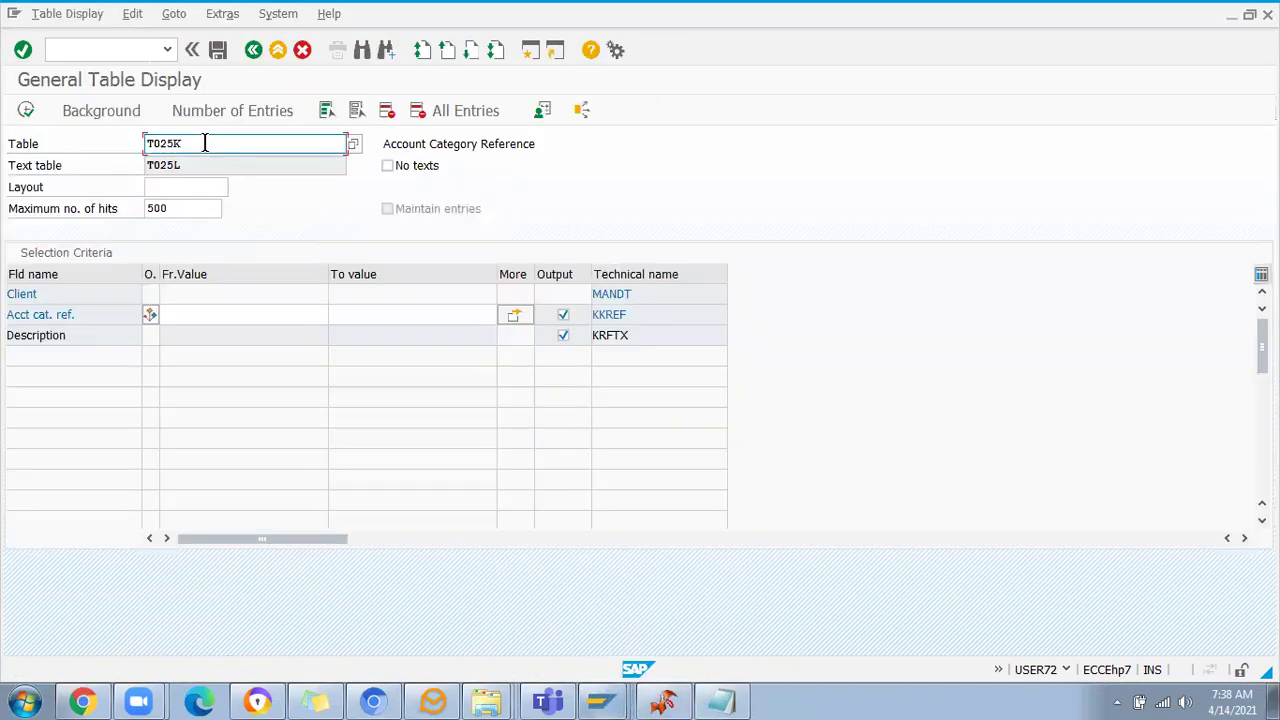
pyautogui.click(26, 111)
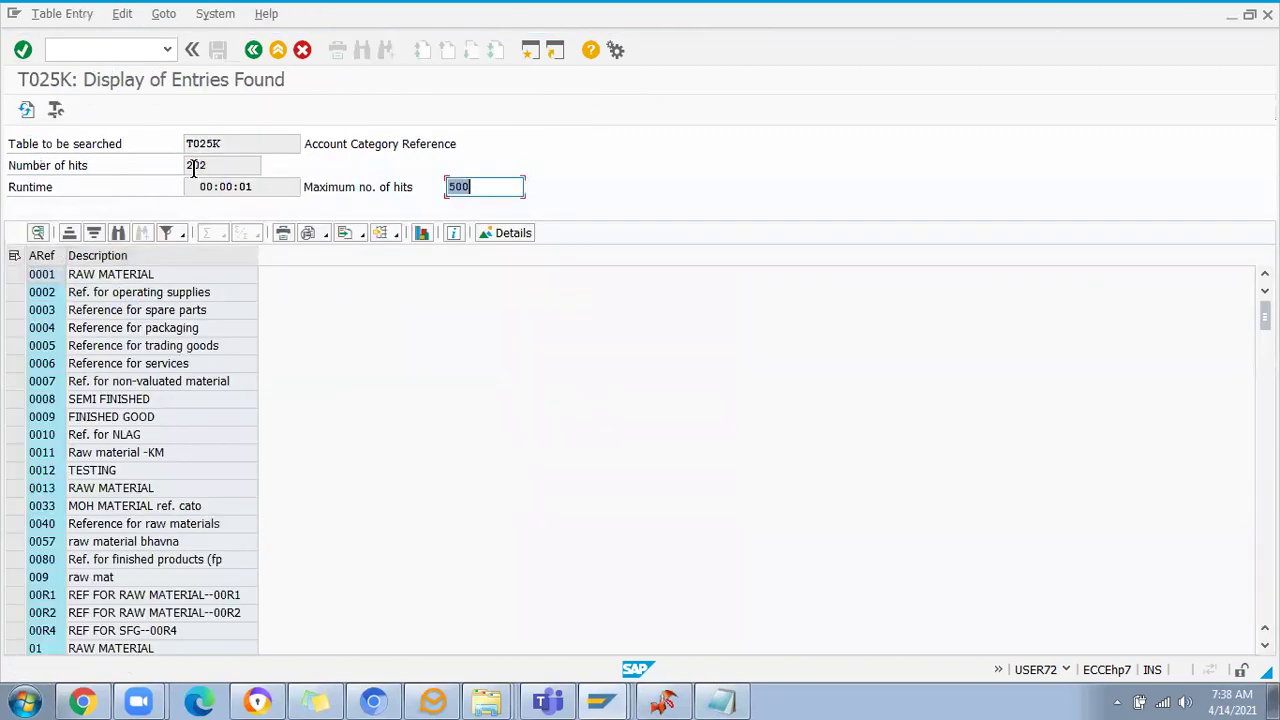
pyautogui.click(41, 255)
pyautogui.click(166, 232)
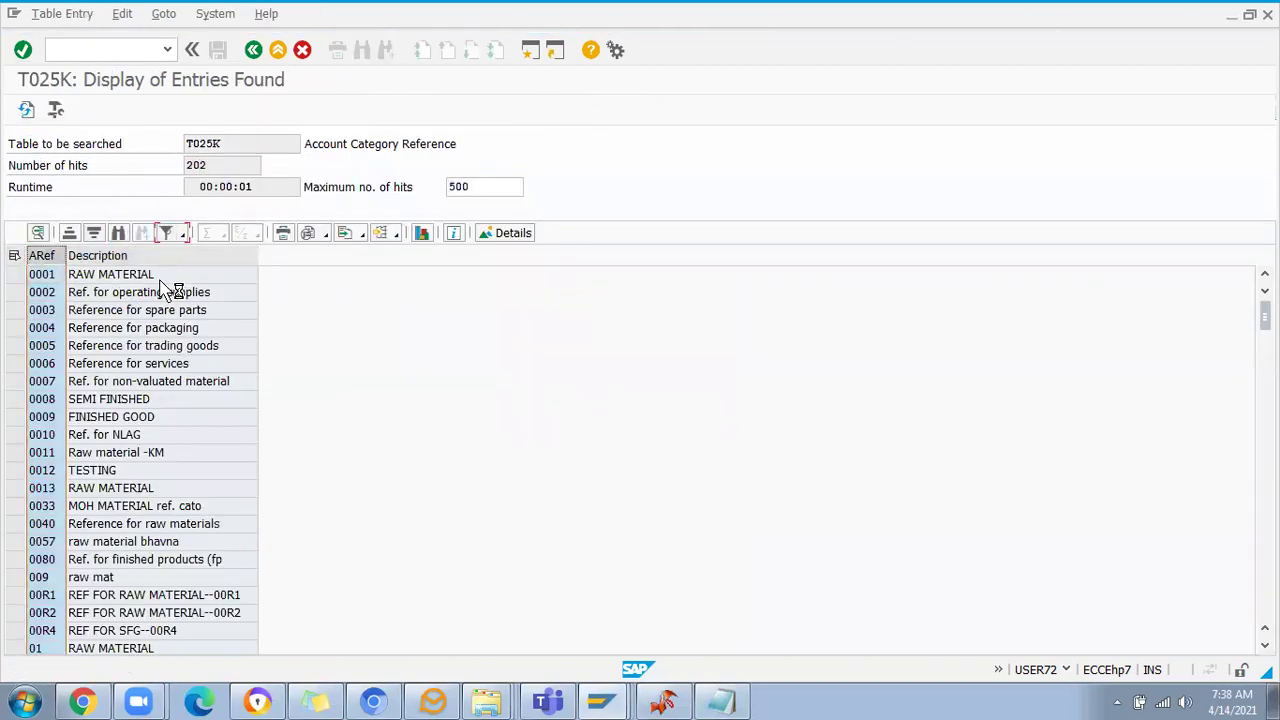
pyautogui.write('Z')
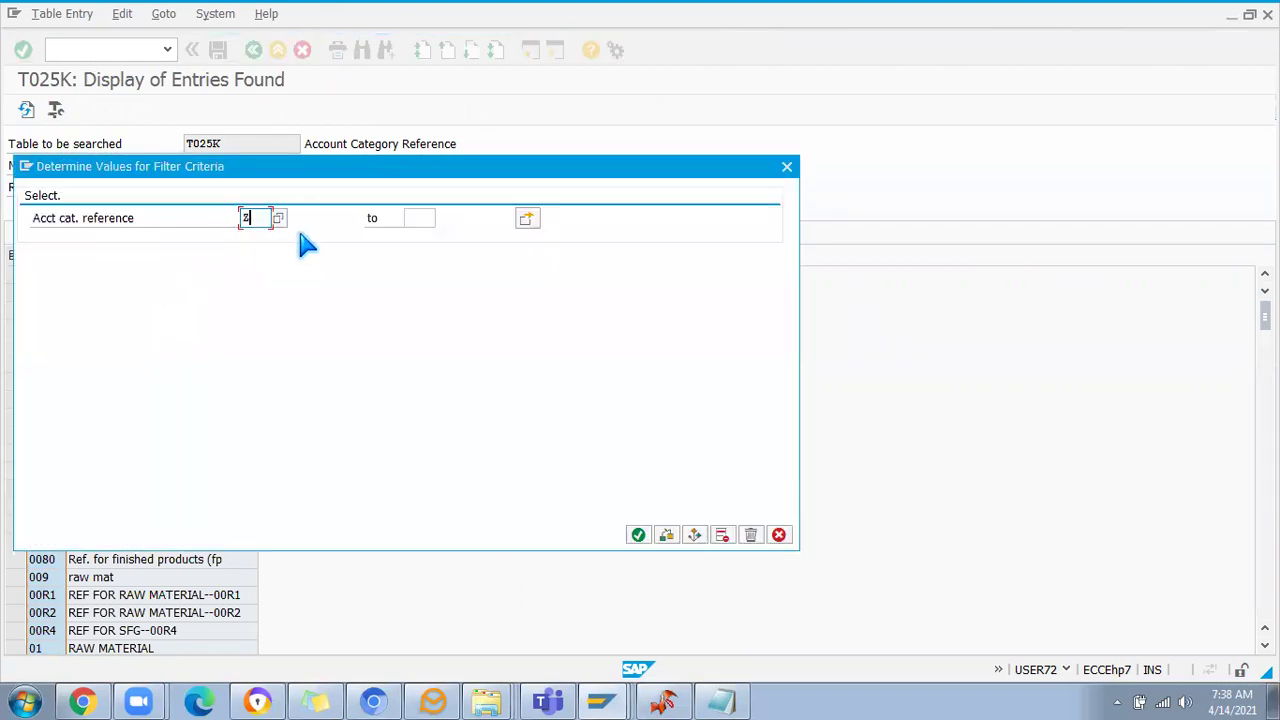
pyautogui.write('ORH')
pyautogui.press('Return')
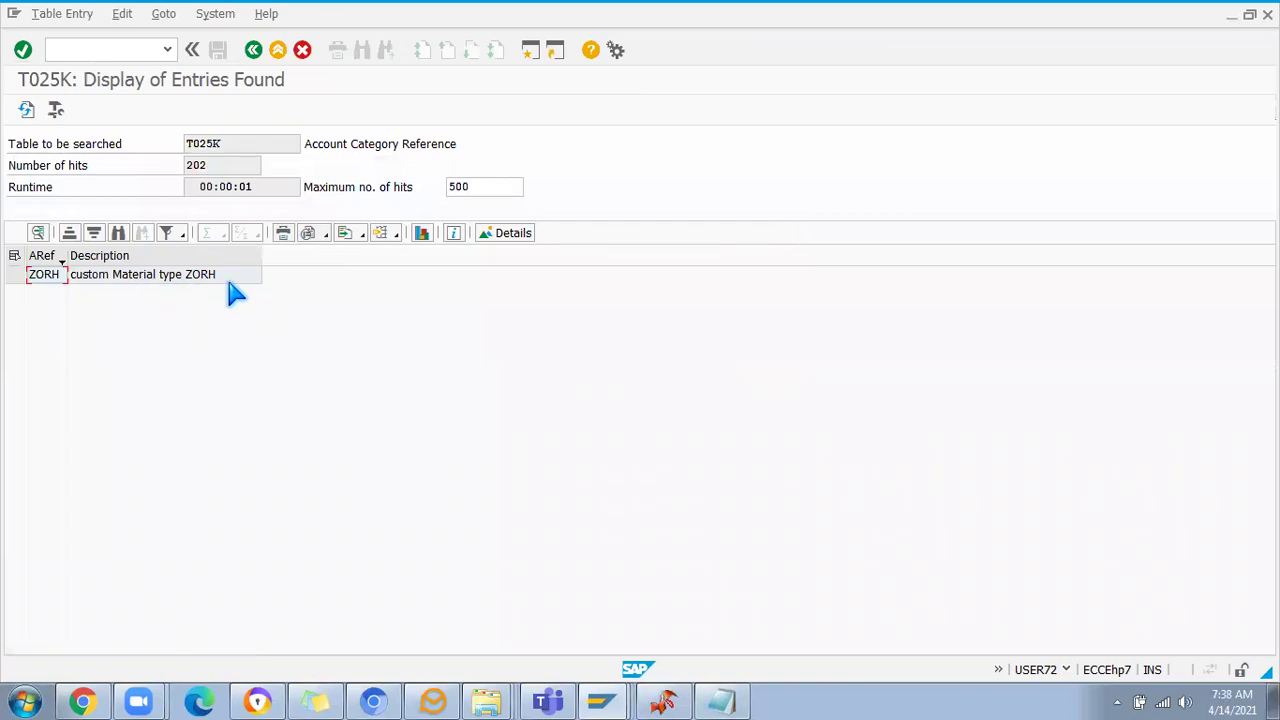
pyautogui.click(253, 49)
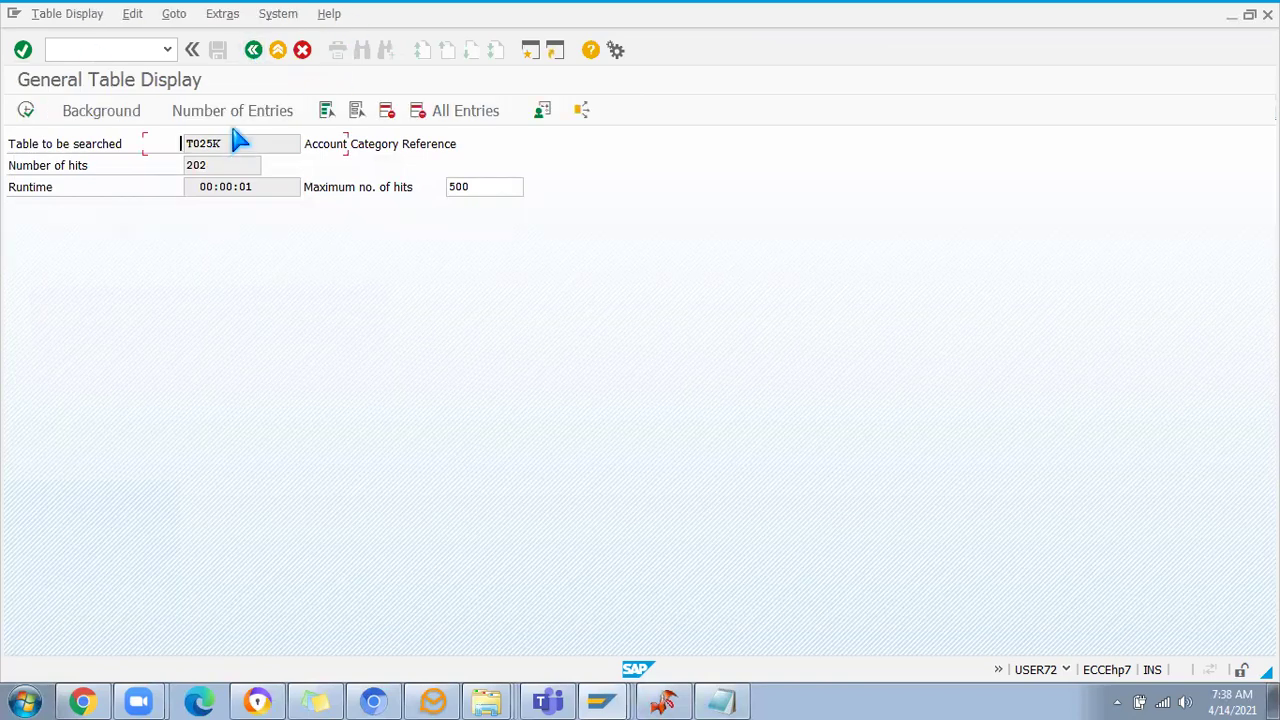
pyautogui.click(253, 49)
pyautogui.click(253, 49)
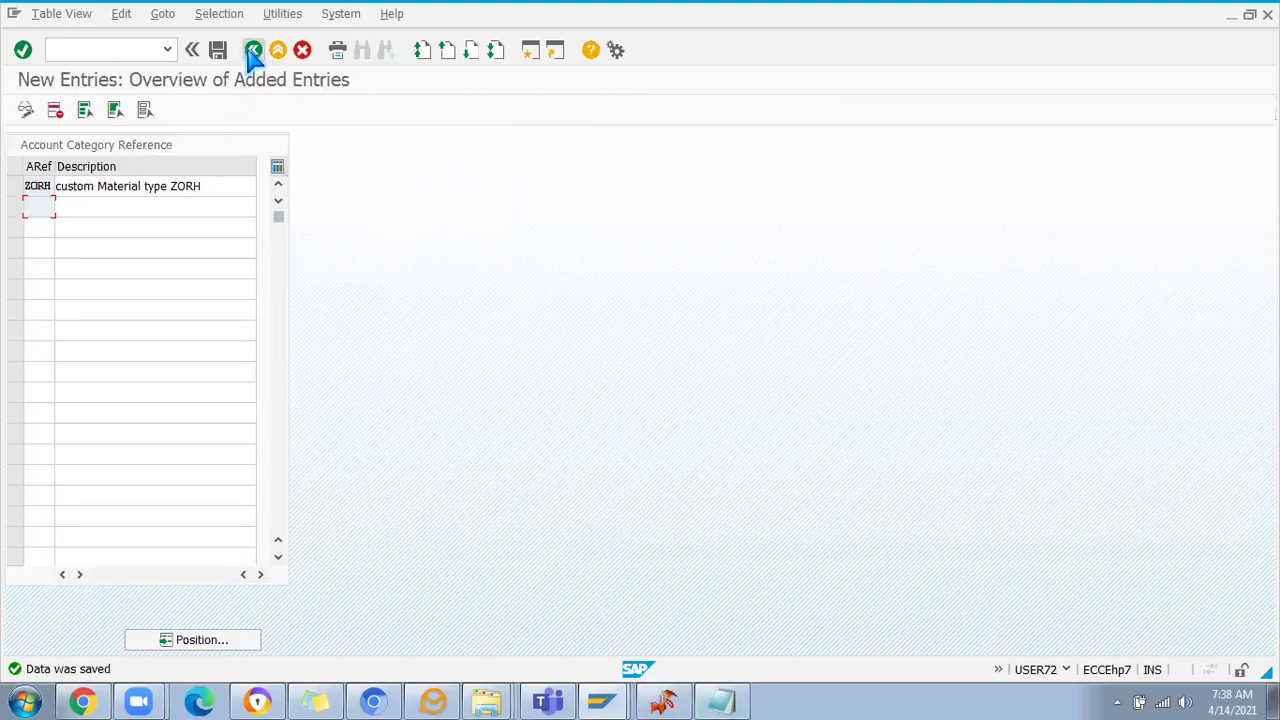
# Return to the account category reference overview and switch to the window with the details of material type ZORH
pyautogui.click(252, 50)
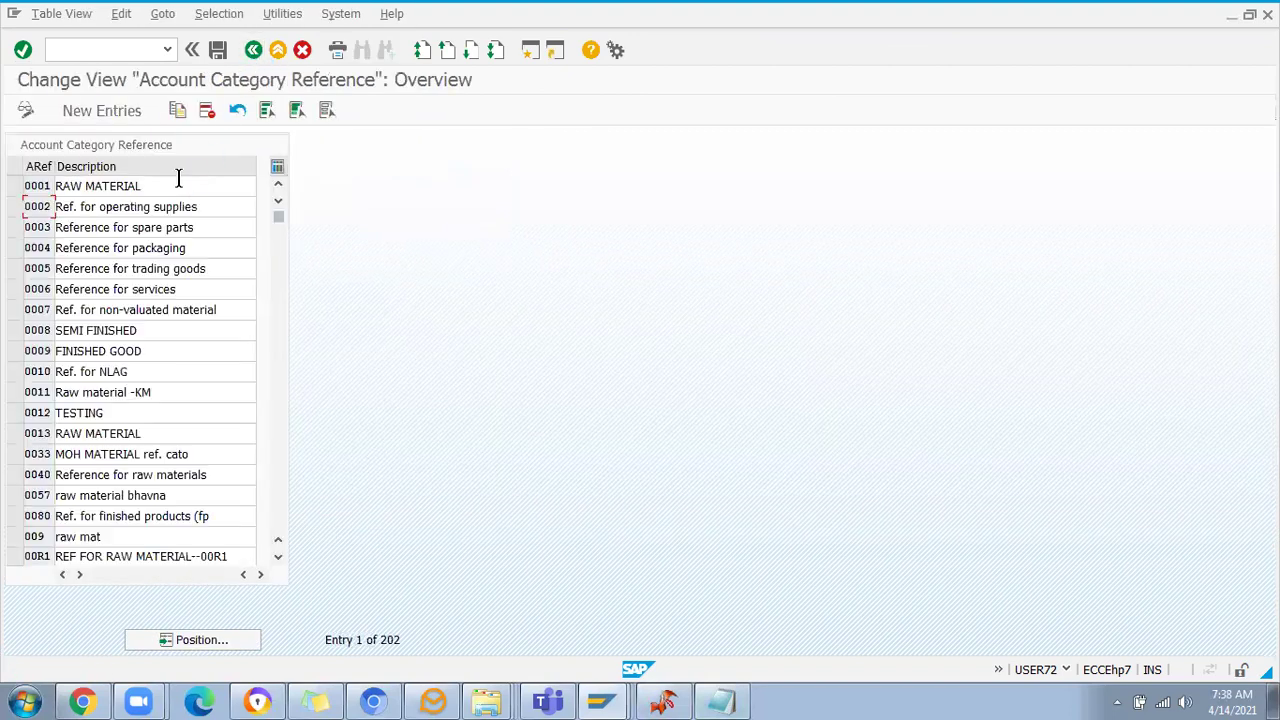
pyautogui.click(505, 688)
pyautogui.click(543, 570)
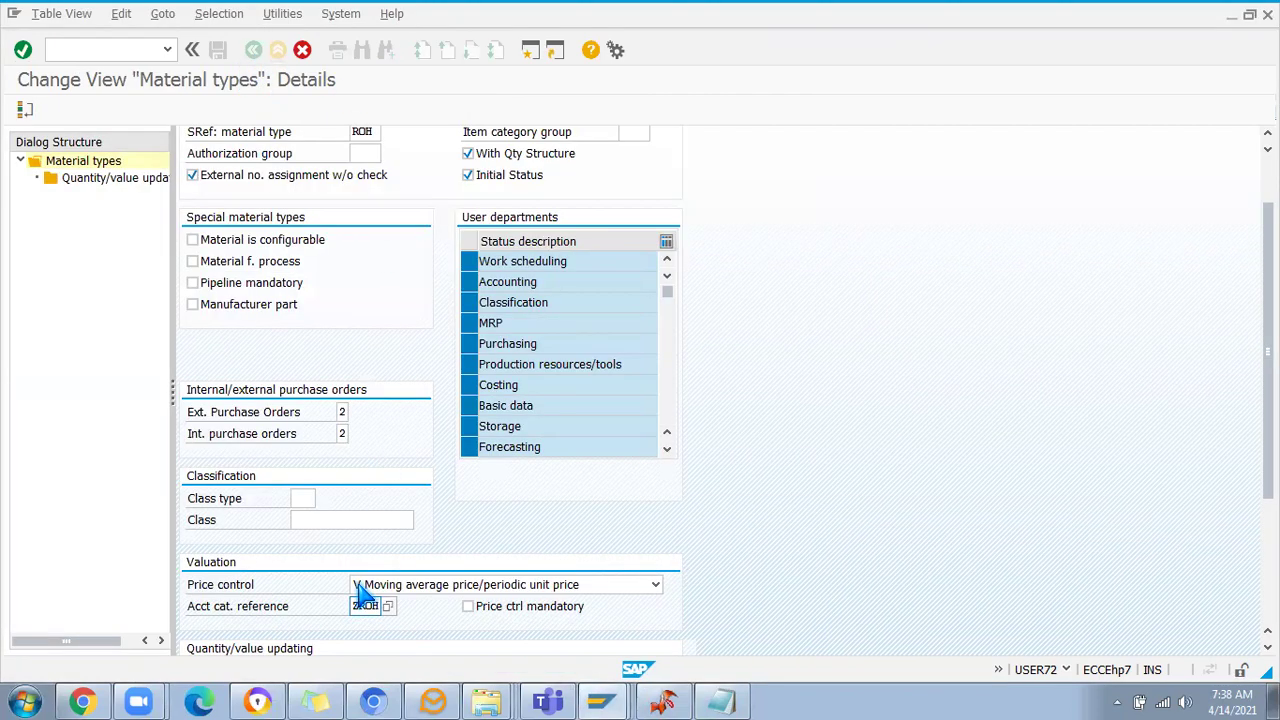
pyautogui.press('F4')
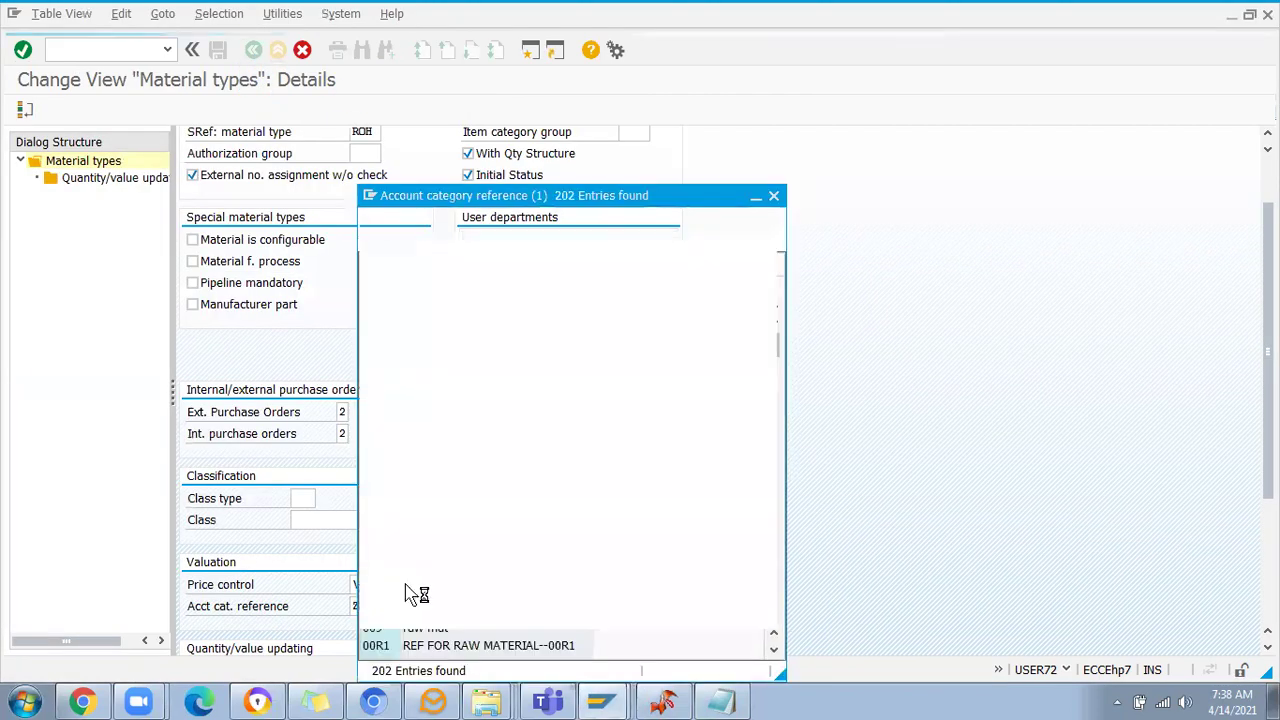
pyautogui.click(572, 246)
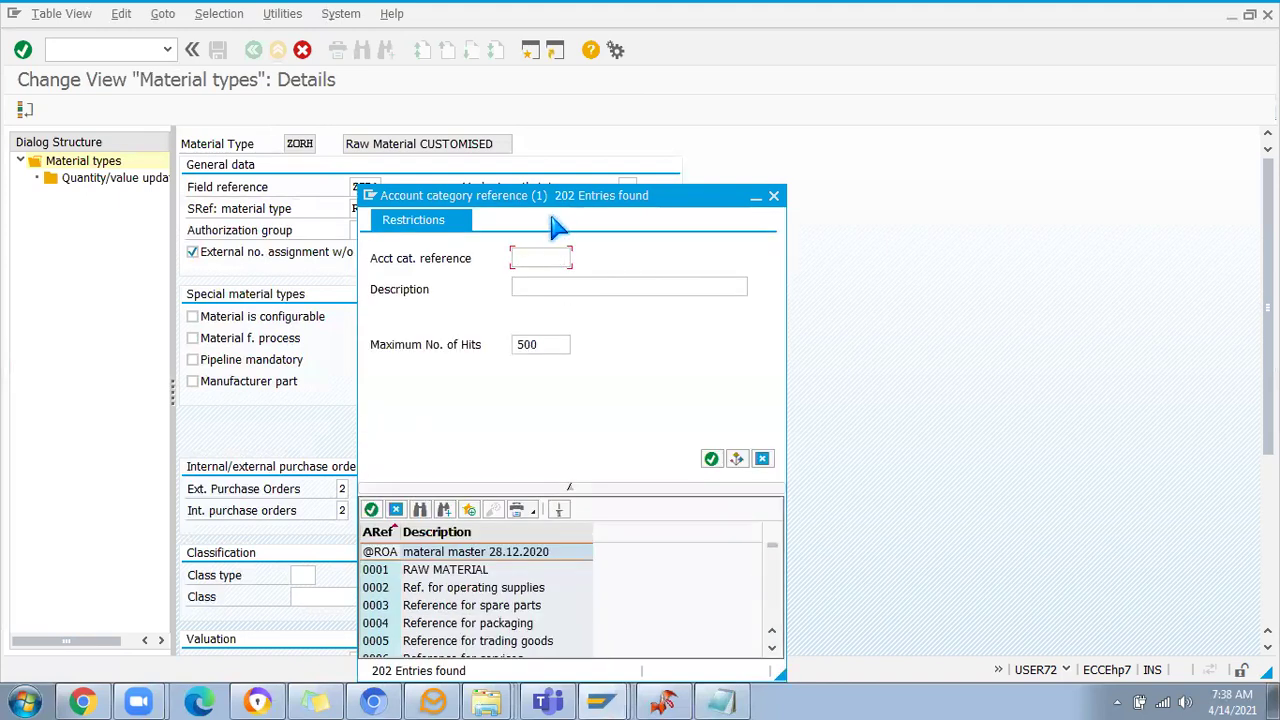
pyautogui.click(773, 196)
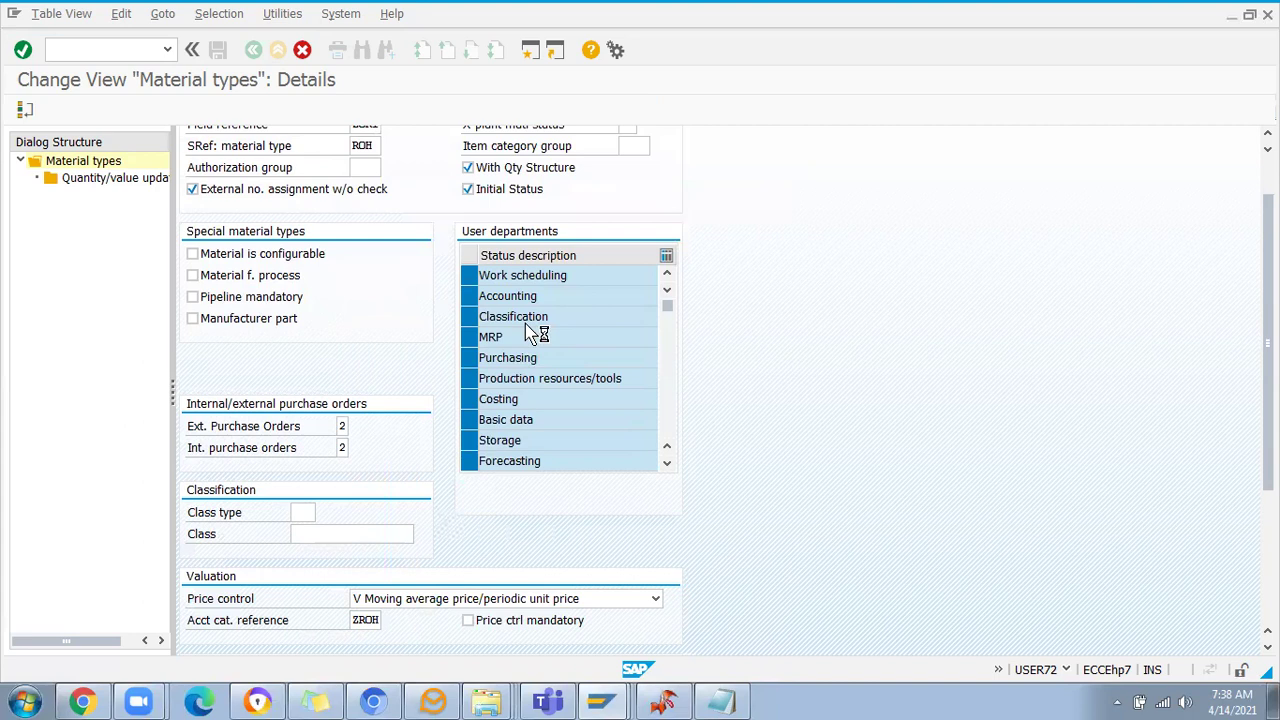
# Look up account category reference ZORH, assign it to material type ZORH, and save under the JSW PROJECT customizing request
pyautogui.press('F4')
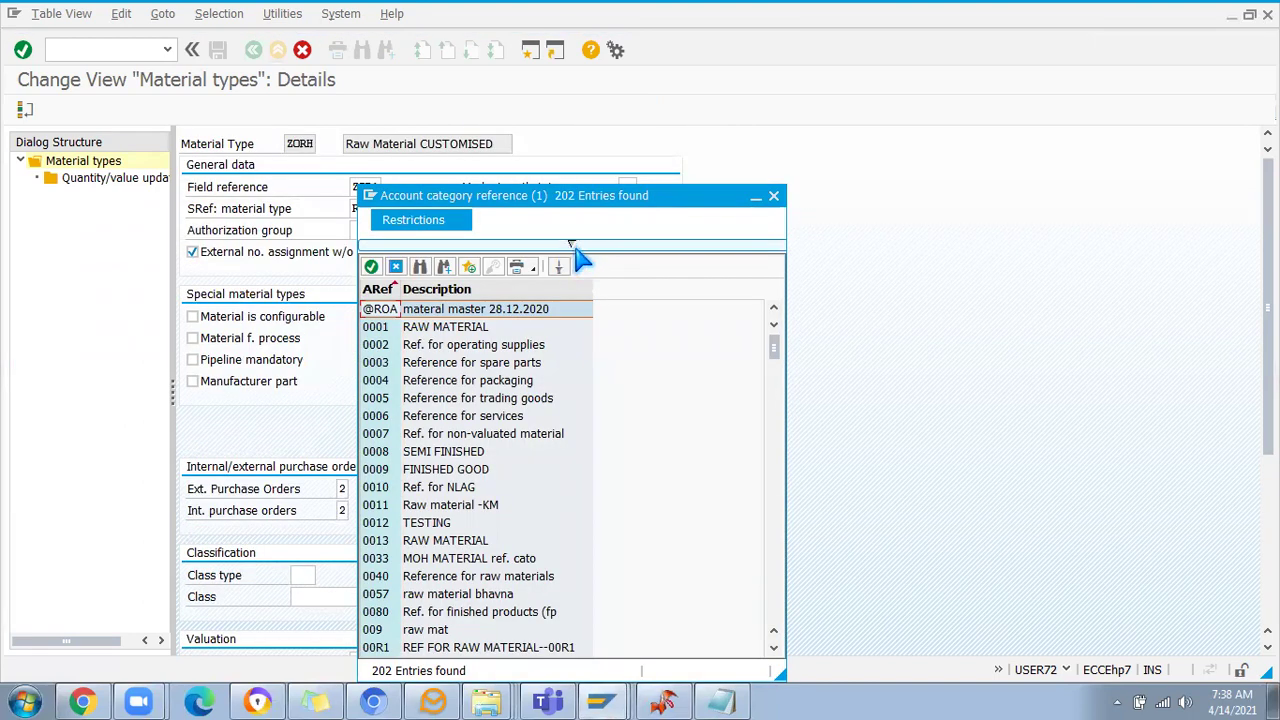
pyautogui.click(572, 244)
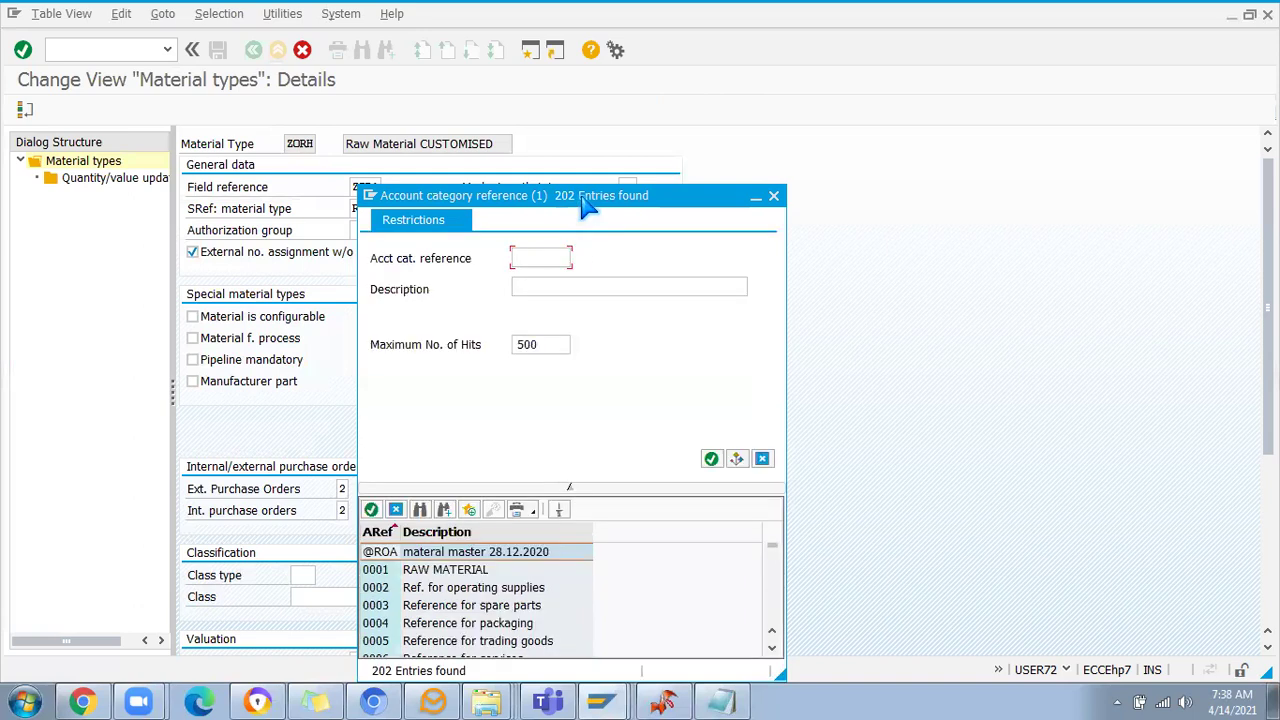
pyautogui.write('ZORH')
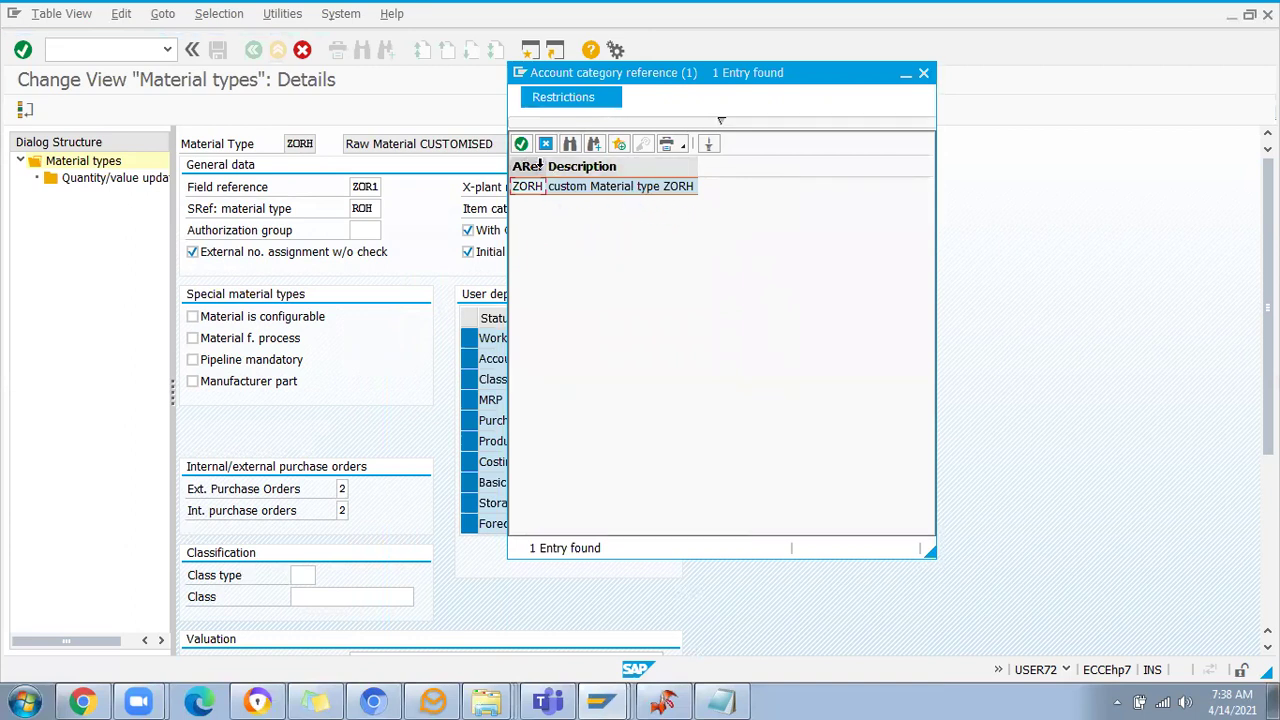
pyautogui.doubleClick(570, 188)
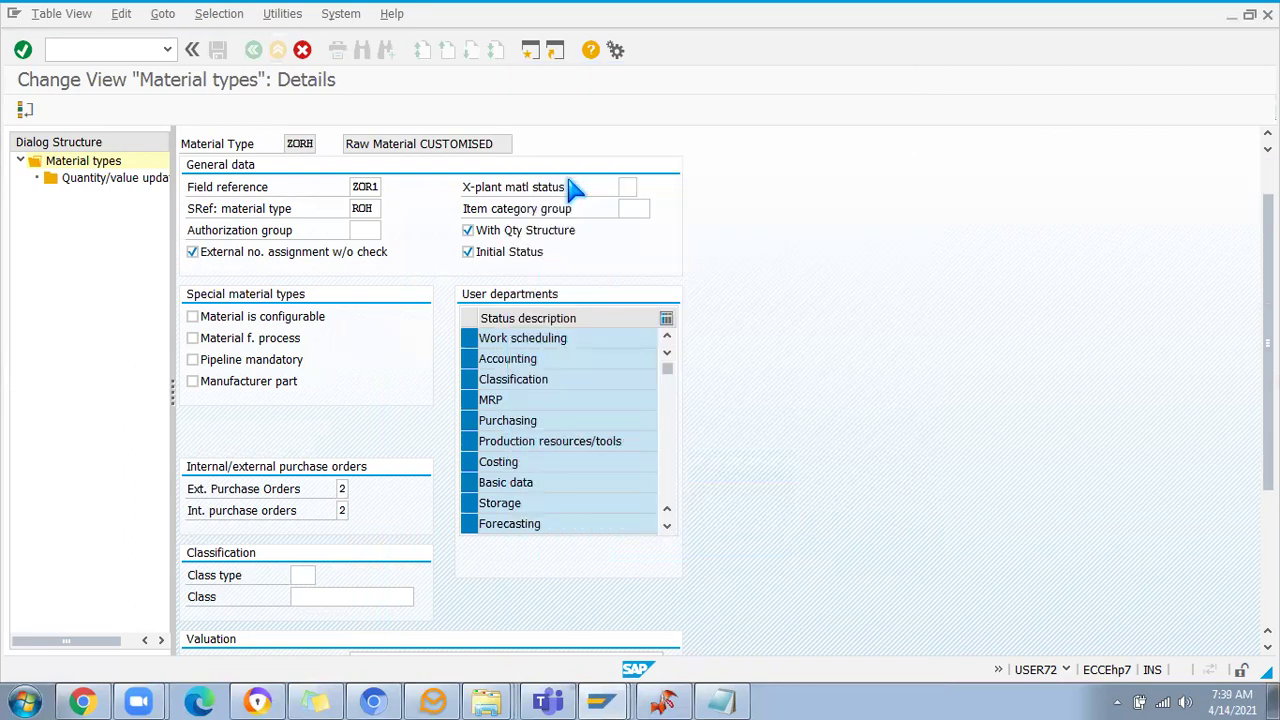
pyautogui.scroll(2, 475, 168)
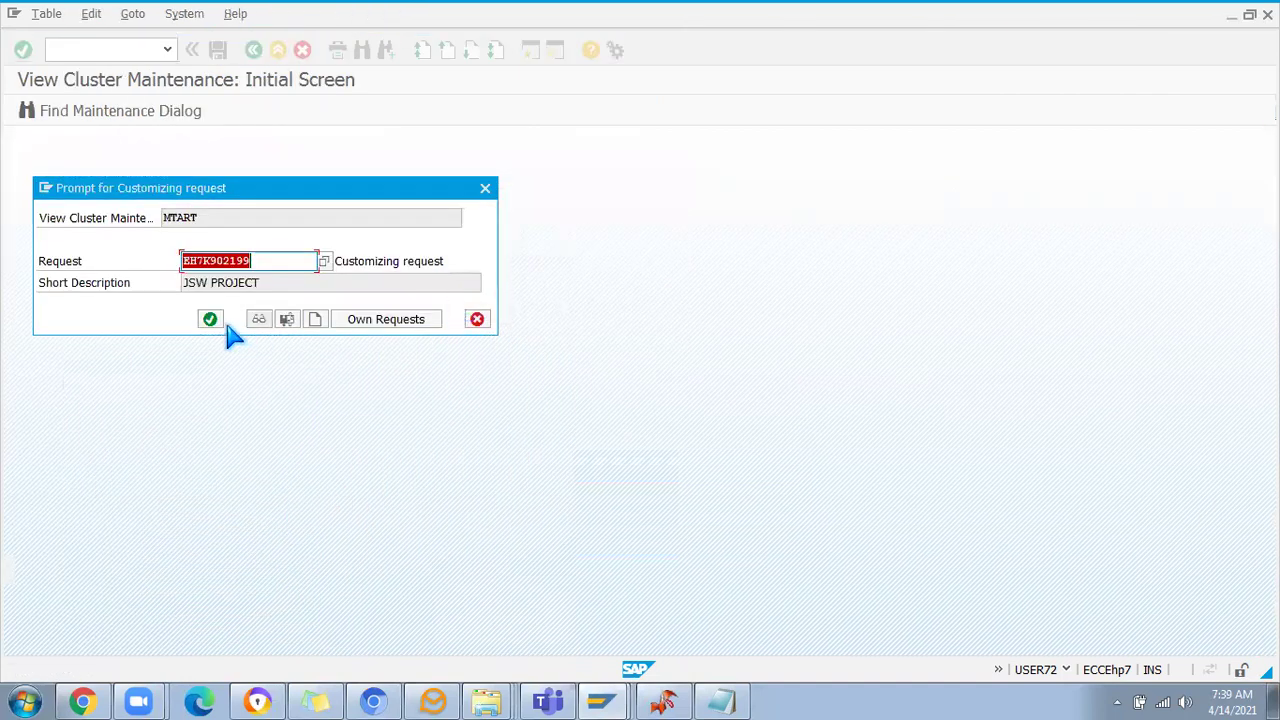
pyautogui.click(214, 320)
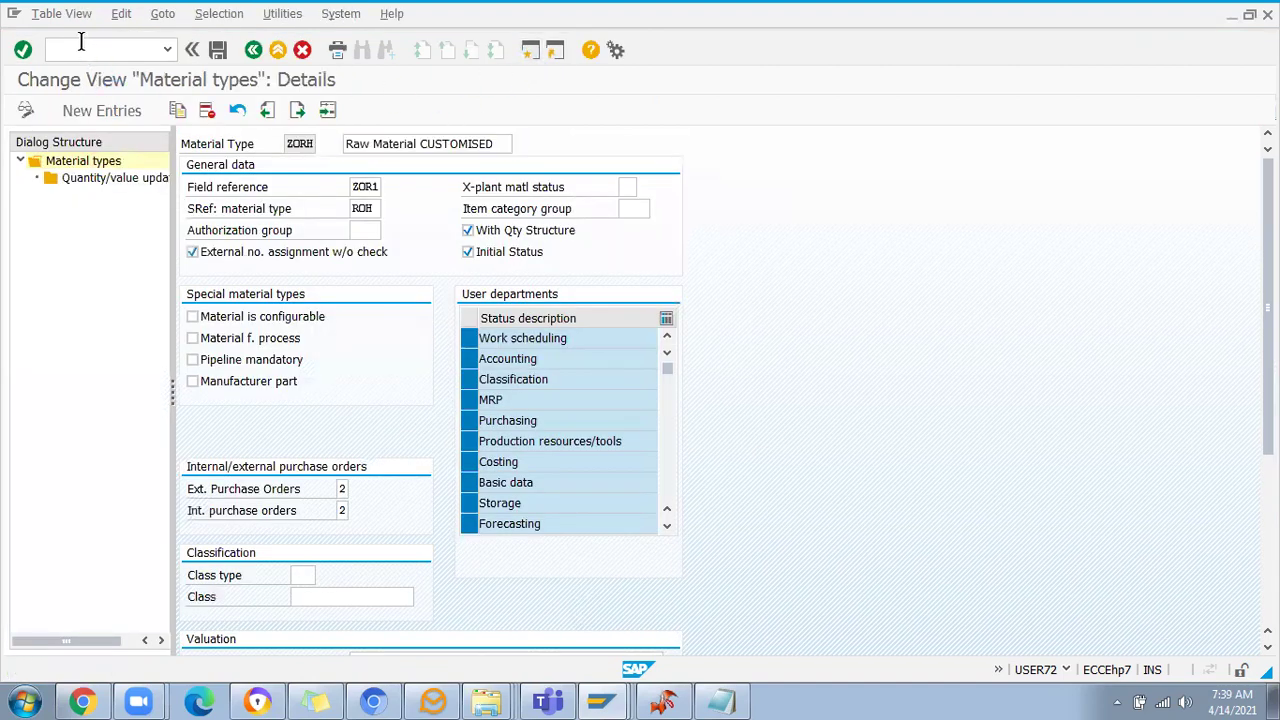
# Run transaction mm01 in a separate session and start a Mechanical material of type ZORH without a material number
pyautogui.click(81, 41)
pyautogui.write('/n')
pyautogui.press('Return')
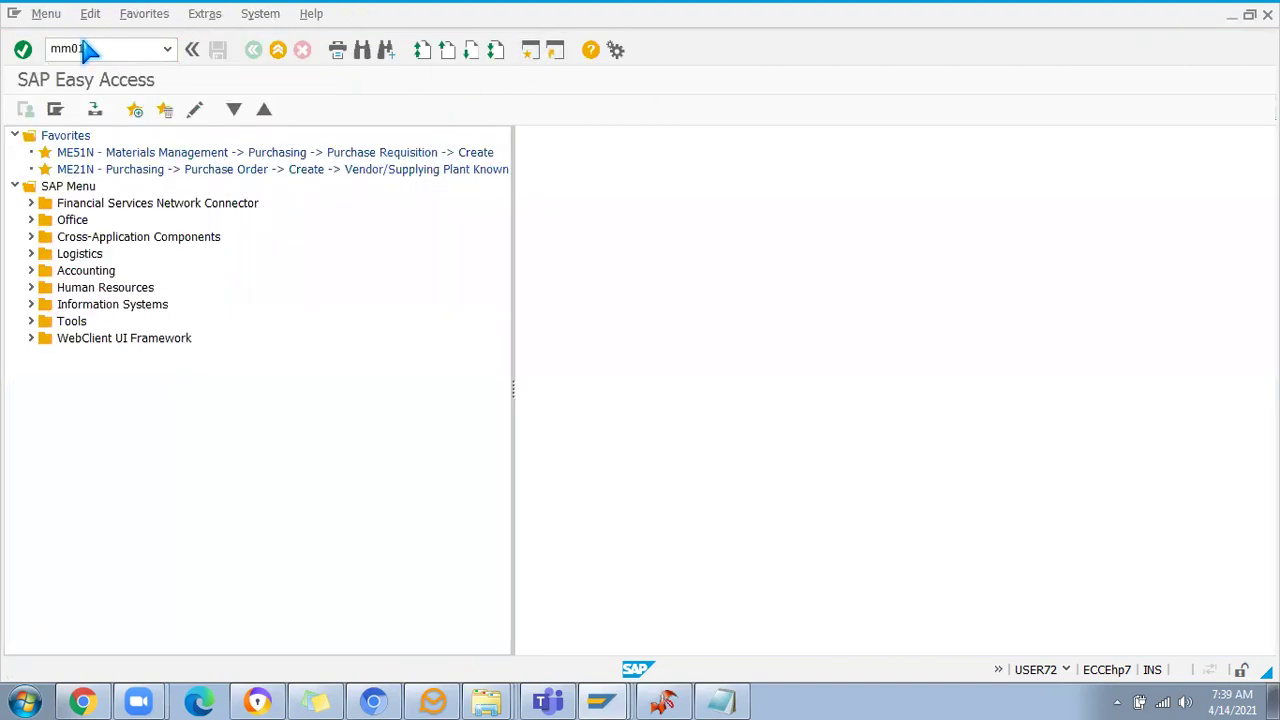
pyautogui.press('Return')
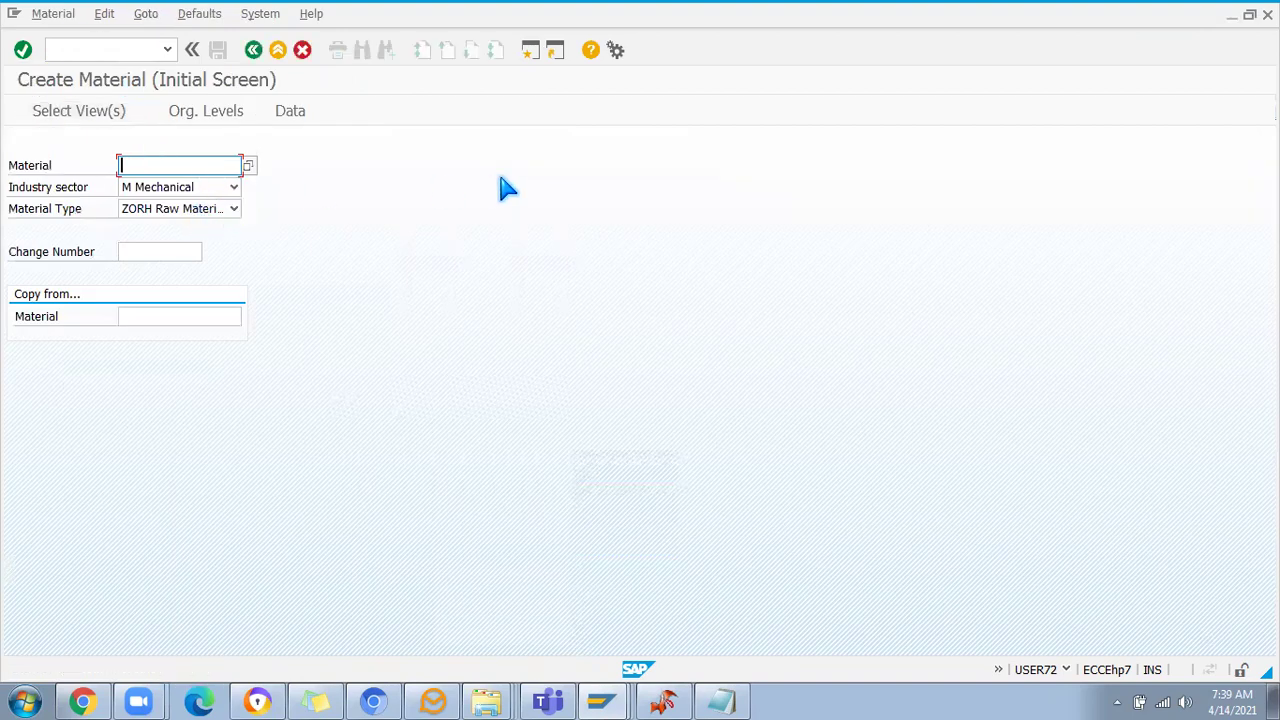
pyautogui.press('Return')
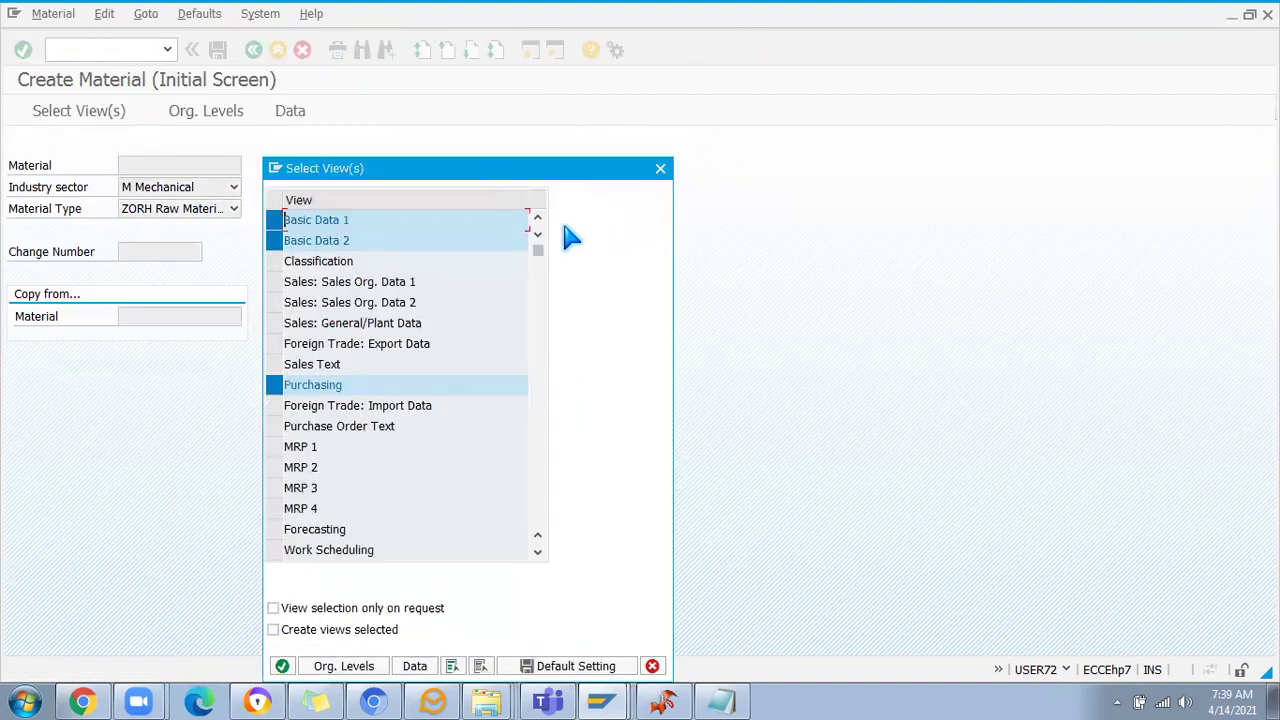
# Select only the Accounting 1 view for the new material and enter plant JP01
pyautogui.moveTo(507, 177); pyautogui.dragTo(635, 126)
pyautogui.click(606, 615)
pyautogui.scroll(-3, 500, 463)
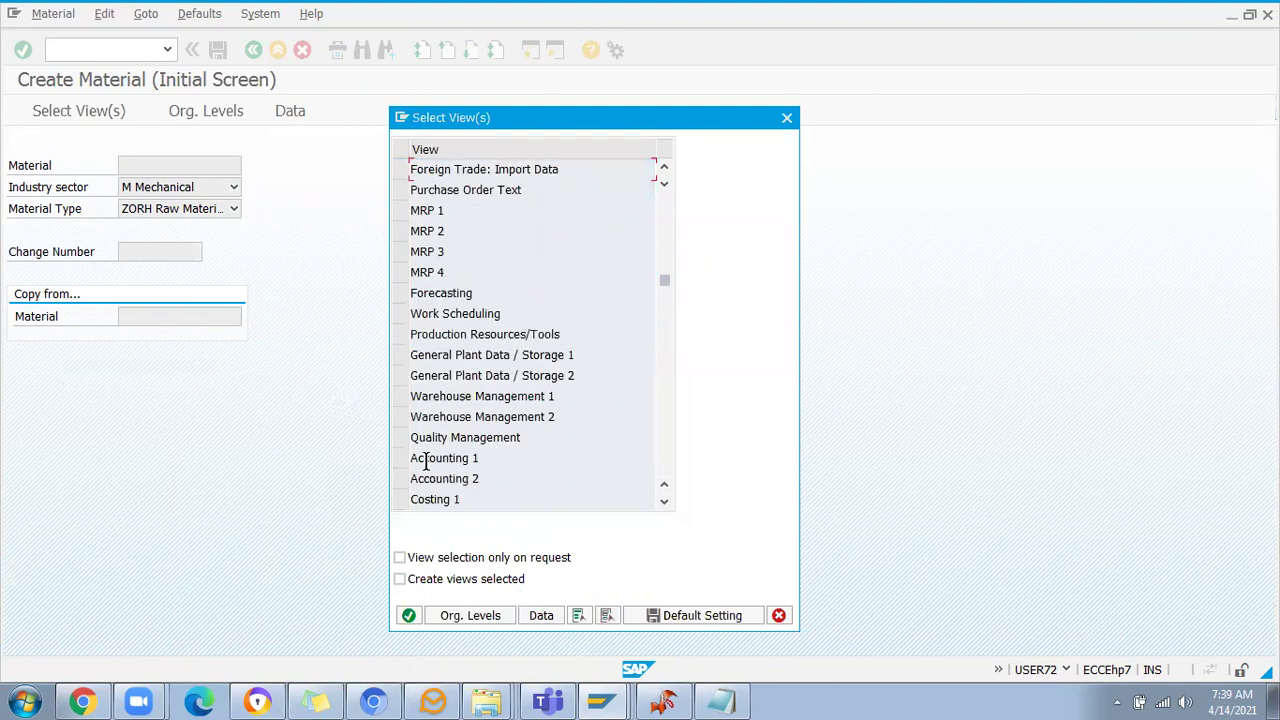
pyautogui.click(399, 458)
pyautogui.press('Return')
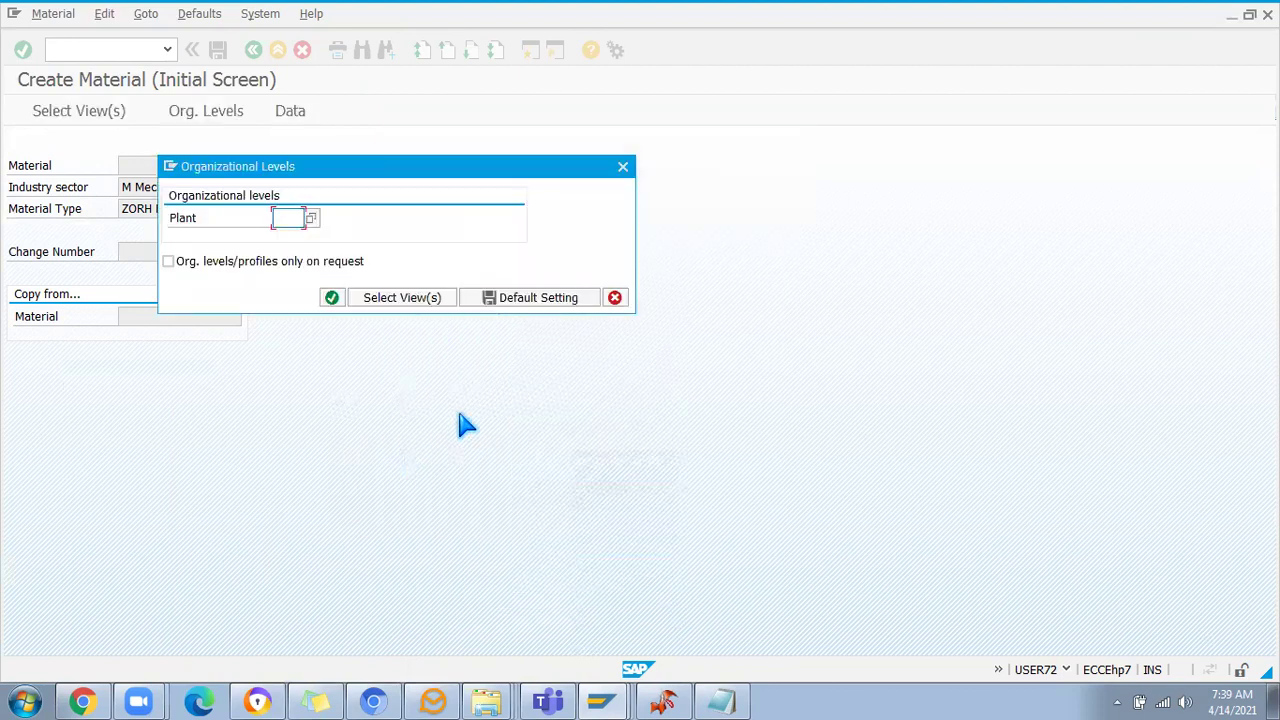
pyautogui.click(288, 218)
pyautogui.click(294, 240)
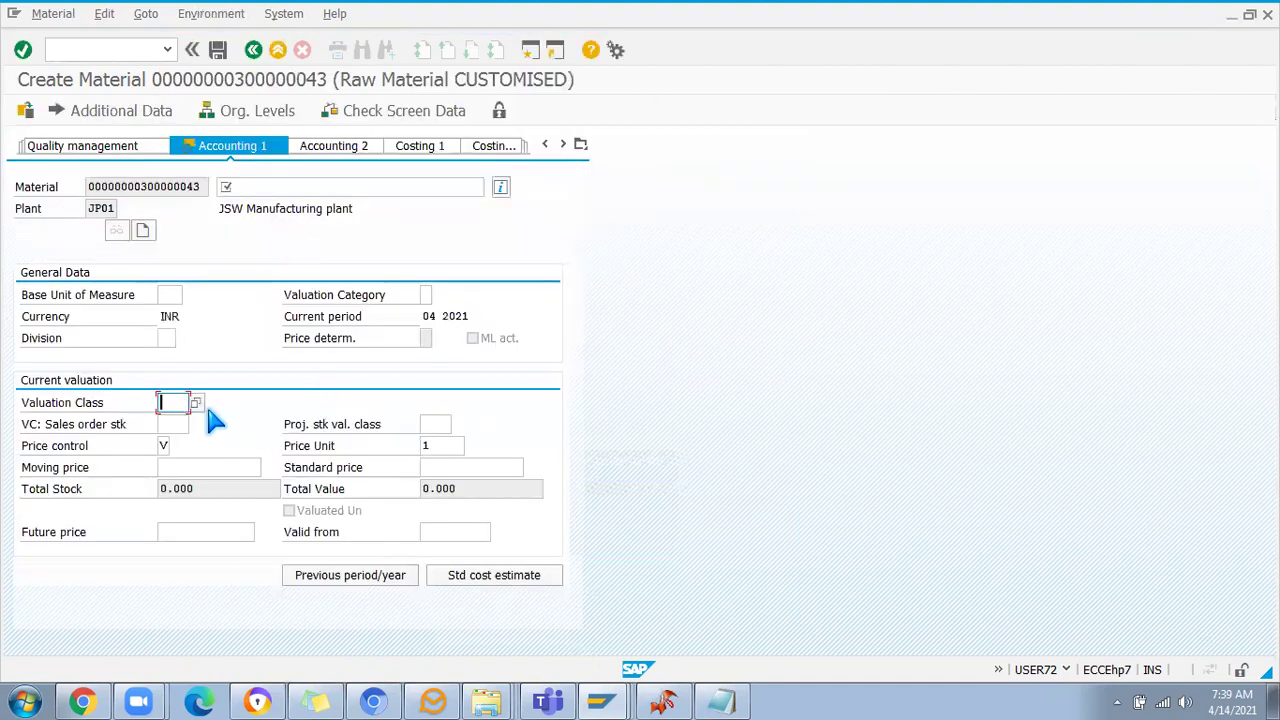
# Look up the valuation classes available for the new material and read the details of the resulting message
pyautogui.click(196, 403)
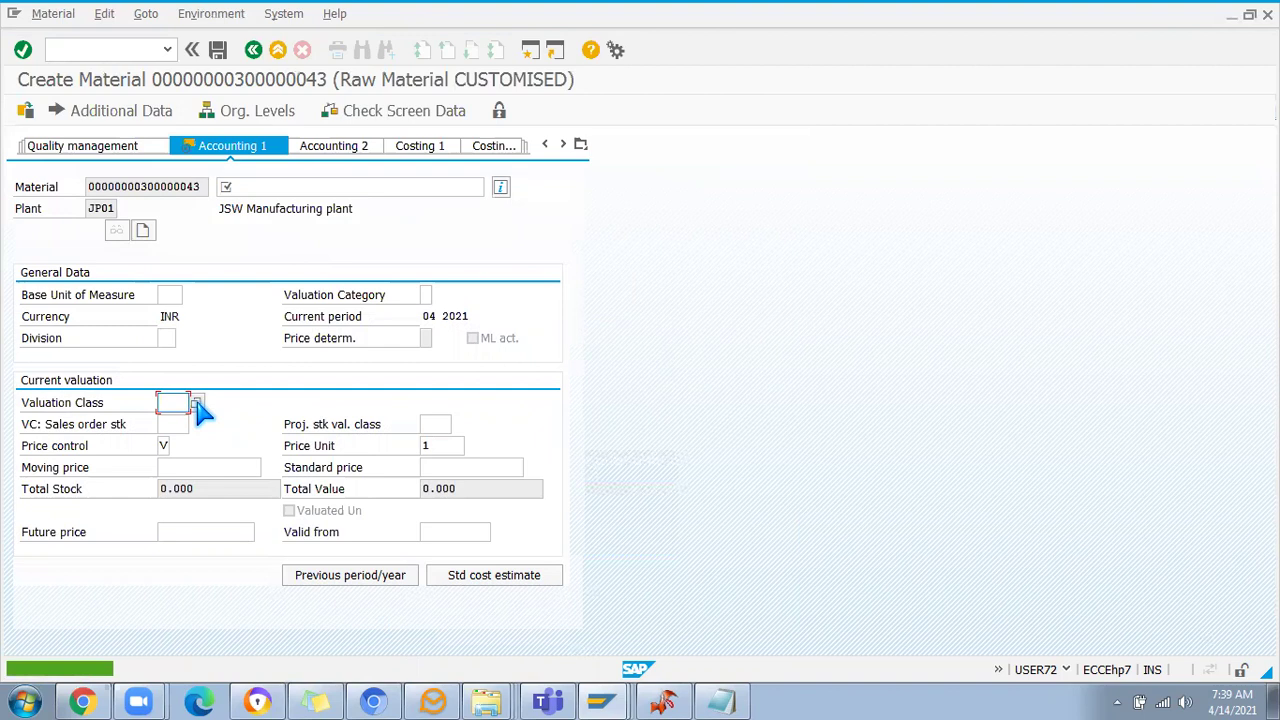
pyautogui.press('Return')
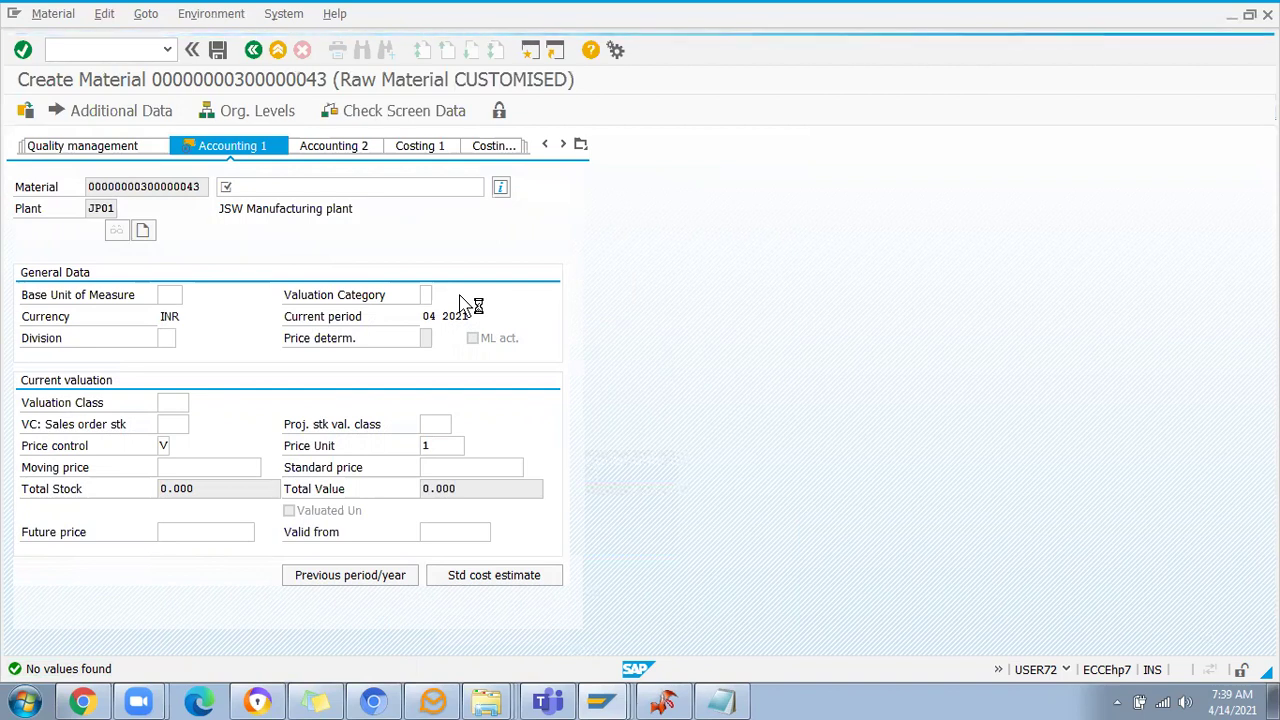
pyautogui.press('F1')
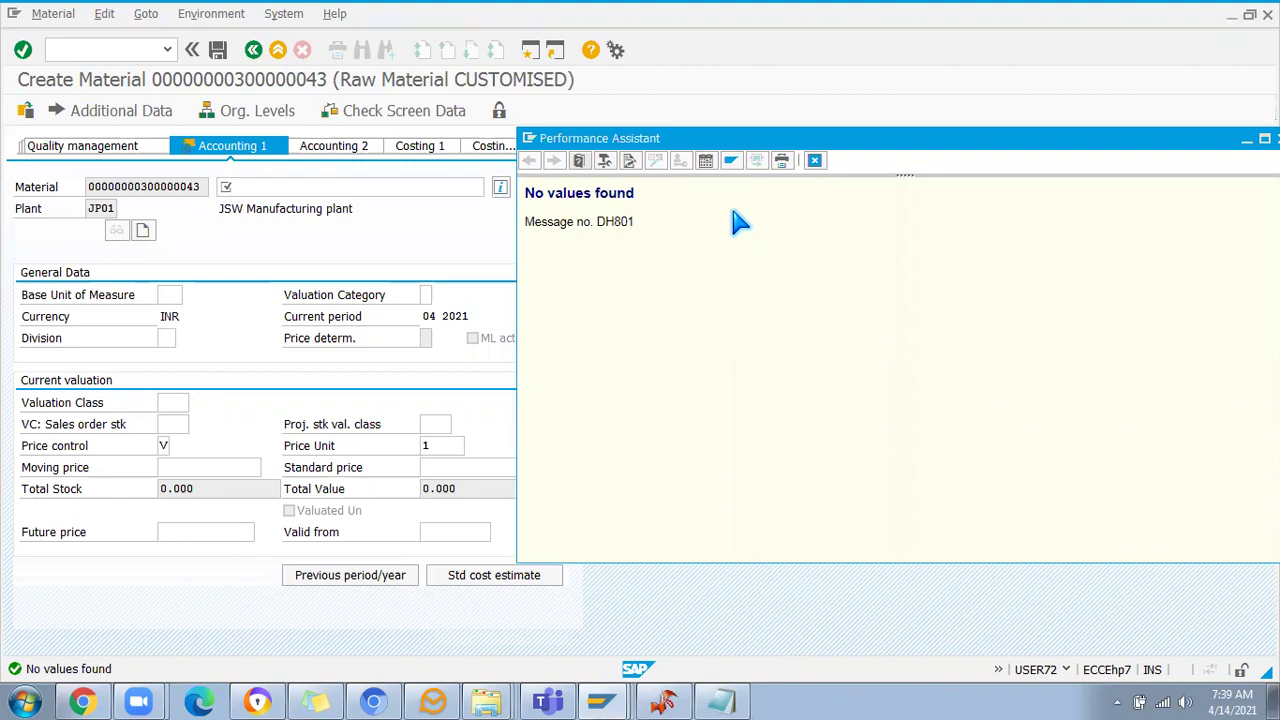
pyautogui.click(814, 160)
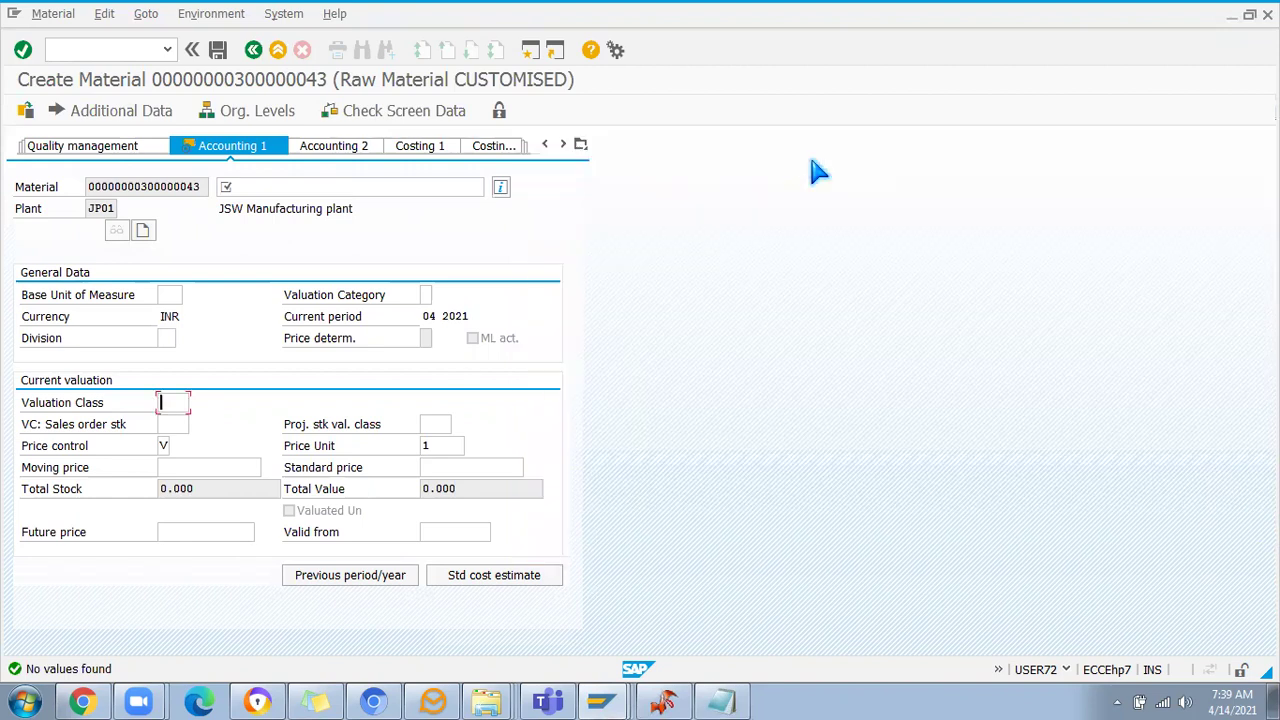
pyautogui.click(169, 406)
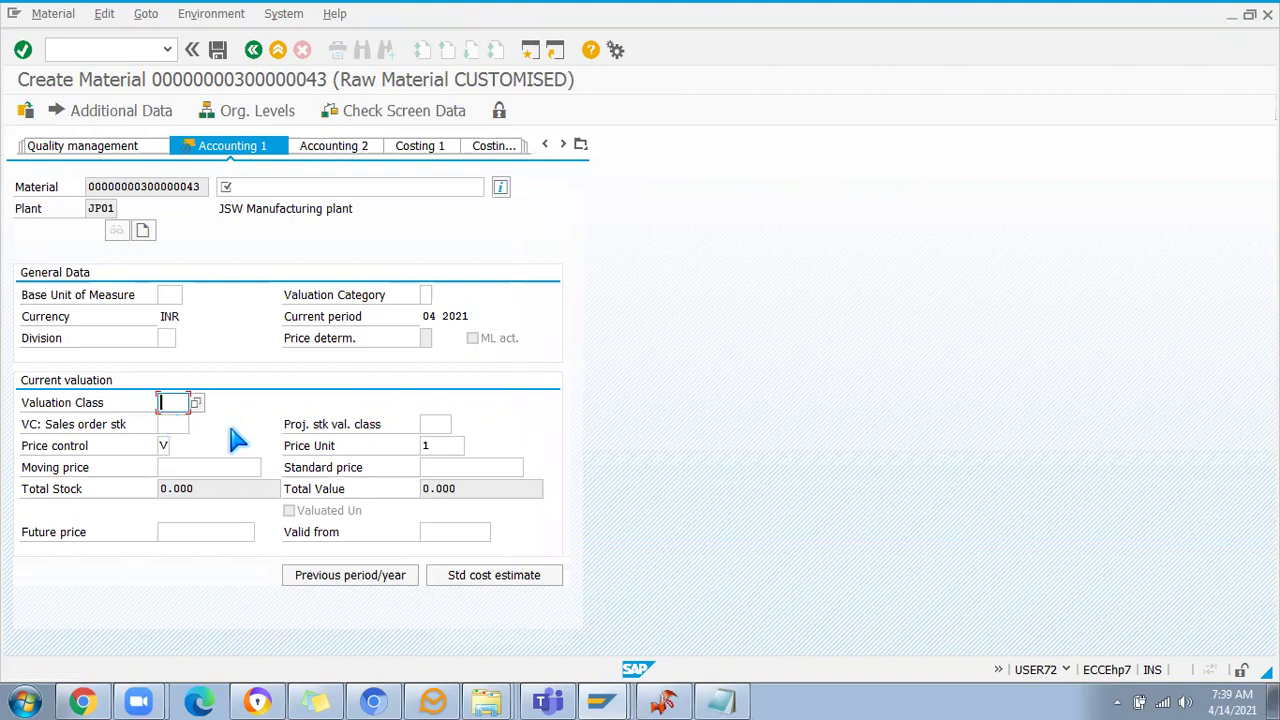
# Leave the unfinished material creation without saving and return to the SAP Easy Access screen
pyautogui.click(67, 48)
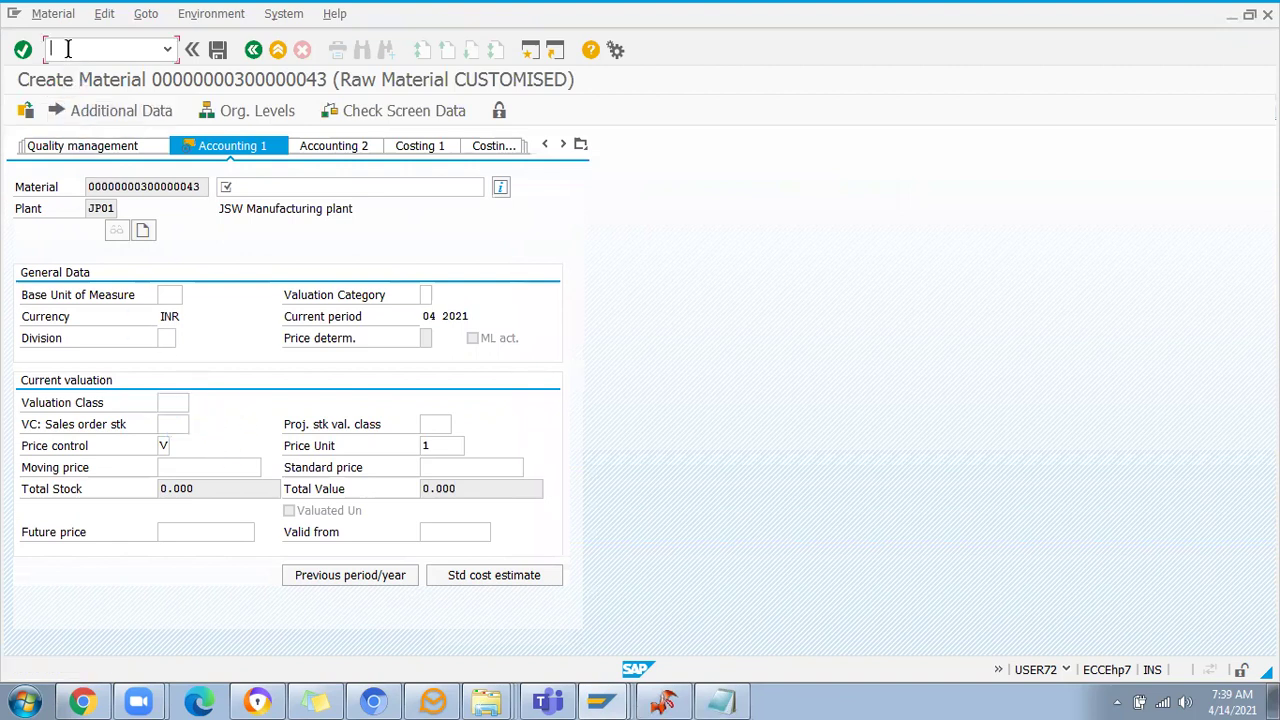
pyautogui.write('/n')
pyautogui.press('Return')
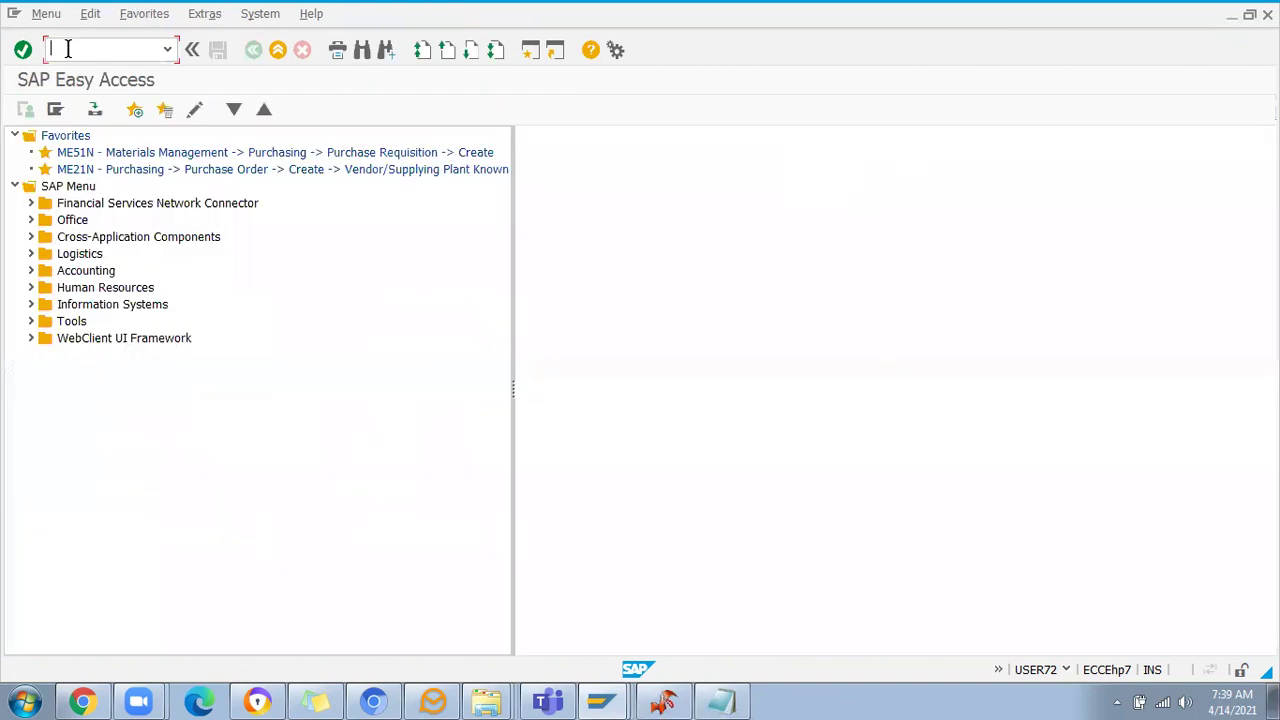
# Switch to the Account Category Reference session and start new entries in the valuation class maintenance view
pyautogui.hotkey('alt', 'Tab')
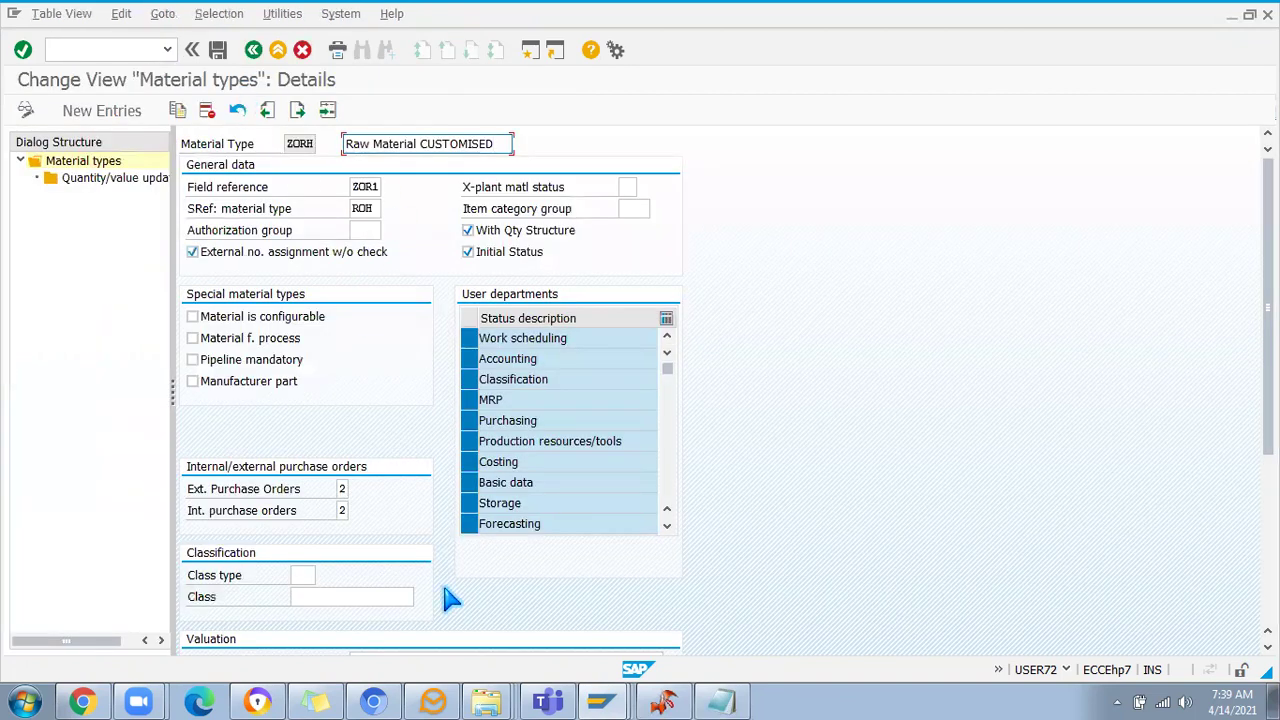
pyautogui.moveTo(602, 702)
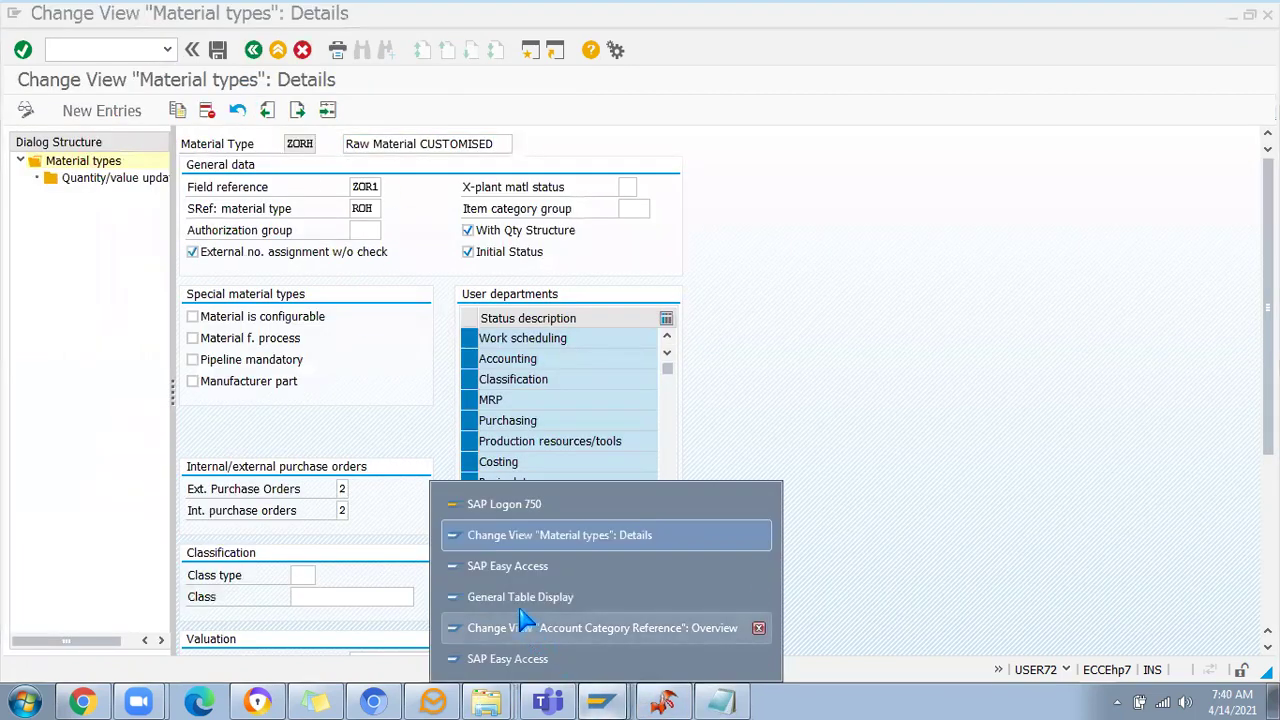
pyautogui.click(522, 626)
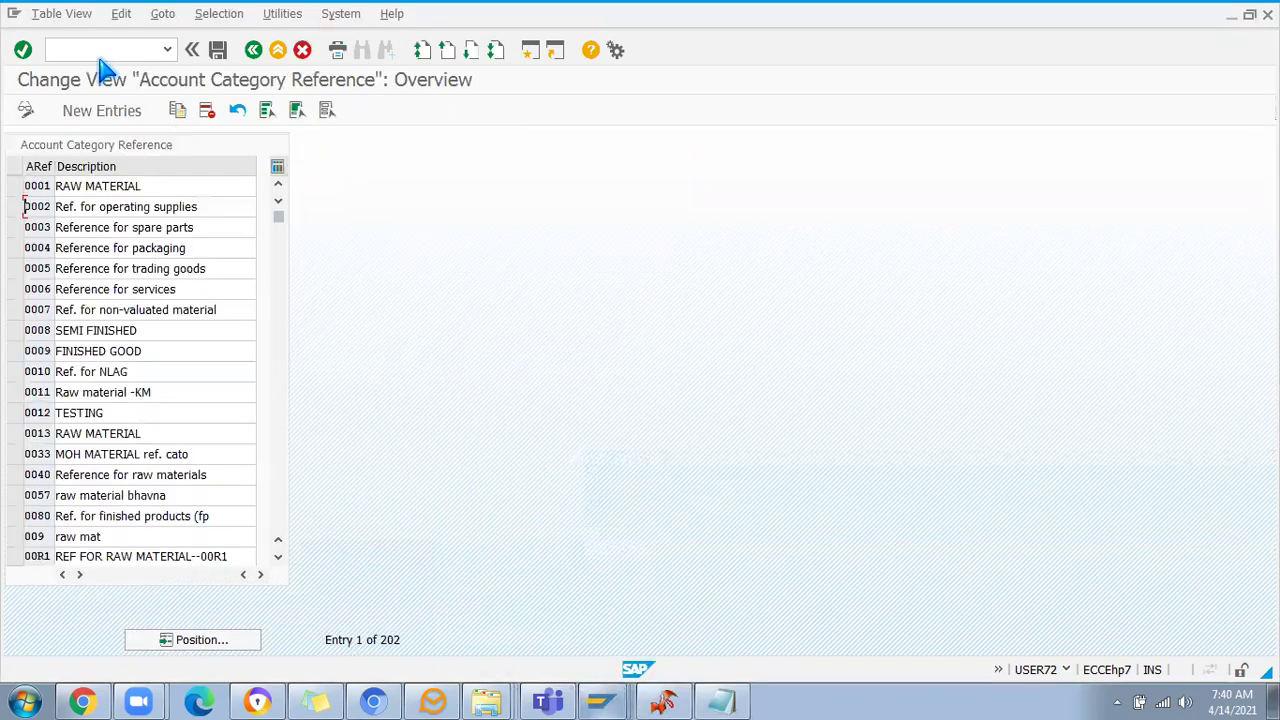
pyautogui.click(254, 51)
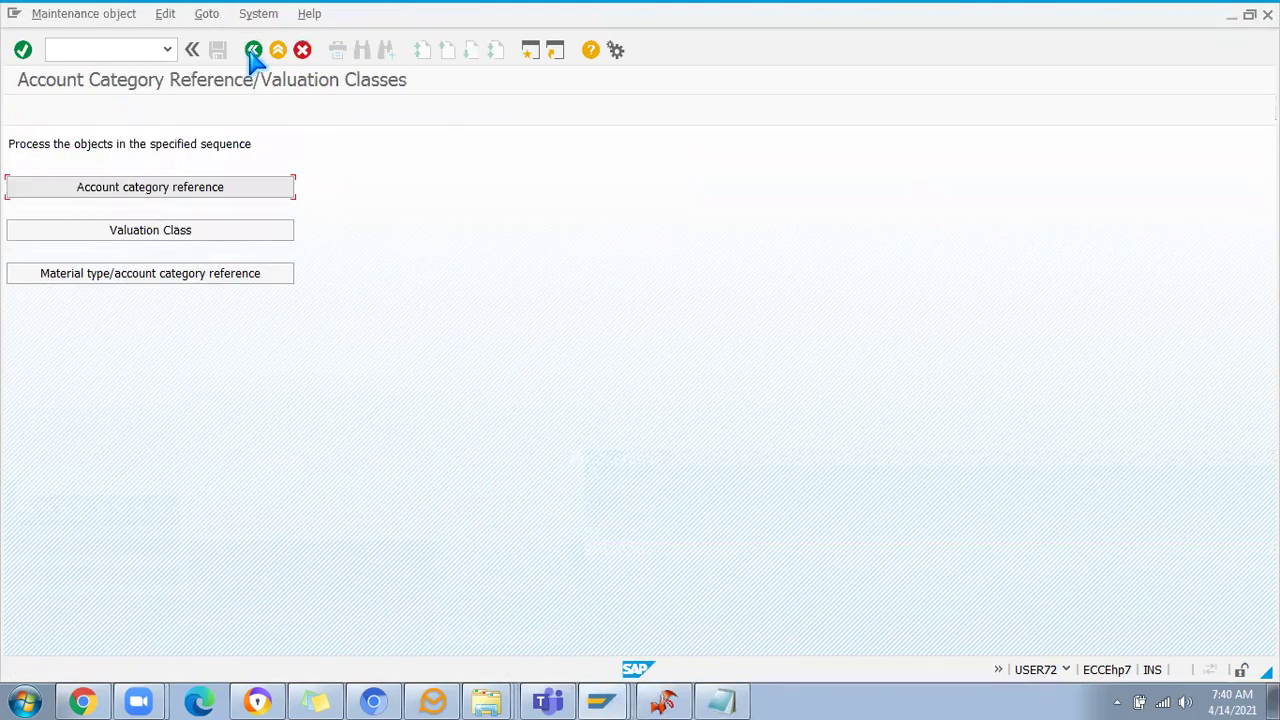
pyautogui.click(180, 236)
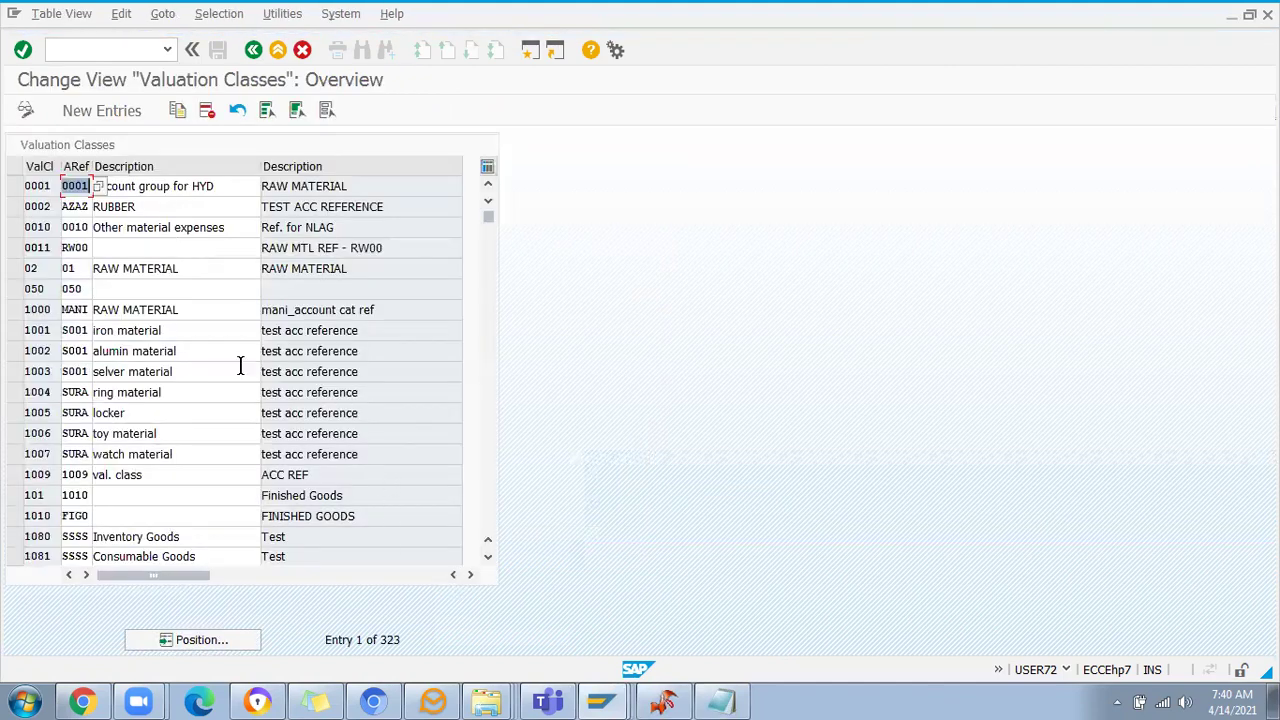
pyautogui.click(118, 118)
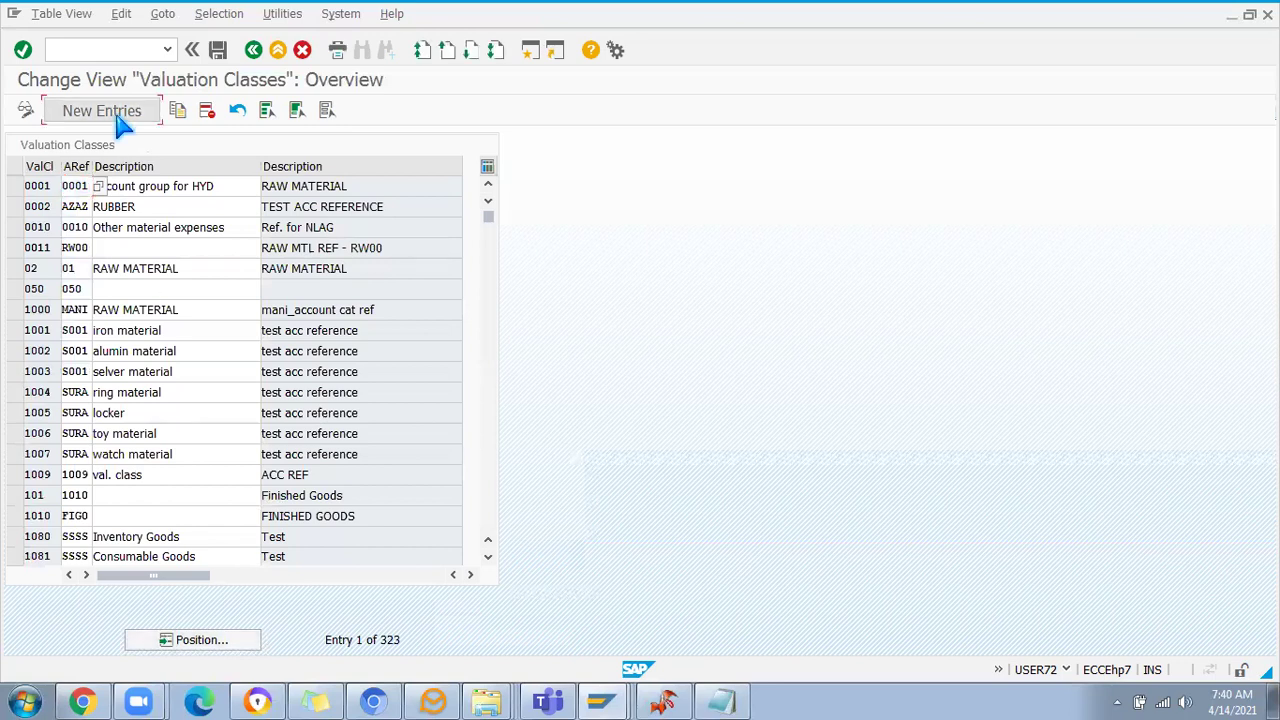
# Check the valuation class in the Notepad notes and enter valuation class 3800 with account category reference ZORH
pyautogui.click(724, 702)
pyautogui.doubleClick(758, 168)
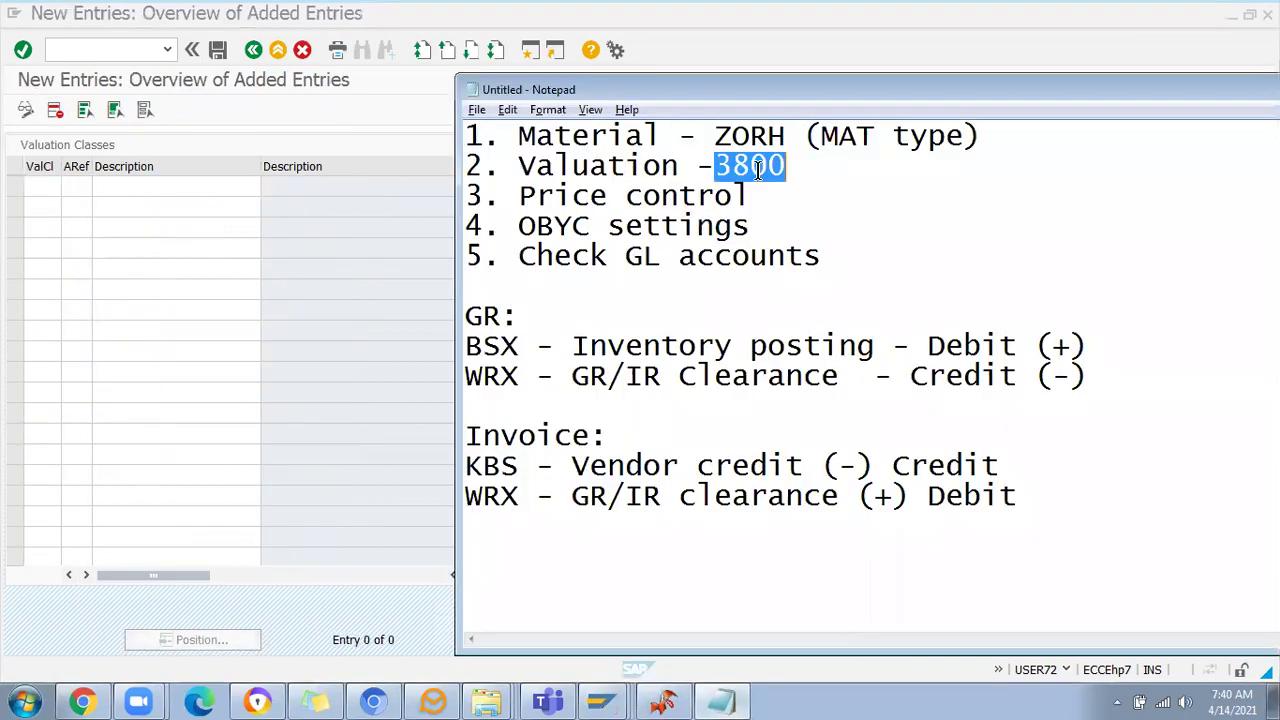
pyautogui.click(28, 184)
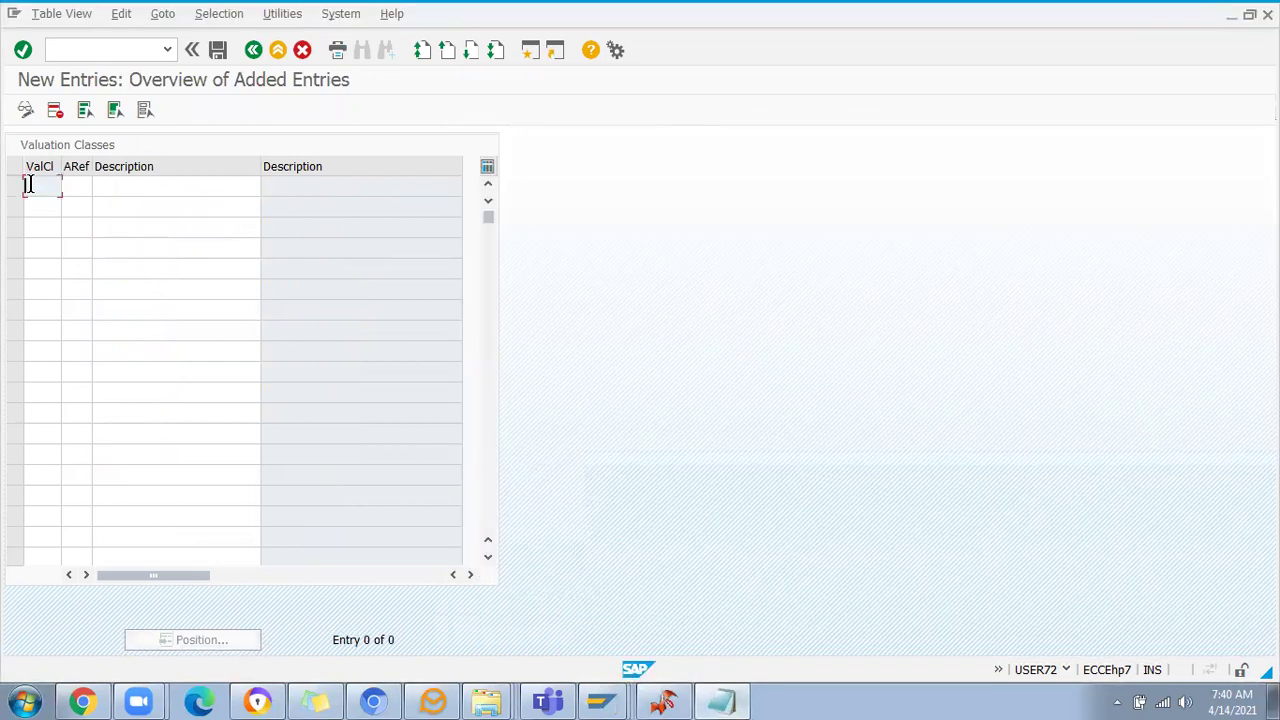
pyautogui.click(75, 187)
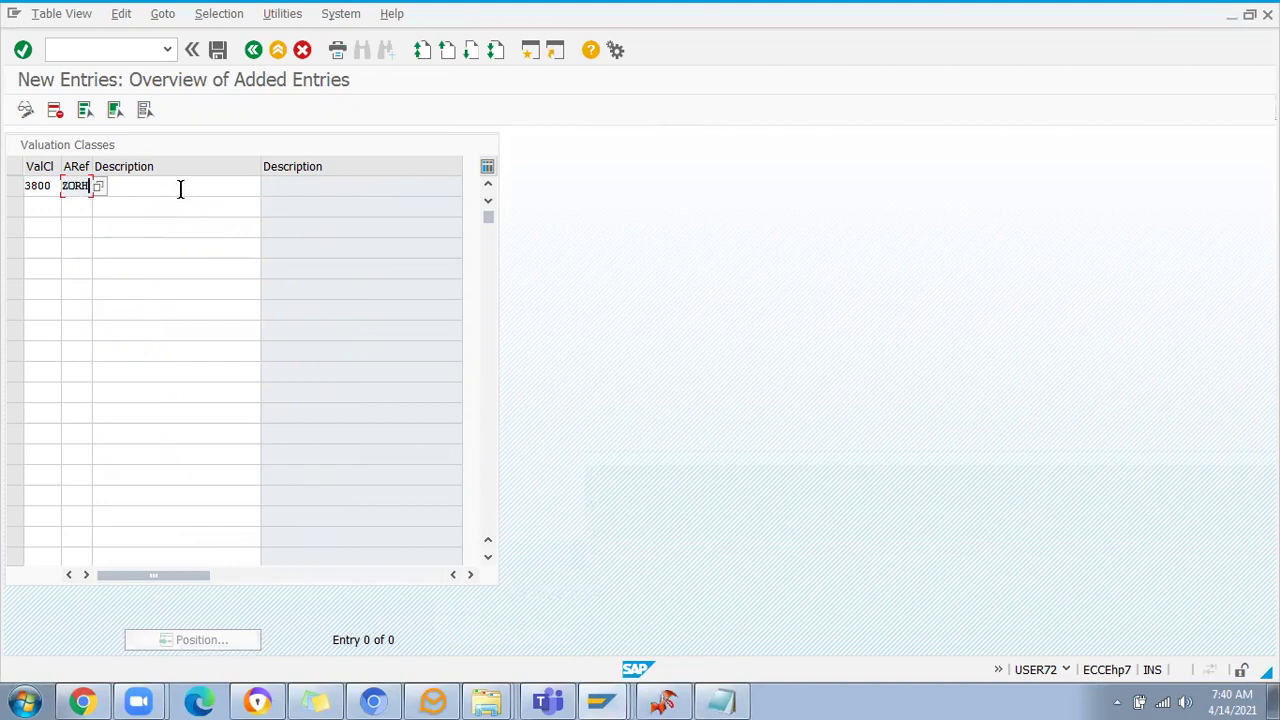
pyautogui.press('Return')
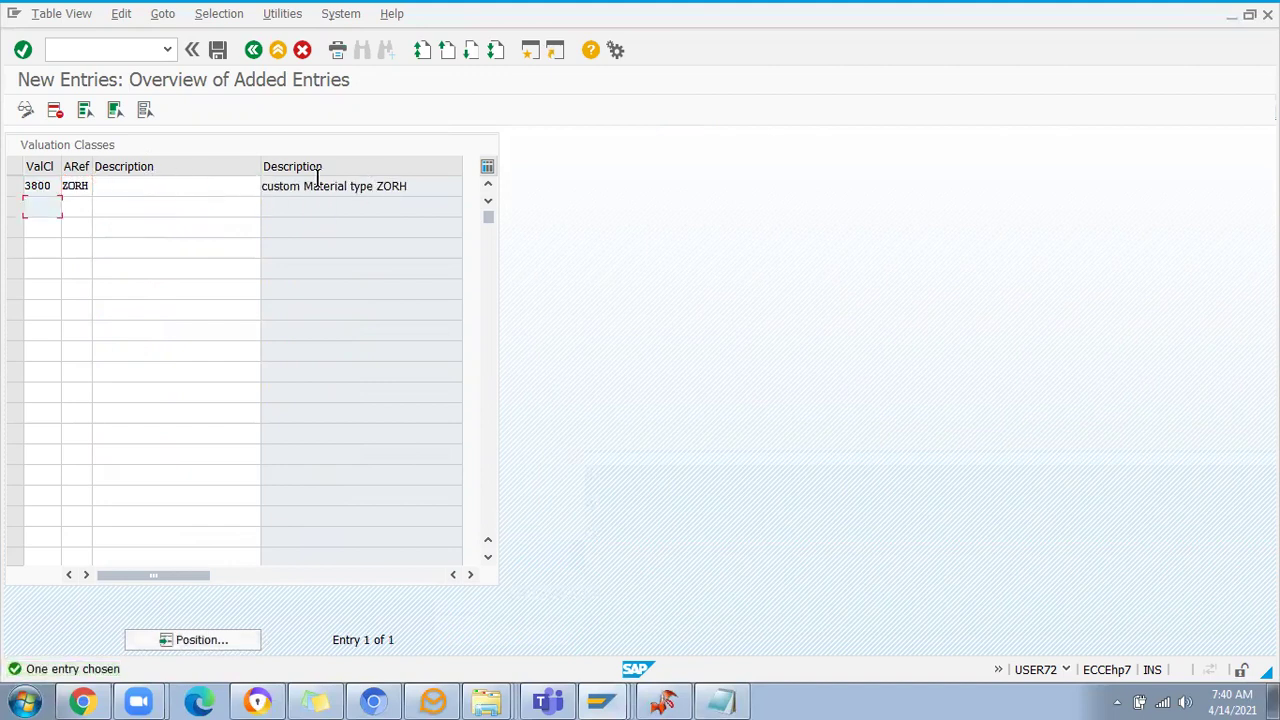
# Describe valuation class 3800 as "Custom ValCL for ZORH", reusing the account reference's description, and save the entry
pyautogui.moveTo(418, 191); pyautogui.dragTo(232, 187)
pyautogui.hotkey('ctrl', 'c')
pyautogui.click(171, 186)
pyautogui.moveTo(449, 203); pyautogui.dragTo(145, 189)
pyautogui.click(145, 188)
pyautogui.hotkey('ctrl', 'v')
pyautogui.press('Home')
pyautogui.press('Delete')
pyautogui.write('C')
pyautogui.moveTo(204, 186); pyautogui.dragTo(127, 188)
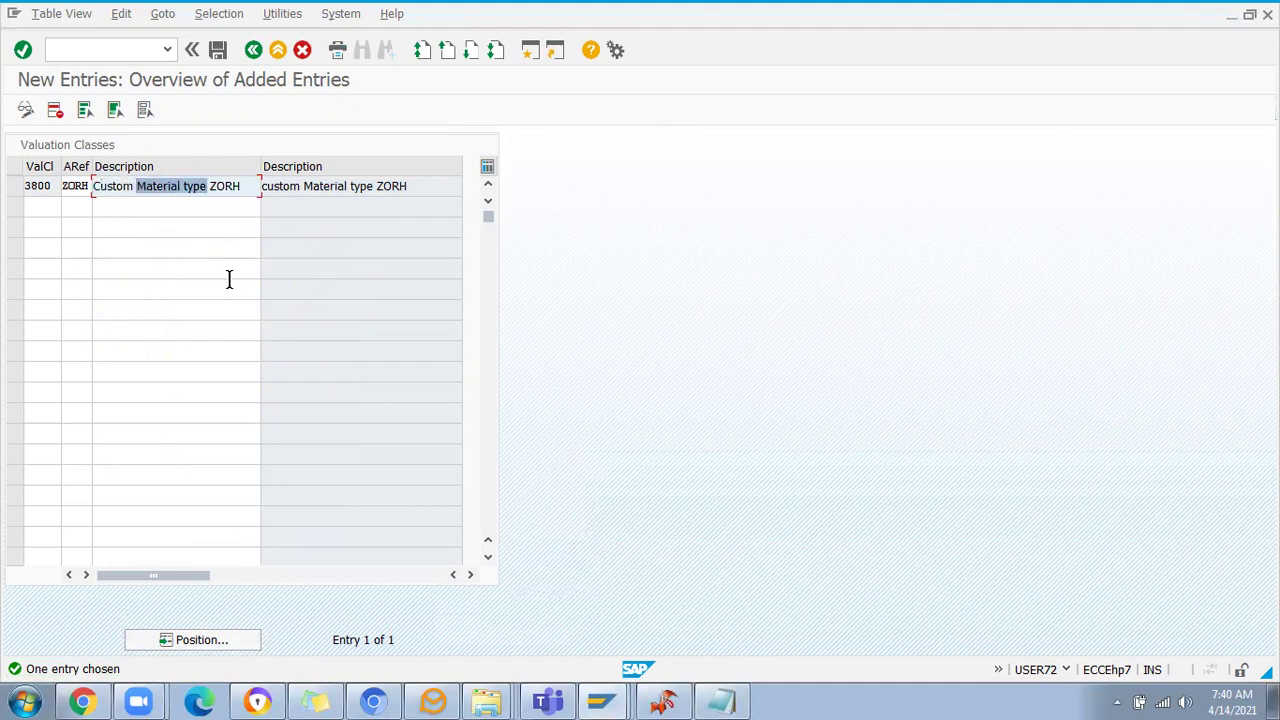
pyautogui.write('ValCL')
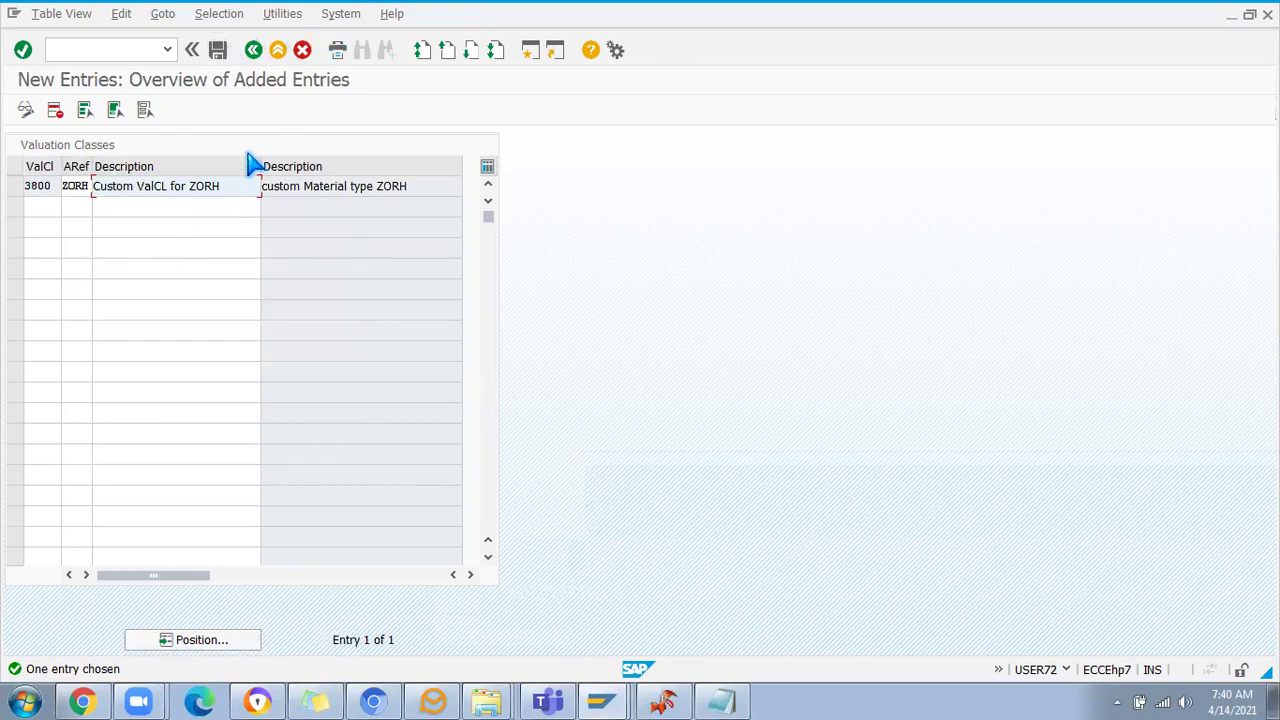
pyautogui.click(210, 319)
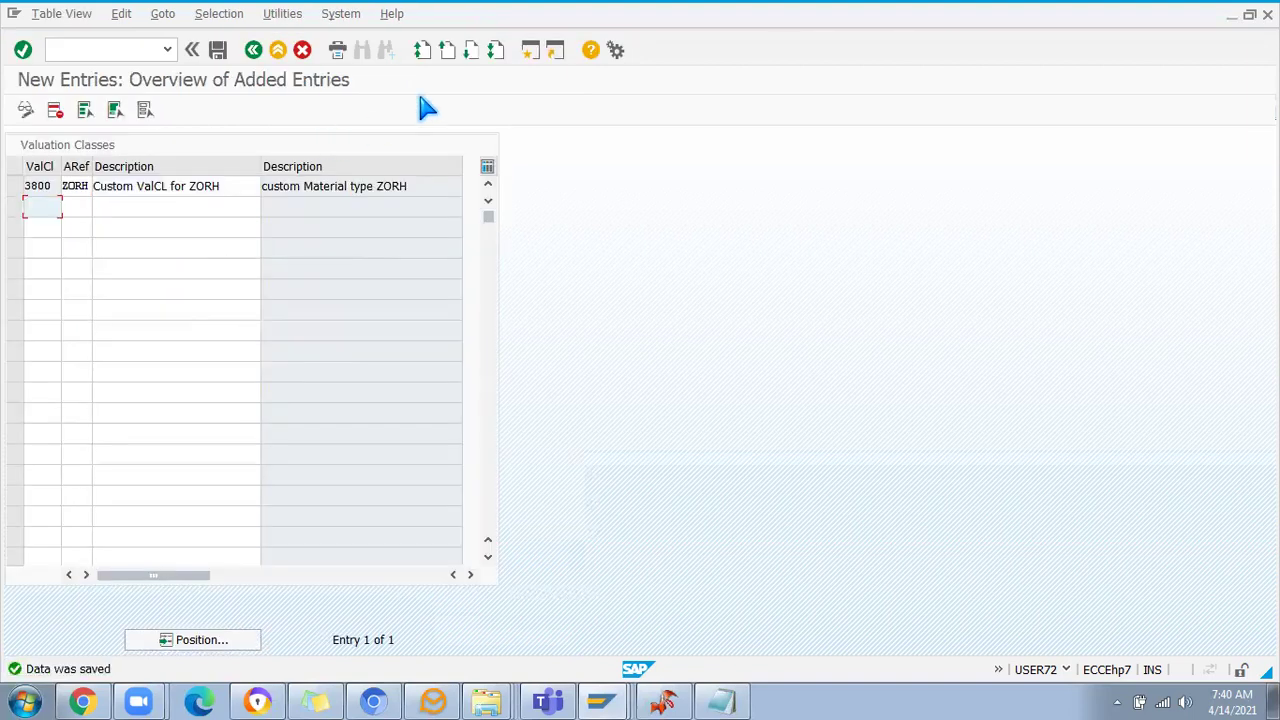
# Run transaction mm01 in a separate session and start another Mechanical material of type ZORH without a material number
pyautogui.click(83, 53)
pyautogui.write('/n')
pyautogui.press('Return')
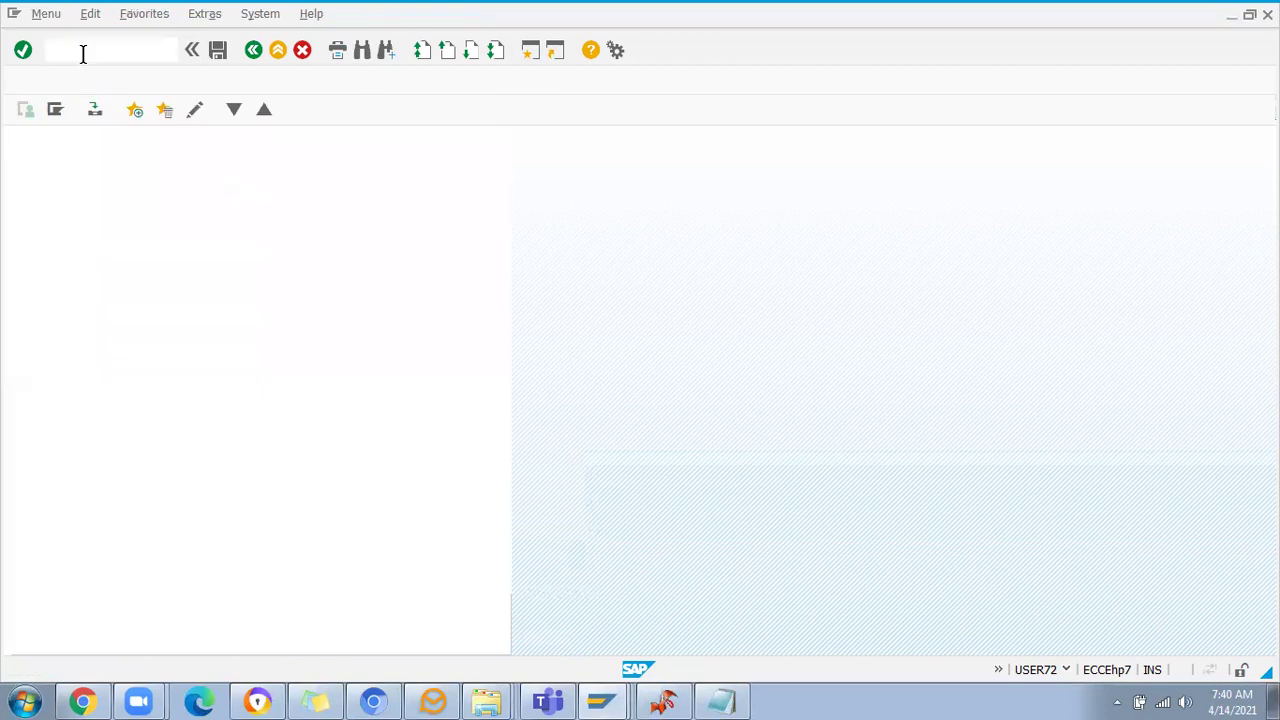
pyautogui.write('mm01')
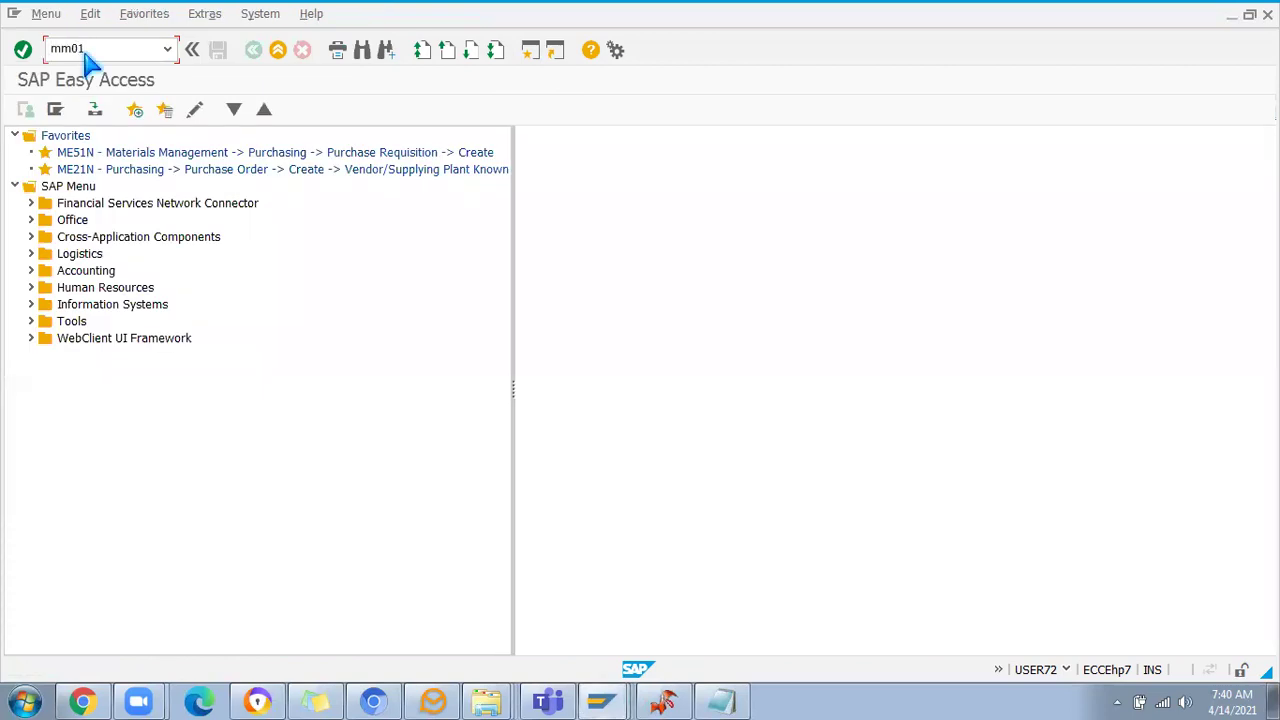
pyautogui.press('Return')
pyautogui.press('Return')
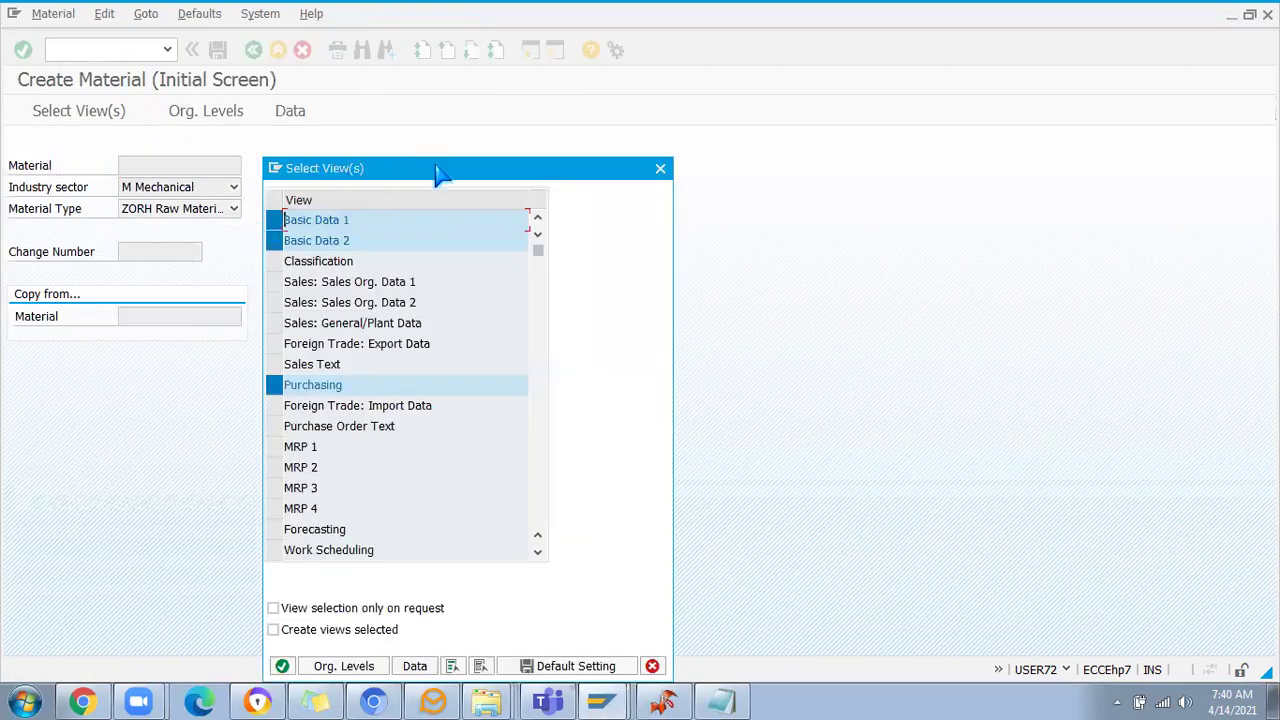
# Replace the default view selection with only Accounting 1 and enter plant JP01 for the material
pyautogui.moveTo(440, 174); pyautogui.dragTo(725, 88)
pyautogui.click(765, 580)
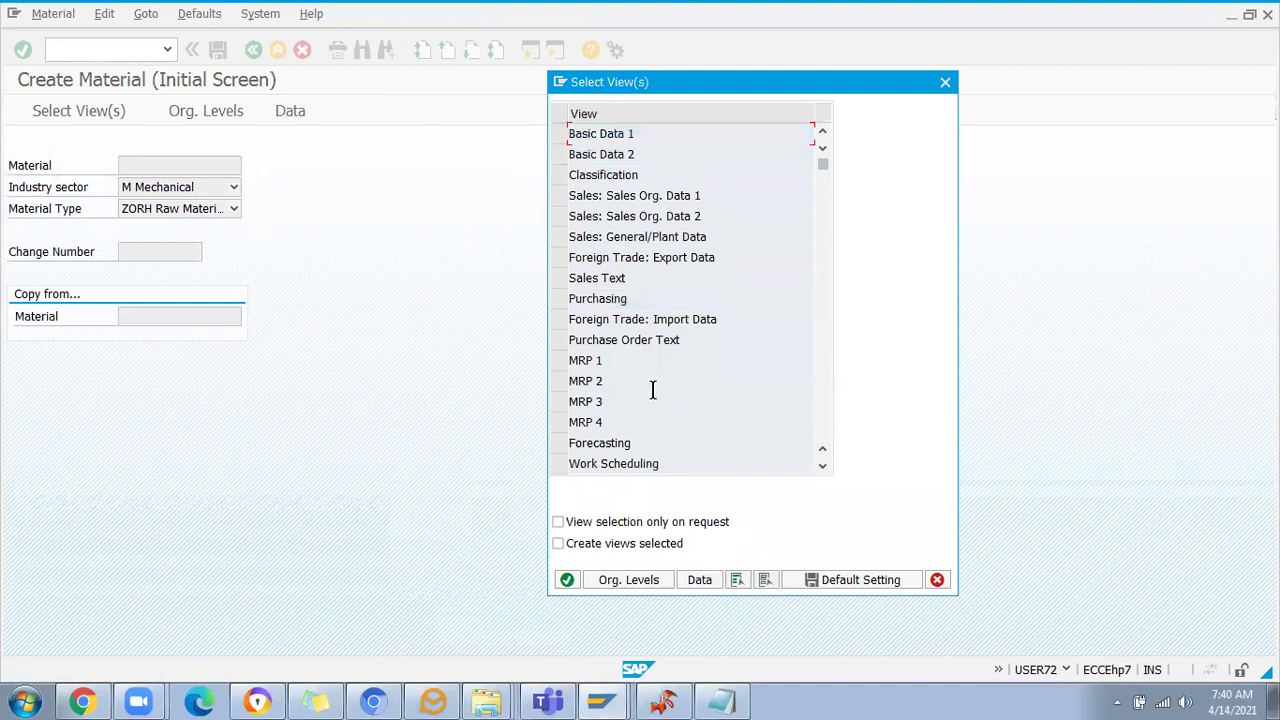
pyautogui.scroll(-3, 652, 400)
pyautogui.click(559, 422)
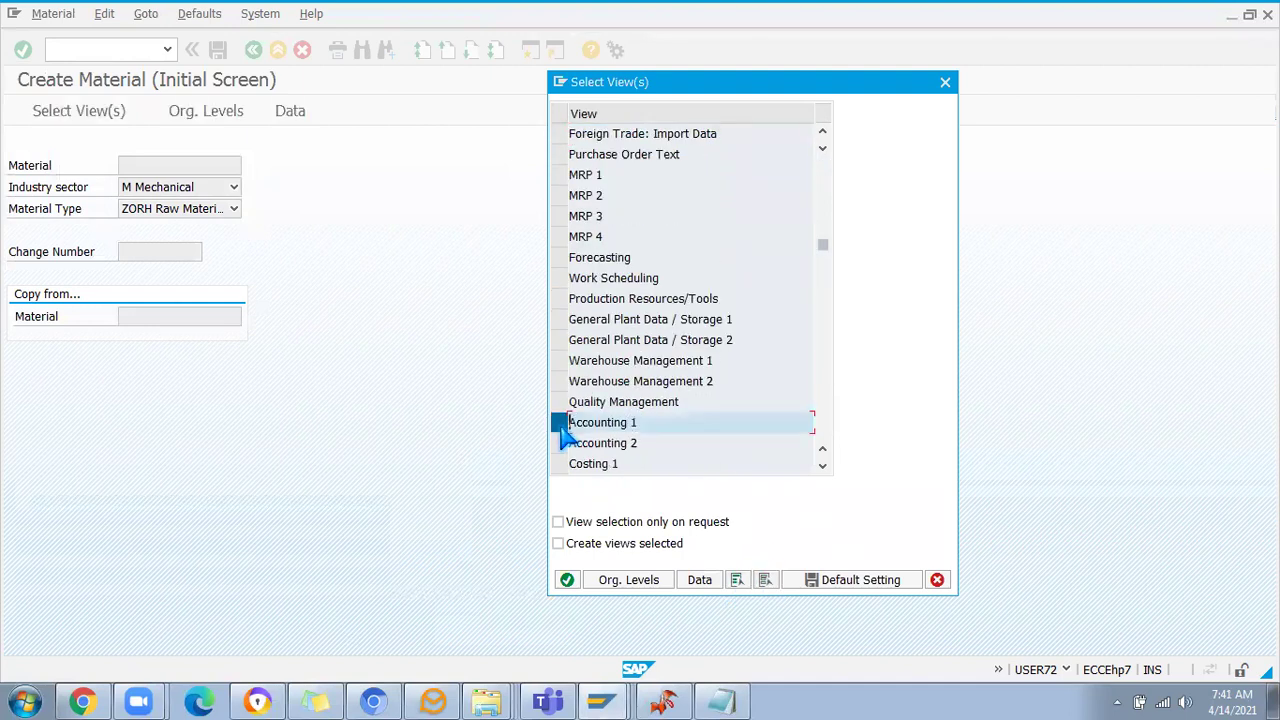
pyautogui.press('Return')
pyautogui.click(288, 217)
pyautogui.click(291, 240)
pyautogui.press('Return')
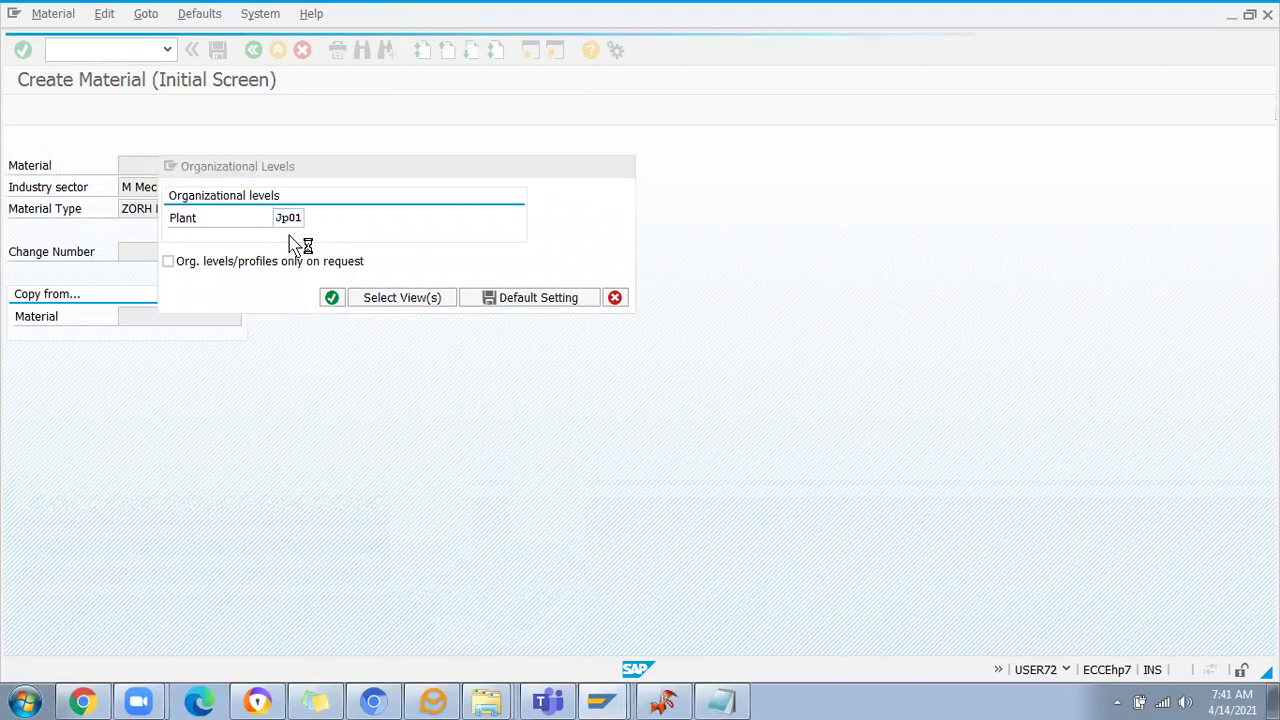
# Look up the valuation classes offered for the new ZORH material, widen the class column and close the list
pyautogui.click(170, 403)
pyautogui.click(194, 404)
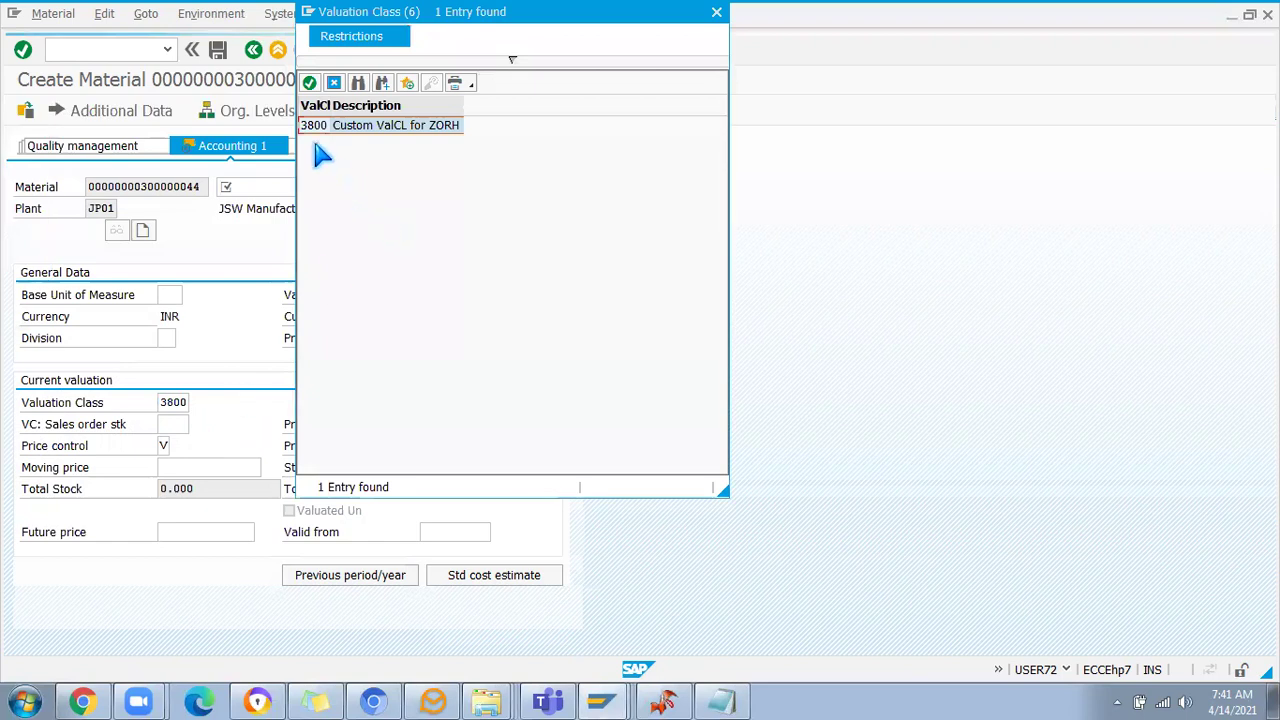
pyautogui.moveTo(333, 106); pyautogui.dragTo(410, 108)
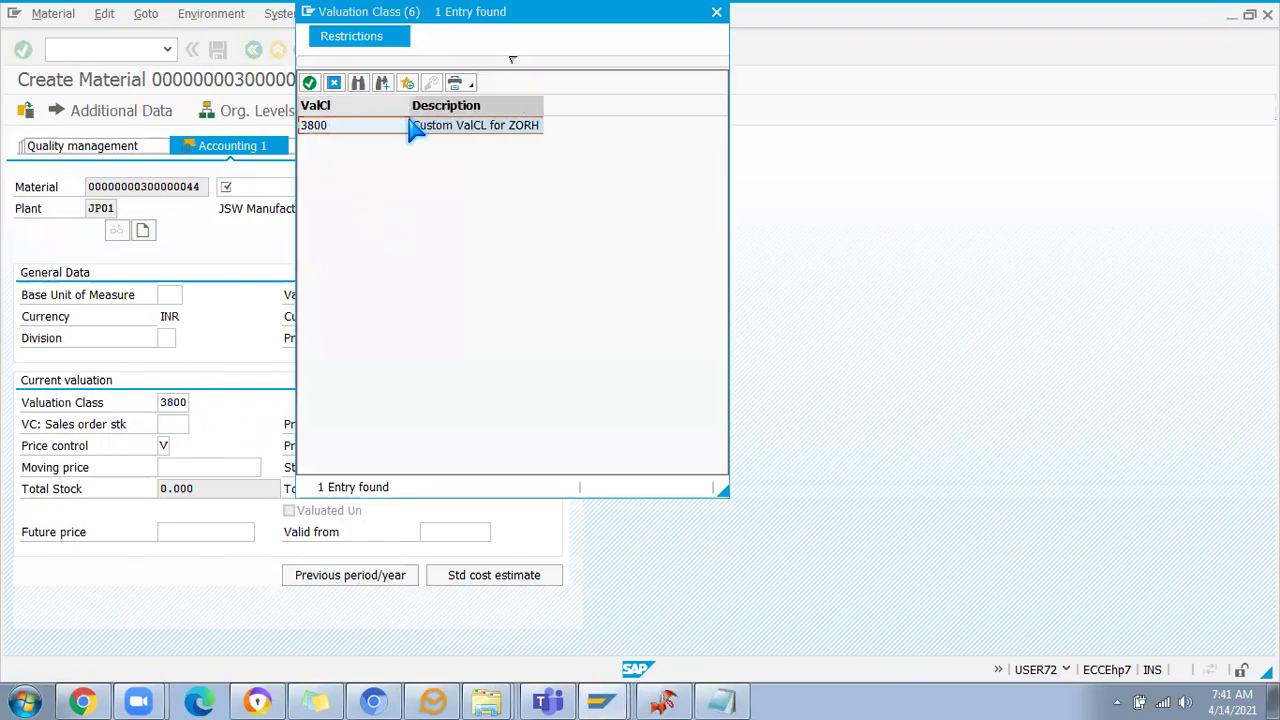
pyautogui.click(714, 12)
# Return to the valuation class session and go back to the Account Category Reference/Valuation Classes overview
pyautogui.hotkey('alt', 'Tab')
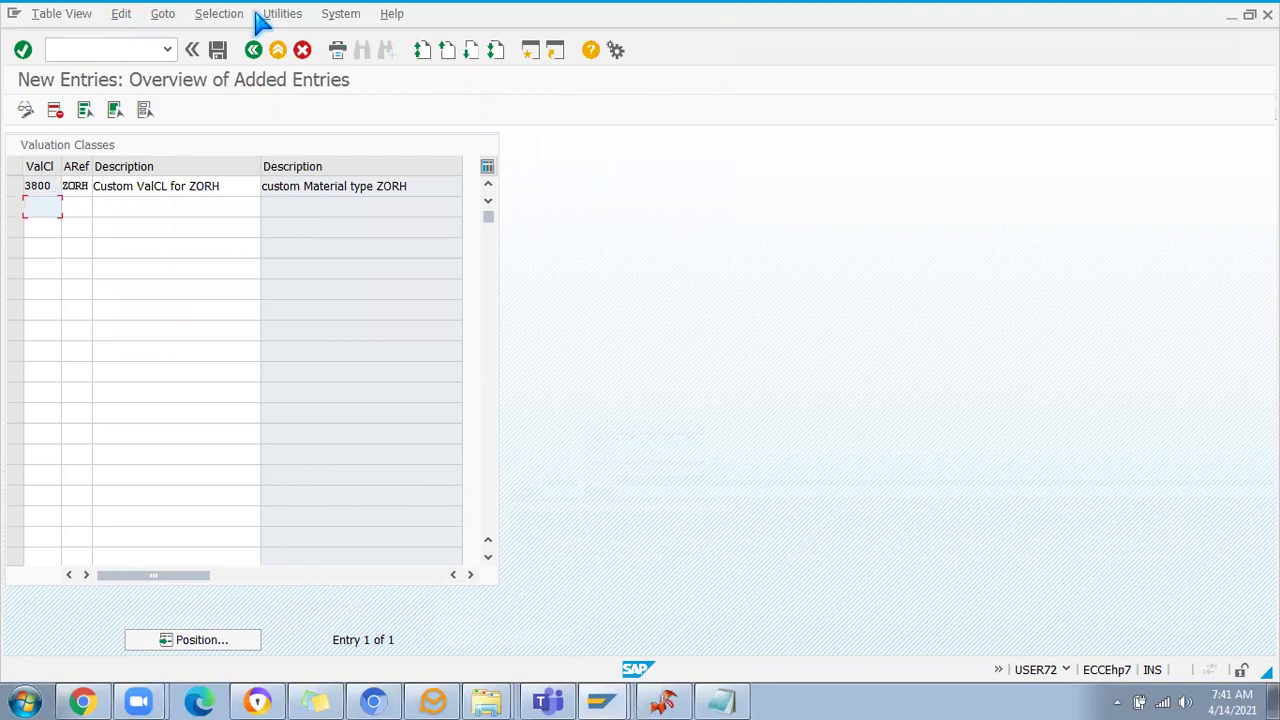
pyautogui.click(253, 50)
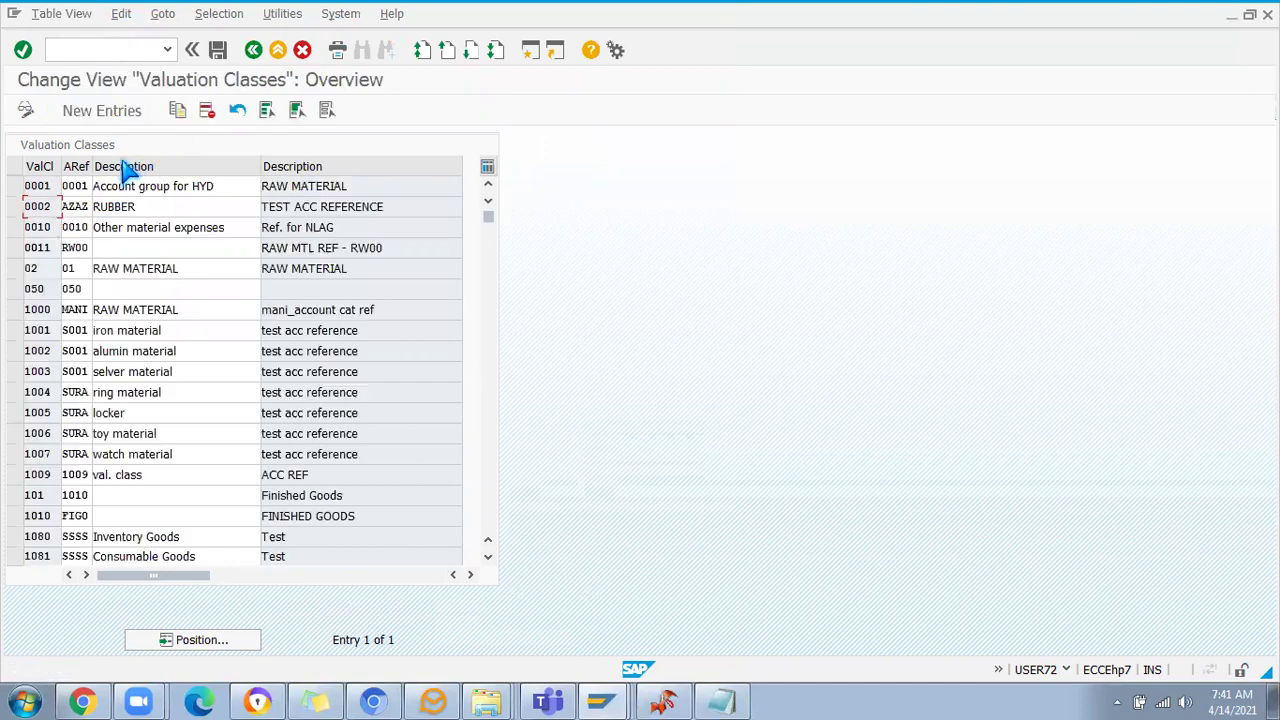
pyautogui.click(253, 51)
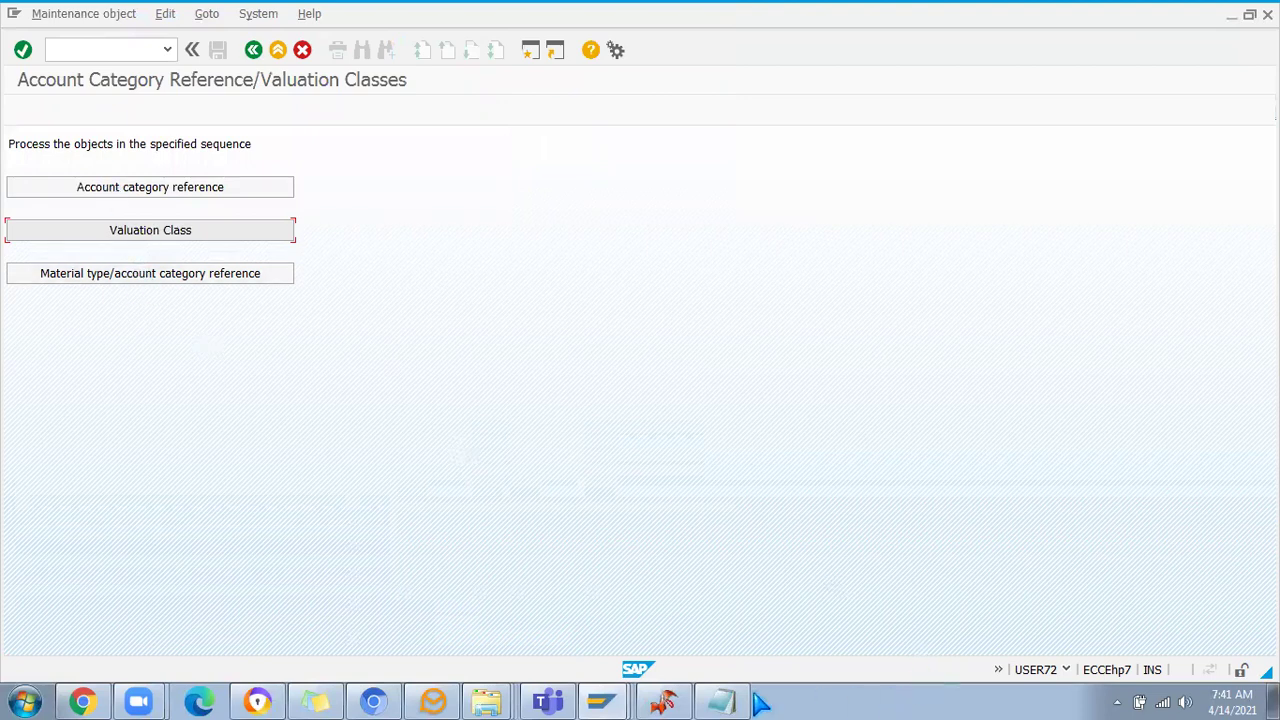
# Switch to the details of material type ZORH, set its account category reference to 0001 and save
pyautogui.click(602, 701)
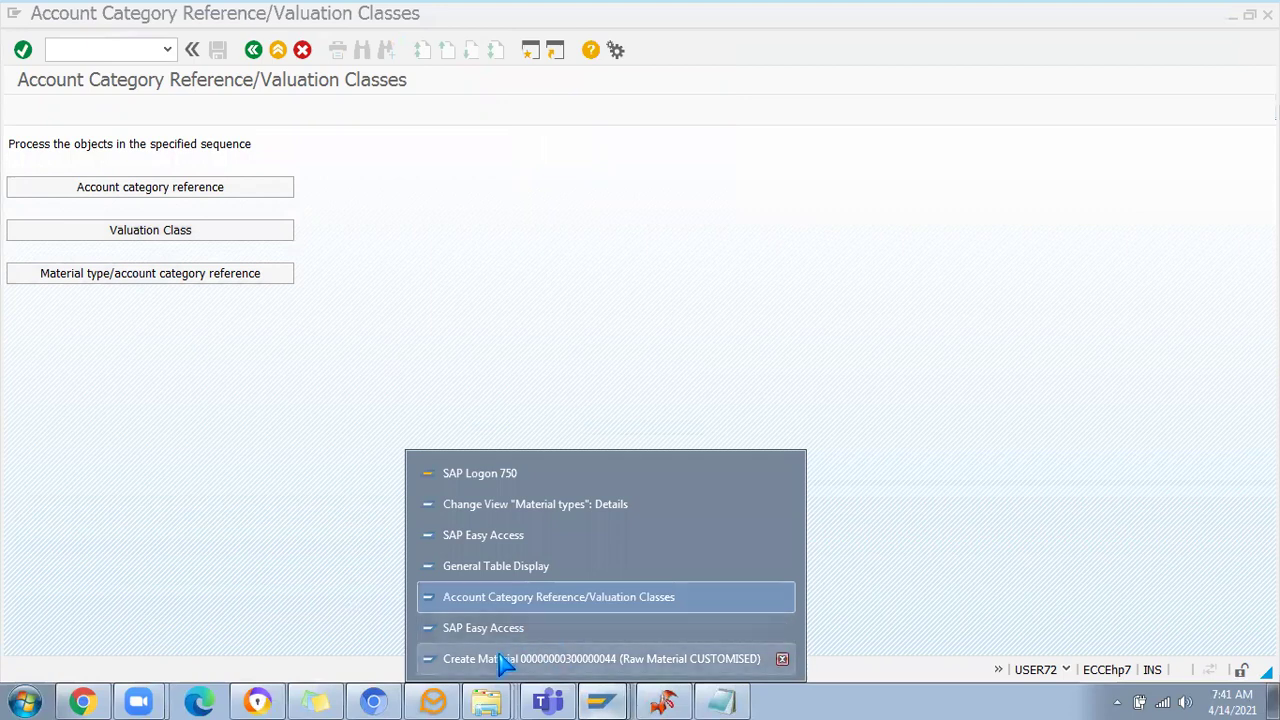
pyautogui.click(500, 510)
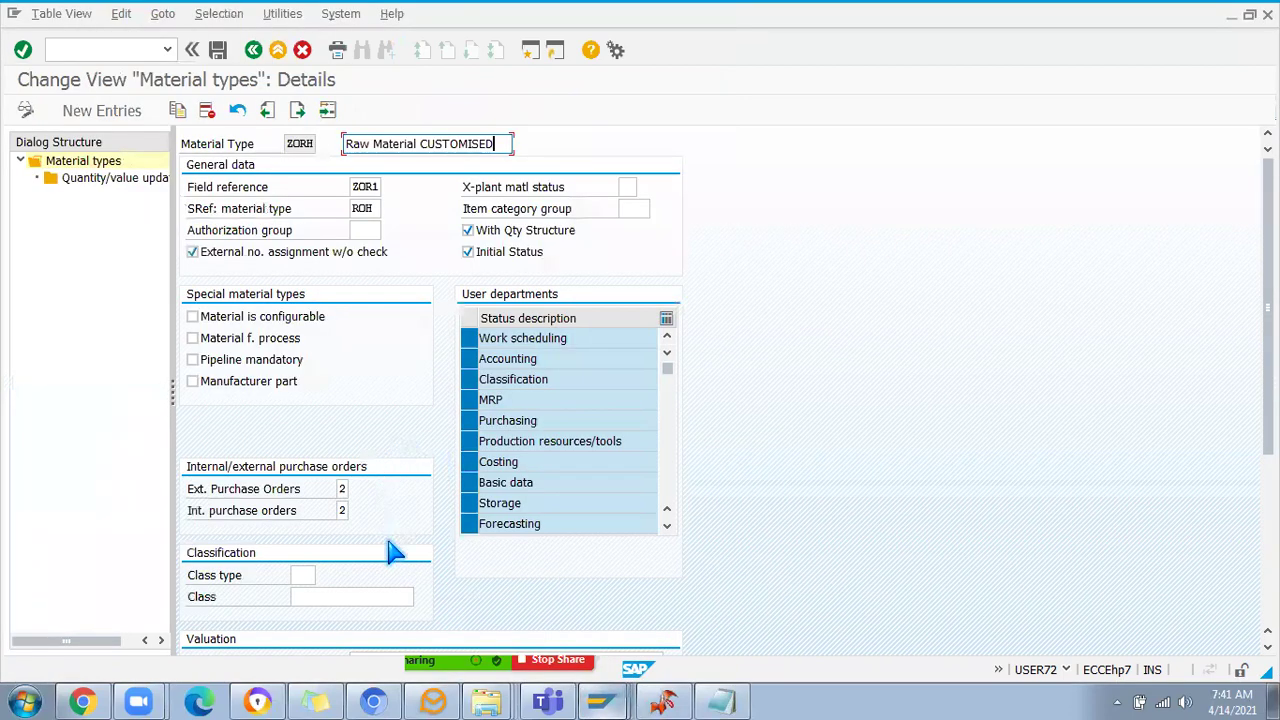
pyautogui.scroll(-3, 393, 552)
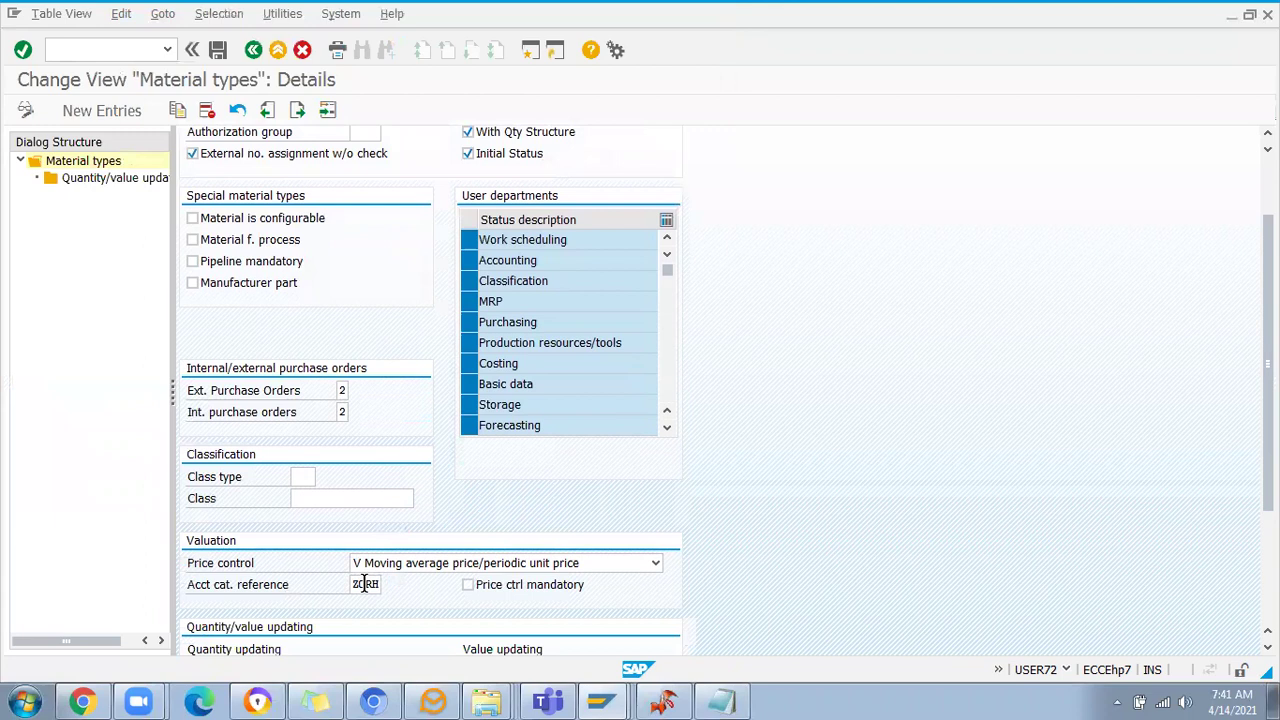
pyautogui.click(364, 585)
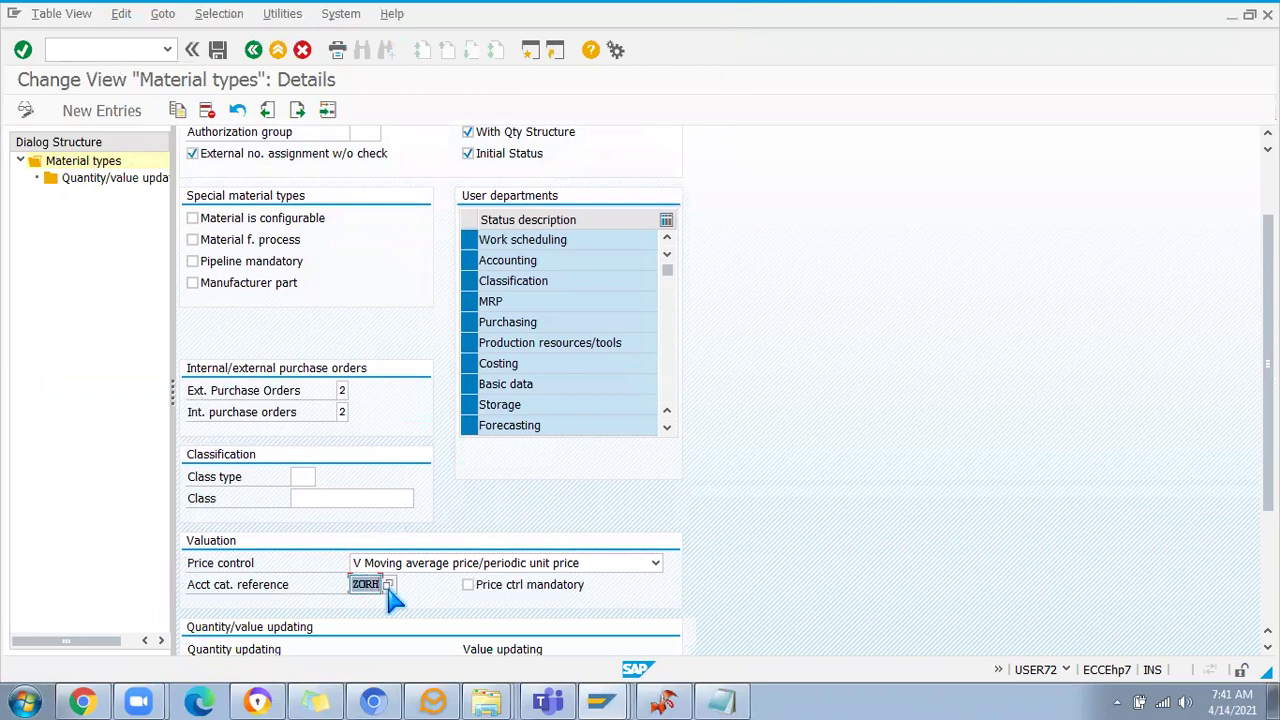
pyautogui.write('000')
pyautogui.write('1')
pyautogui.press('Return')
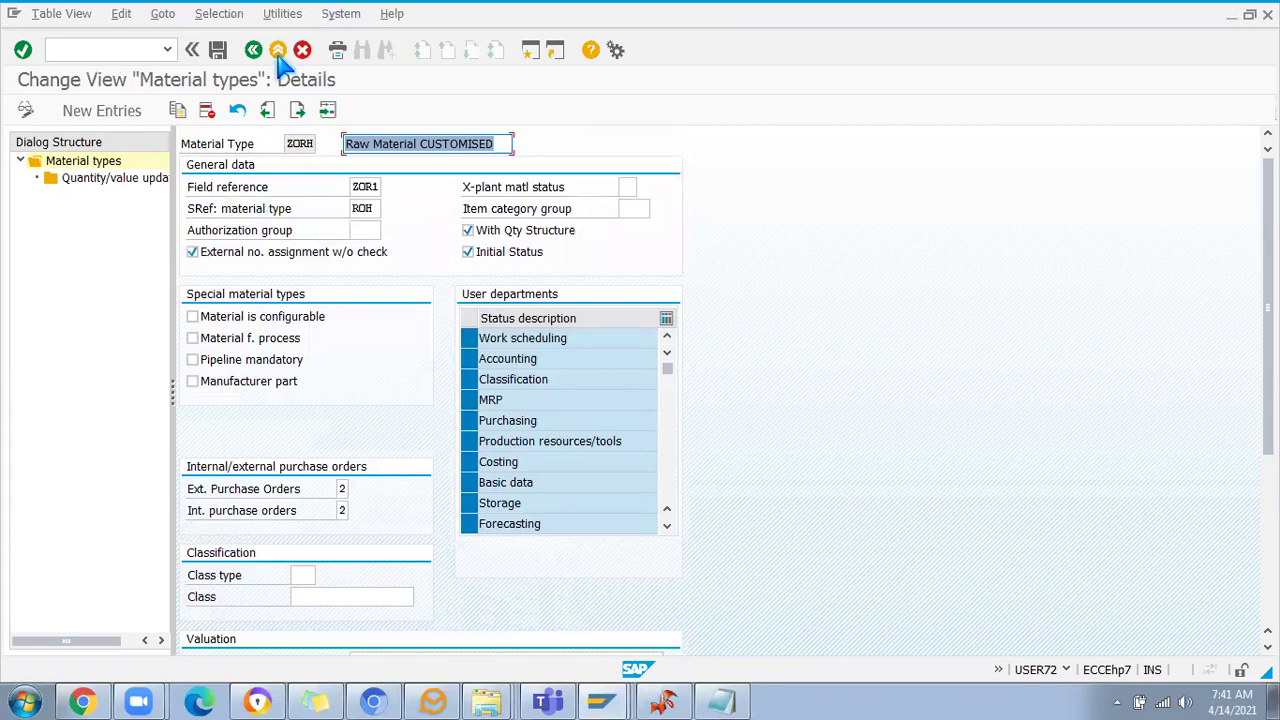
pyautogui.click(217, 49)
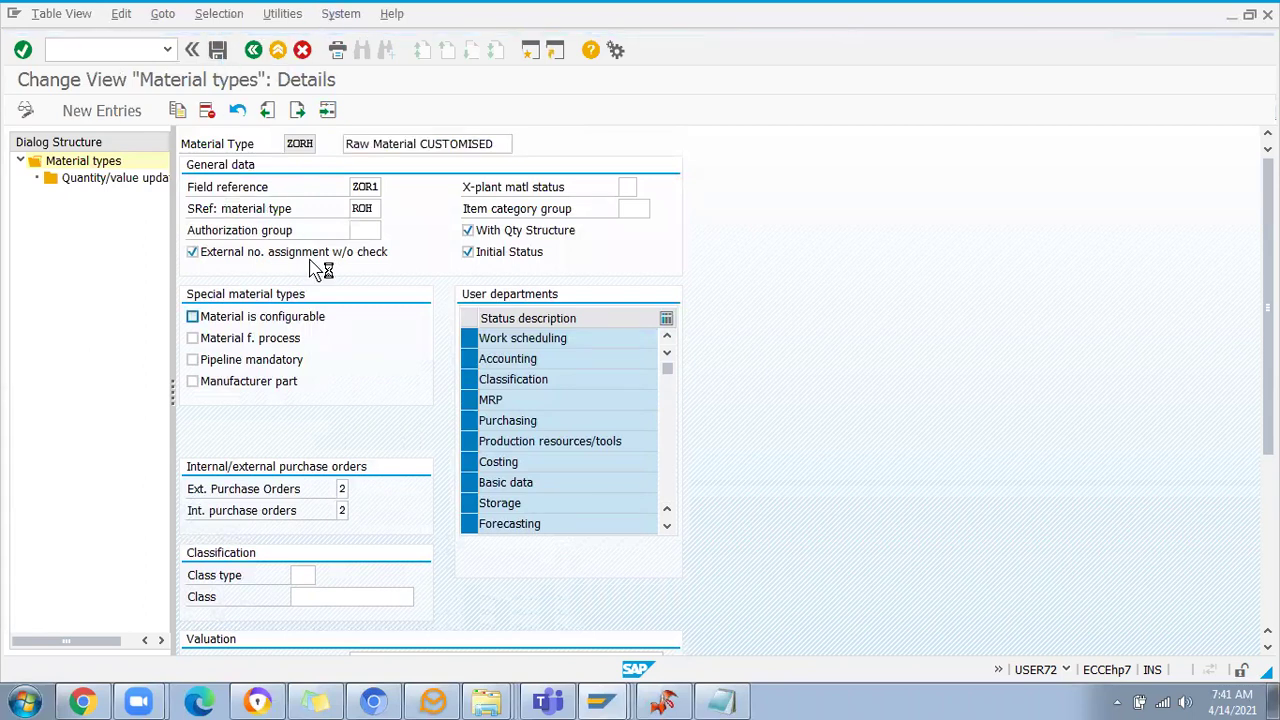
# Switch to the SAP Easy Access session and start transaction mm01
pyautogui.hotkey('alt', 'Tab')
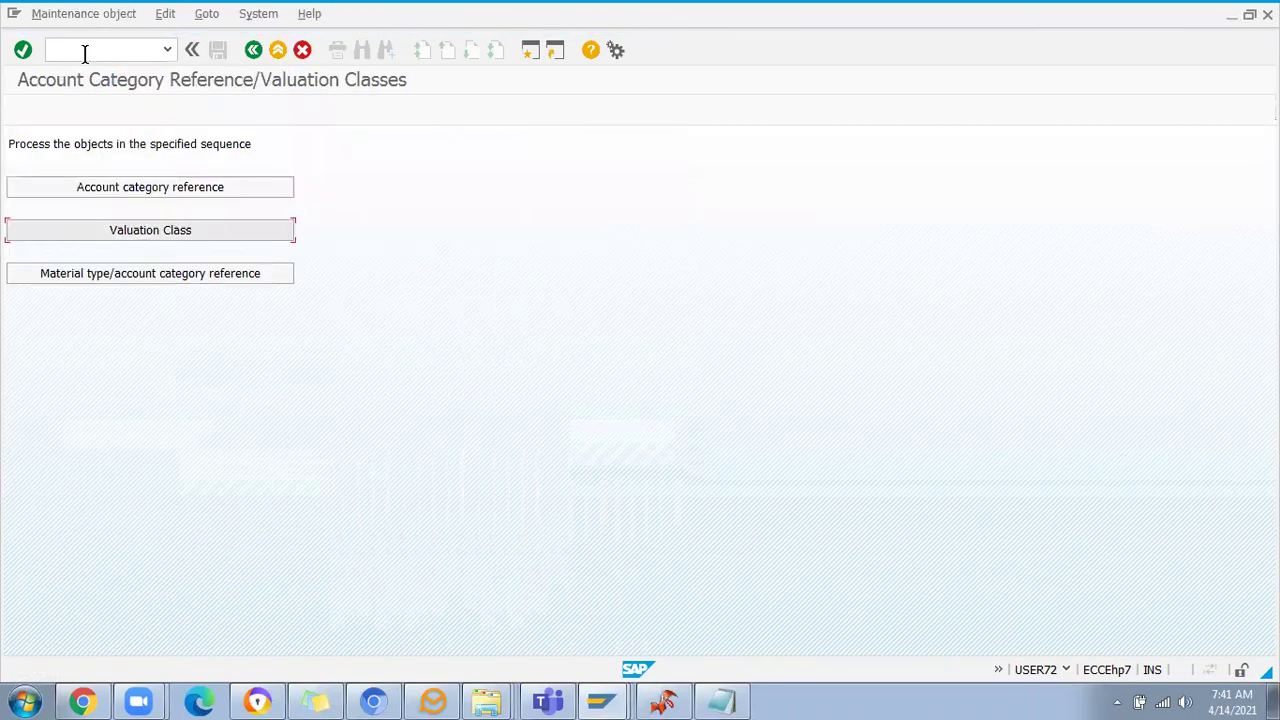
pyautogui.hotkey('alt', 'Tab')
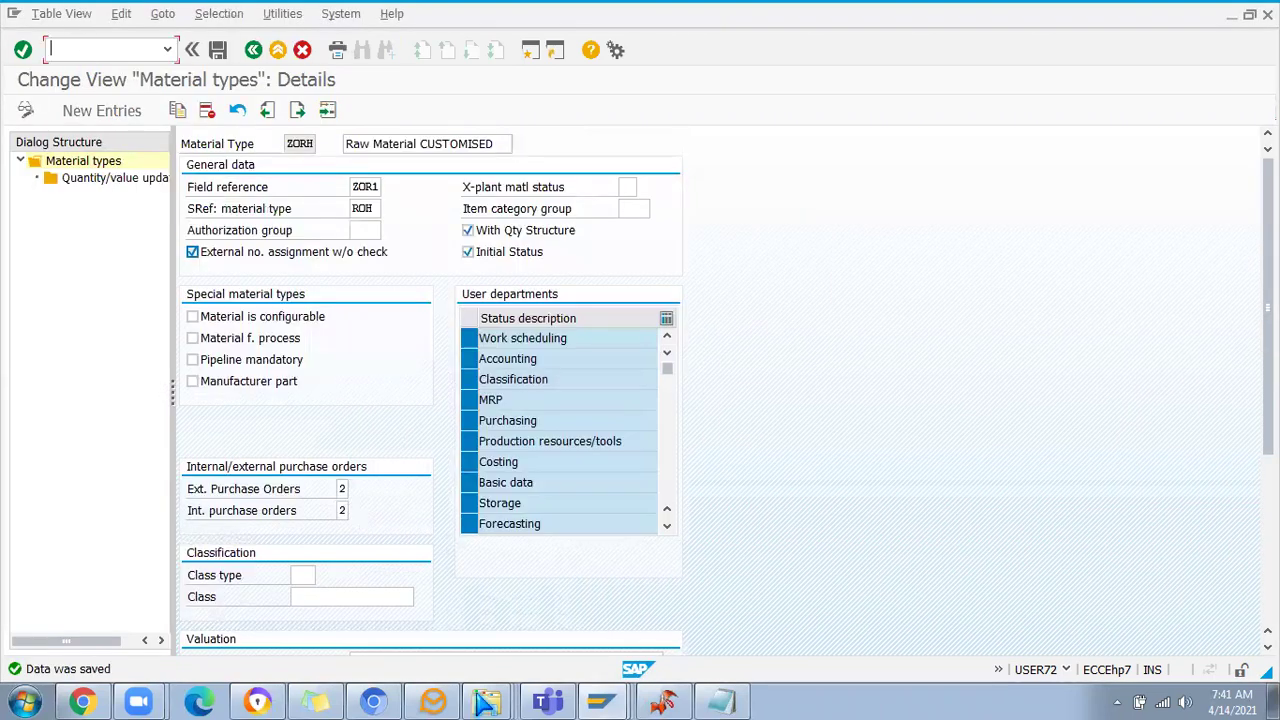
pyautogui.click(600, 702)
pyautogui.click(503, 623)
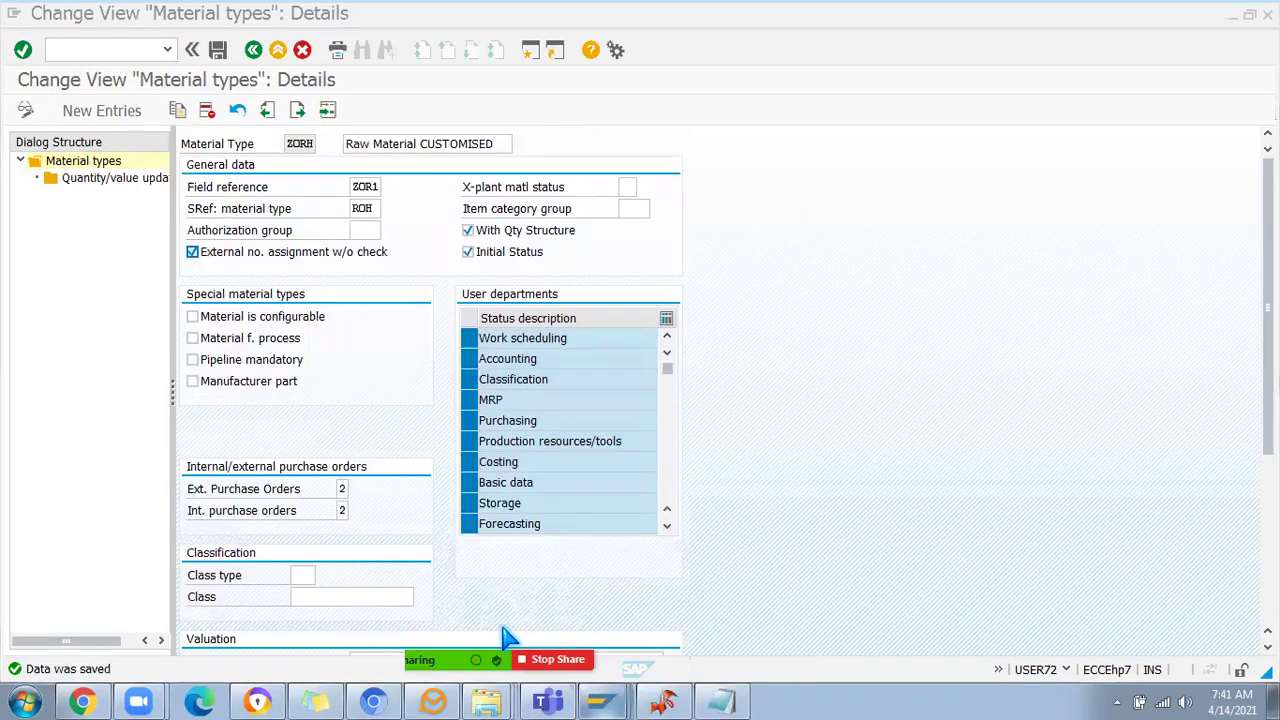
pyautogui.write('mm01')
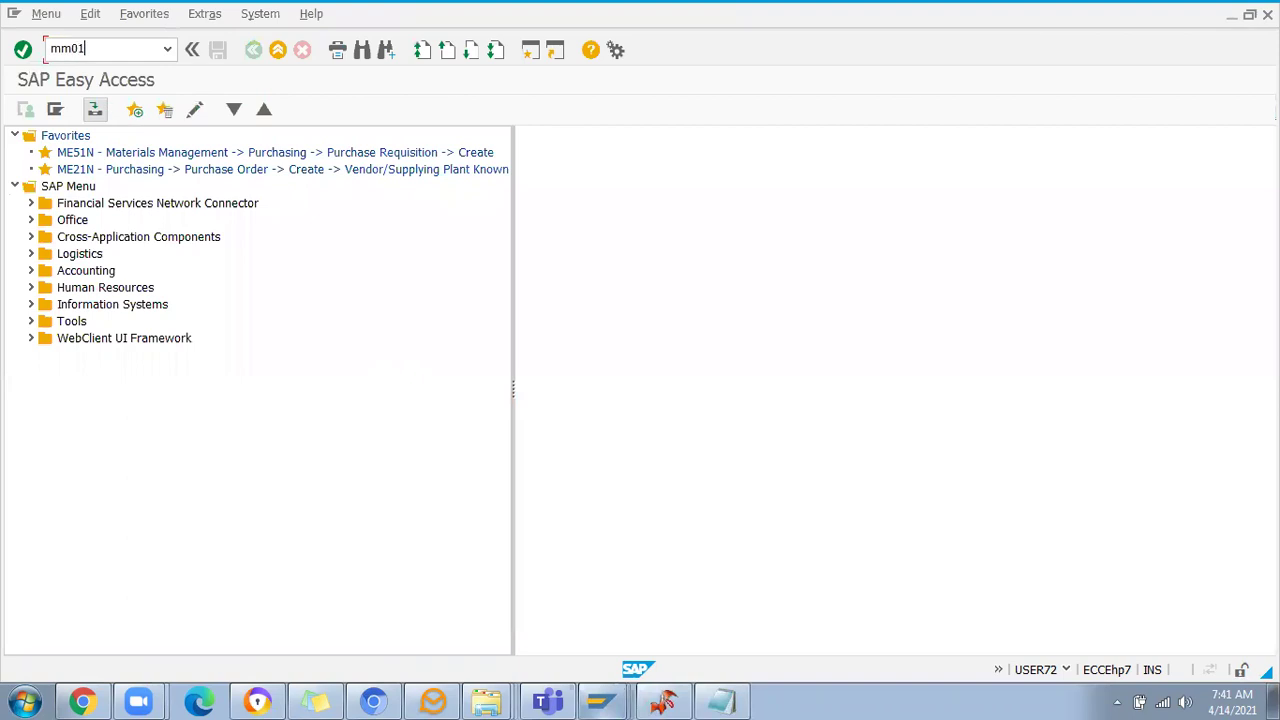
pyautogui.press('Return')
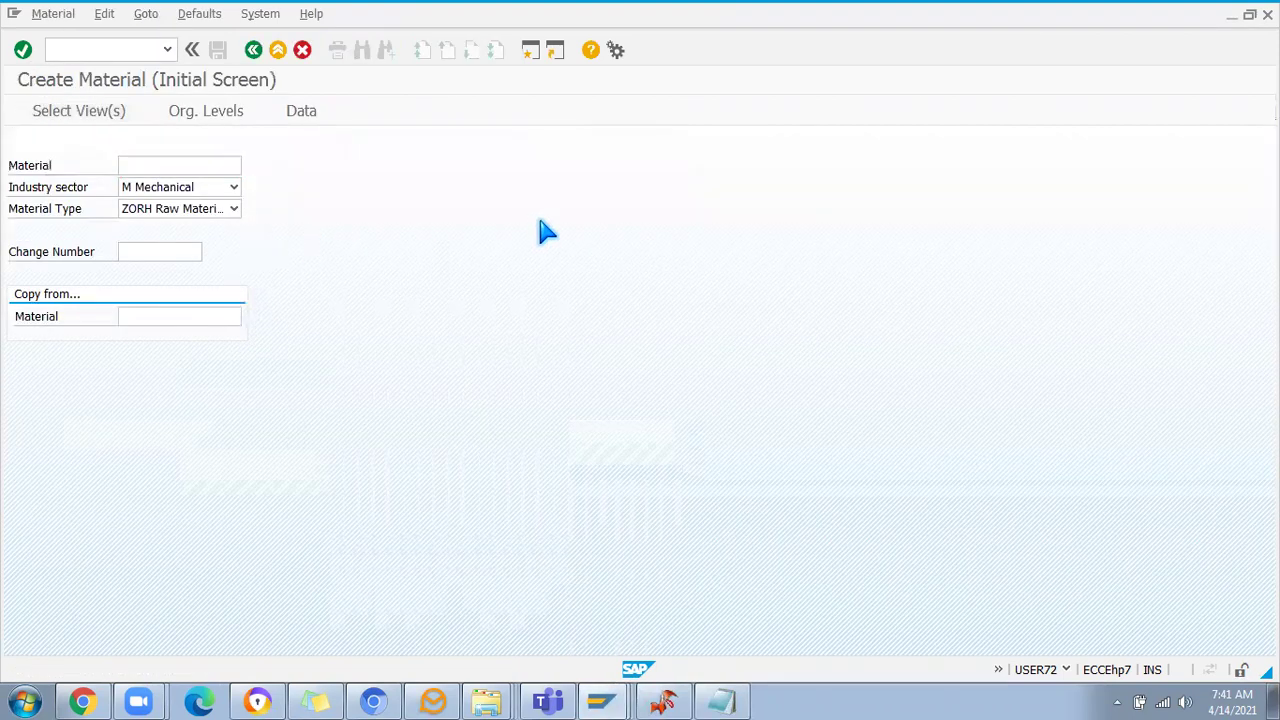
# For a new ZORH material, replace the default views with only Accounting 1 and enter plant JP01
pyautogui.press('Return')
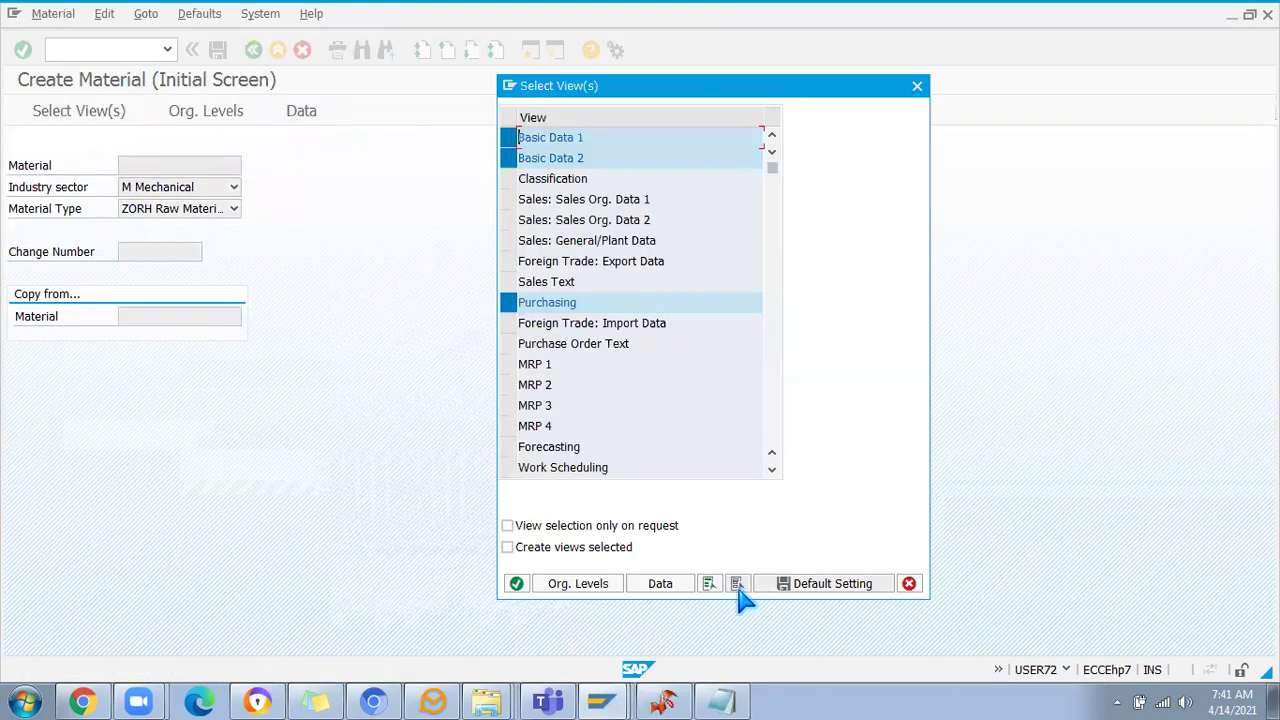
pyautogui.click(737, 583)
pyautogui.scroll(-4, 594, 416)
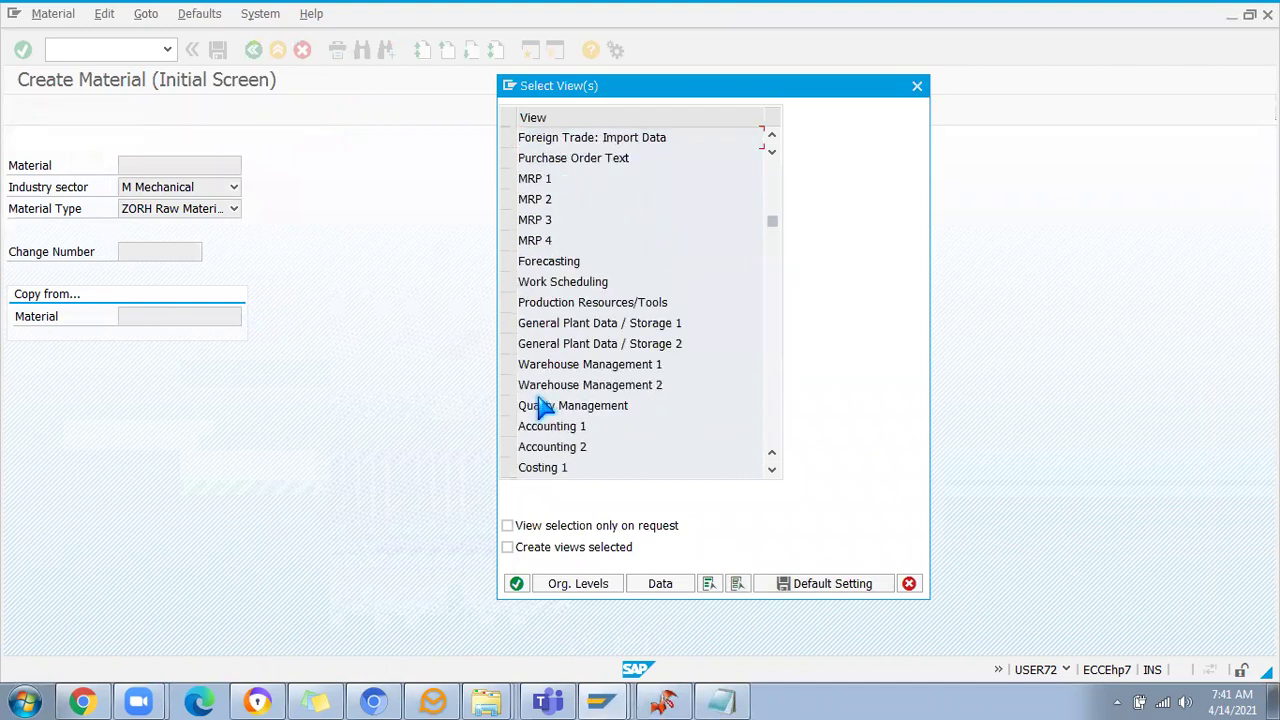
pyautogui.click(507, 364)
pyautogui.press('Return')
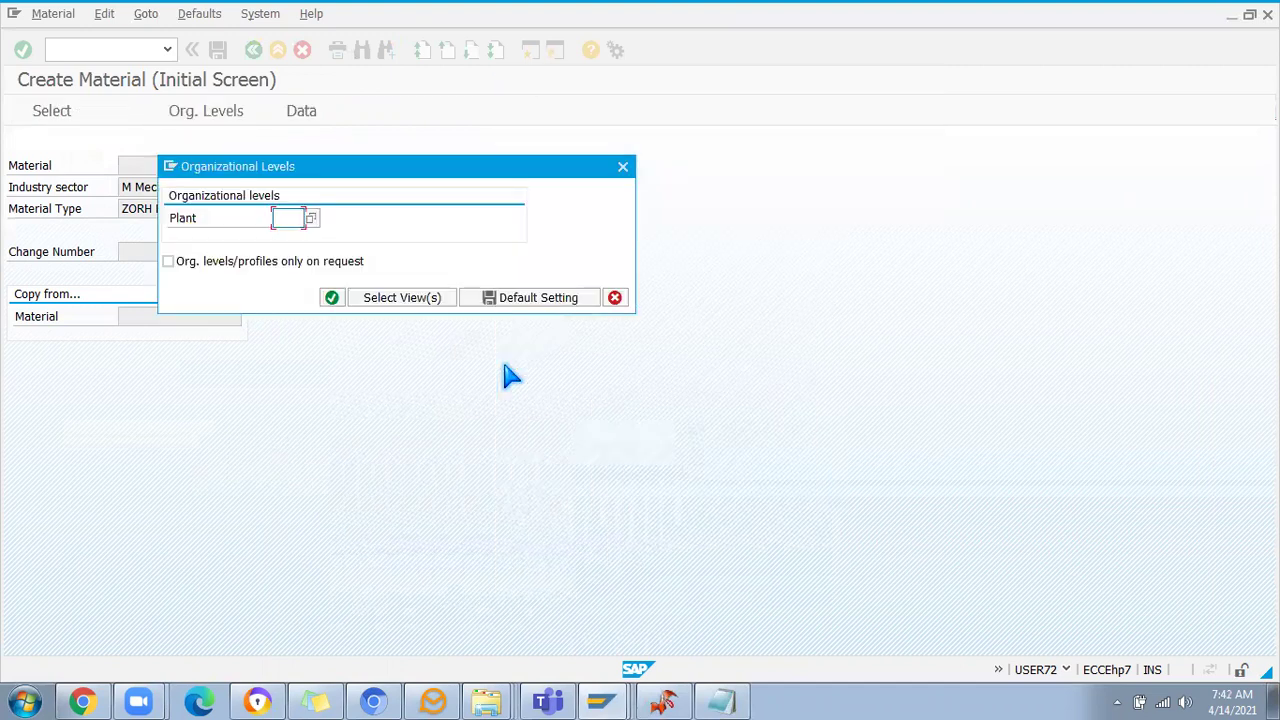
pyautogui.click(291, 236)
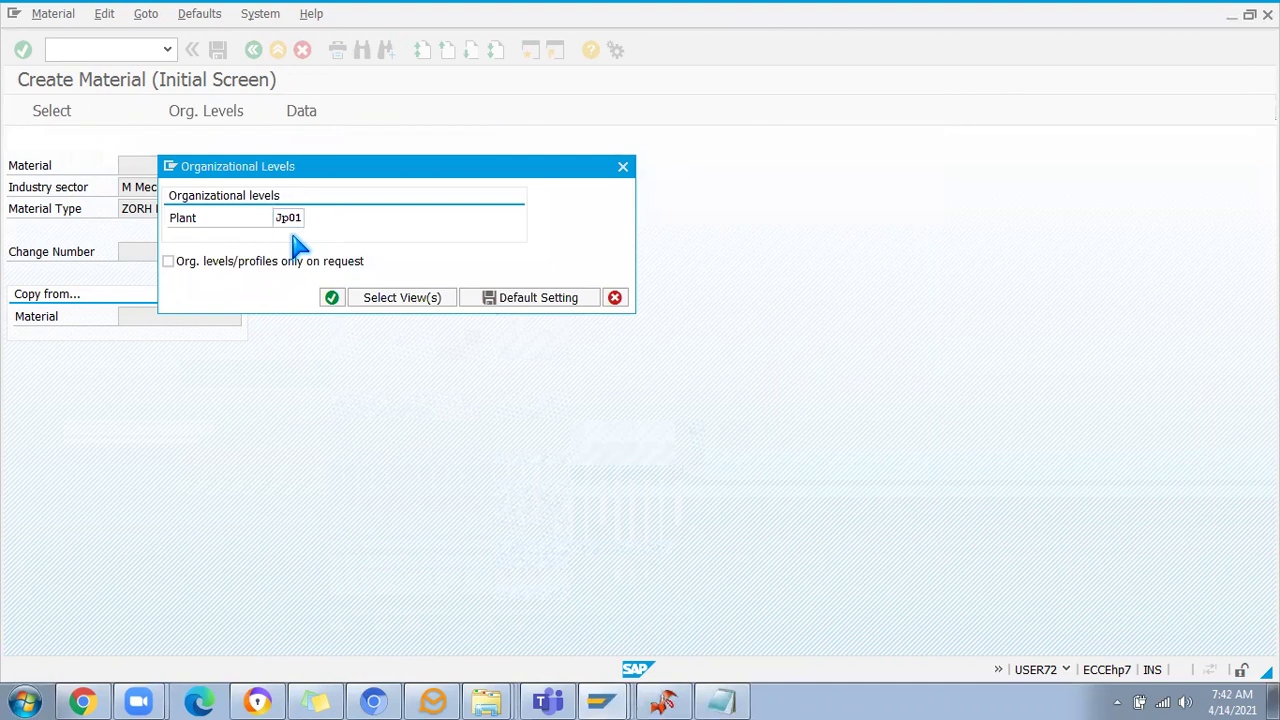
pyautogui.press('Return')
# Look up the valuation classes offered for the new material, read through the list and close it
pyautogui.click(185, 402)
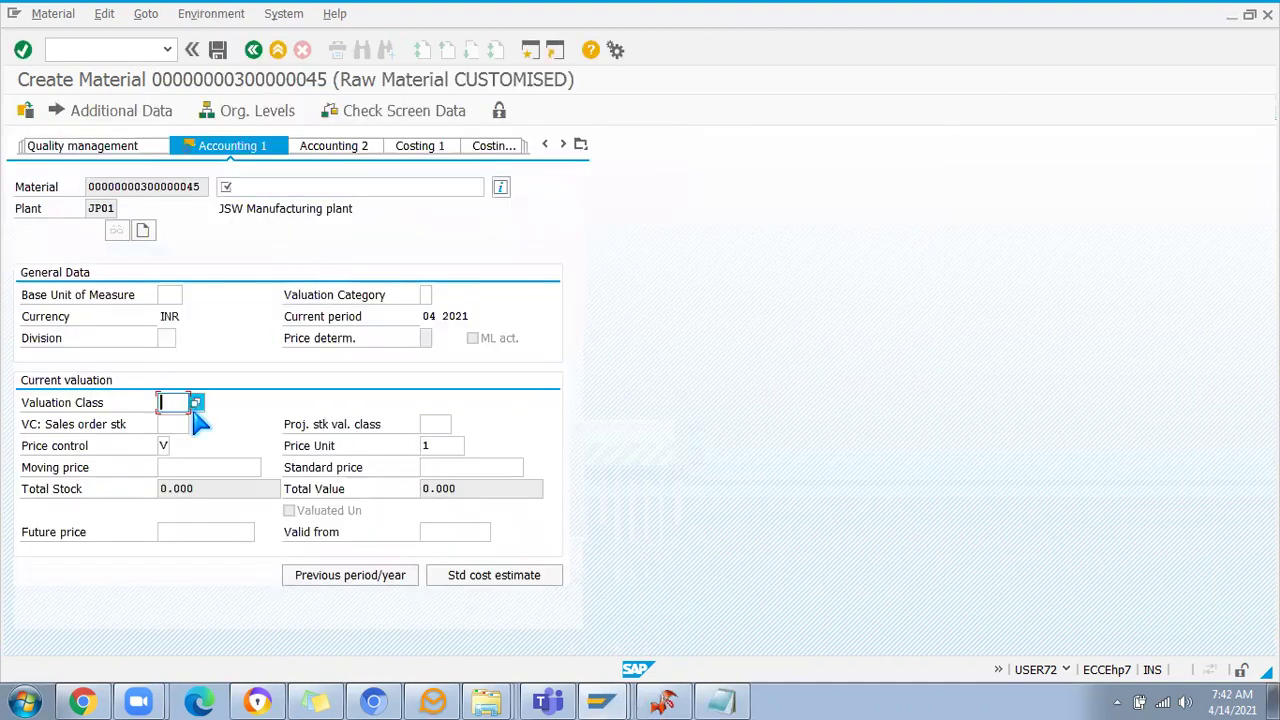
pyautogui.click(195, 402)
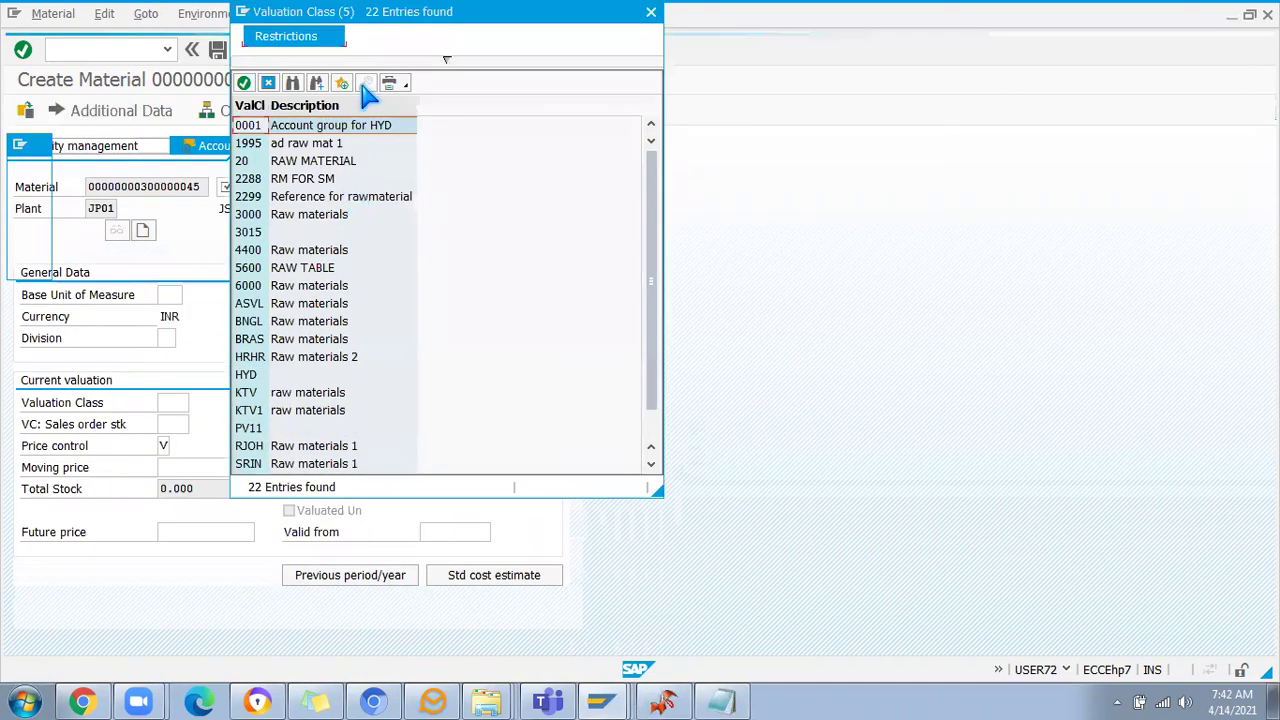
pyautogui.scroll(-1, 282, 282)
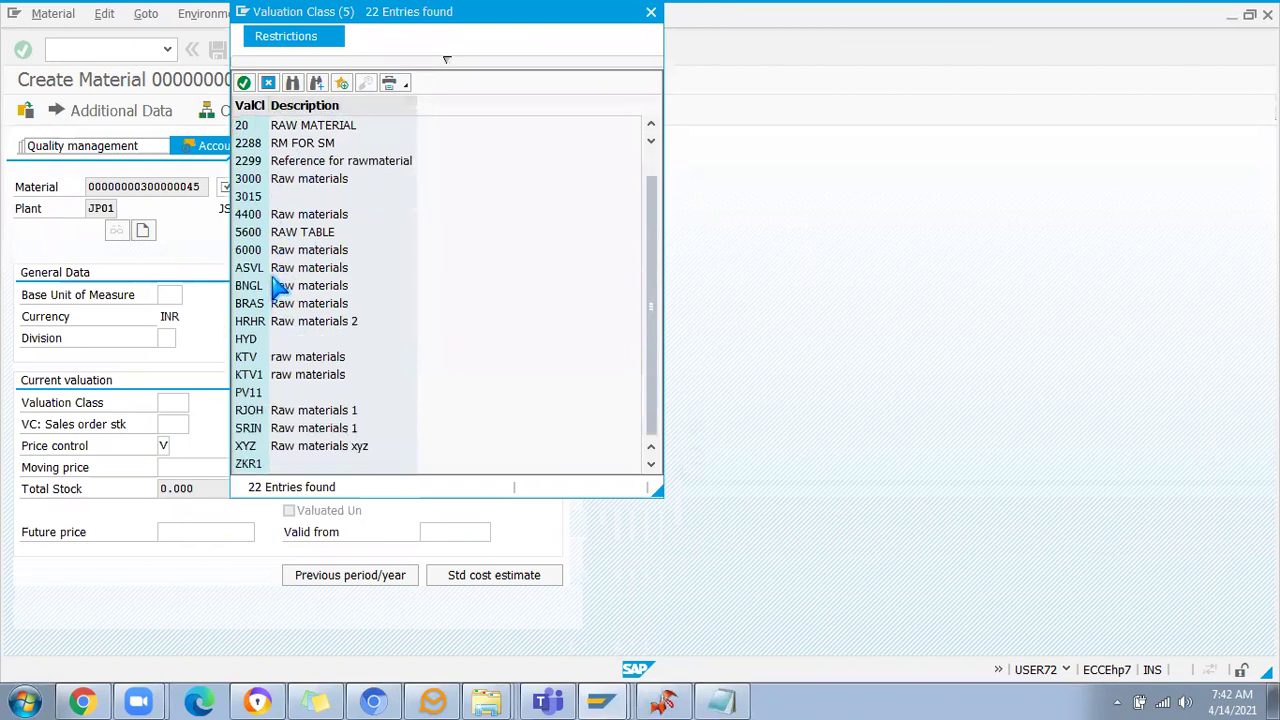
pyautogui.scroll(2, 282, 285)
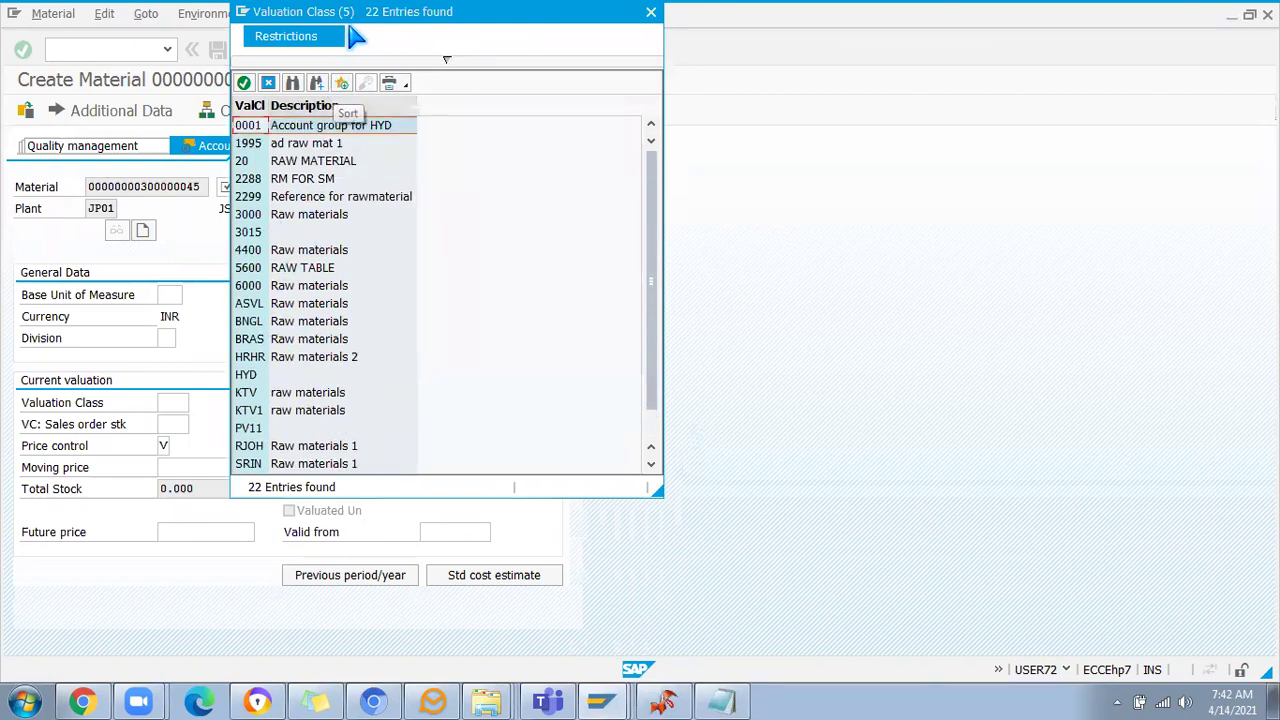
pyautogui.moveTo(358, 14); pyautogui.dragTo(694, 135)
pyautogui.click(979, 134)
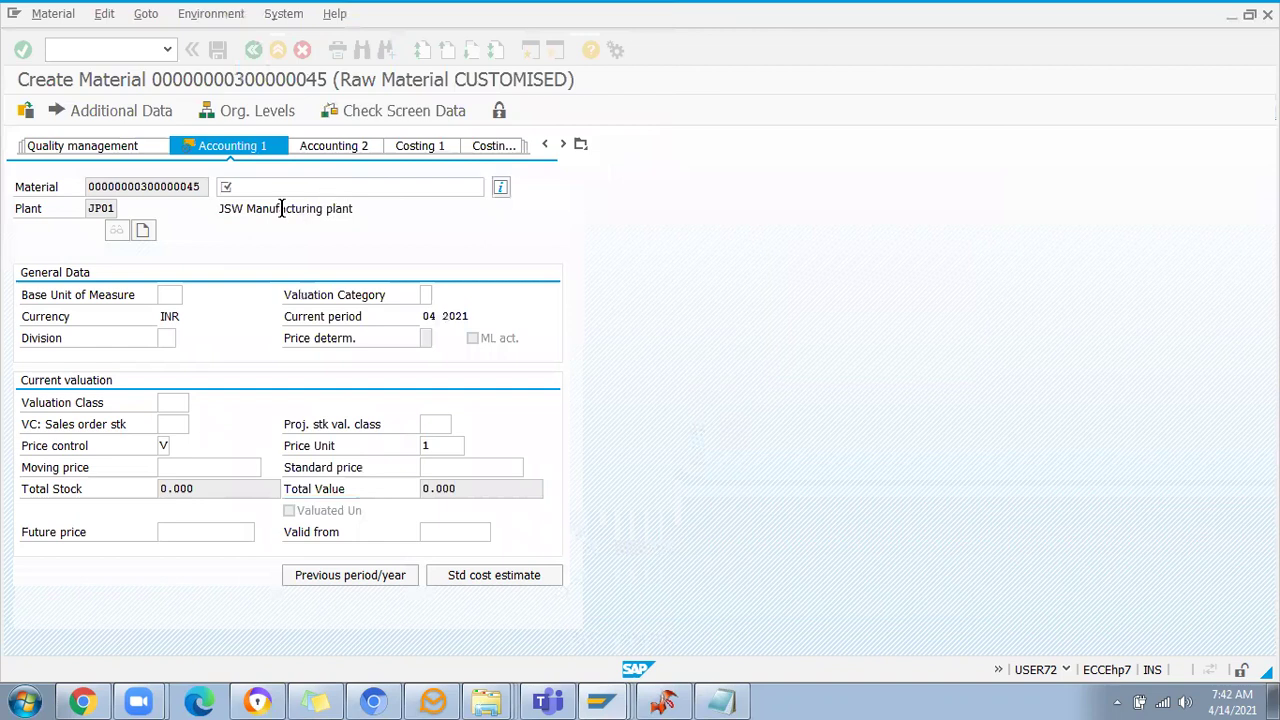
# Switch to the Account Category Reference/Valuation Classes session and try to open the material type/account category reference assignment
pyautogui.hotkey('alt', 'Tab')
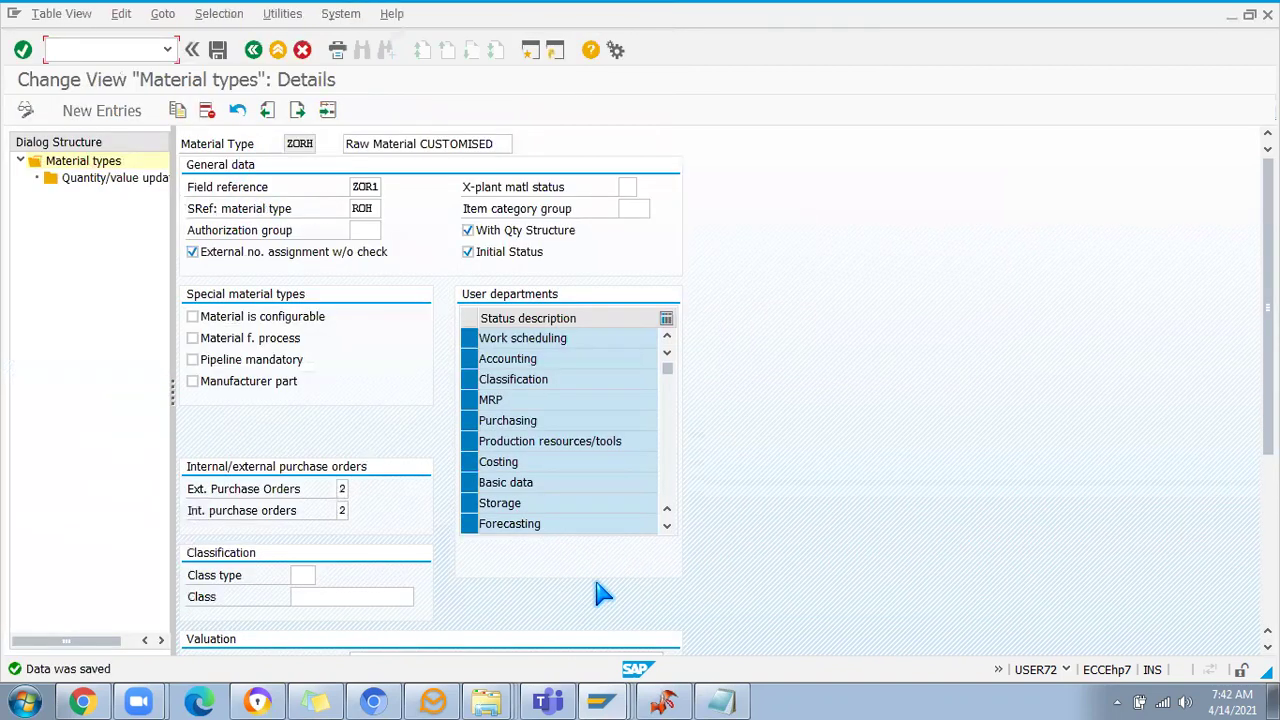
pyautogui.click(600, 700)
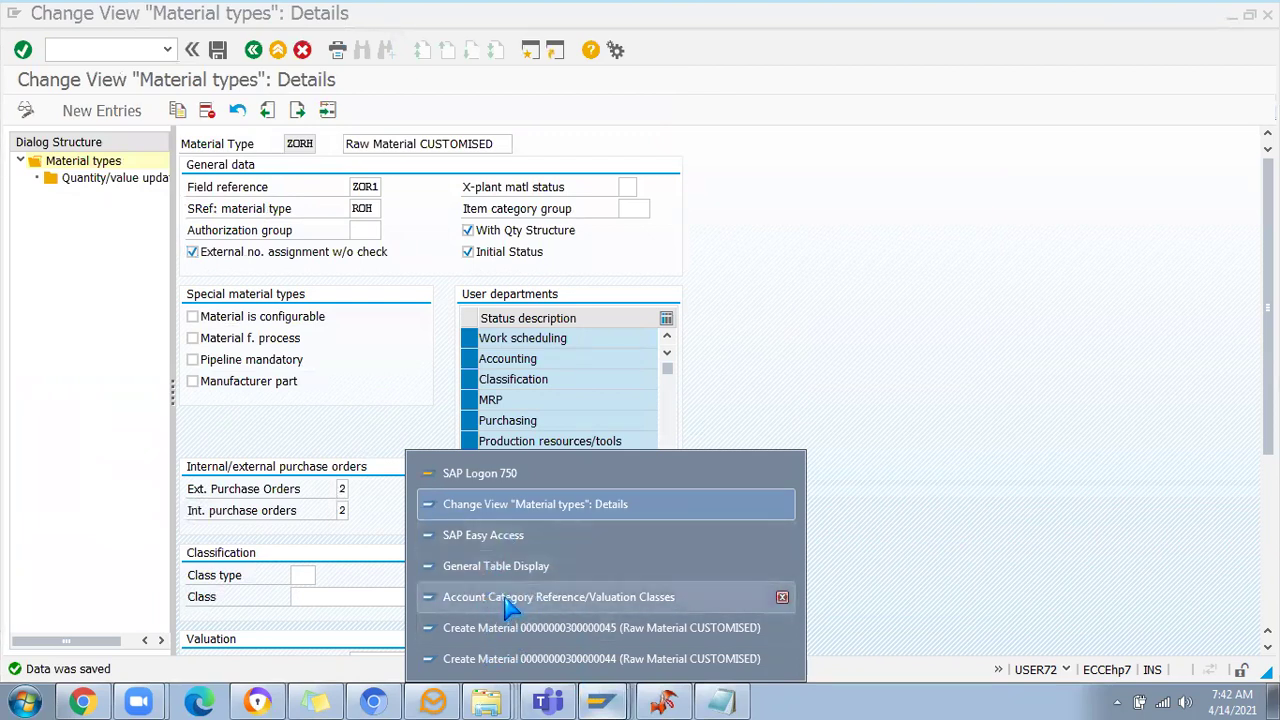
pyautogui.click(510, 605)
pyautogui.click(124, 275)
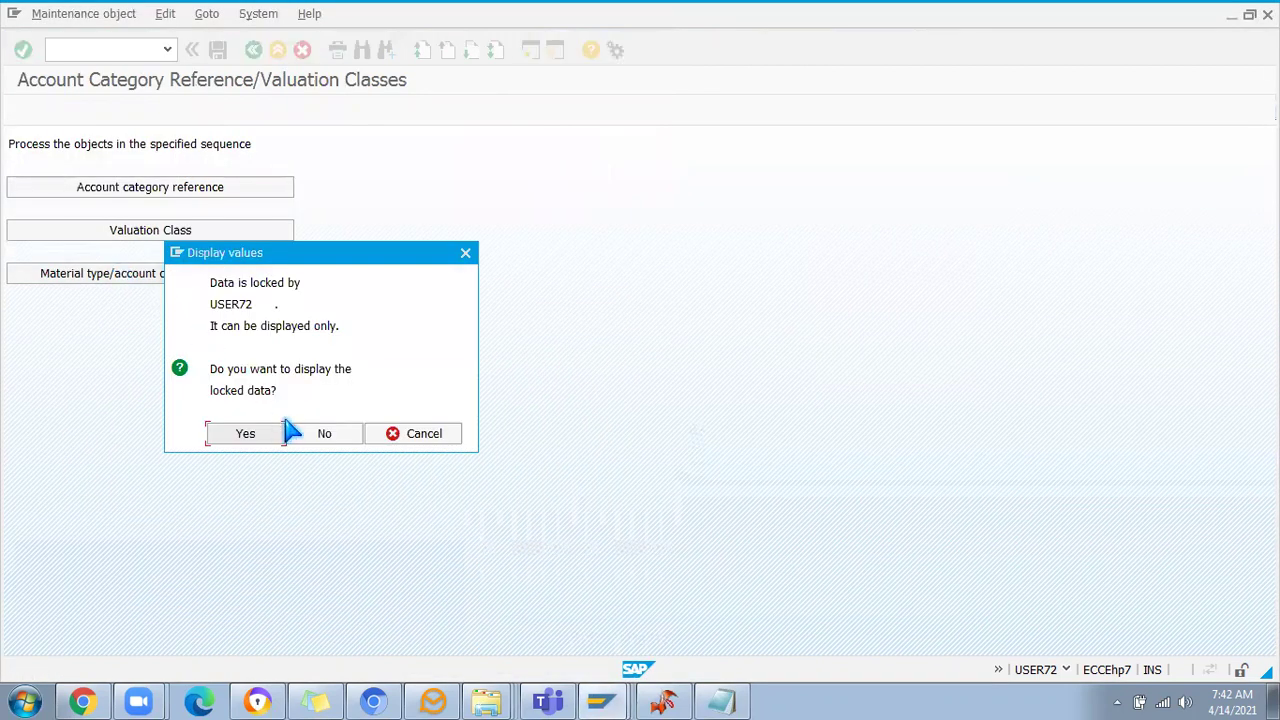
pyautogui.moveTo(282, 262); pyautogui.dragTo(458, 239)
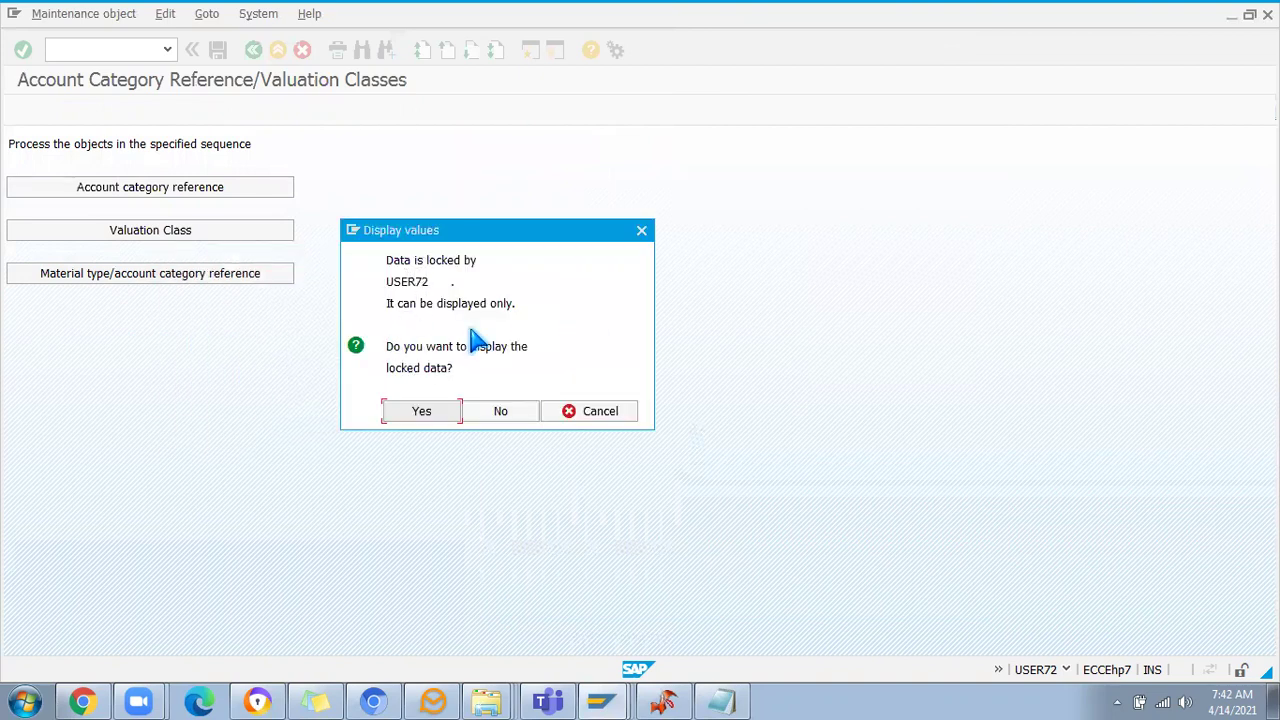
# Return to the material types session and go back from the ZORH details to the overview
pyautogui.hotkey('alt', 'Tab')
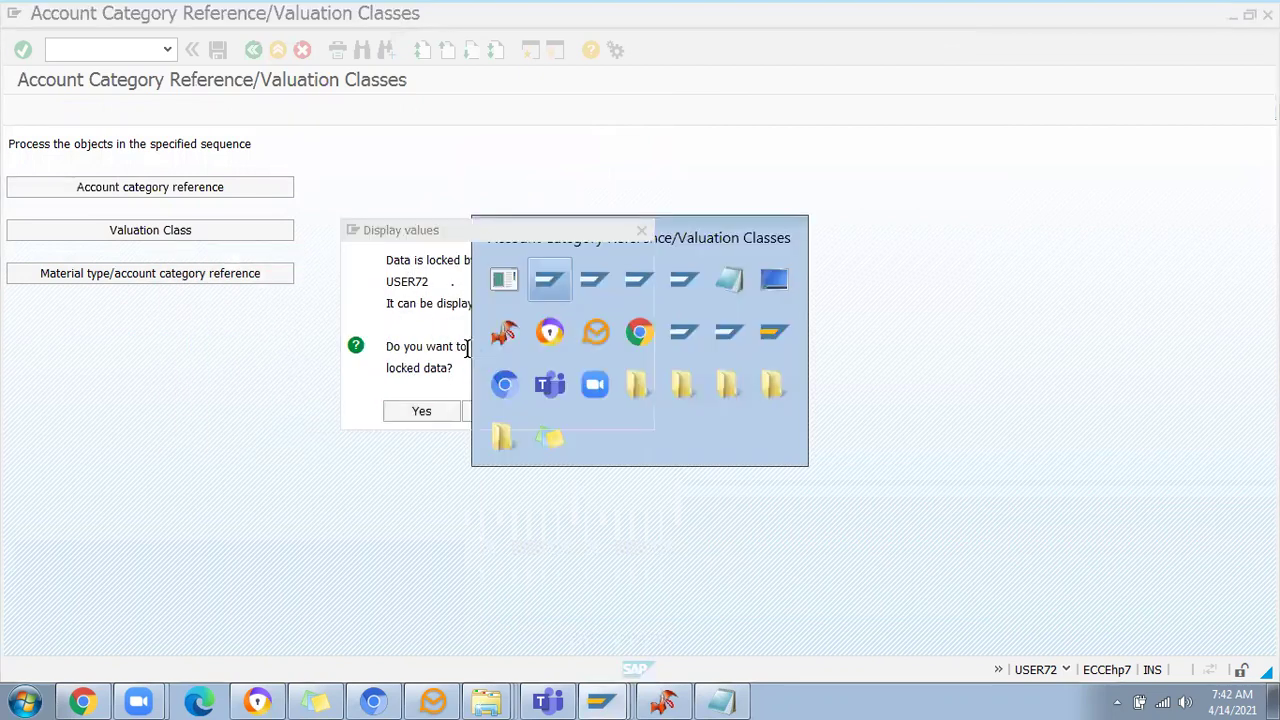
pyautogui.hotkey('alt', 'Tab')
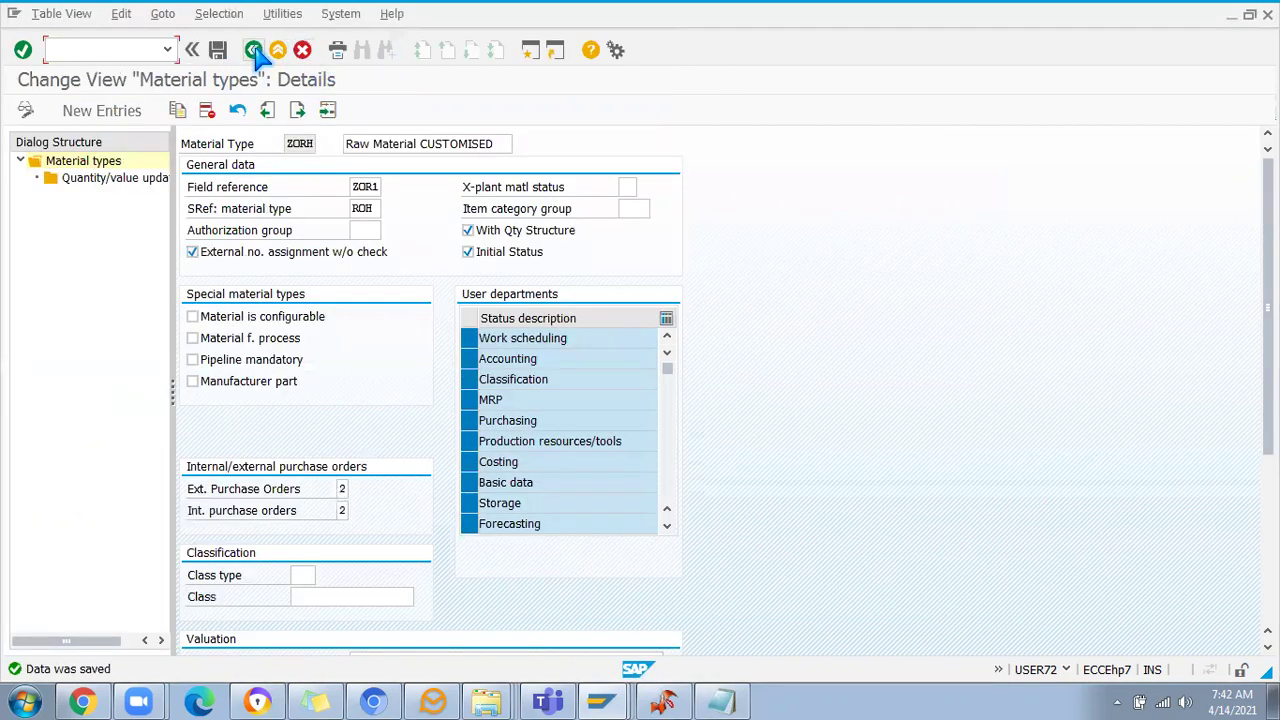
pyautogui.click(255, 52)
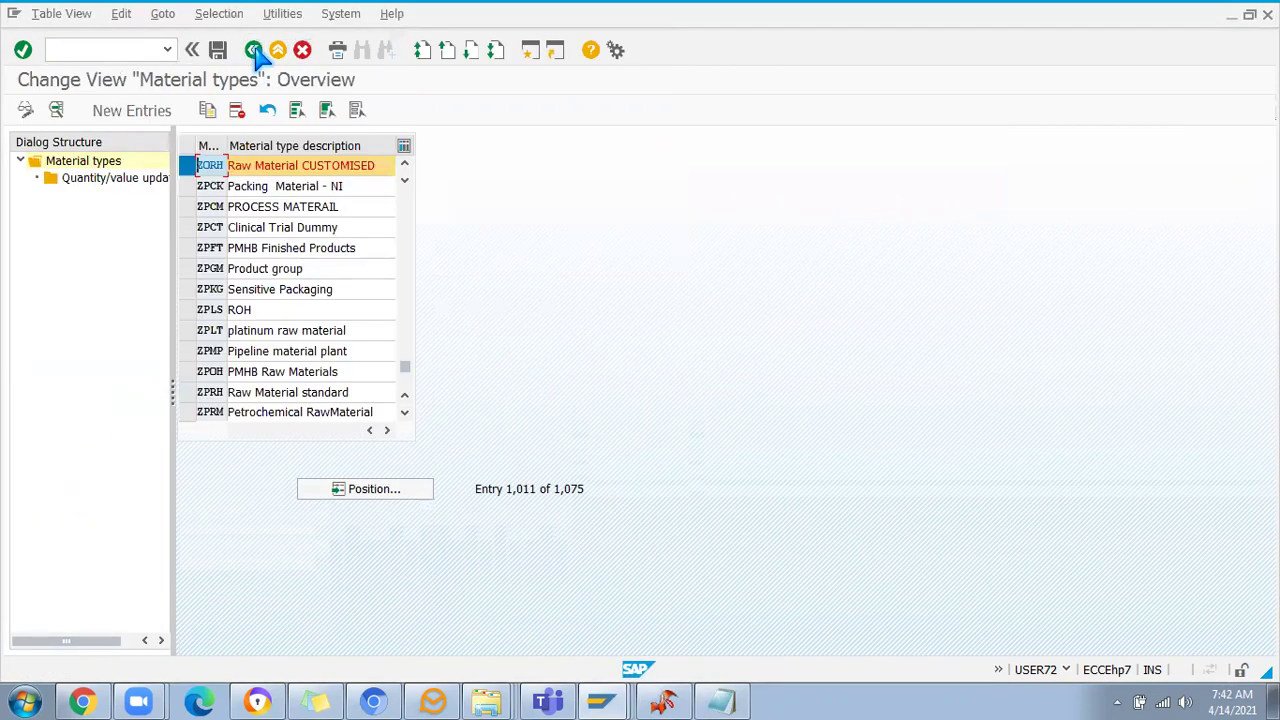
# Decline displaying the locked data and retry opening the material type/account category reference assignment
pyautogui.hotkey('alt', 'Tab')
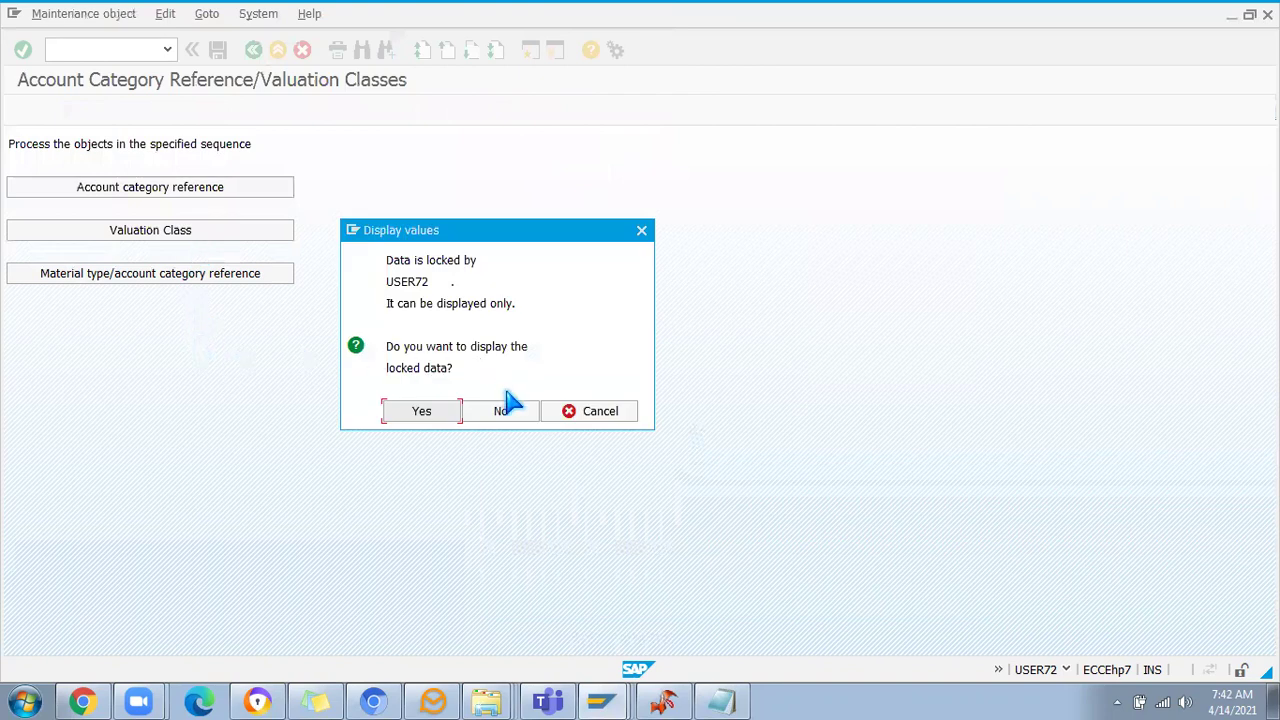
pyautogui.click(500, 411)
pyautogui.click(127, 277)
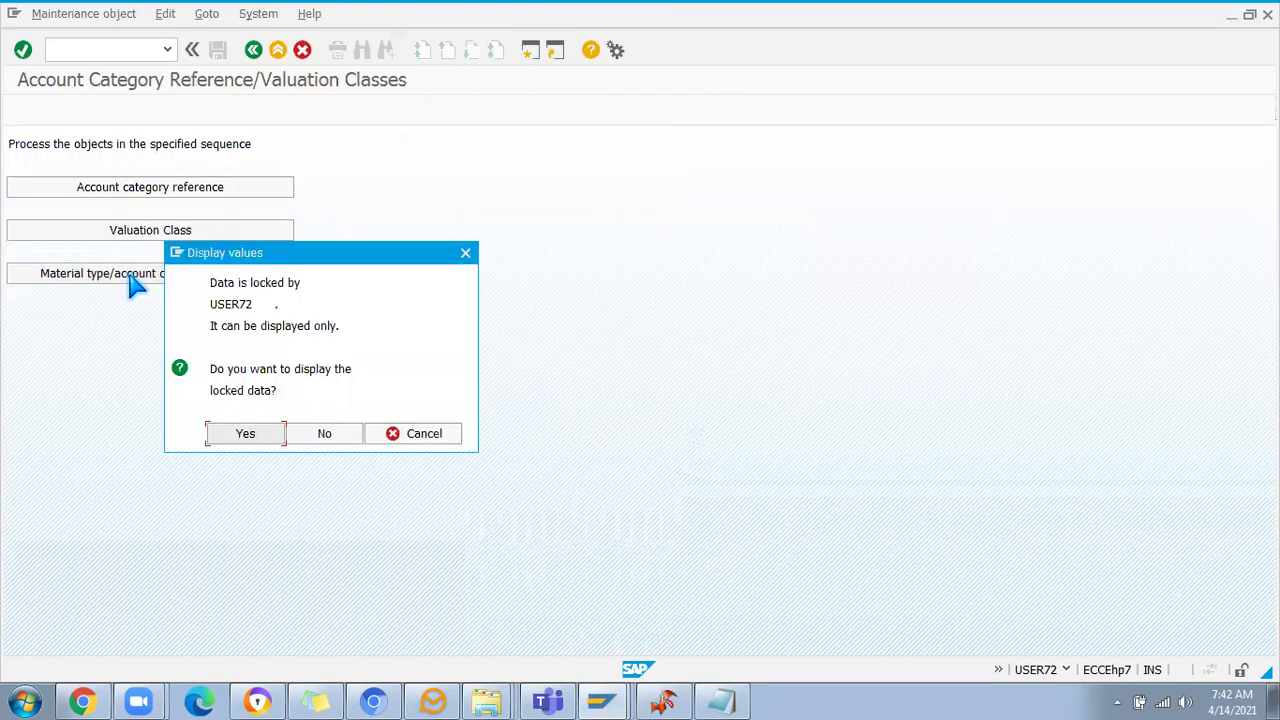
pyautogui.click(324, 433)
pyautogui.click(282, 273)
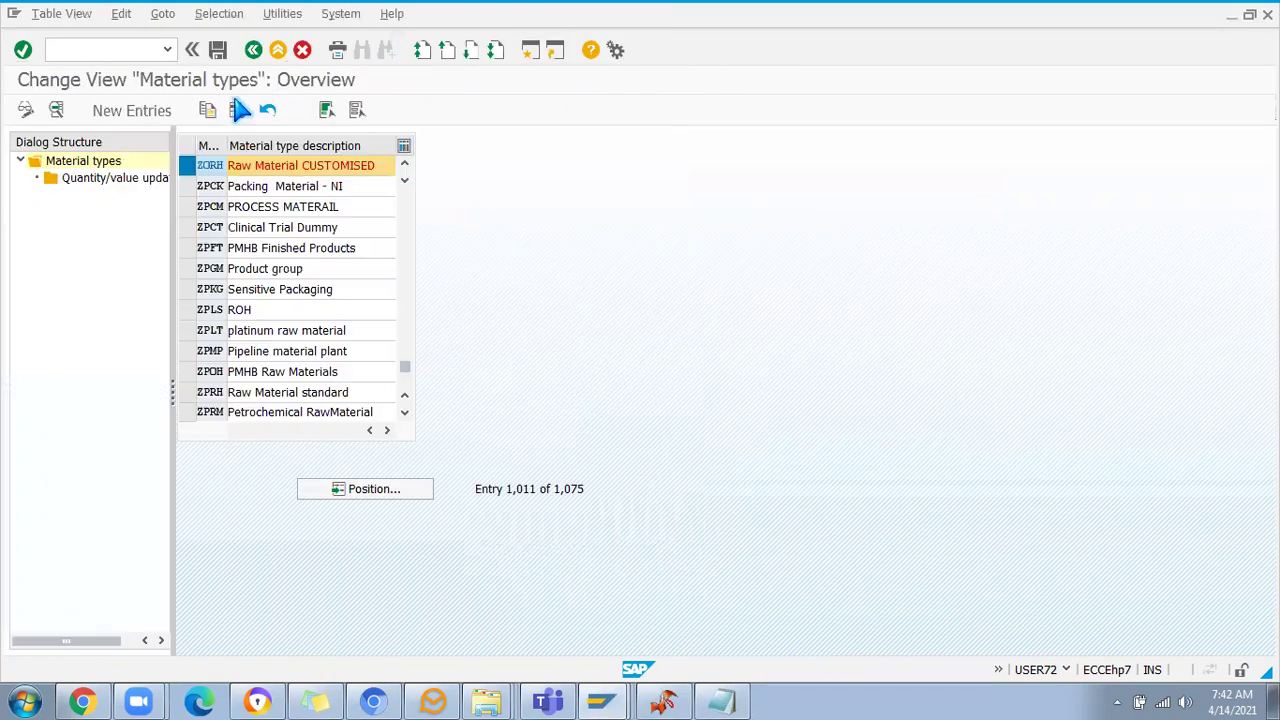
# Leave material type maintenance, then open the material type/account category reference assignment in the other session
pyautogui.click(253, 50)
pyautogui.hotkey('alt', 'Tab')
pyautogui.click(158, 276)
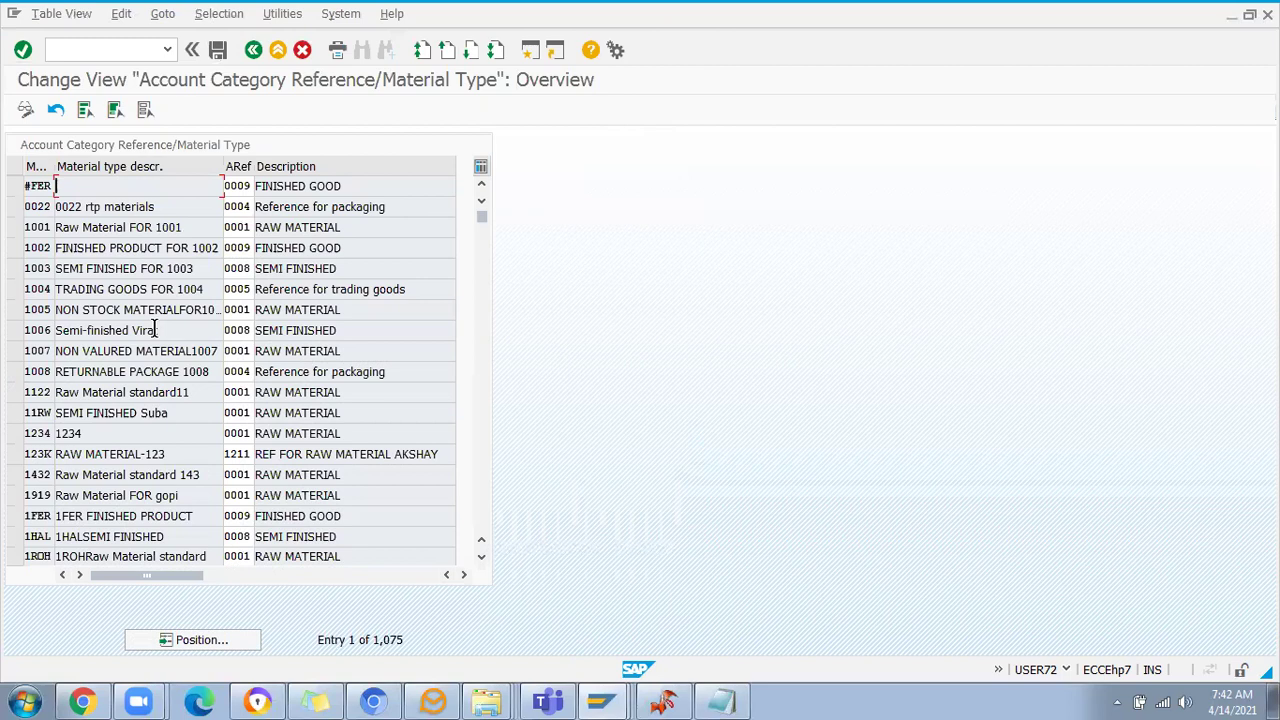
# Position the list at material type ZORH and set its account category reference to ZORH
pyautogui.click(150, 639)
pyautogui.write('ZORH')
pyautogui.press('Return')
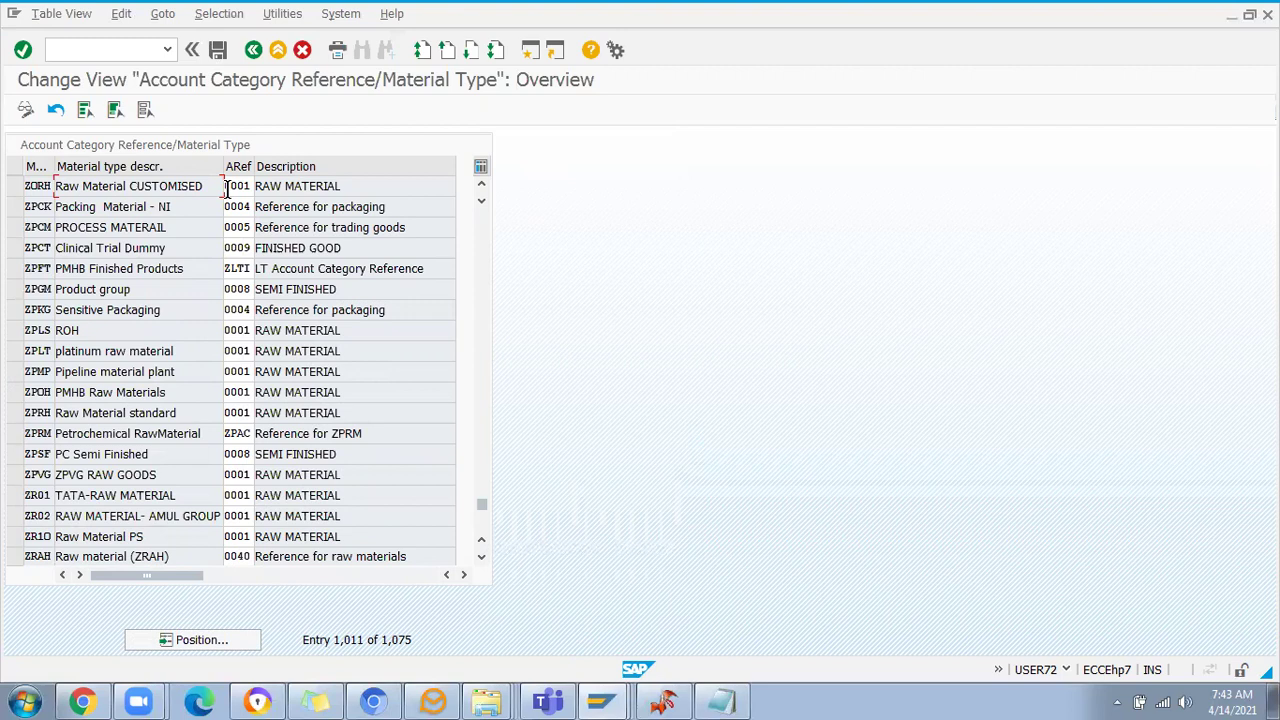
pyautogui.click(247, 186)
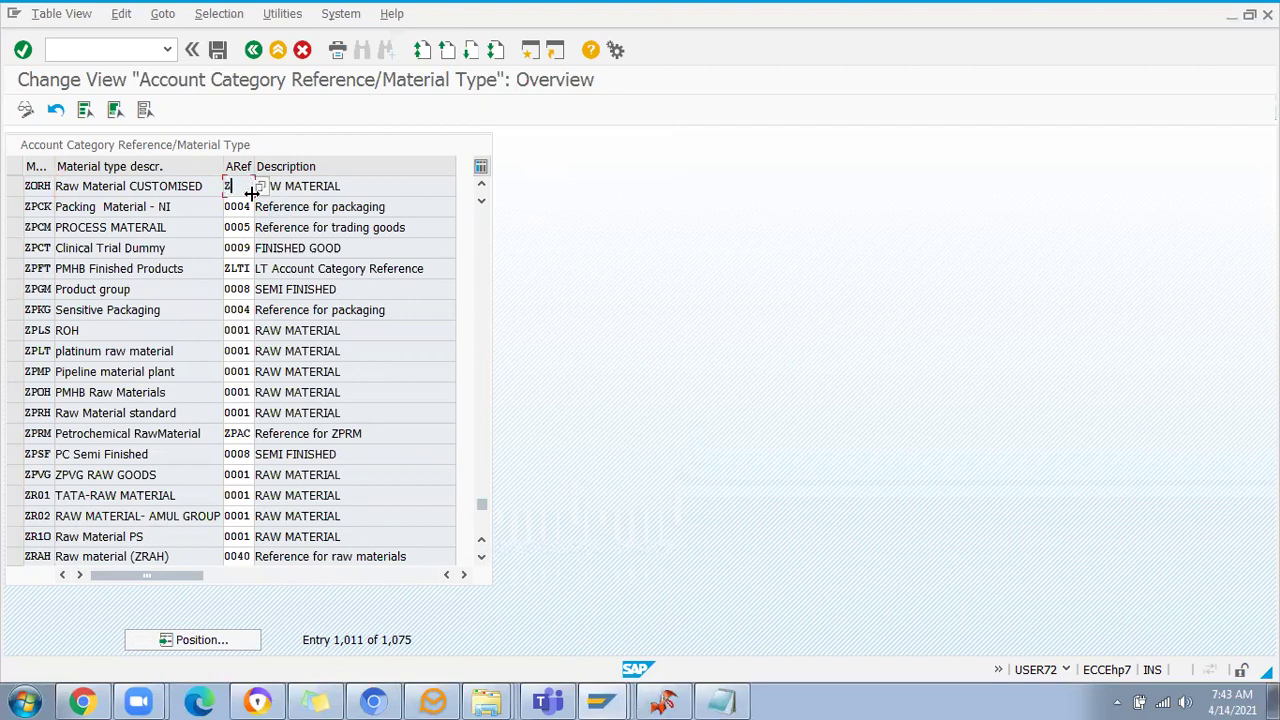
pyautogui.press('Return')
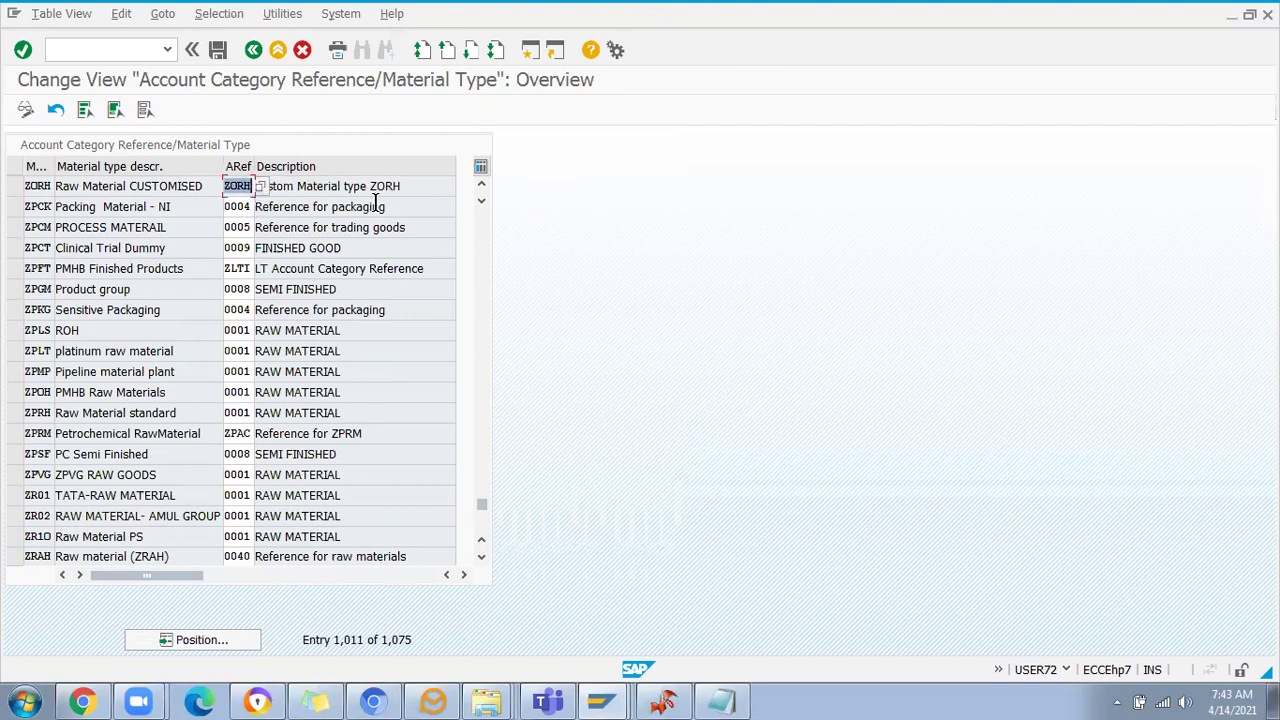
# Widen the ARef column and save the account category reference assignment
pyautogui.click(412, 186)
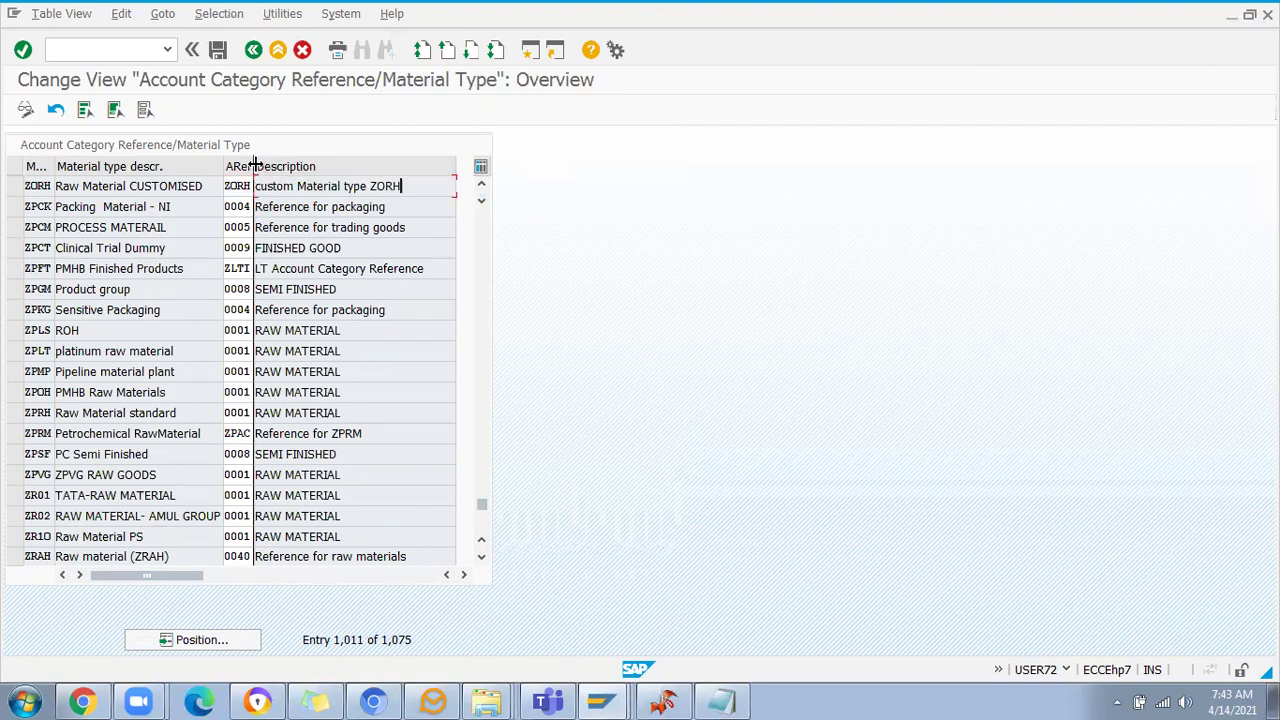
pyautogui.moveTo(255, 164); pyautogui.dragTo(275, 164)
pyautogui.click(217, 49)
pyautogui.click(208, 320)
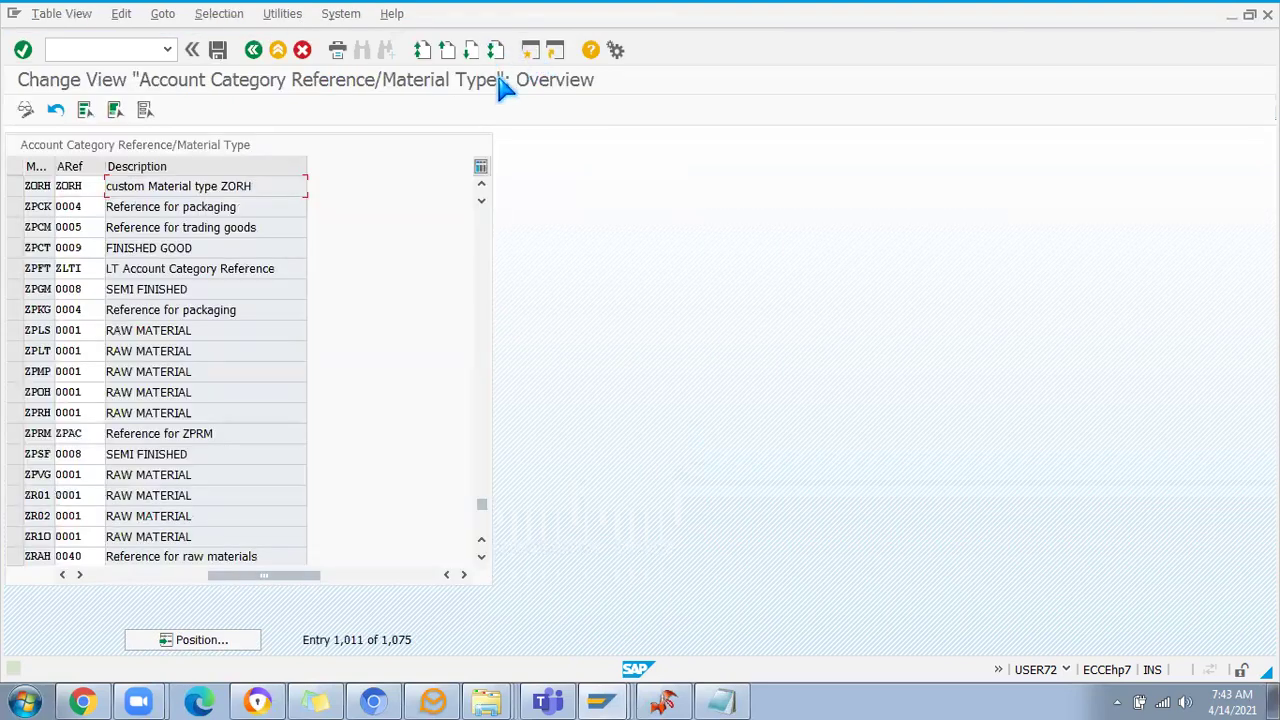
pyautogui.click(474, 428)
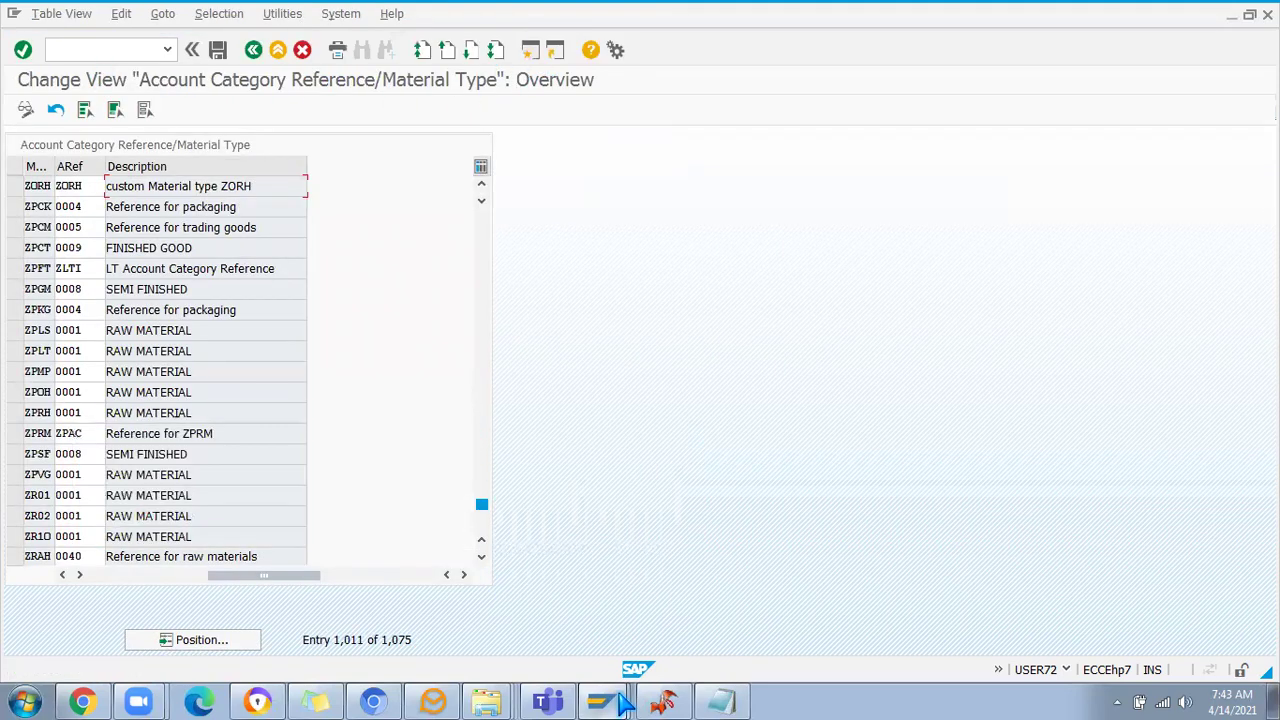
# Close the spare session above General Table Display and the Create Material session for material 300000045
pyautogui.click(601, 703)
pyautogui.click(794, 538)
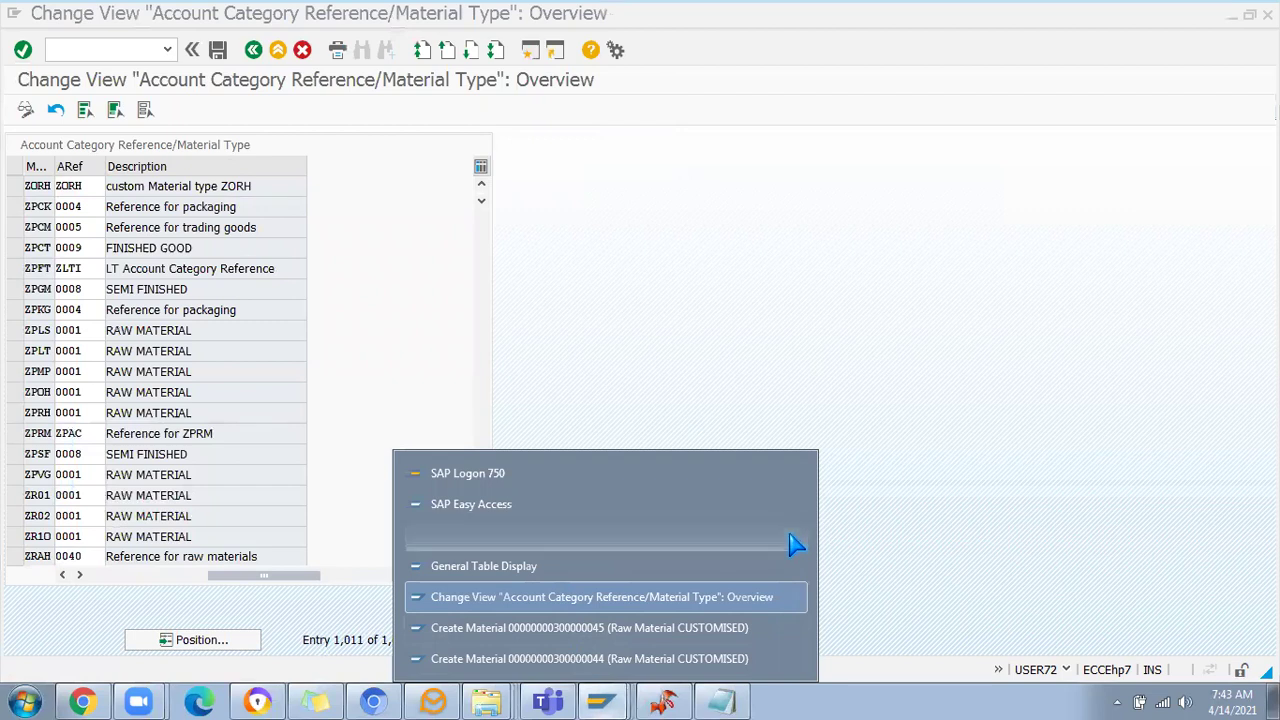
pyautogui.click(794, 628)
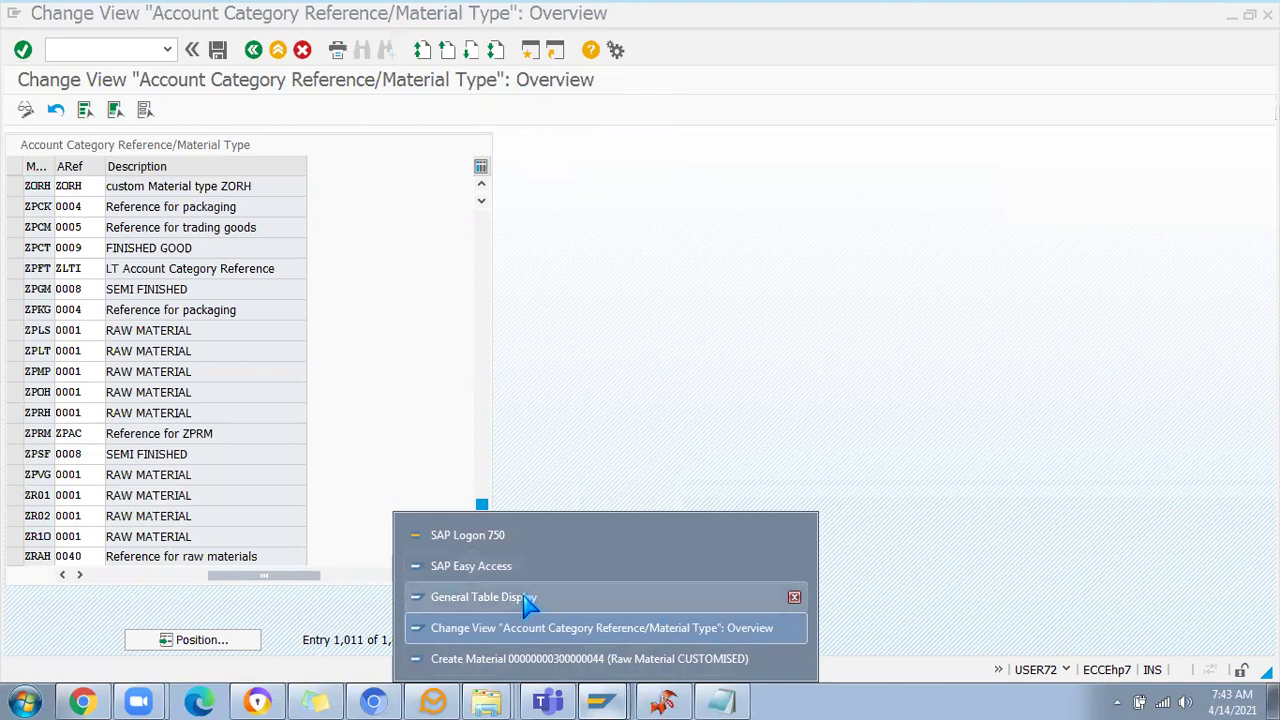
# Switch to the SAP Easy Access session and start transaction mm01 again
pyautogui.click(527, 600)
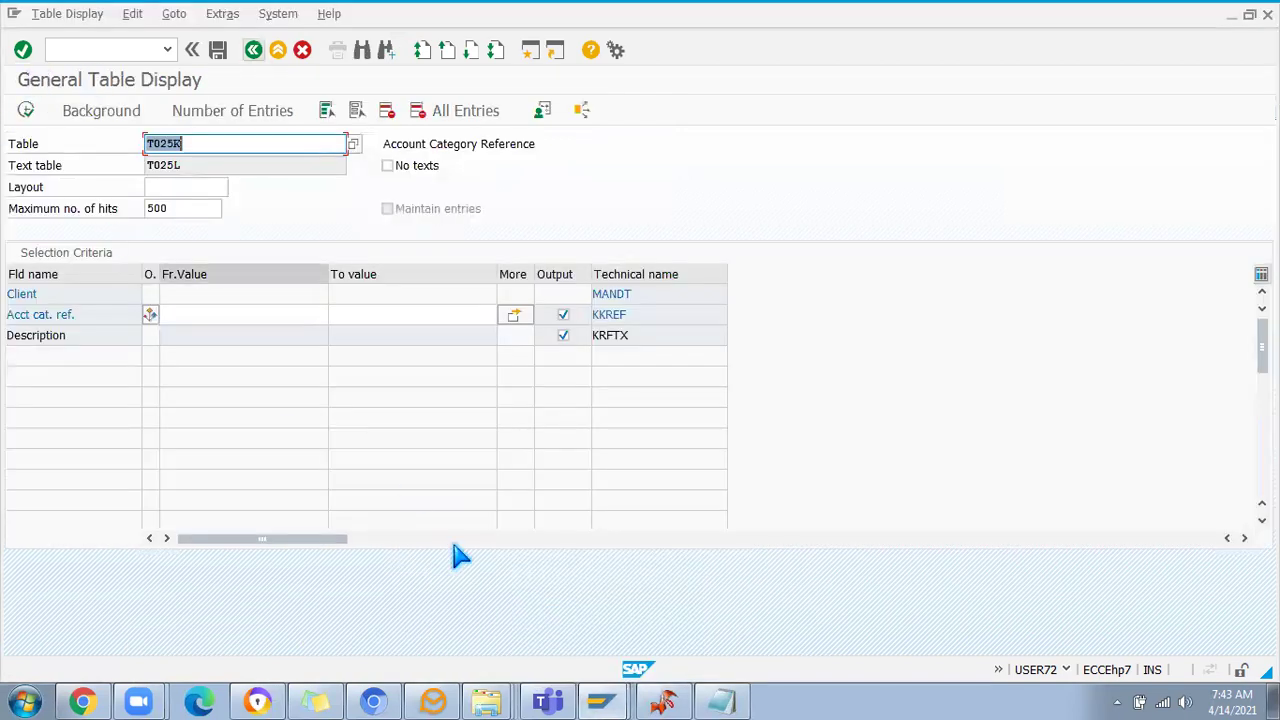
pyautogui.click(531, 566)
pyautogui.write('mm01')
pyautogui.press('Return')
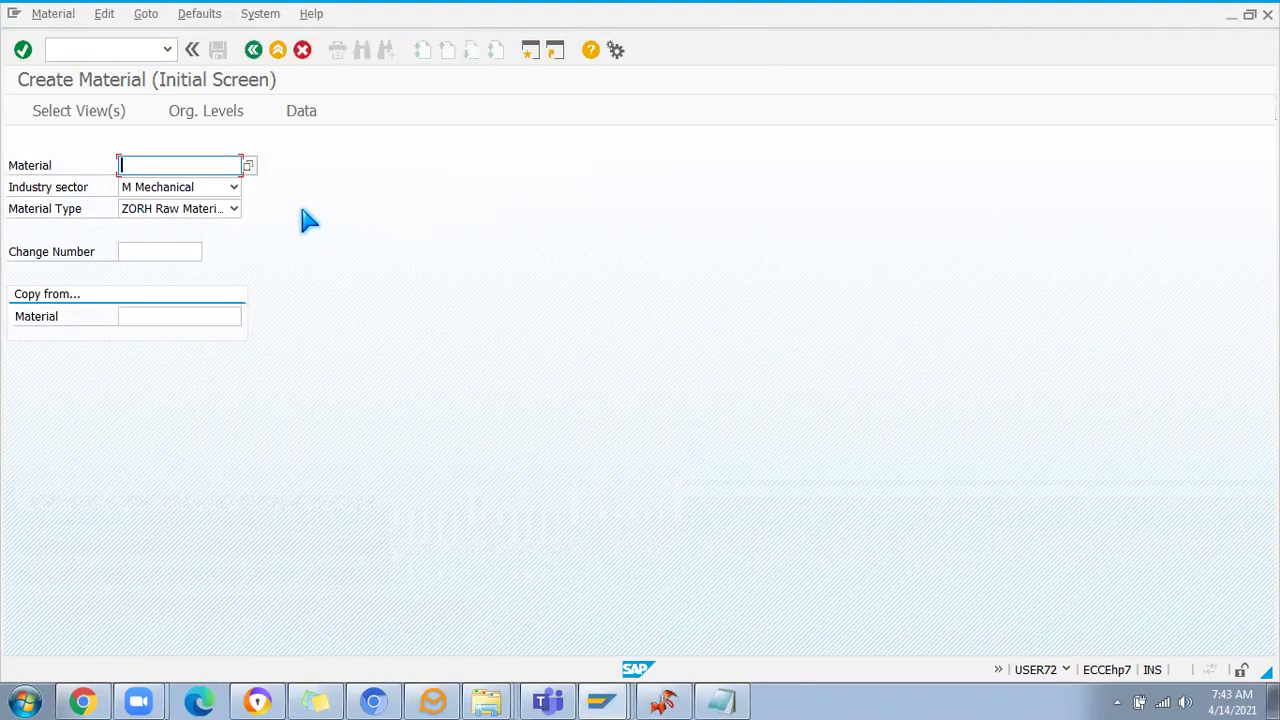
# Select only the Accounting 1 view for the new ZORH raw material
pyautogui.press('Return')
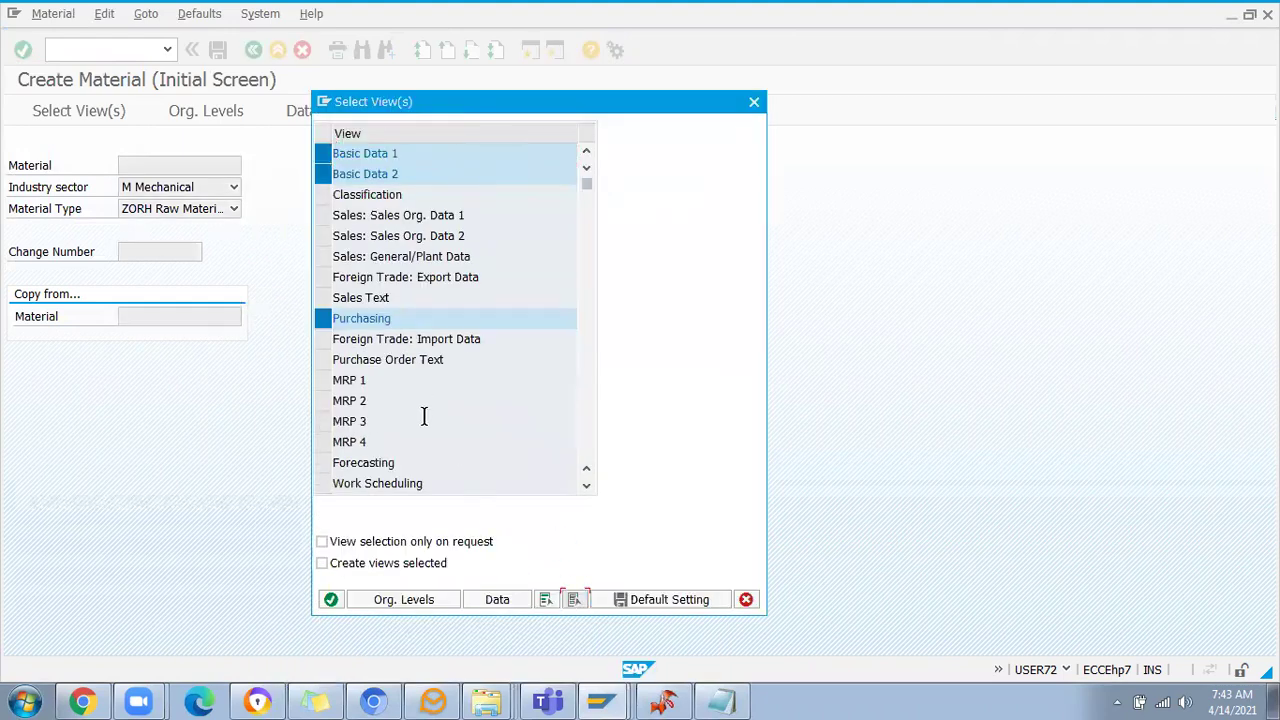
pyautogui.click(547, 596)
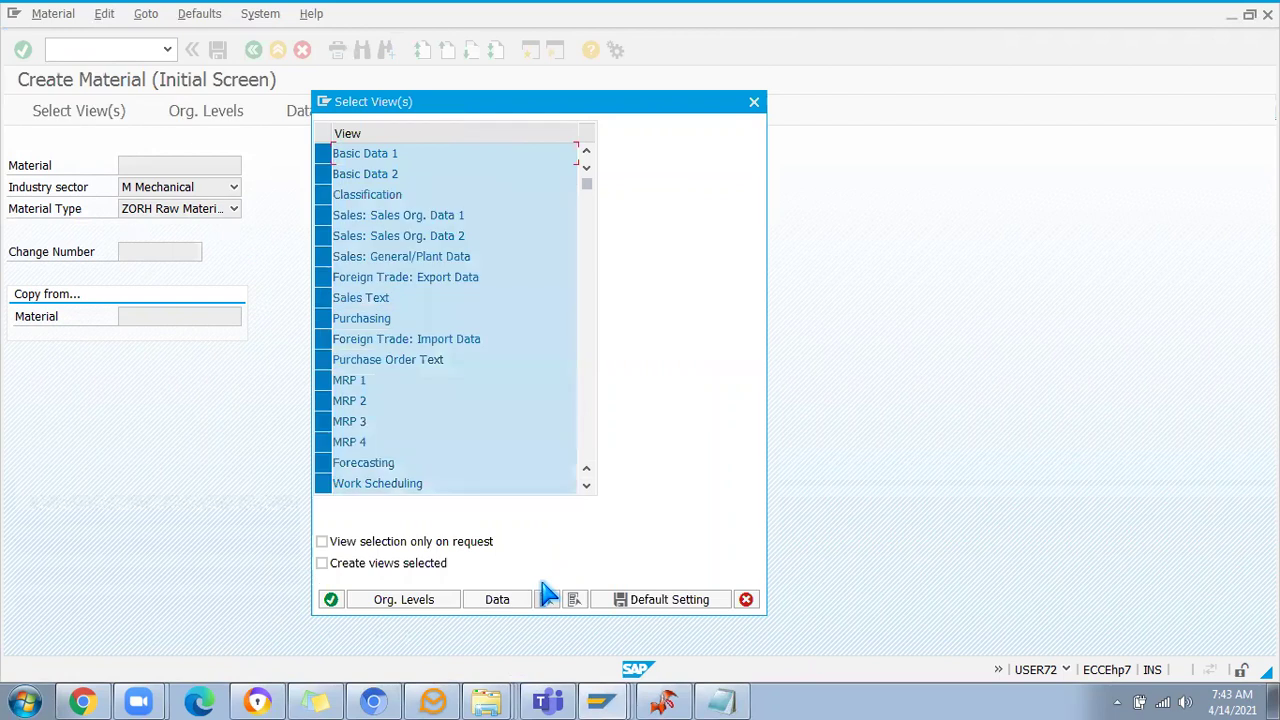
pyautogui.click(574, 599)
pyautogui.scroll(-2, 370, 413)
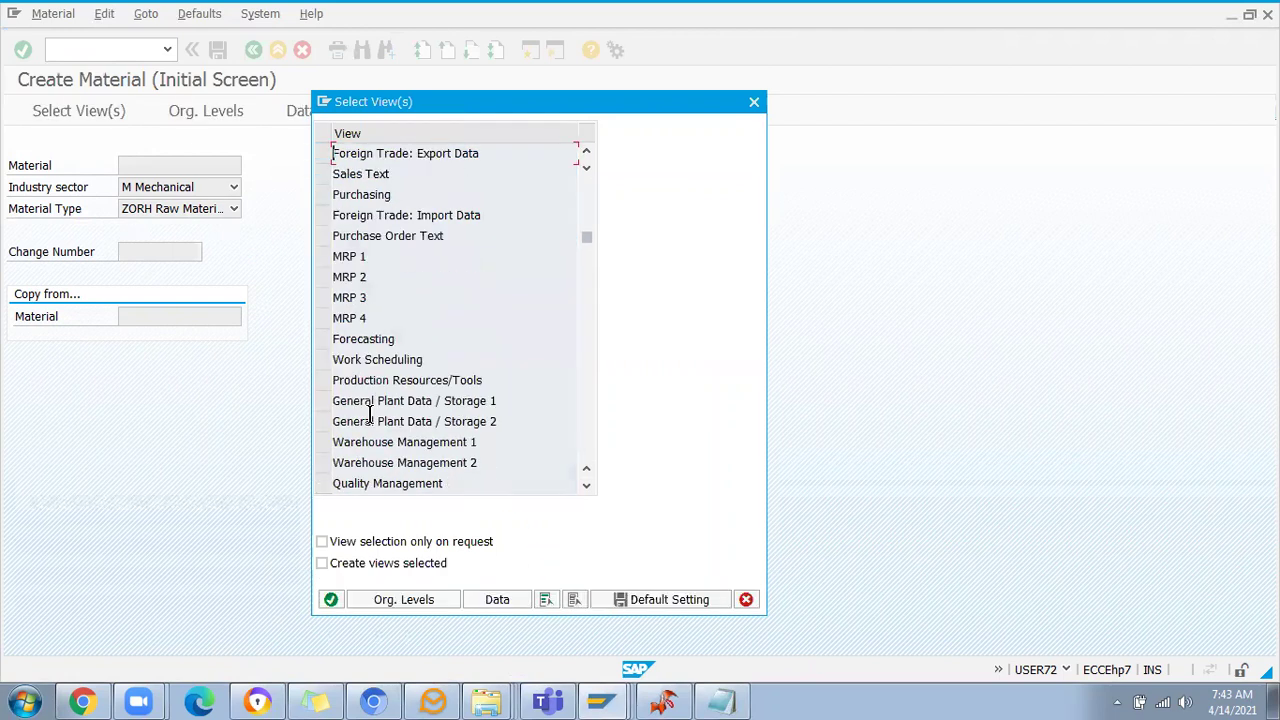
pyautogui.scroll(-2, 370, 413)
pyautogui.click(320, 379)
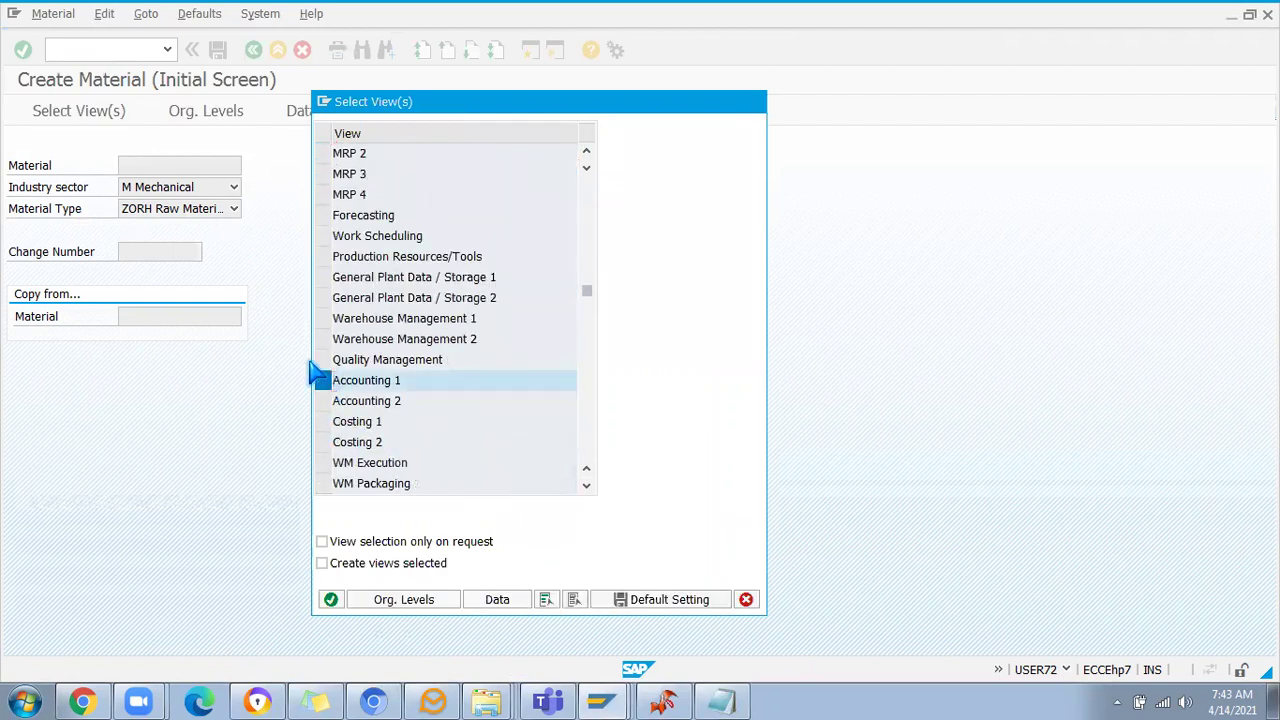
pyautogui.press('Return')
# Set the organizational level to plant JP01 and open the material's accounting data
pyautogui.press('Return')
pyautogui.click(427, 535)
pyautogui.press('BackSpace')
pyautogui.click(282, 240)
pyautogui.press('BackSpace')
pyautogui.press('BackSpace')
pyautogui.press('BackSpace')
pyautogui.press('BackSpace')
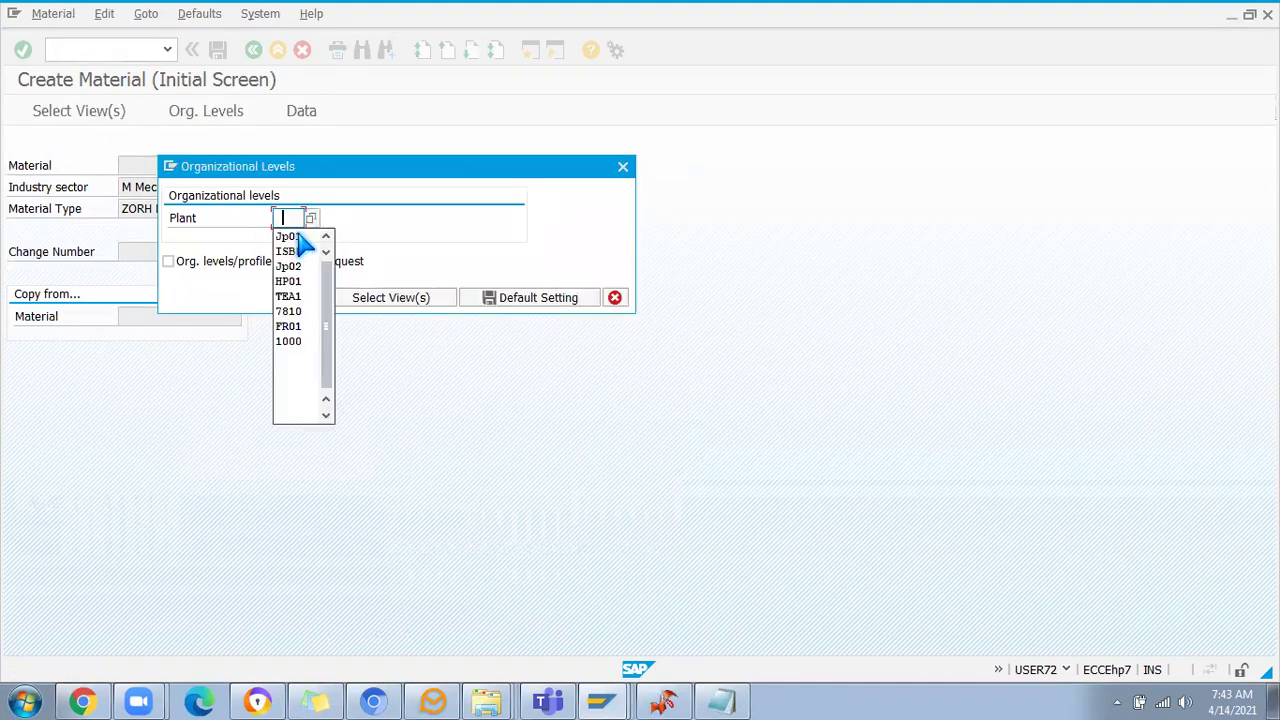
pyautogui.click(298, 238)
pyautogui.press('Return')
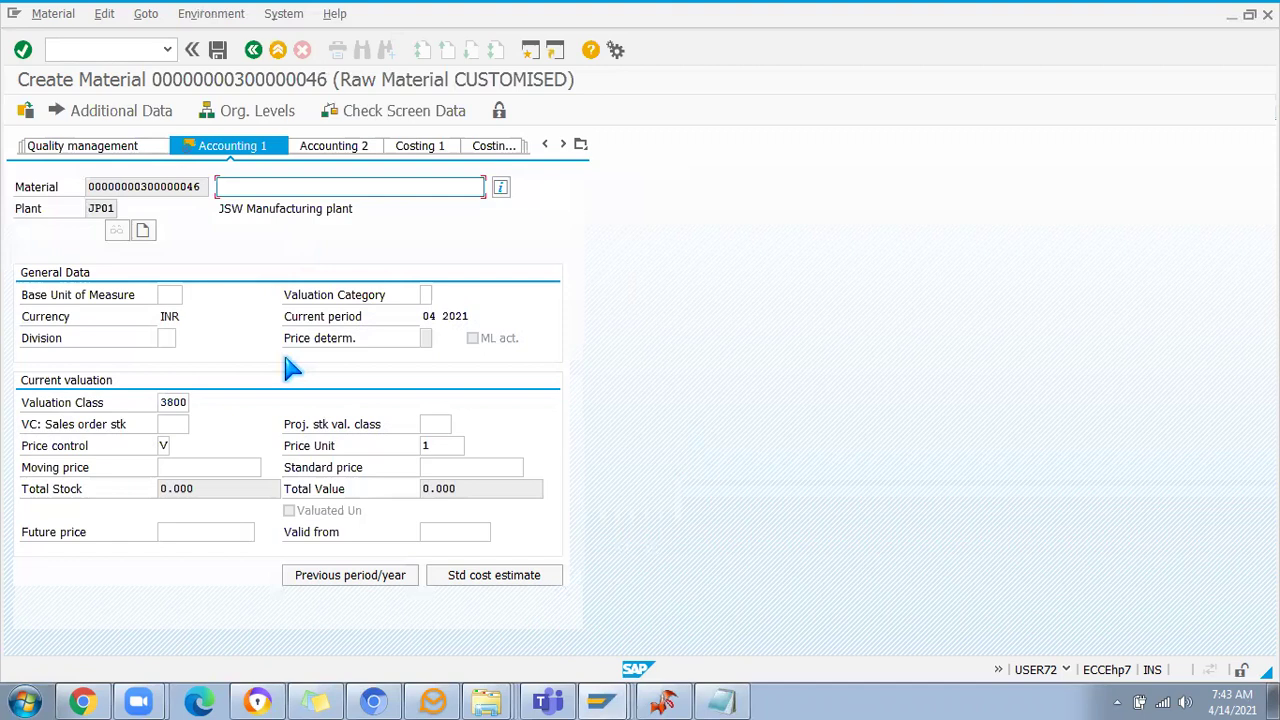
# Look up the possible valuation classes for the material and choose 3800
pyautogui.moveTo(162, 401); pyautogui.dragTo(185, 401)
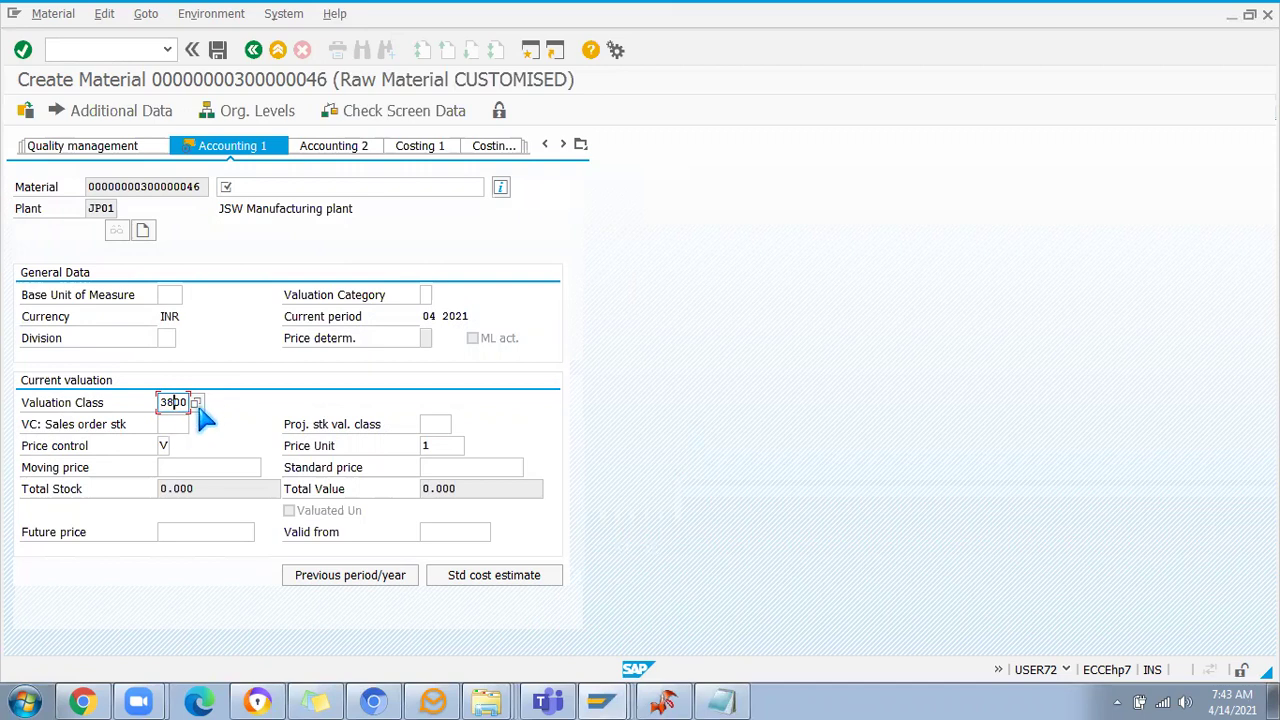
pyautogui.click(196, 402)
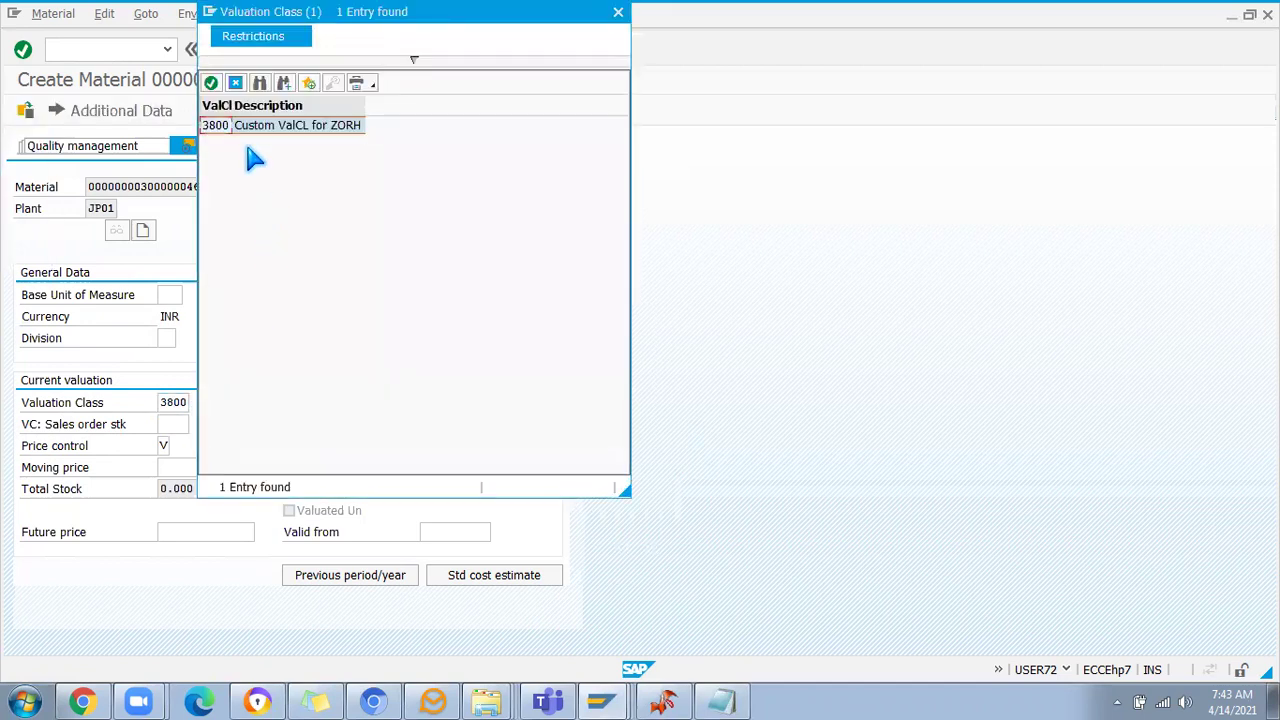
pyautogui.doubleClick(216, 125)
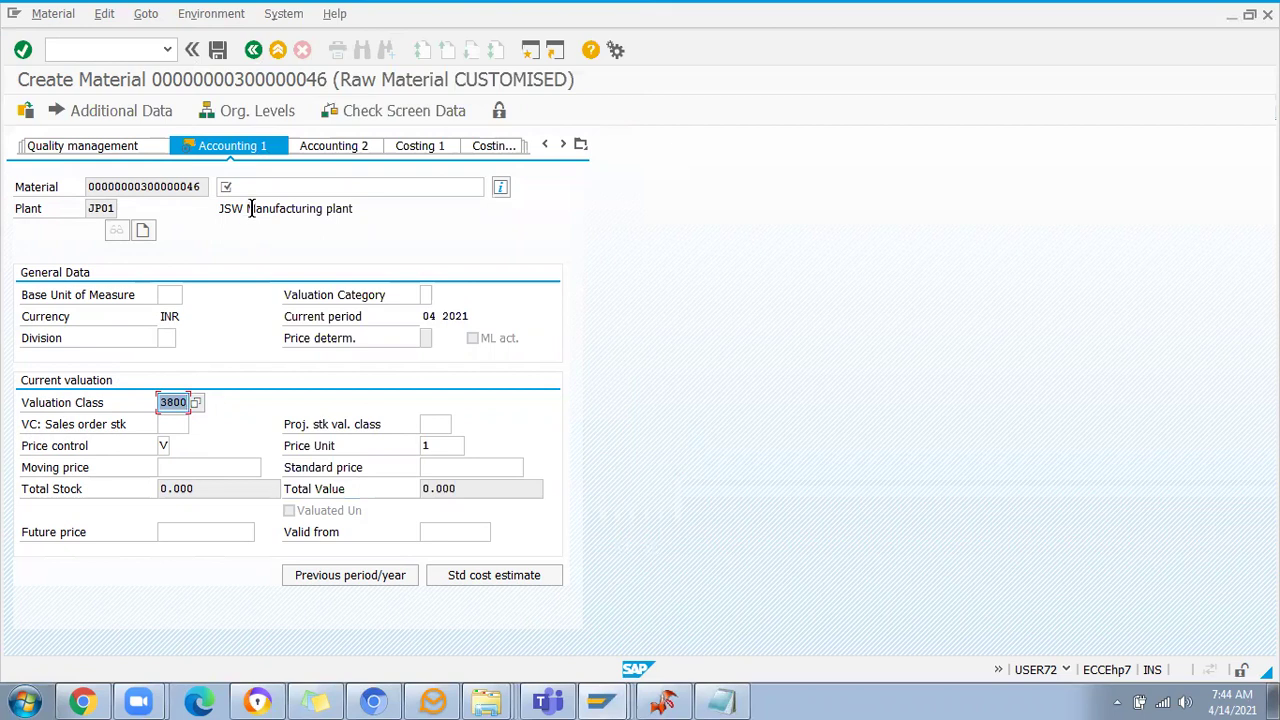
# Switch to the Account Category Reference/Material Type session, return to its overview and open the valuation class list
pyautogui.hotkey('alt', 'Tab')
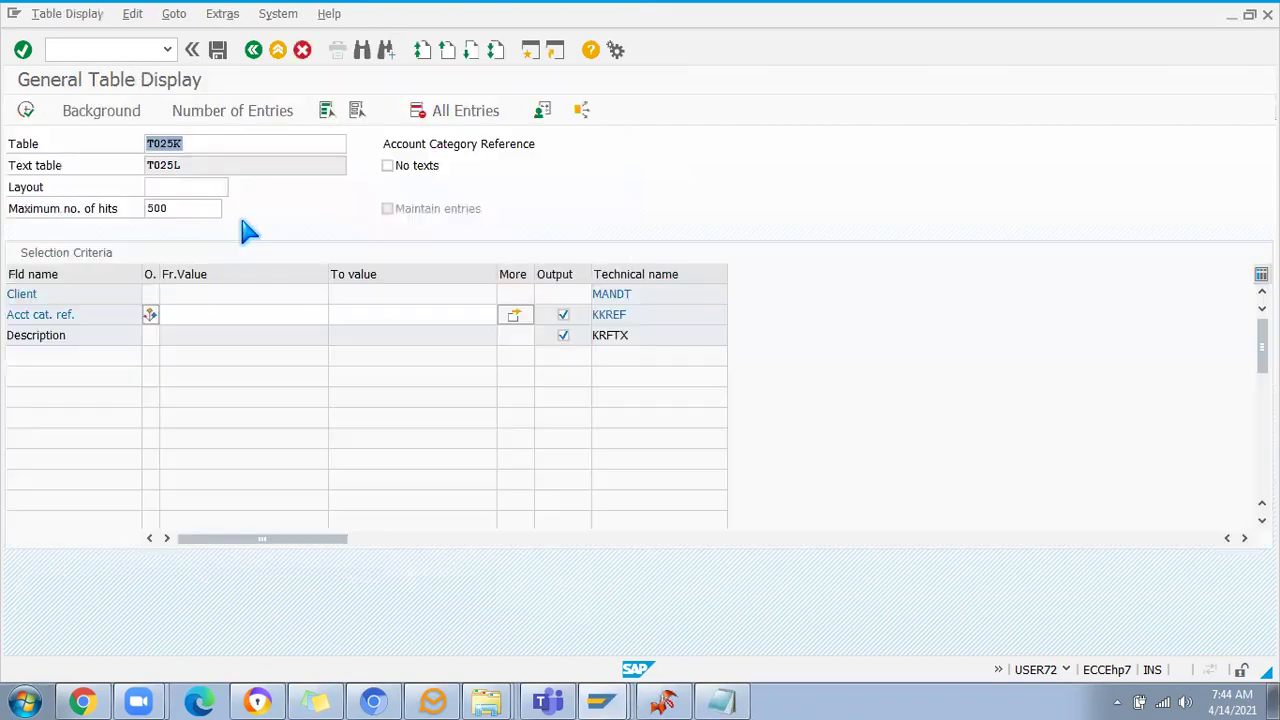
pyautogui.hotkey('alt', 'Tab')
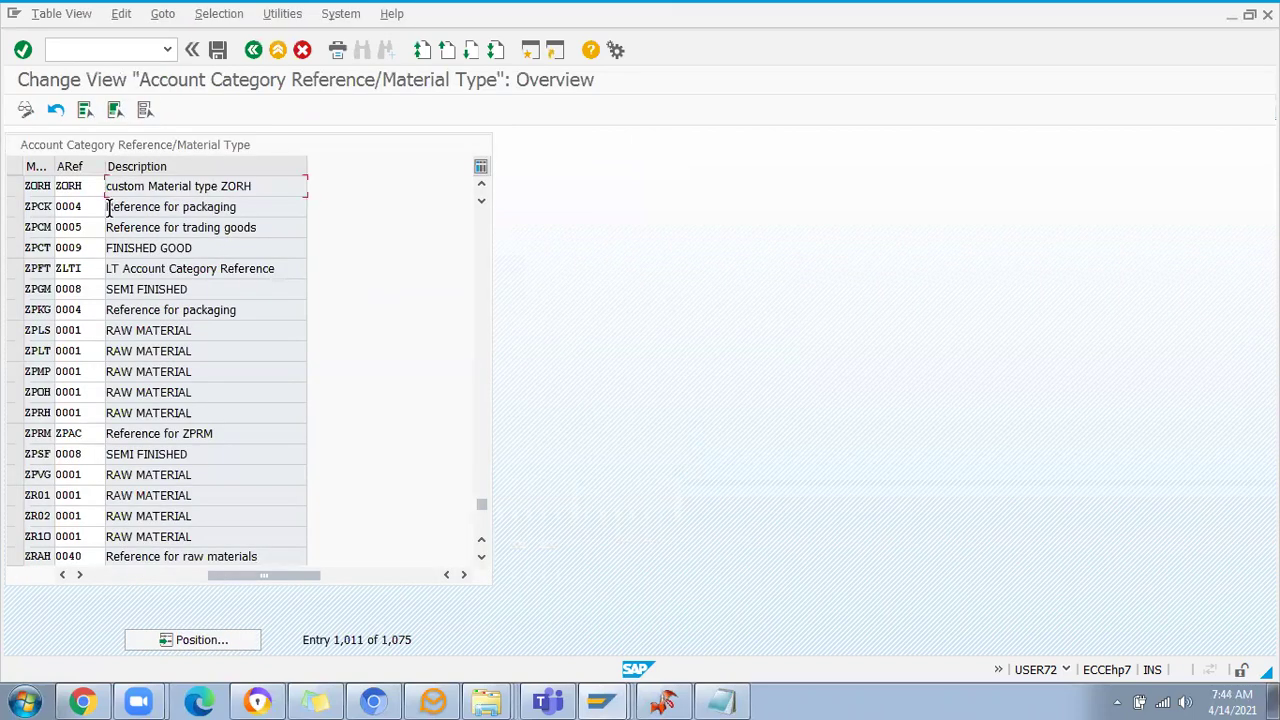
pyautogui.moveTo(53, 170); pyautogui.dragTo(60, 170)
pyautogui.click(253, 51)
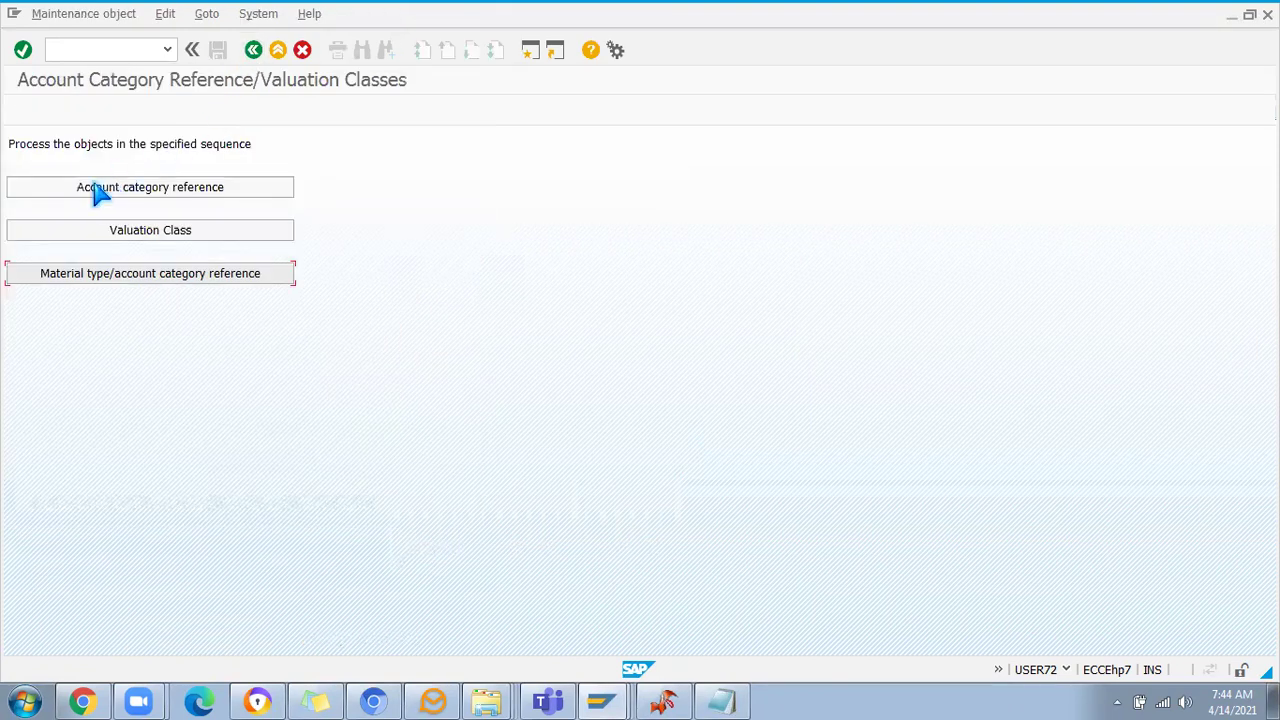
pyautogui.click(138, 232)
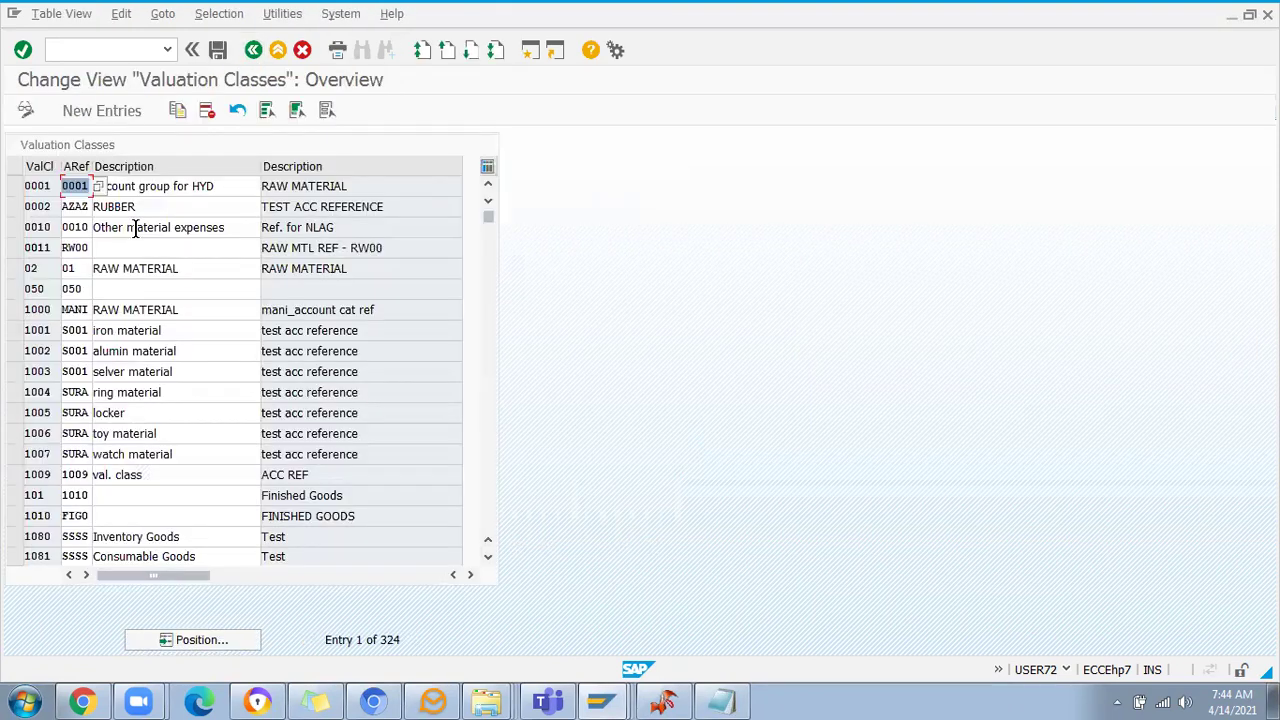
# Try to add valuation class 3900 as a new entry with account category reference ZORH
pyautogui.click(101, 112)
pyautogui.write('3900')
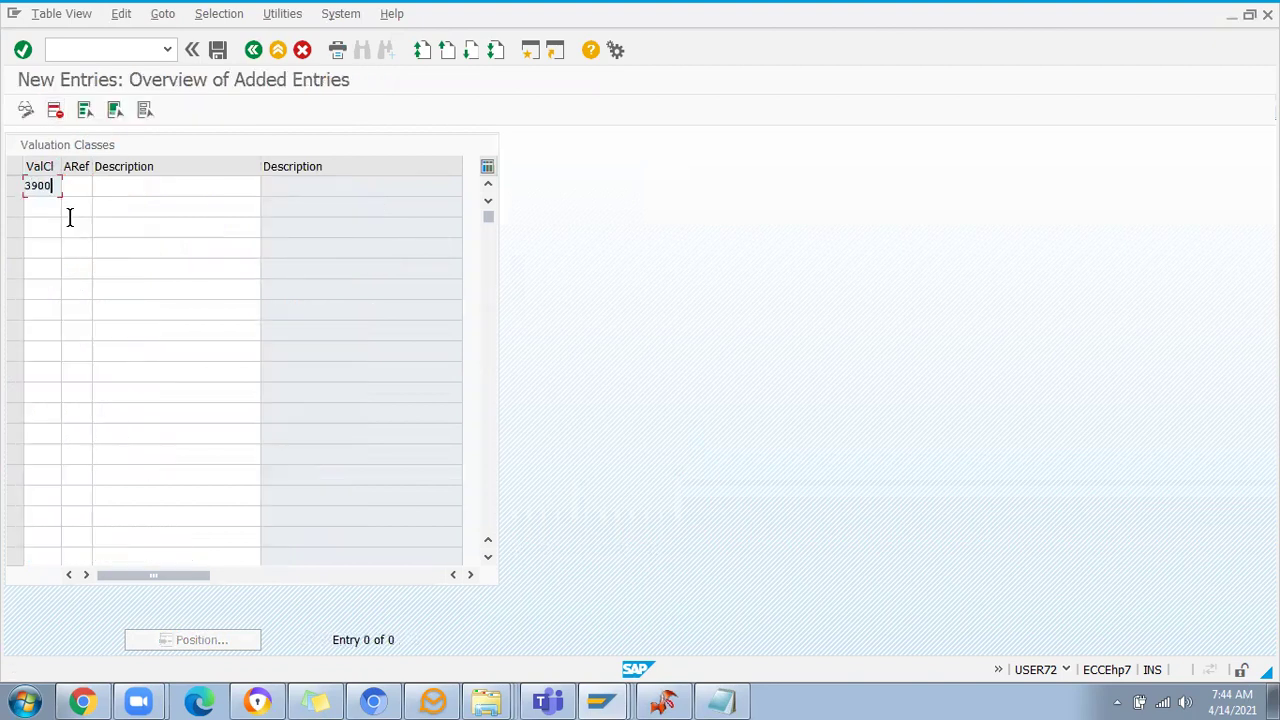
pyautogui.click(76, 186)
pyautogui.click(98, 187)
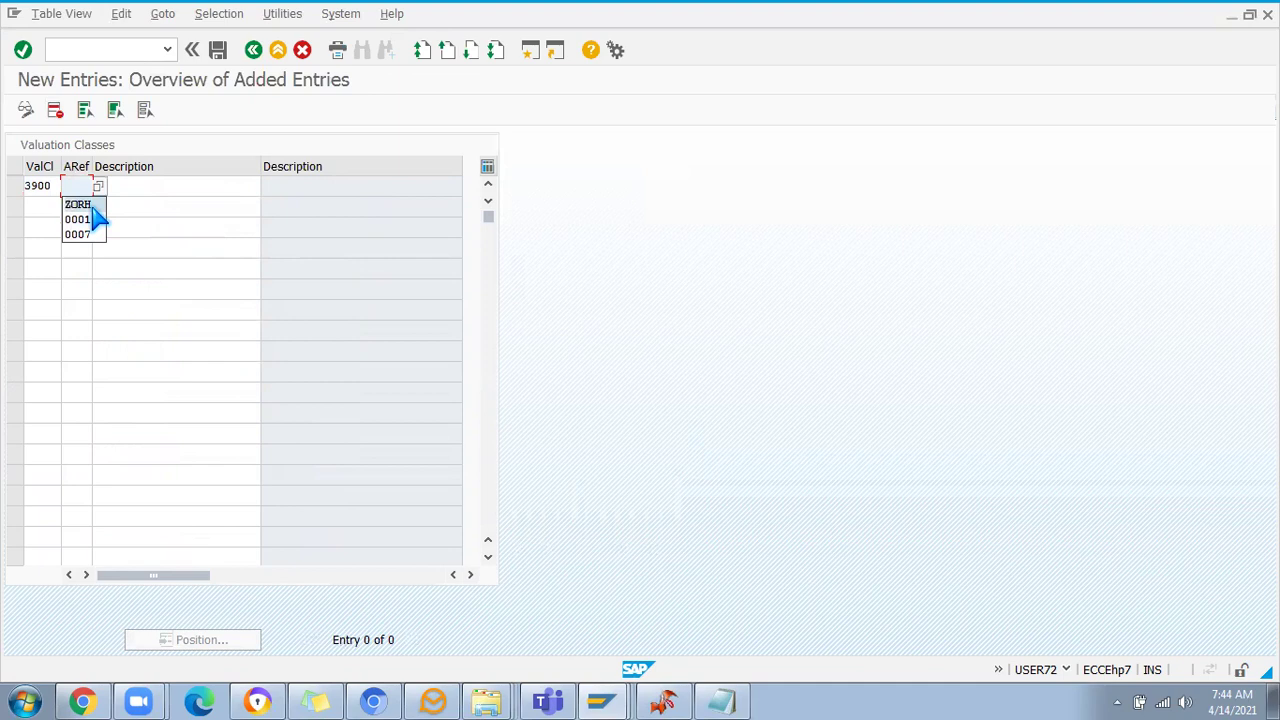
pyautogui.click(92, 205)
pyautogui.press('Return')
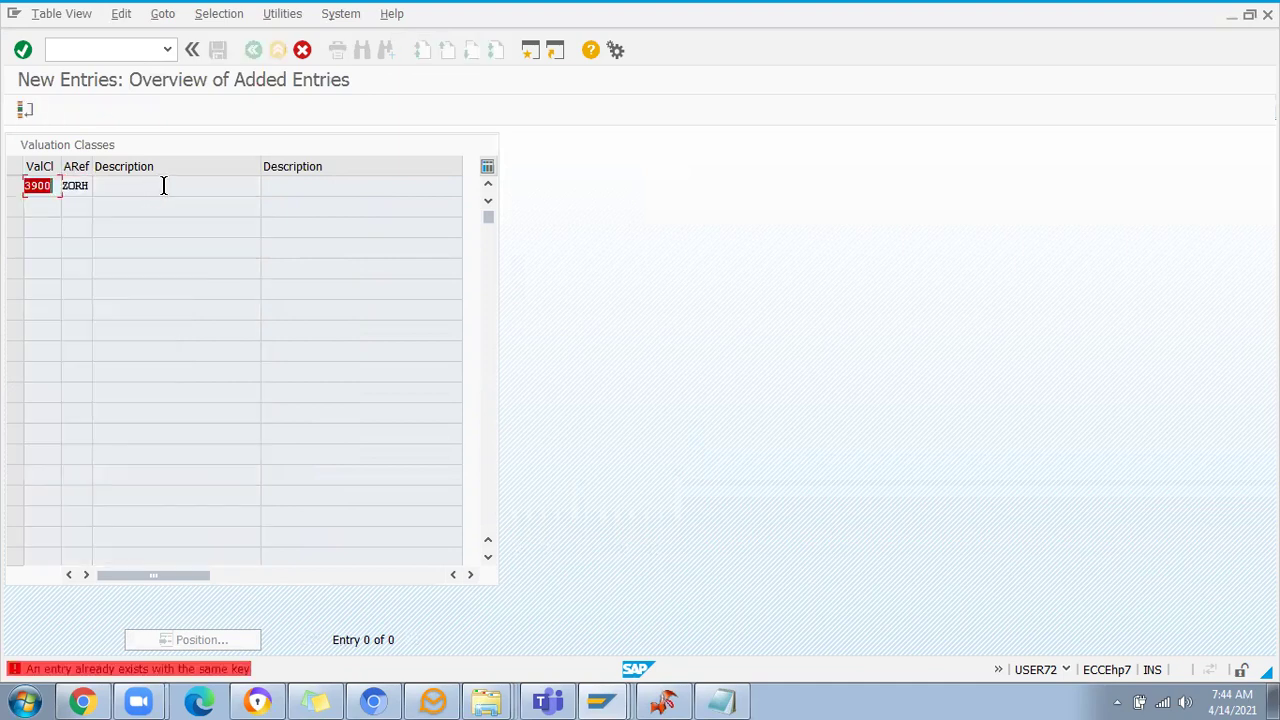
# Try valuation class 4000 for the new ZORH entry and change it to 4100
pyautogui.click(37, 186)
pyautogui.press('BackSpace')
pyautogui.press('BackSpace')
pyautogui.write('40')
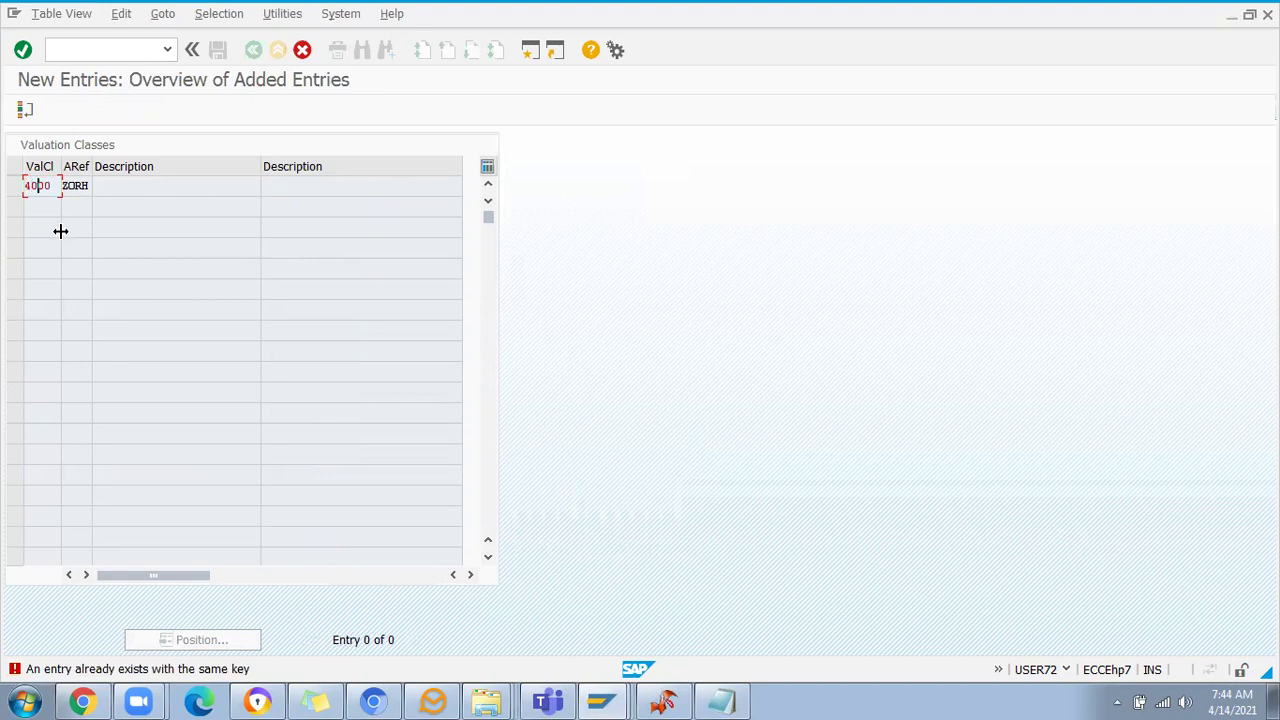
pyautogui.press('Return')
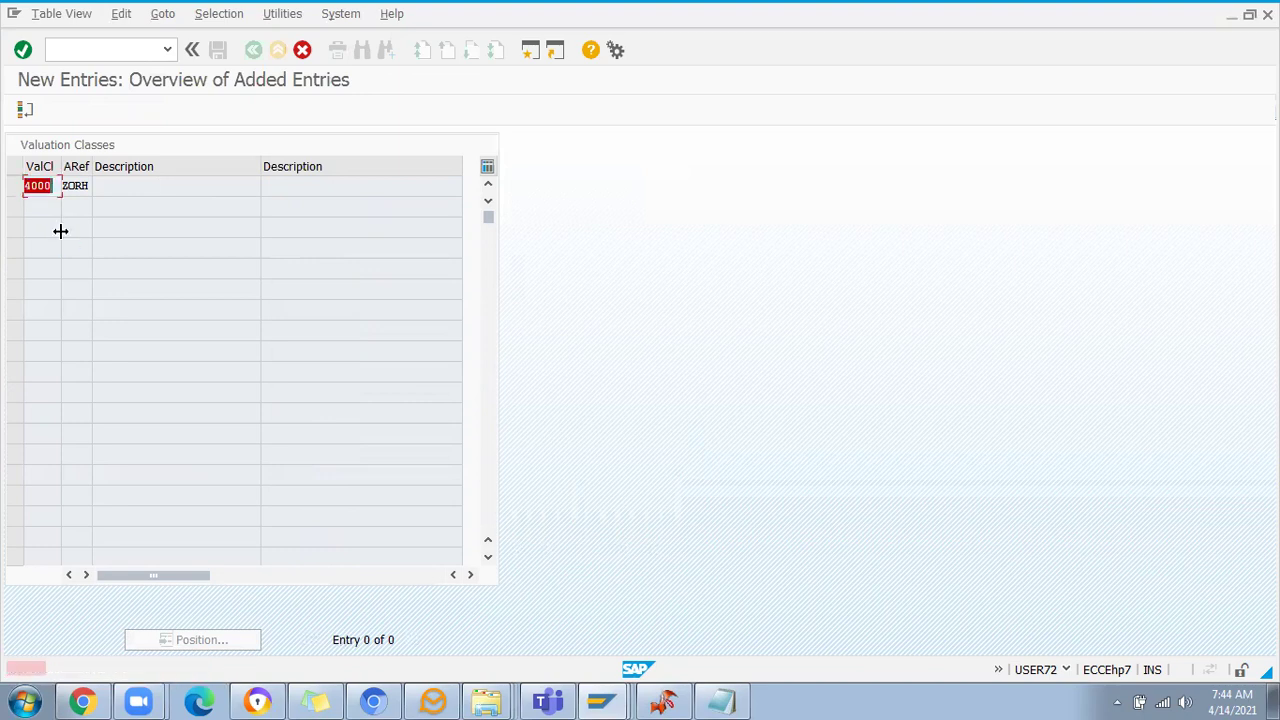
pyautogui.write('4100')
pyautogui.press('Return')
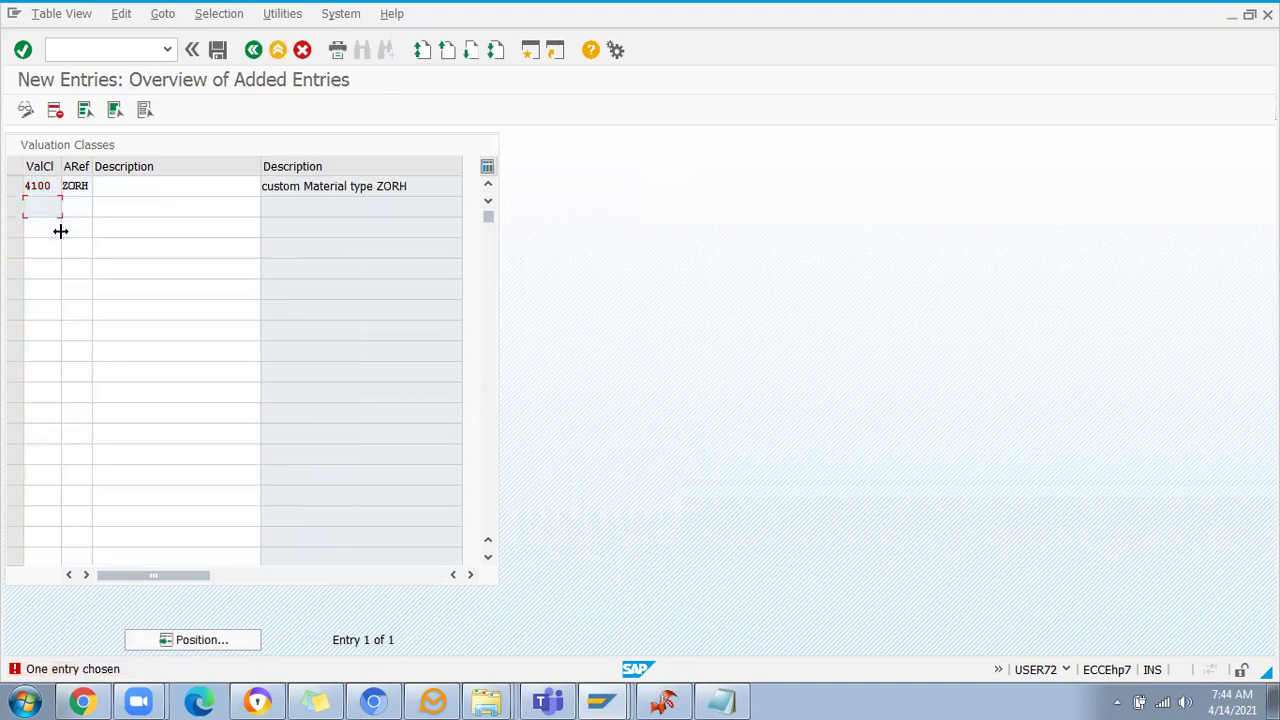
# Describe valuation class 4100 as Custom ValCL for ZORH 2
pyautogui.click(125, 187)
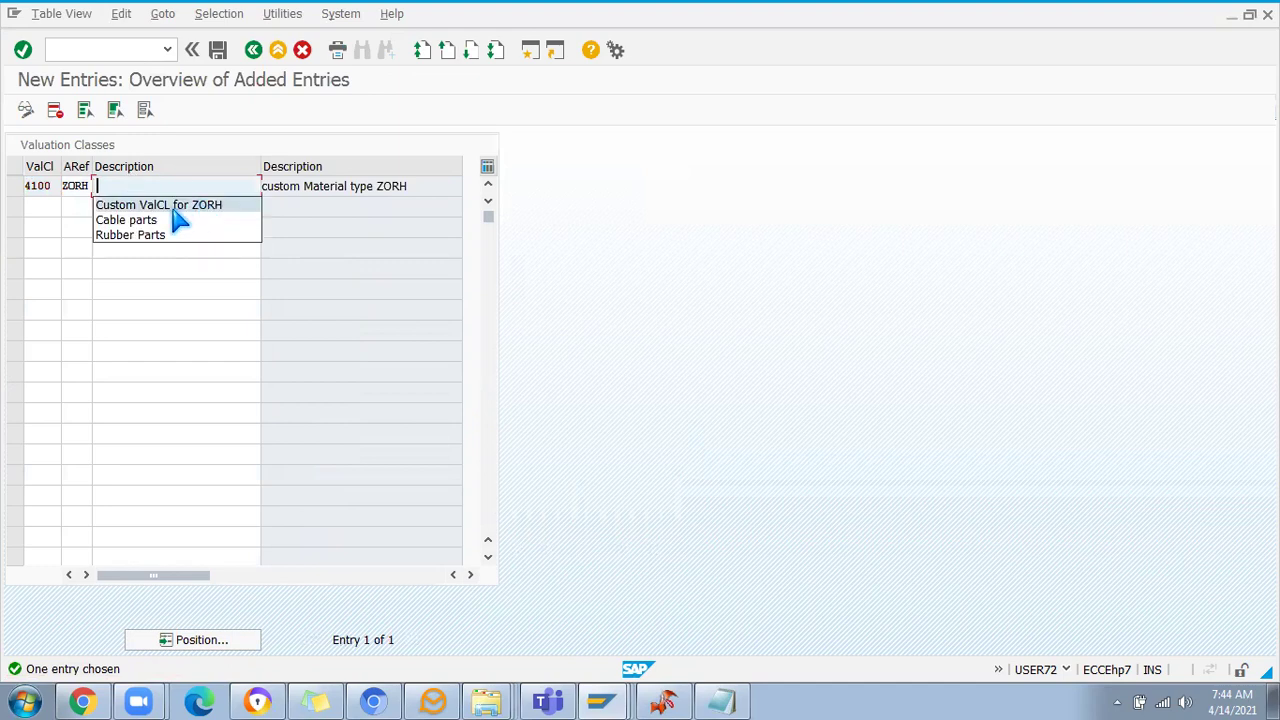
pyautogui.click(155, 205)
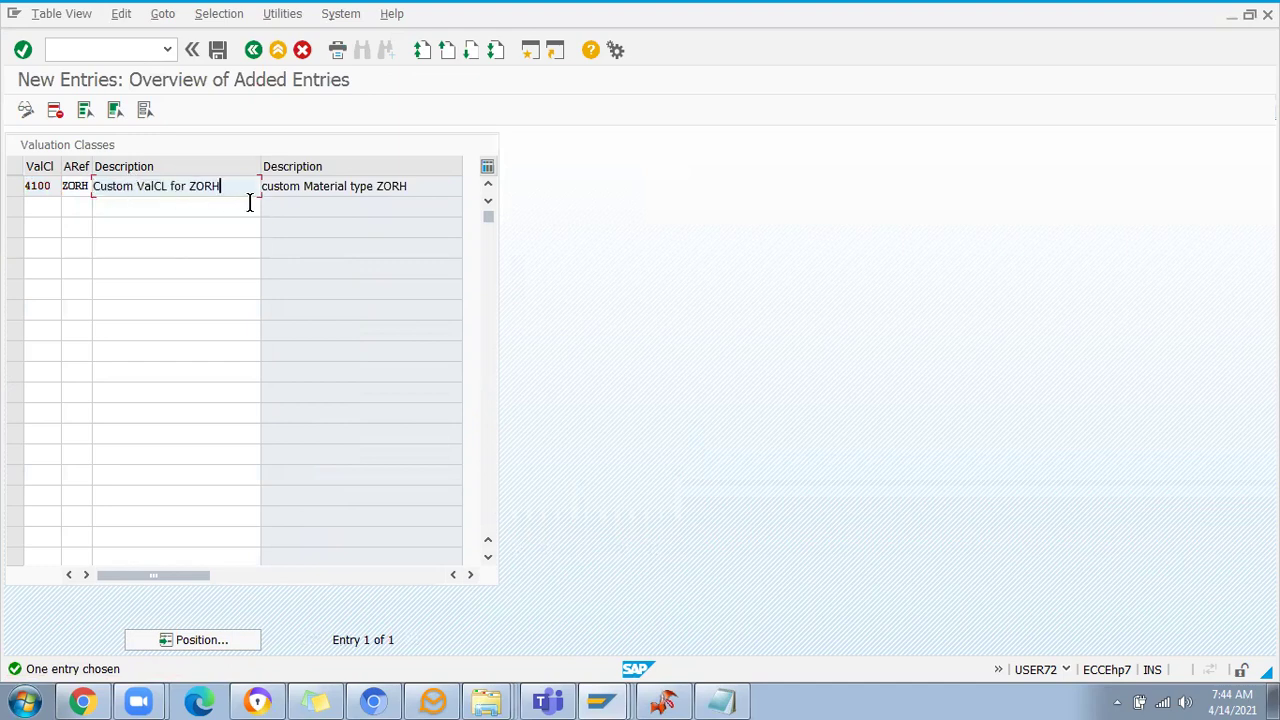
pyautogui.write('2')
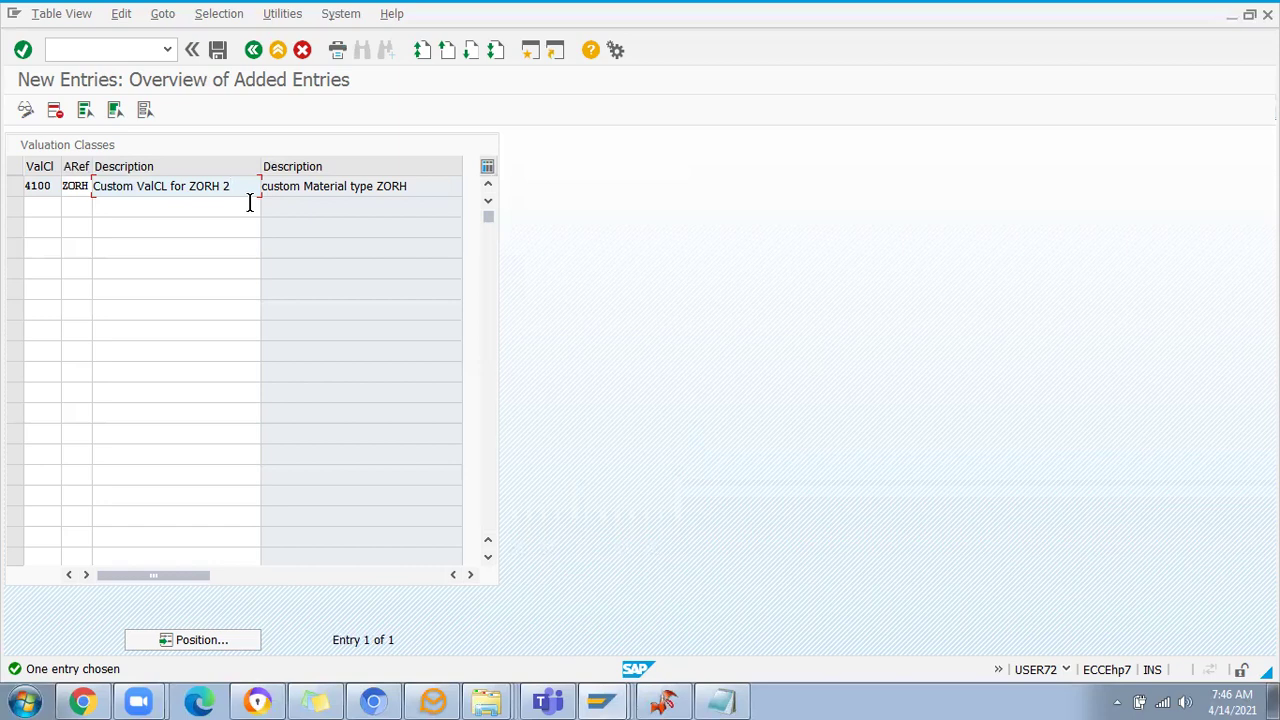
# Replace the description of valuation class 4100 with Electronics Goods and save the entry in the JSW PROJECT customizing request
pyautogui.press('BackSpace')
pyautogui.press('BackSpace')
pyautogui.press('BackSpace')
pyautogui.press('BackSpace')
pyautogui.press('BackSpace')
pyautogui.press('BackSpace')
pyautogui.press('BackSpace')
pyautogui.press('BackSpace')
pyautogui.press('BackSpace')
pyautogui.press('BackSpace')
pyautogui.press('BackSpace')
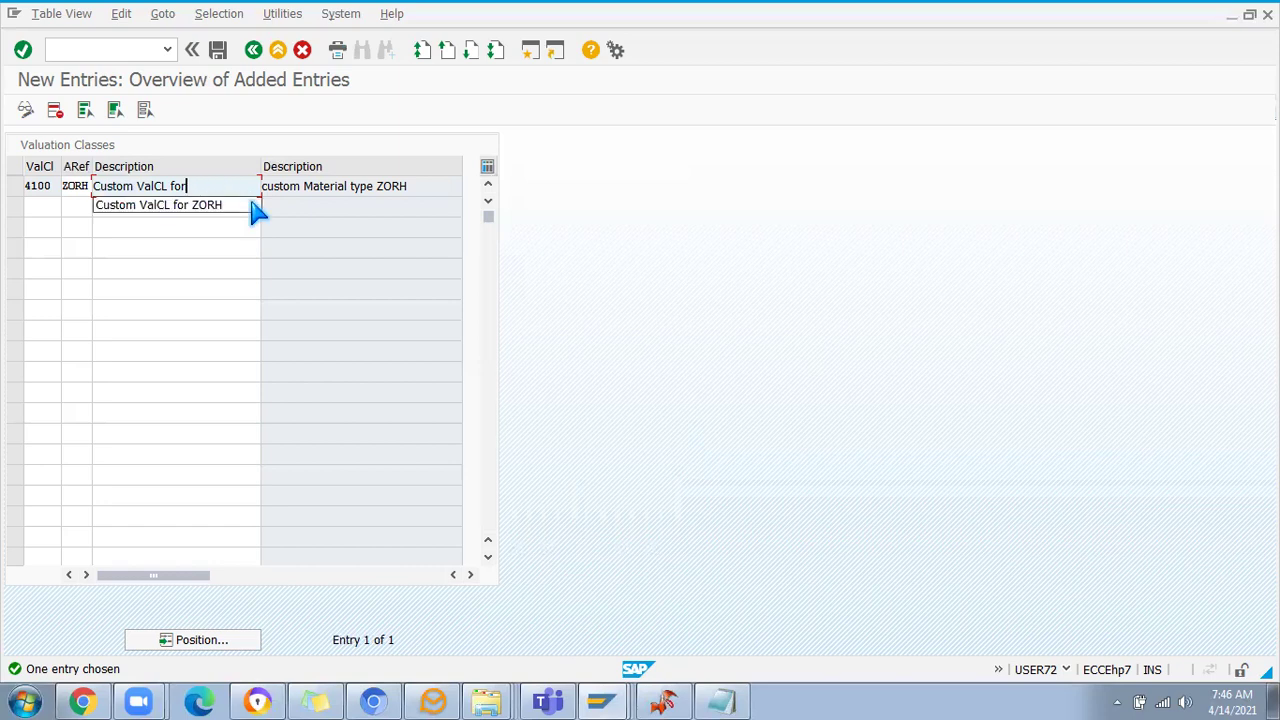
pyautogui.press('BackSpace')
pyautogui.press('BackSpace')
pyautogui.press('BackSpace')
pyautogui.press('BackSpace')
pyautogui.press('BackSpace')
pyautogui.press('BackSpace')
pyautogui.press('BackSpace')
pyautogui.press('BackSpace')
pyautogui.press('BackSpace')
pyautogui.press('BackSpace')
pyautogui.press('BackSpace')
pyautogui.write('E')
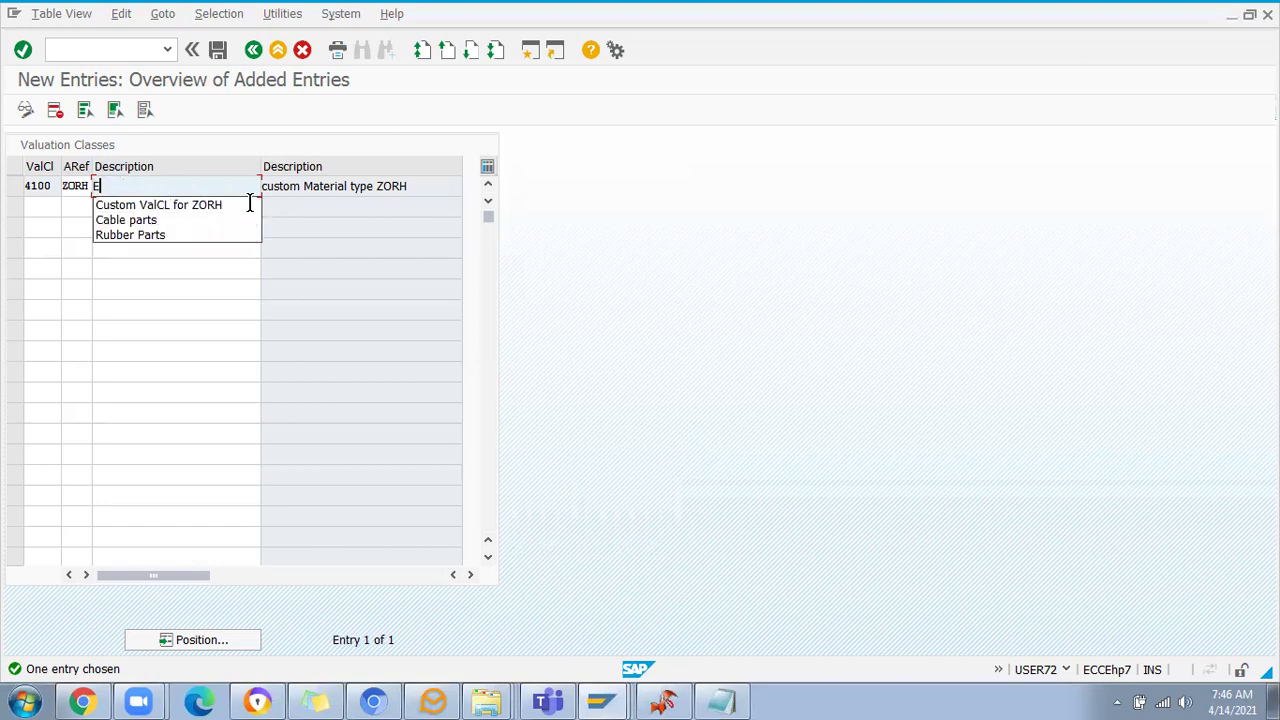
pyautogui.write('lectron')
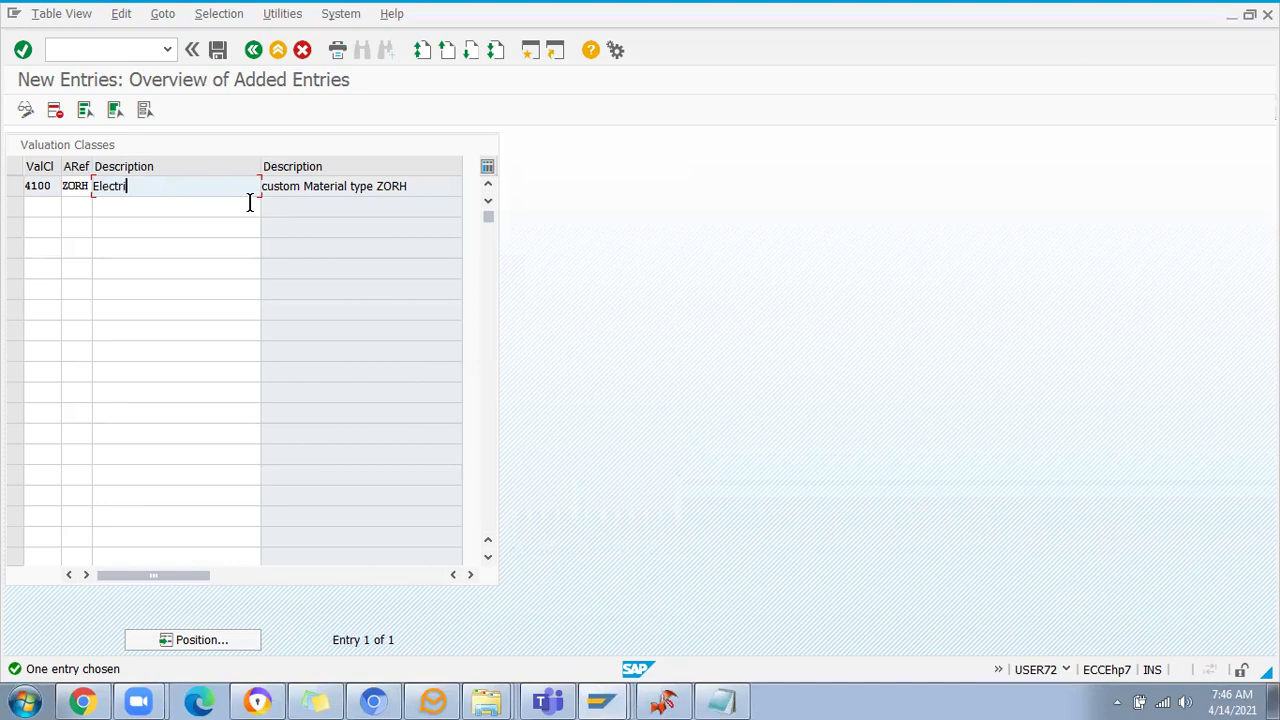
pyautogui.write('ics Goods')
pyautogui.press('Tab')
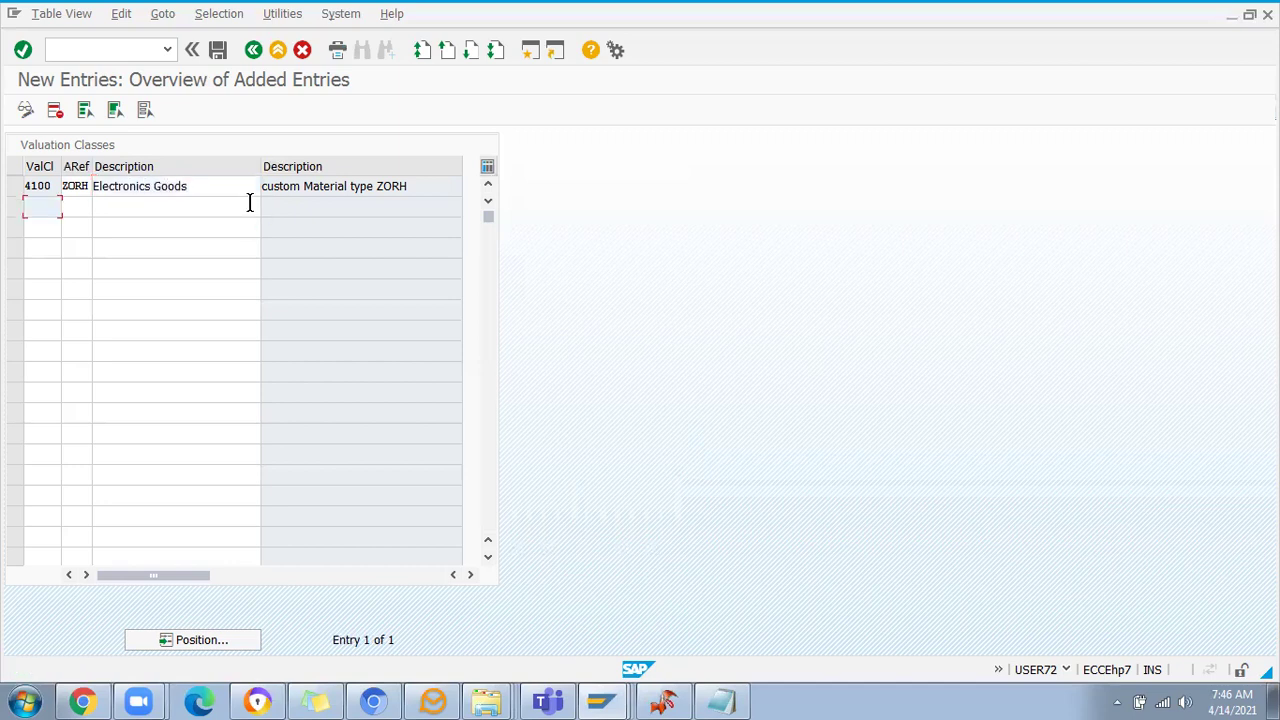
pyautogui.click(218, 50)
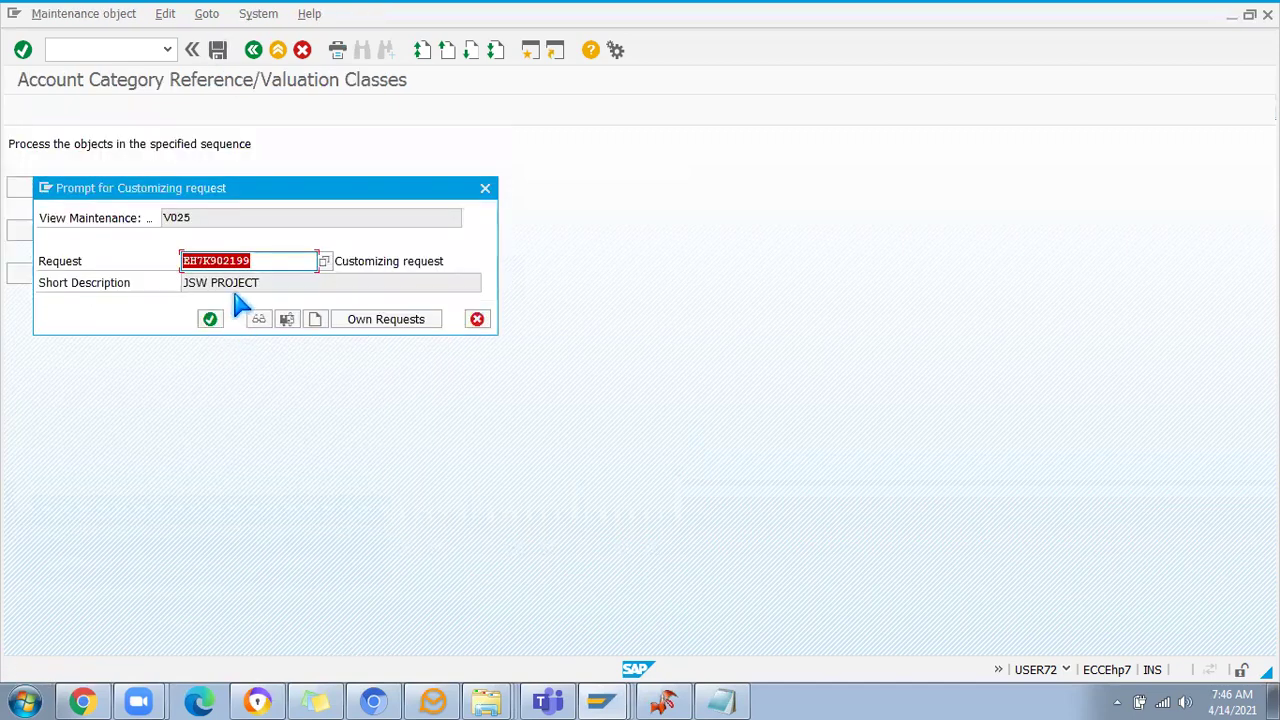
pyautogui.click(210, 319)
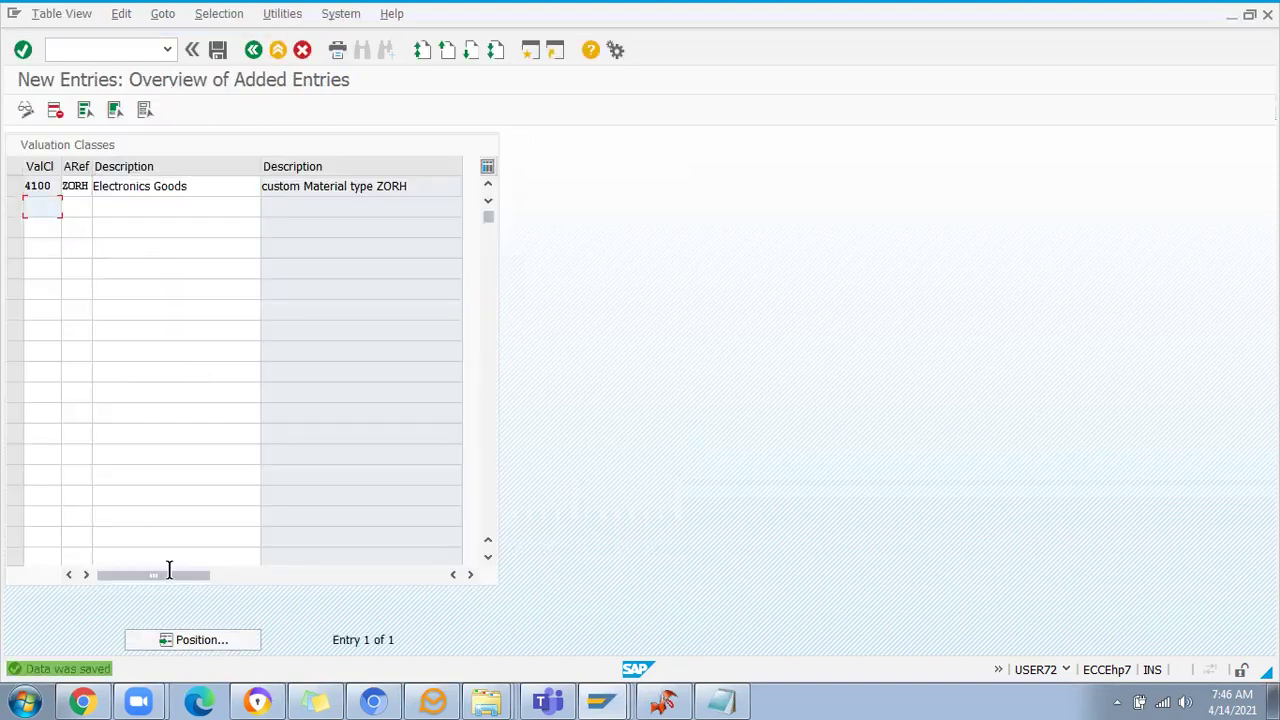
# Return to the valuation class overview and position the list at class 3800
pyautogui.click(256, 51)
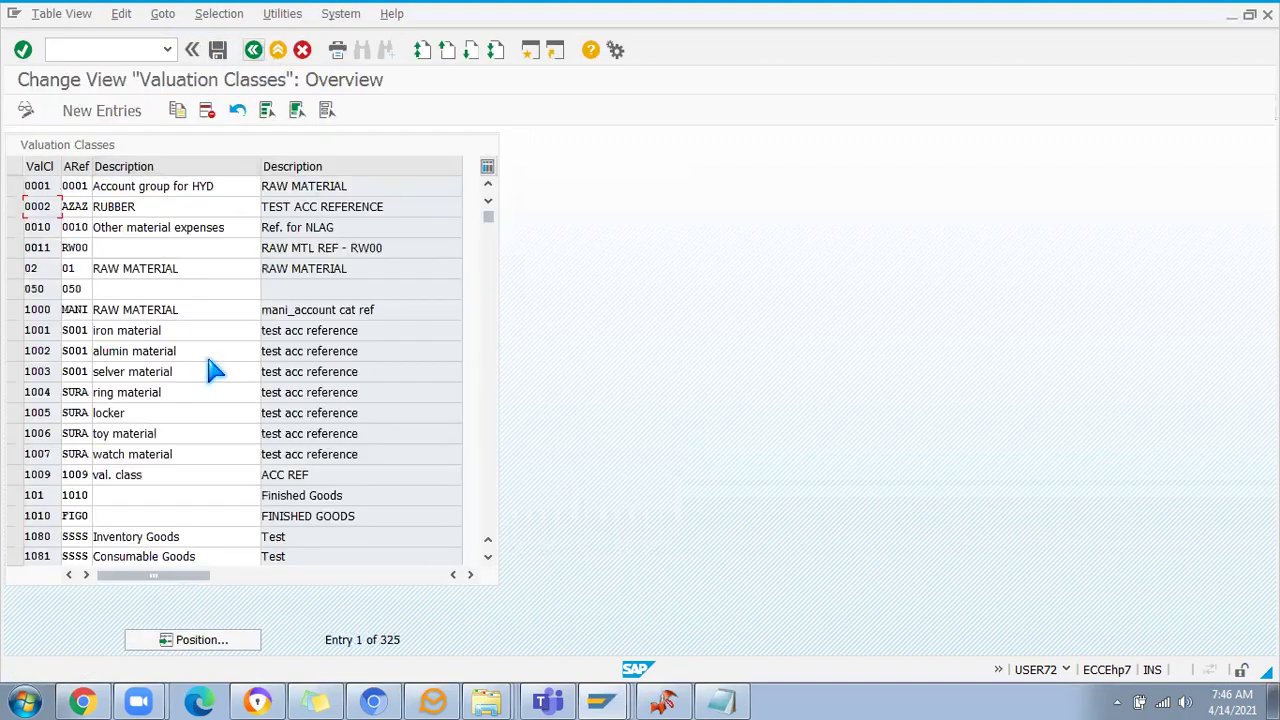
pyautogui.click(195, 640)
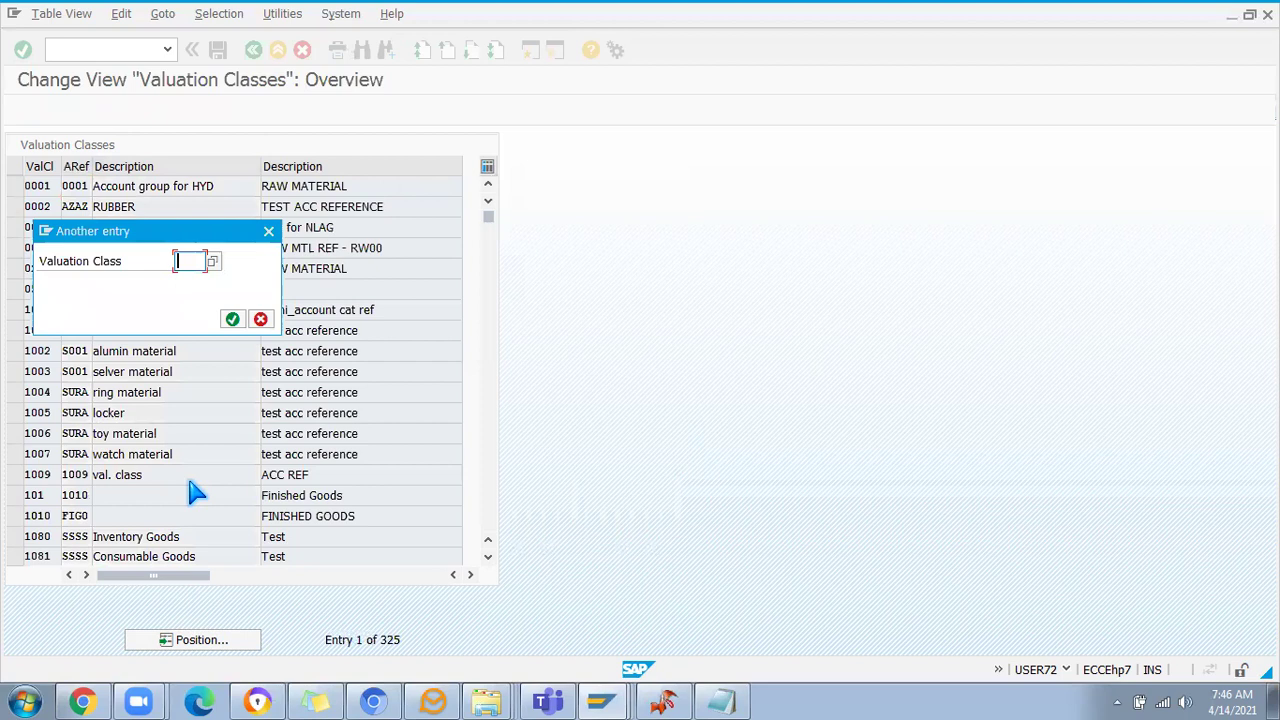
pyautogui.write('3800')
pyautogui.press('Return')
# Set the description of valuation class 3800 to Mechanical goods and save the change
pyautogui.moveTo(241, 188); pyautogui.dragTo(22, 180)
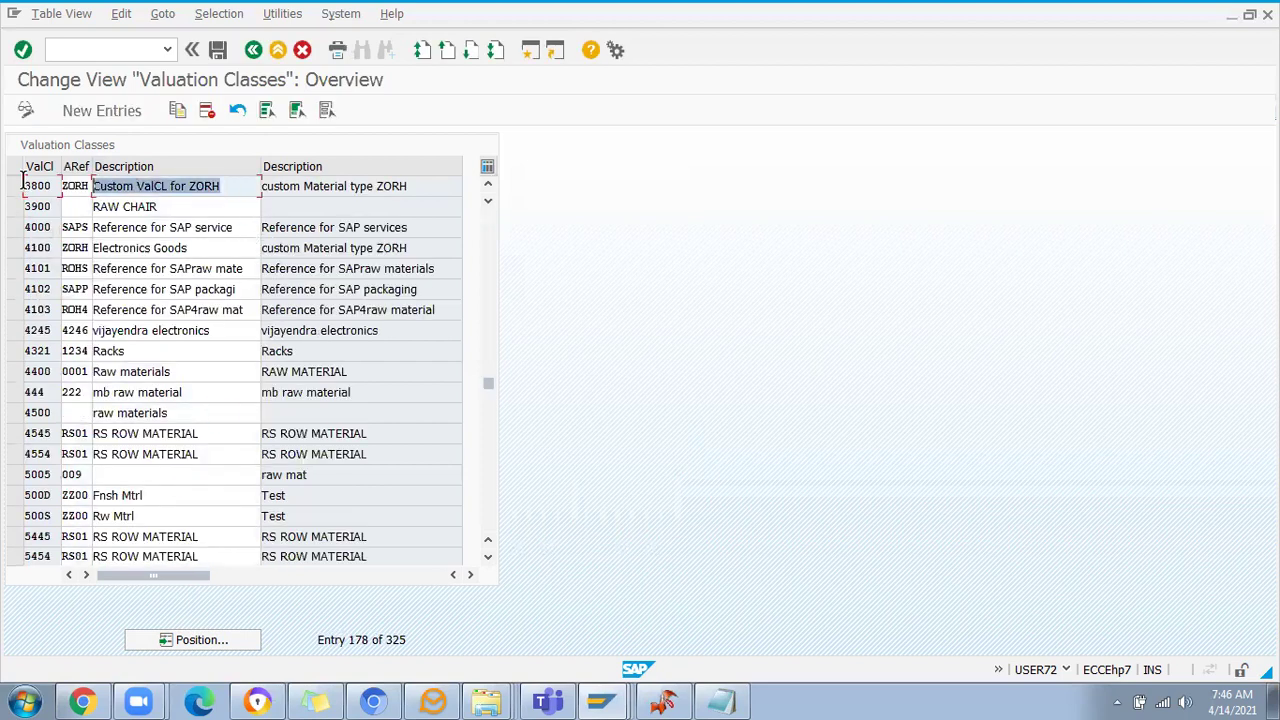
pyautogui.write('Mechanical goods')
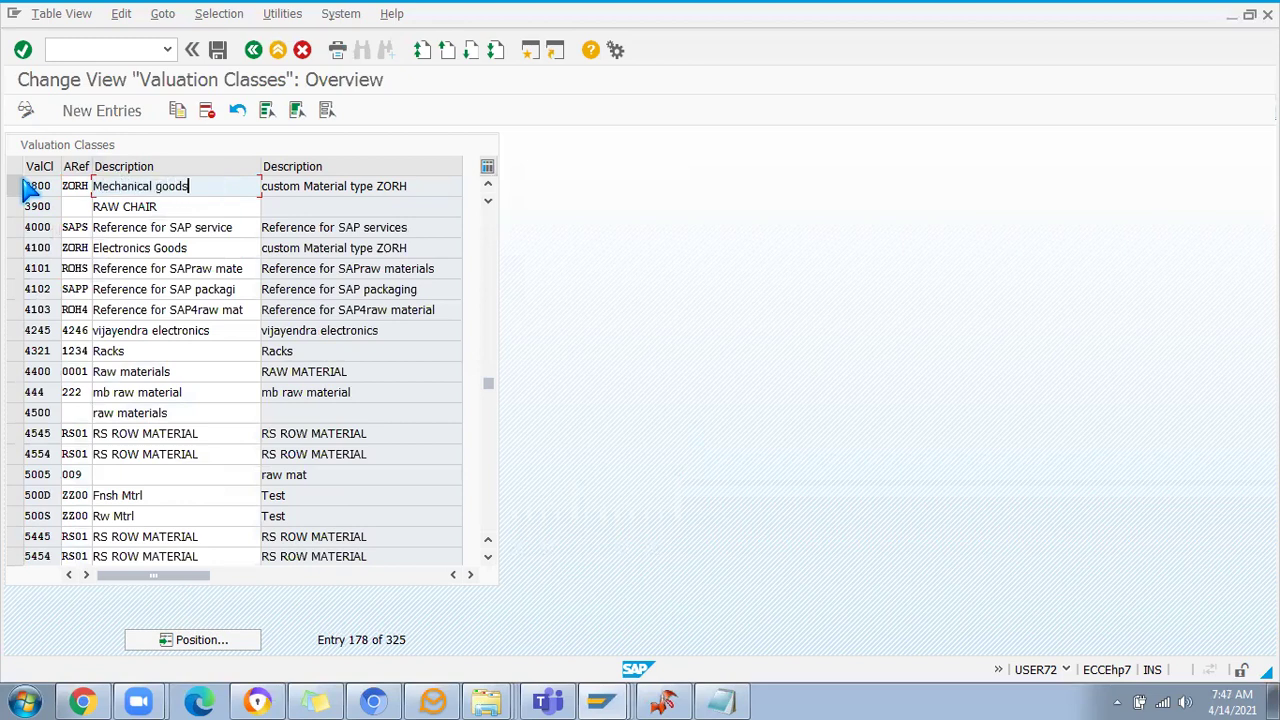
pyautogui.hotkey('shift', 'Home')
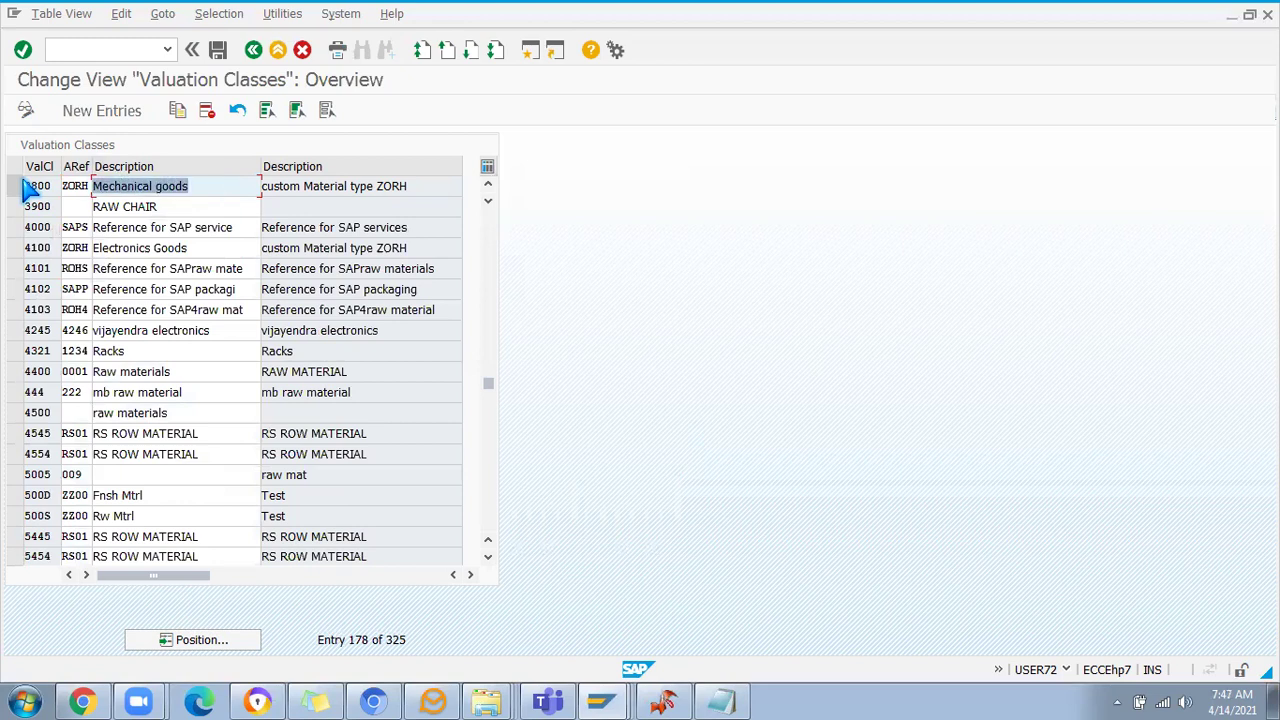
pyautogui.click(218, 50)
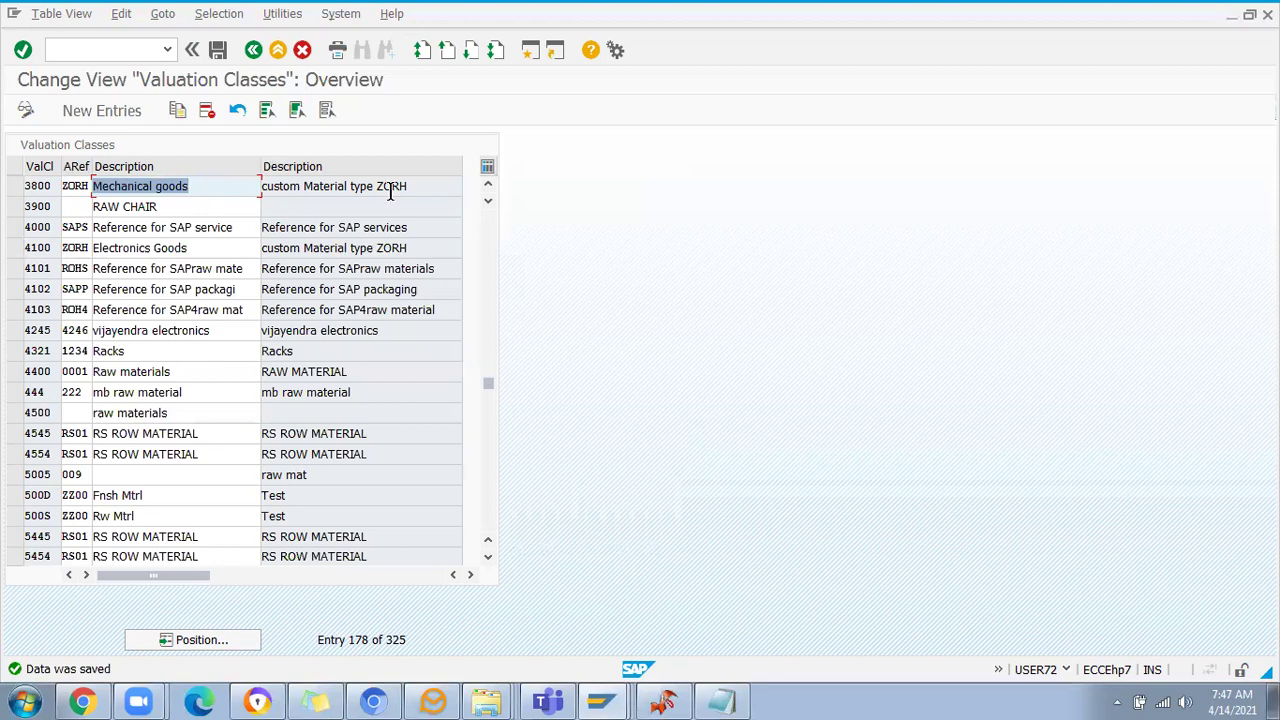
# Start transaction mm01 in a new session and select only the Accounting 1 view for a Mechanical-sector ZORH material
pyautogui.click(530, 50)
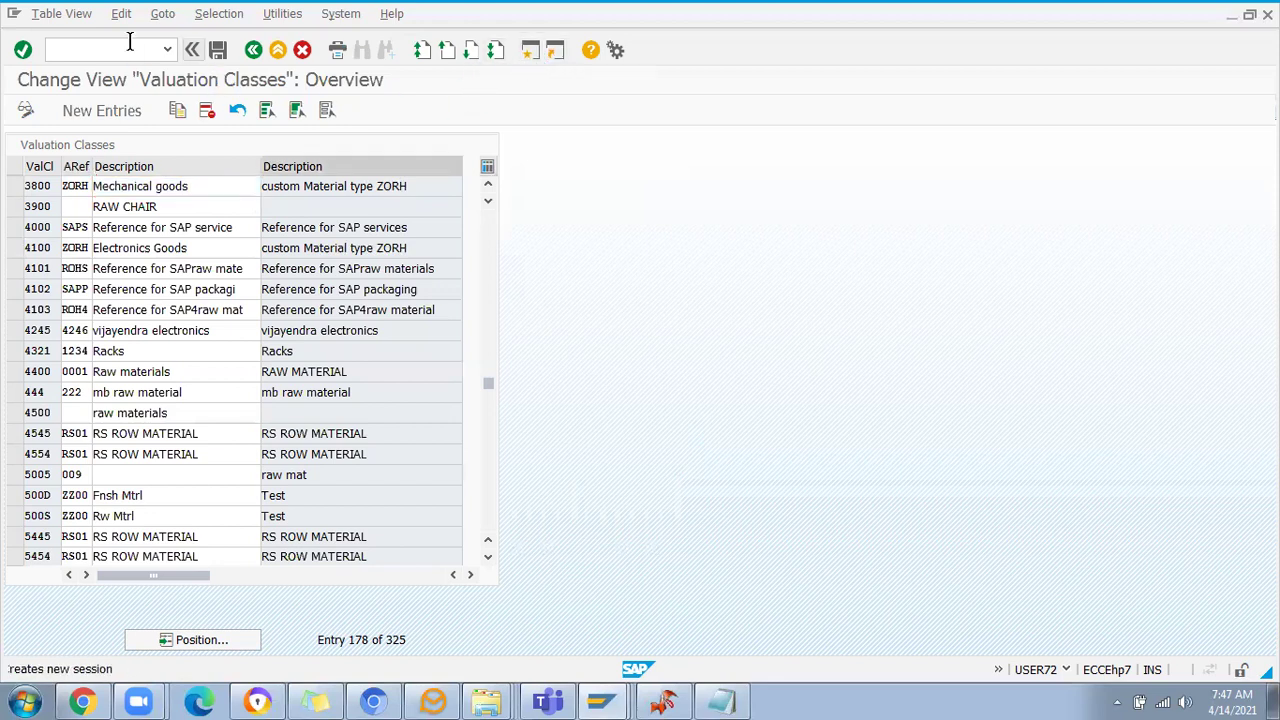
pyautogui.write('mm01')
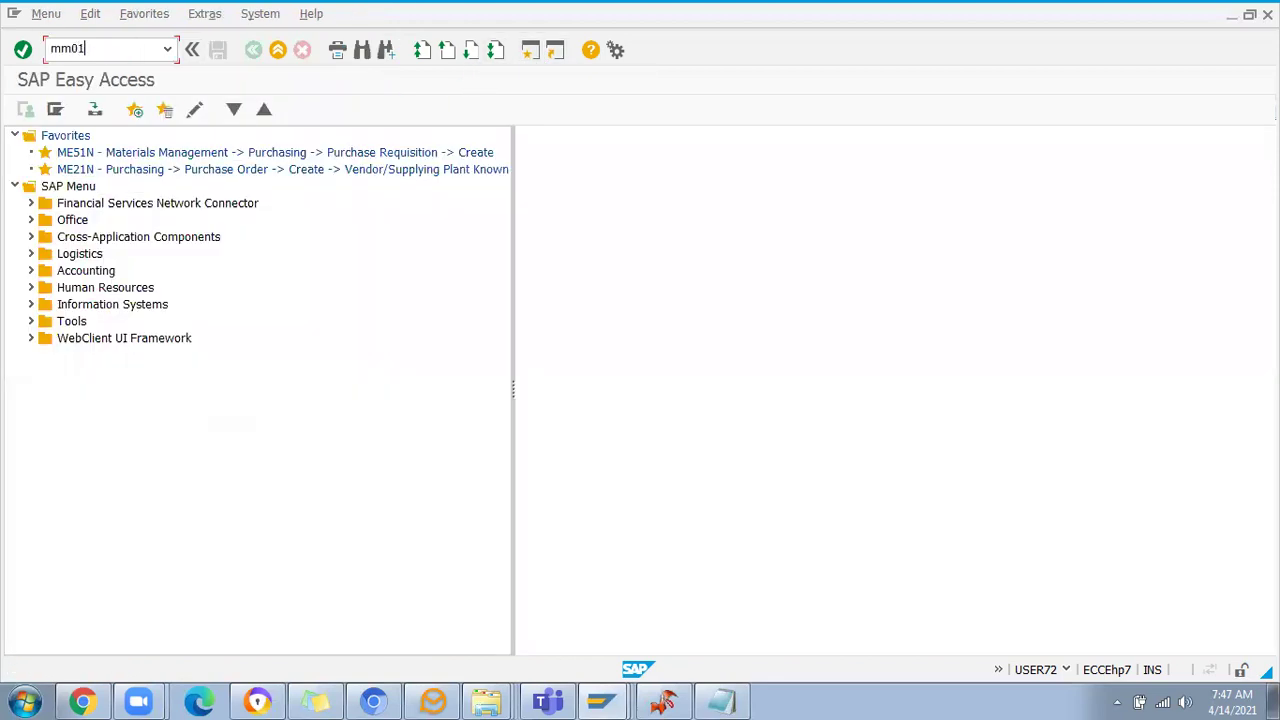
pyautogui.press('Return')
pyautogui.press('Return')
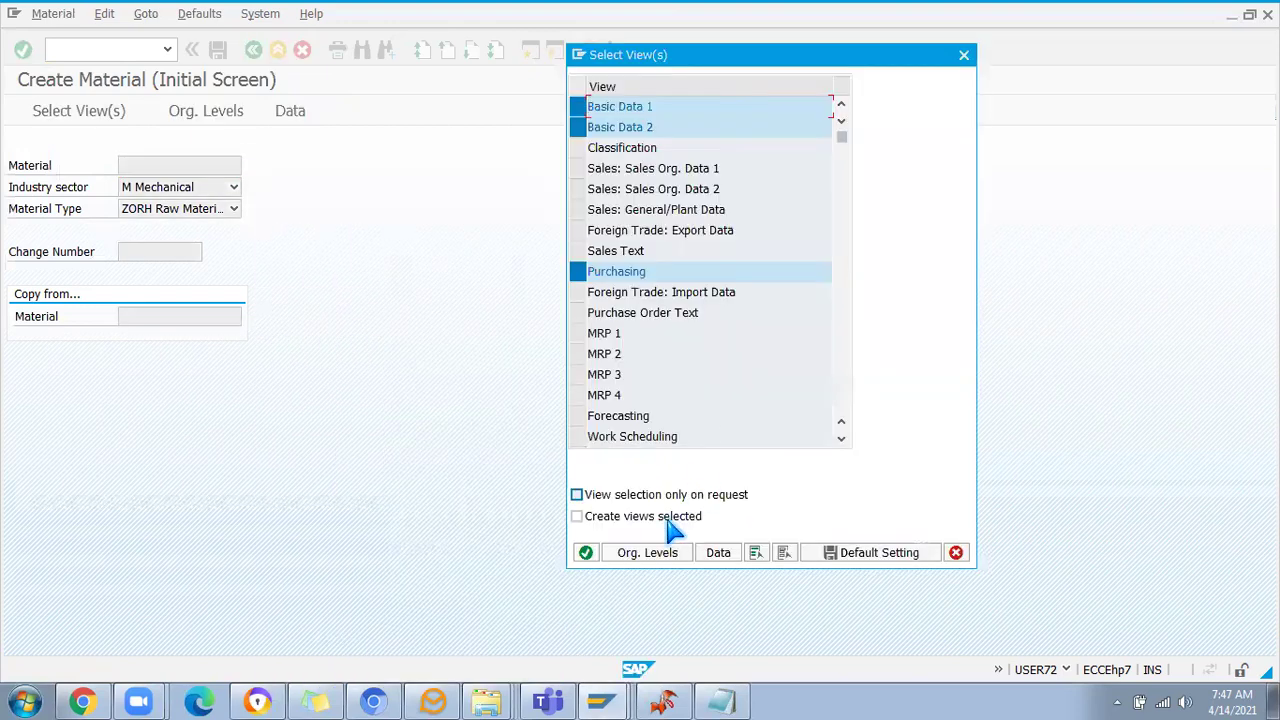
pyautogui.click(784, 552)
pyautogui.scroll(-5, 690, 428)
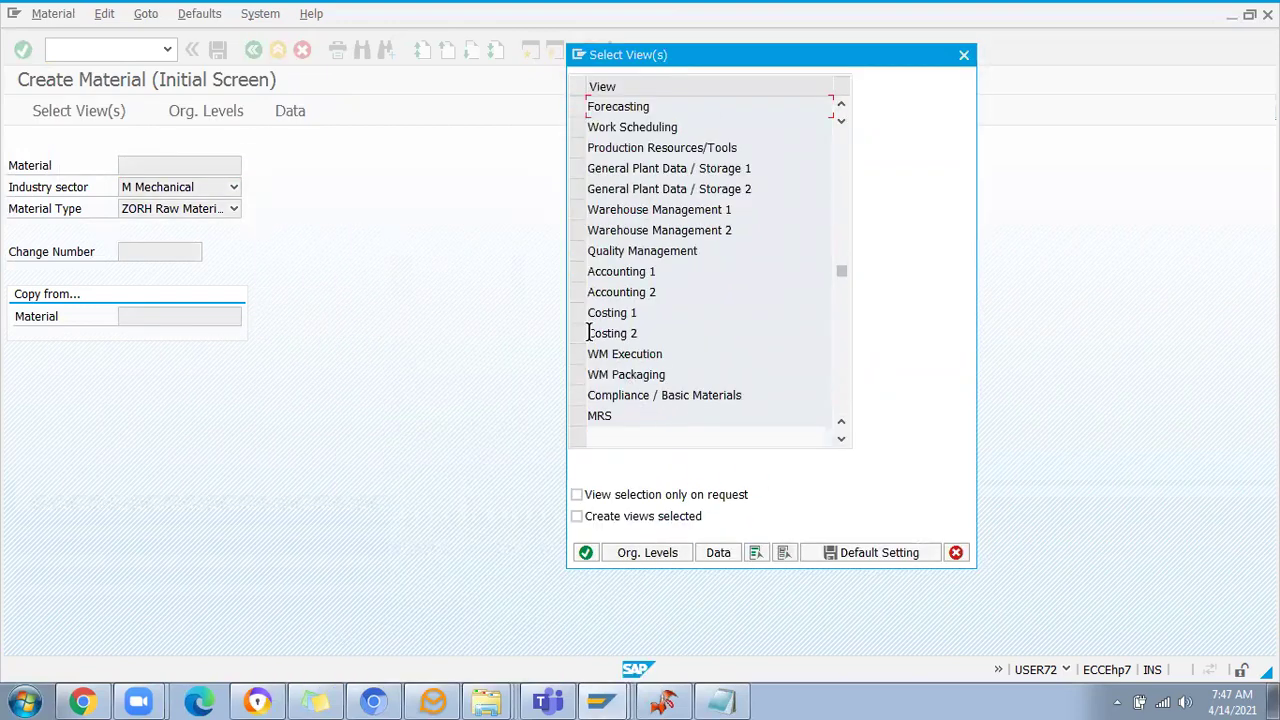
pyautogui.click(578, 271)
pyautogui.press('Return')
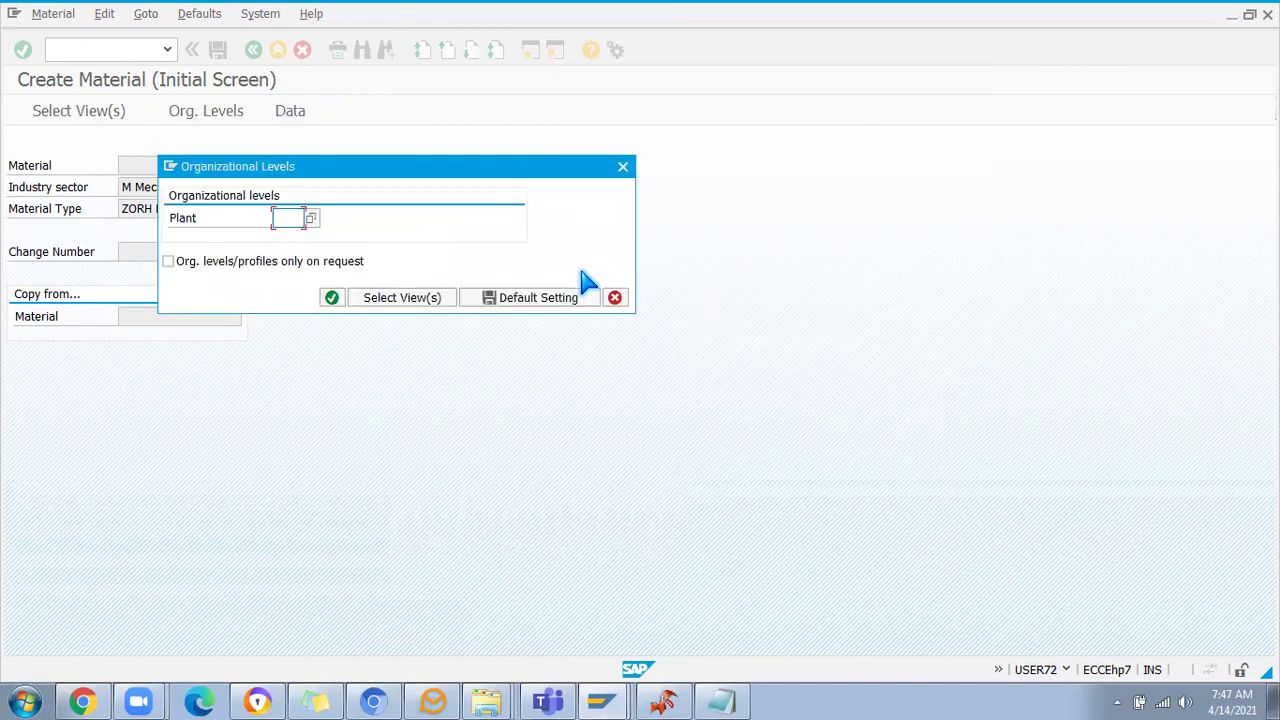
# Set the organizational level to plant JP01 and describe the new material as Metal rod
pyautogui.click(286, 218)
pyautogui.click(292, 237)
pyautogui.press('Return')
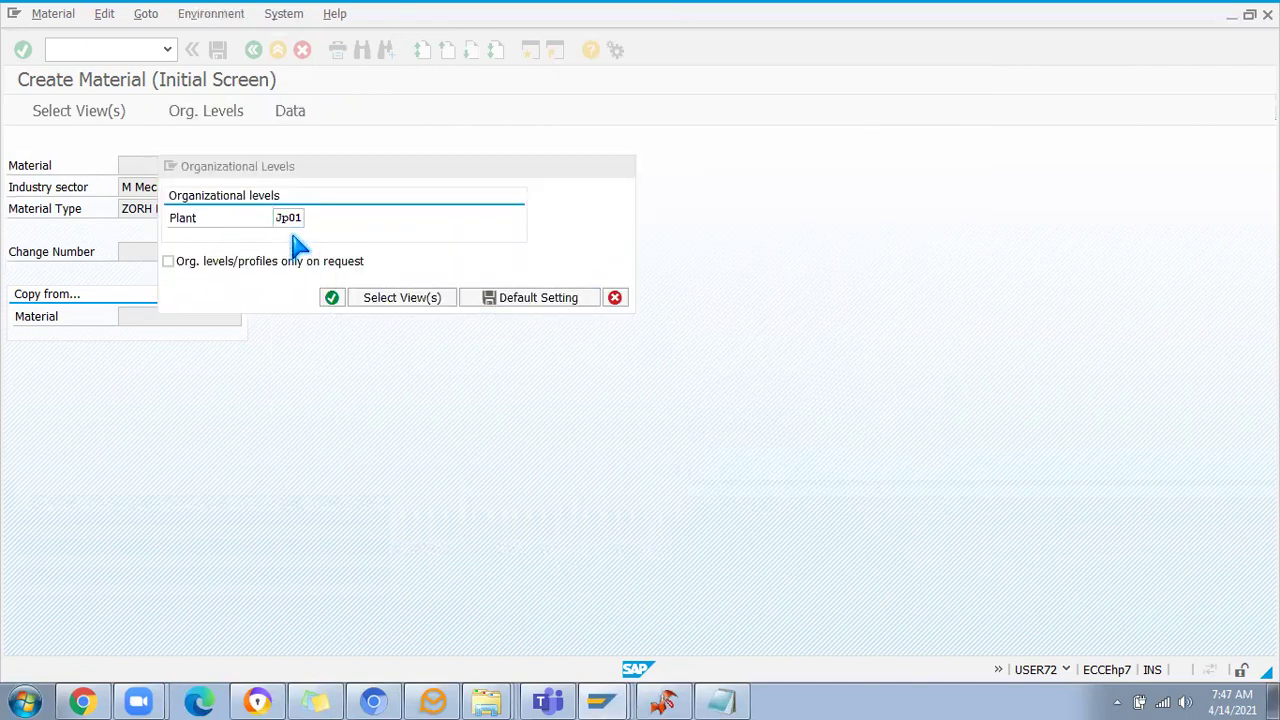
pyautogui.click(260, 187)
pyautogui.click(248, 206)
# Assign valuation class 3800 (Mechanical goods) to the material and set its moving price to 50
pyautogui.click(172, 402)
pyautogui.click(195, 405)
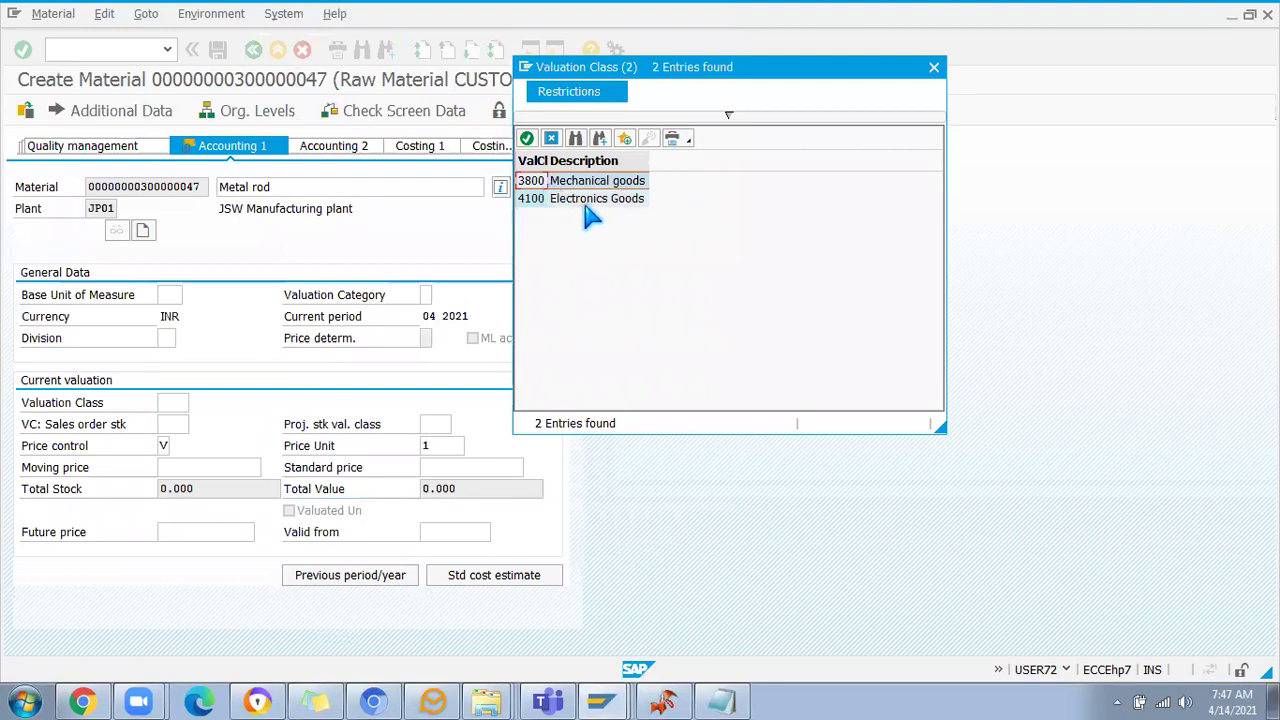
pyautogui.doubleClick(533, 183)
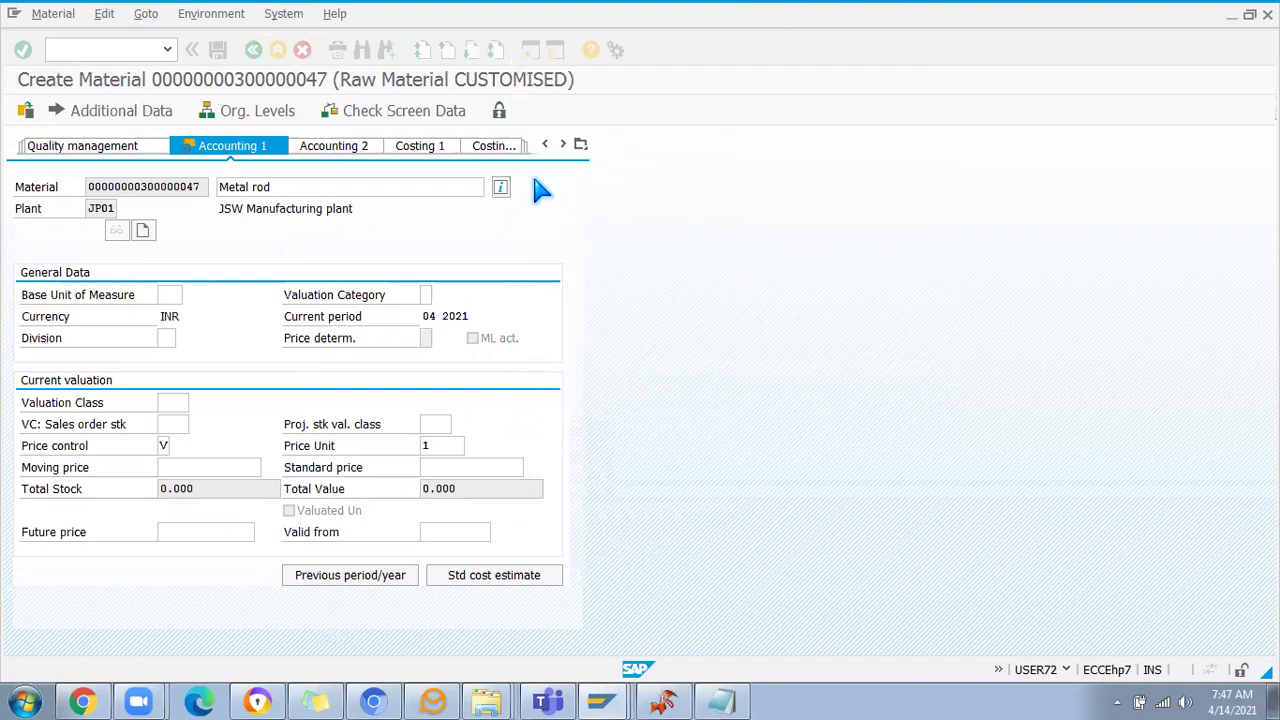
pyautogui.click(304, 187)
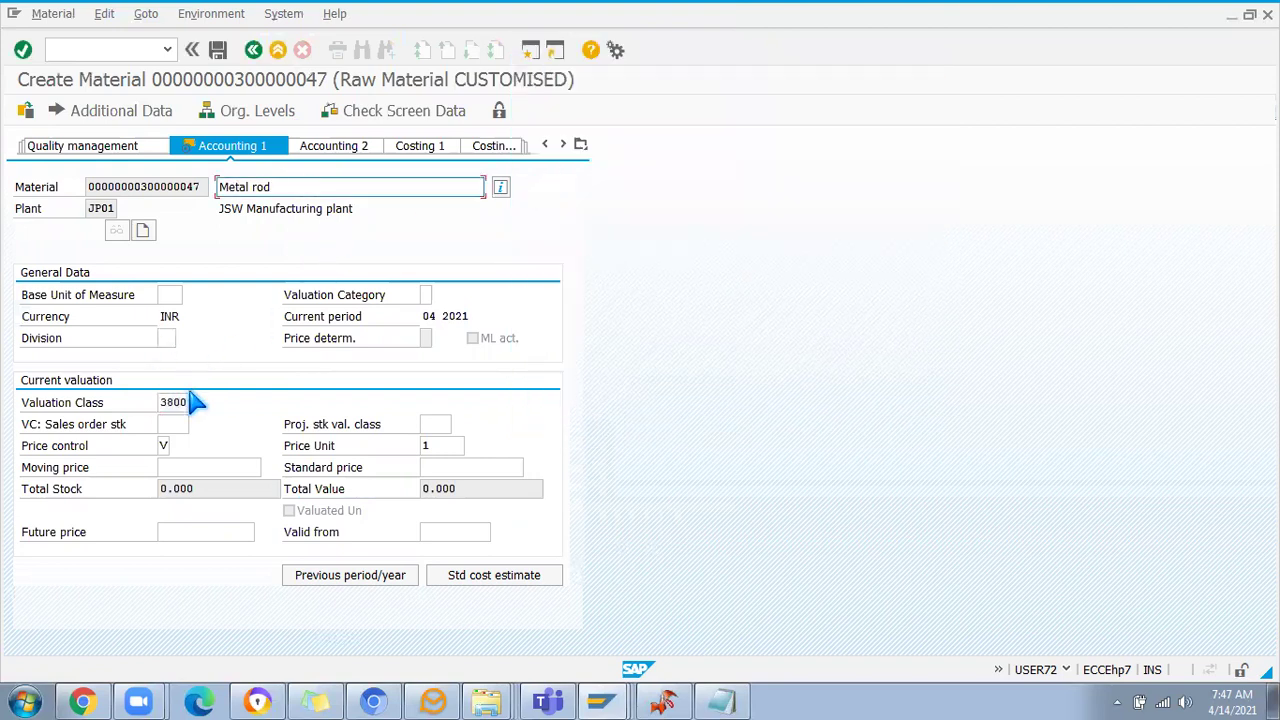
pyautogui.click(205, 467)
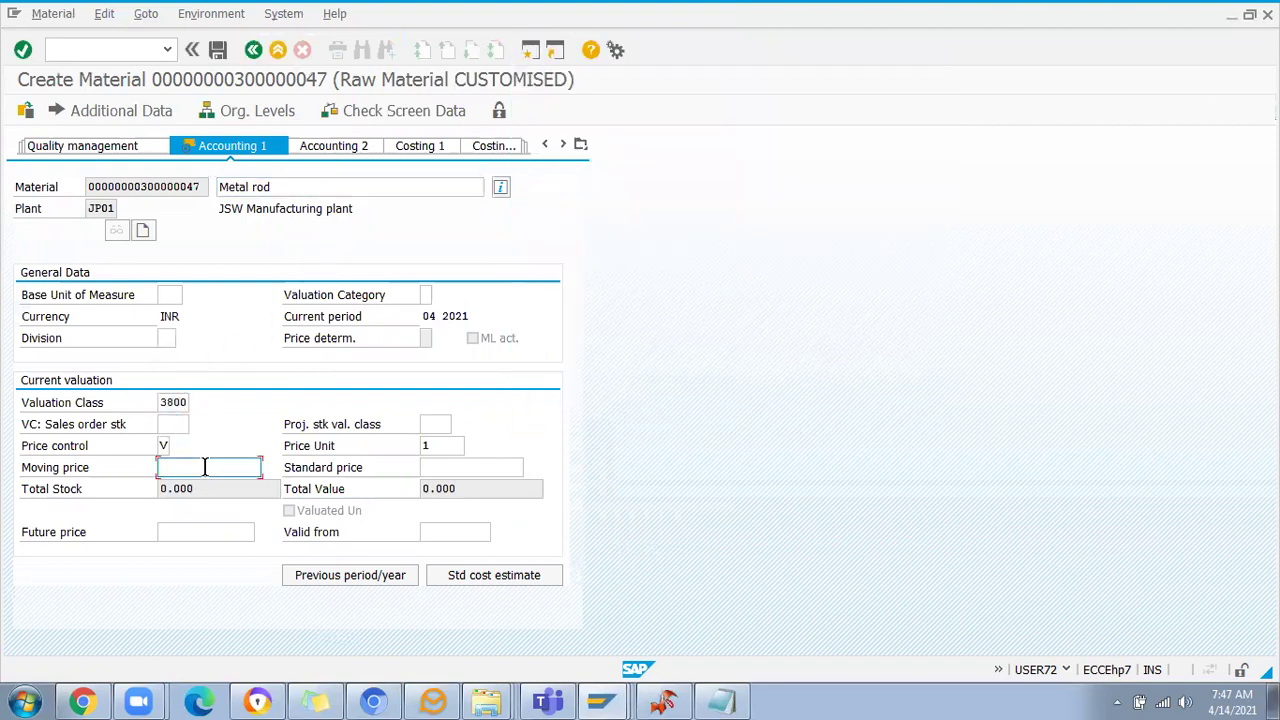
pyautogui.write('50')
pyautogui.press('Return')
# Set the base unit of measure to EA and save the Metal rod material
pyautogui.click(168, 295)
pyautogui.click(166, 314)
pyautogui.press('Return')
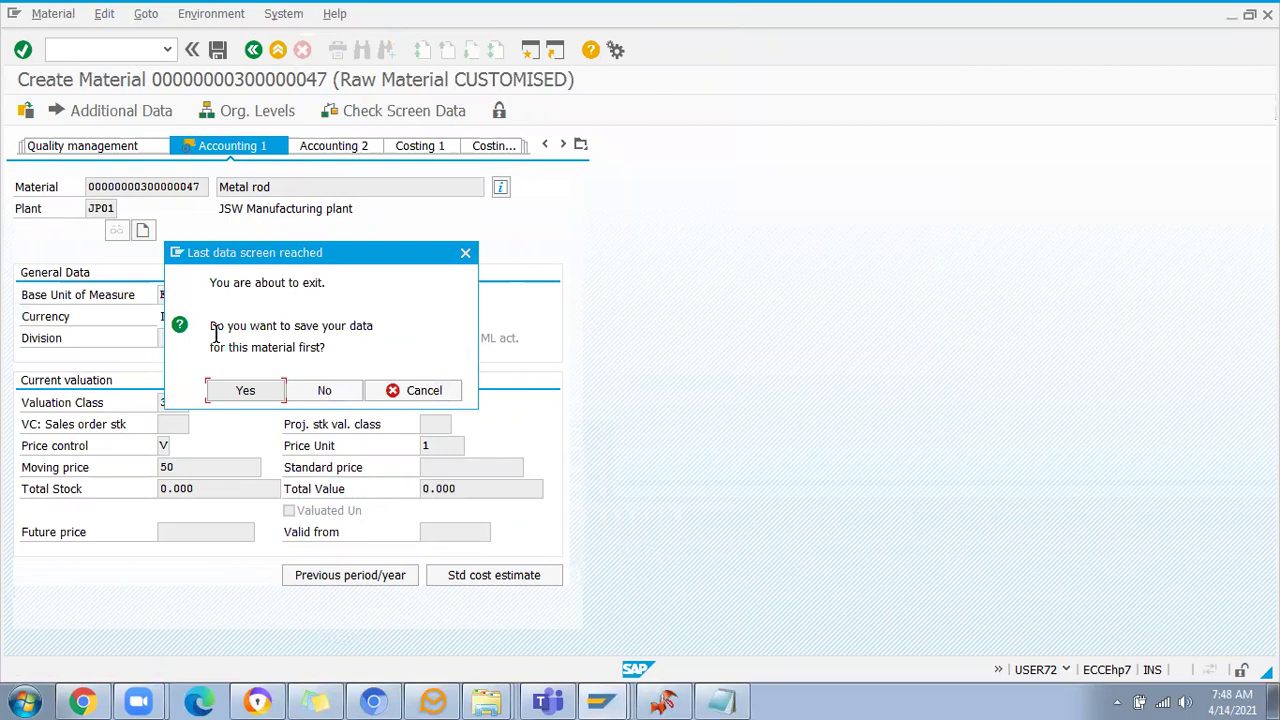
pyautogui.click(240, 388)
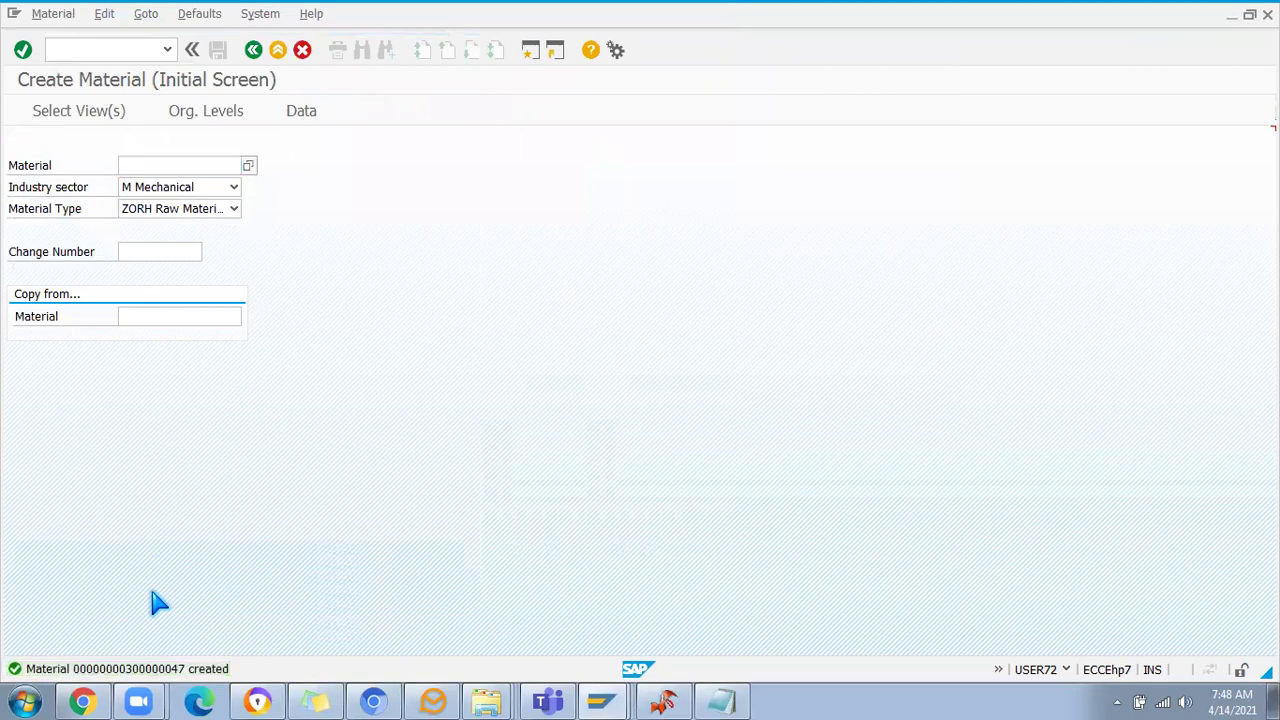
# Copy the created material's number from its message and enter it in Create Material to extend the material
pyautogui.press('F1')
pyautogui.doubleClick(683, 194)
pyautogui.hotkey('ctrl', 'c')
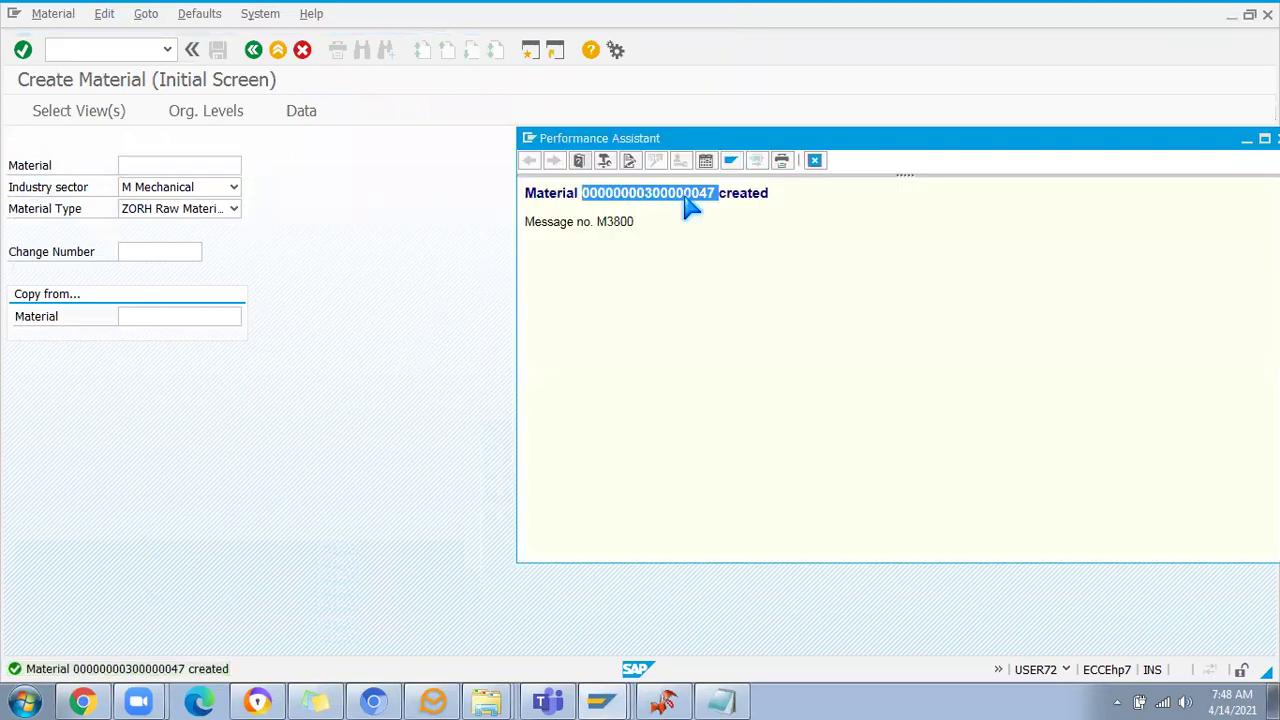
pyautogui.click(815, 163)
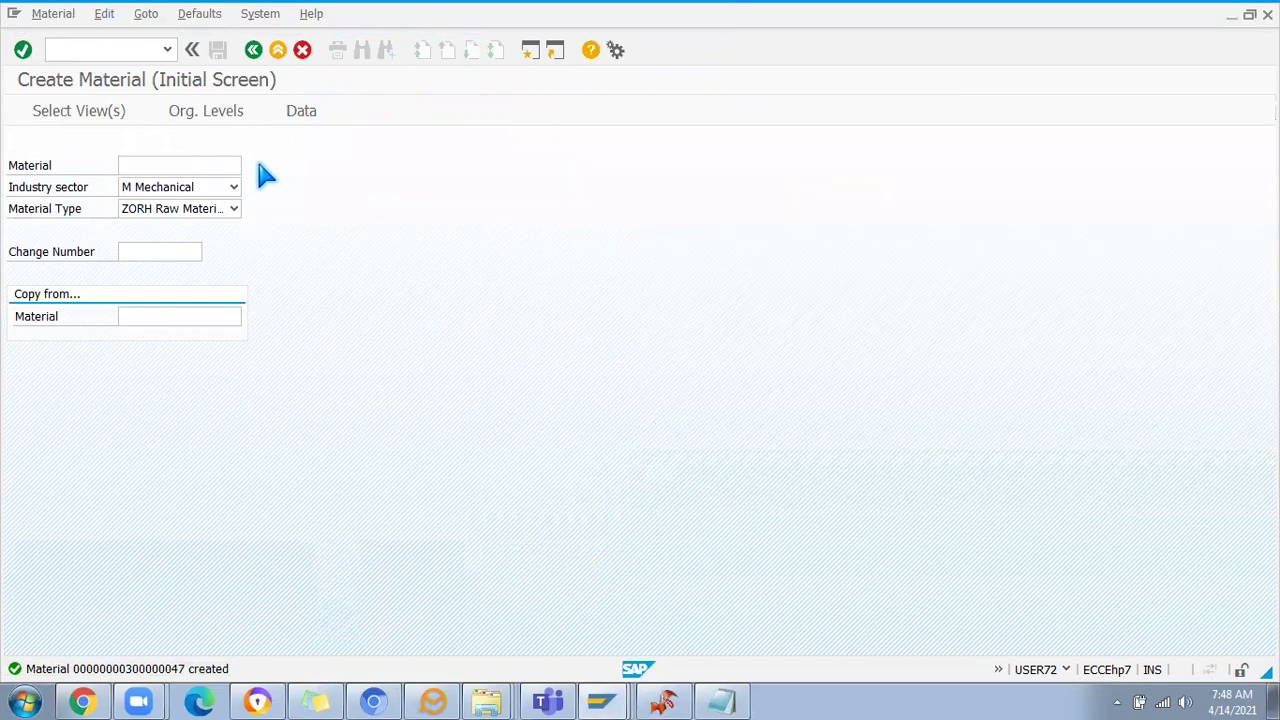
pyautogui.click(186, 165)
pyautogui.hotkey('ctrl', 'v')
pyautogui.press('Return')
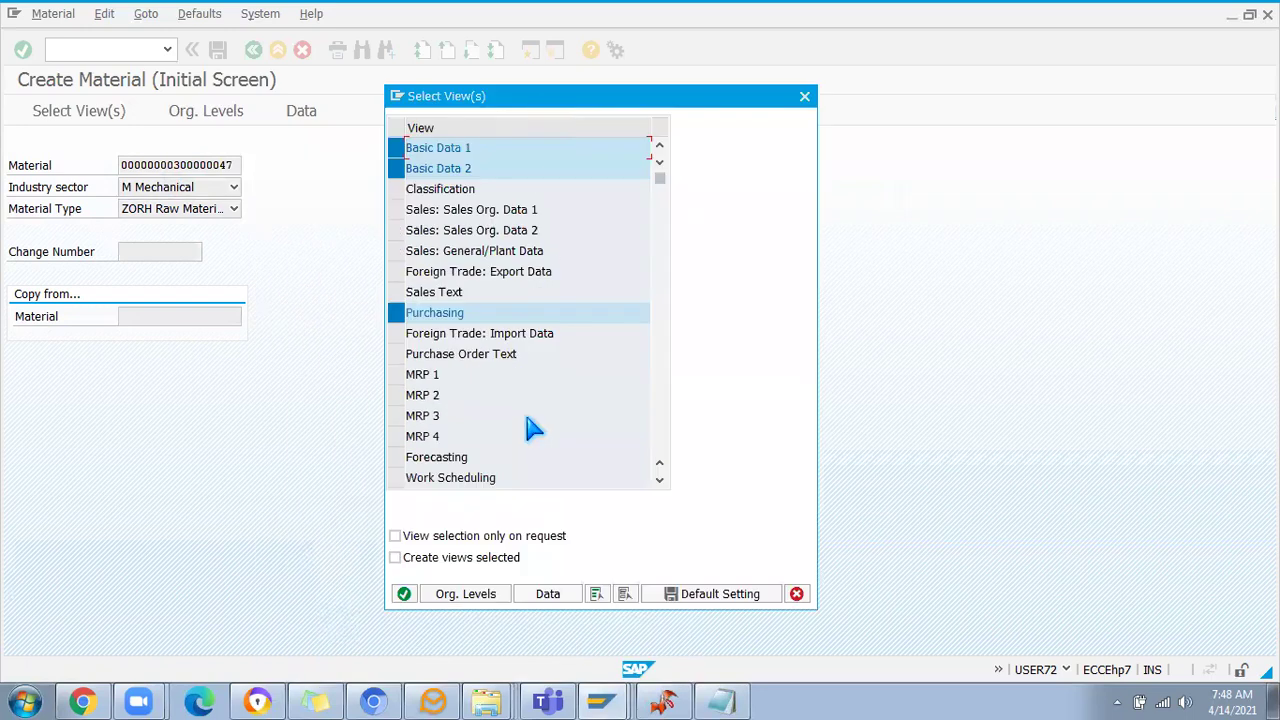
# Accept the preselected basic data, purchasing and general plant data views and set the plant to JP01
pyautogui.scroll(-5, 533, 428)
pyautogui.click(418, 313)
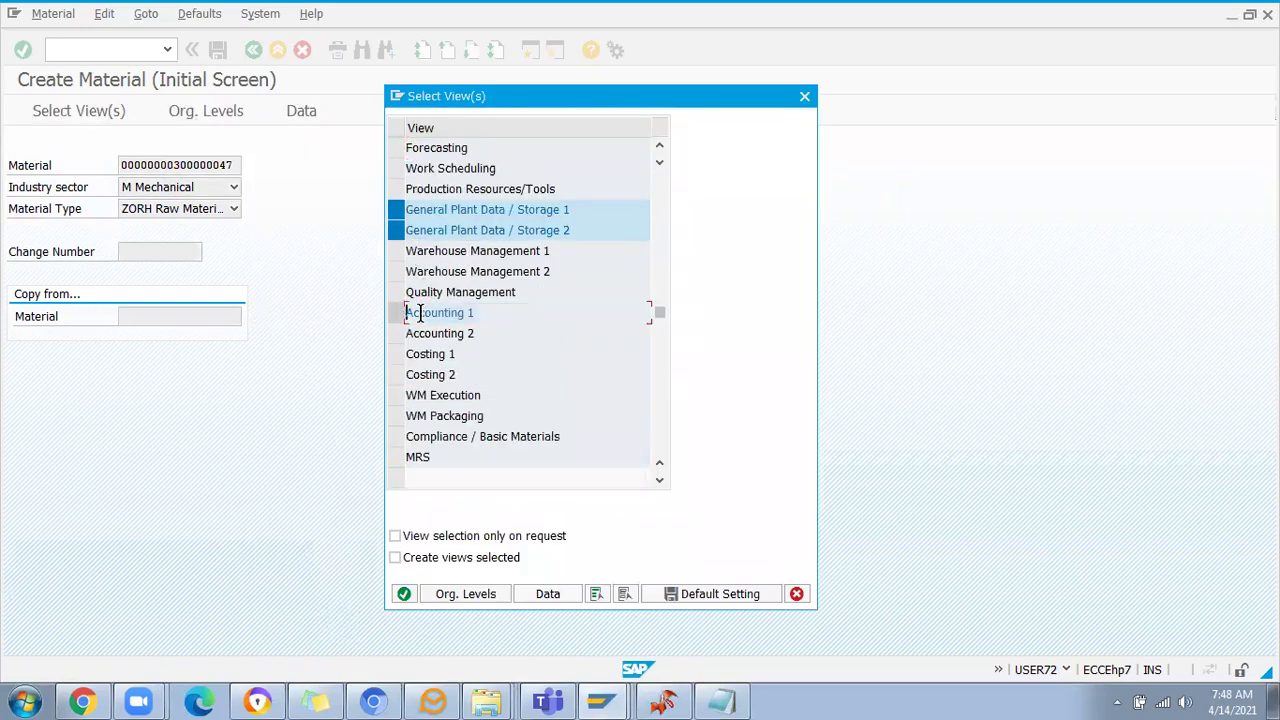
pyautogui.press('Return')
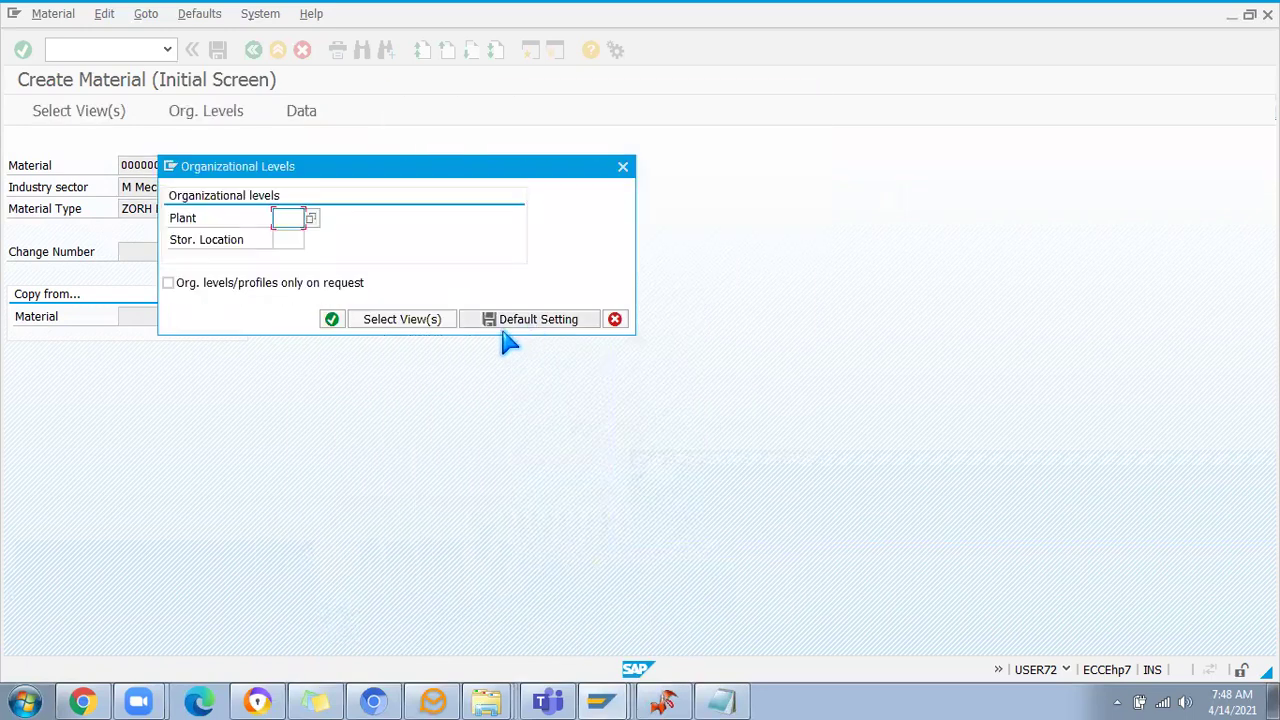
pyautogui.click(287, 218)
pyautogui.click(285, 232)
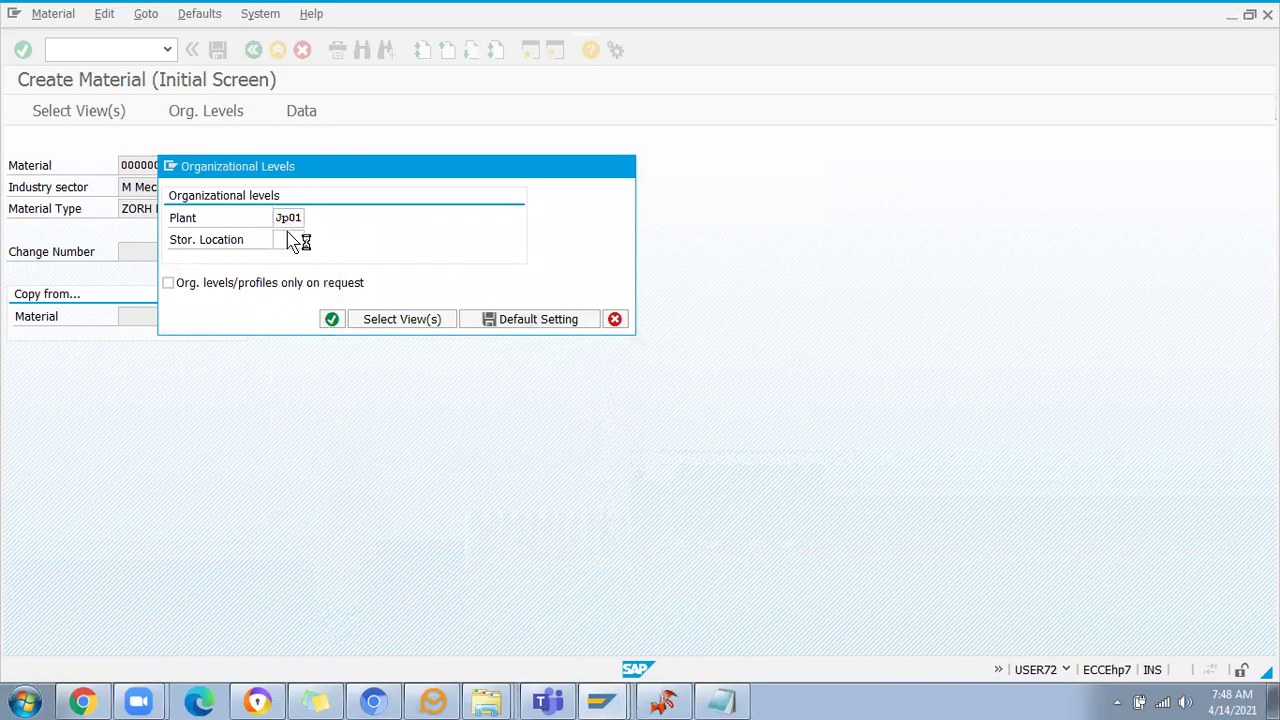
pyautogui.press('Return')
# Assign material group 00104 (Mechanics) in the basic data and continue to the purchasing view
pyautogui.click(420, 276)
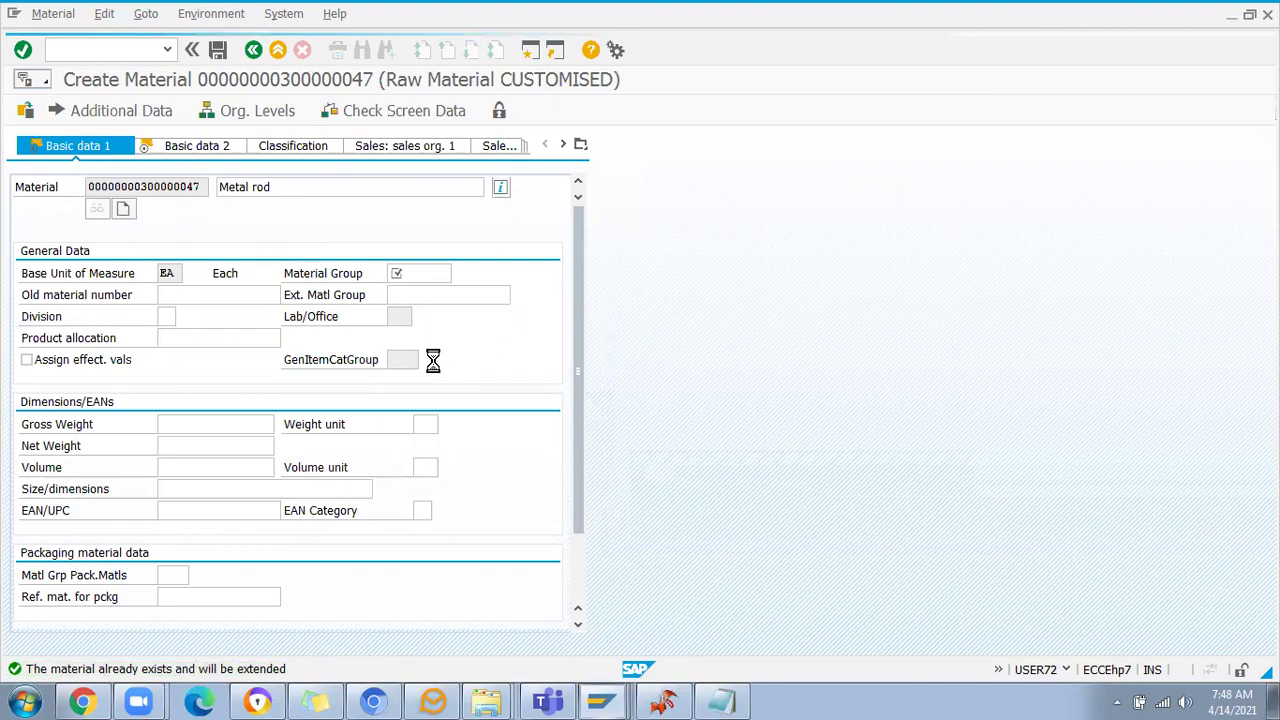
pyautogui.doubleClick(497, 395)
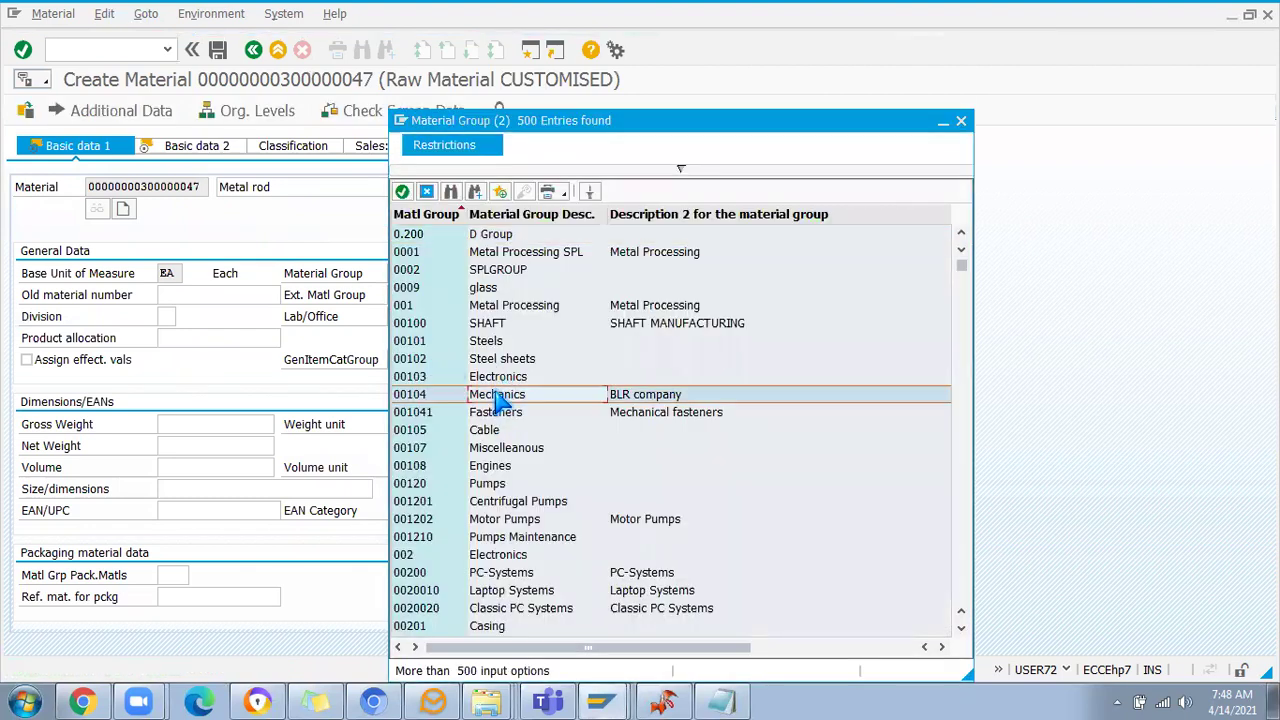
pyautogui.press('Return')
pyautogui.press('Return')
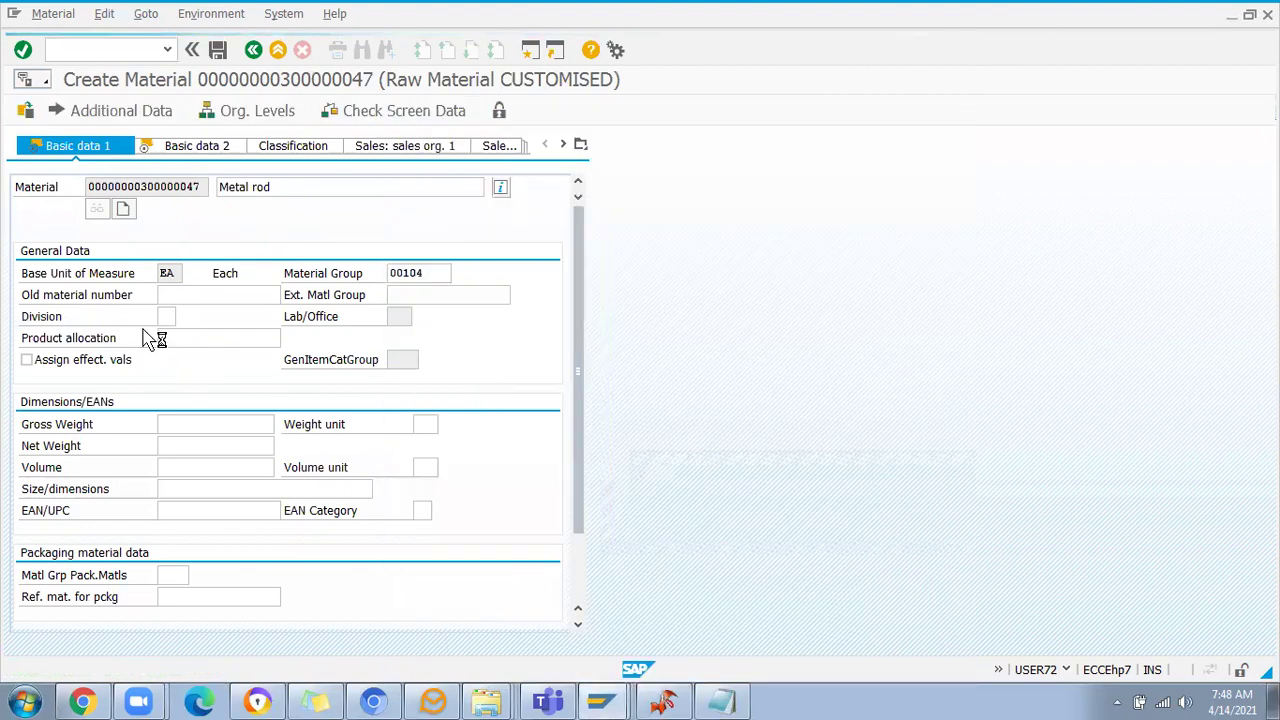
# Choose a purchasing group from the previously used values, accept the plant storage data and save the extended material
pyautogui.click(160, 318)
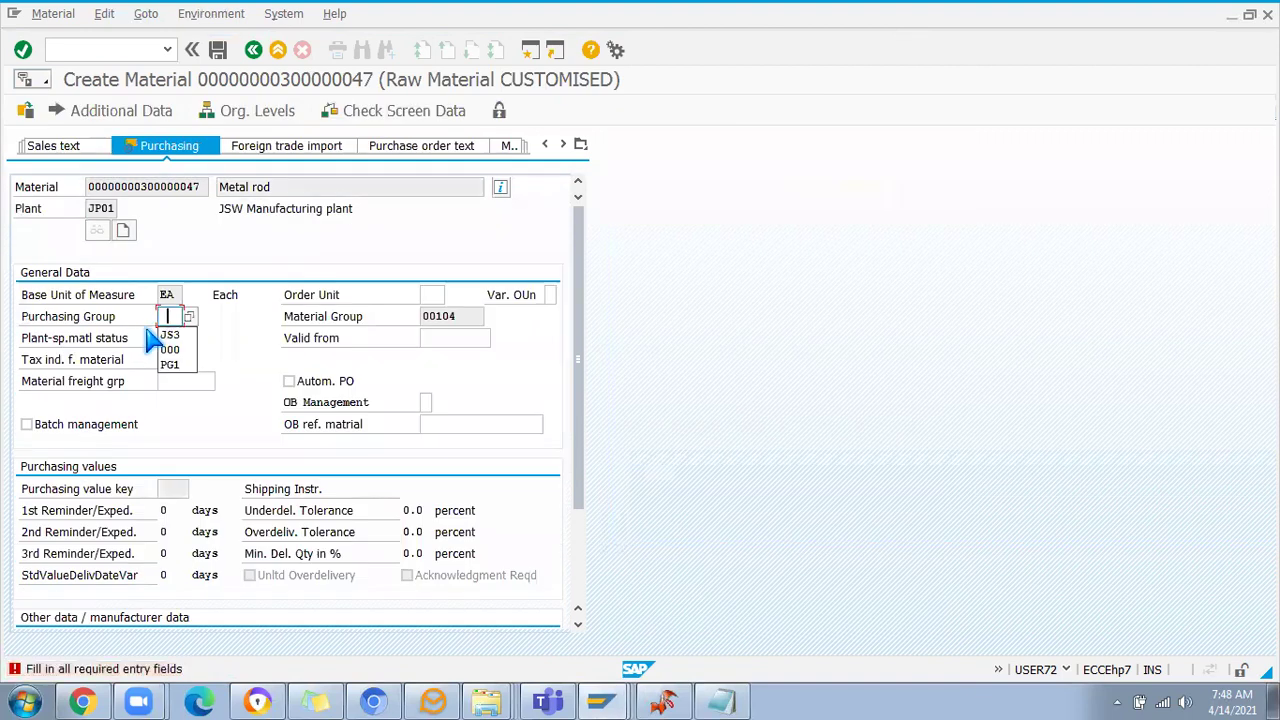
pyautogui.click(176, 347)
pyautogui.press('Return')
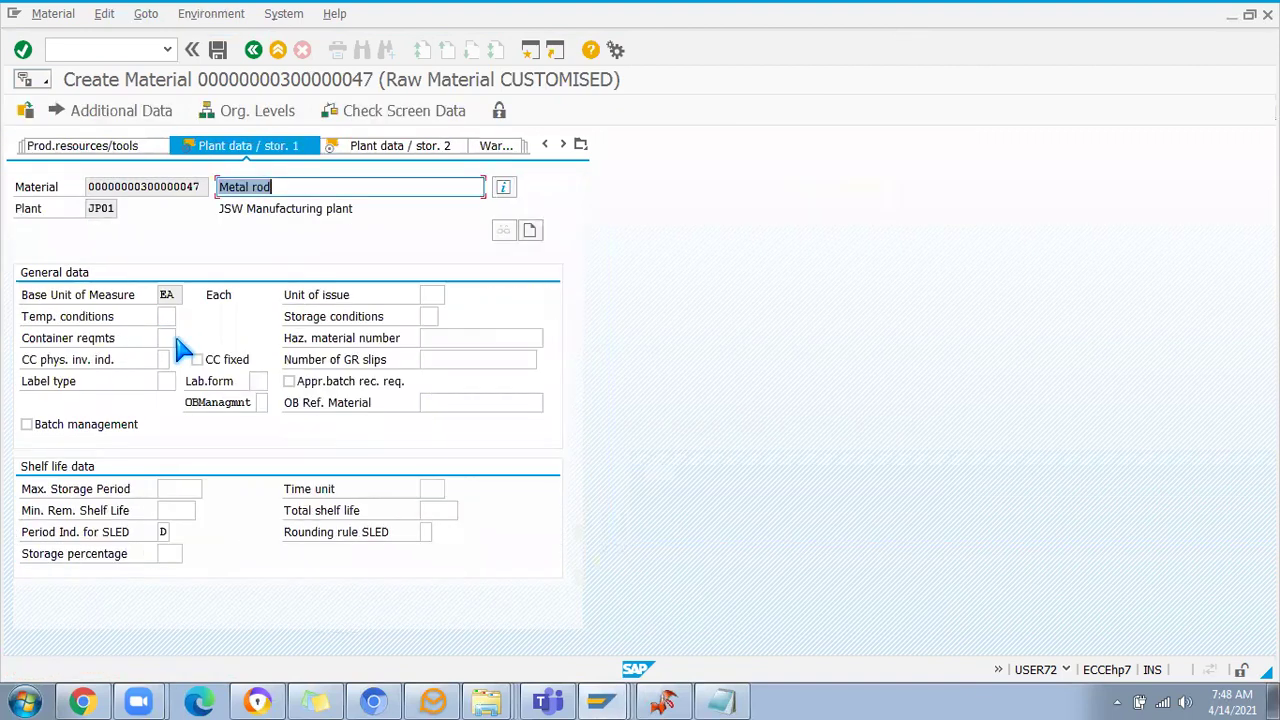
pyautogui.press('Return')
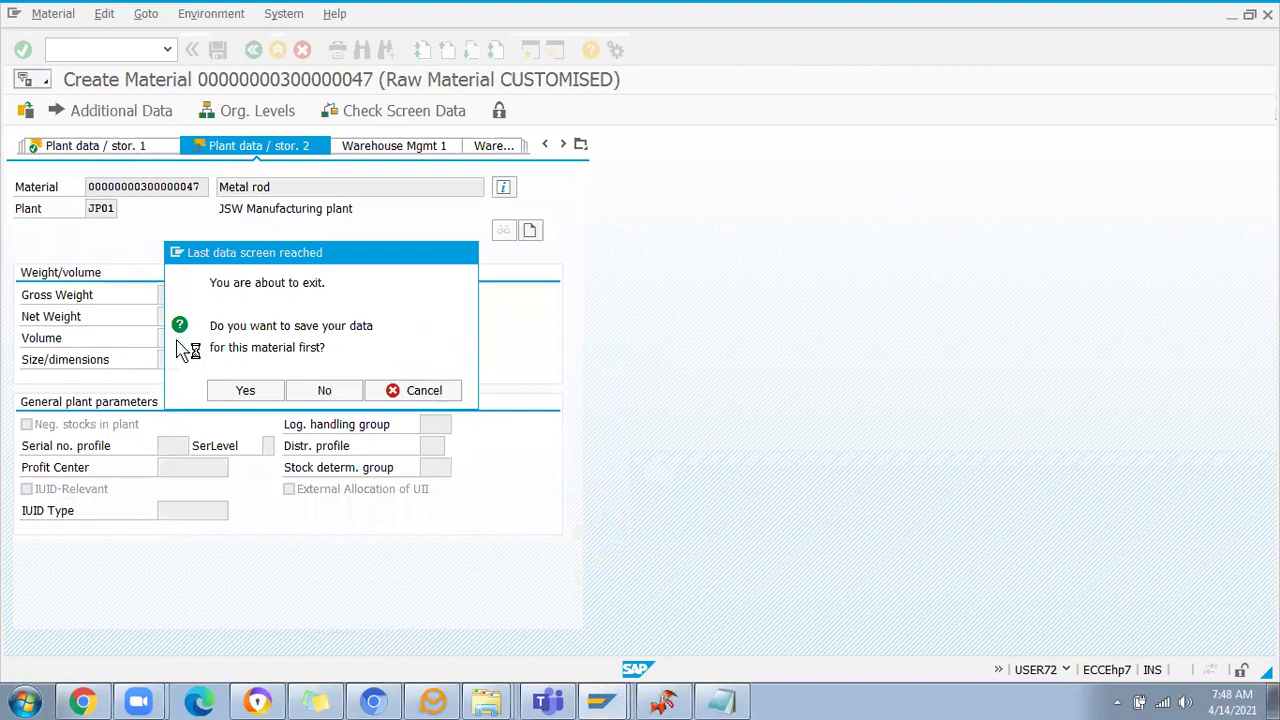
pyautogui.click(236, 396)
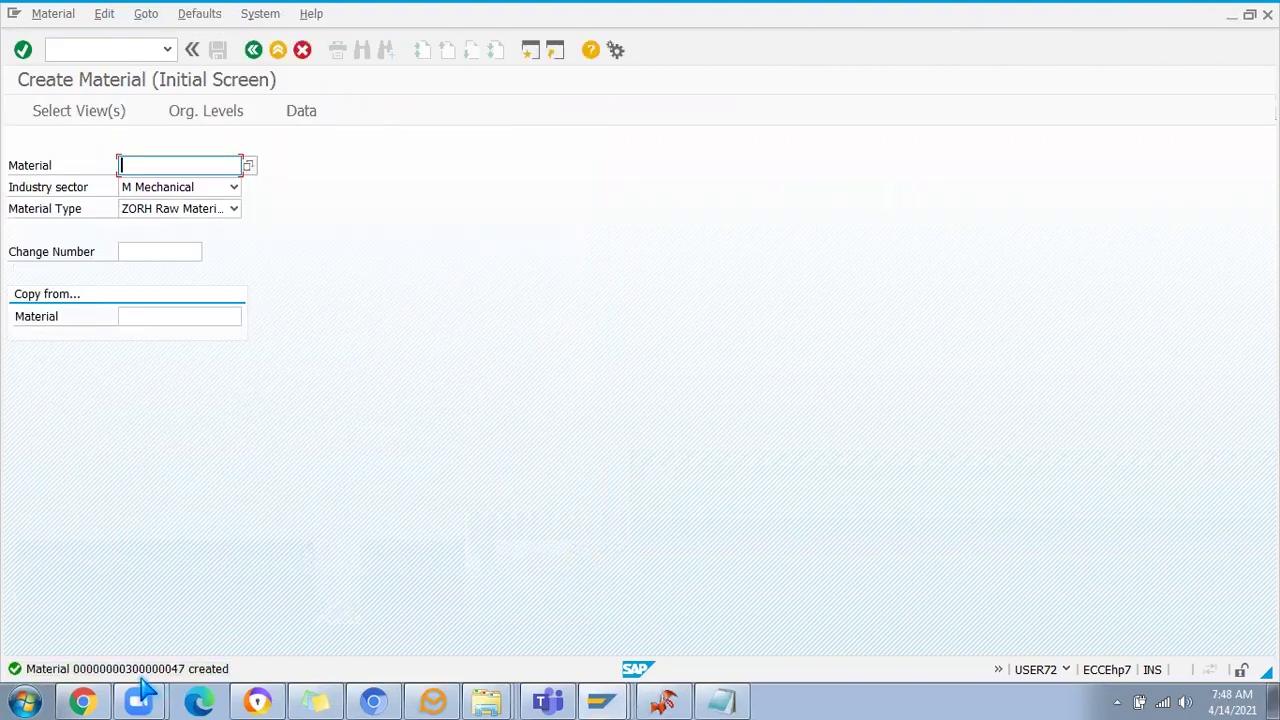
# Copy the material number from the creation message and paste it below the invoice notes in the Notepad file
pyautogui.doubleClick(142, 669)
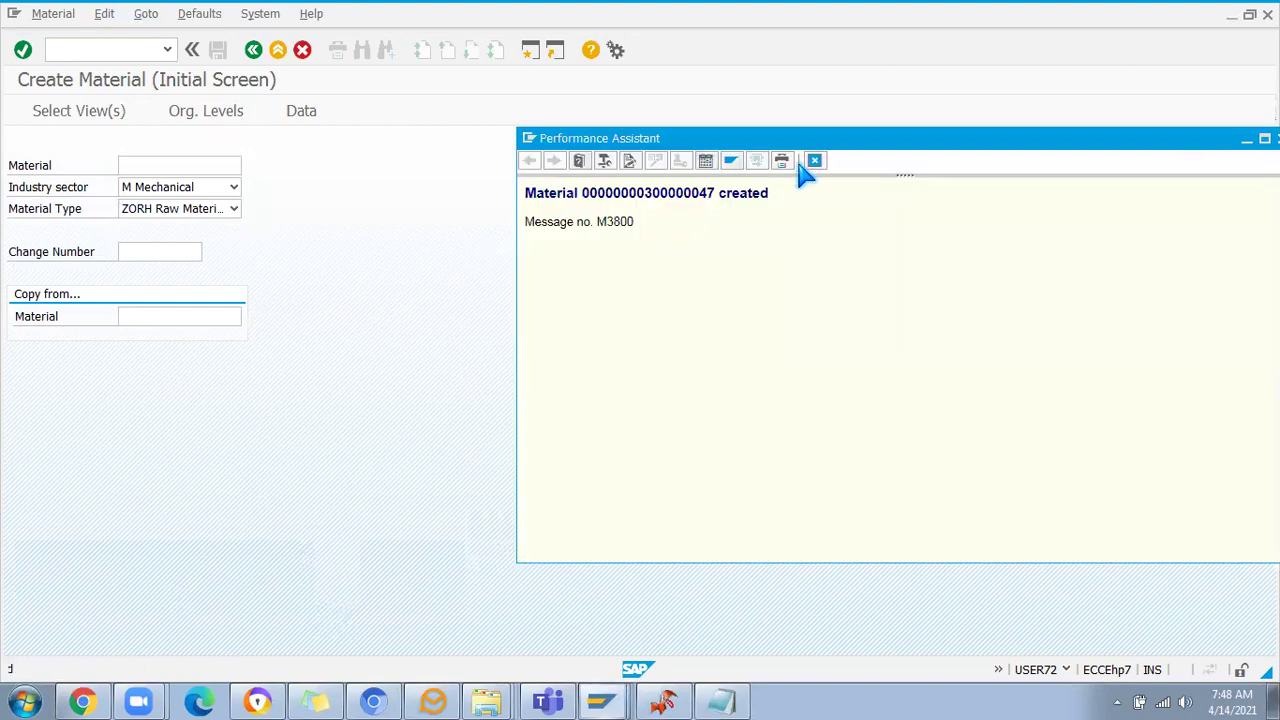
pyautogui.doubleClick(663, 193)
pyautogui.hotkey('ctrl', 'c')
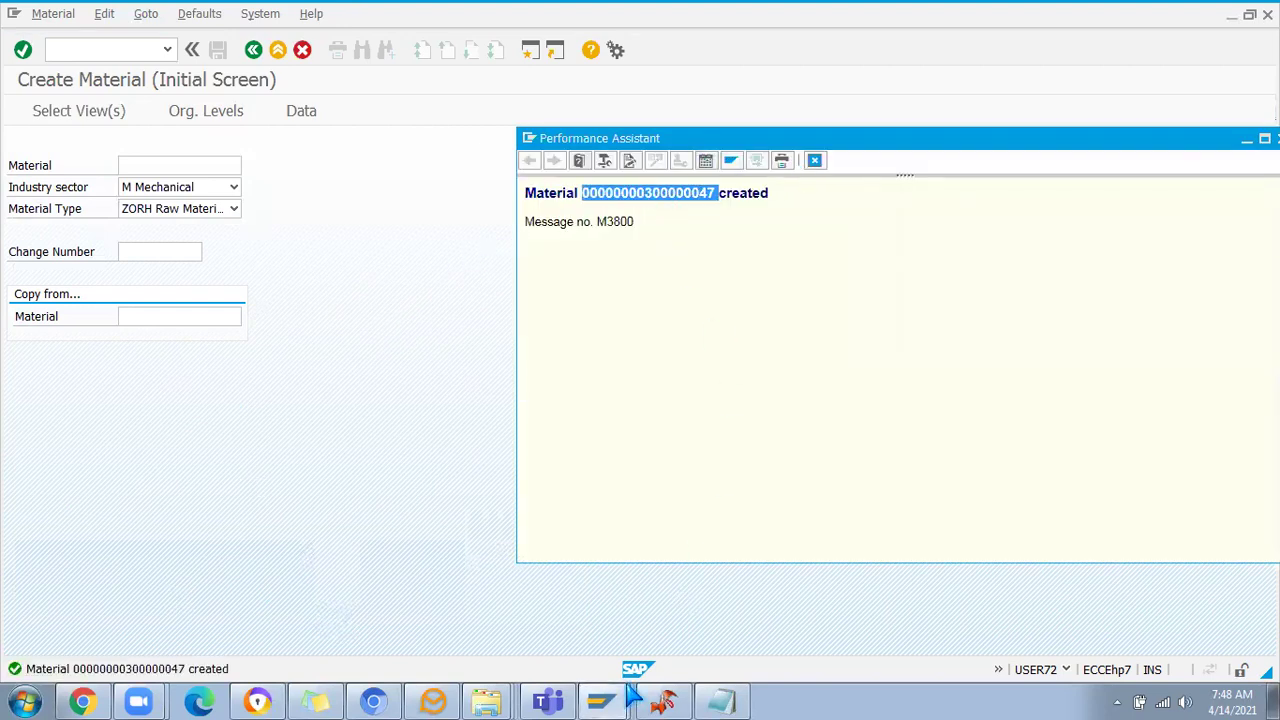
pyautogui.click(601, 701)
pyautogui.click(789, 168)
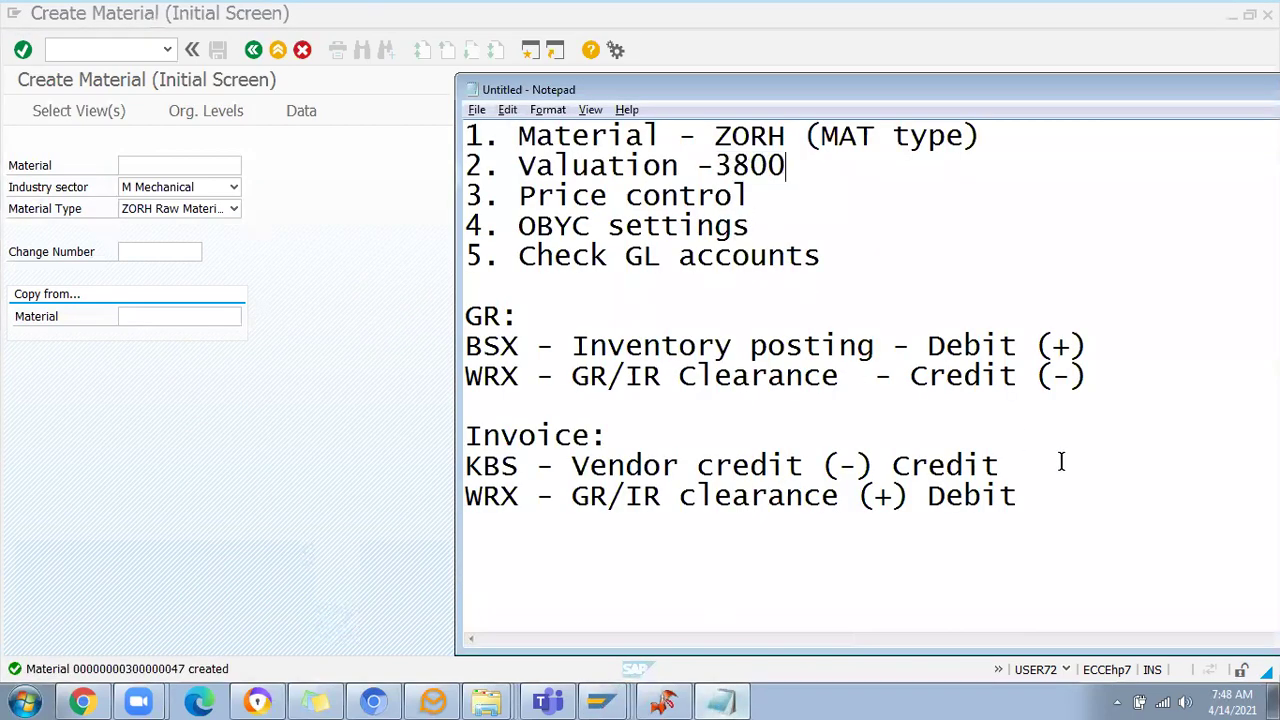
pyautogui.press('Return')
pyautogui.press('Return')
pyautogui.press('Return')
pyautogui.hotkey('ctrl', 'v')
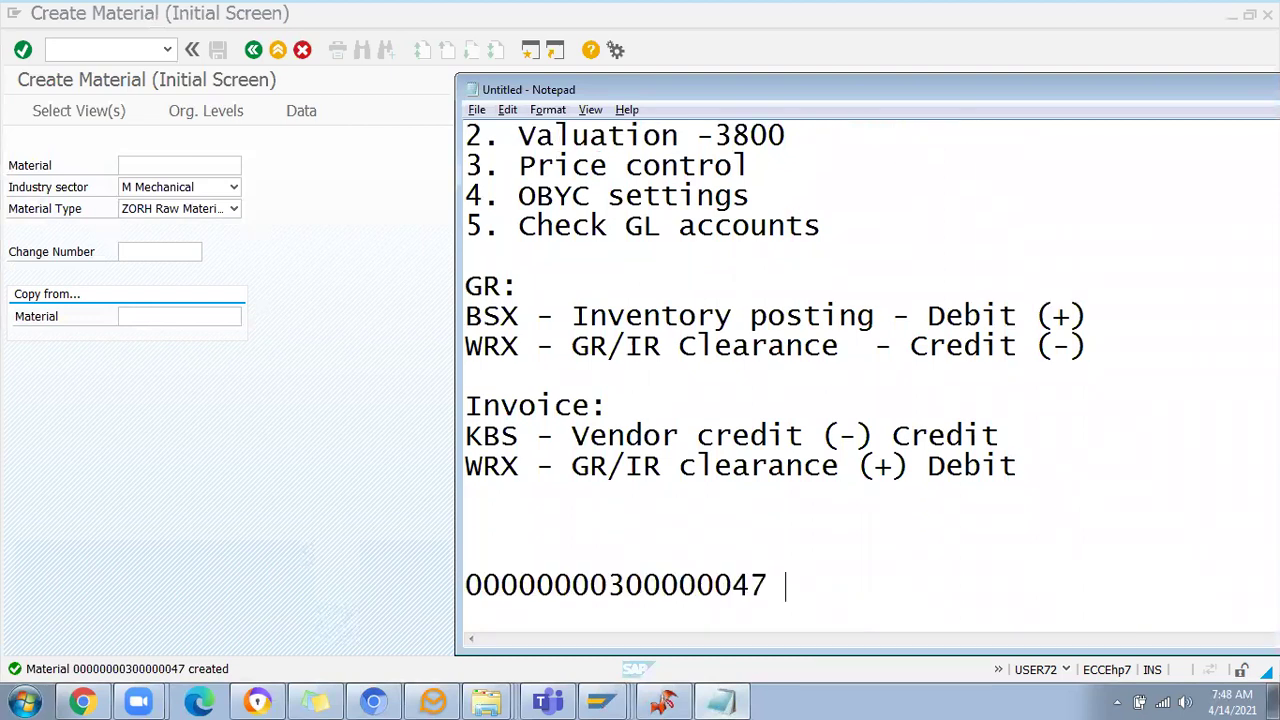
# Move the Notepad window up, append "- 3800" to the material number and start a new line
pyautogui.moveTo(785, 100); pyautogui.dragTo(722, 28)
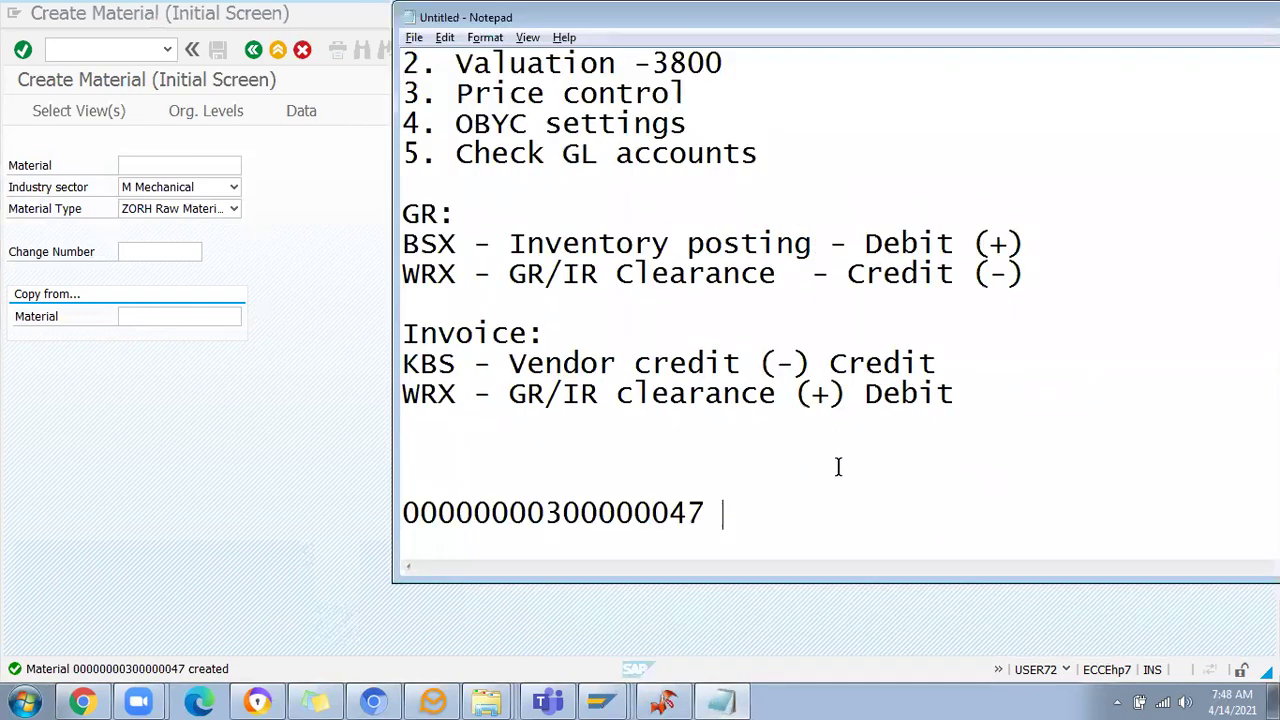
pyautogui.write('- 3800')
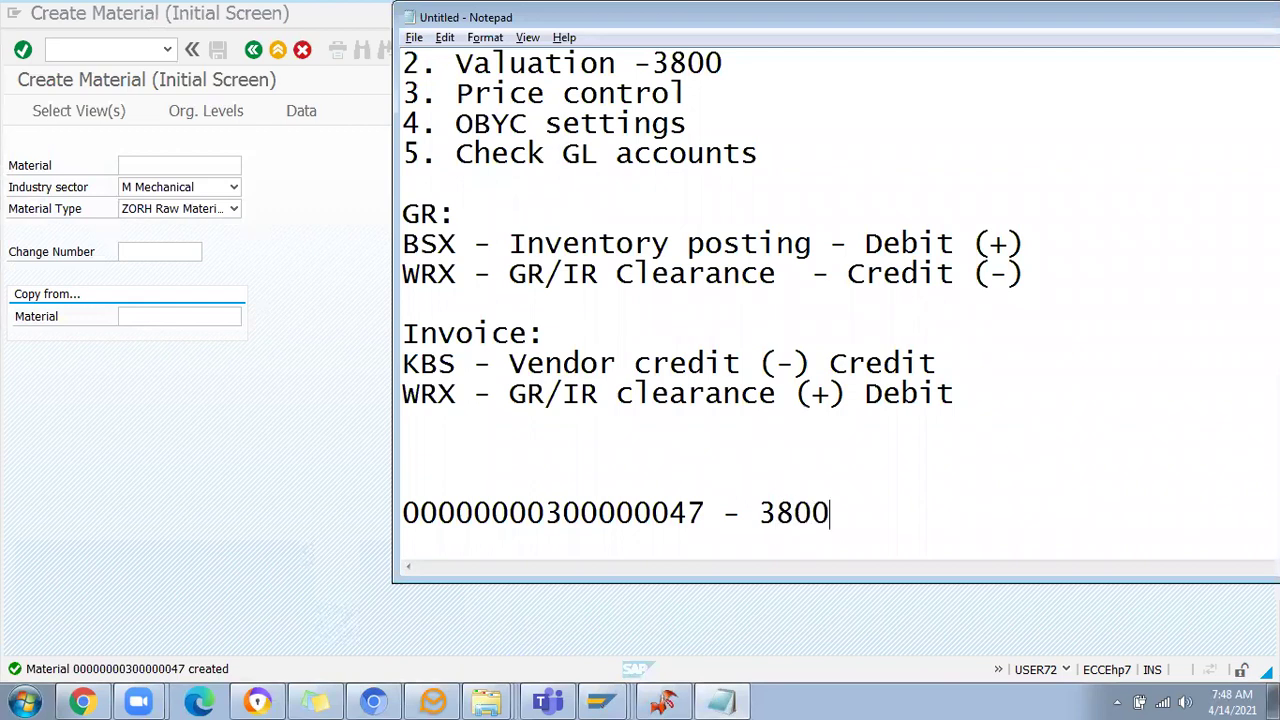
pyautogui.press('Return')
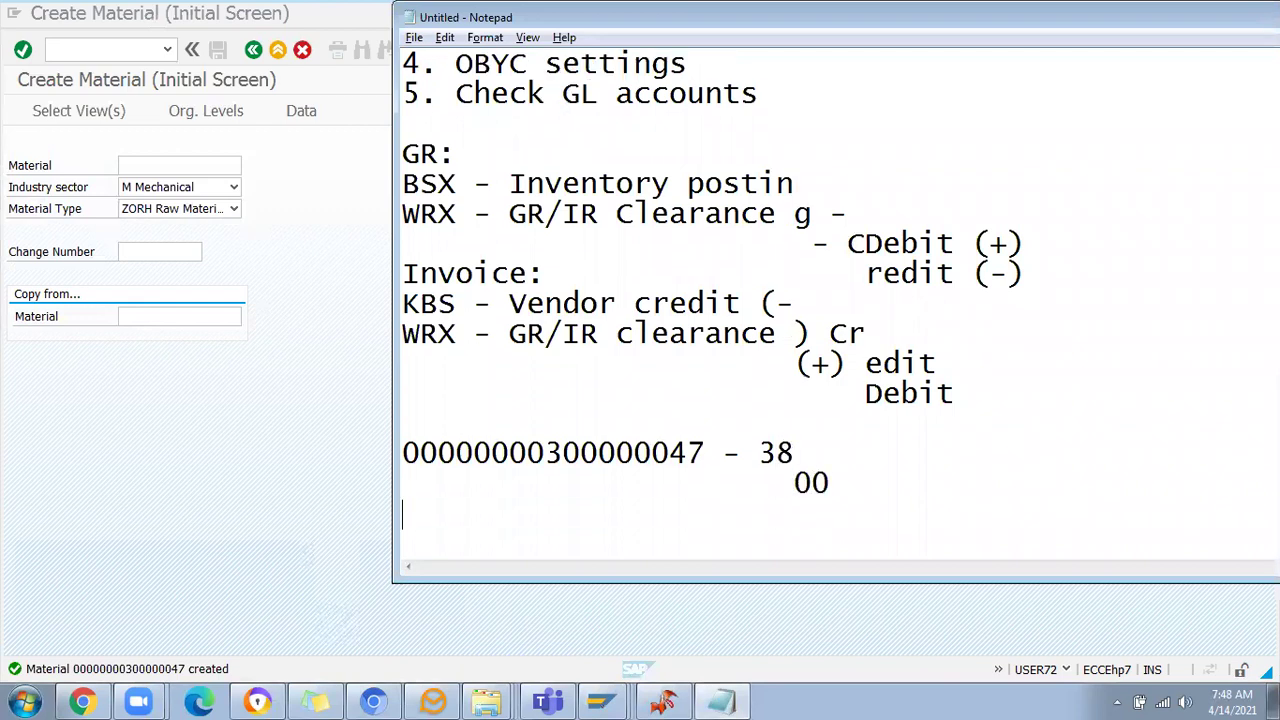
# Start a new ZORH raw material with the preselected views and plant JP01 as the organizational level
pyautogui.click(150, 163)
pyautogui.press('Return')
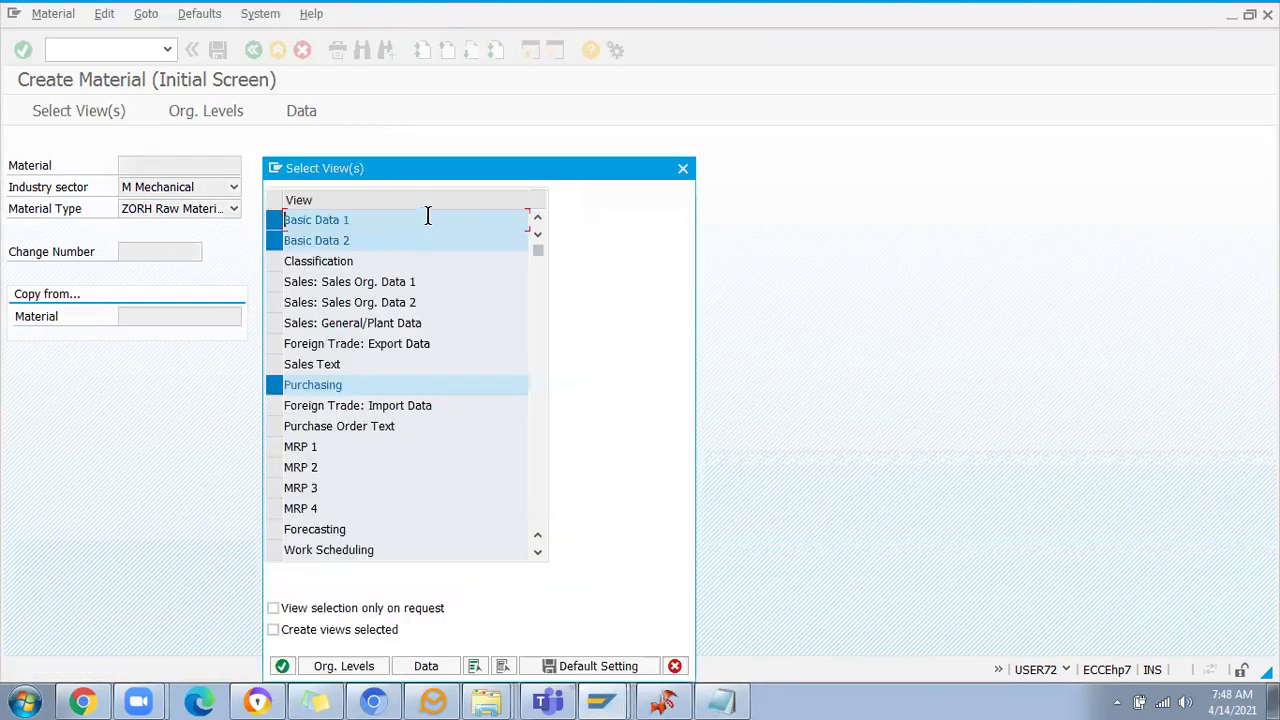
pyautogui.press('Return')
pyautogui.click(286, 218)
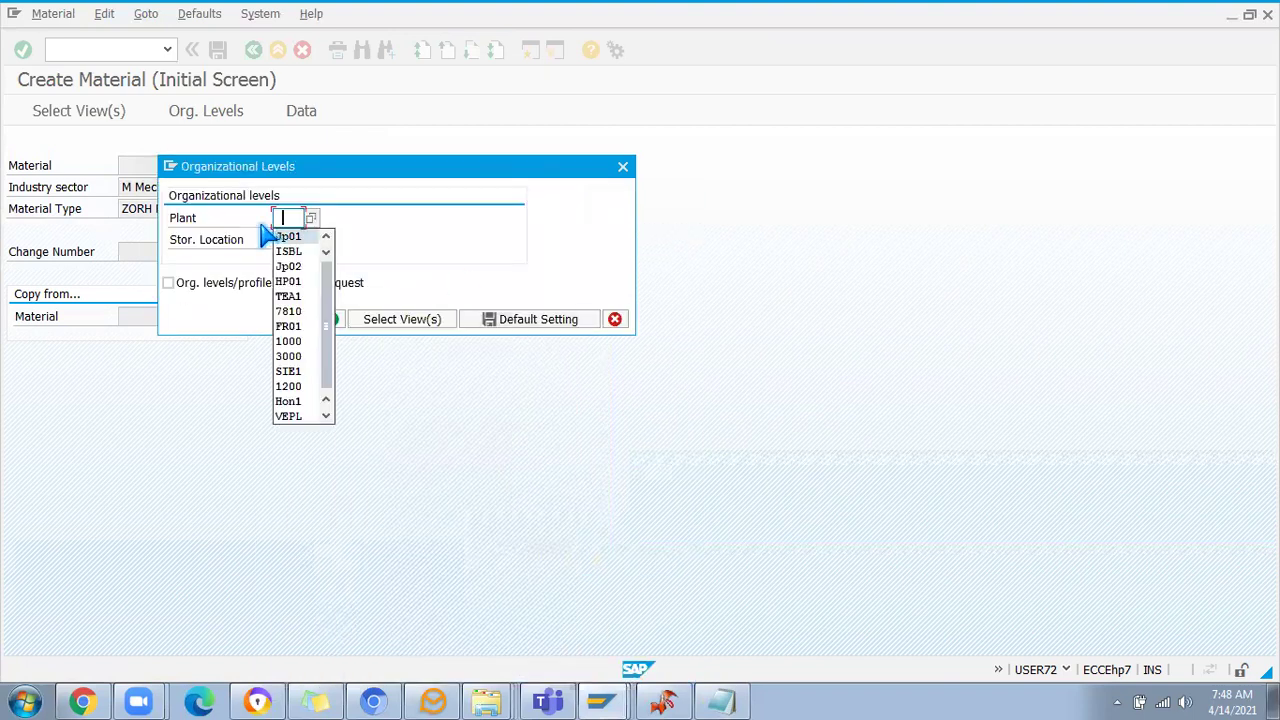
pyautogui.click(300, 237)
pyautogui.press('Return')
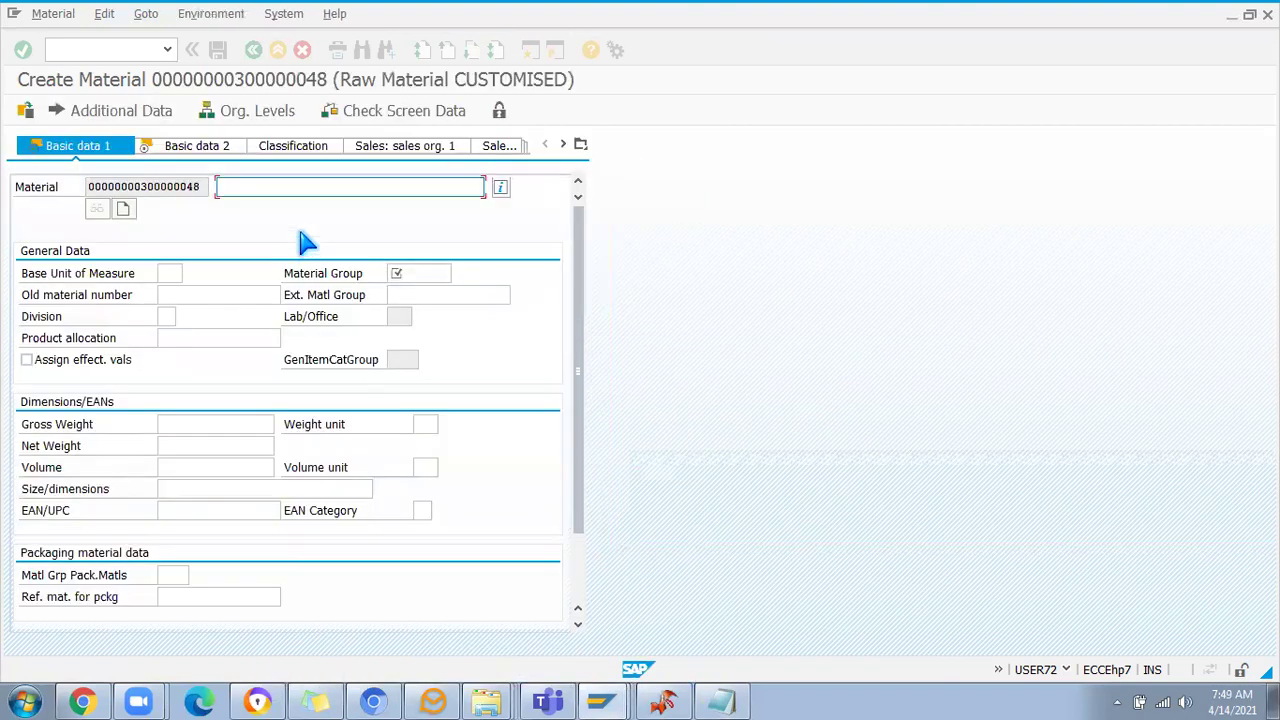
# Fill the basic data with description Capacitor, base unit EA and material group 00103 Electronics, and continue past Basic data 1
pyautogui.click(270, 188)
pyautogui.write('Ca')
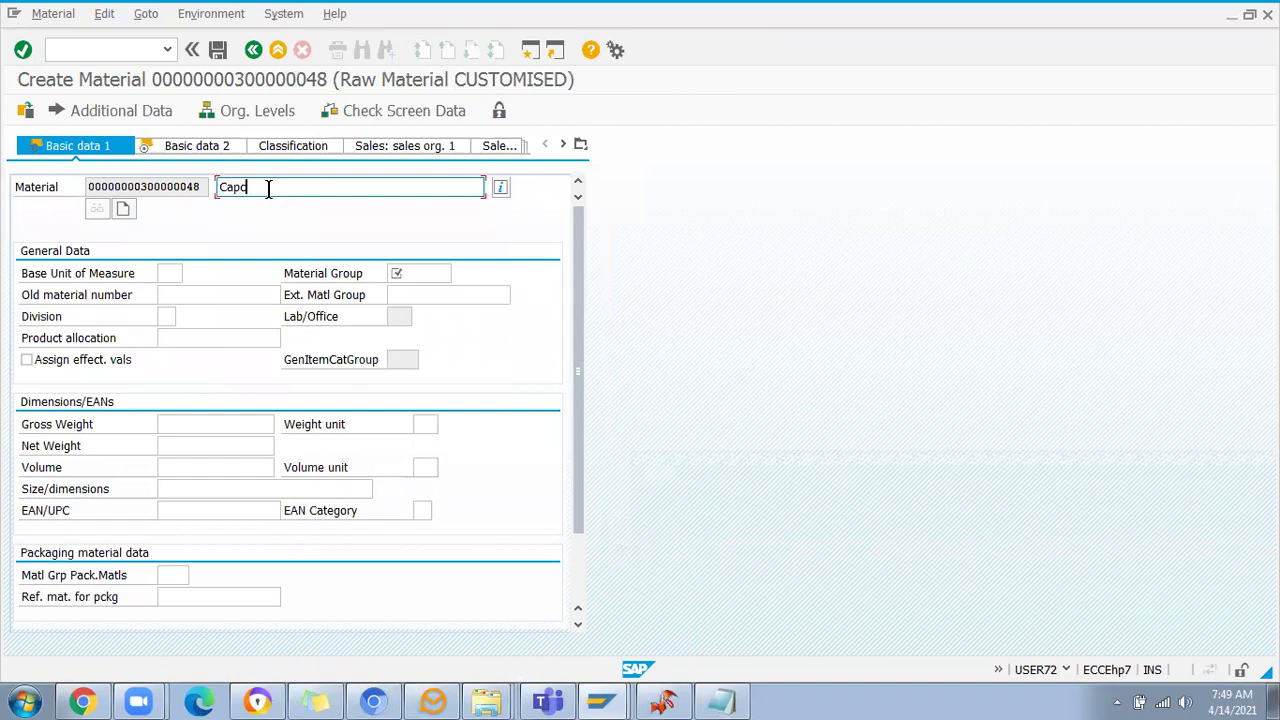
pyautogui.write('pacitor')
pyautogui.click(166, 272)
pyautogui.write('EA')
pyautogui.click(392, 278)
pyautogui.click(458, 273)
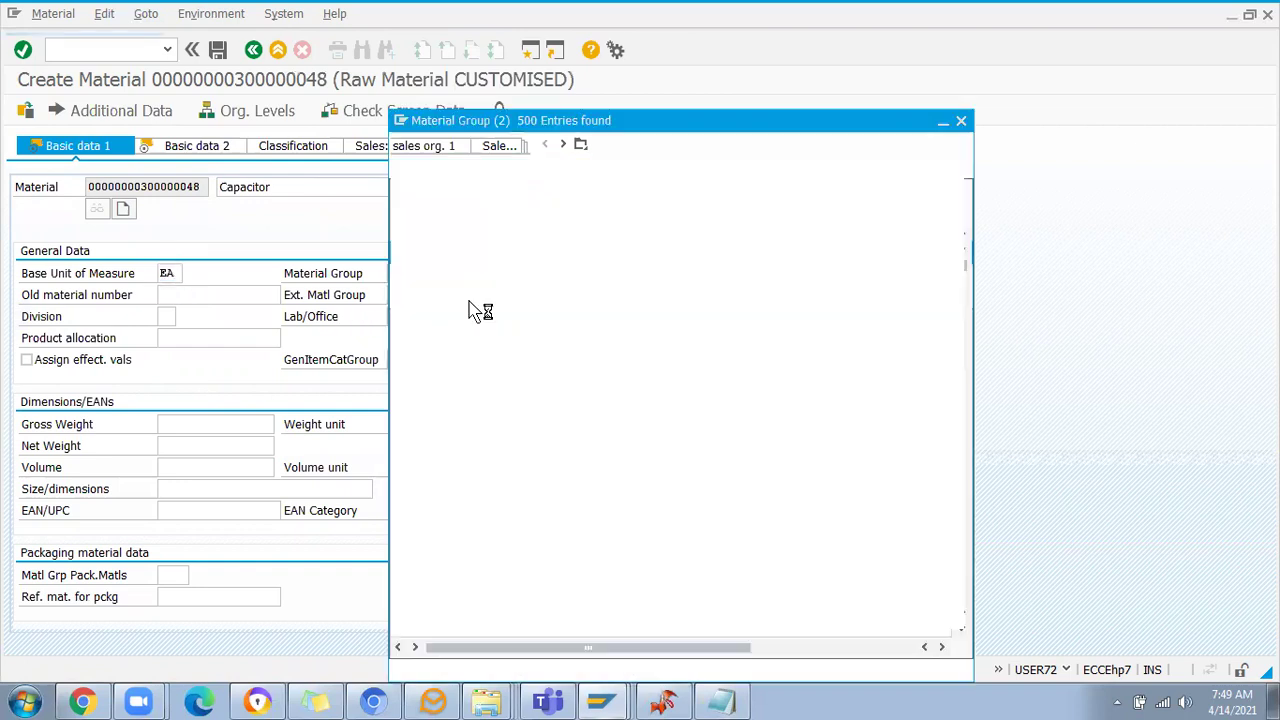
pyautogui.doubleClick(517, 379)
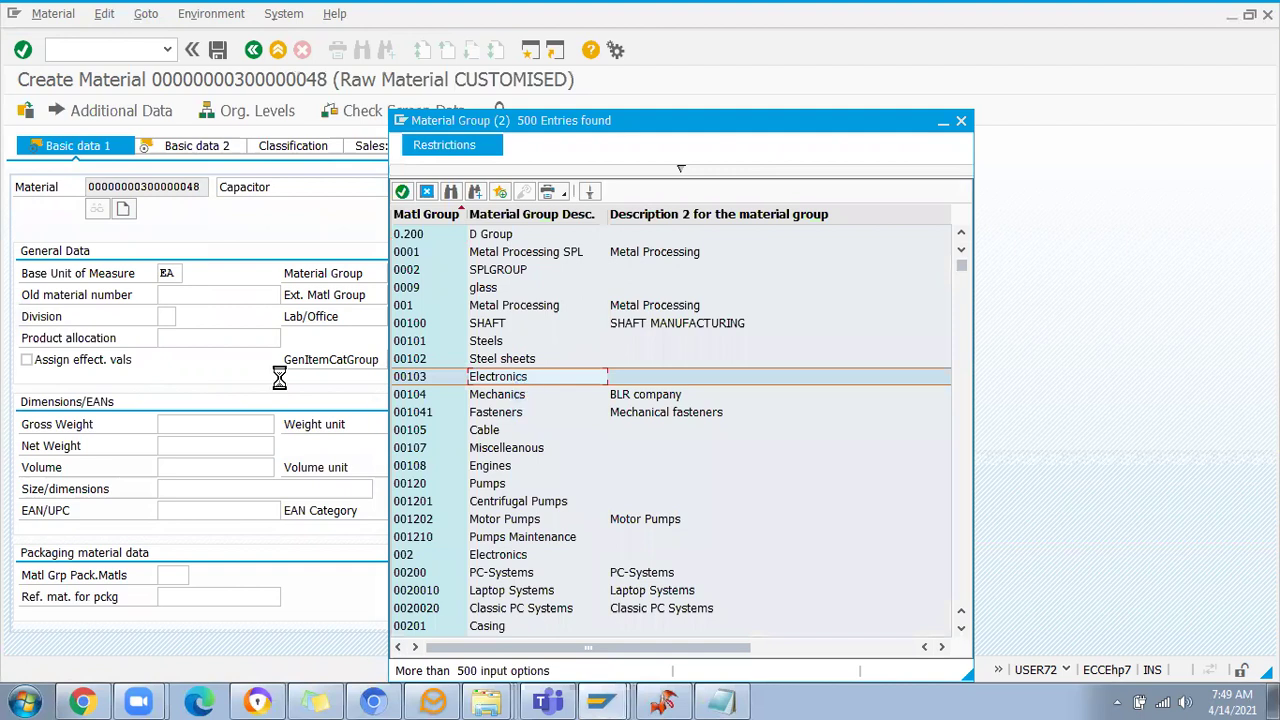
pyautogui.press('Return')
pyautogui.press('Return')
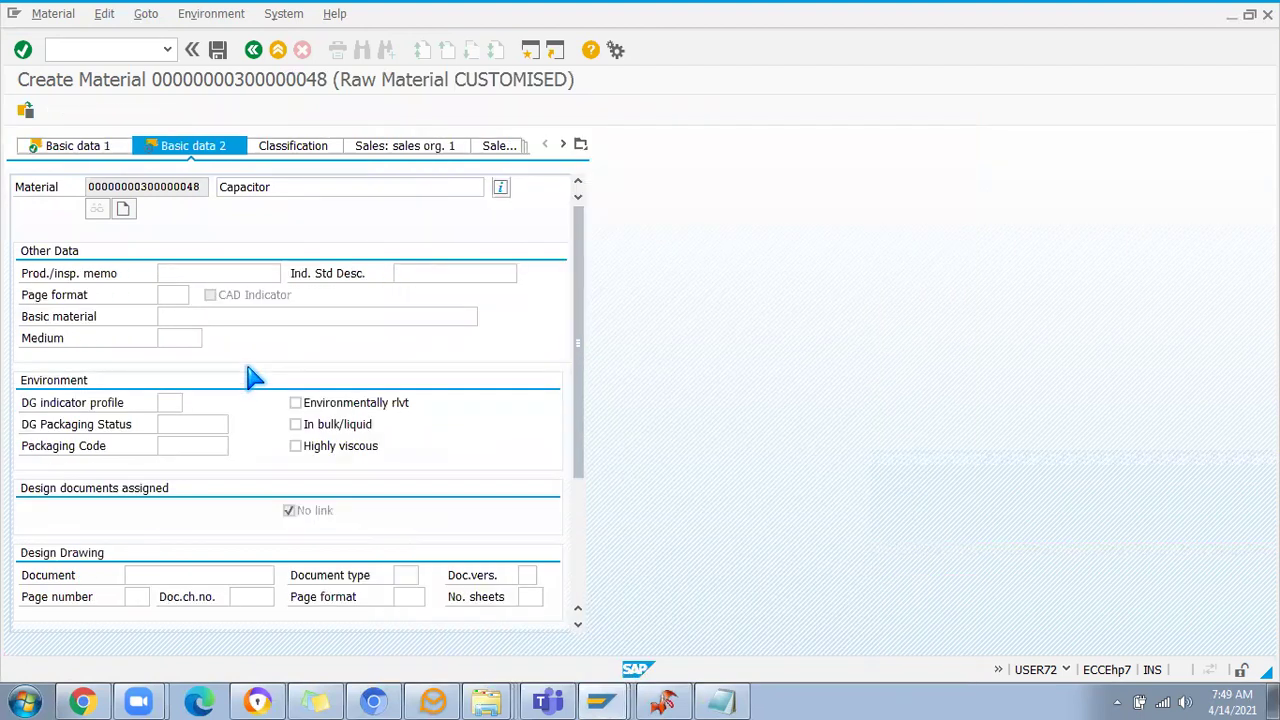
# Look up the purchasing groups starting with J and assign JS9 in the material's purchasing data
pyautogui.click(188, 335)
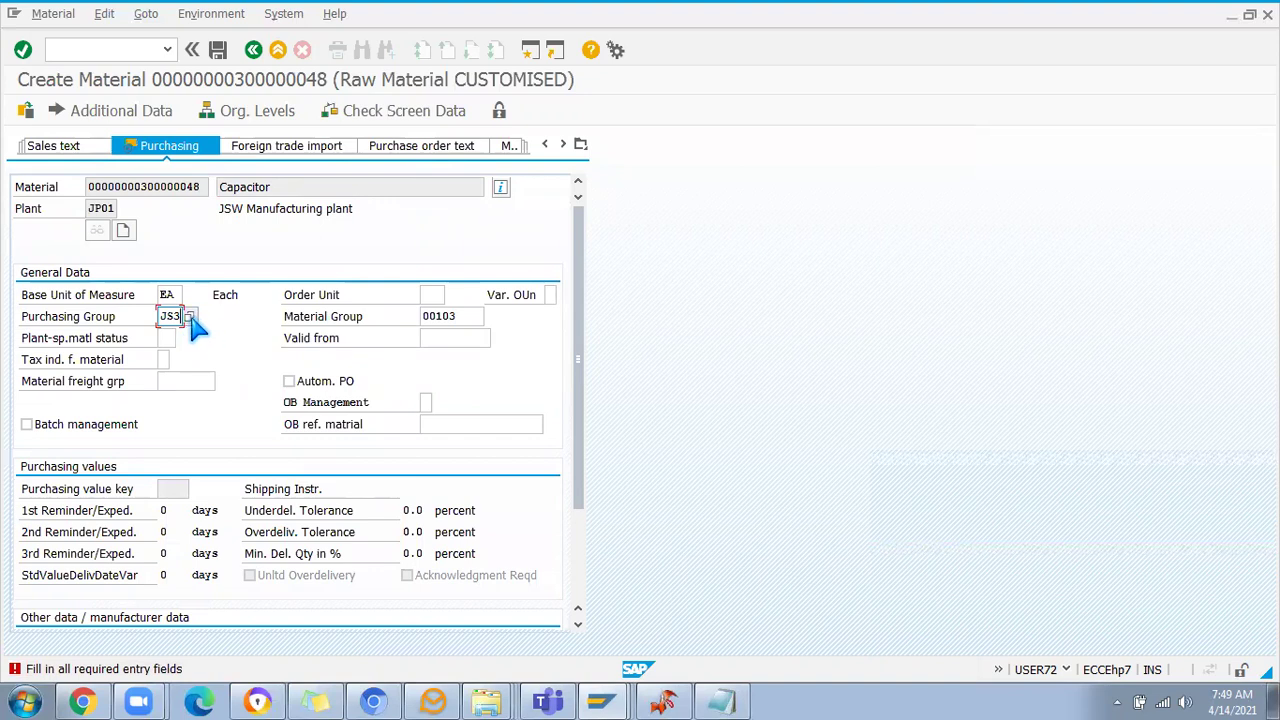
pyautogui.click(190, 318)
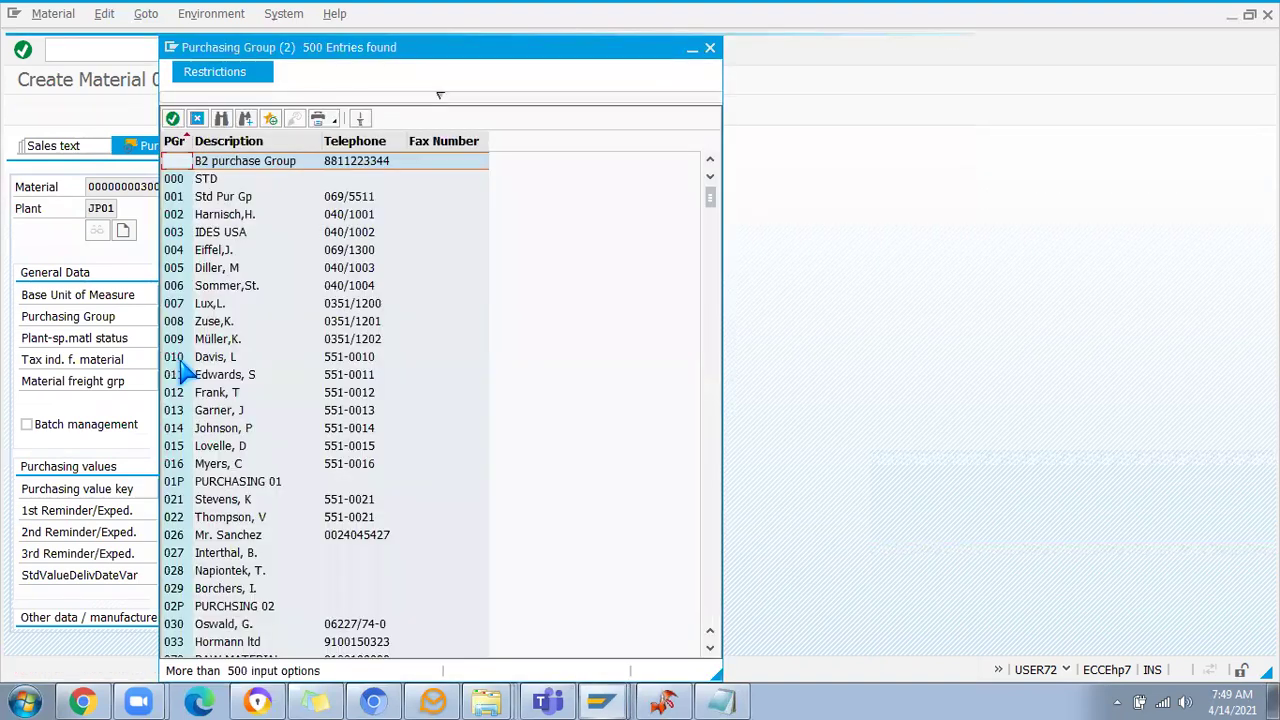
pyautogui.scroll(-11, 210, 400)
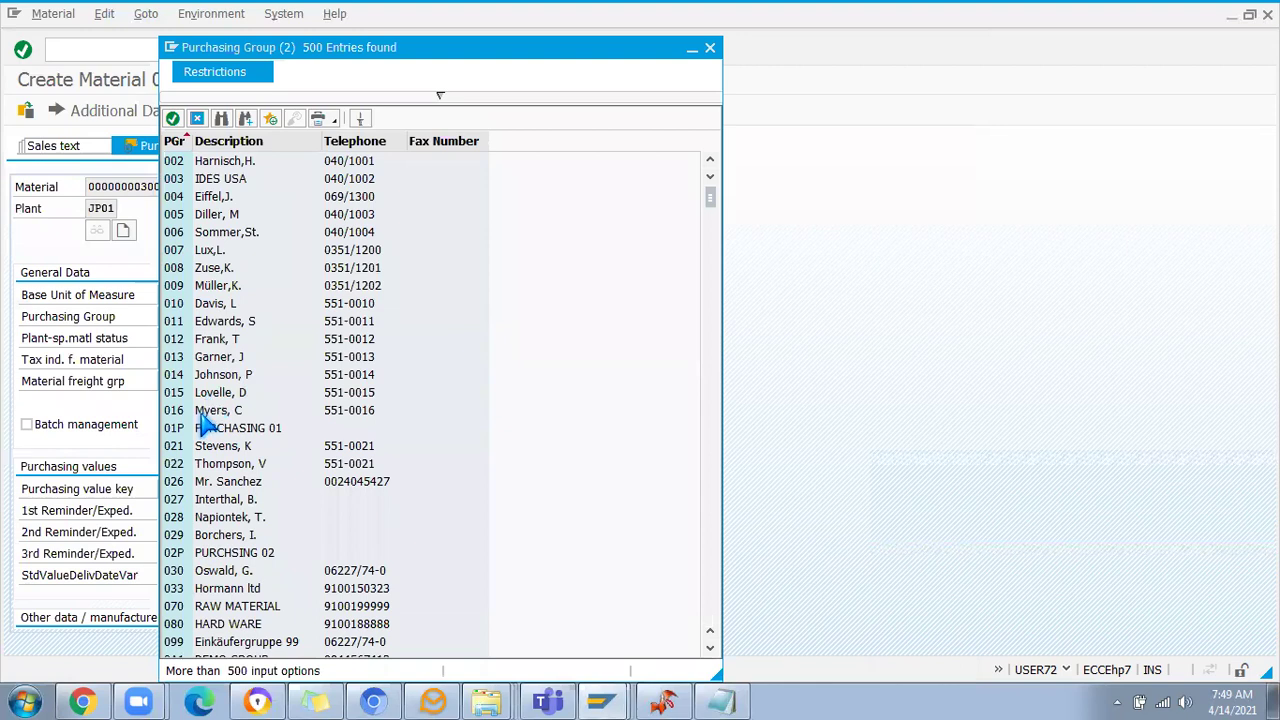
pyautogui.click(440, 96)
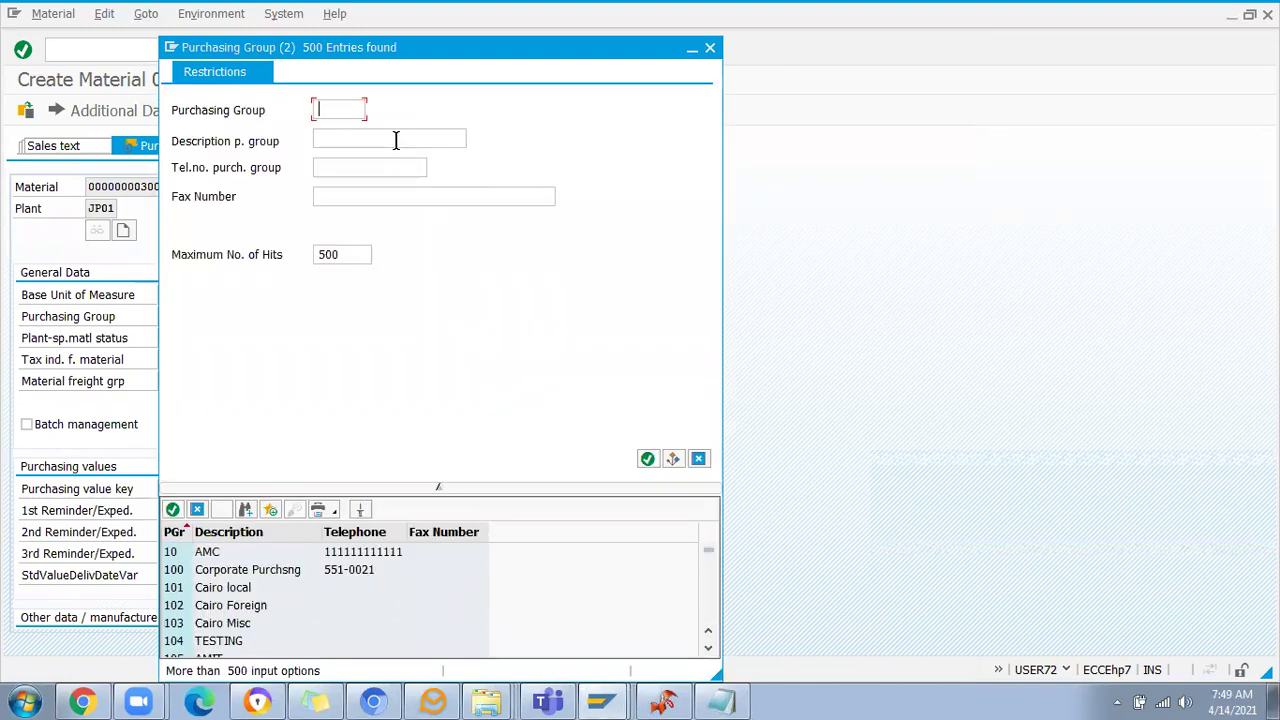
pyautogui.write('J')
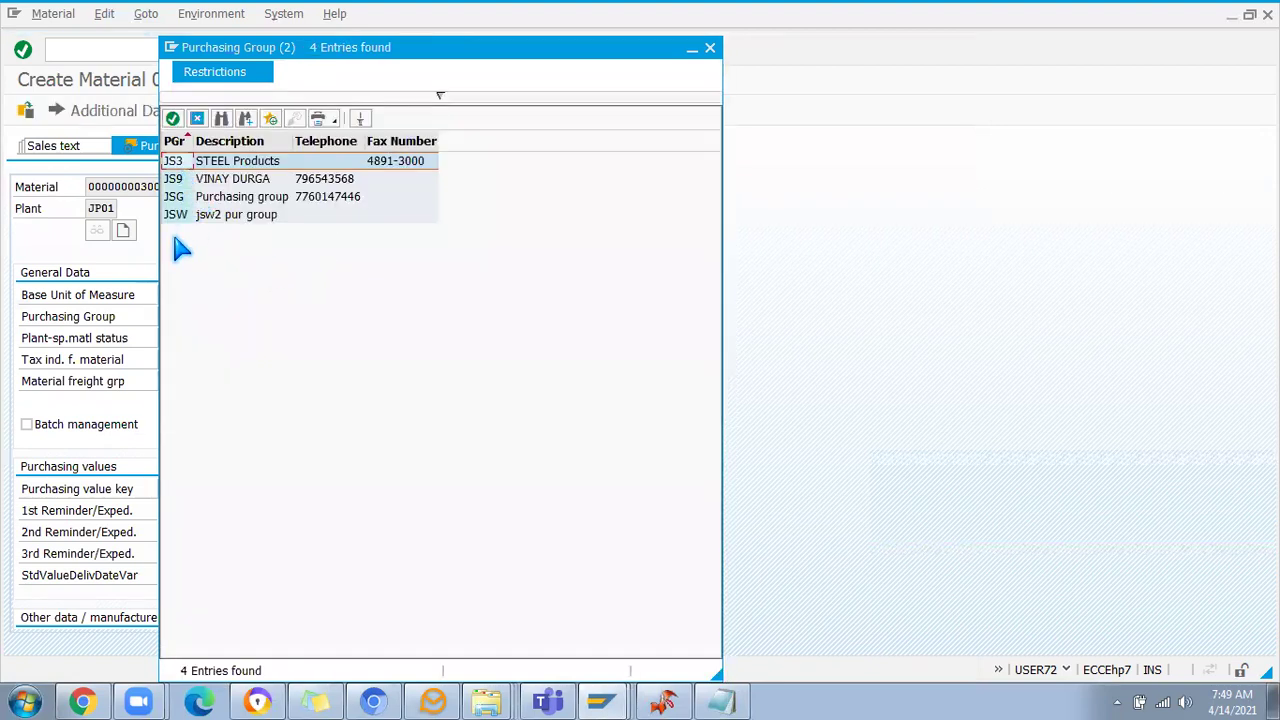
pyautogui.doubleClick(172, 182)
pyautogui.click(310, 190)
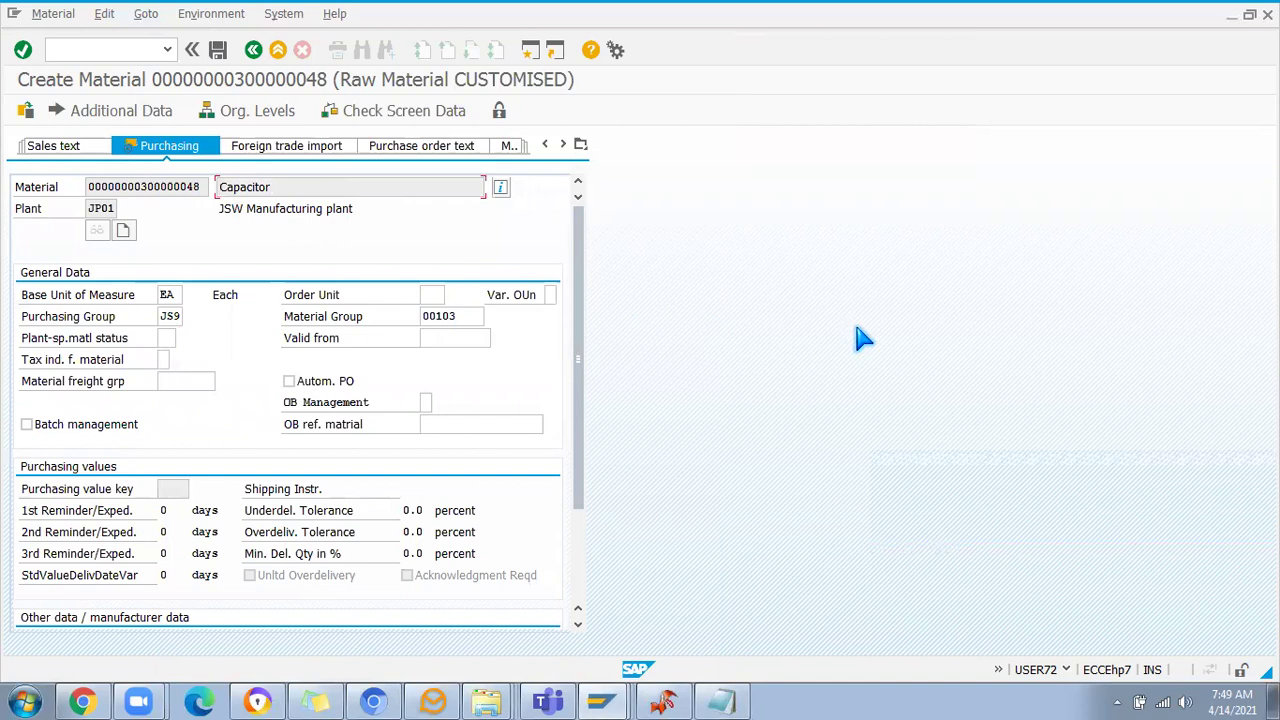
# Proceed to the Accounting 1 view and assign valuation class 4100 Electronics Goods
pyautogui.press('Return')
pyautogui.press('Return')
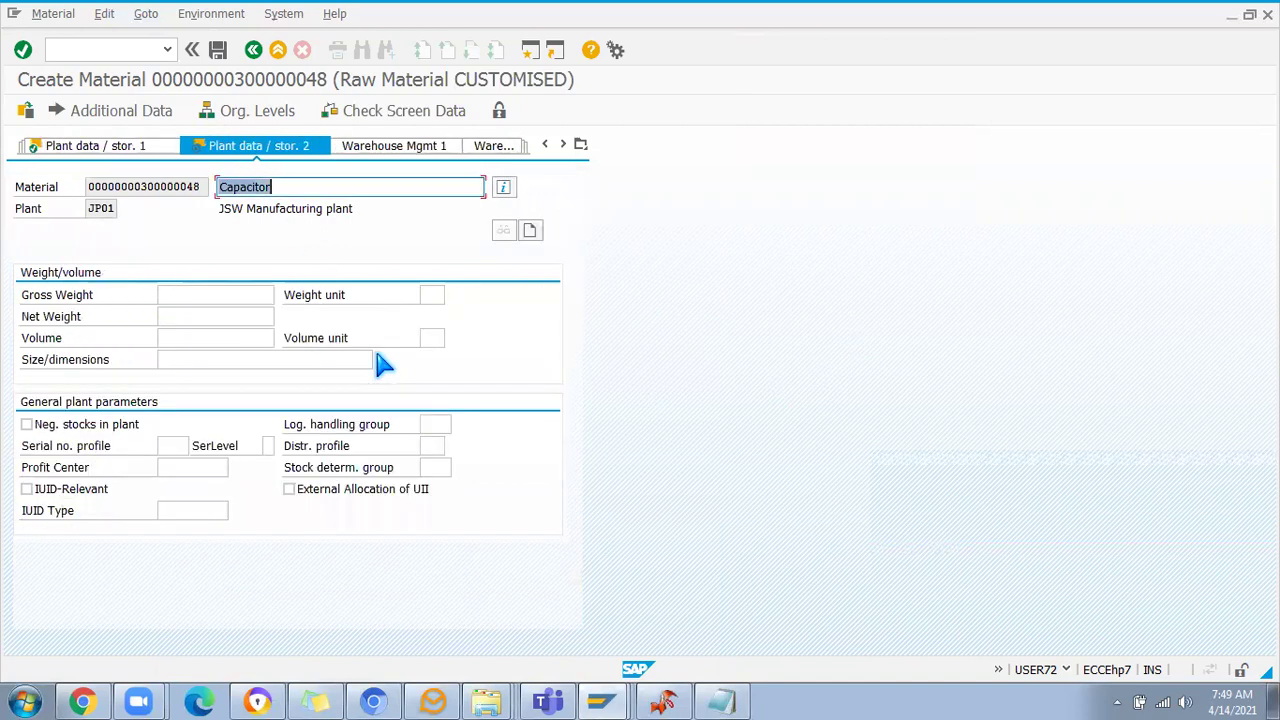
pyautogui.press('Return')
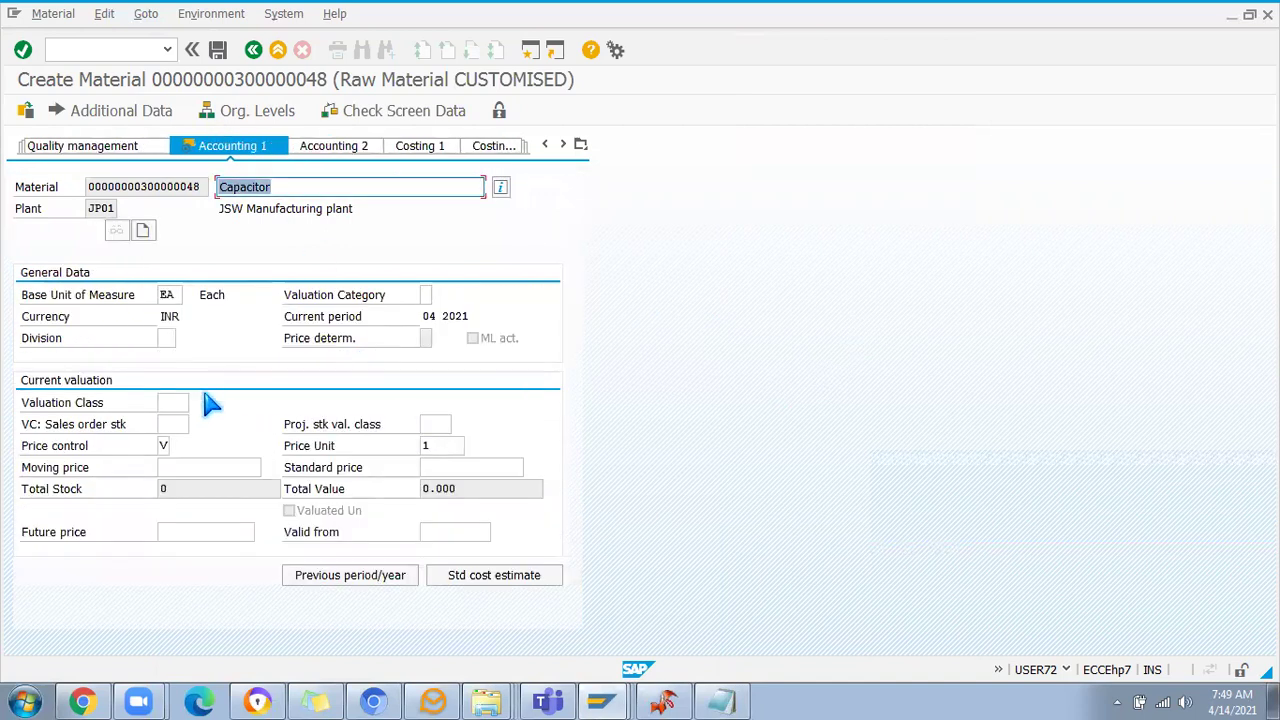
pyautogui.click(170, 402)
pyautogui.press('F4')
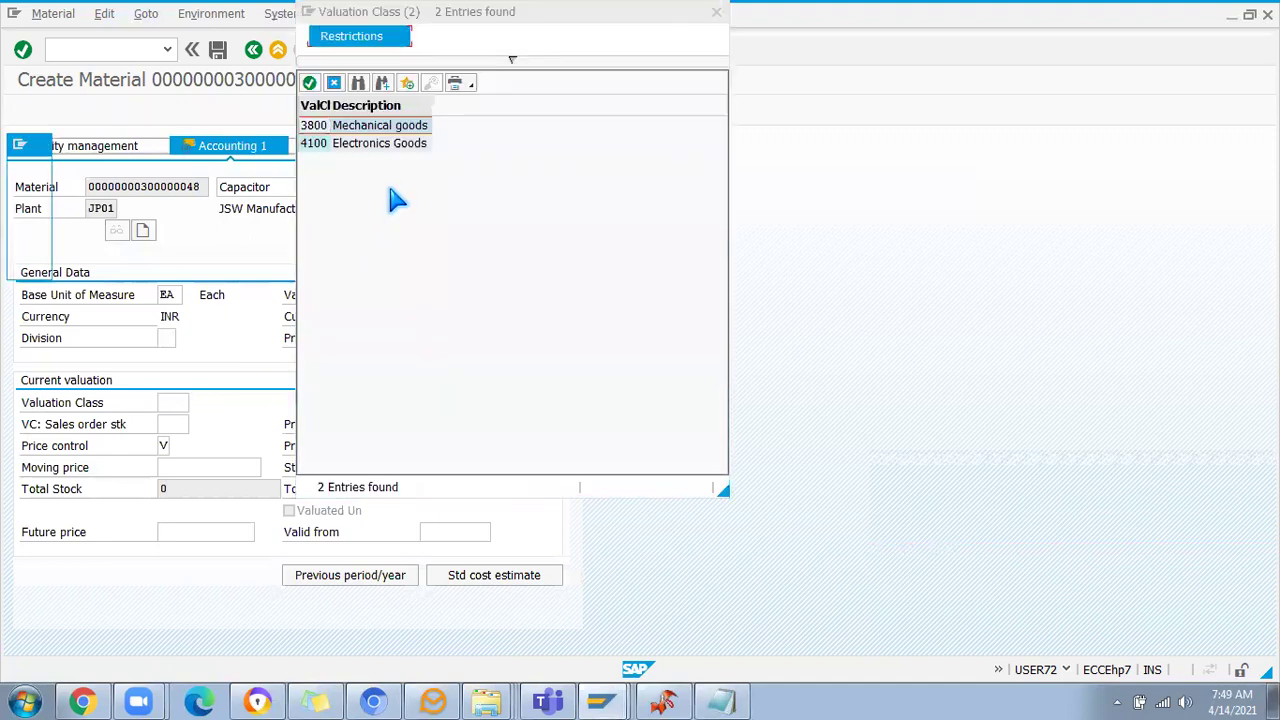
pyautogui.click(314, 145)
pyautogui.doubleClick(313, 145)
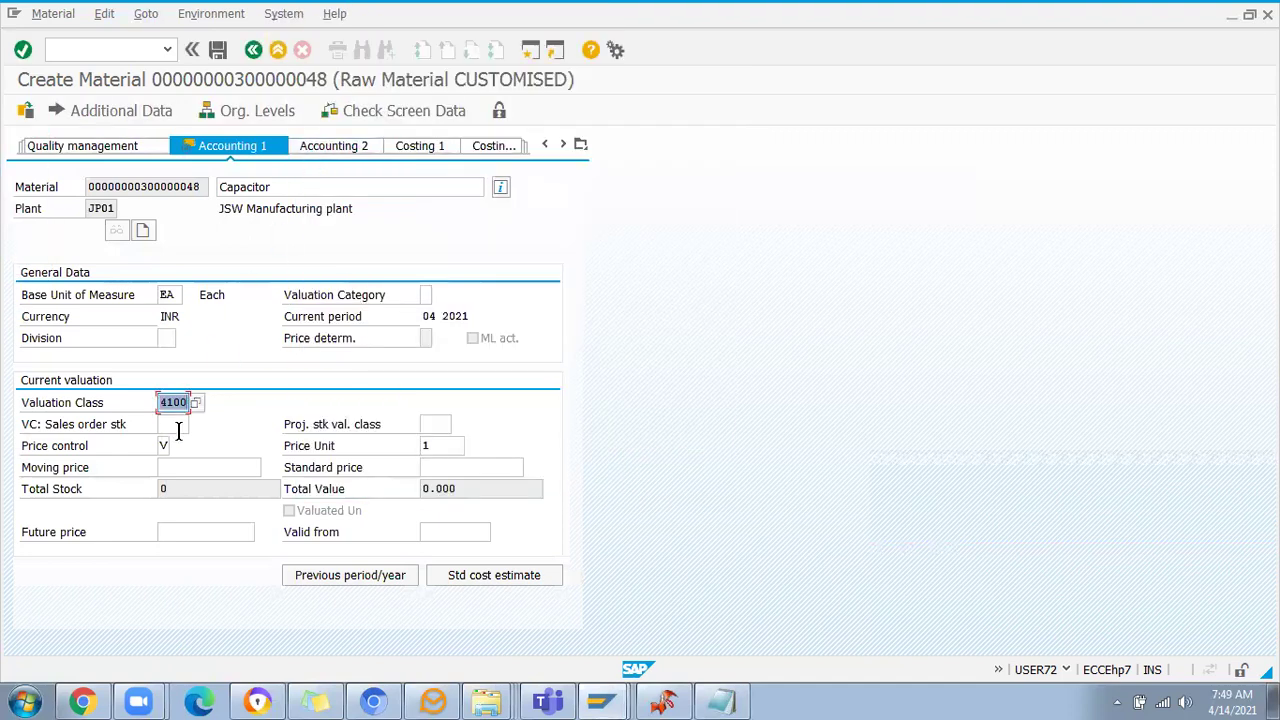
# Set the moving price to 10 and save the new material
pyautogui.click(180, 466)
pyautogui.write('1')
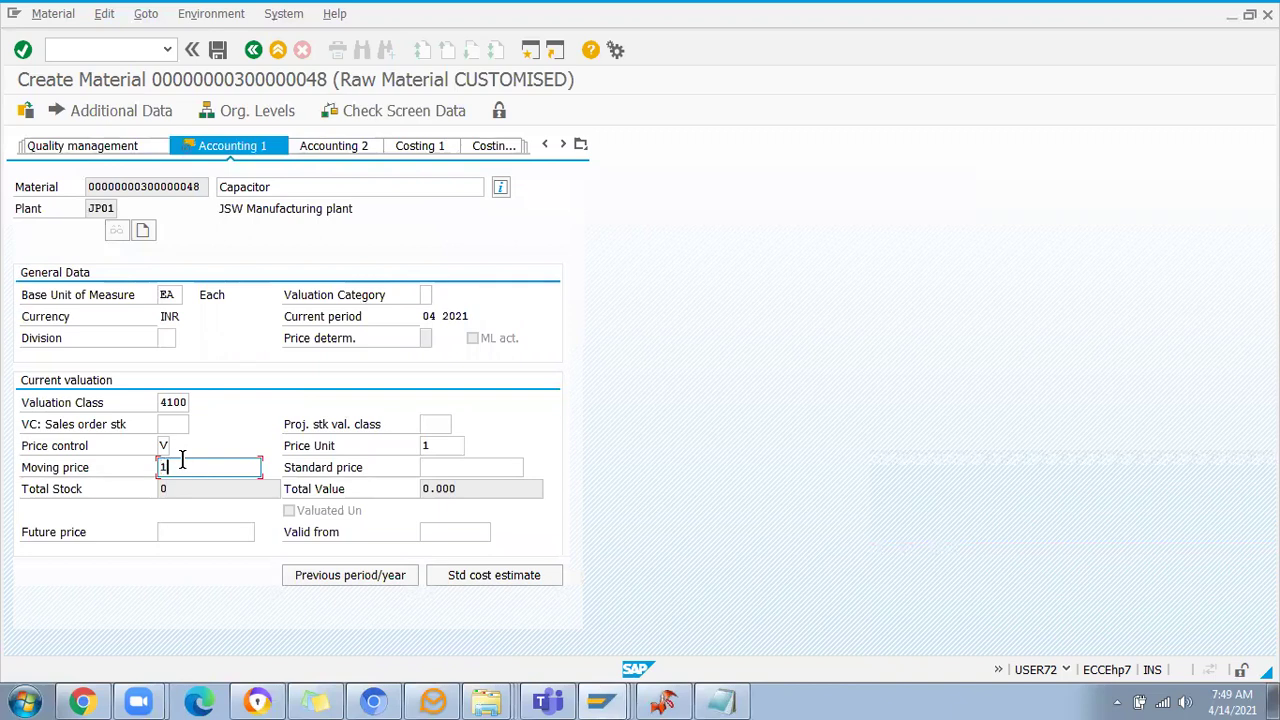
pyautogui.write('0')
pyautogui.press('Return')
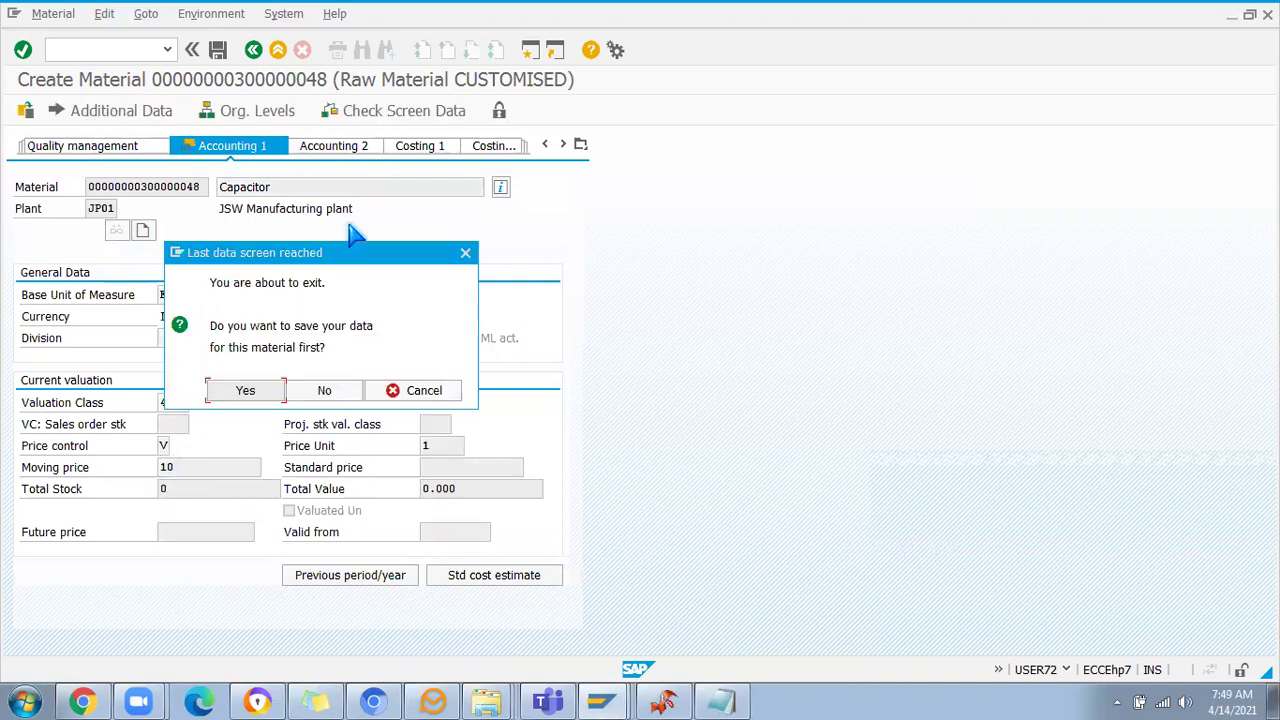
pyautogui.click(245, 390)
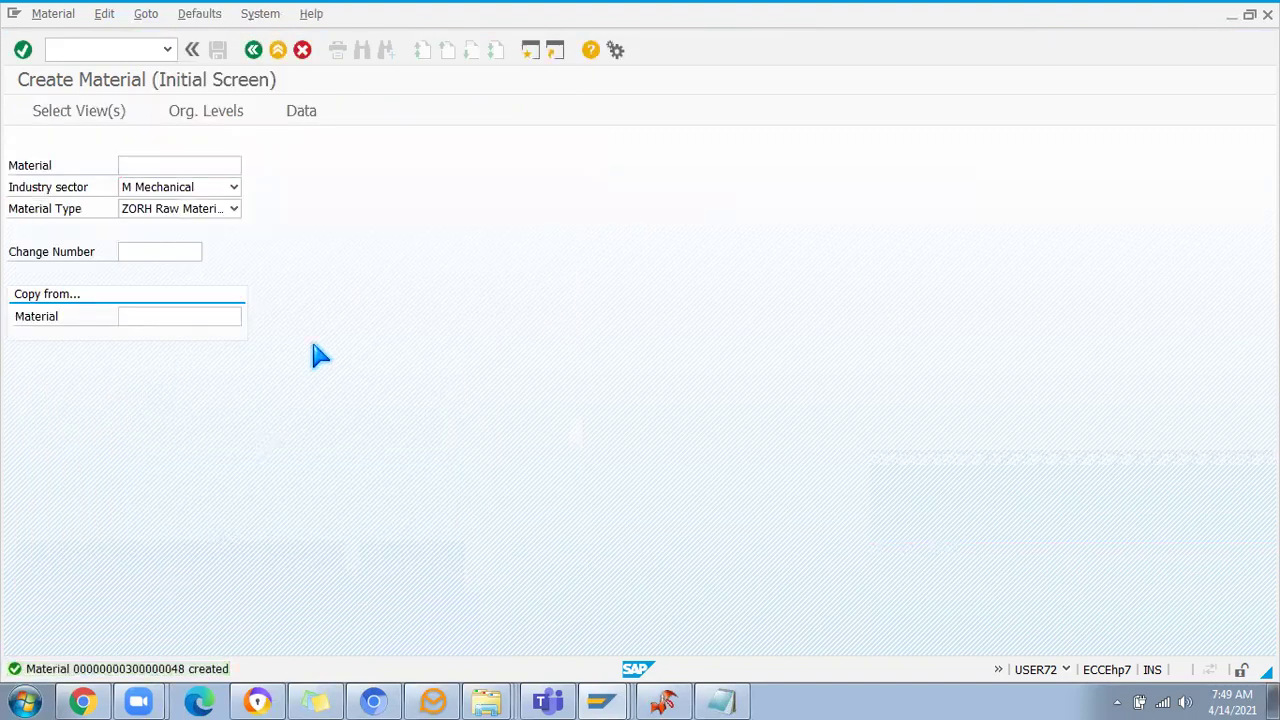
# Copy the new material number from the creation message into the Notepad notes and mark it with "- 4100"
pyautogui.doubleClick(686, 197)
pyautogui.hotkey('ctrl', 'c')
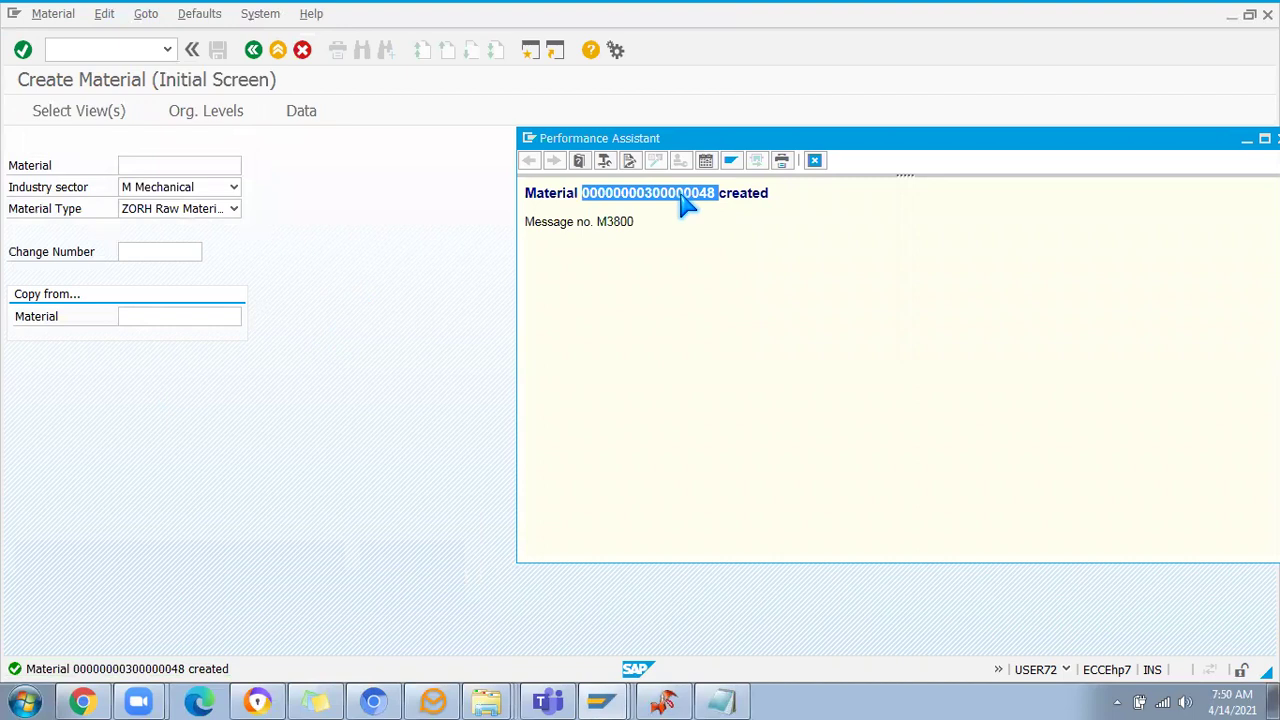
pyautogui.click(720, 701)
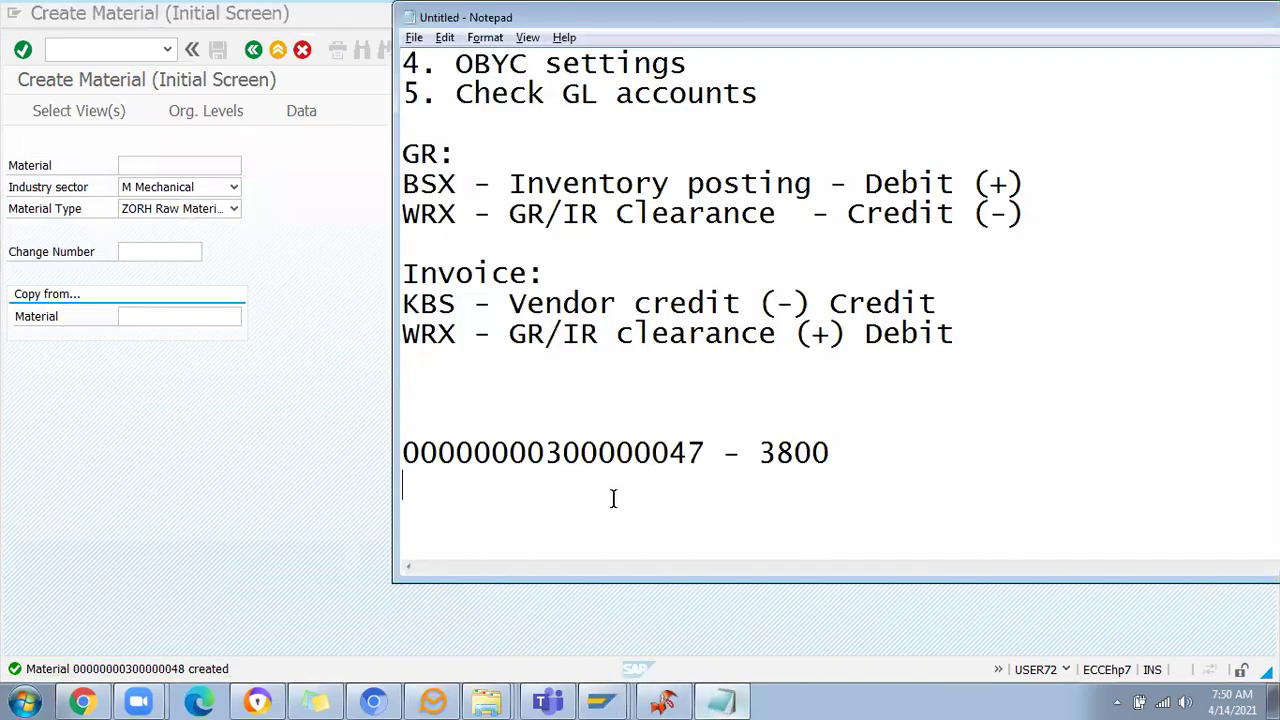
pyautogui.hotkey('ctrl', 'v')
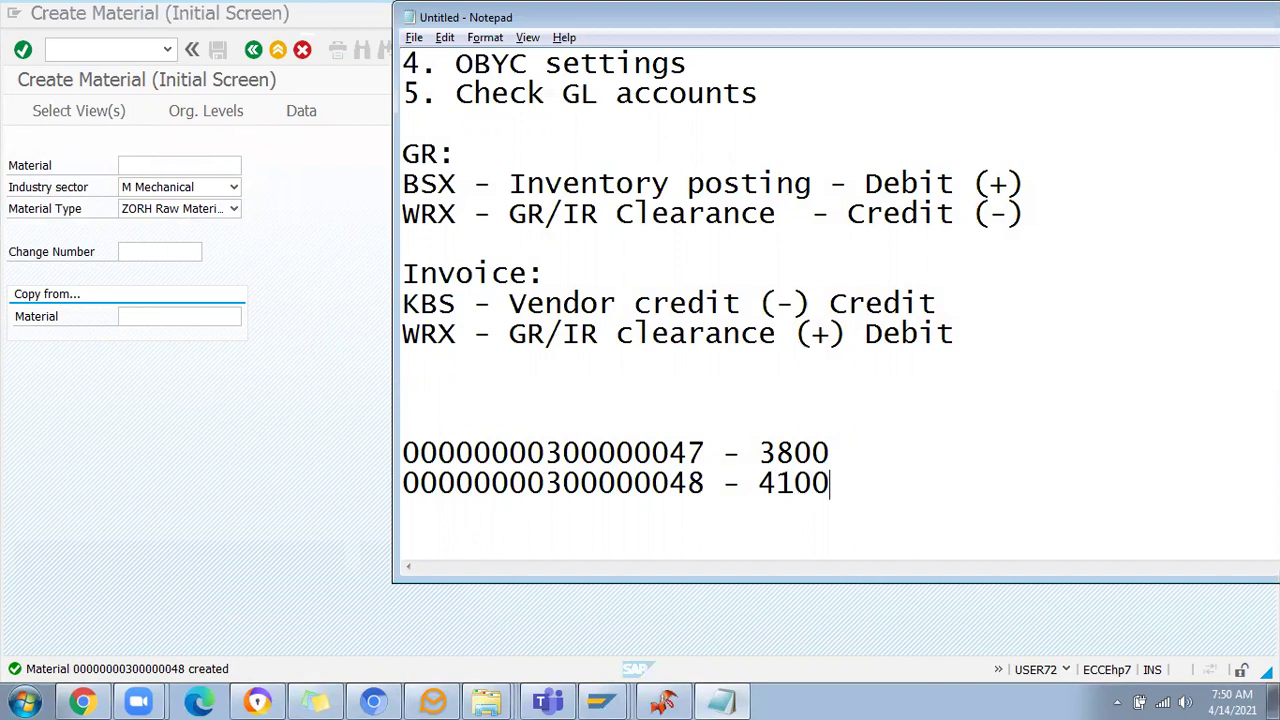
pyautogui.write('- 4100')
pyautogui.press('Return')
pyautogui.press('Return')
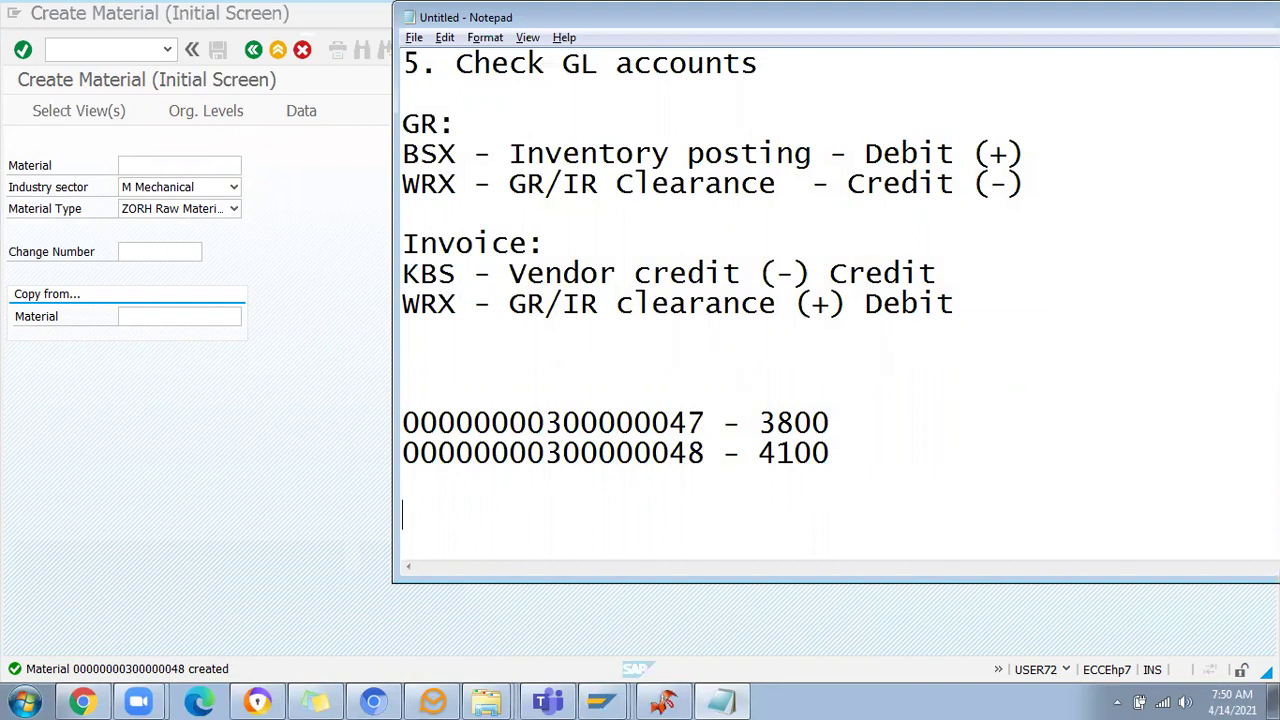
# Switch back to SAP and open the purchase order creation transaction ME21N
pyautogui.click(300, 470)
pyautogui.click(69, 50)
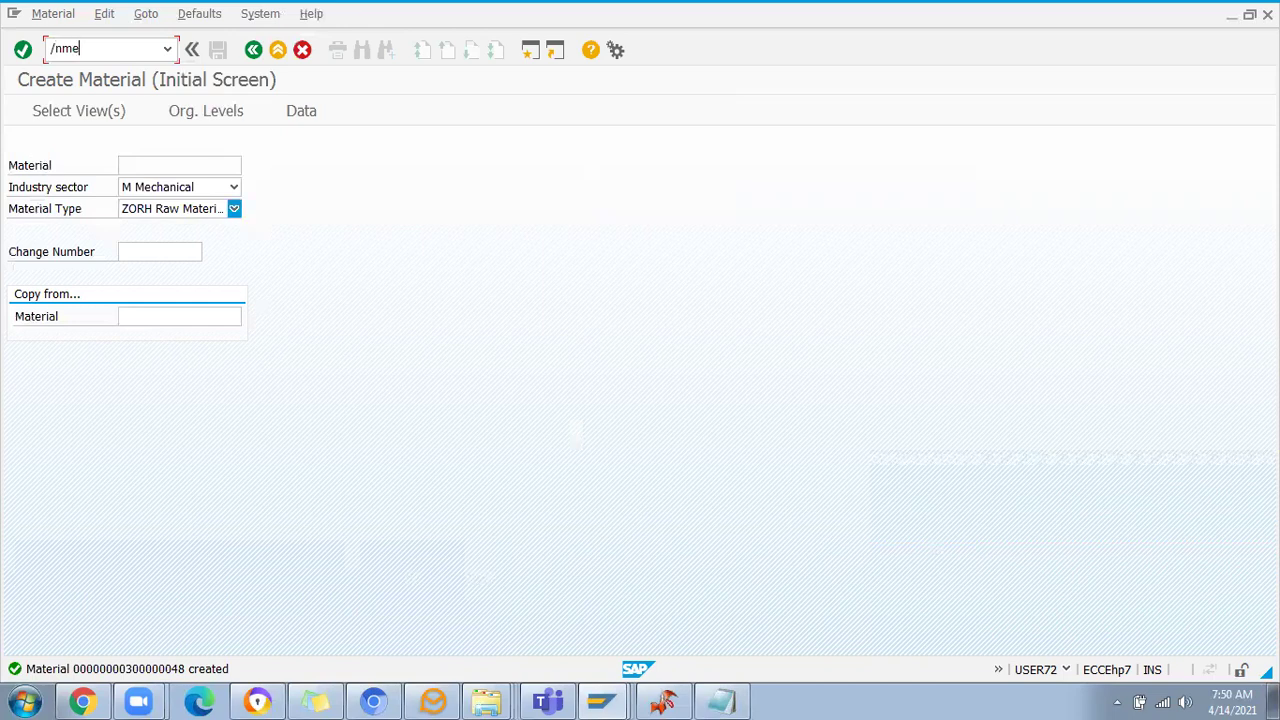
pyautogui.write('/nme21n')
pyautogui.press('Return')
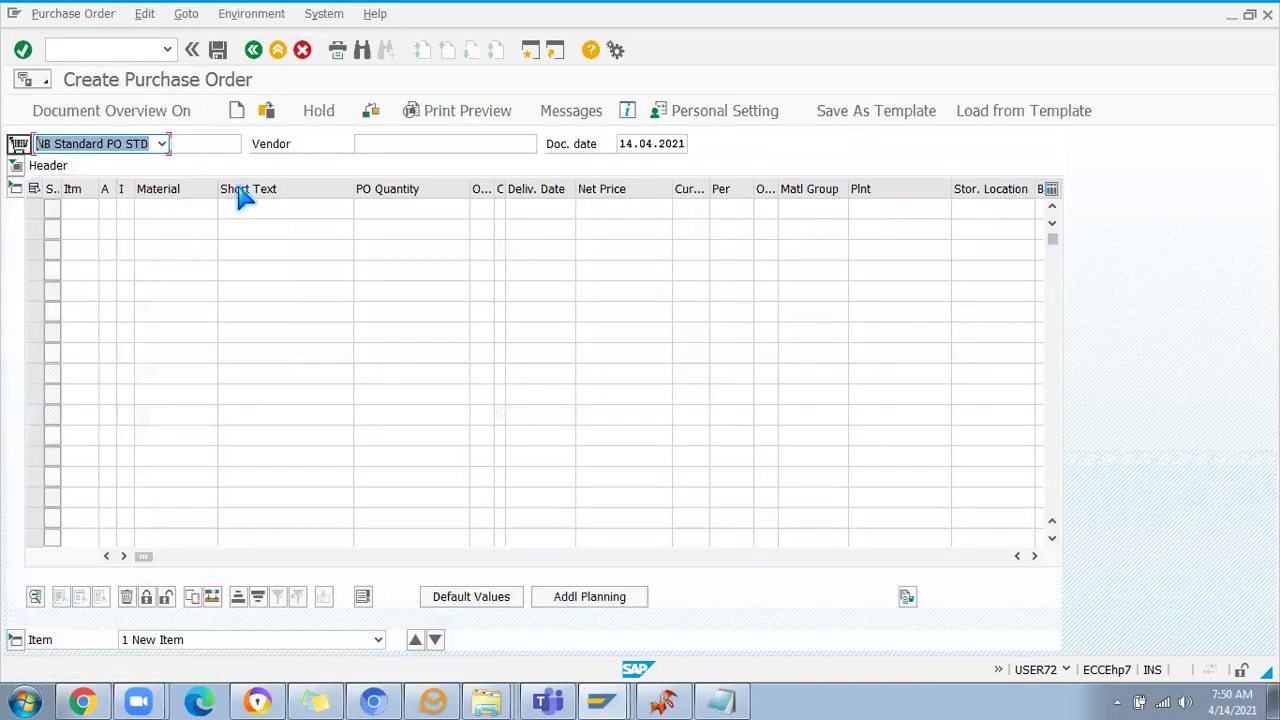
pyautogui.click(169, 208)
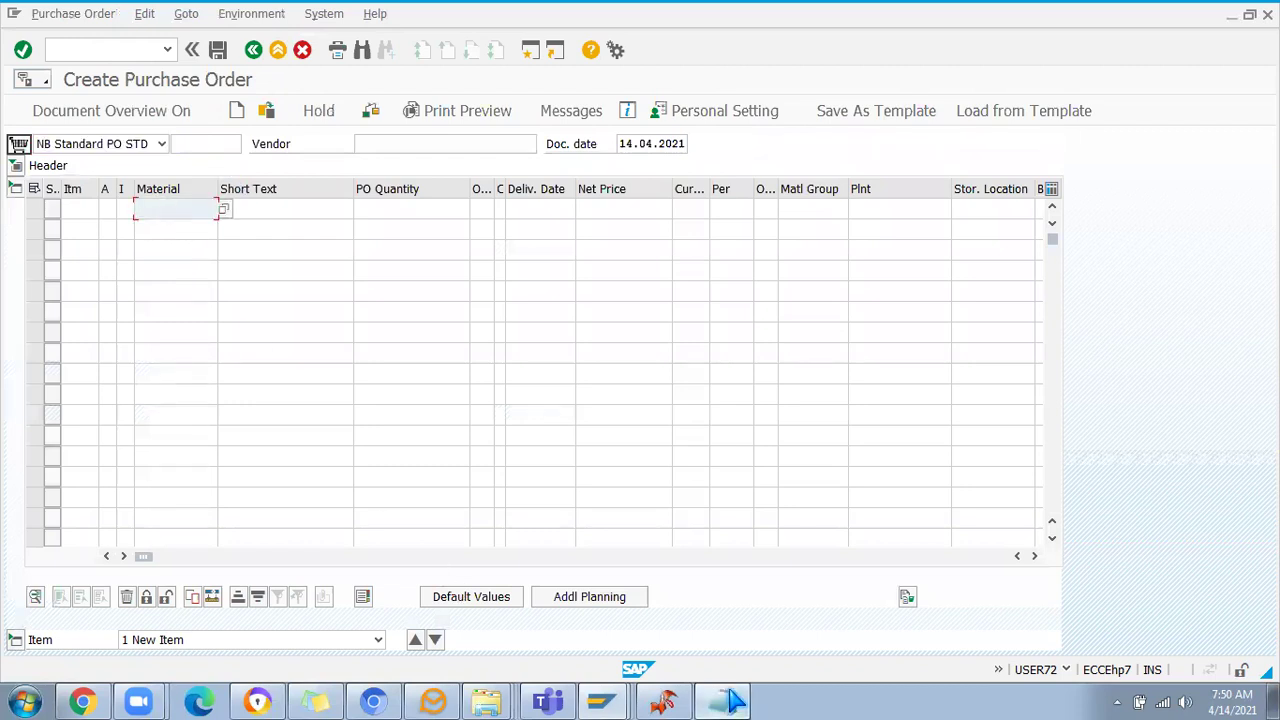
pyautogui.click(720, 701)
pyautogui.doubleClick(566, 422)
pyautogui.hotkey('ctrl', 'c')
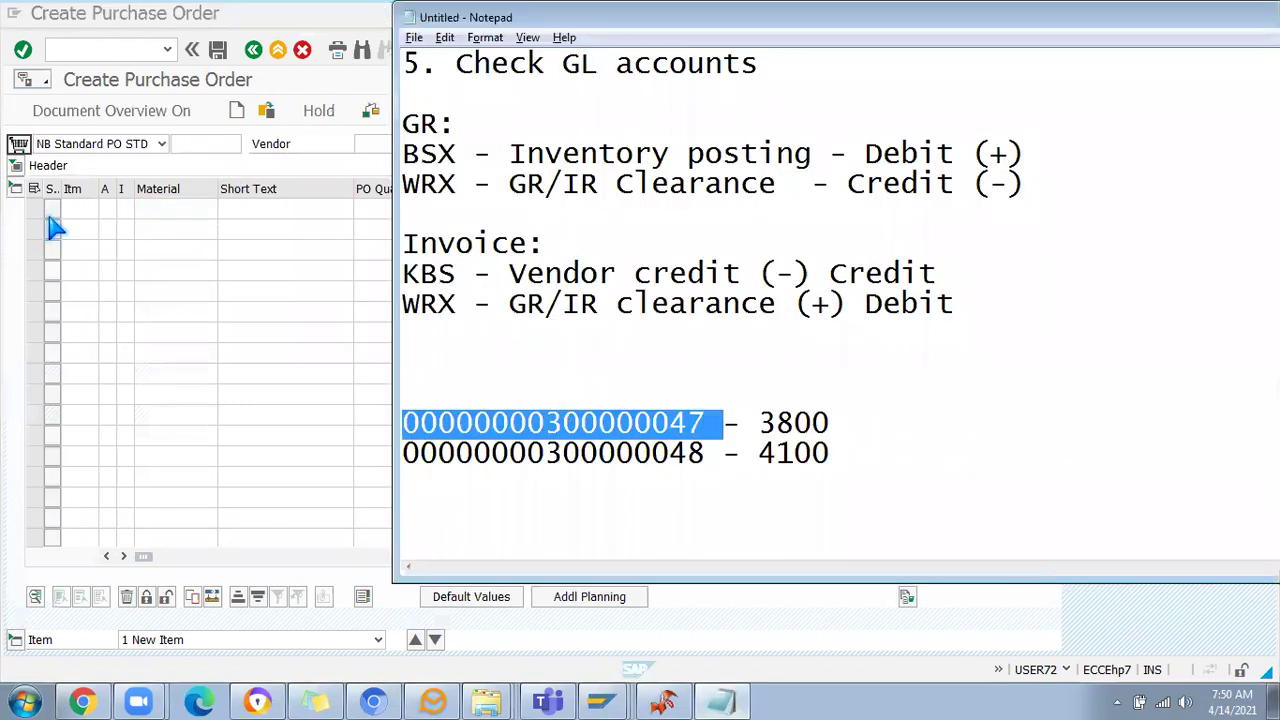
pyautogui.click(155, 211)
pyautogui.hotkey('ctrl', 'v')
pyautogui.press('Return')
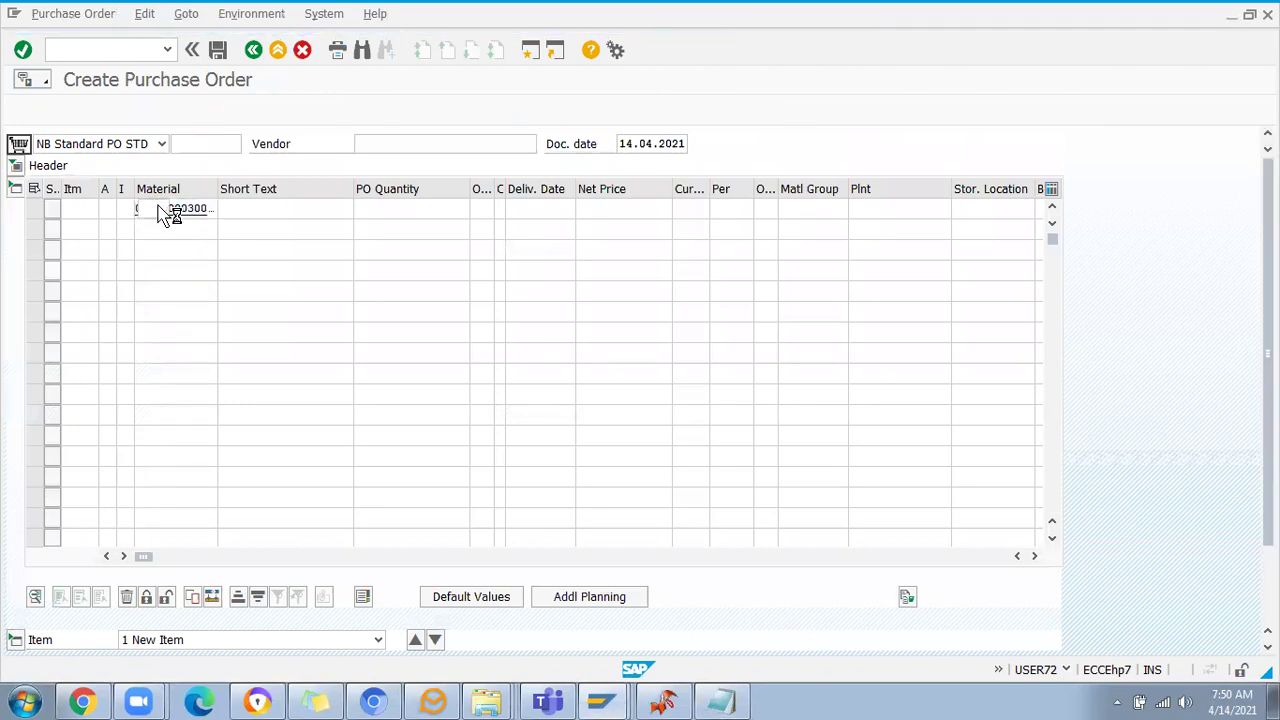
# Fill the purchase order's organizational data with purchasing organization JP10, purchasing group JS3 and company code JS07
pyautogui.click(152, 208)
pyautogui.click(157, 229)
pyautogui.click(157, 229)
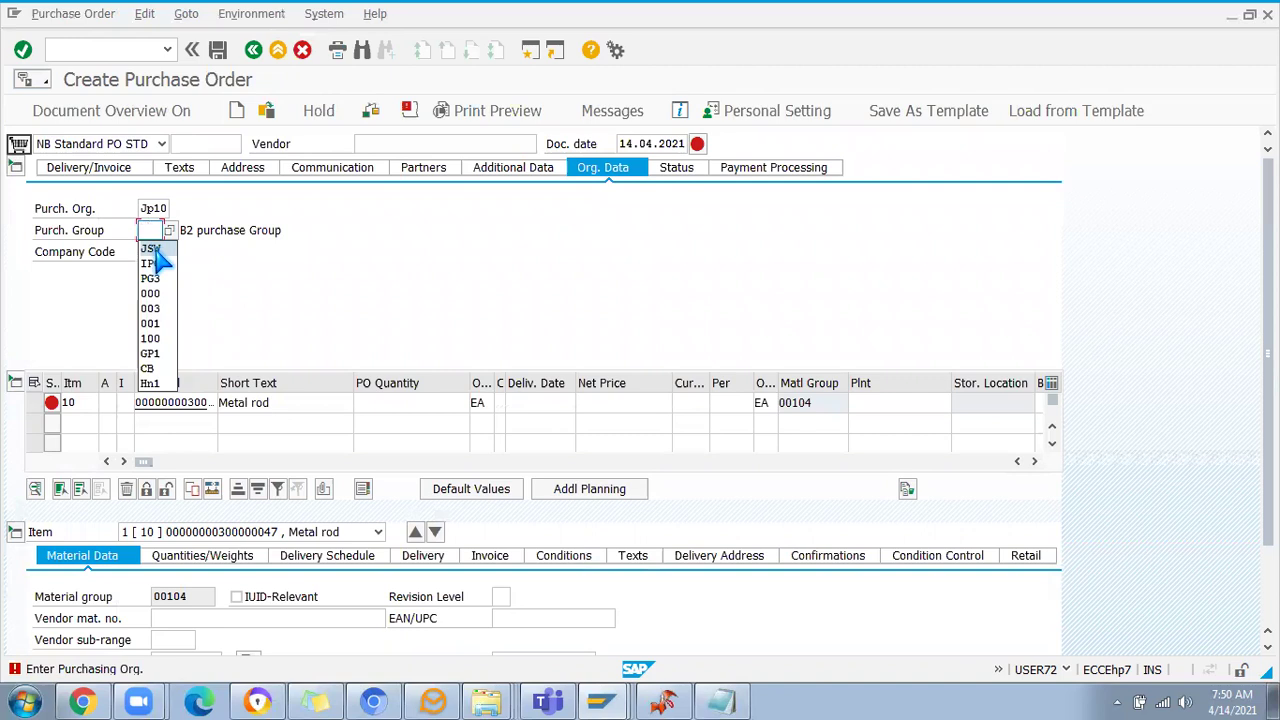
pyautogui.click(144, 230)
pyautogui.write('JS3')
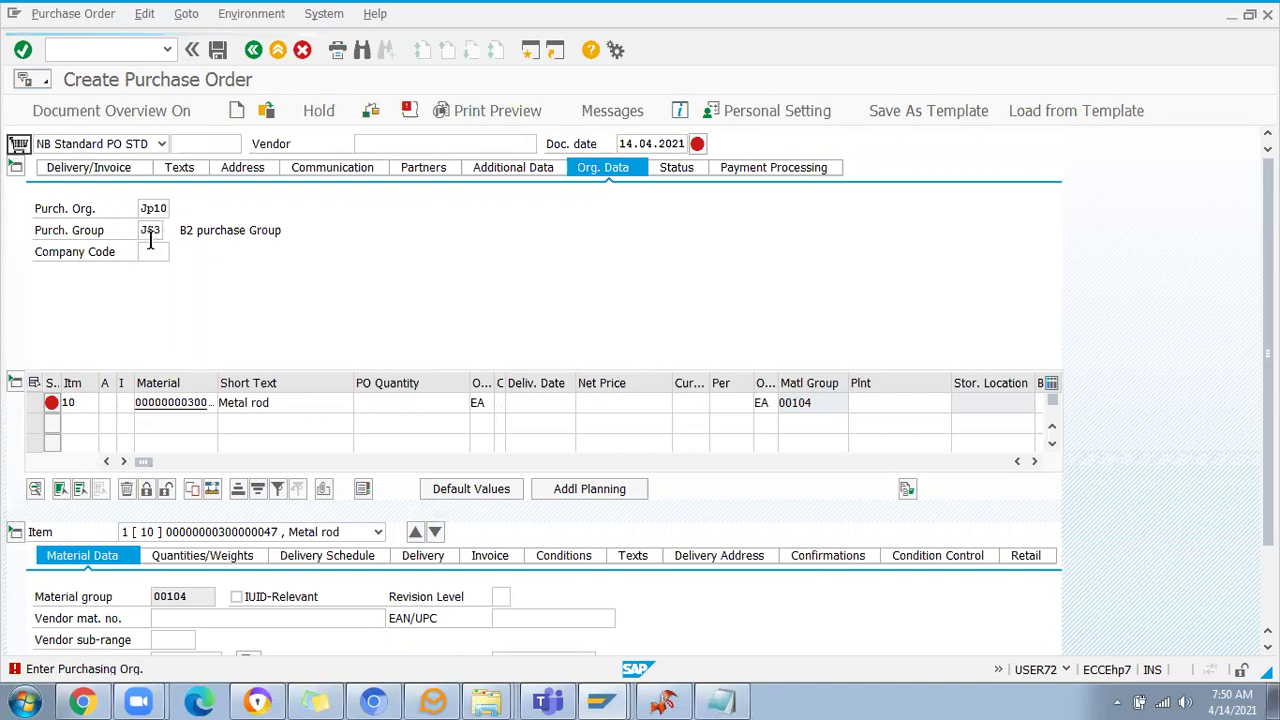
pyautogui.press('Return')
pyautogui.click(148, 252)
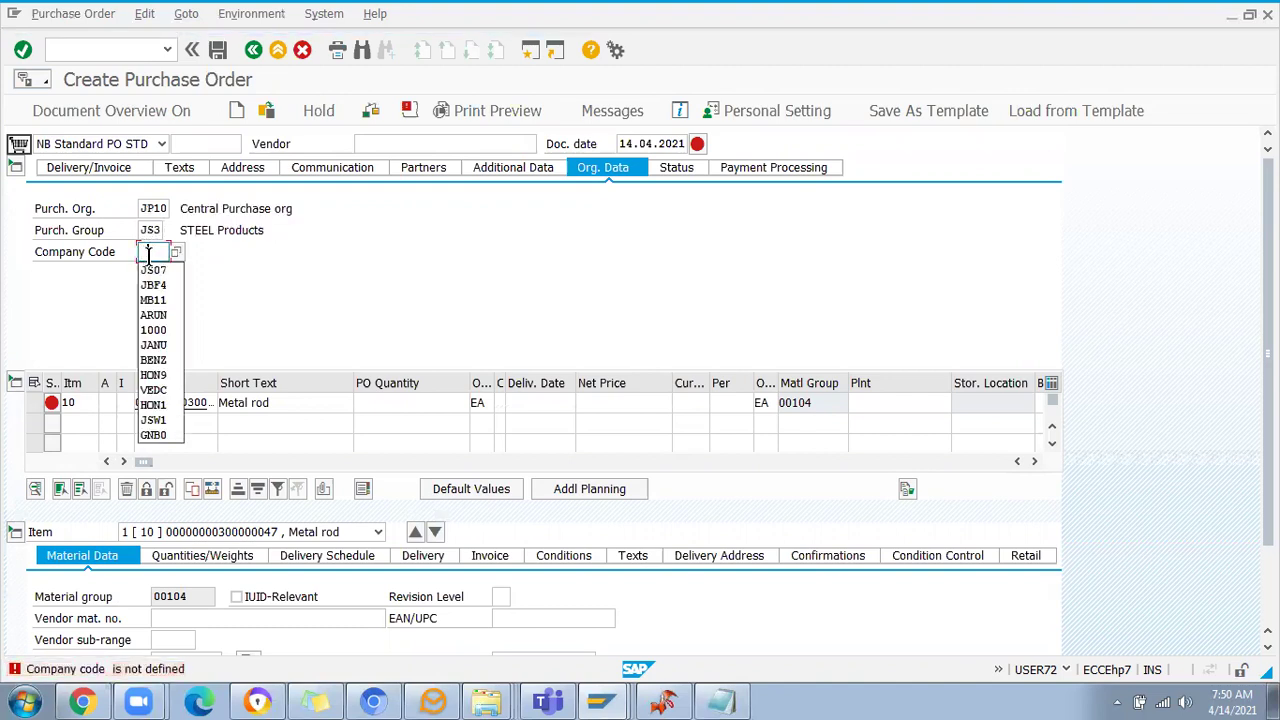
pyautogui.click(153, 270)
pyautogui.press('Return')
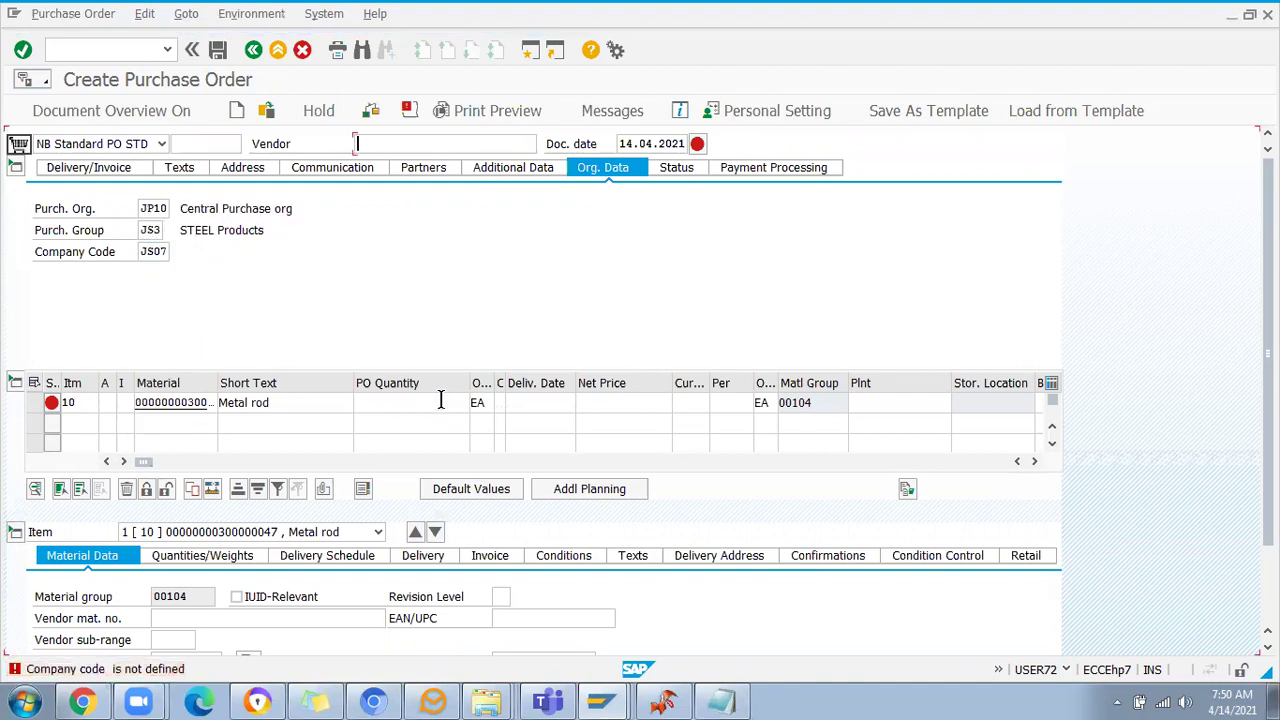
# Set the PO quantity of the Metal rod item to 1
pyautogui.click(414, 405)
pyautogui.write('1')
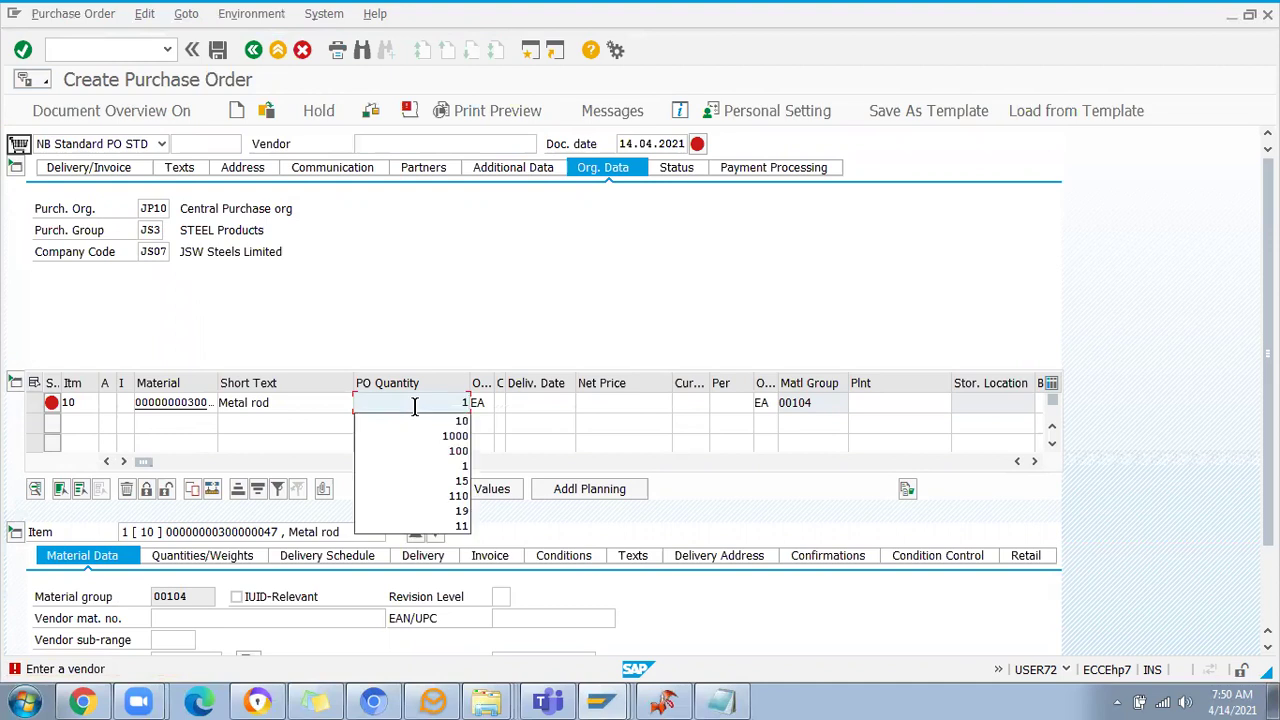
pyautogui.press('Return')
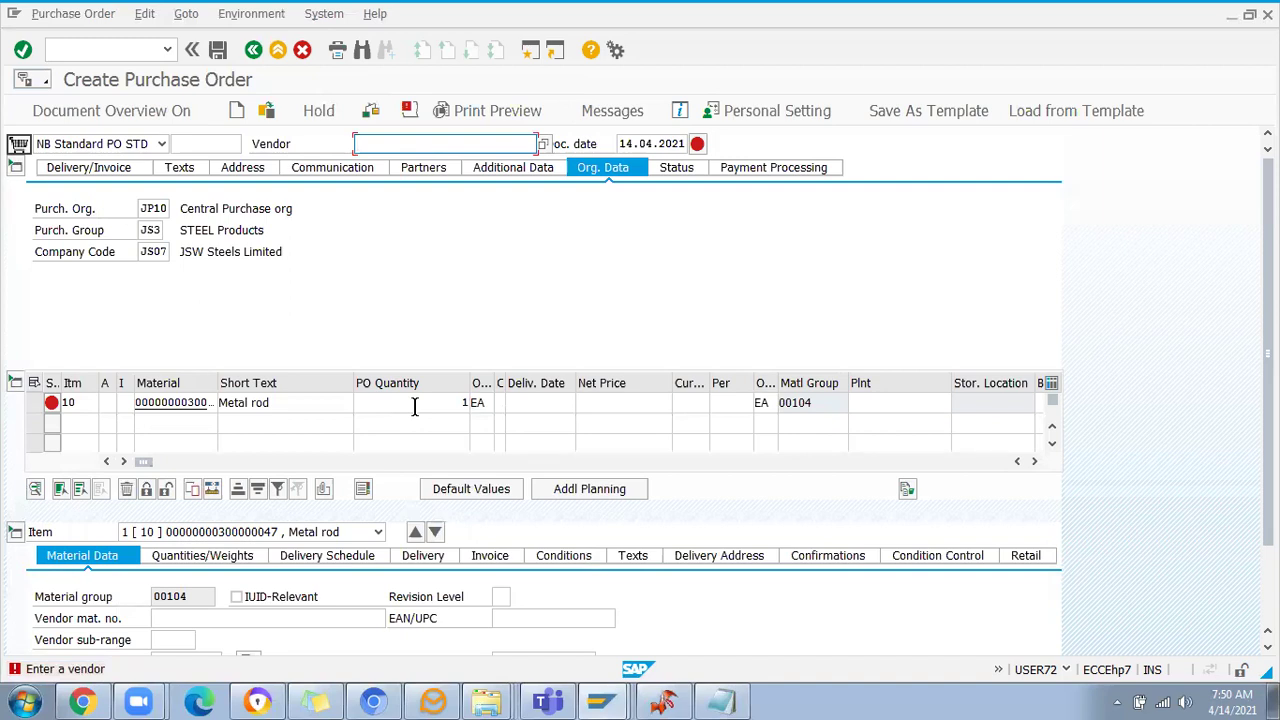
pyautogui.click(543, 143)
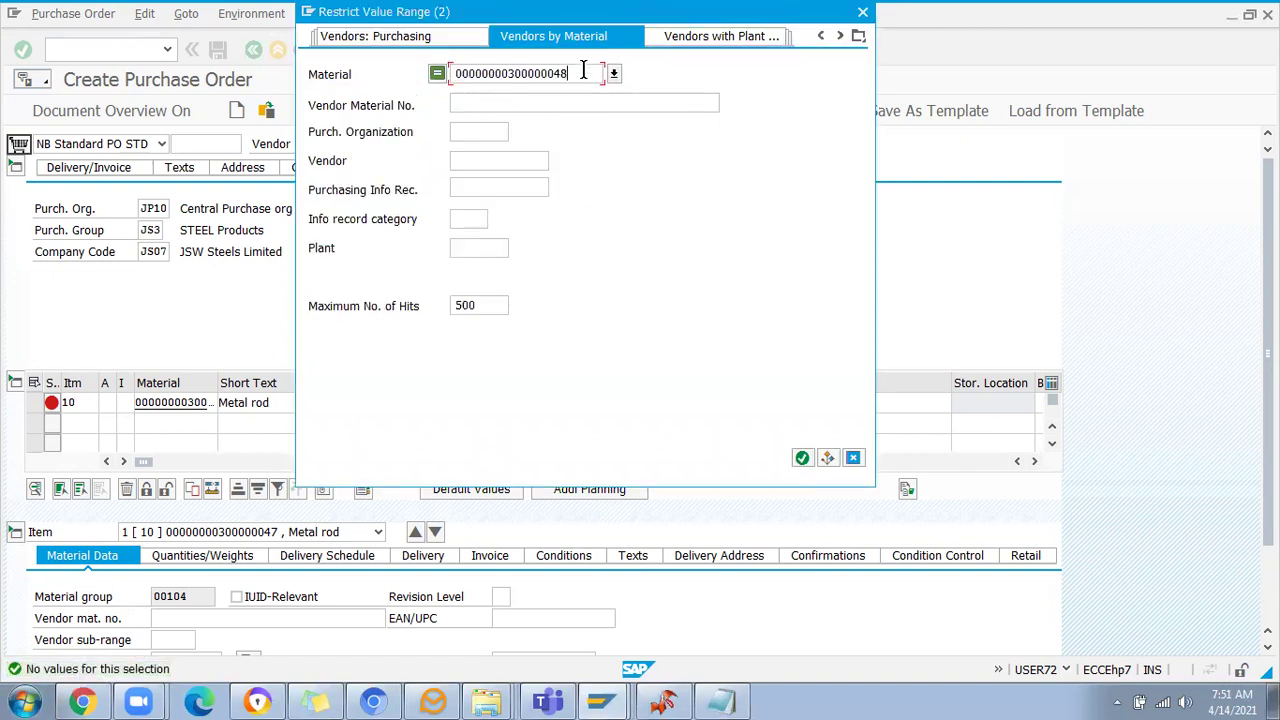
pyautogui.click(503, 131)
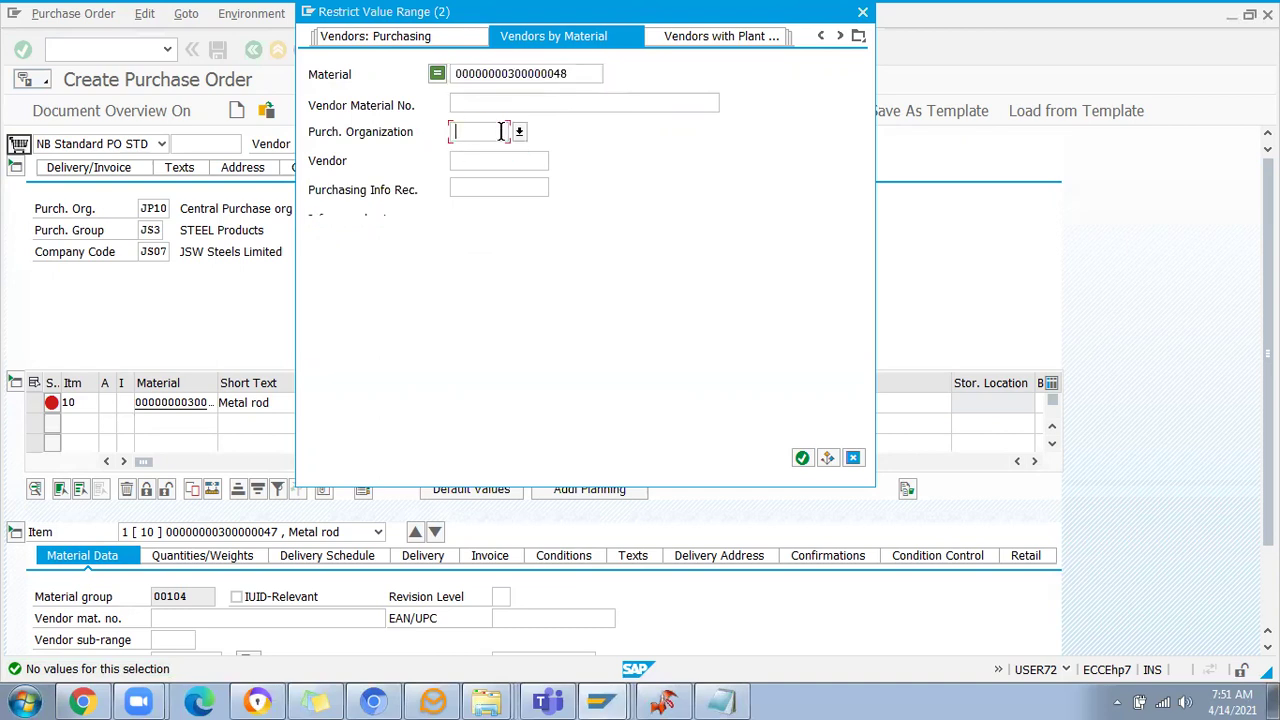
pyautogui.write('JP10')
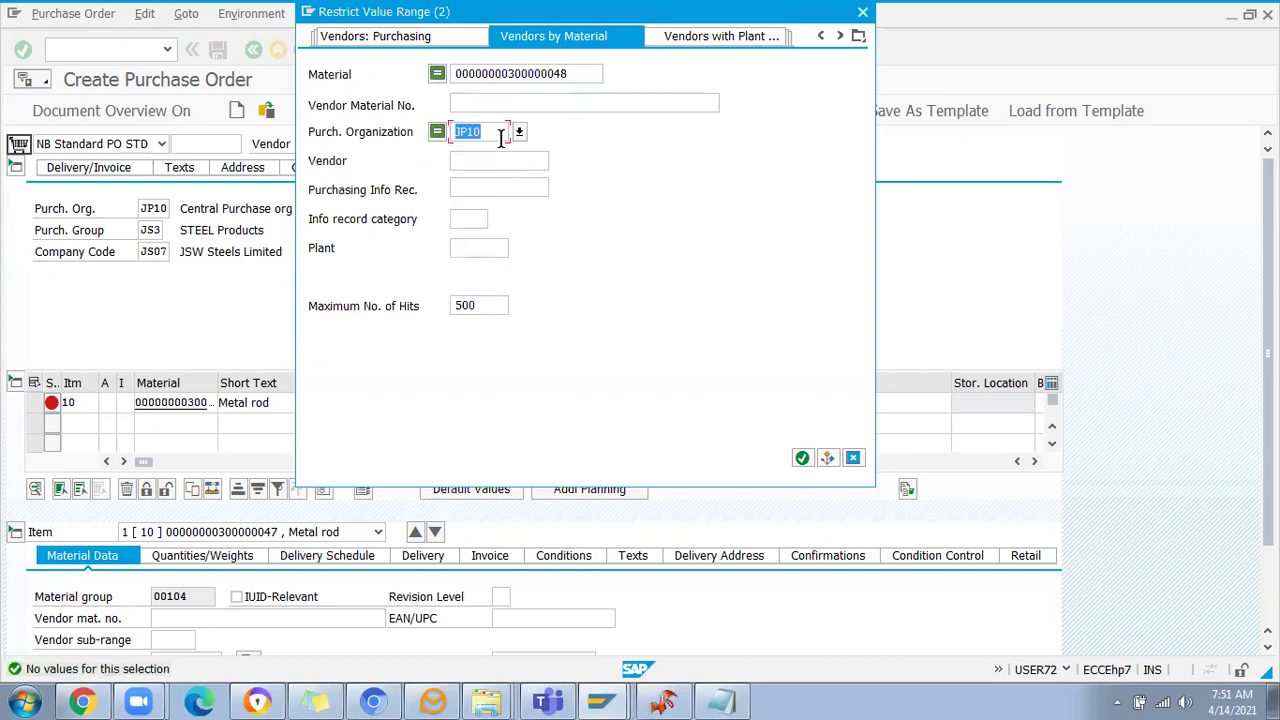
pyautogui.moveTo(566, 74); pyautogui.dragTo(298, 38)
pyautogui.press('Delete')
pyautogui.press('Return')
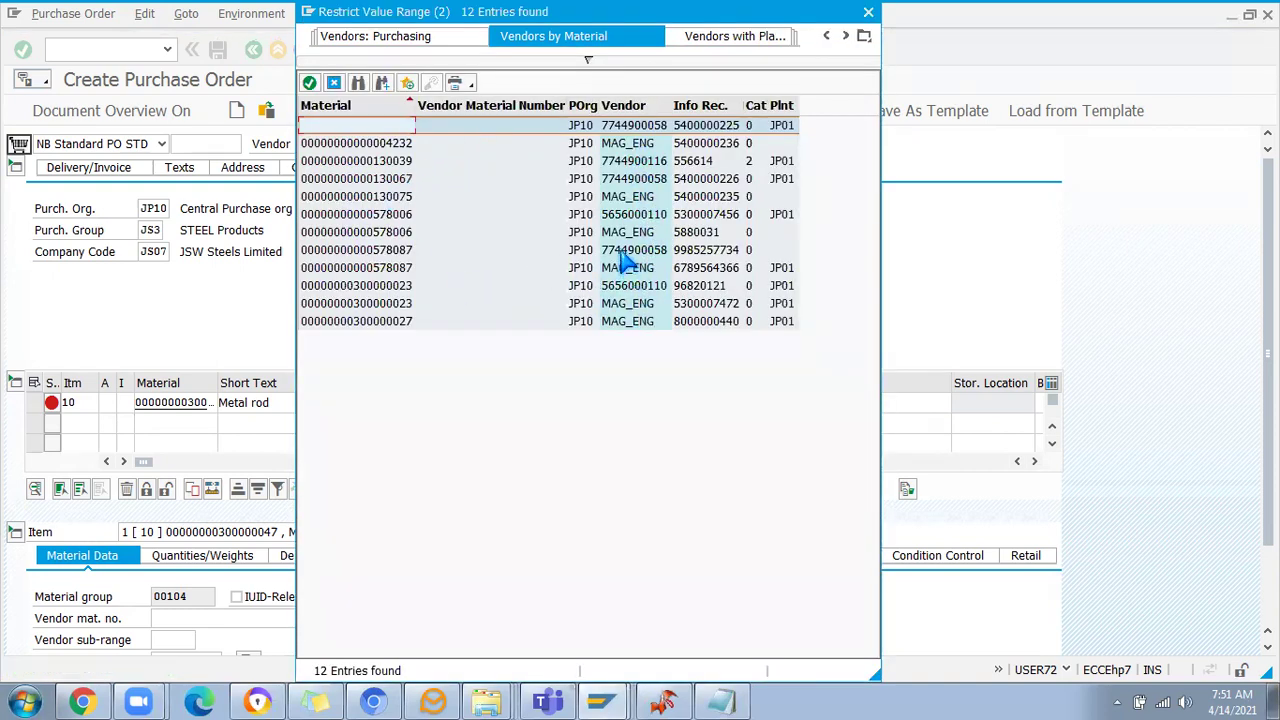
pyautogui.doubleClick(619, 216)
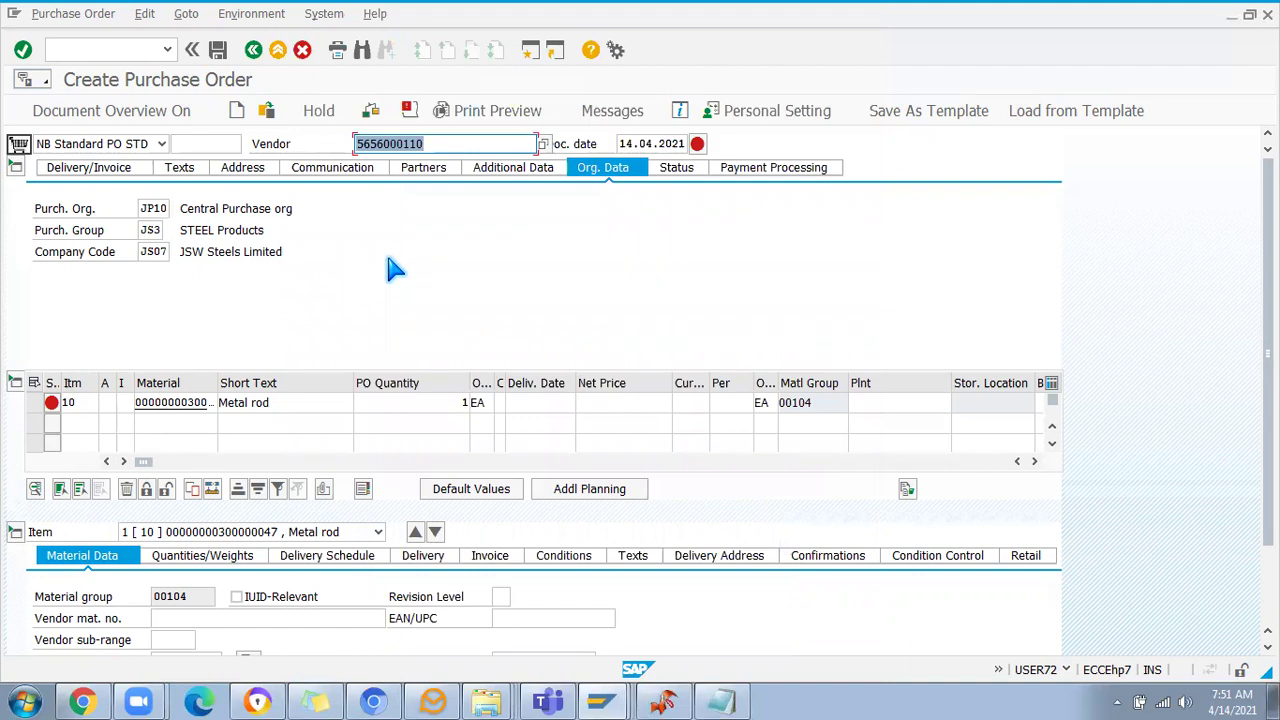
# Set the plant of the Metal rod item to JP01
pyautogui.click(877, 403)
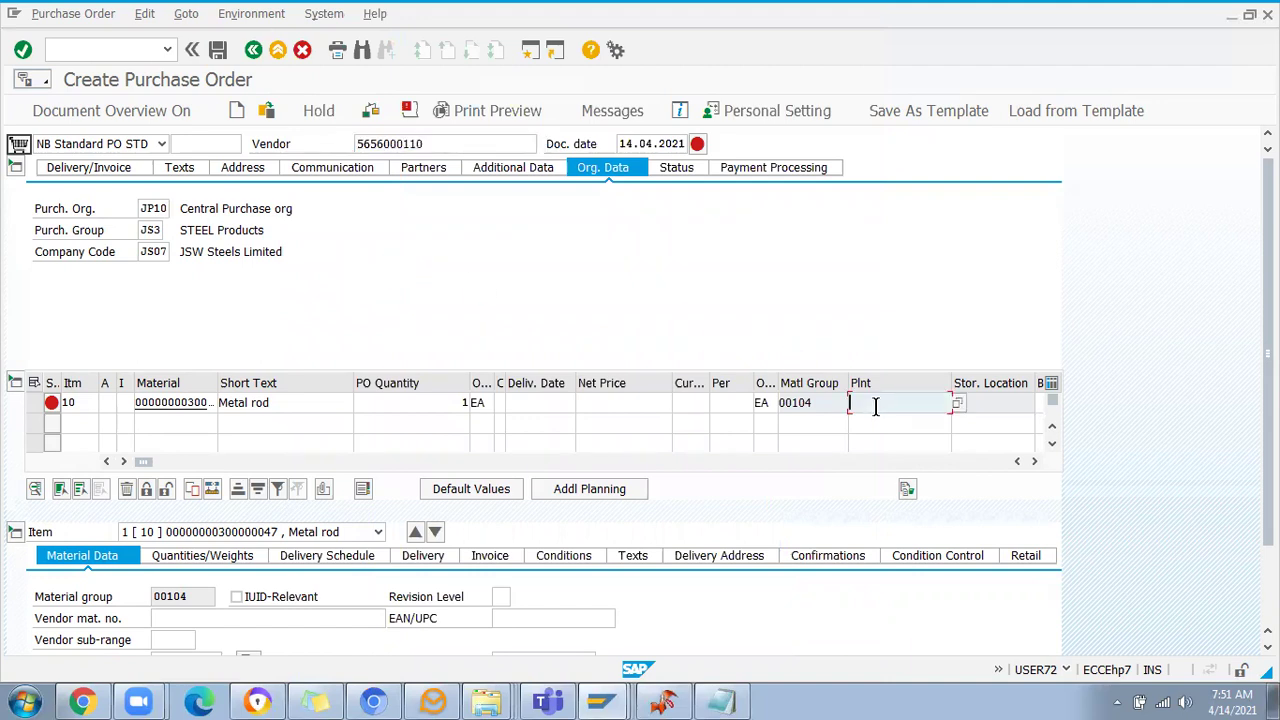
pyautogui.write('Jp10')
pyautogui.press('Return')
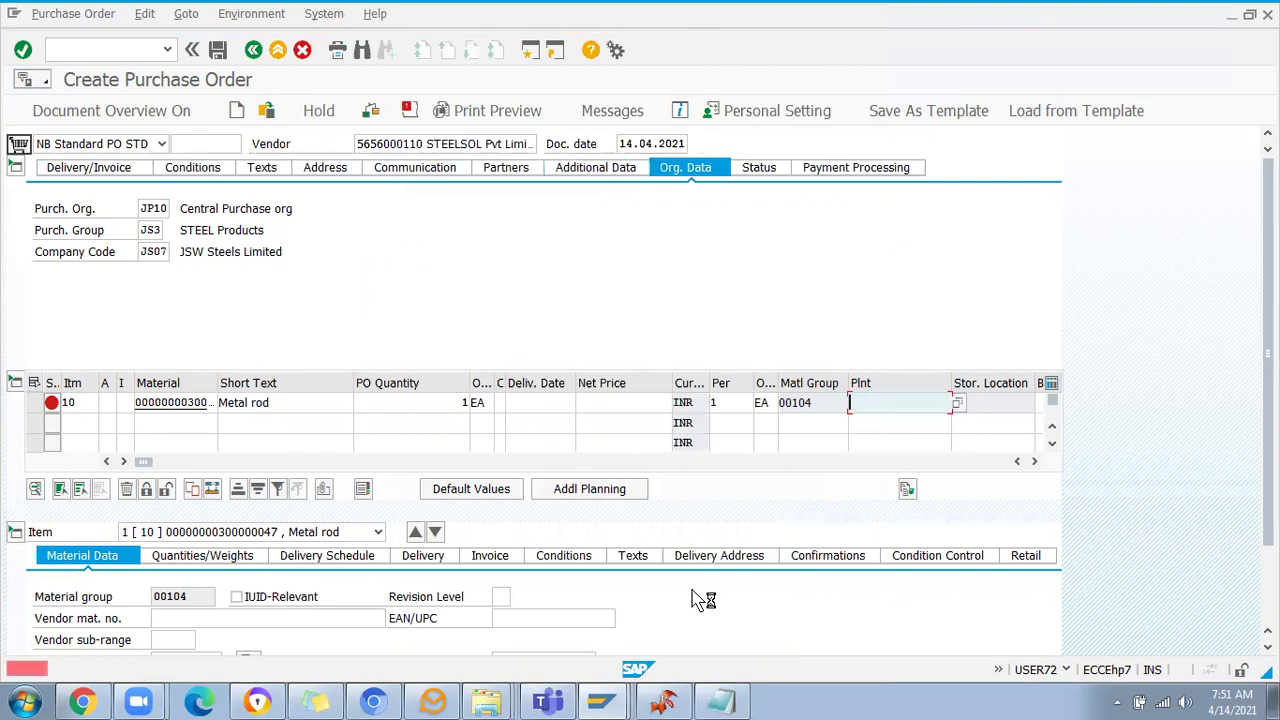
pyautogui.write('p01')
pyautogui.press('Return')
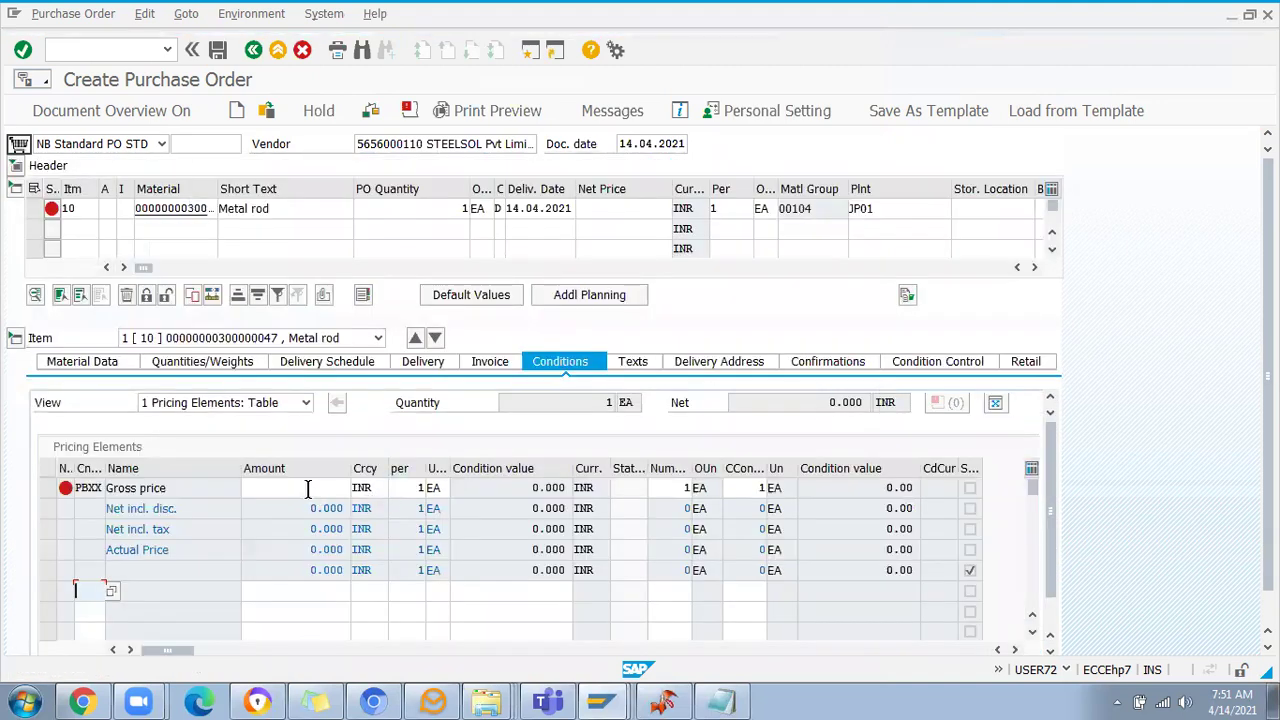
pyautogui.click(308, 488)
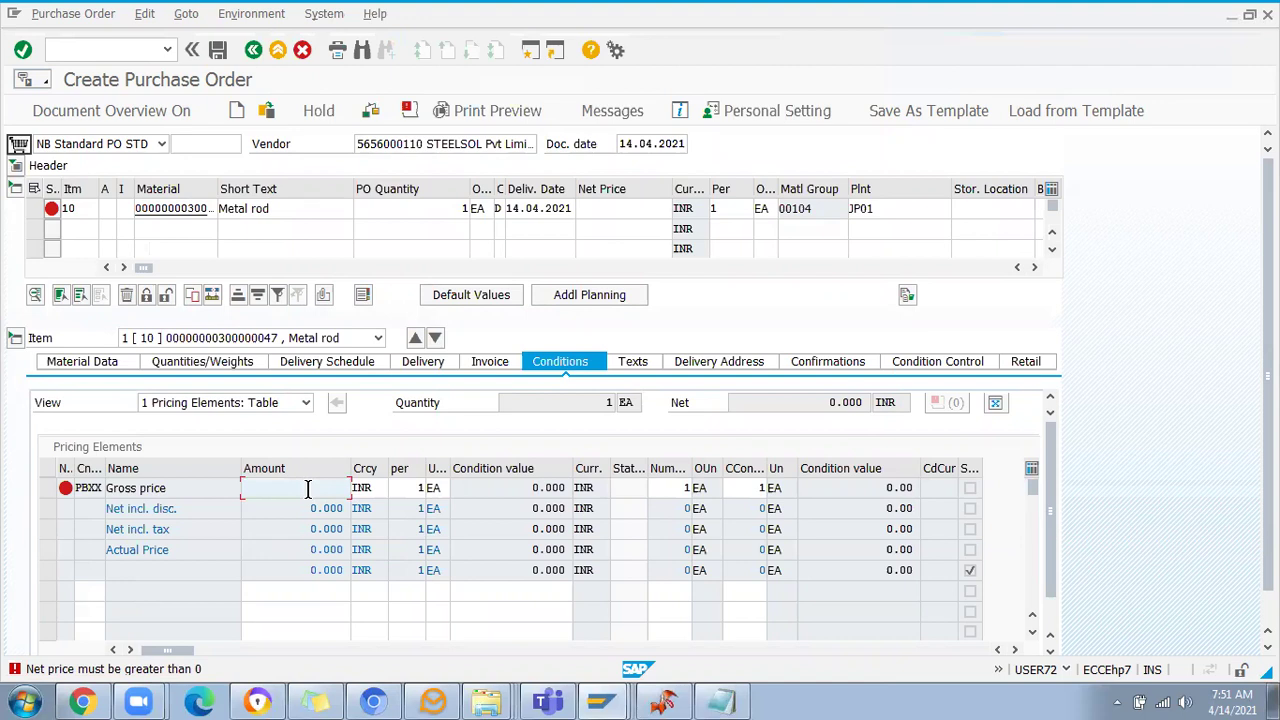
pyautogui.moveTo(143, 267); pyautogui.dragTo(494, 227)
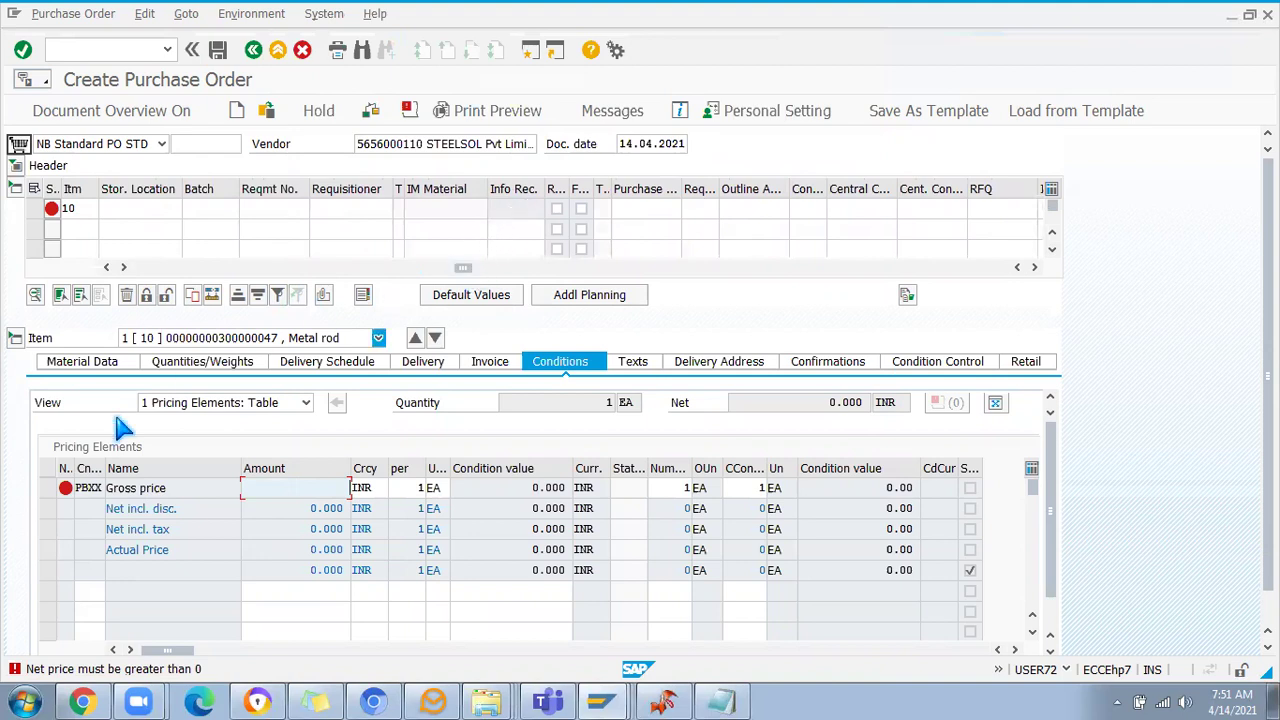
pyautogui.hotkey('alt', 'Tab')
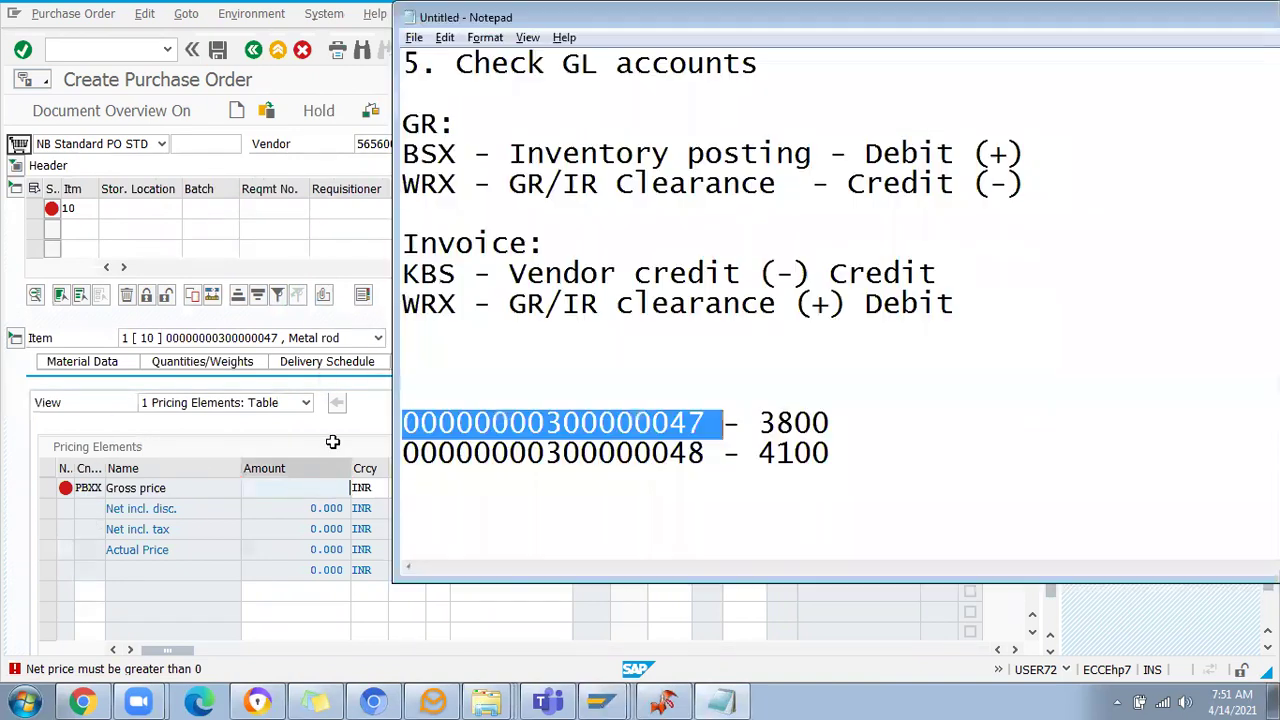
pyautogui.hotkey('alt', 'Tab')
pyautogui.moveTo(457, 268); pyautogui.dragTo(114, 272)
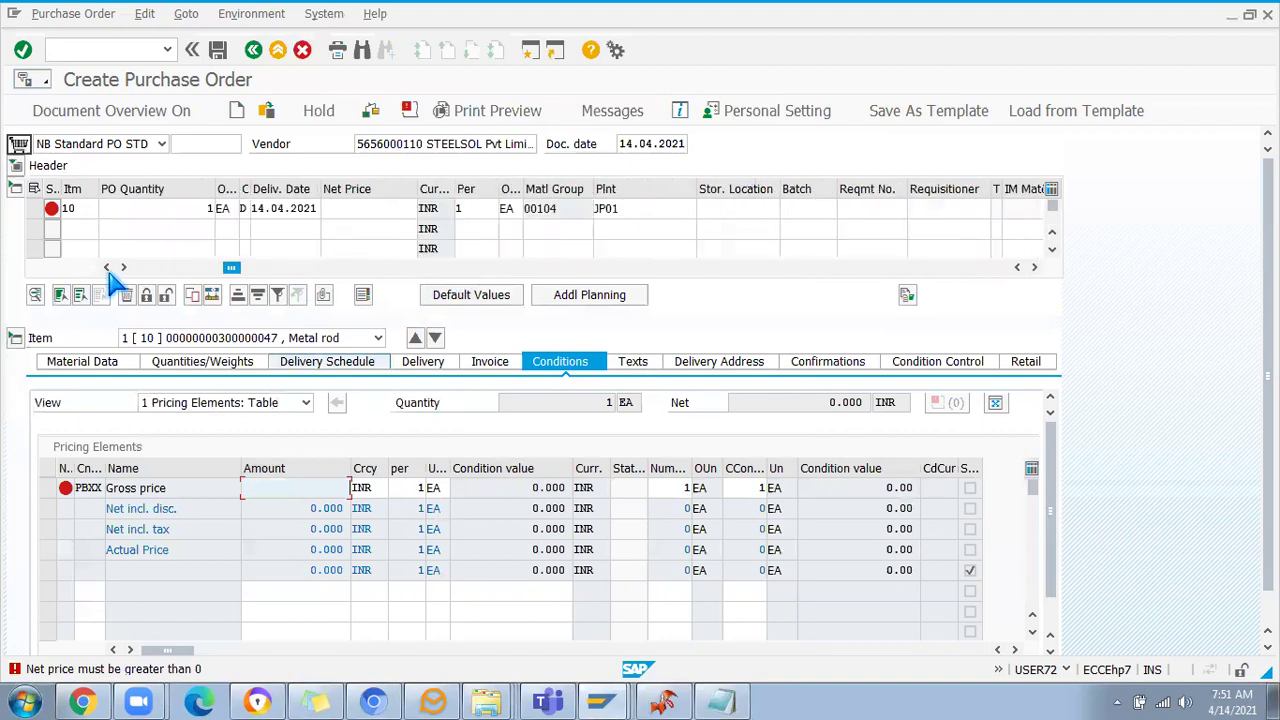
# Open the Metal rod's material record from the purchase order and copy its 50.000 moving price from the Accounting 1 view
pyautogui.click(179, 208)
pyautogui.doubleClick(179, 208)
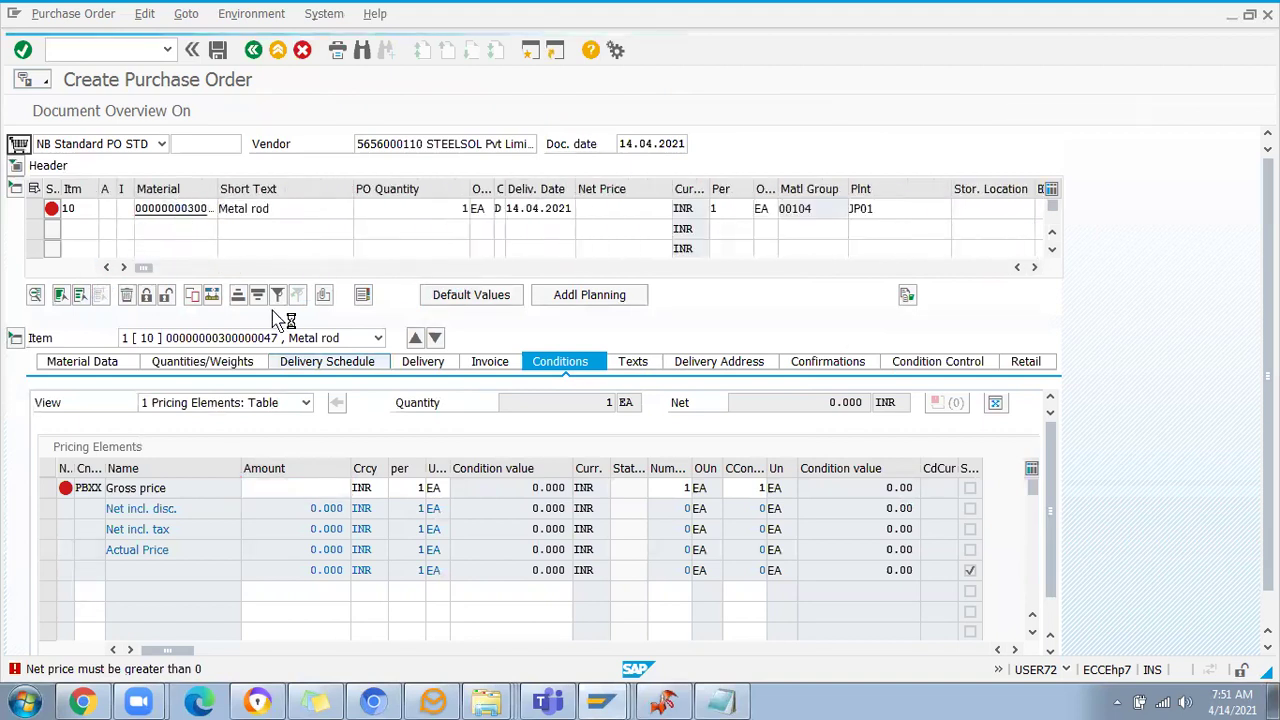
pyautogui.click(580, 145)
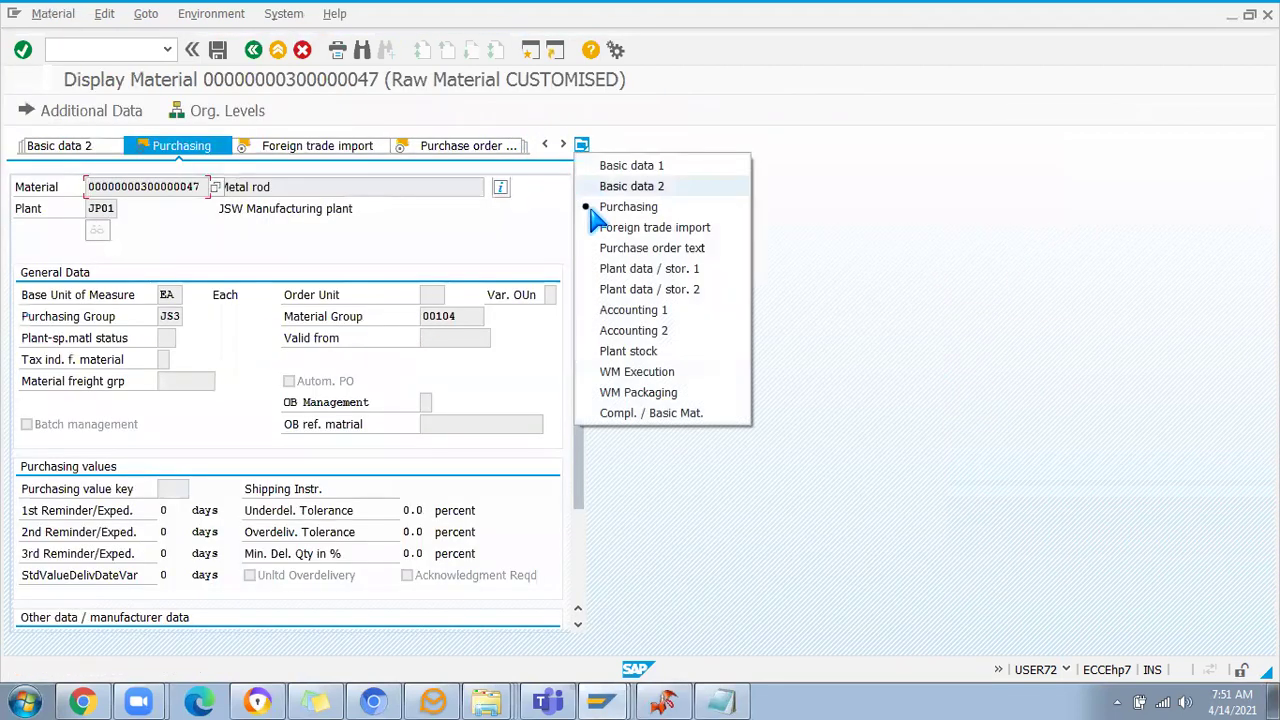
pyautogui.click(630, 318)
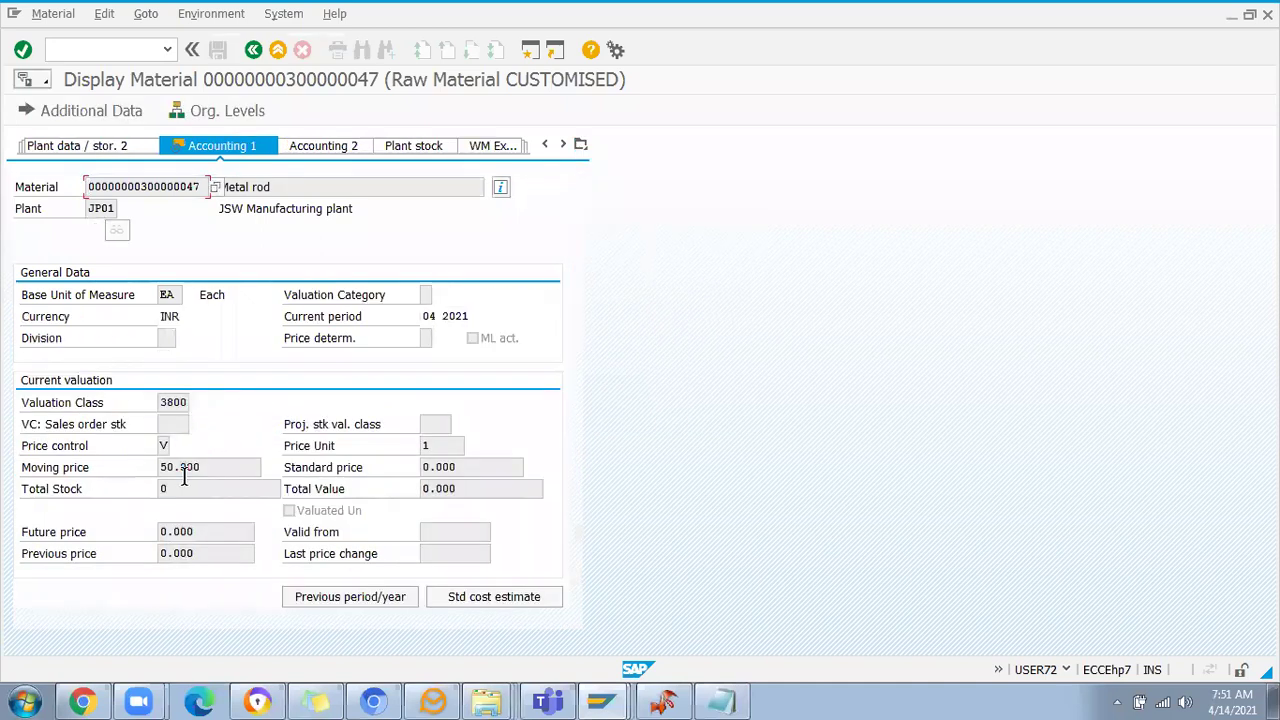
pyautogui.moveTo(195, 467); pyautogui.dragTo(55, 467)
pyautogui.hotkey('ctrl', 'c')
pyautogui.click(253, 49)
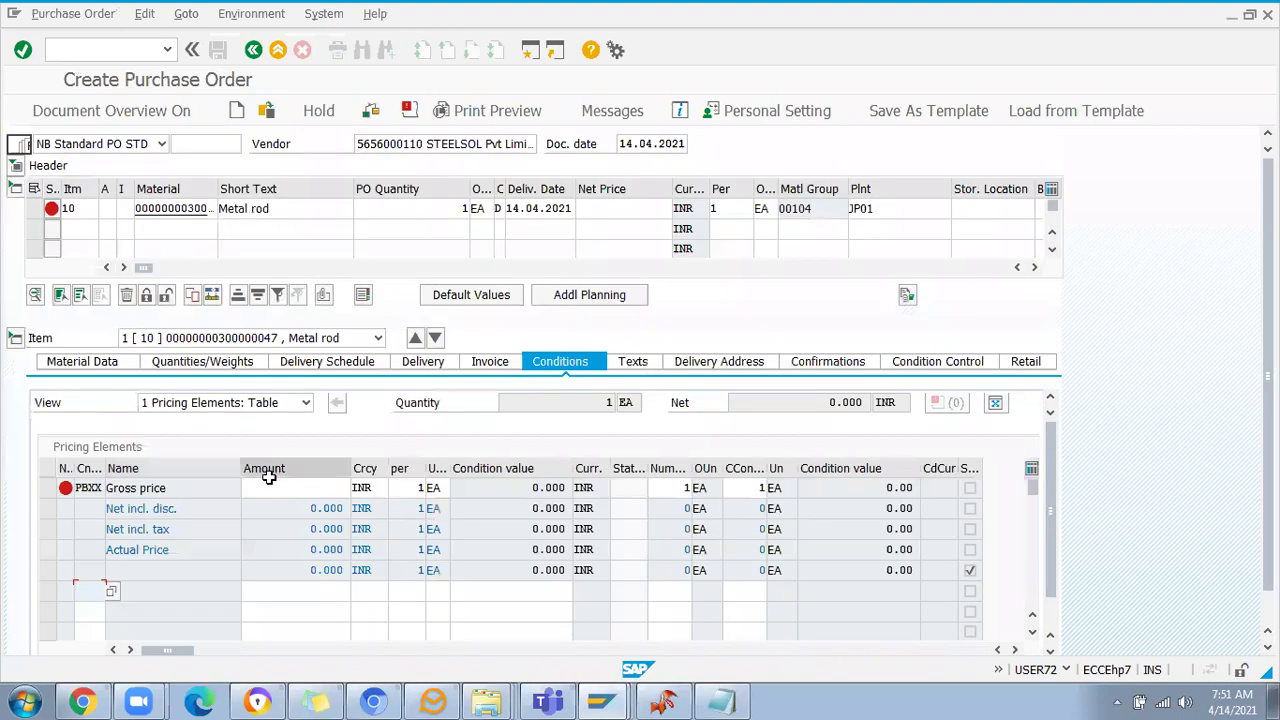
# Enter the copied price of 50.000 INR as the item's PBXX gross price and save the purchase order
pyautogui.click(270, 484)
pyautogui.hotkey('ctrl', 'v')
pyautogui.press('Return')
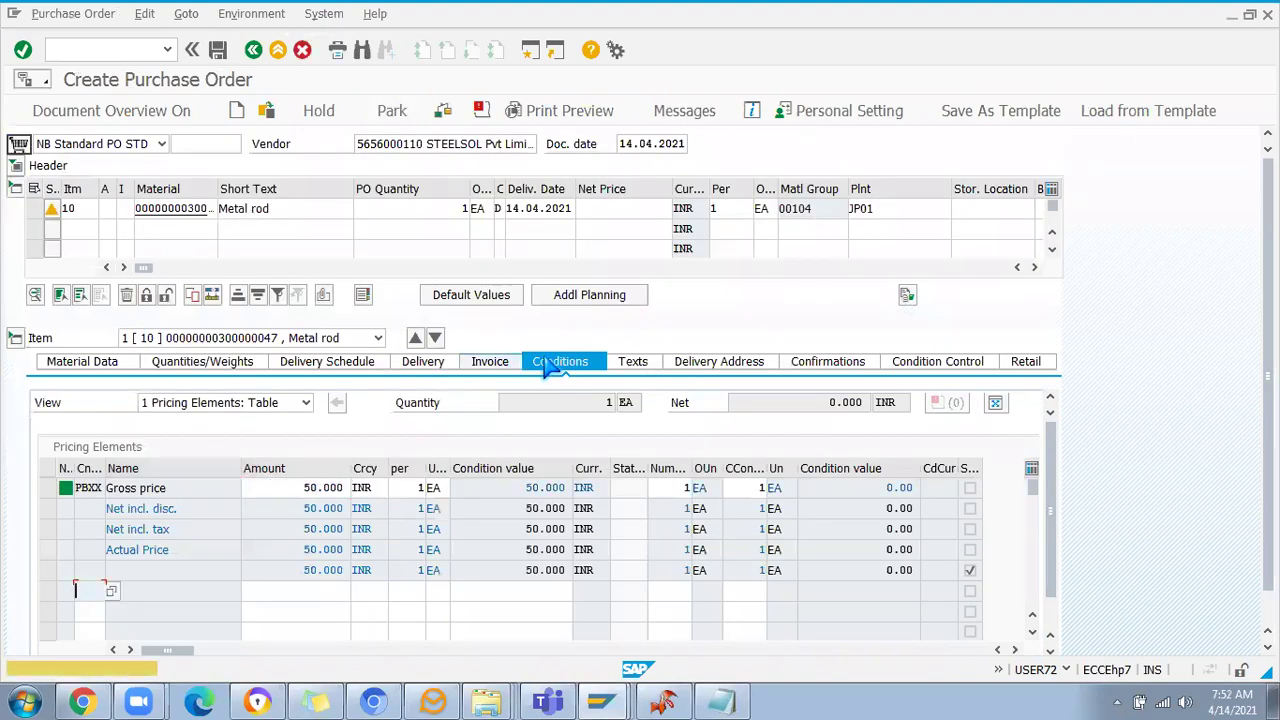
pyautogui.click(217, 49)
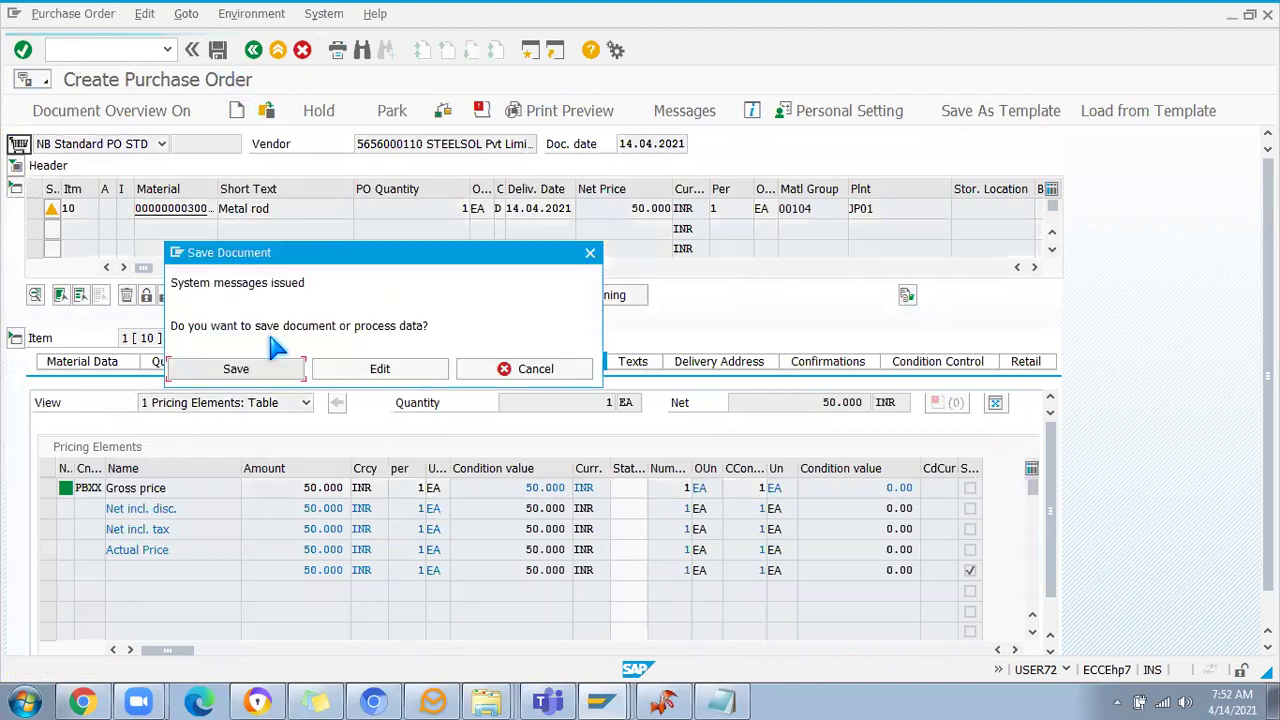
pyautogui.click(266, 370)
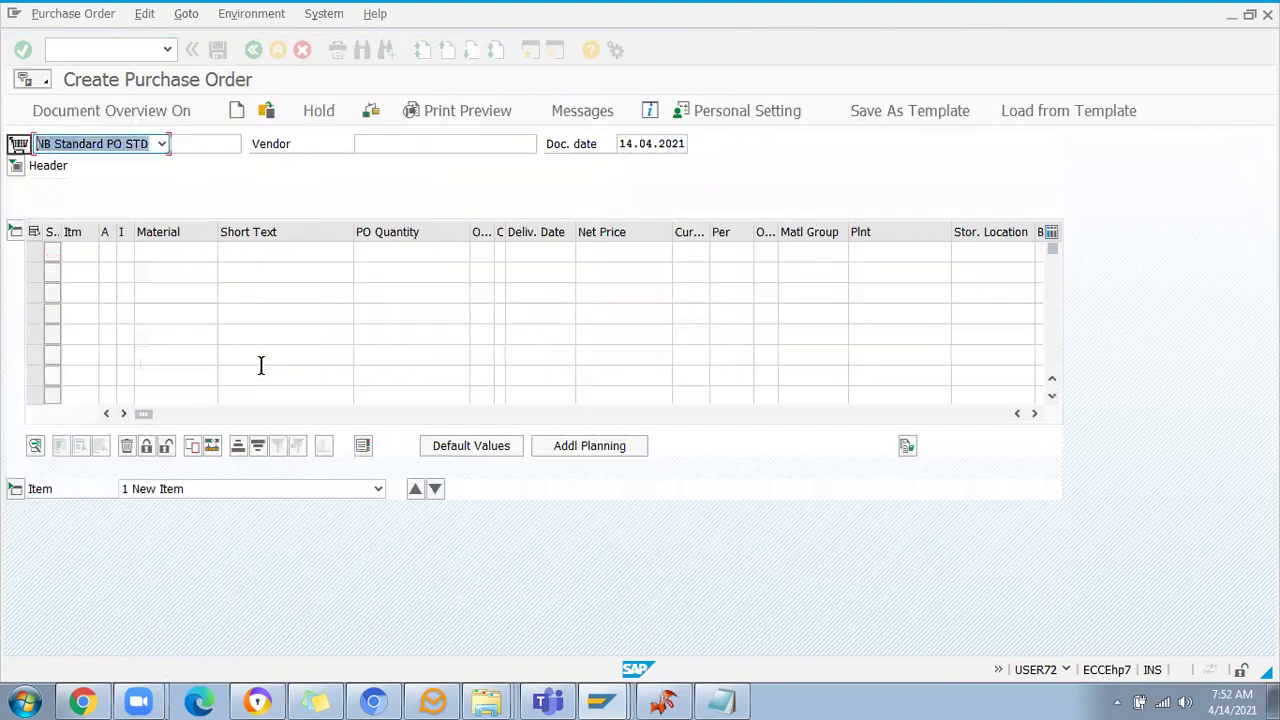
# Copy the new purchase order's number from the details of the status message
pyautogui.press('F1')
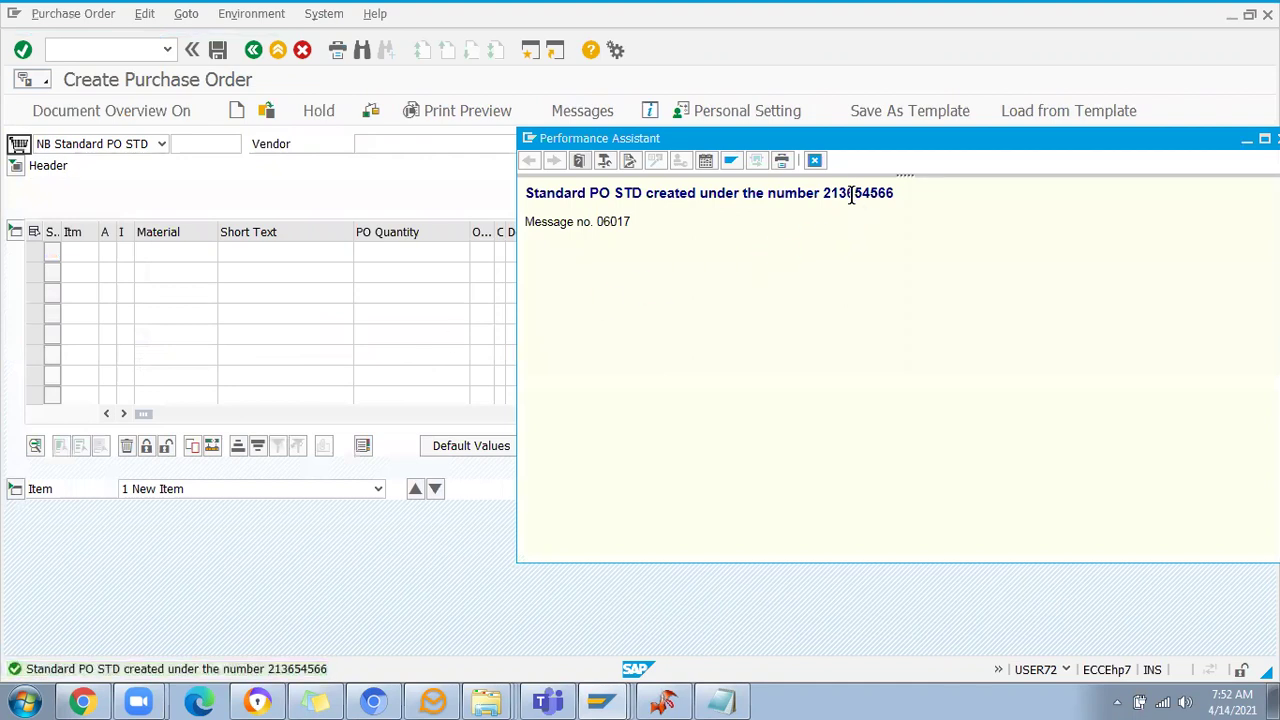
pyautogui.doubleClick(858, 194)
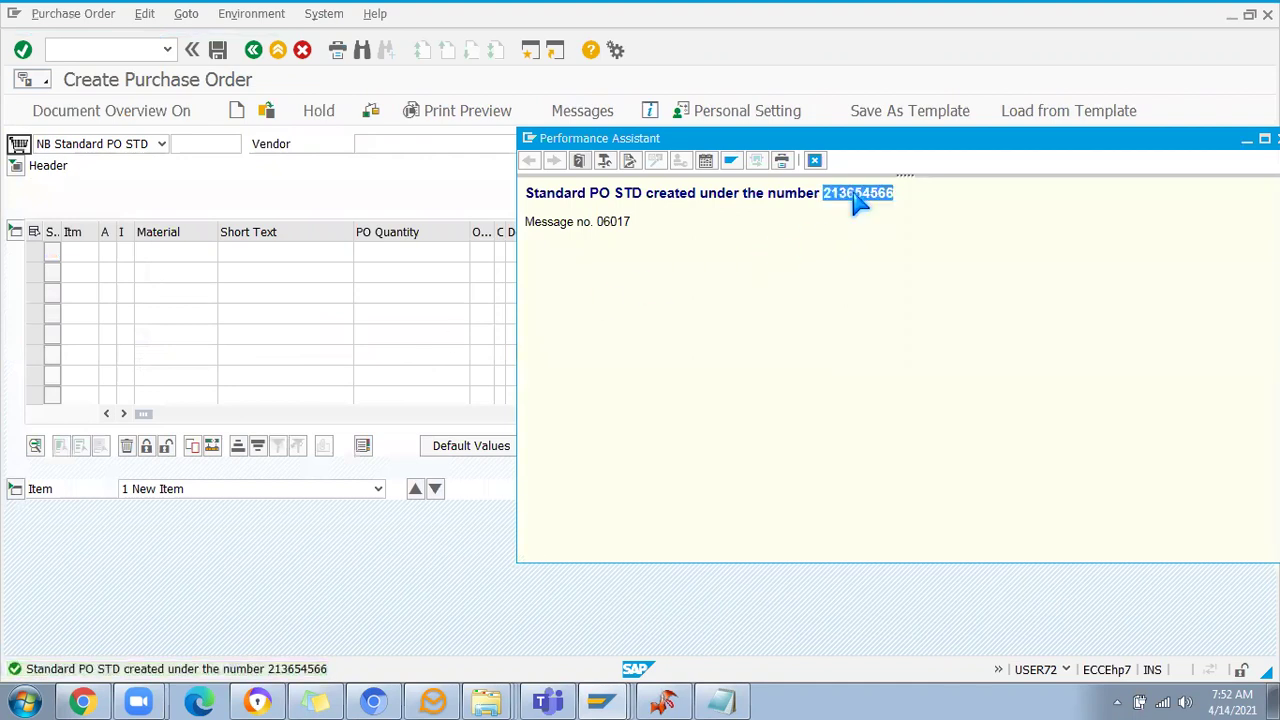
pyautogui.click(814, 158)
# Open transaction MIGO and load the new purchase order as an A01 Goods Receipt with reference R01 Purchase Order
pyautogui.click(103, 50)
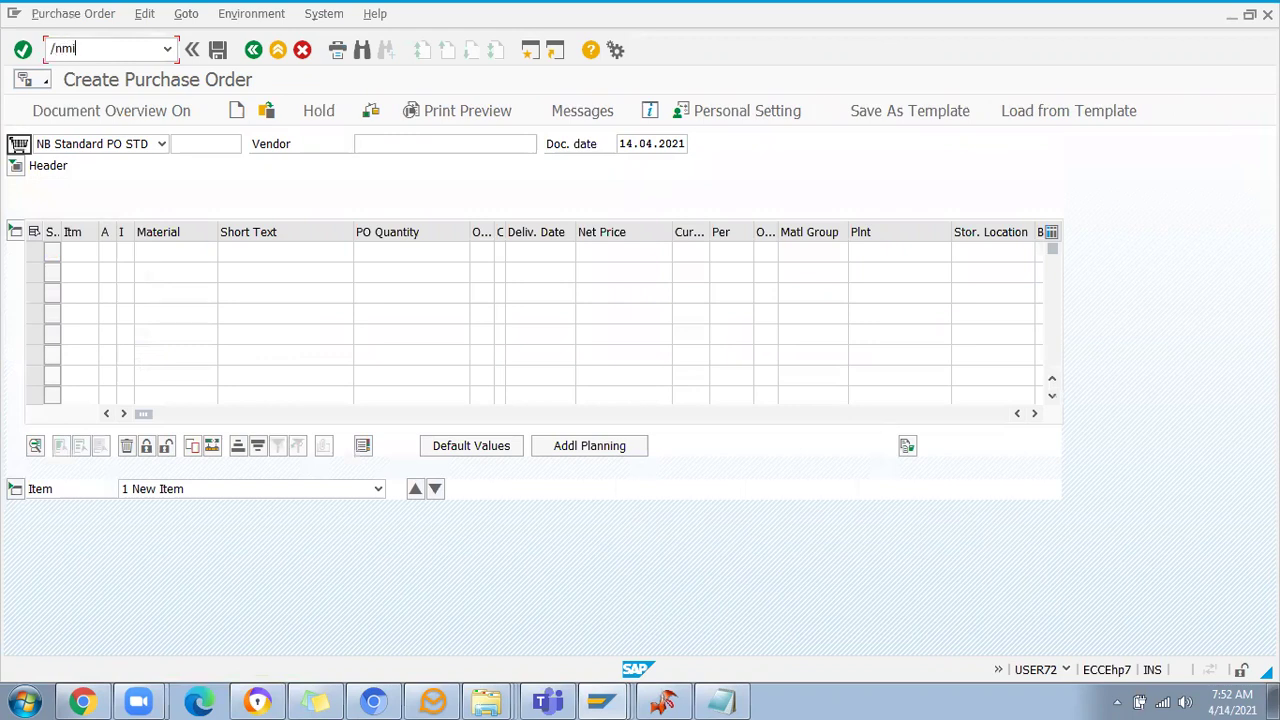
pyautogui.press('Return')
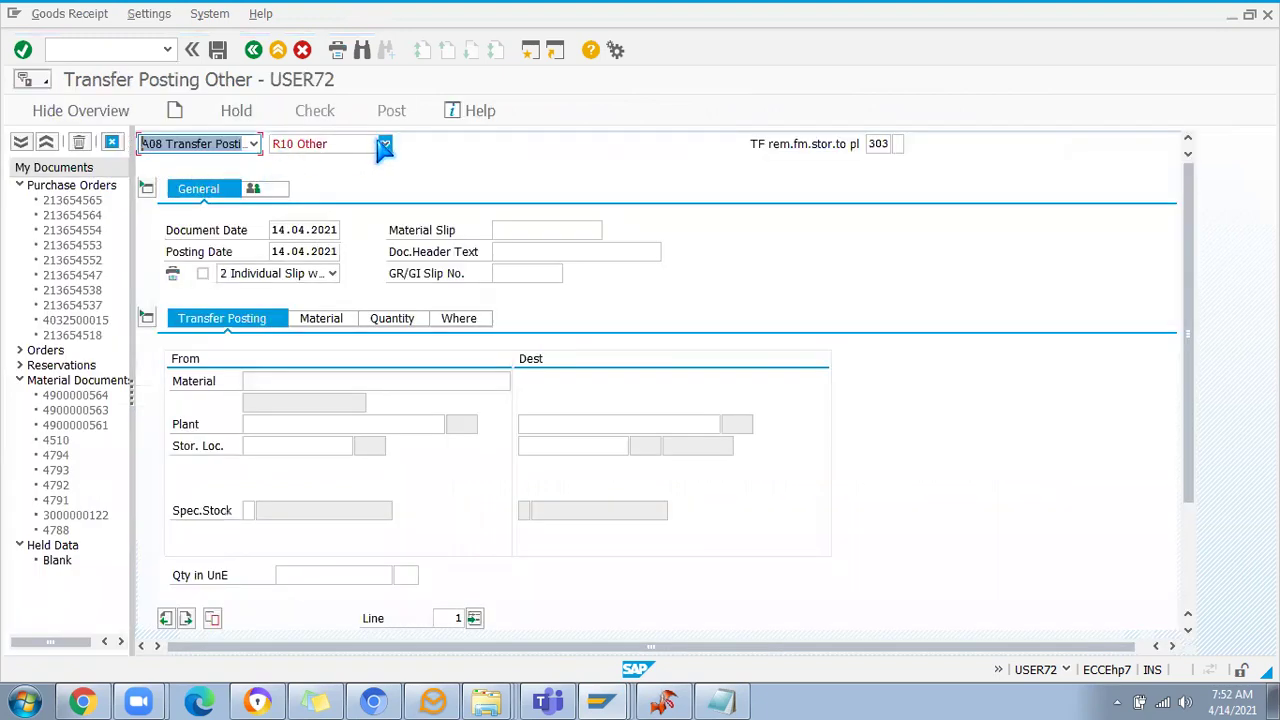
pyautogui.click(256, 145)
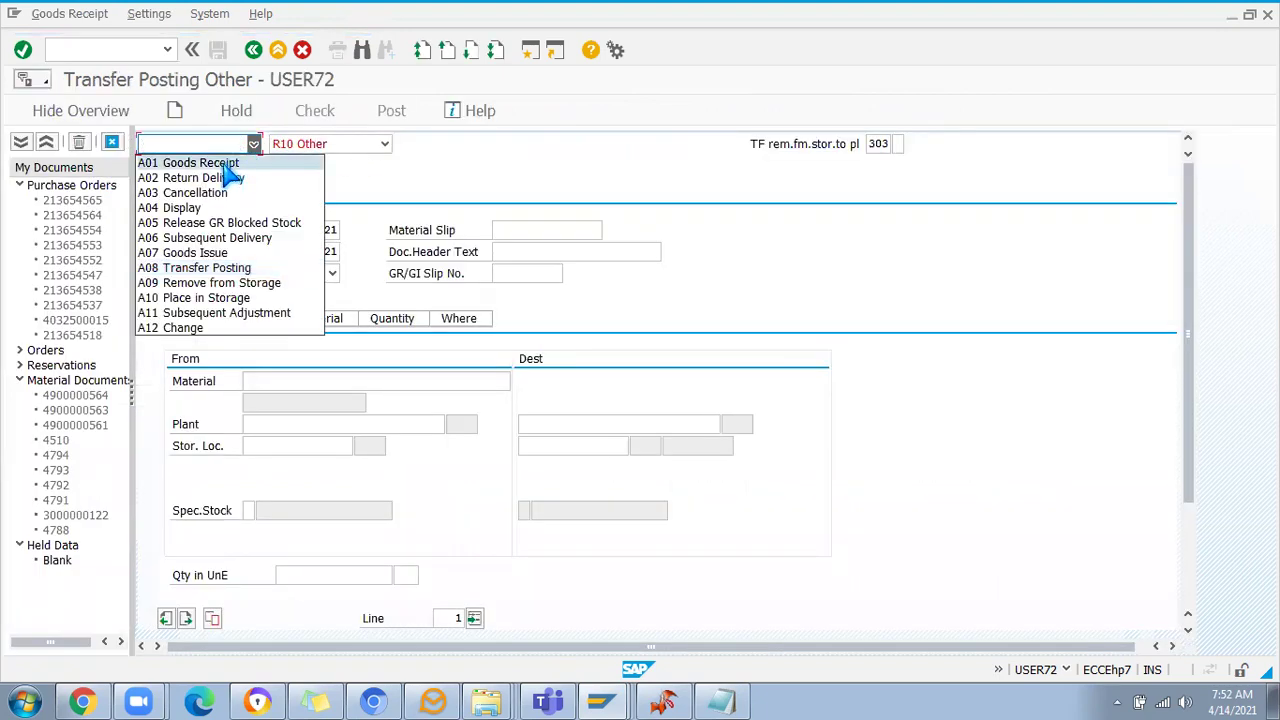
pyautogui.click(240, 163)
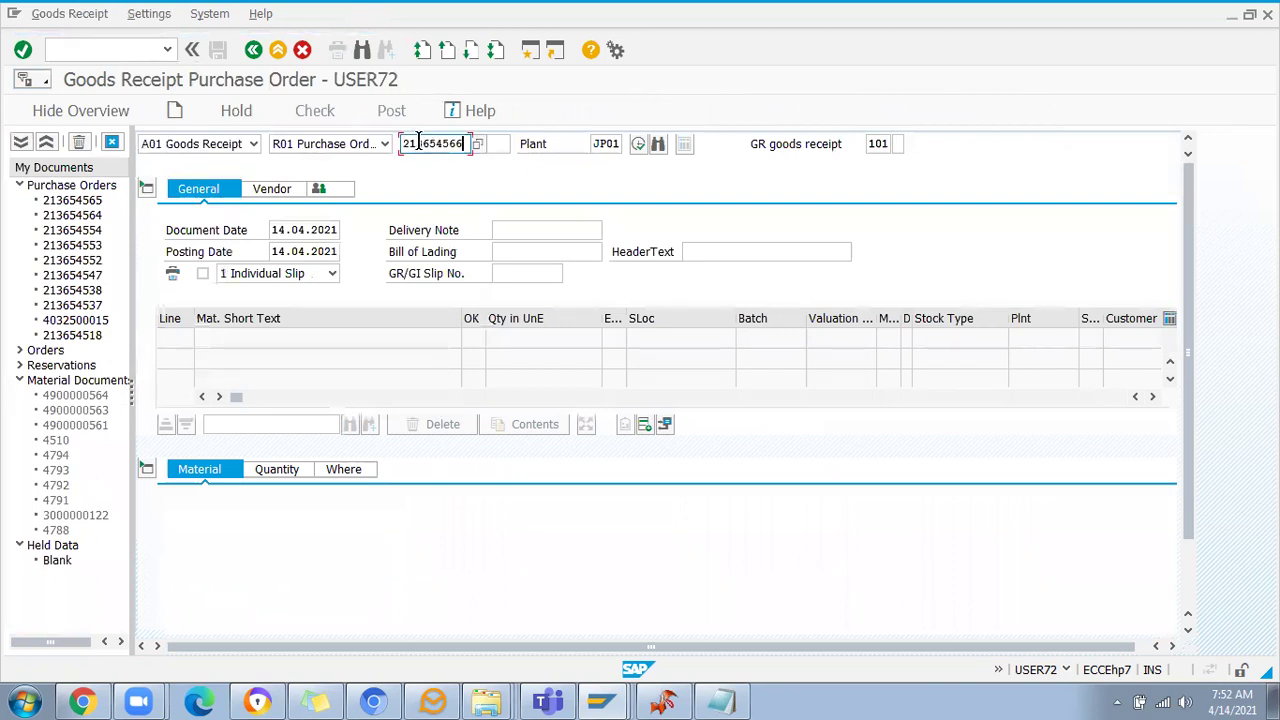
pyautogui.press('Return')
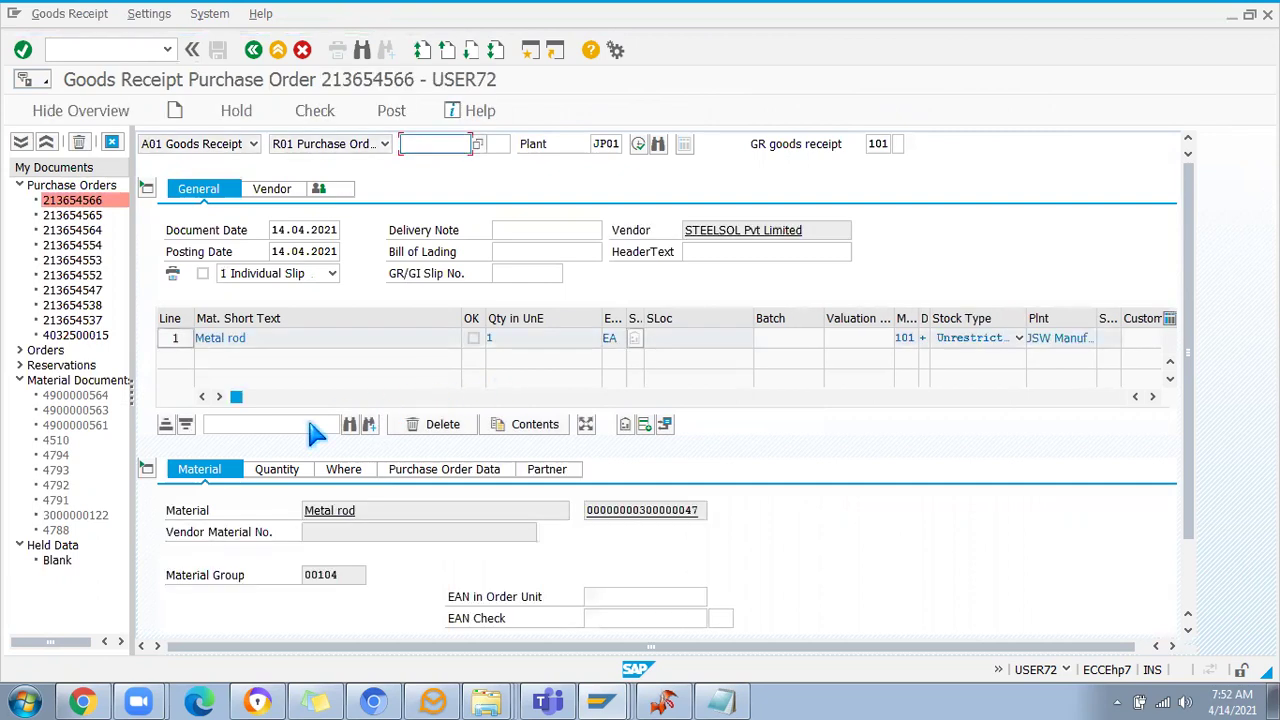
# Mark the Metal rod line of the goods receipt as Item OK
pyautogui.scroll(-2, 1186, 350)
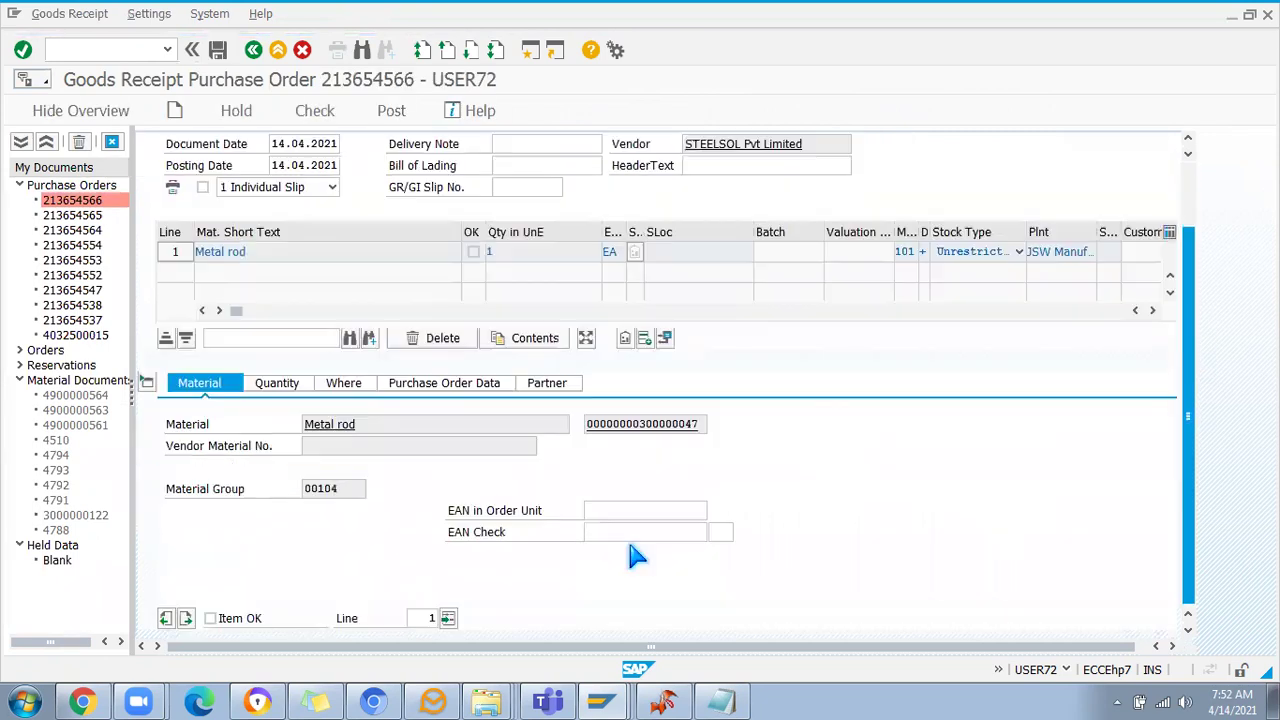
pyautogui.click(211, 618)
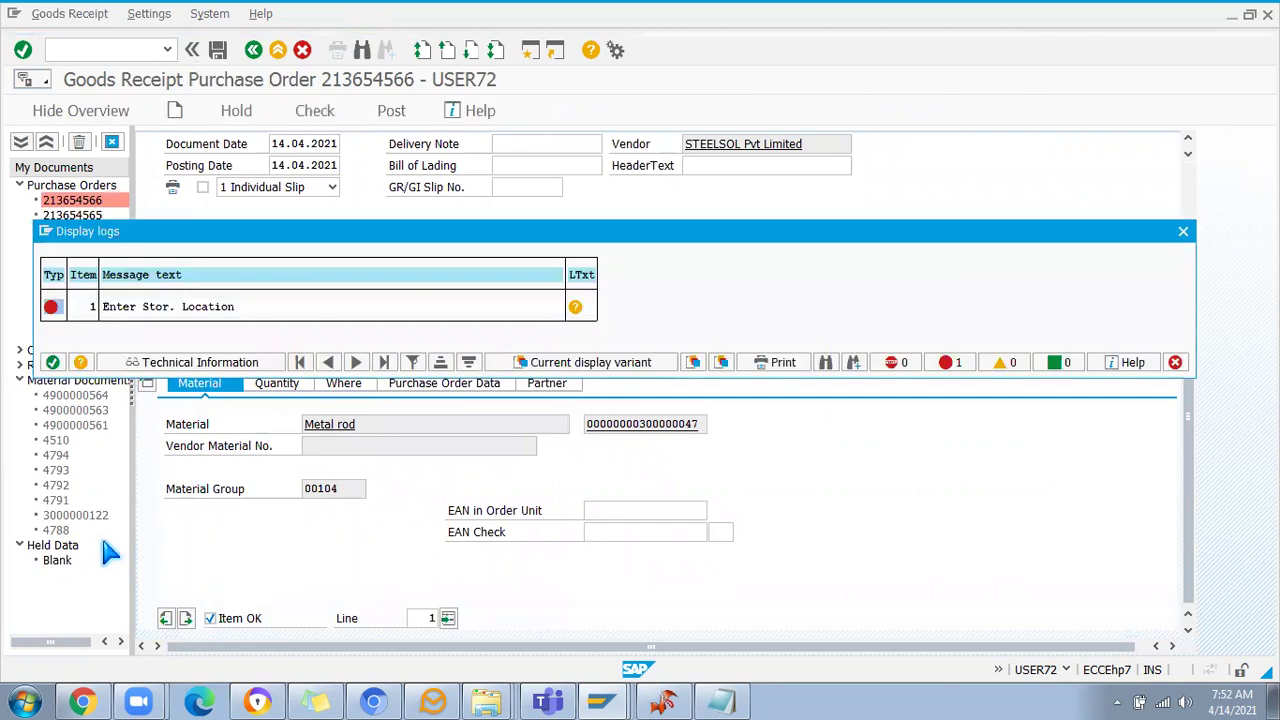
pyautogui.click(52, 363)
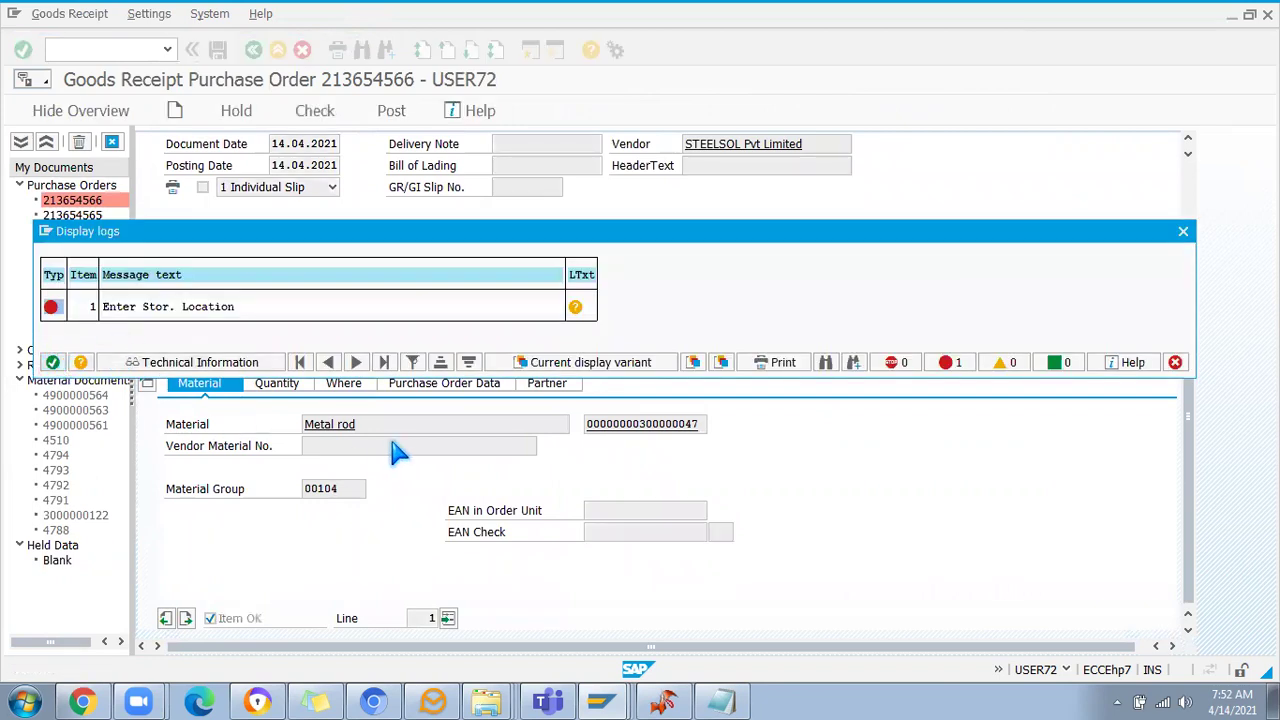
# Set the Metal rod's storage location to JS01 and run a check of the goods receipt
pyautogui.click(345, 393)
pyautogui.click(345, 489)
pyautogui.write('JS01')
pyautogui.press('Return')
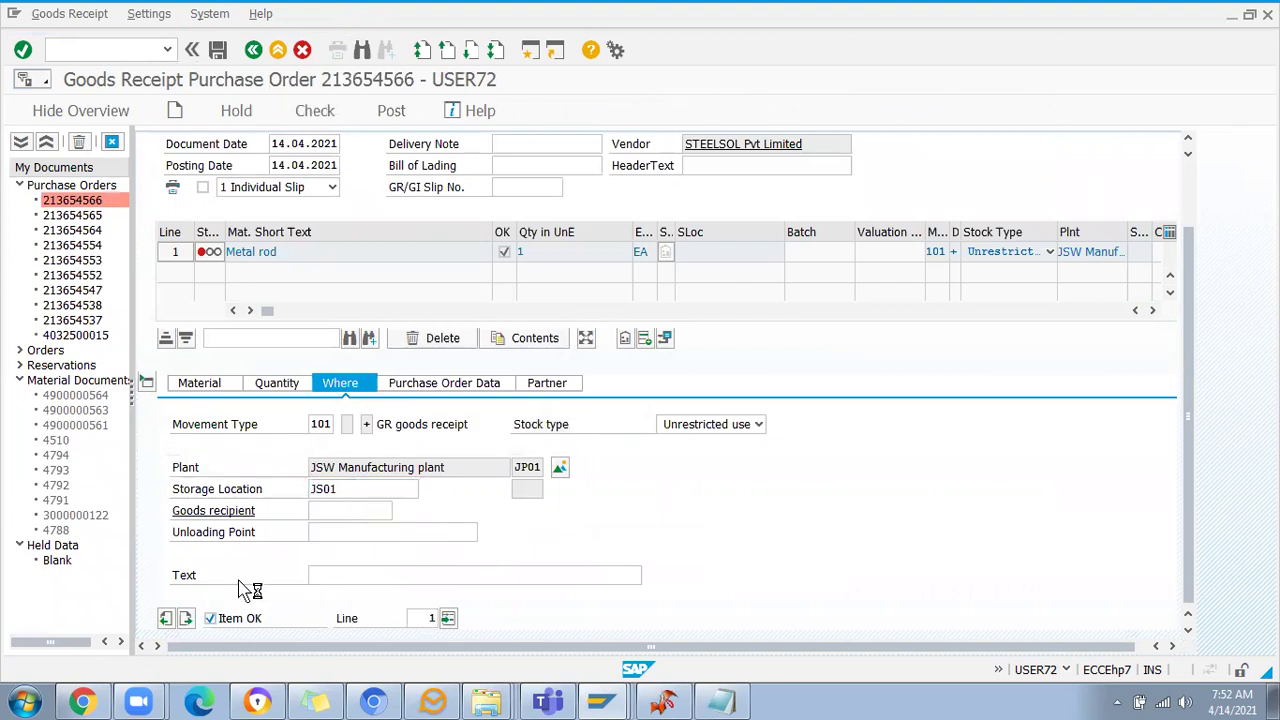
pyautogui.click(316, 112)
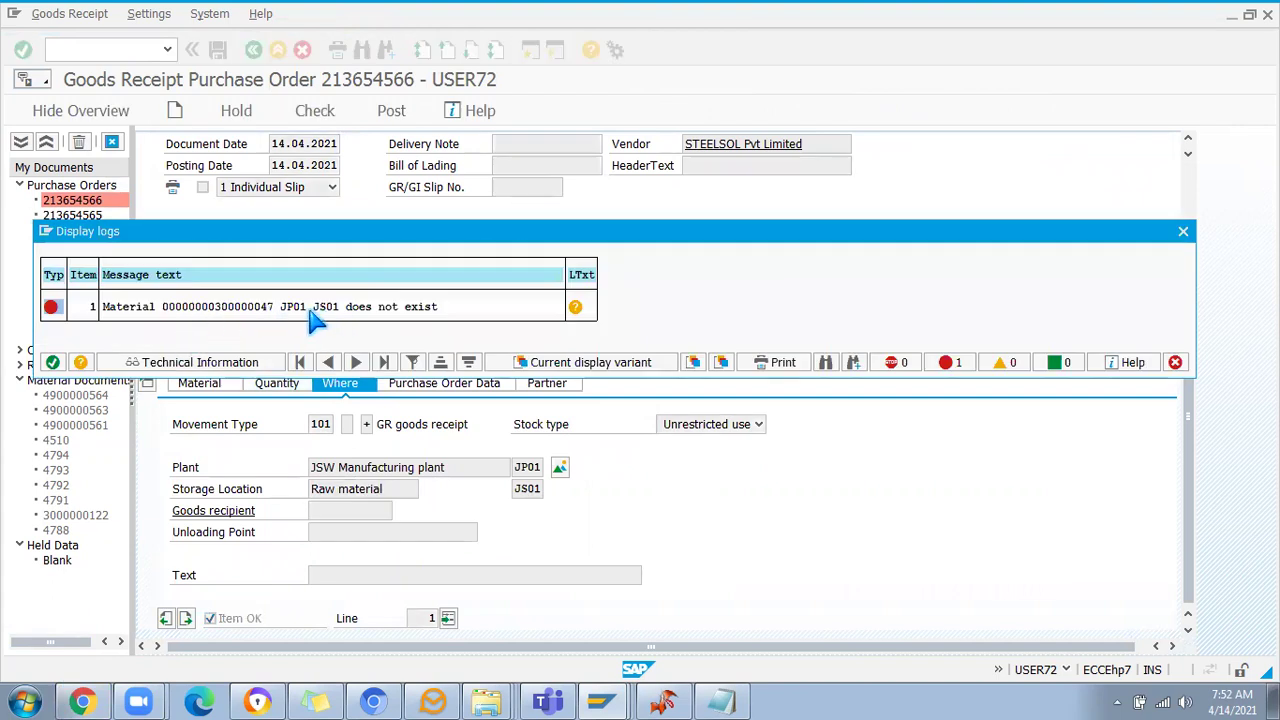
pyautogui.click(52, 362)
# Open the Metal rod's material master display from the goods receipt's material data, then leave it for the SAP Easy Access screen
pyautogui.click(205, 387)
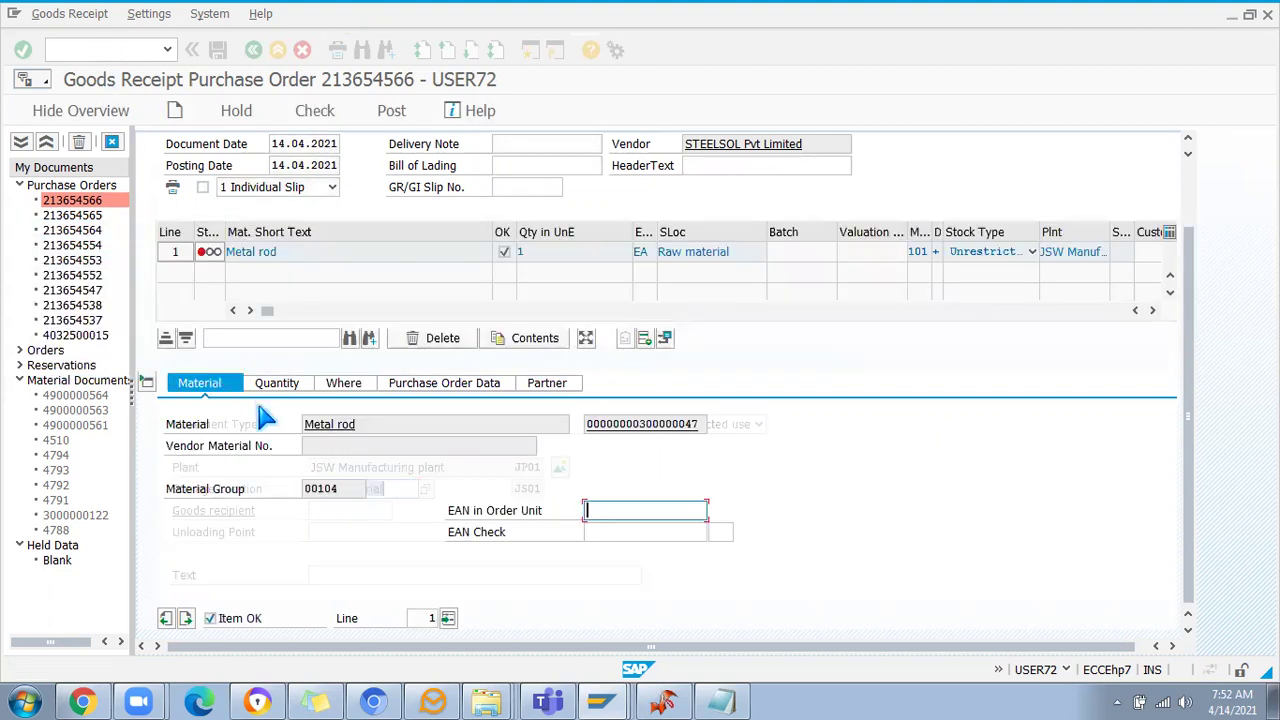
pyautogui.click(641, 424)
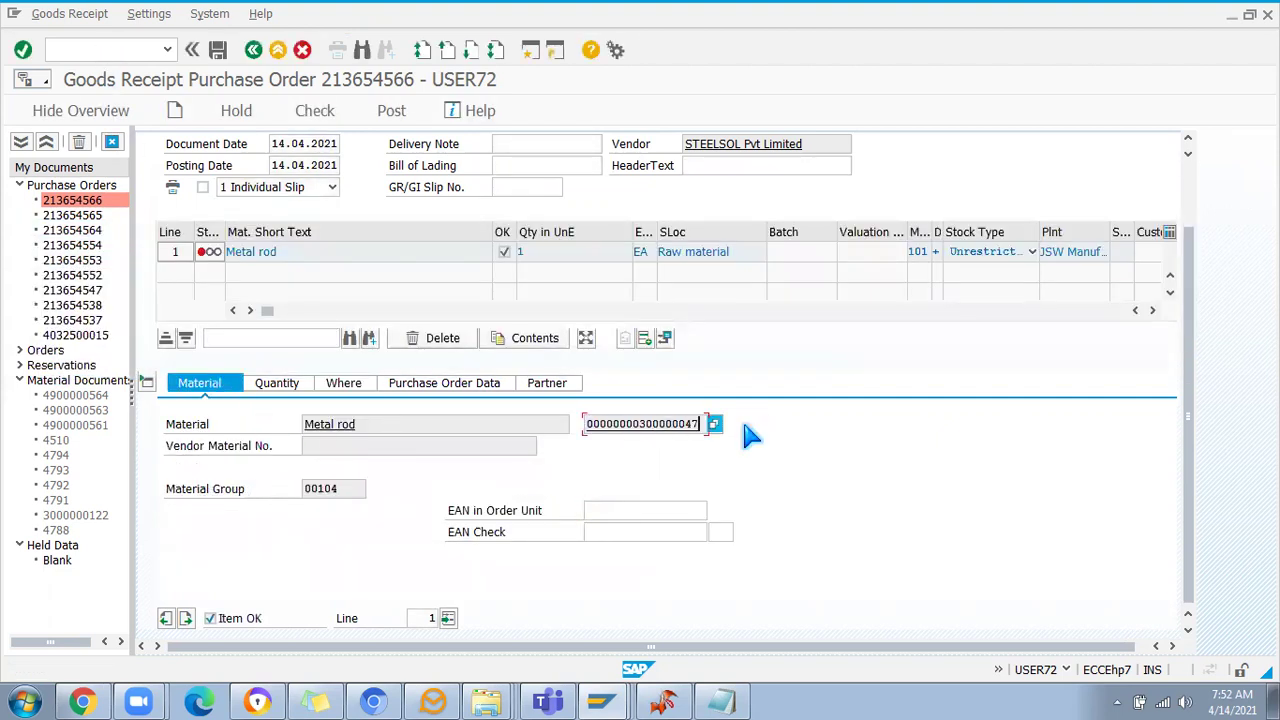
pyautogui.doubleClick(700, 418)
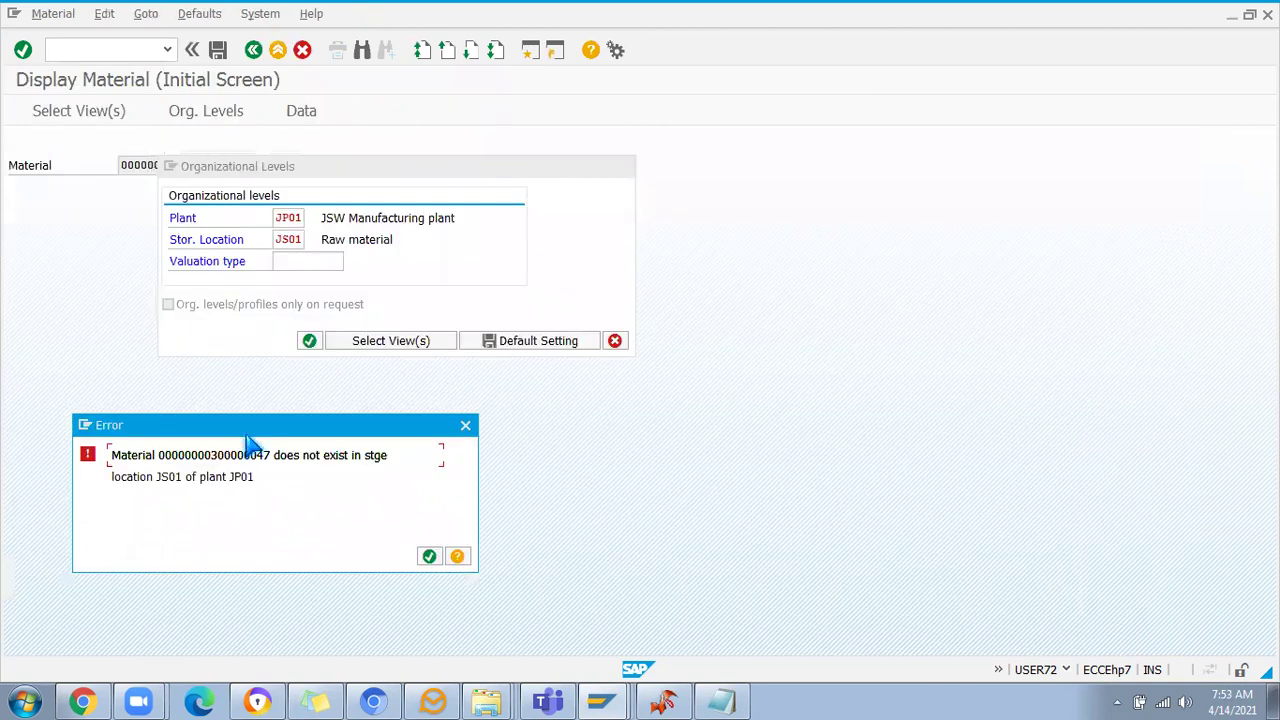
pyautogui.click(465, 425)
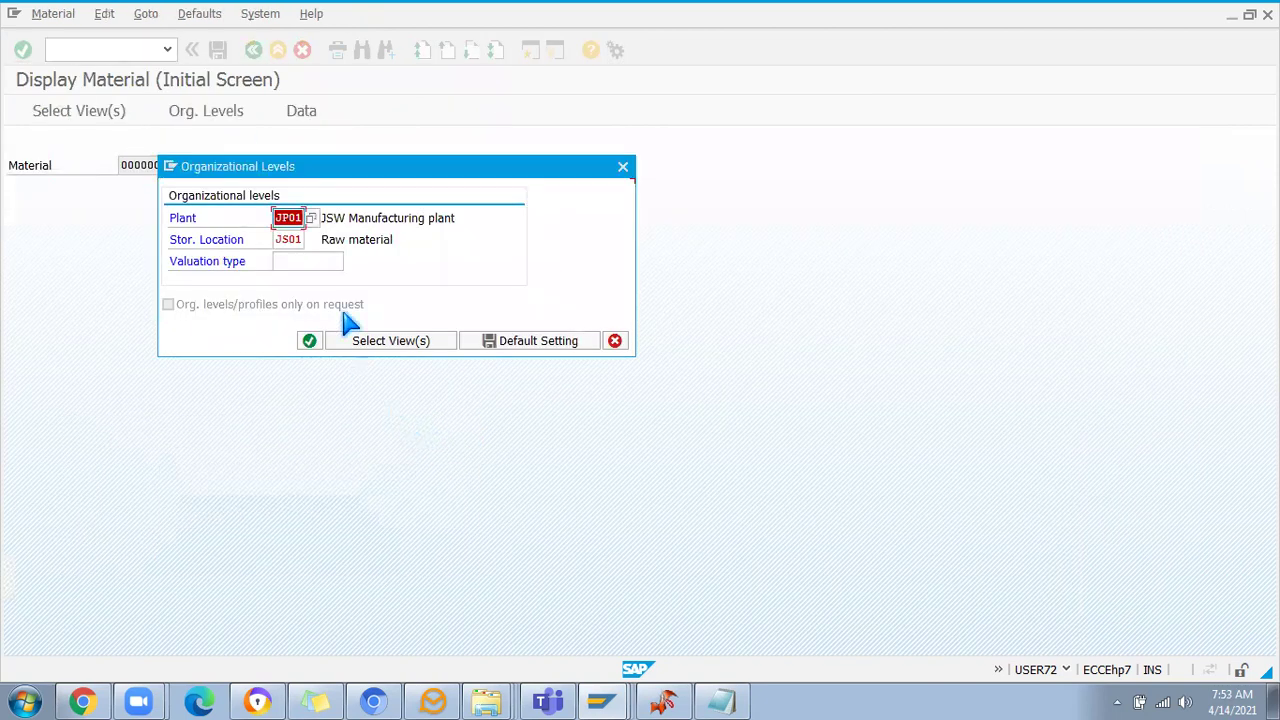
pyautogui.click(623, 166)
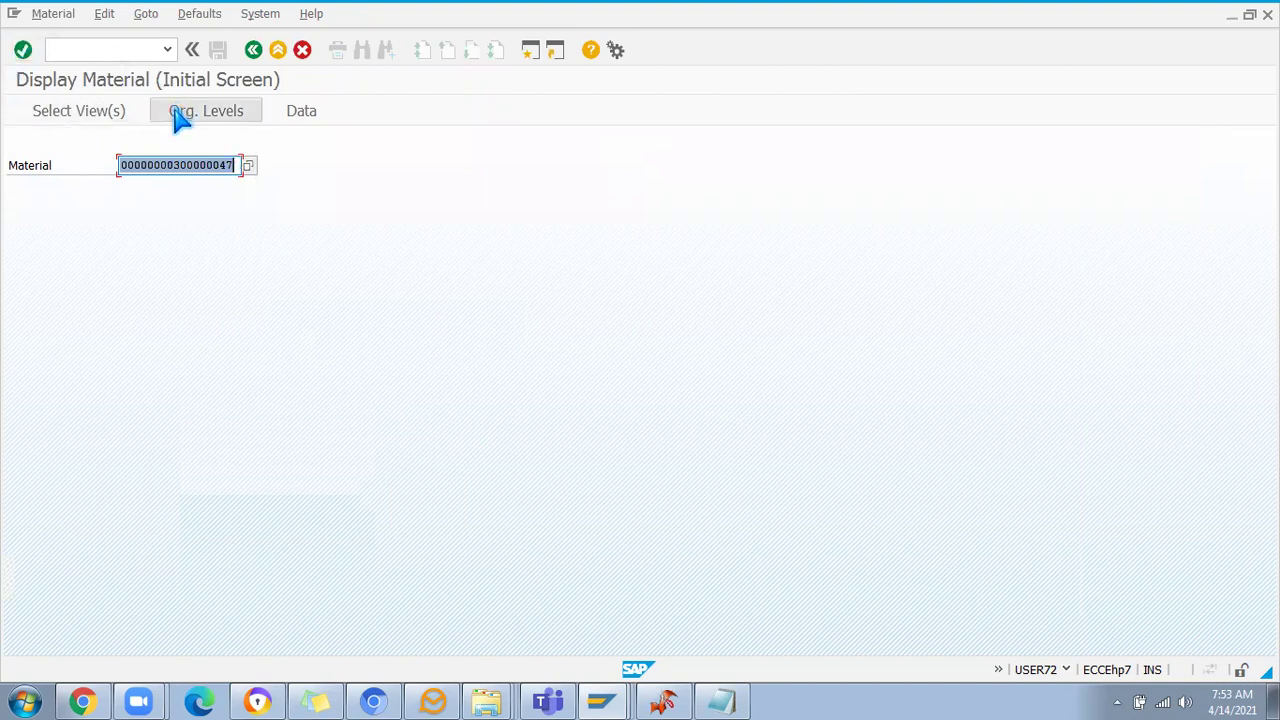
pyautogui.click(103, 50)
pyautogui.write('/n')
pyautogui.press('Return')
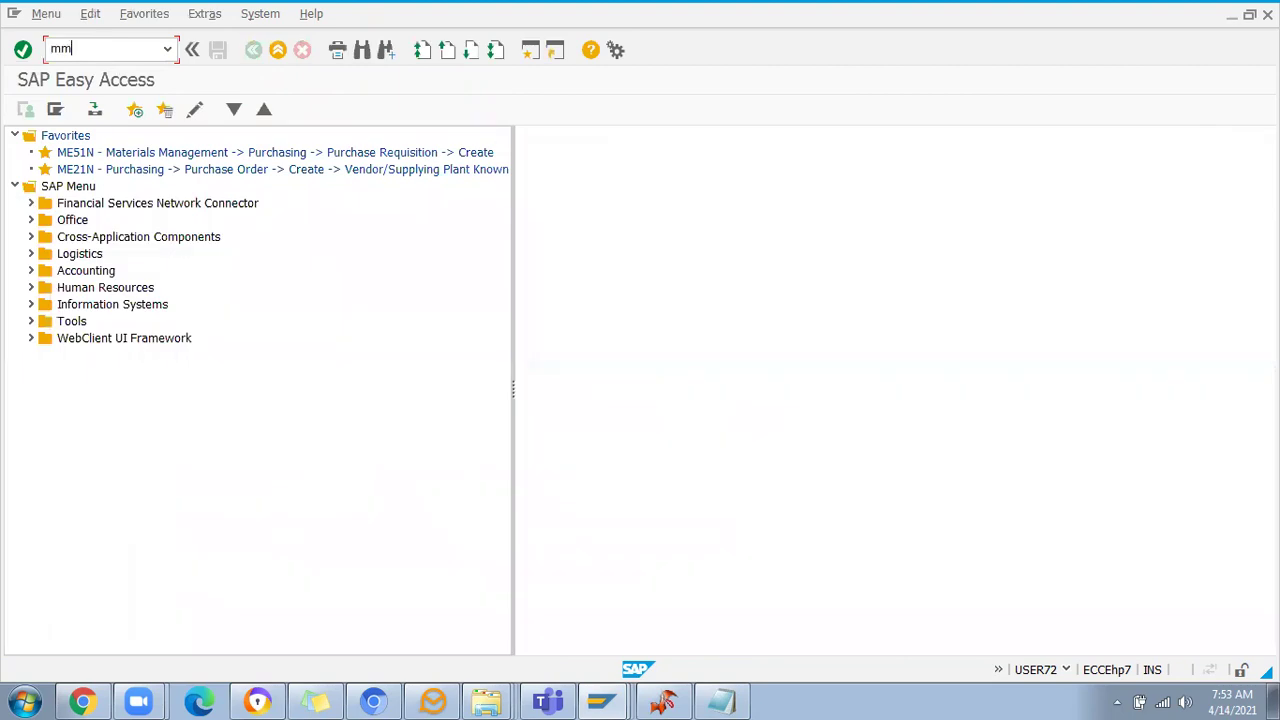
# Start transaction MM01 for the Metal rod material with only the views General Plant Data / Storage 1 and 2 selected
pyautogui.write('mm01')
pyautogui.press('Return')
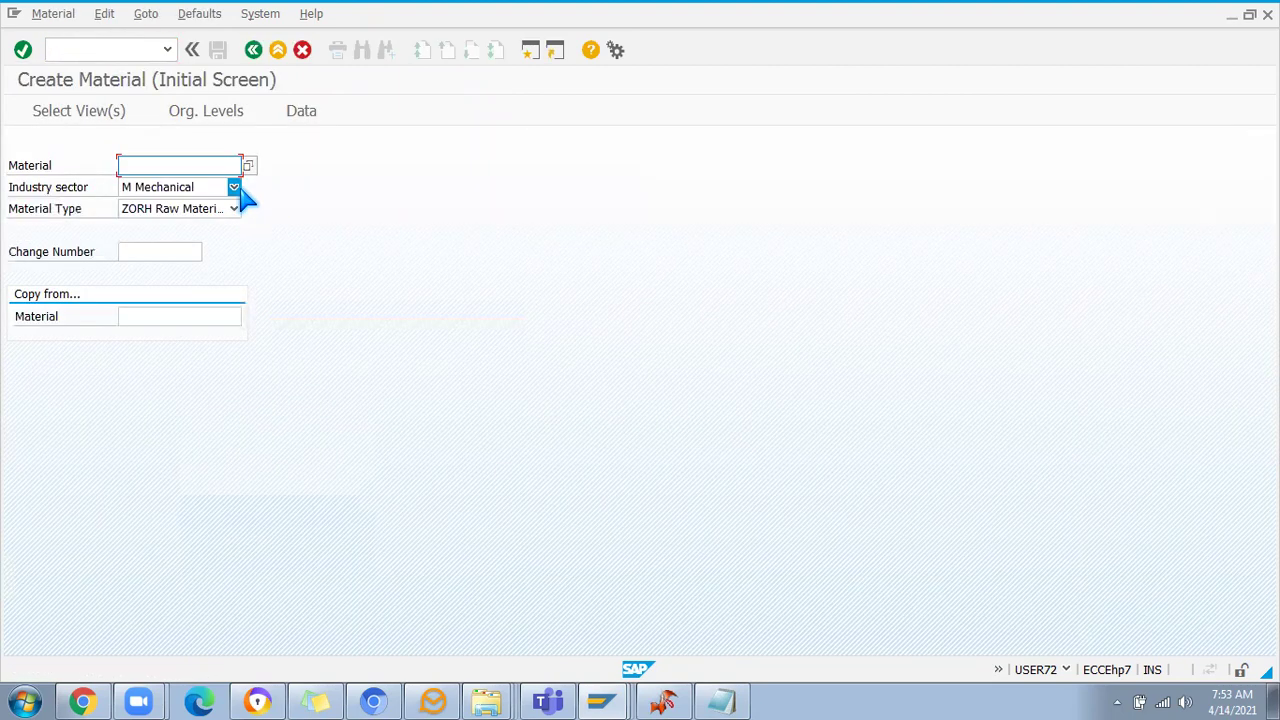
pyautogui.press('Return')
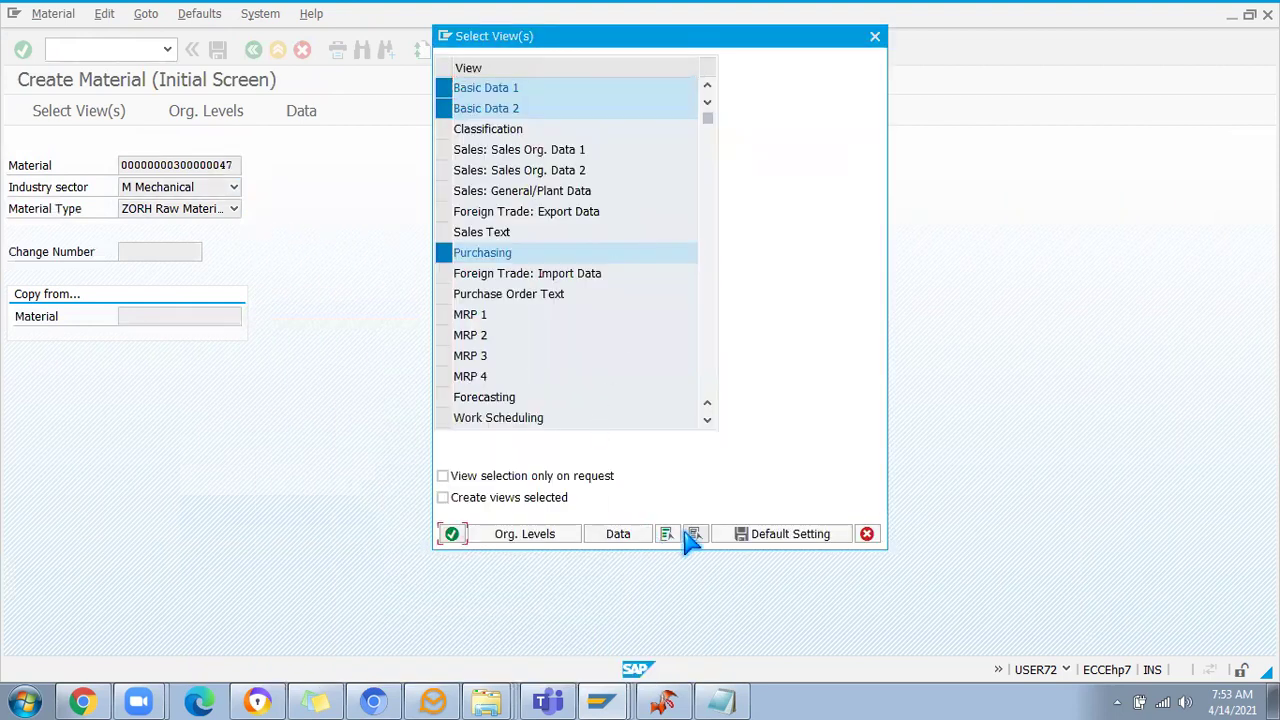
pyautogui.click(693, 535)
pyautogui.scroll(-2, 510, 390)
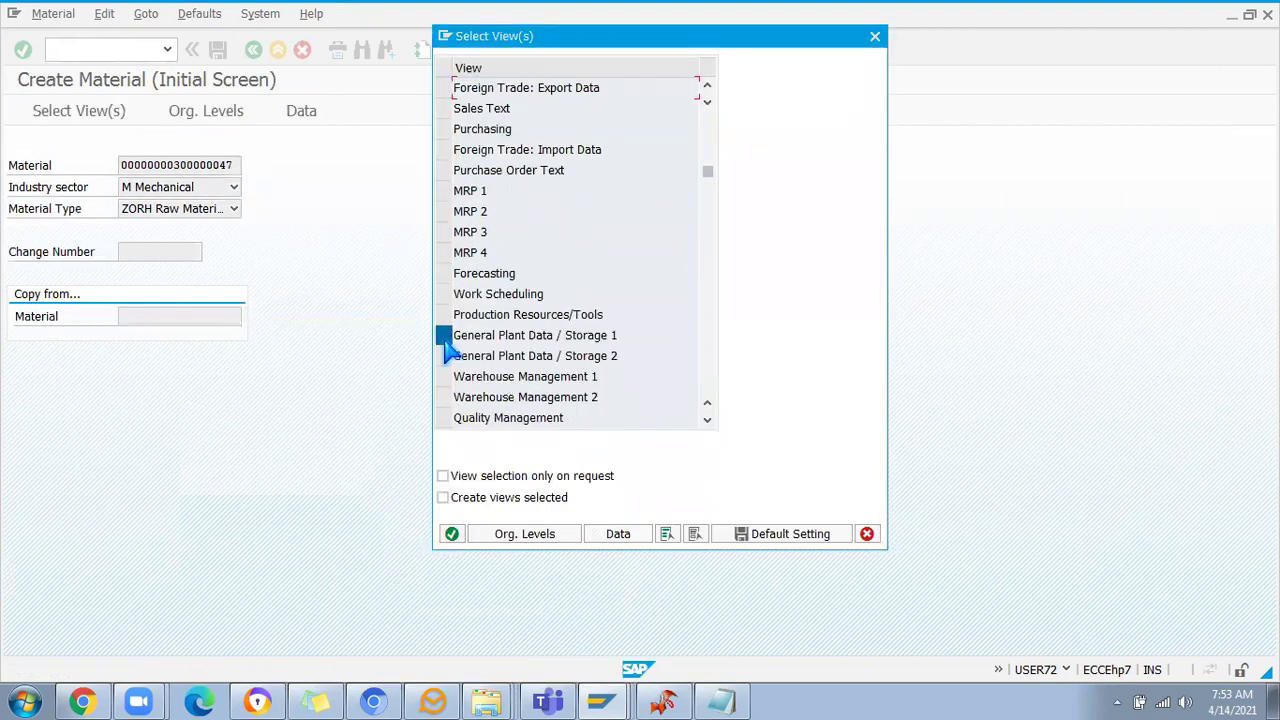
pyautogui.click(445, 338)
pyautogui.click(445, 357)
pyautogui.press('Return')
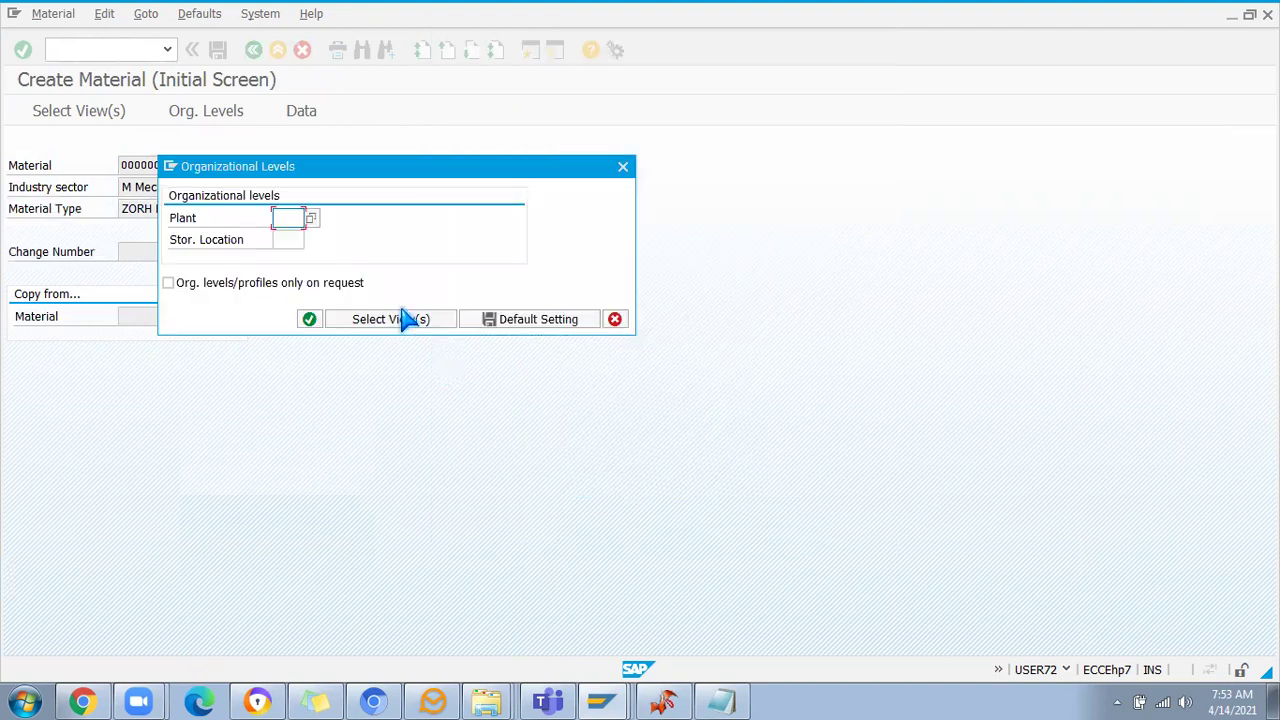
# Enter plant JP01 and storage location JS01 as the organizational levels and save the Metal rod's storage data
pyautogui.click(288, 218)
pyautogui.click(290, 236)
pyautogui.click(288, 239)
pyautogui.click(300, 284)
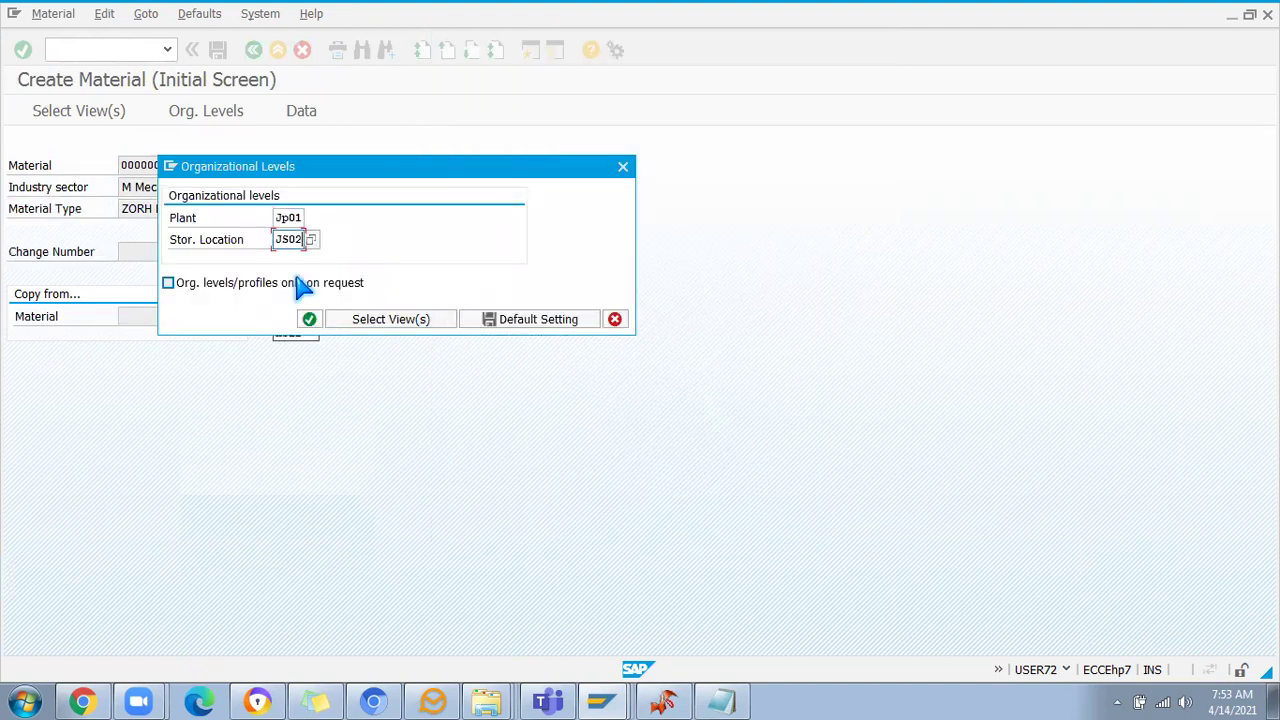
pyautogui.press('Return')
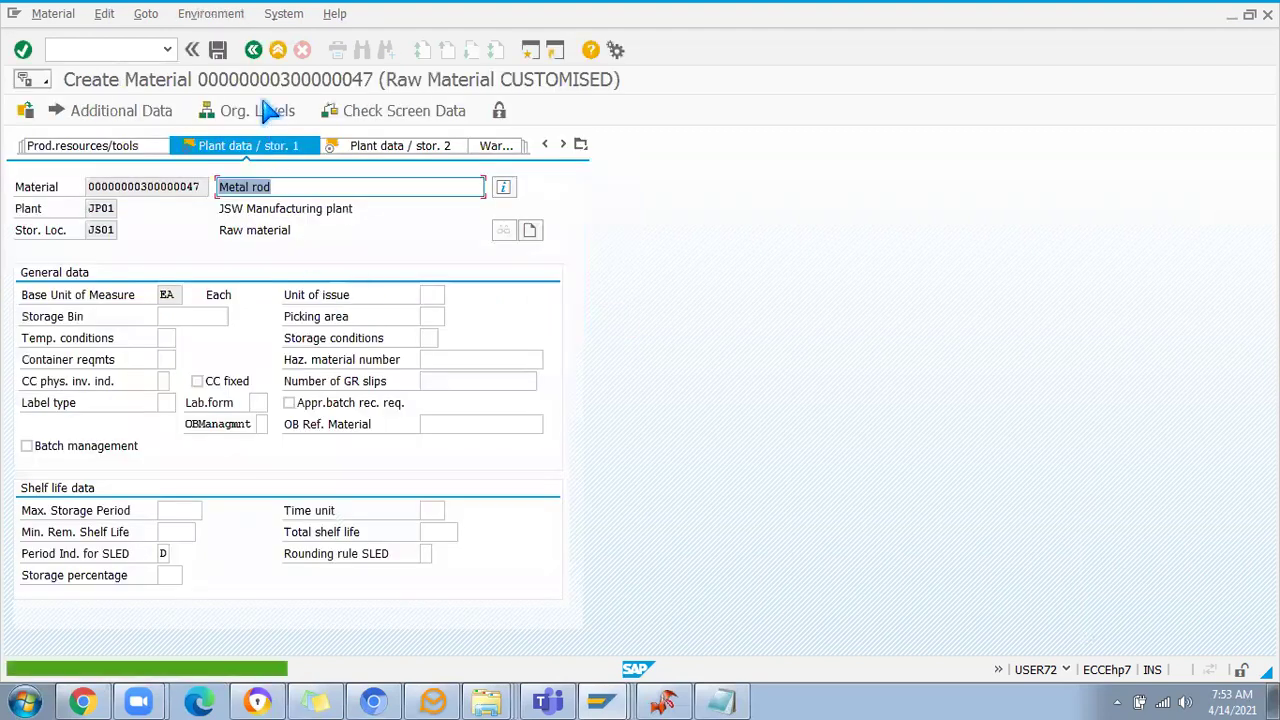
pyautogui.click(218, 50)
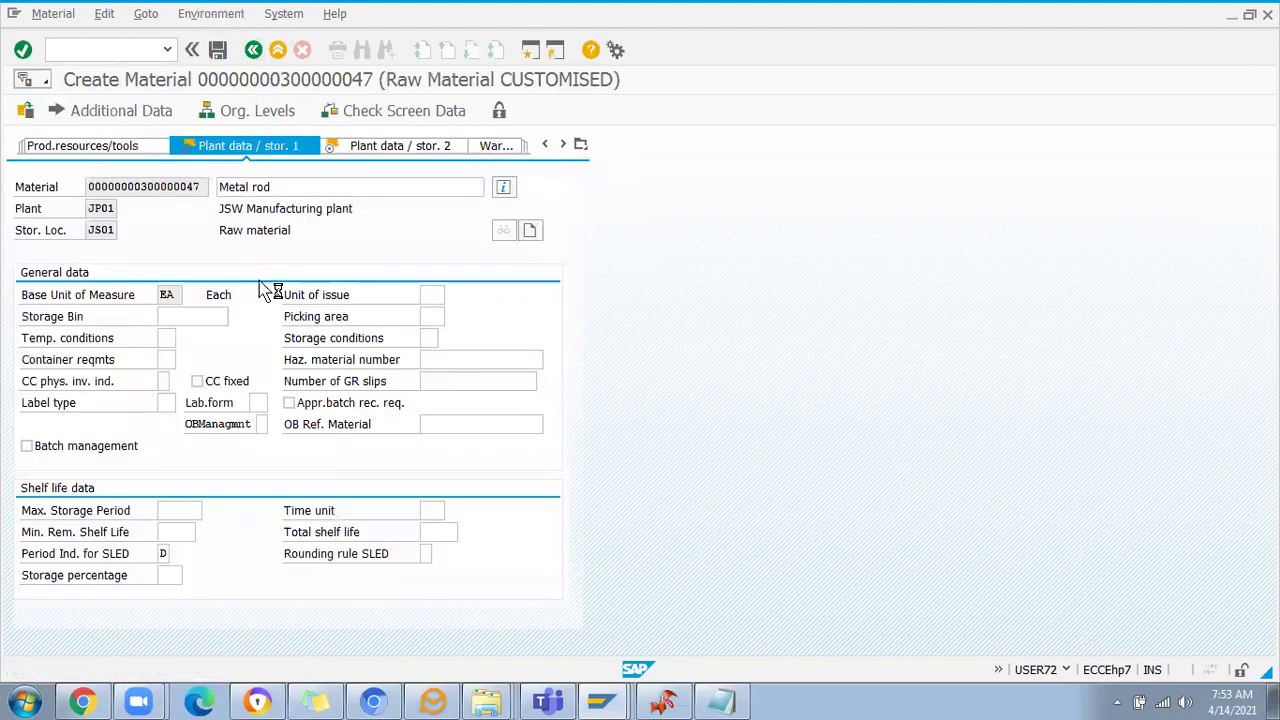
# Open transaction MIGO and load the Metal rod purchase order for goods receipt again
pyautogui.click(69, 47)
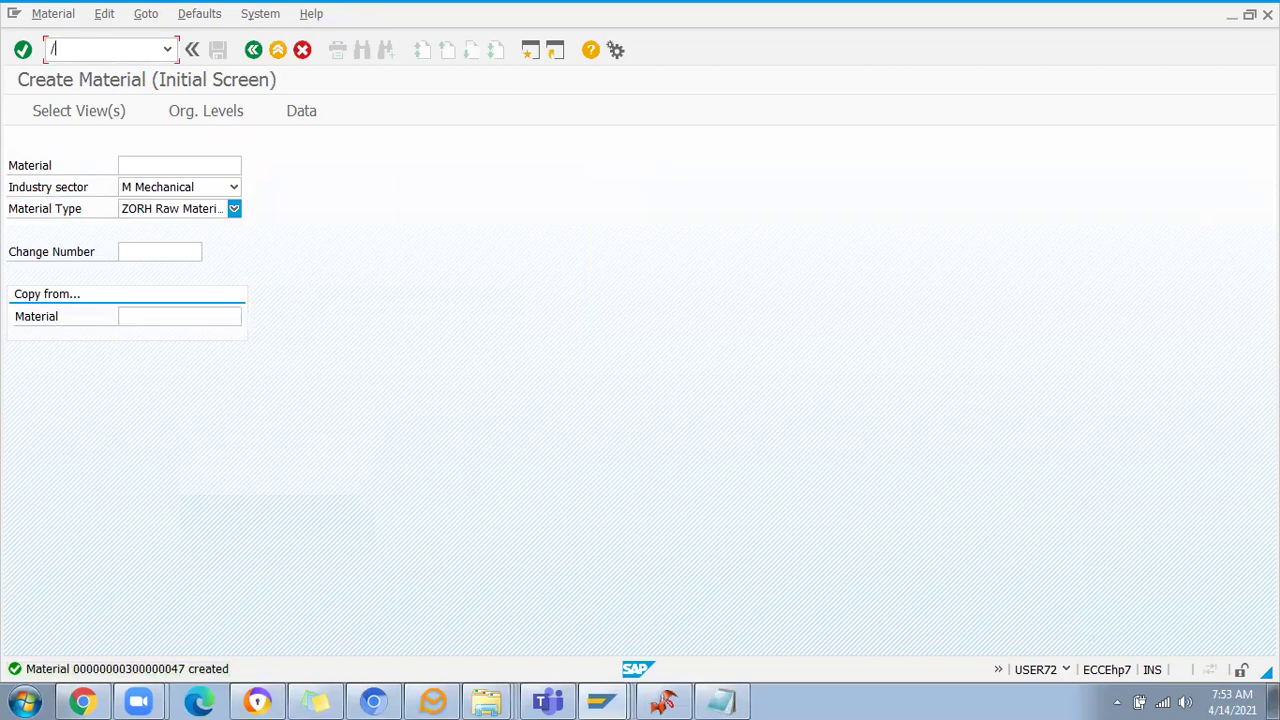
pyautogui.write('/nmigo')
pyautogui.press('Return')
pyautogui.click(428, 146)
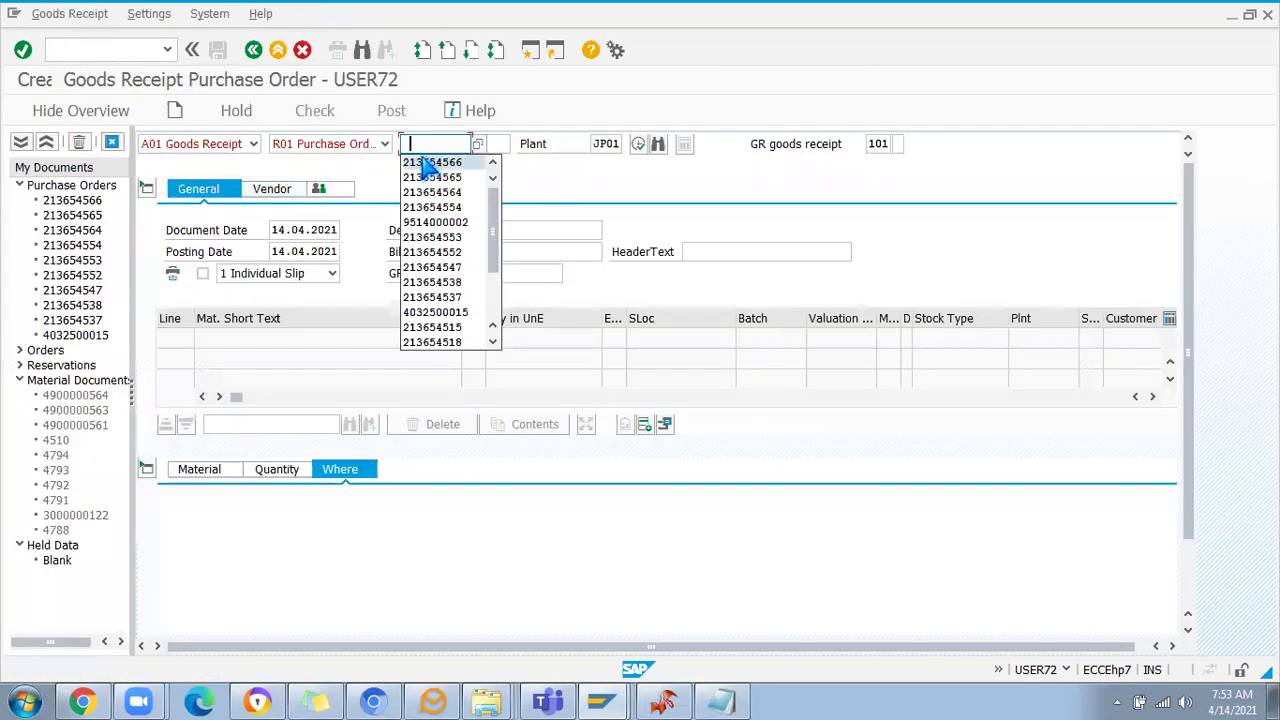
pyautogui.click(430, 164)
pyautogui.press('Return')
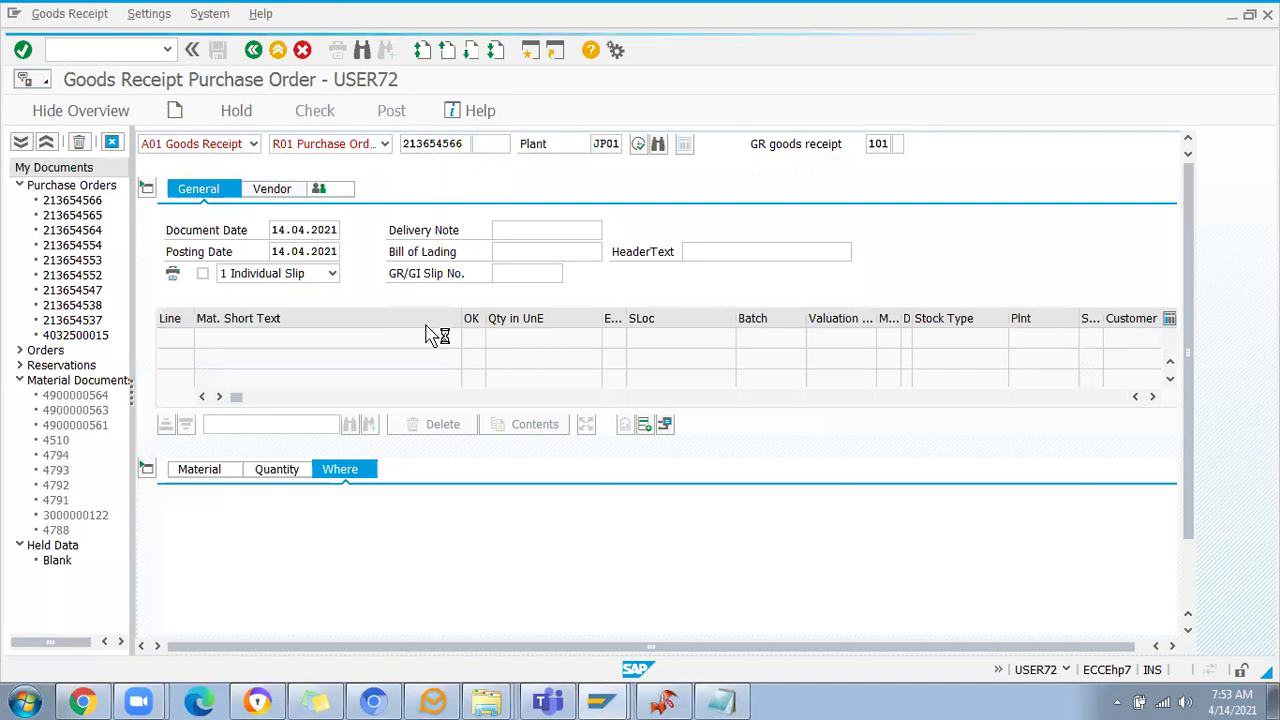
# Set the Metal rod line's storage location to JS01
pyautogui.click(226, 472)
pyautogui.click(262, 474)
pyautogui.click(206, 472)
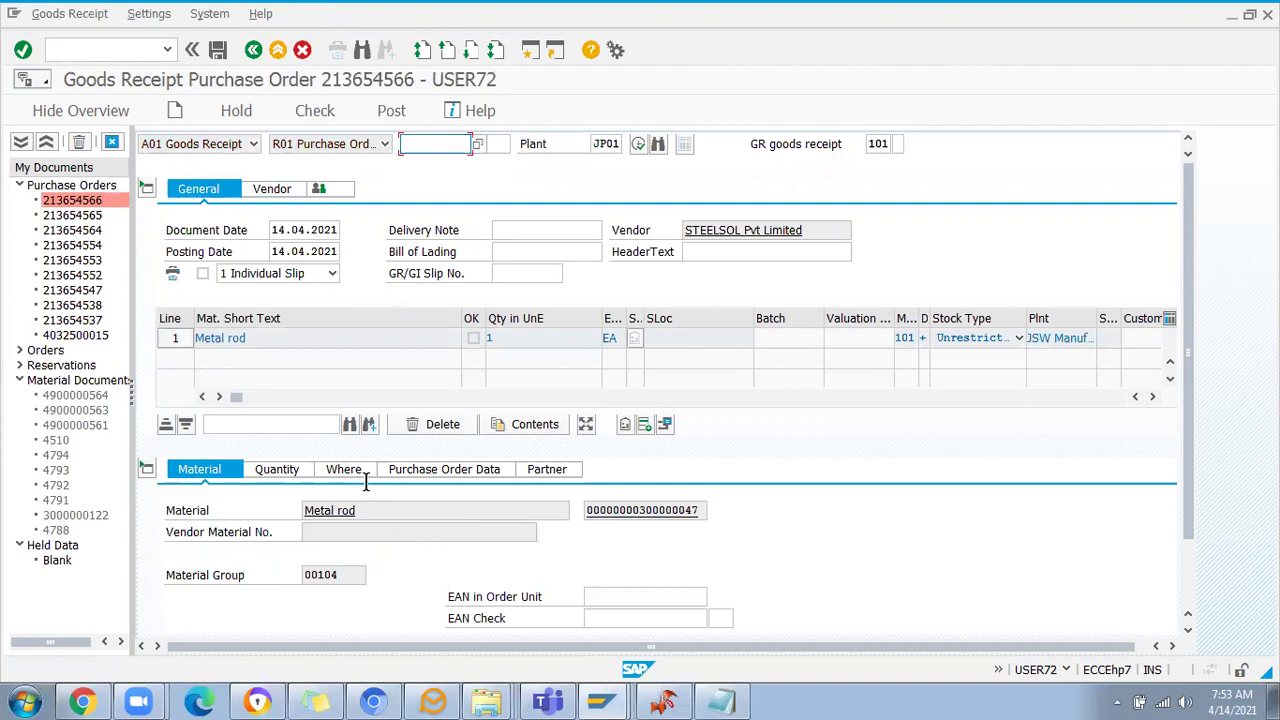
pyautogui.click(362, 474)
pyautogui.click(340, 575)
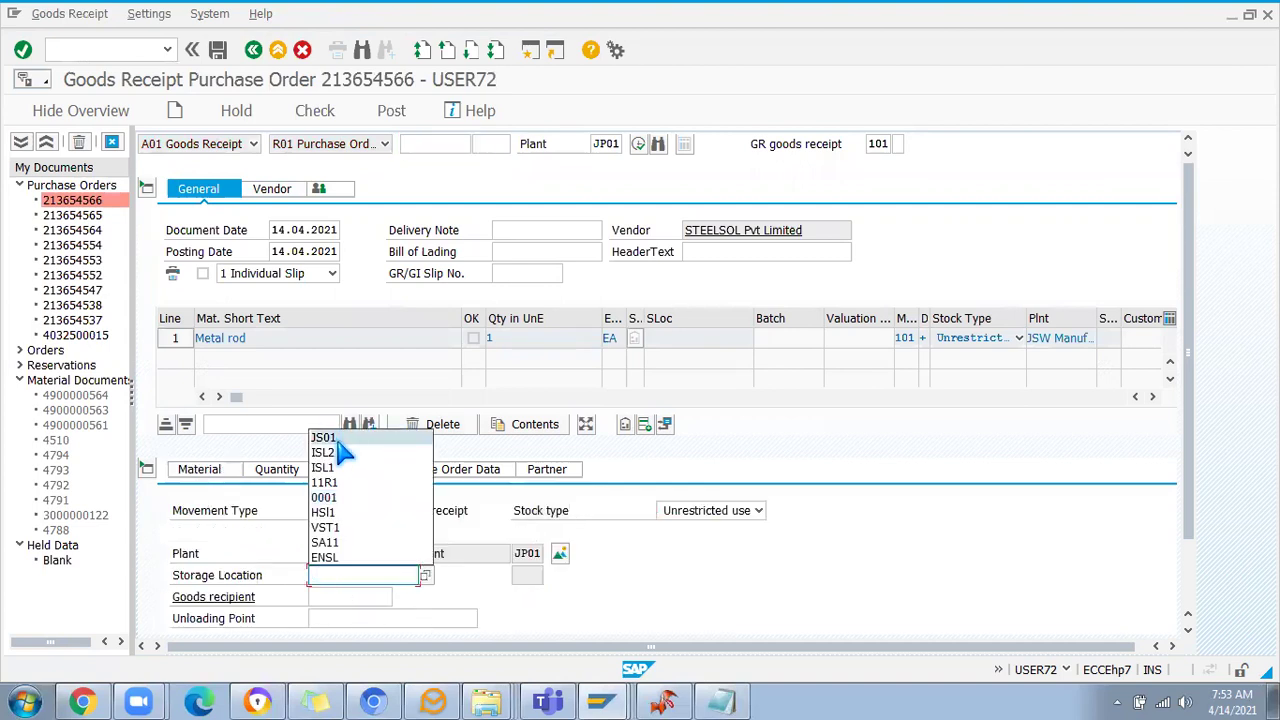
pyautogui.click(338, 438)
pyautogui.press('Return')
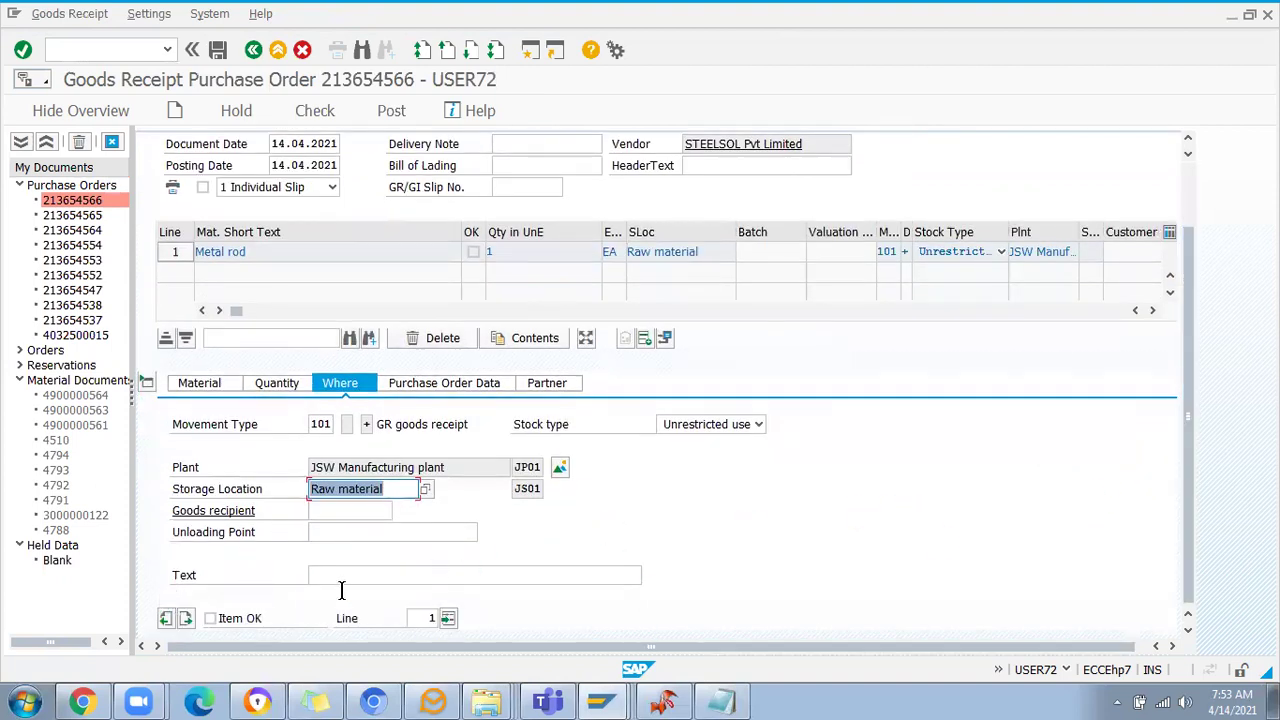
# Mark the Metal rod line as Item OK, check the goods receipt and try to post it
pyautogui.click(210, 618)
pyautogui.click(315, 110)
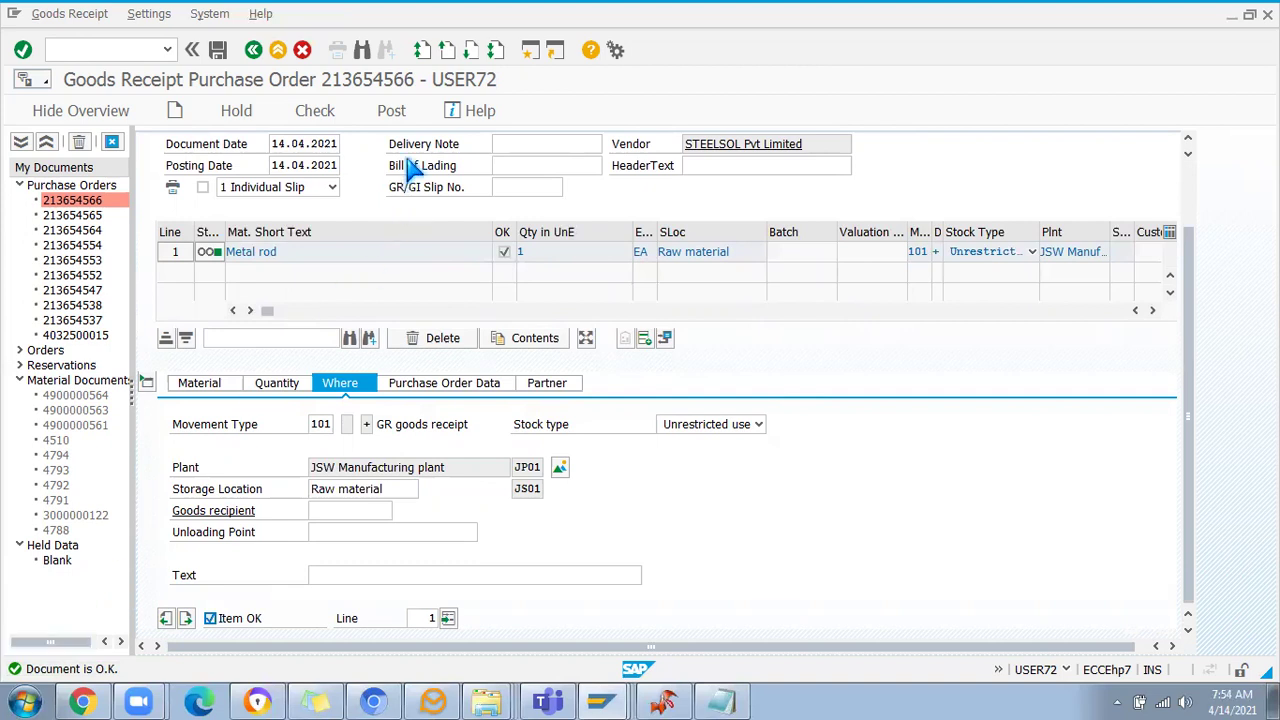
pyautogui.click(418, 110)
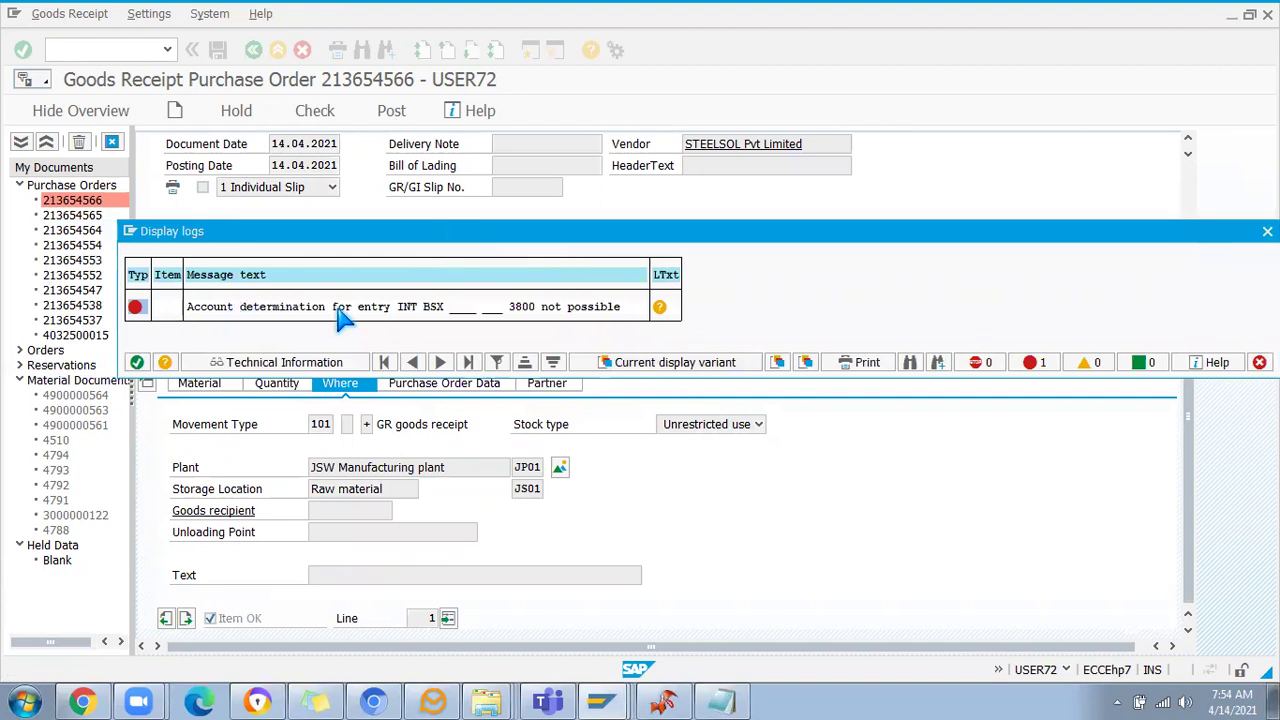
# Copy the heading of the posting error's long text into the Notepad notes below the material and valuation class list
pyautogui.click(660, 308)
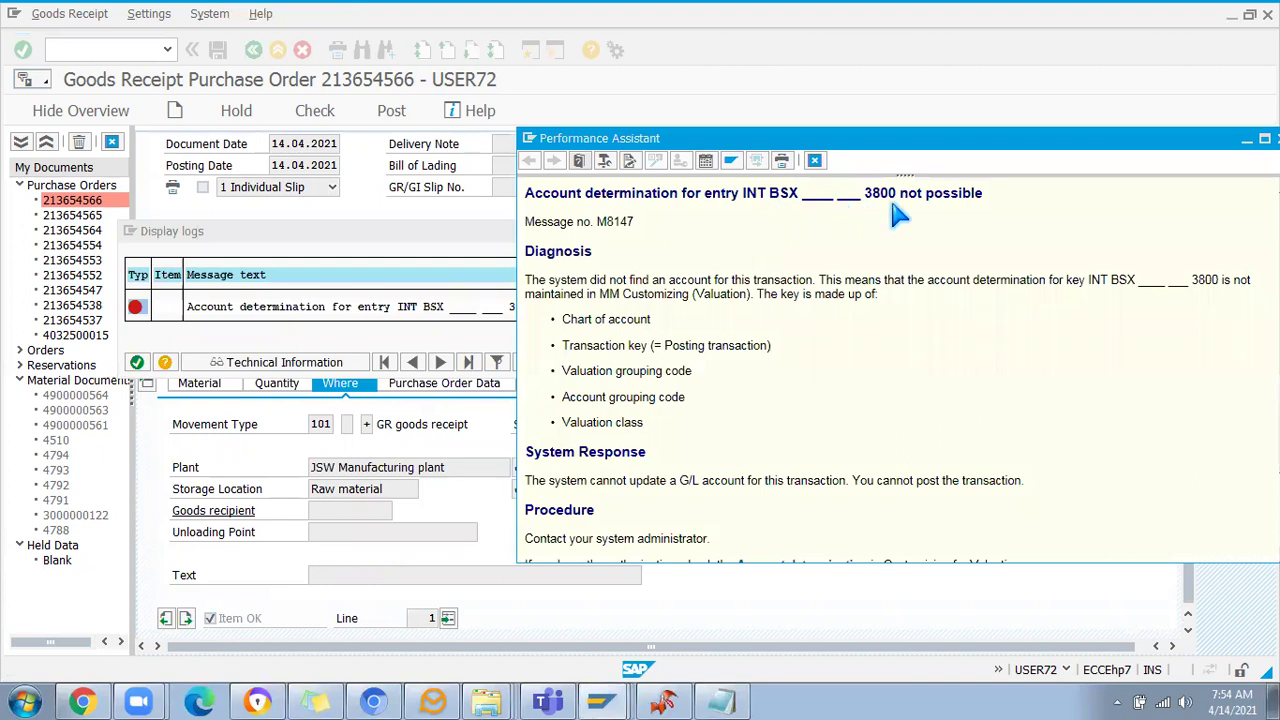
pyautogui.tripleClick(802, 200)
pyautogui.hotkey('ctrl', 'c')
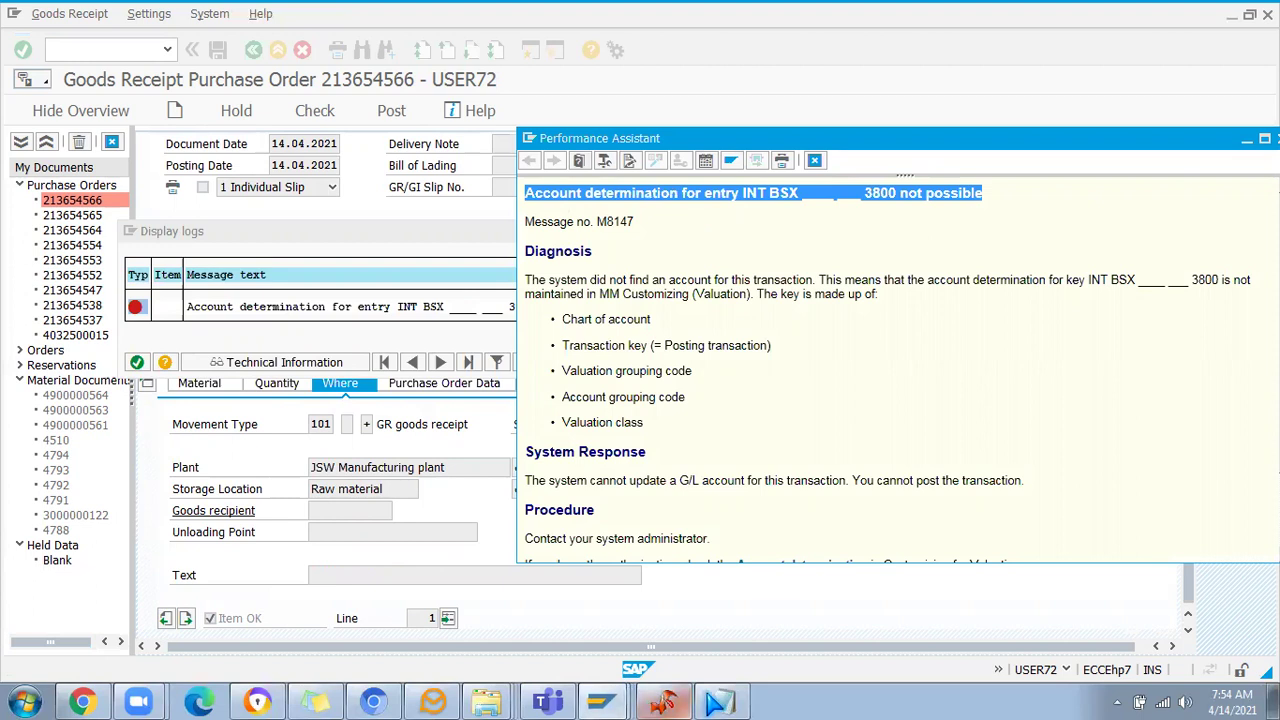
pyautogui.click(720, 701)
pyautogui.click(870, 451)
pyautogui.press('Return')
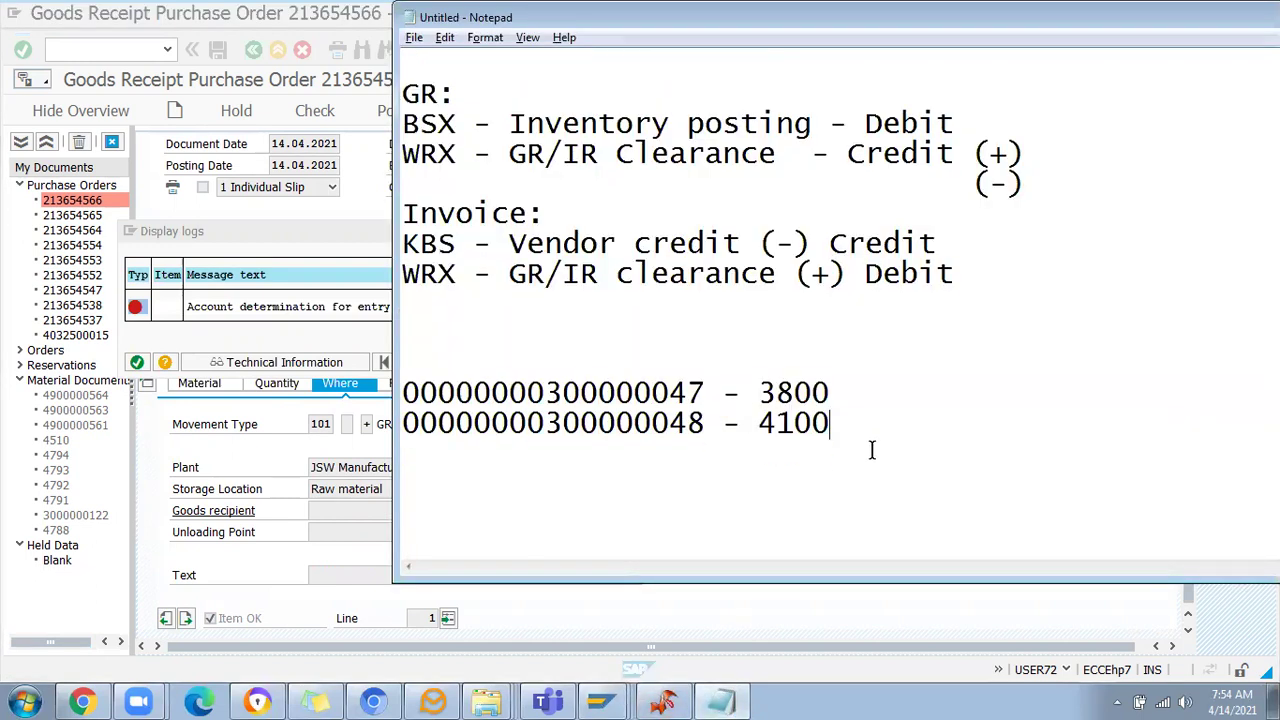
pyautogui.hotkey('ctrl', 'v')
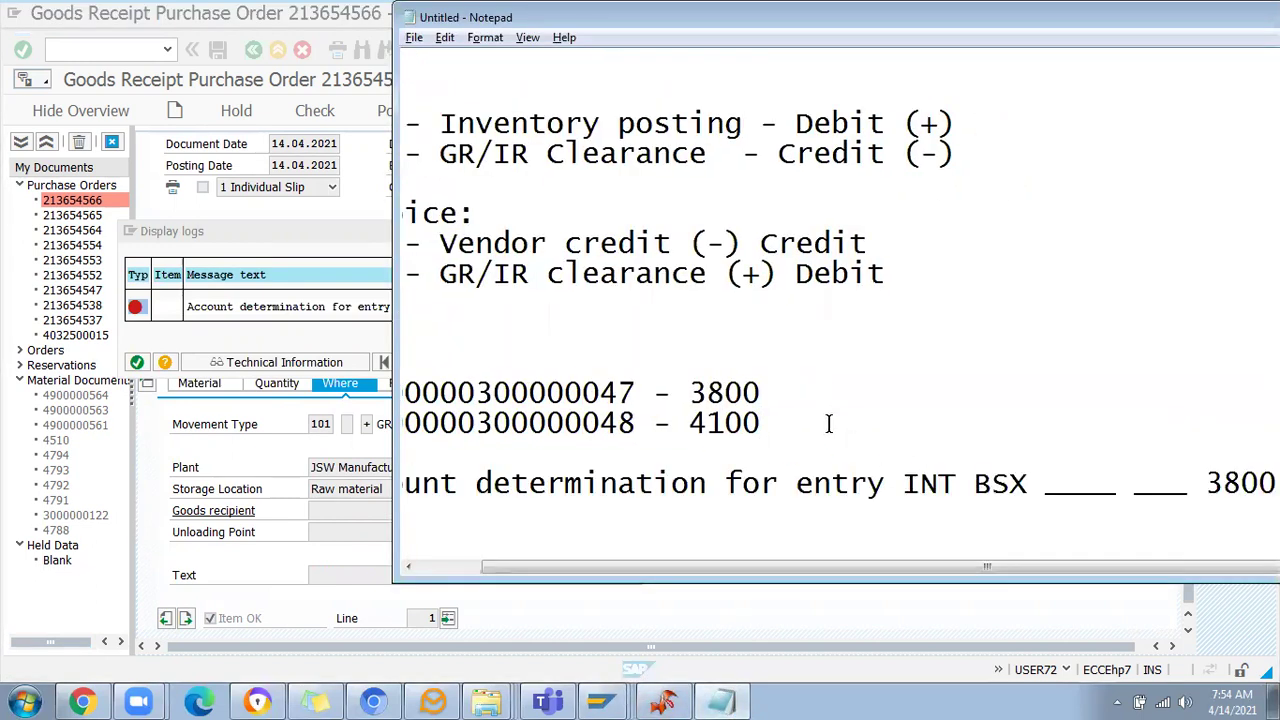
pyautogui.scroll(-1, 828, 424)
pyautogui.press('super+Down')
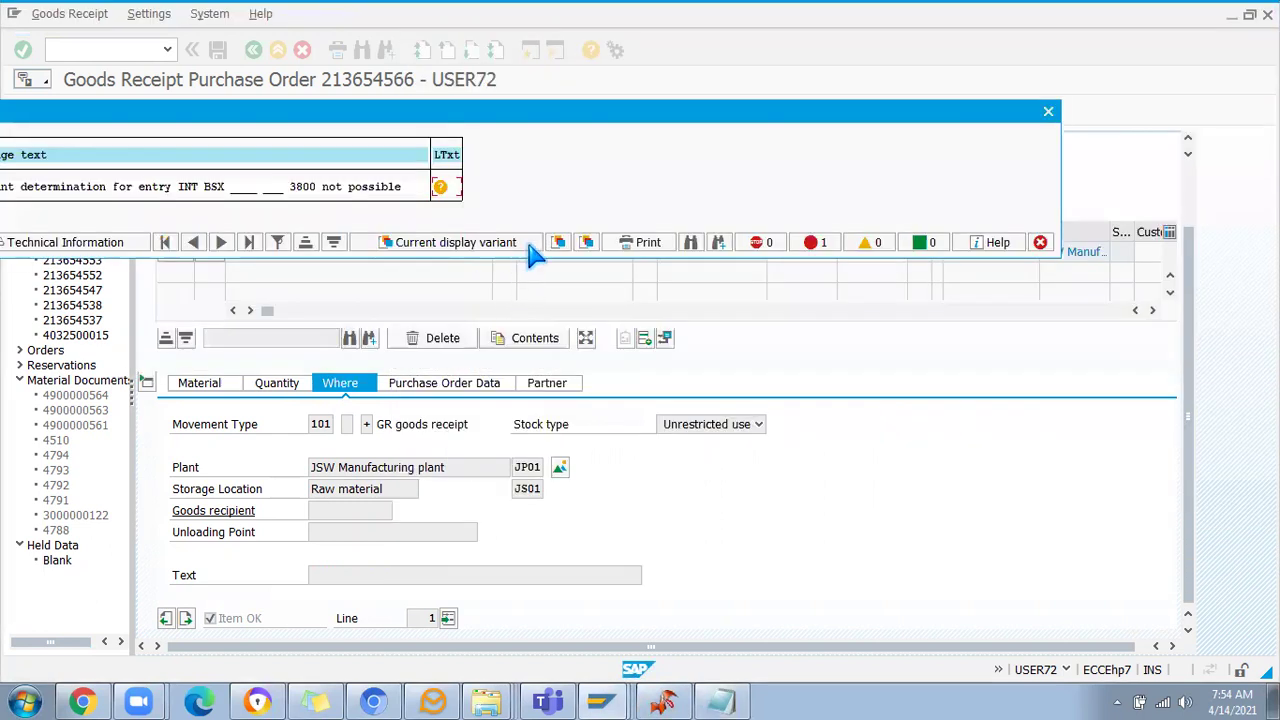
# Widen the Notepad window to show the start of the note lines and return to the goods receipt's error log
pyautogui.click(727, 702)
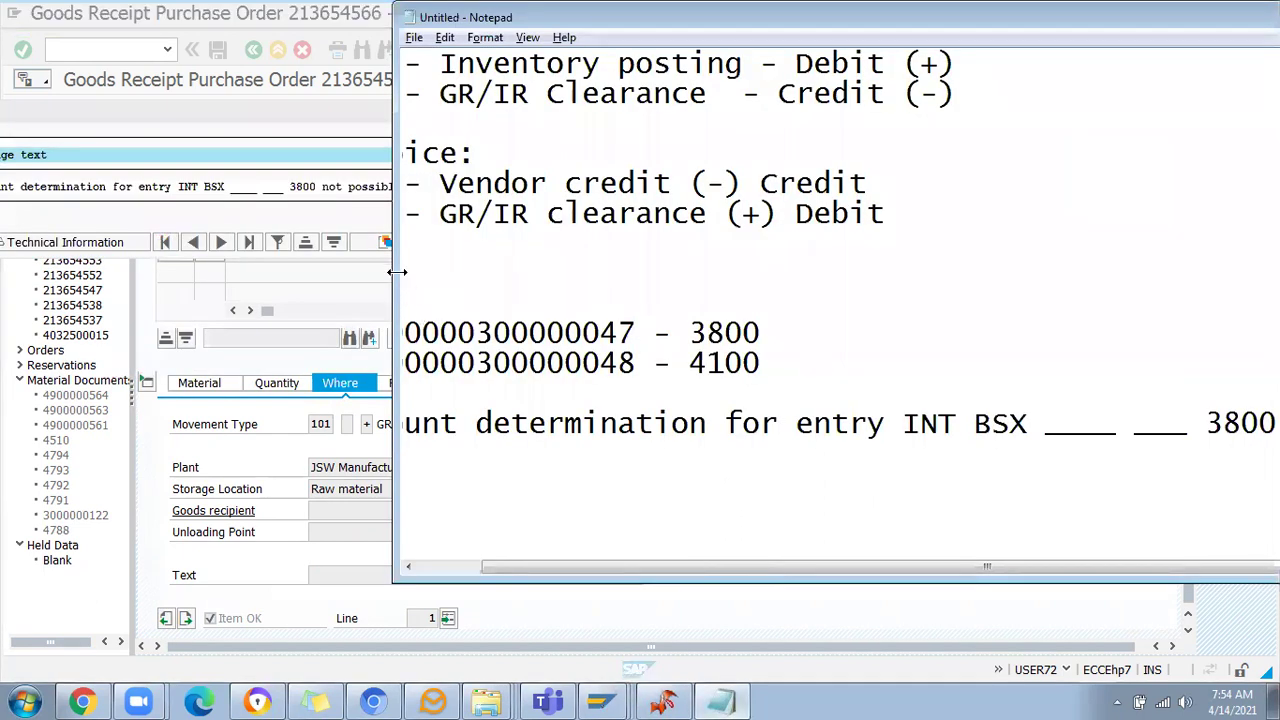
pyautogui.moveTo(397, 270); pyautogui.dragTo(249, 270)
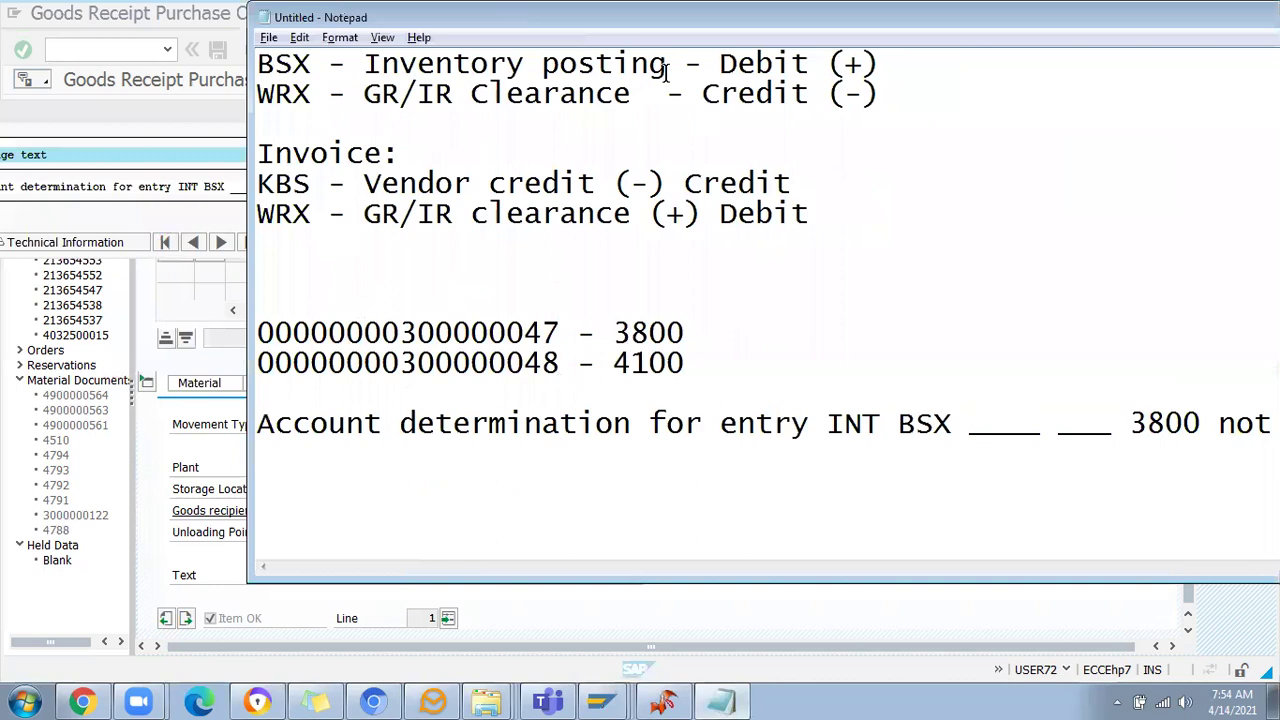
pyautogui.click(121, 306)
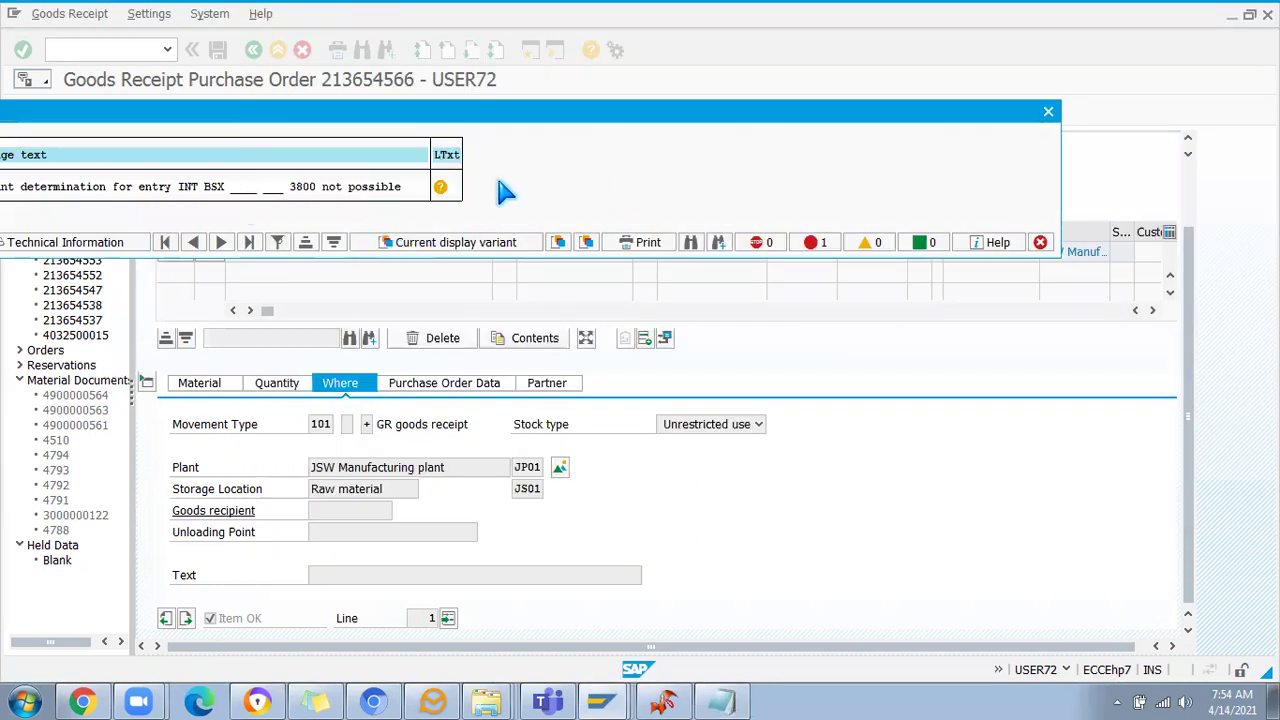
# Reopen the error's long text and examine the components of the account determination key, from chart of account to valuation class
pyautogui.click(440, 187)
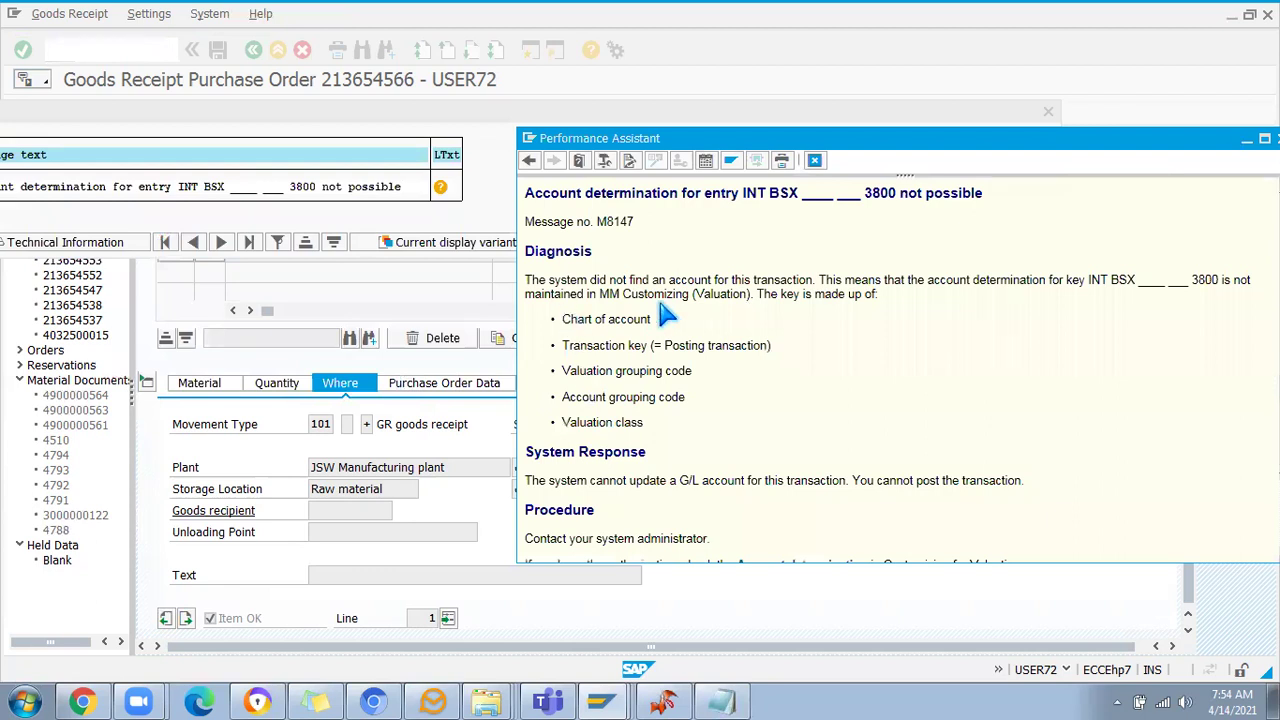
pyautogui.doubleClick(630, 319)
pyautogui.click(605, 338)
pyautogui.doubleClick(605, 342)
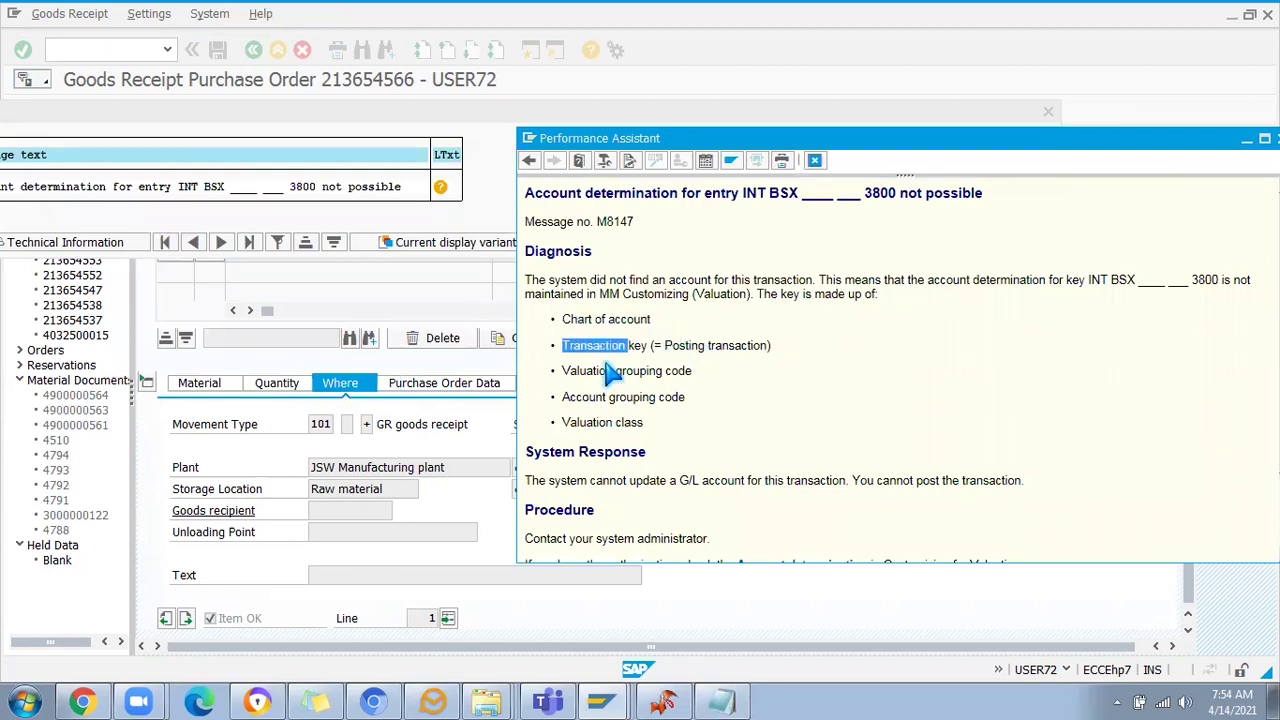
pyautogui.doubleClick(605, 371)
pyautogui.click(605, 414)
pyautogui.doubleClick(600, 422)
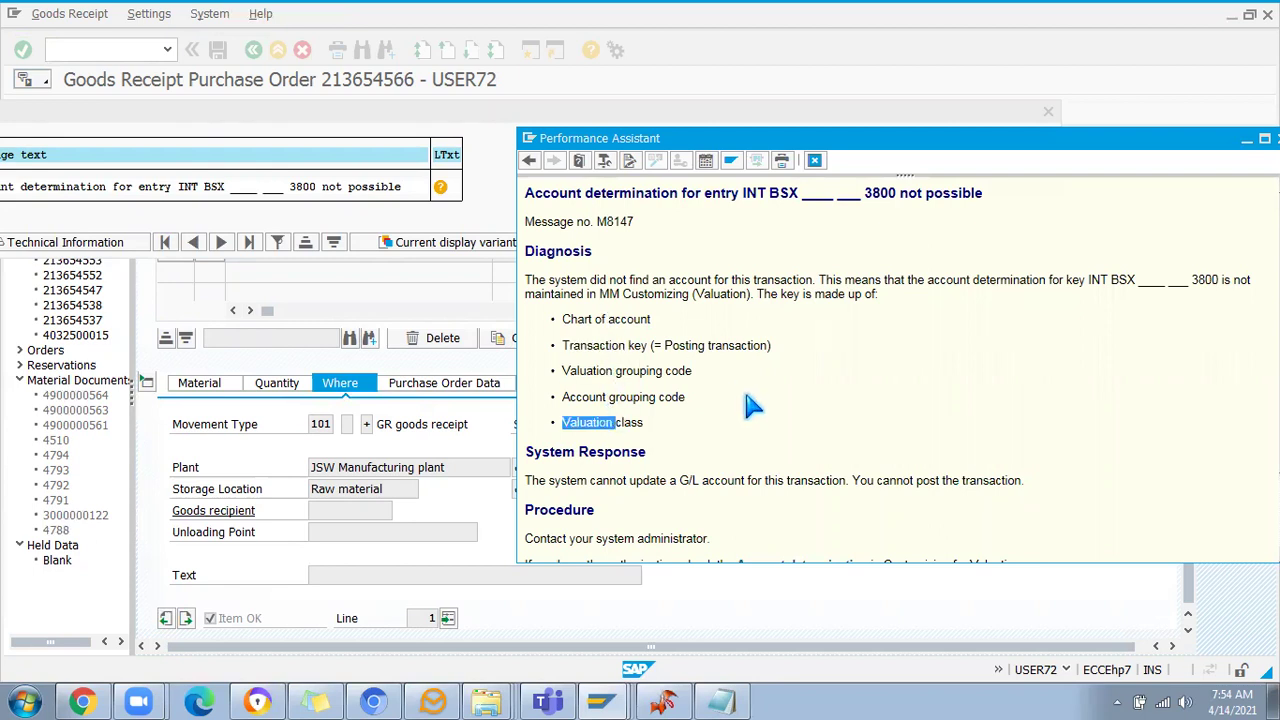
pyautogui.doubleClick(915, 142)
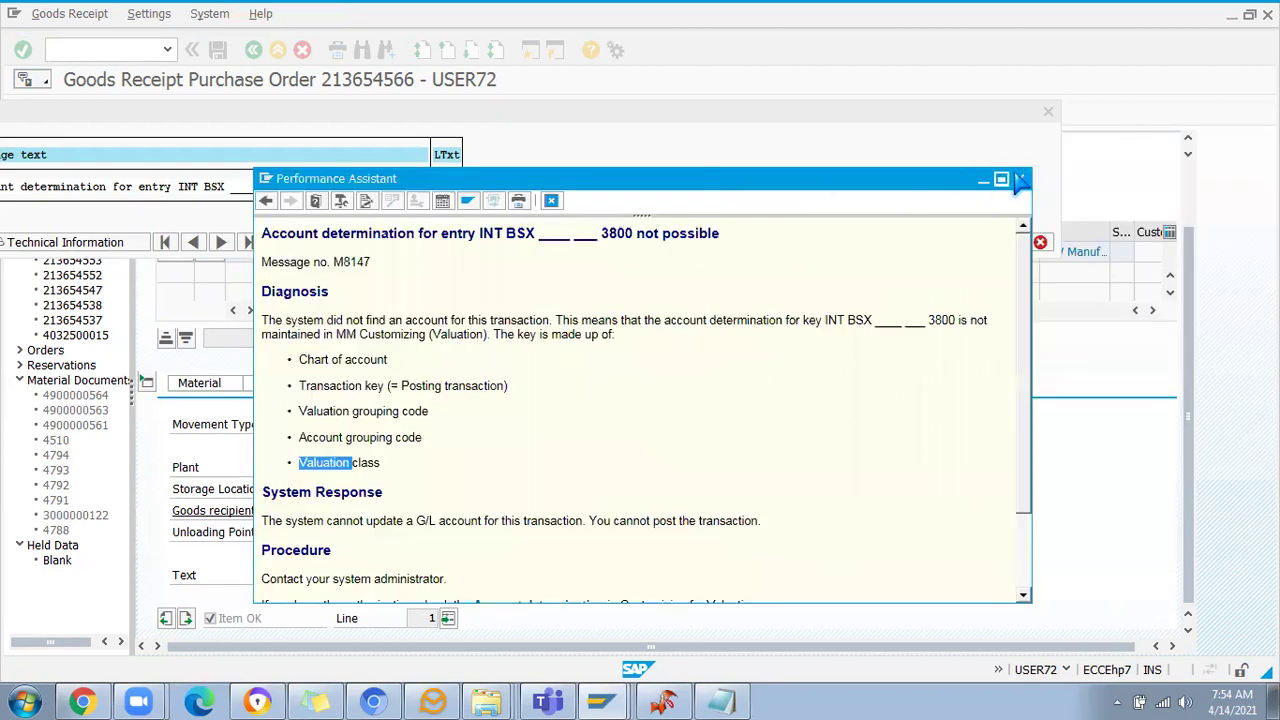
# Close the goods receipt's error log and open transaction OBYC for the automatic posting procedures
pyautogui.click(1048, 112)
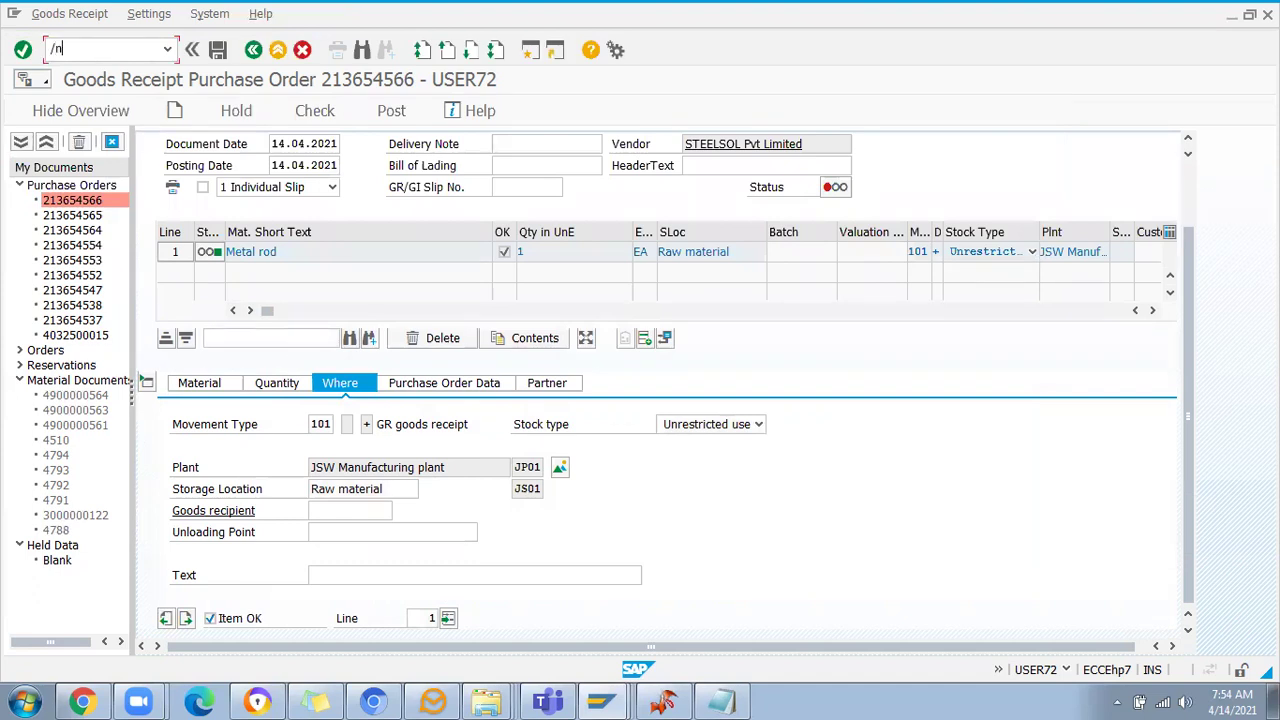
pyautogui.write('/nOBYC')
pyautogui.press('Return')
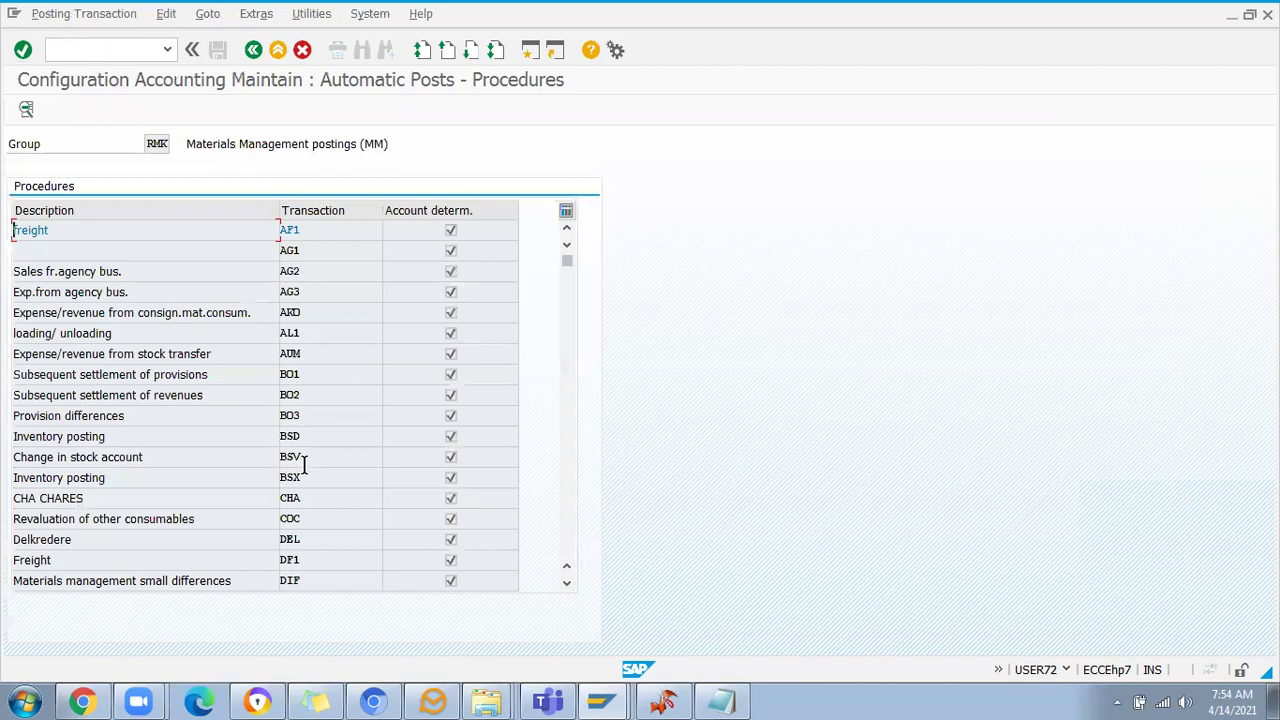
# Open the BSX inventory posting accounts for chart of accounts INT, widen the valuation class column and review the entries
pyautogui.doubleClick(302, 477)
pyautogui.write('I')
pyautogui.click(296, 411)
pyautogui.press('Return')
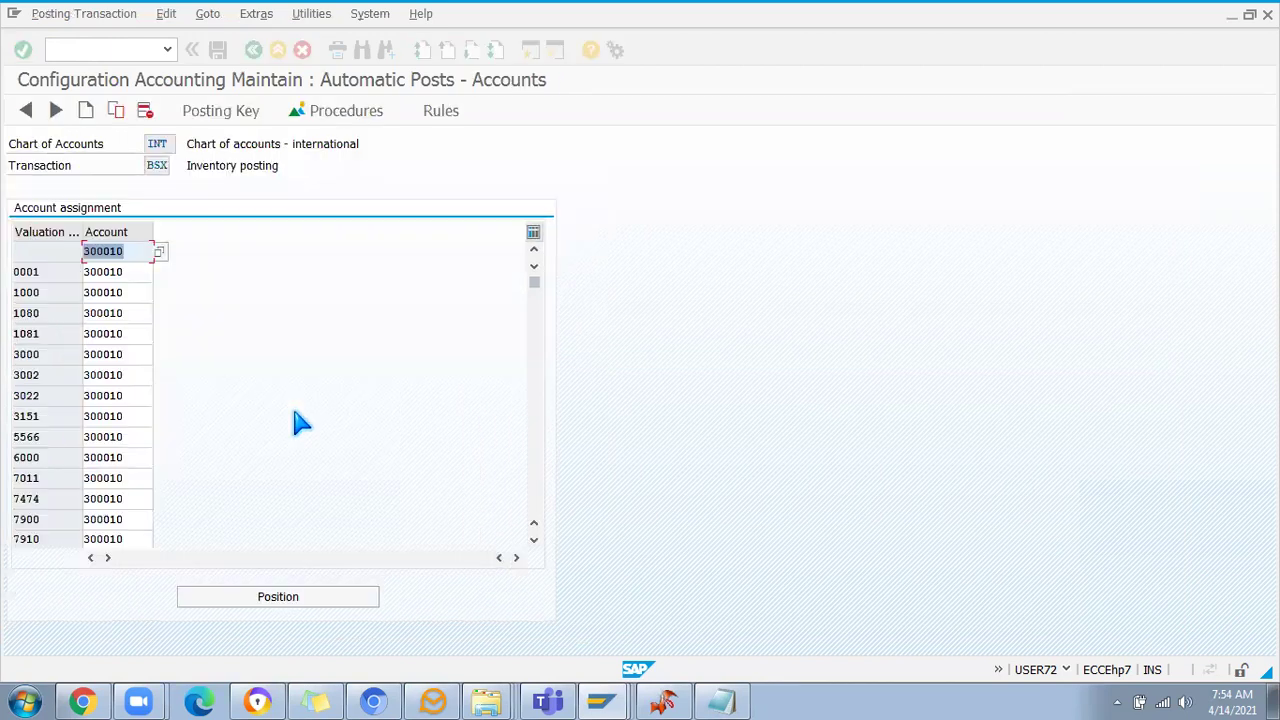
pyautogui.moveTo(83, 237); pyautogui.dragTo(154, 237)
pyautogui.scroll(-3, 64, 432)
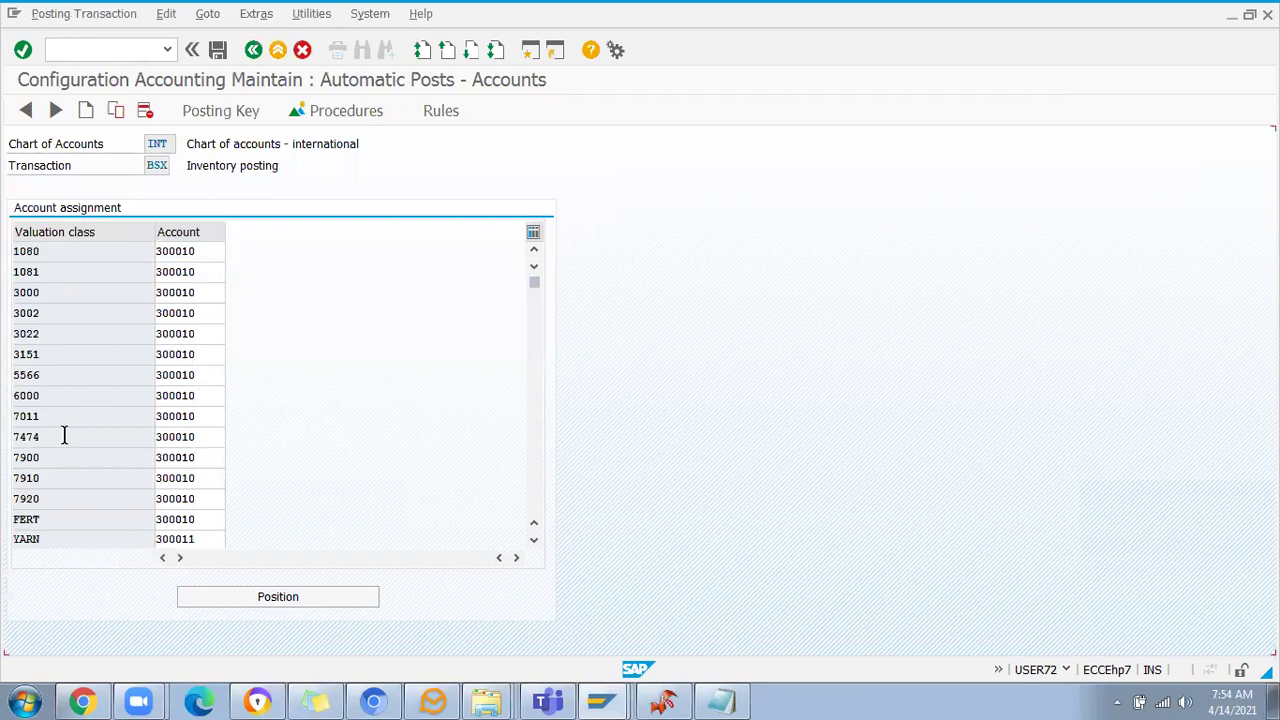
pyautogui.scroll(2, 68, 446)
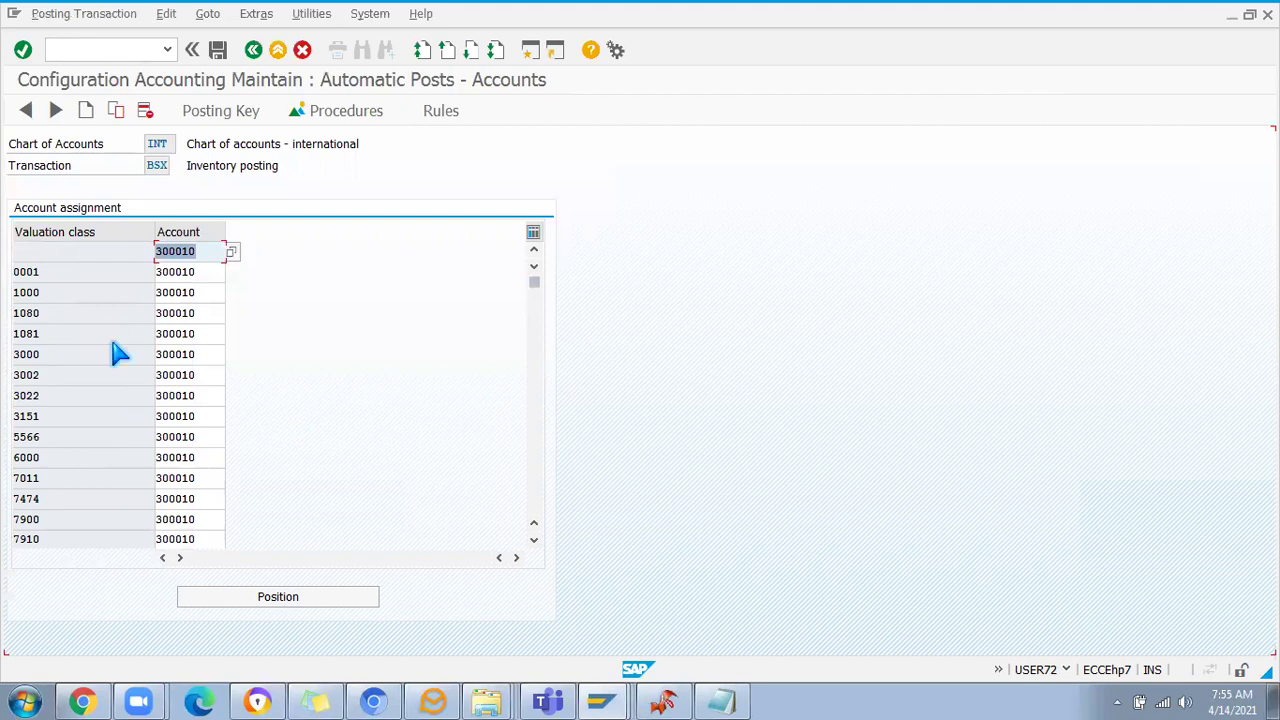
pyautogui.scroll(-2, 90, 418)
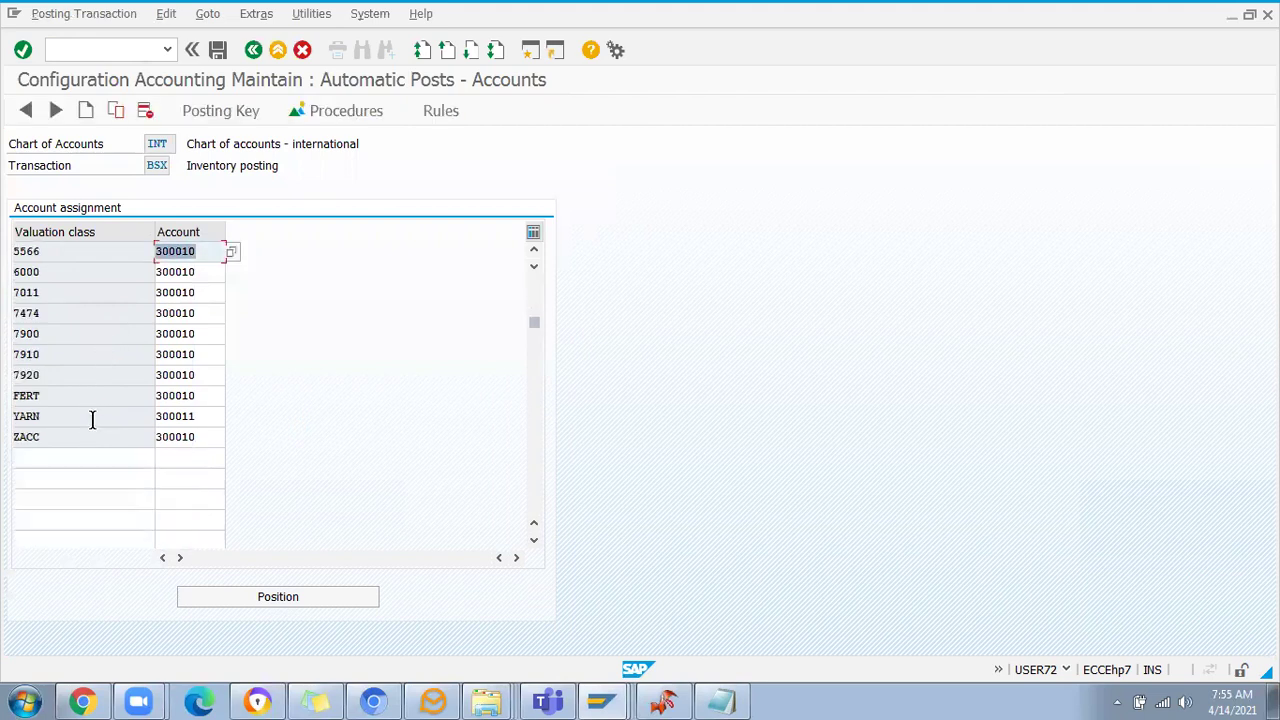
# Copy the YARN account assignment into a new entry for valuation class 3800 with account 300011
pyautogui.click(199, 418)
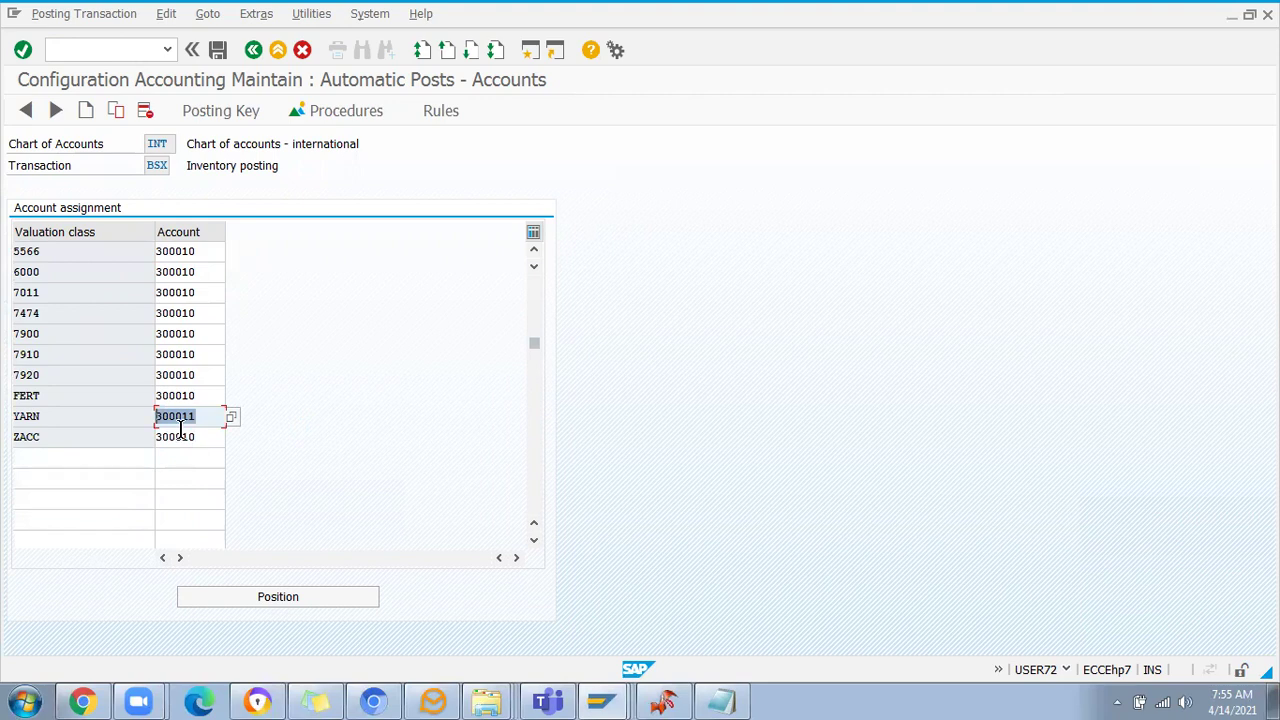
pyautogui.click(178, 420)
pyautogui.click(28, 417)
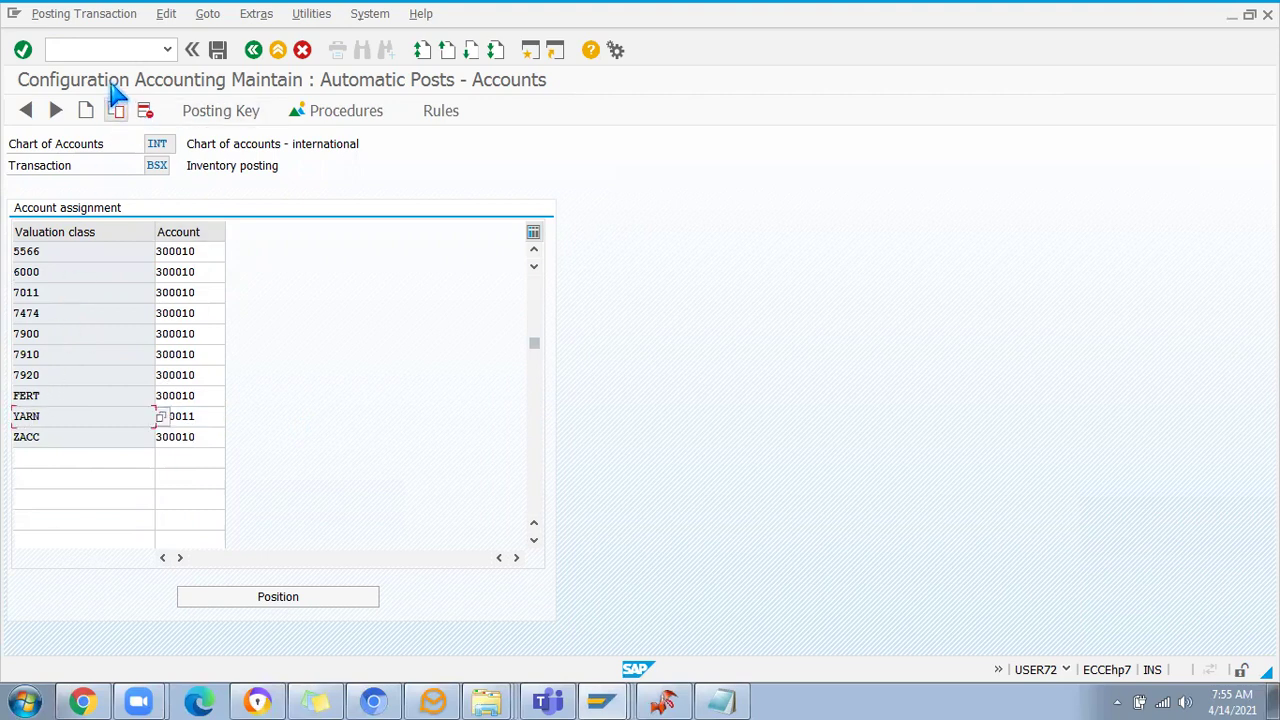
pyautogui.click(116, 110)
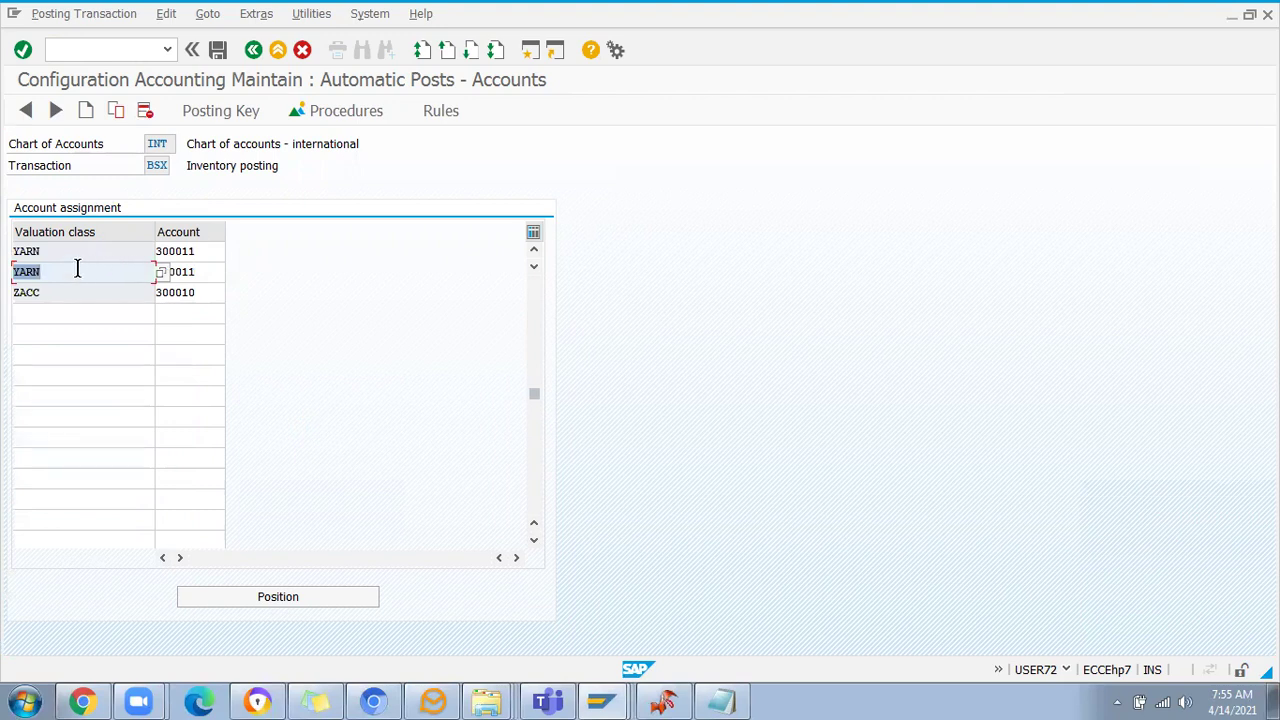
pyautogui.write('Z')
pyautogui.press('BackSpace')
pyautogui.write('3800')
pyautogui.click(200, 272)
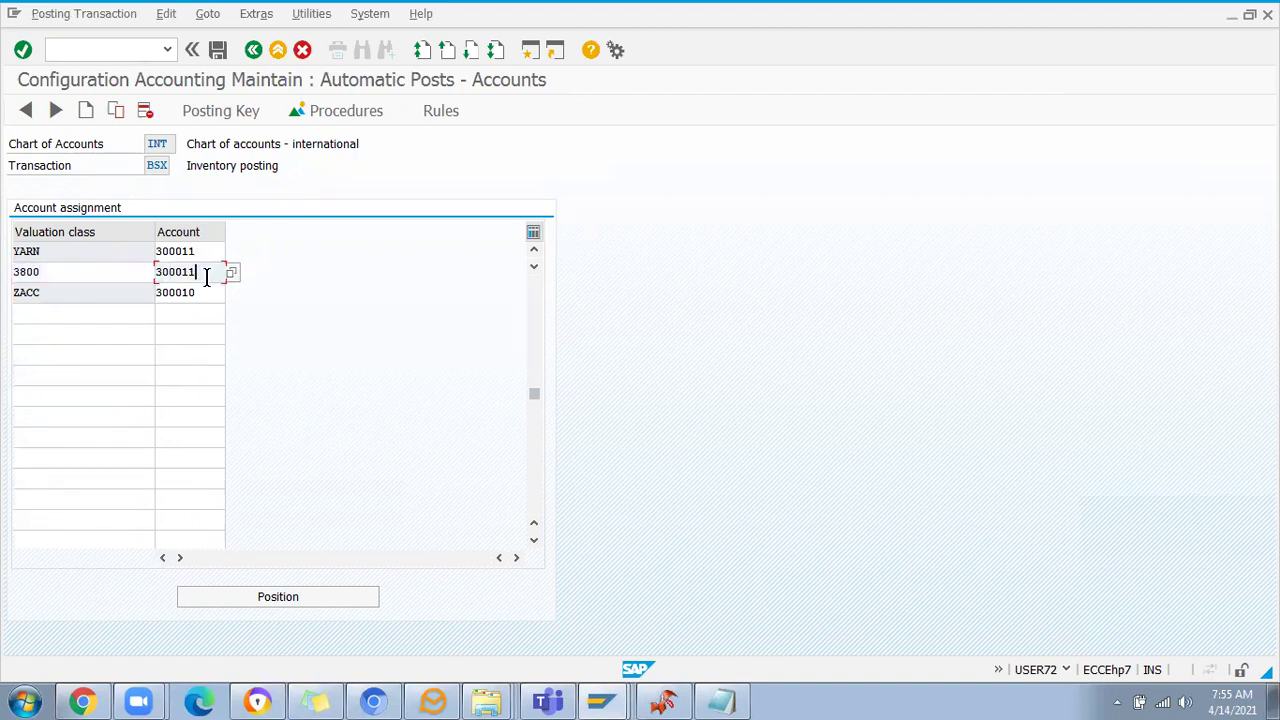
pyautogui.press('Return')
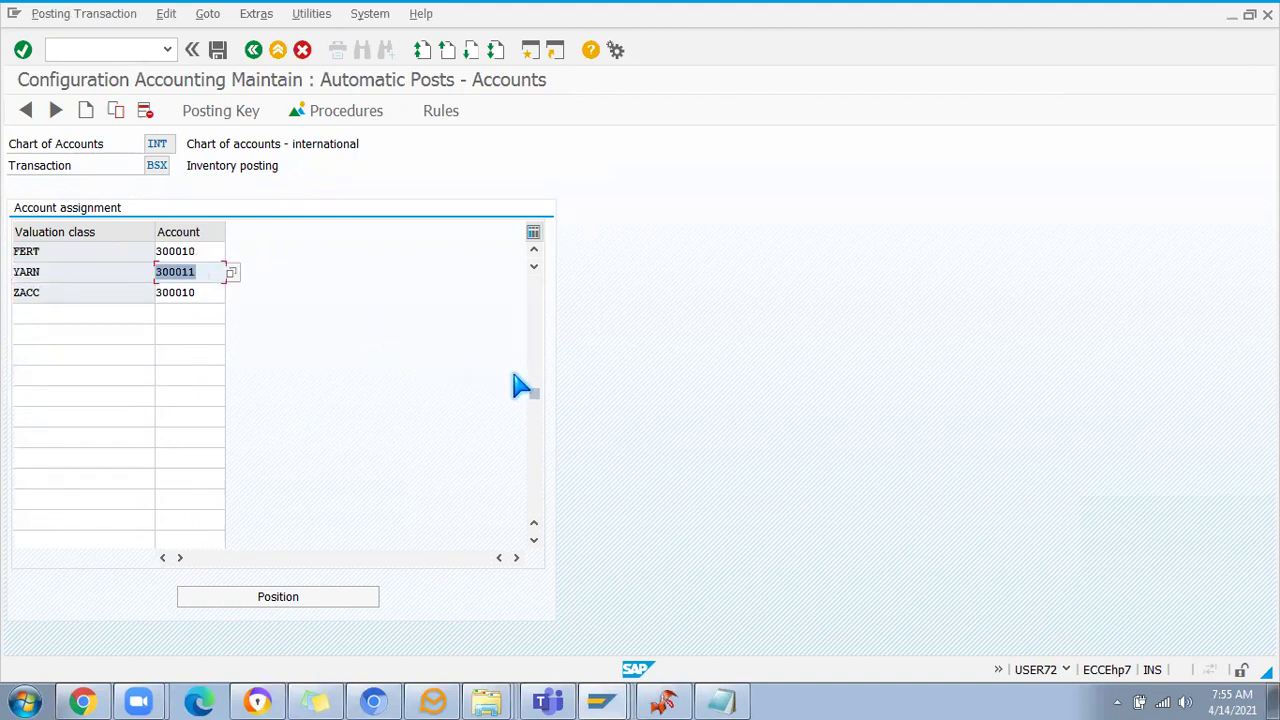
# Check the 3800 entry in the BSX list and save the account assignments under the JSW PROJECT customizing request
pyautogui.moveTo(535, 402); pyautogui.dragTo(548, 200)
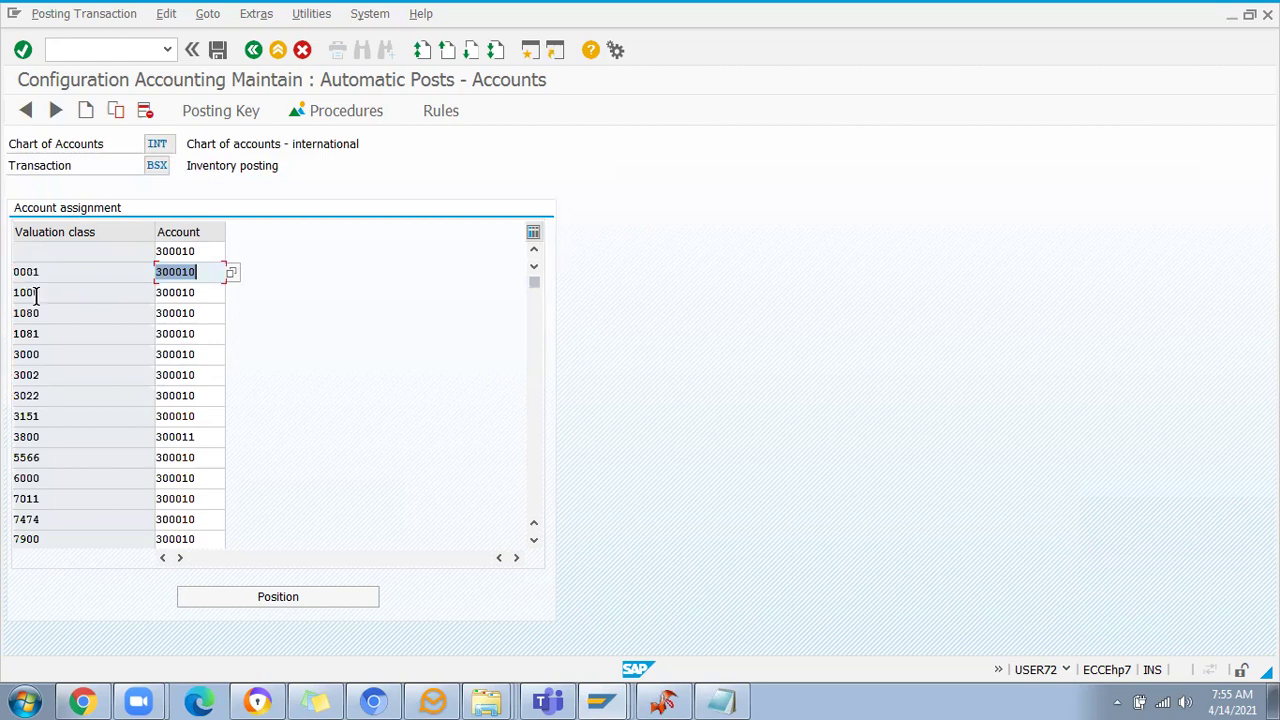
pyautogui.click(165, 437)
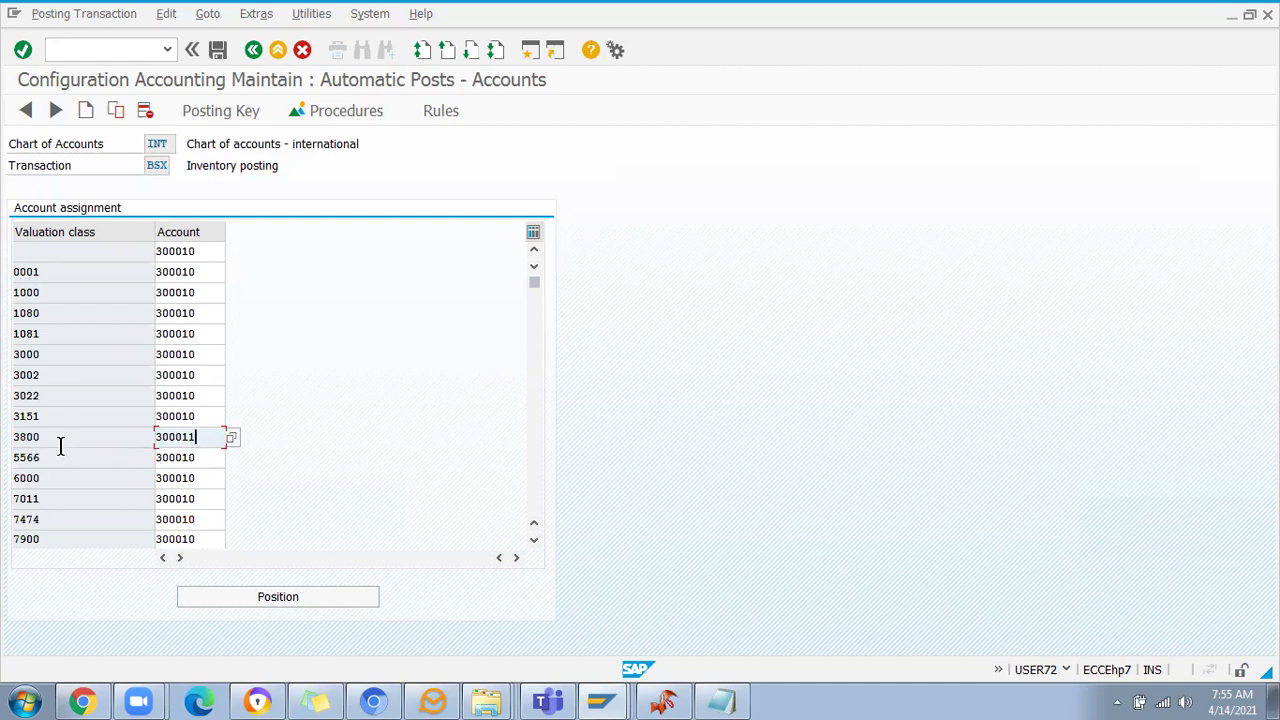
pyautogui.click(60, 445)
pyautogui.click(196, 437)
pyautogui.click(218, 49)
pyautogui.click(188, 318)
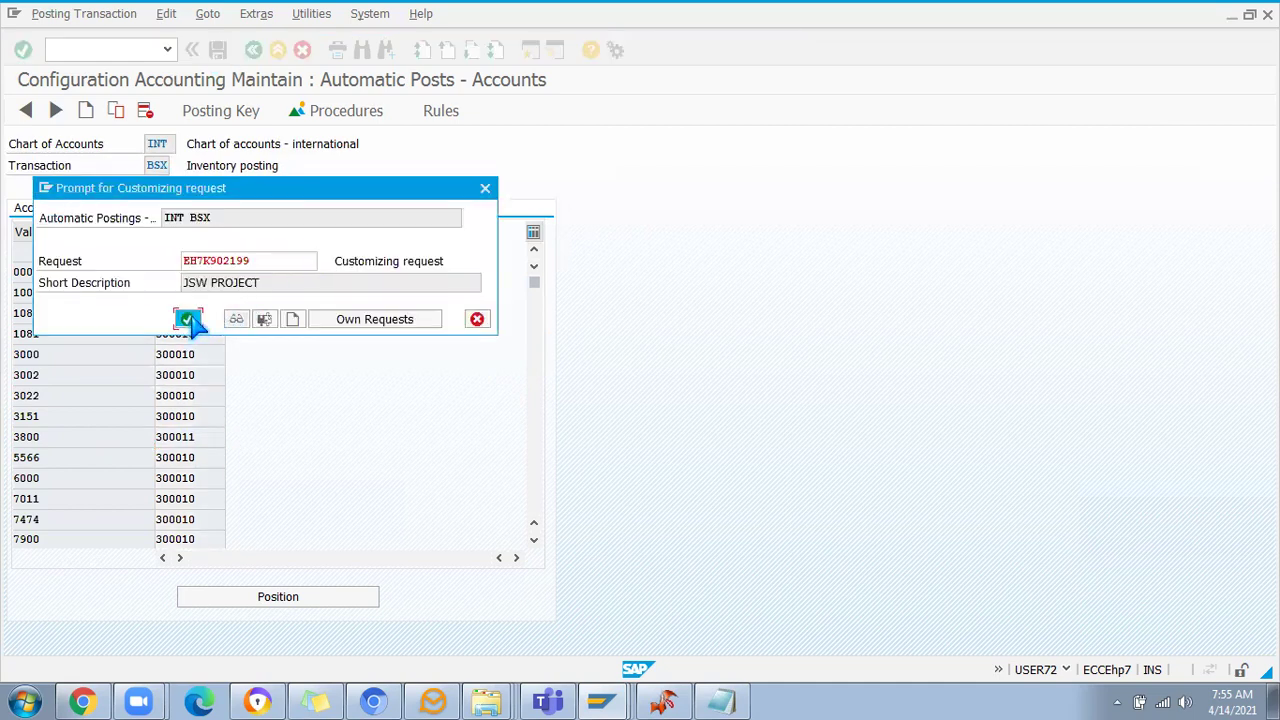
# Leave the BSX account assignment and open the goods receipt transaction MIGO
pyautogui.hotkey('alt', 'Tab')
pyautogui.hotkey('alt', 'Tab')
pyautogui.click(71, 52)
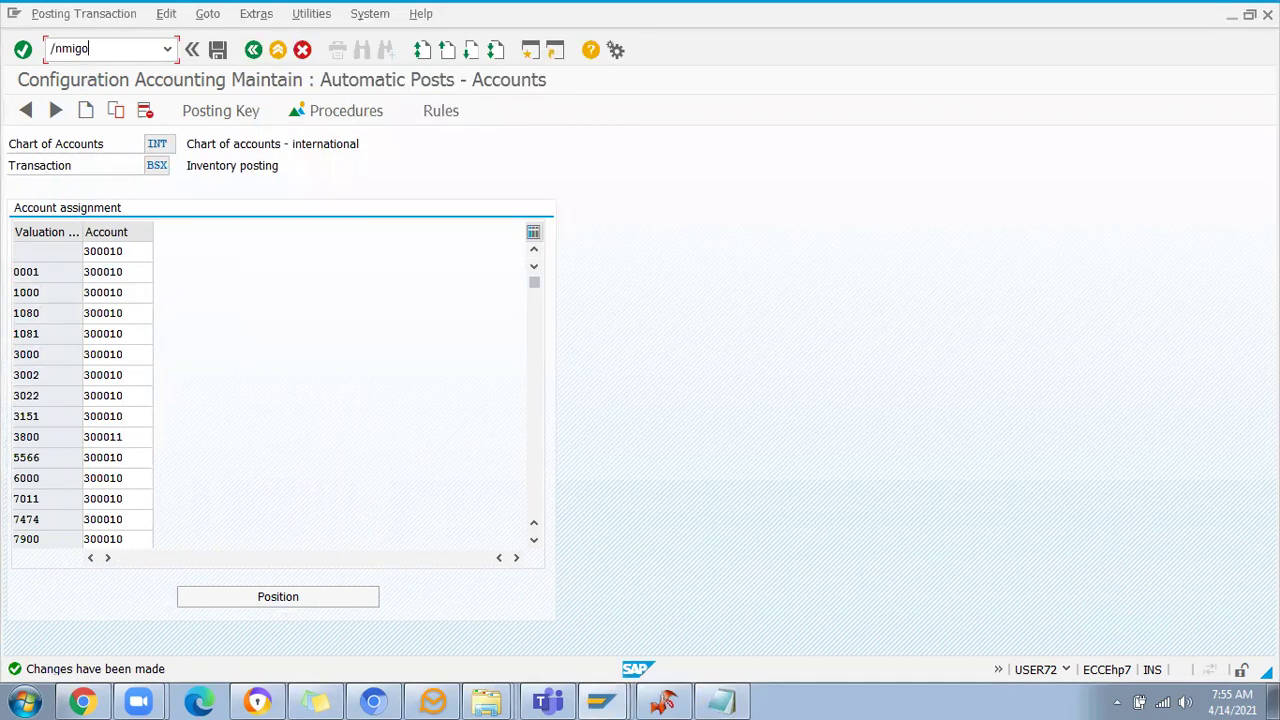
pyautogui.press('Return')
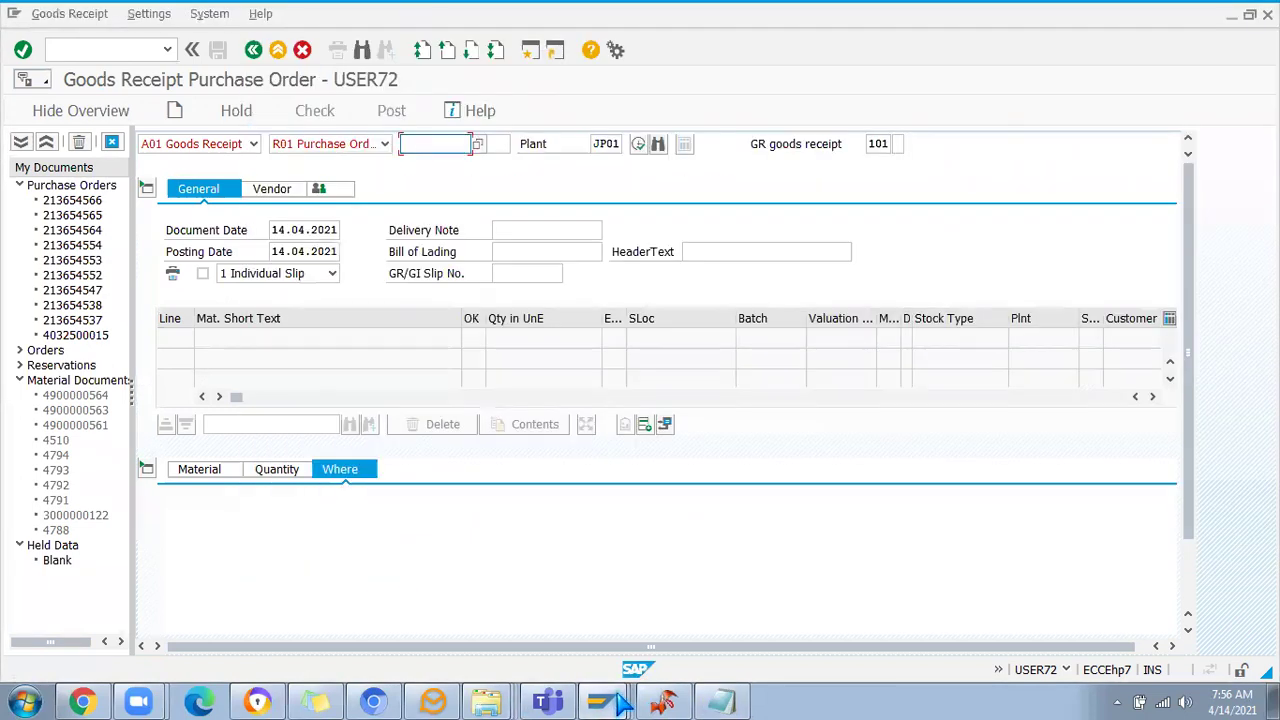
# Switch to the other SAP session, open OBYC and display the GR/IR clearing (WRX) accounts for chart of accounts INT
pyautogui.click(620, 703)
pyautogui.click(530, 596)
pyautogui.click(59, 50)
pyautogui.write('/nobyc')
pyautogui.press('Return')
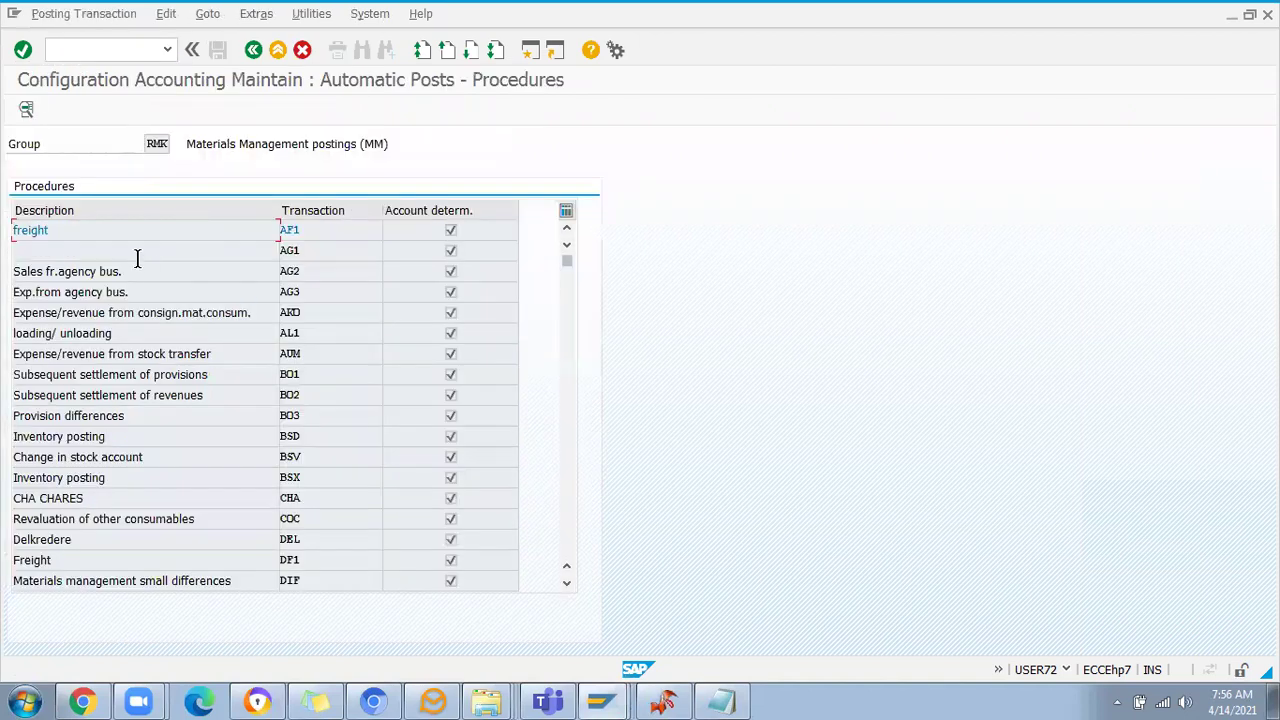
pyautogui.scroll(-16, 440, 430)
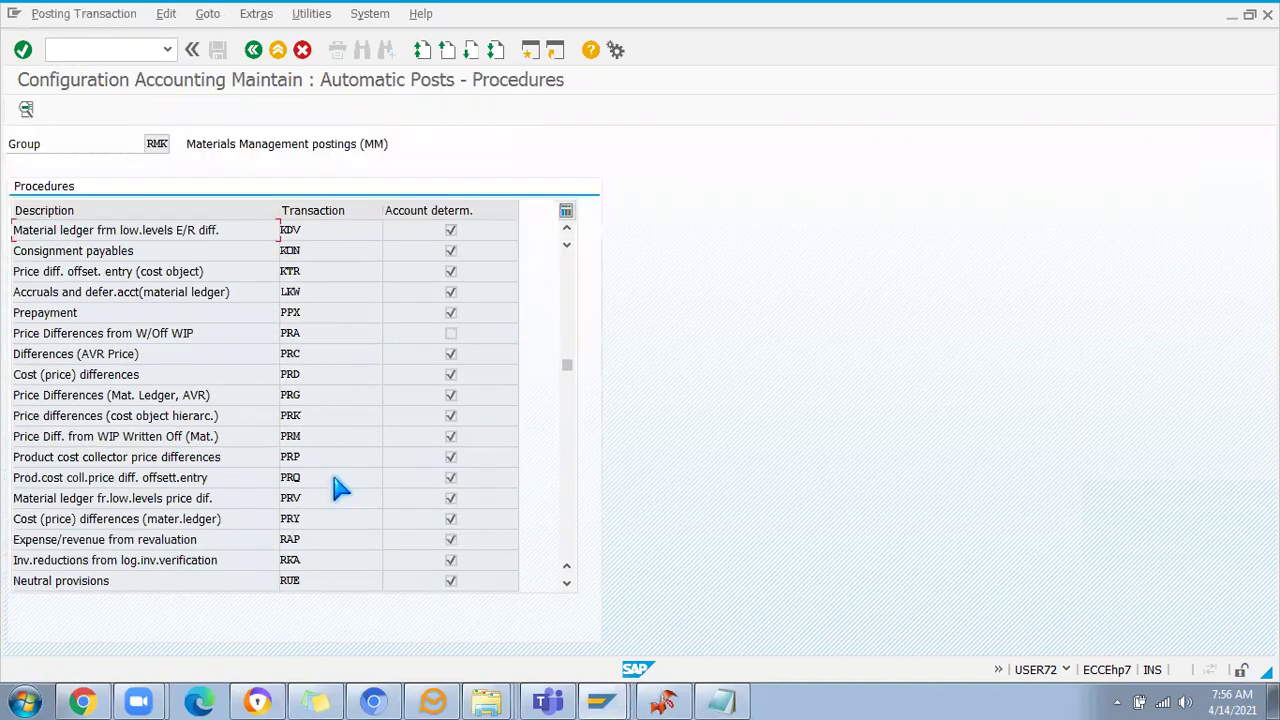
pyautogui.scroll(-4, 338, 486)
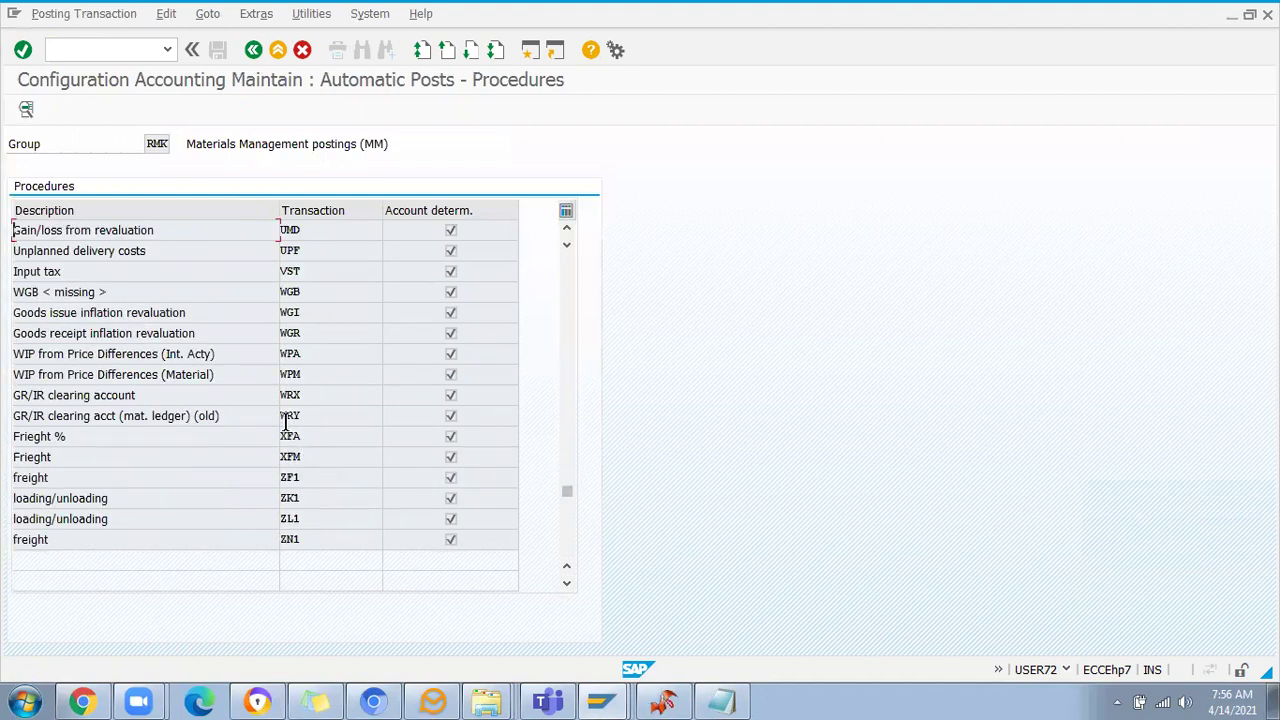
pyautogui.doubleClick(311, 392)
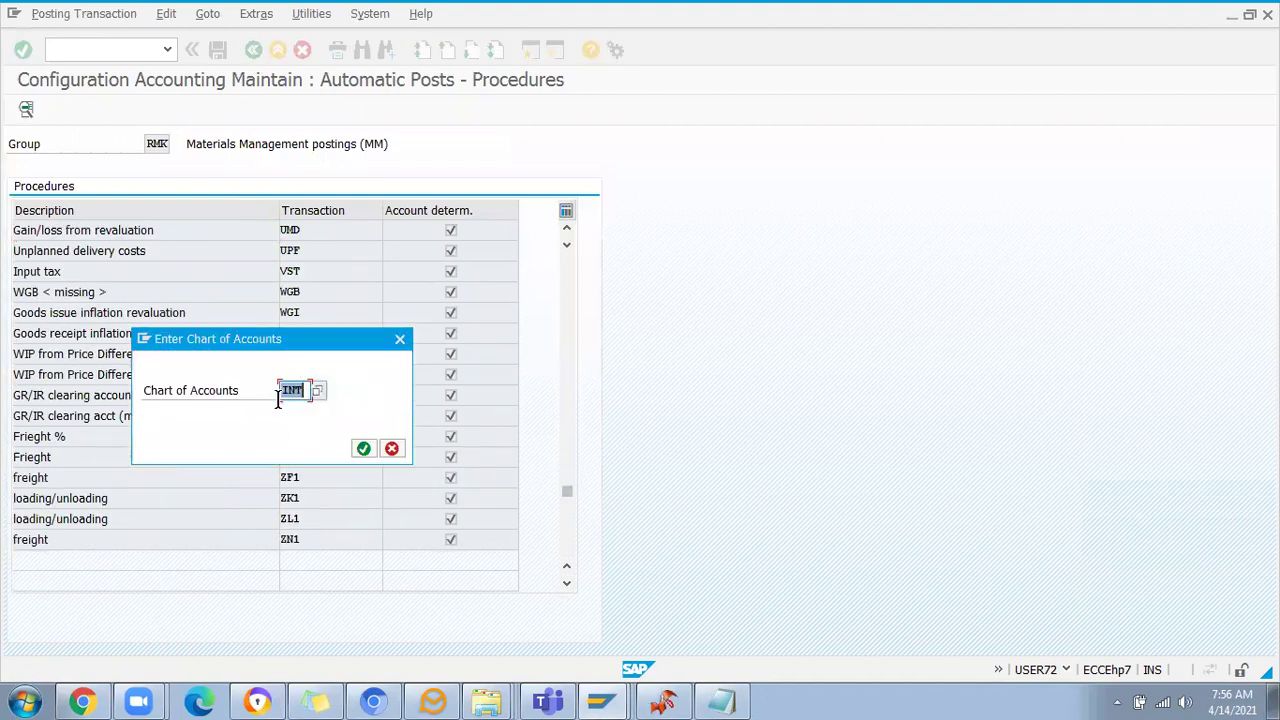
pyautogui.press('Return')
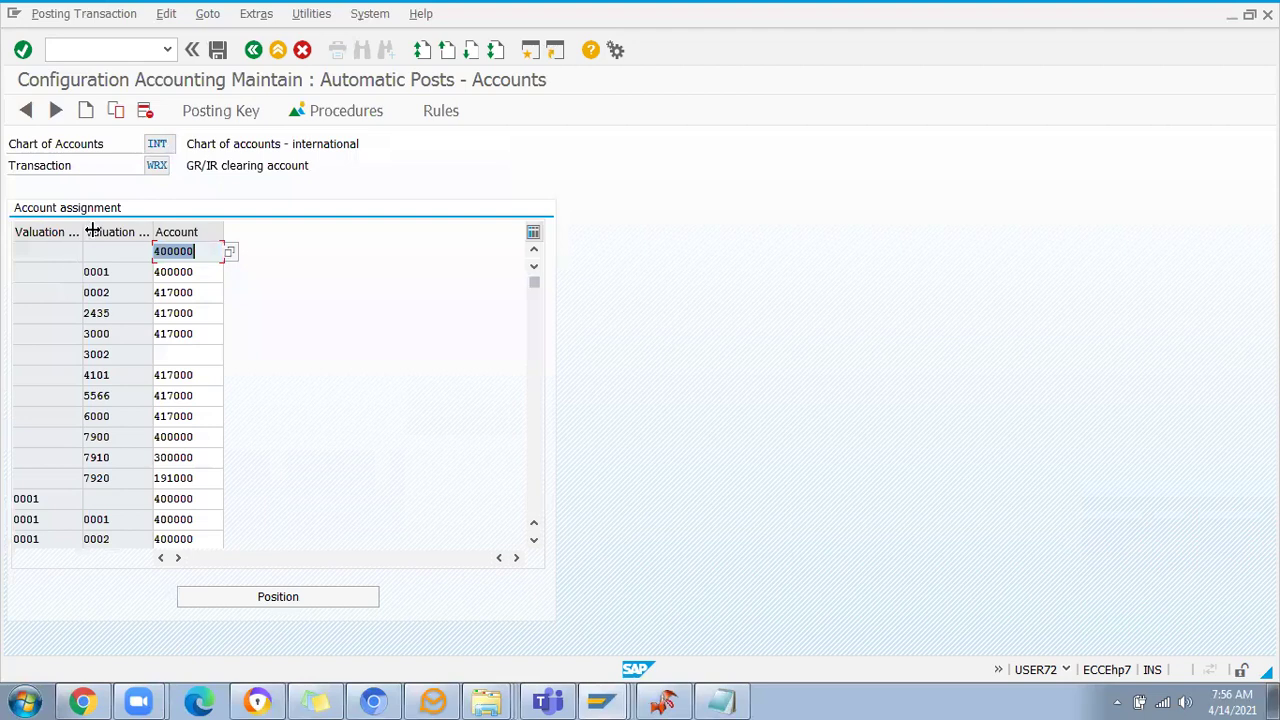
# Widen the valuation modifier, valuation class and account columns of the WRX account assignment
pyautogui.moveTo(220, 226); pyautogui.dragTo(348, 240)
pyautogui.moveTo(82, 236); pyautogui.dragTo(121, 240)
pyautogui.click(165, 252)
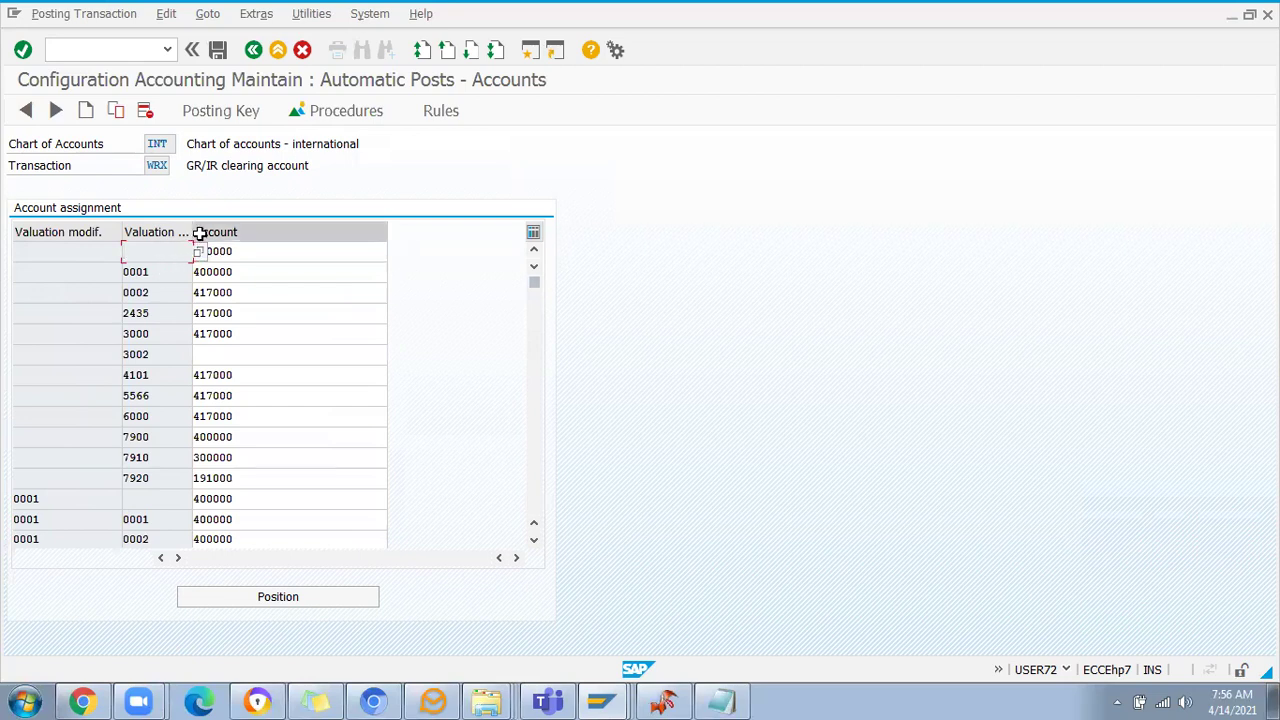
pyautogui.moveTo(190, 231); pyautogui.dragTo(246, 231)
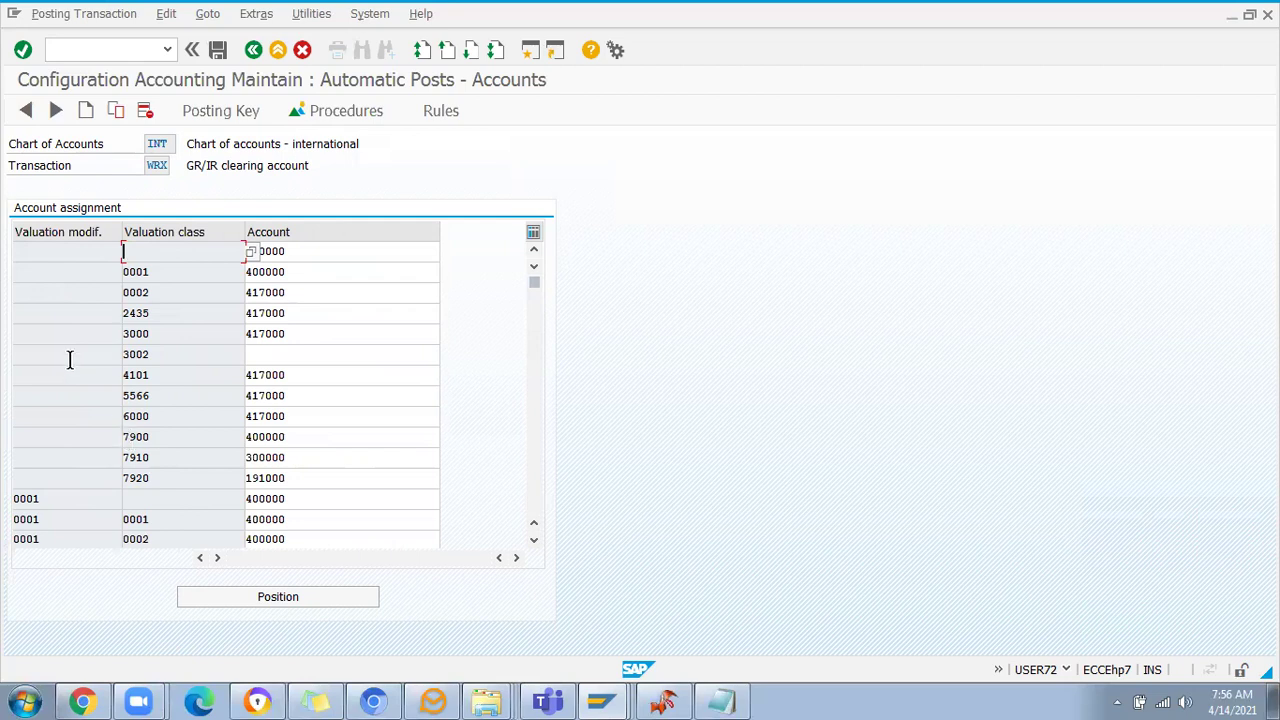
# Examine how the WRX entries combine valuation modifier and valuation class to determine the account, with and without modifier 0001
pyautogui.click(47, 500)
pyautogui.click(150, 271)
pyautogui.click(304, 271)
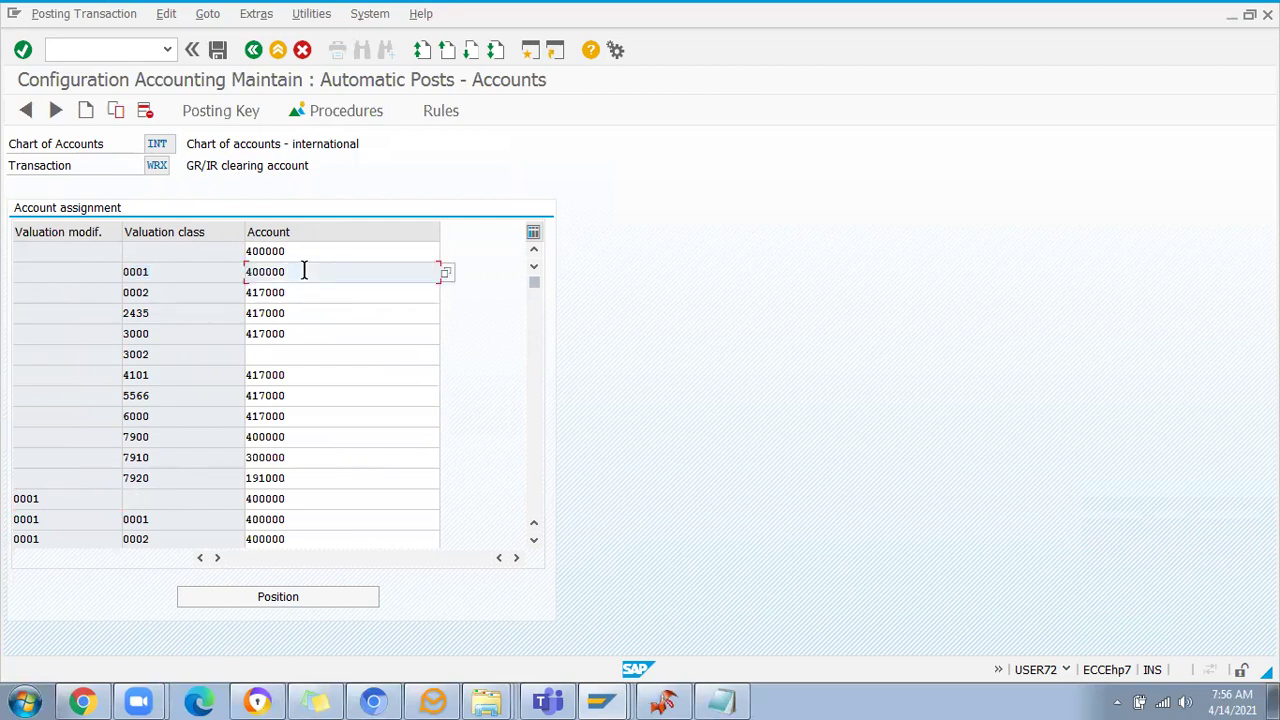
pyautogui.click(62, 535)
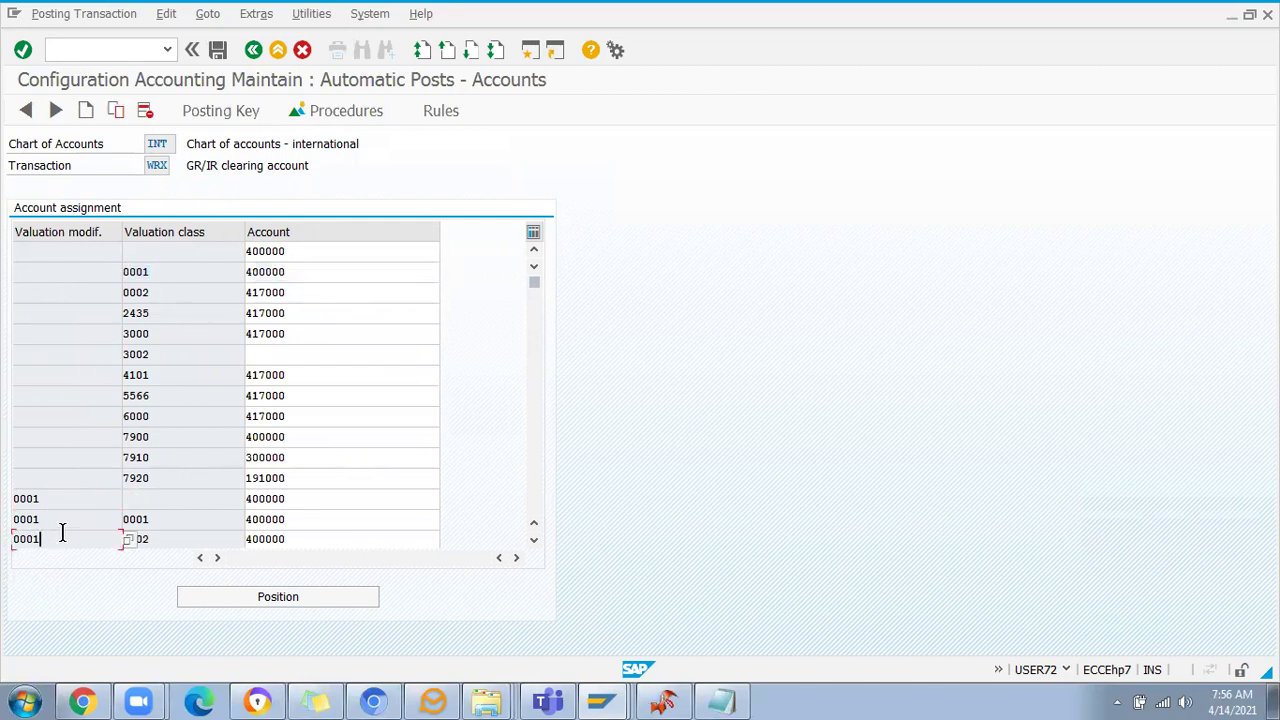
pyautogui.click(533, 540)
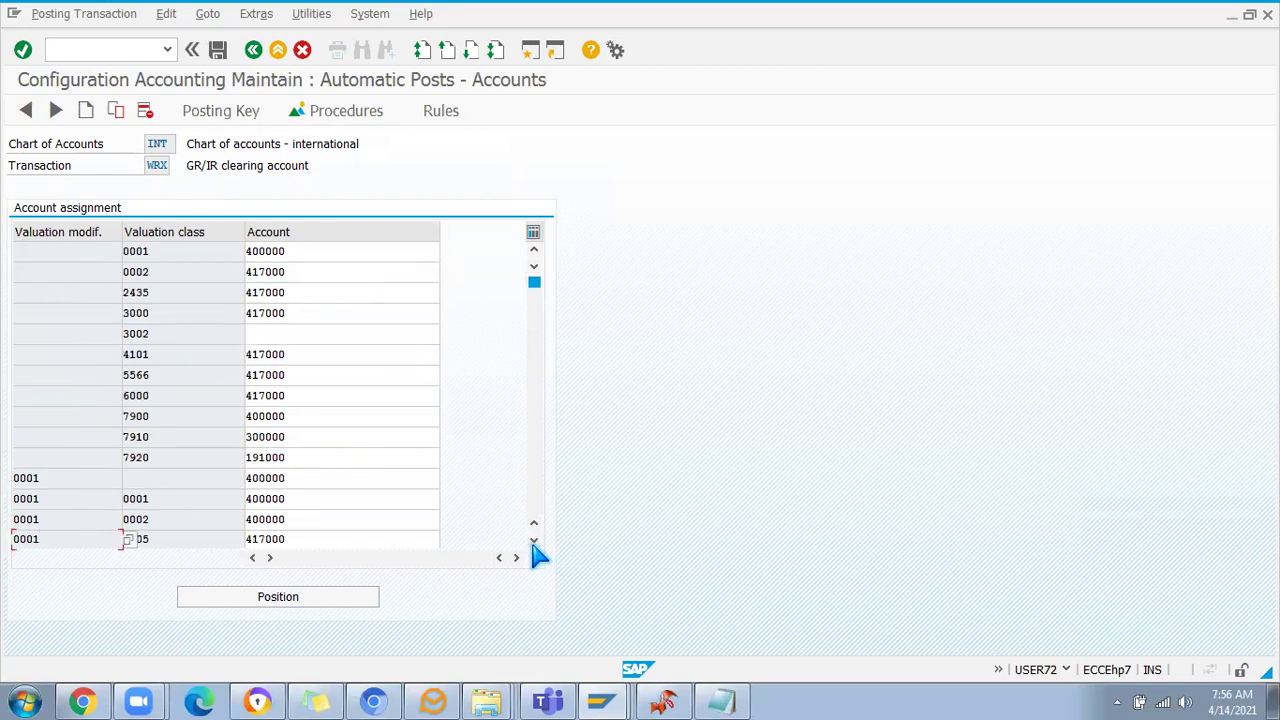
pyautogui.click(533, 540)
pyautogui.click(177, 498)
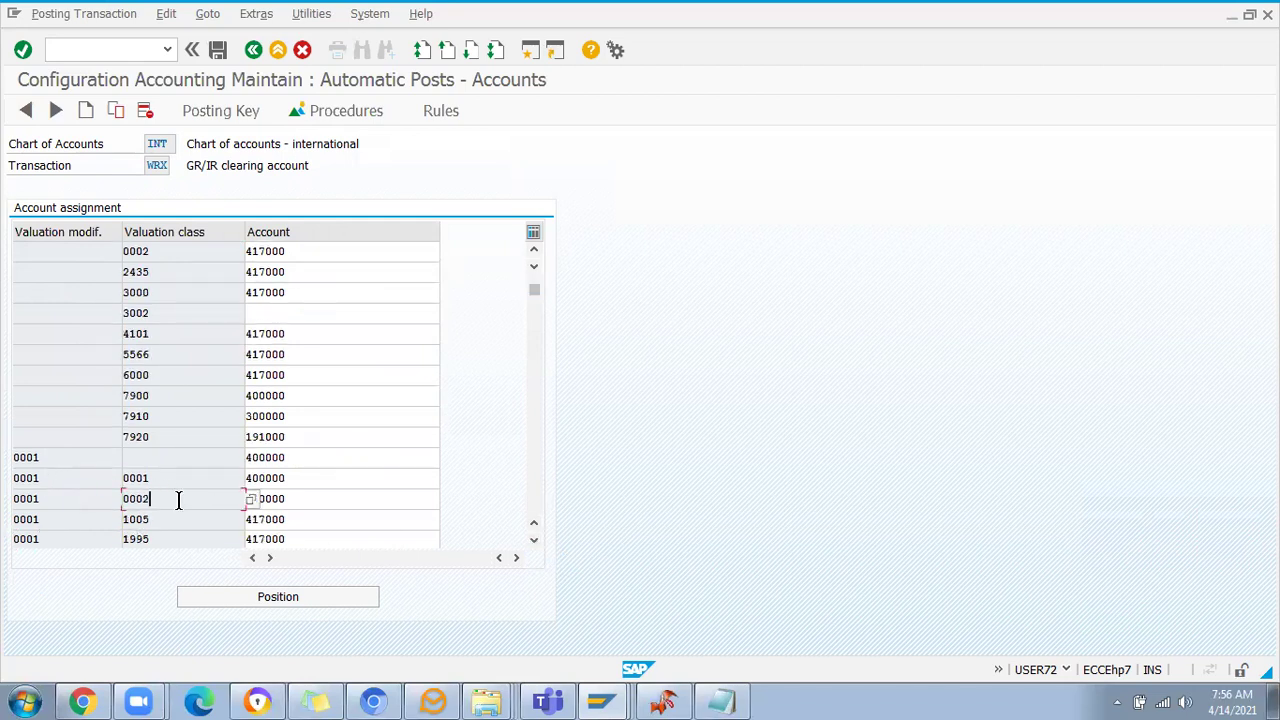
pyautogui.click(306, 519)
pyautogui.click(30, 519)
pyautogui.click(189, 526)
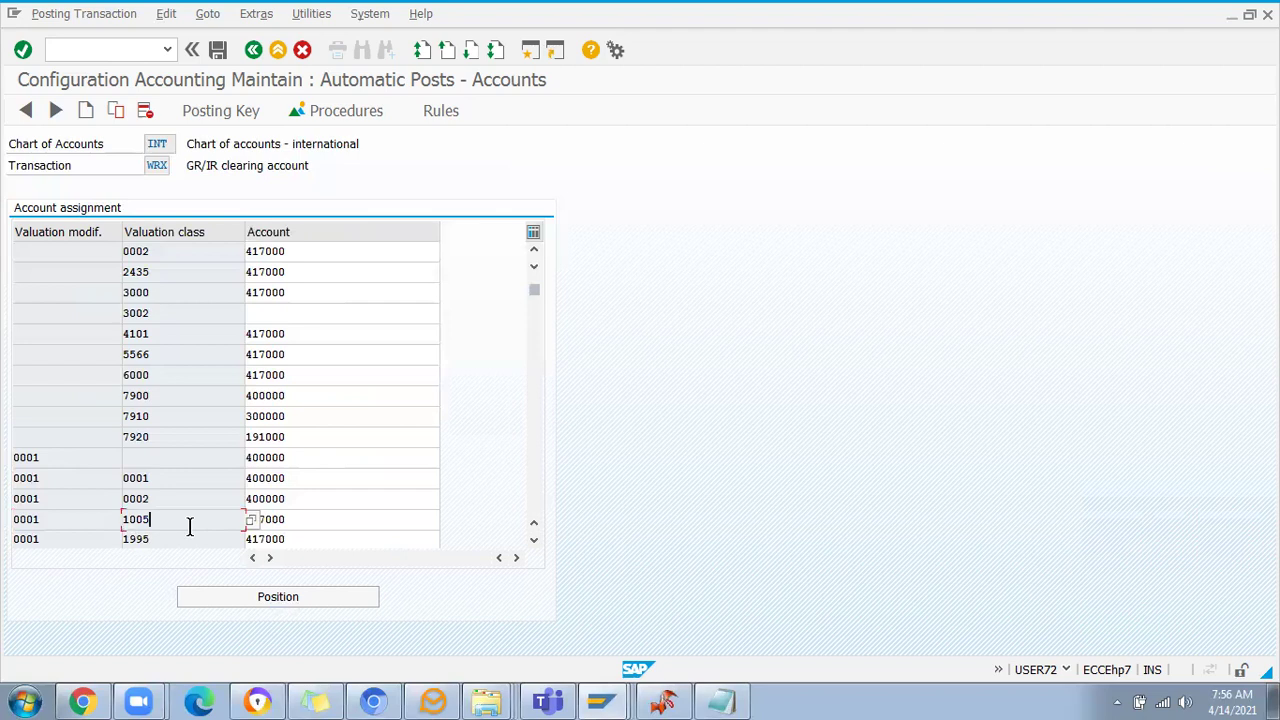
pyautogui.click(307, 525)
# Look up the possible entries for the valuation modifier of the WRX entry with valuation class 1005
pyautogui.click(53, 520)
pyautogui.click(130, 524)
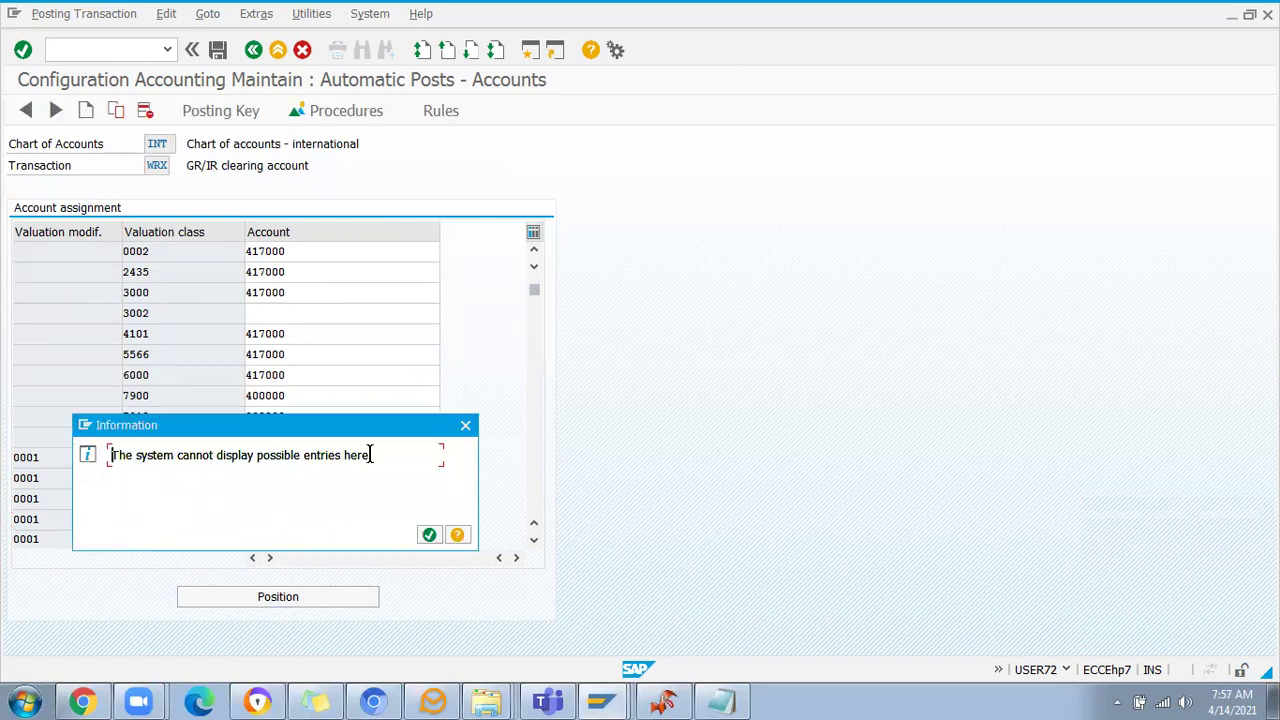
pyautogui.click(465, 425)
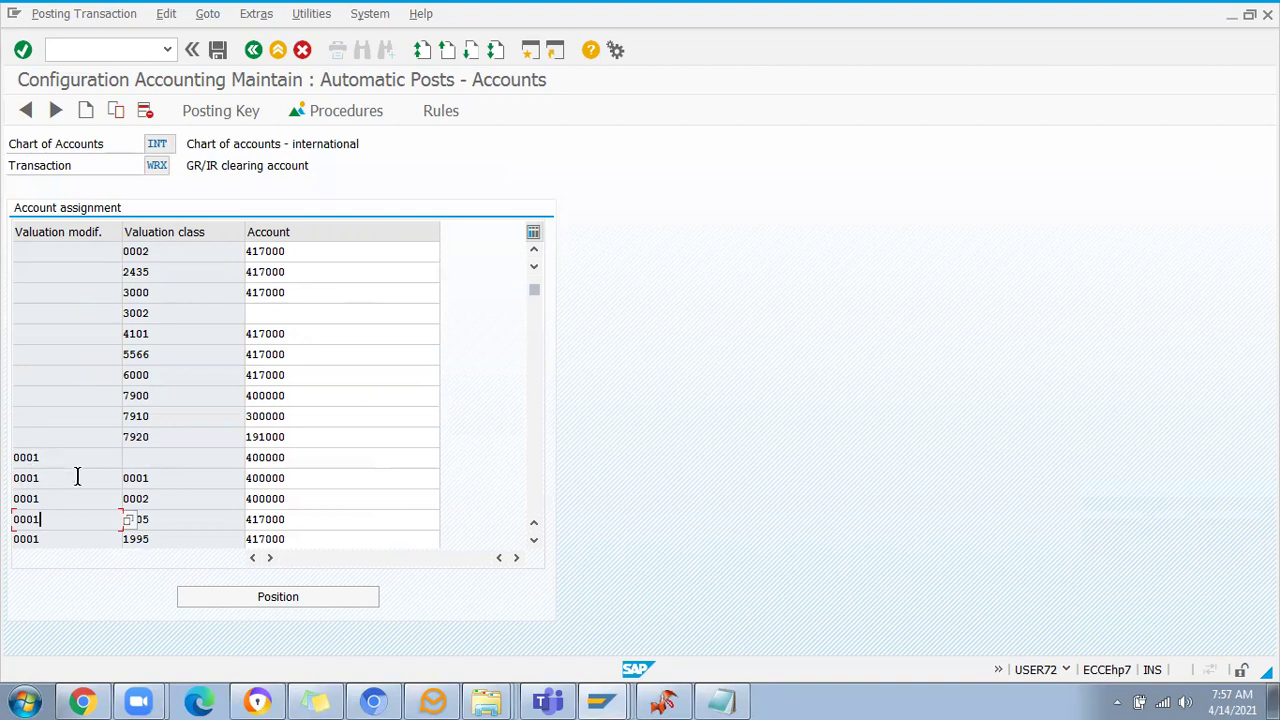
pyautogui.click(129, 521)
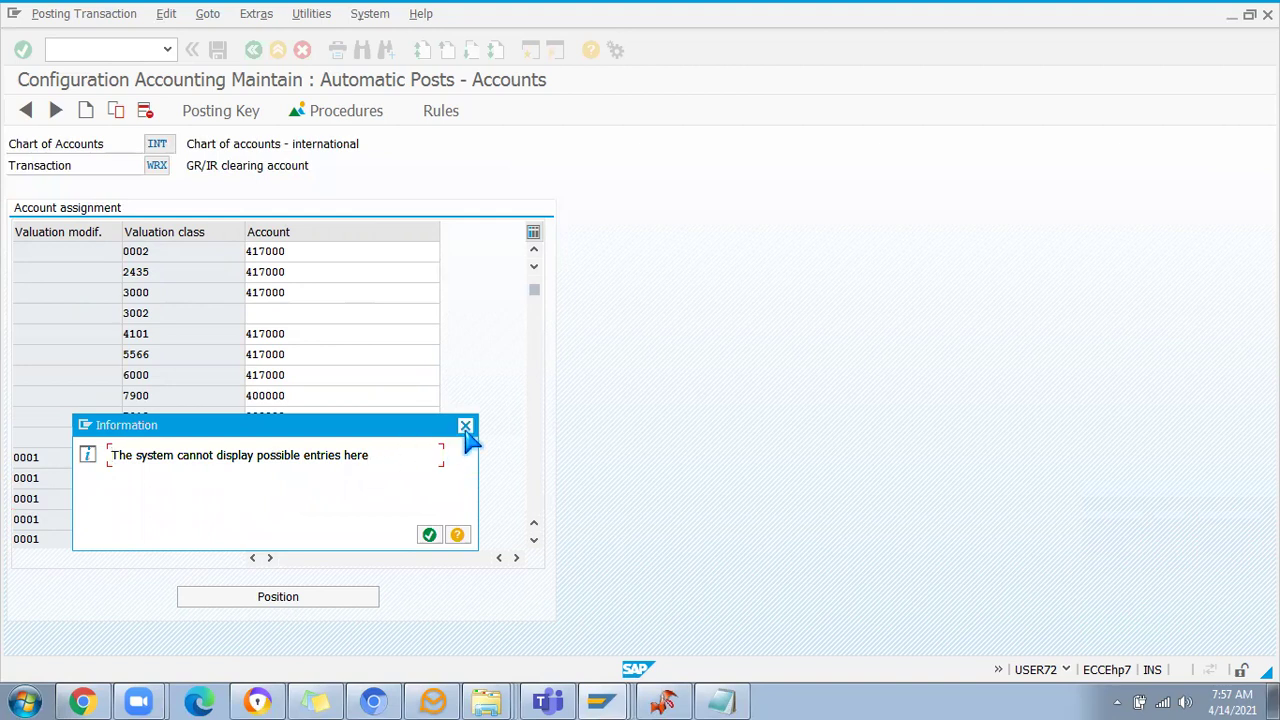
pyautogui.click(465, 426)
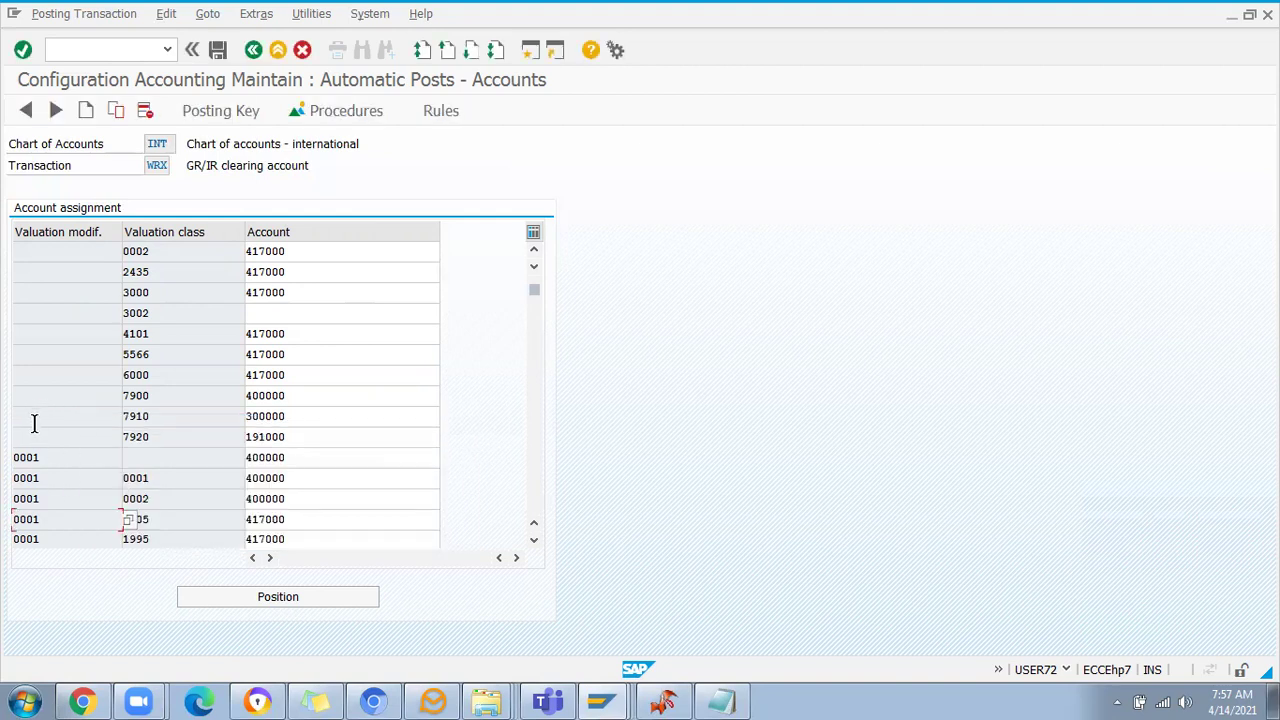
pyautogui.click(116, 110)
pyautogui.click(40, 498)
pyautogui.click(253, 50)
# Load the Metal rod purchase order into the goods receipt by its purchase order number
pyautogui.click(450, 143)
pyautogui.click(448, 163)
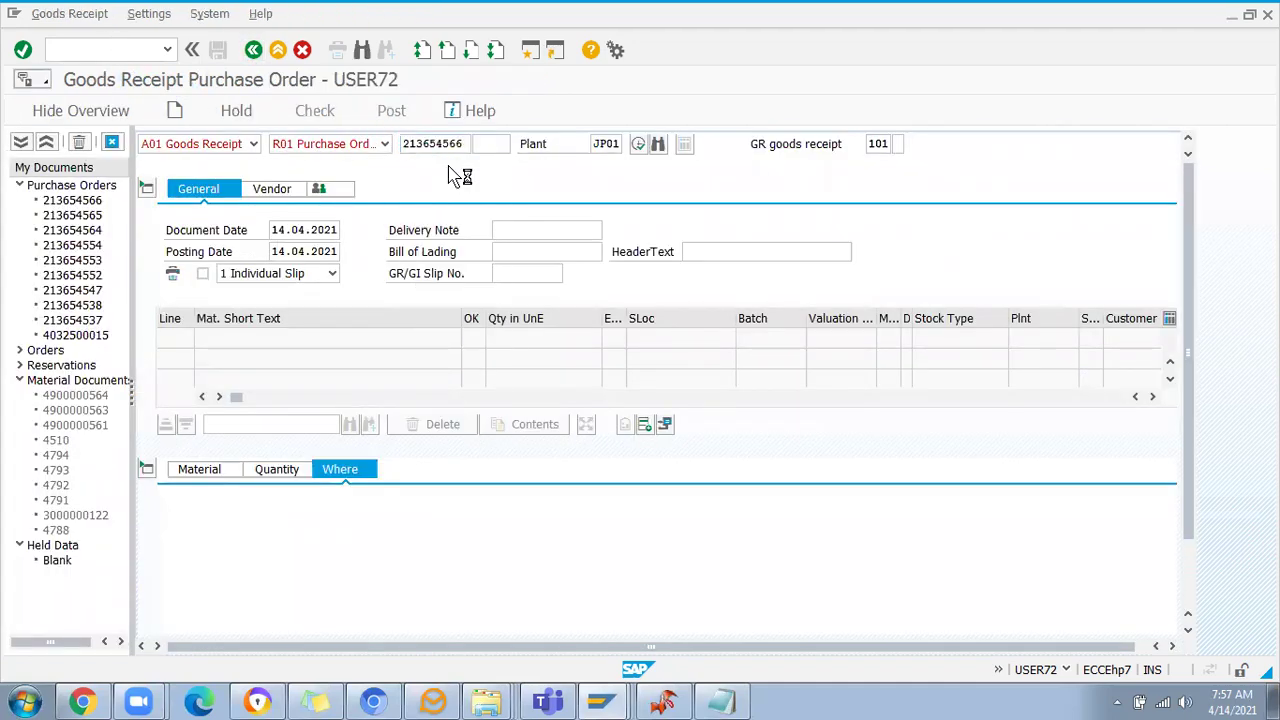
pyautogui.press('Return')
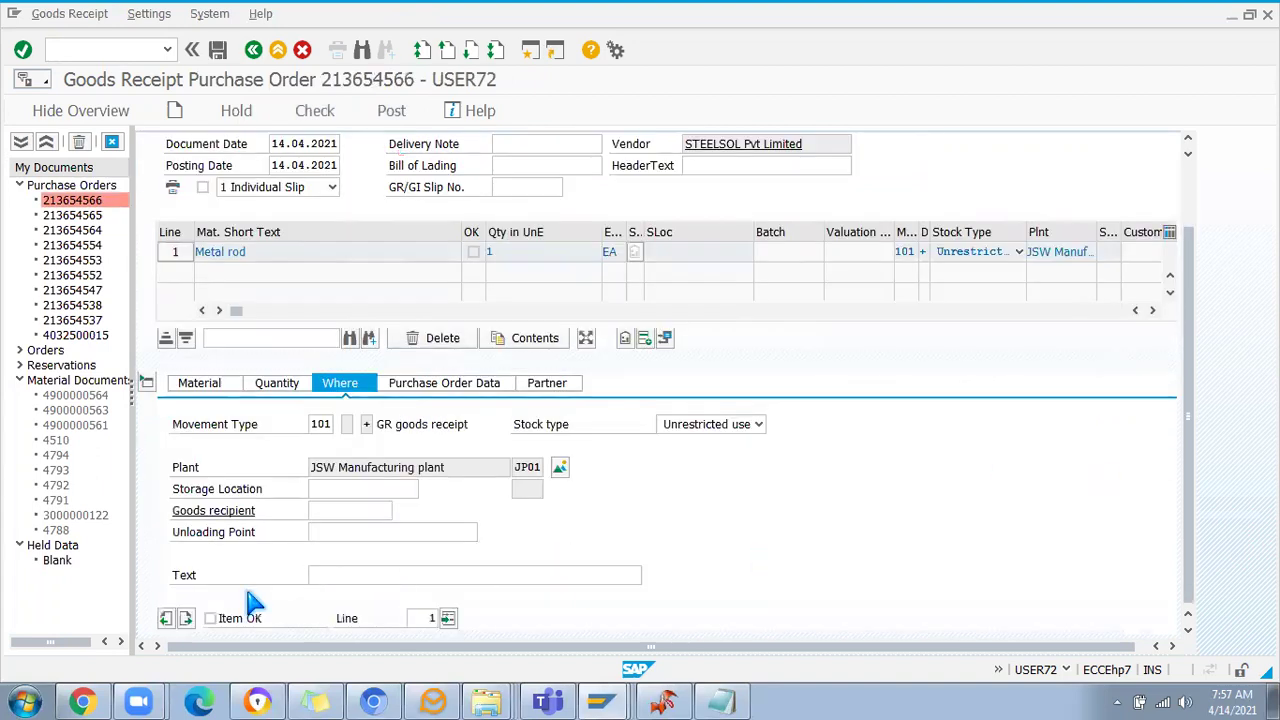
# Check the goods receipt, set the Metal rod item's storage location to JS01 and check it again
pyautogui.click(315, 110)
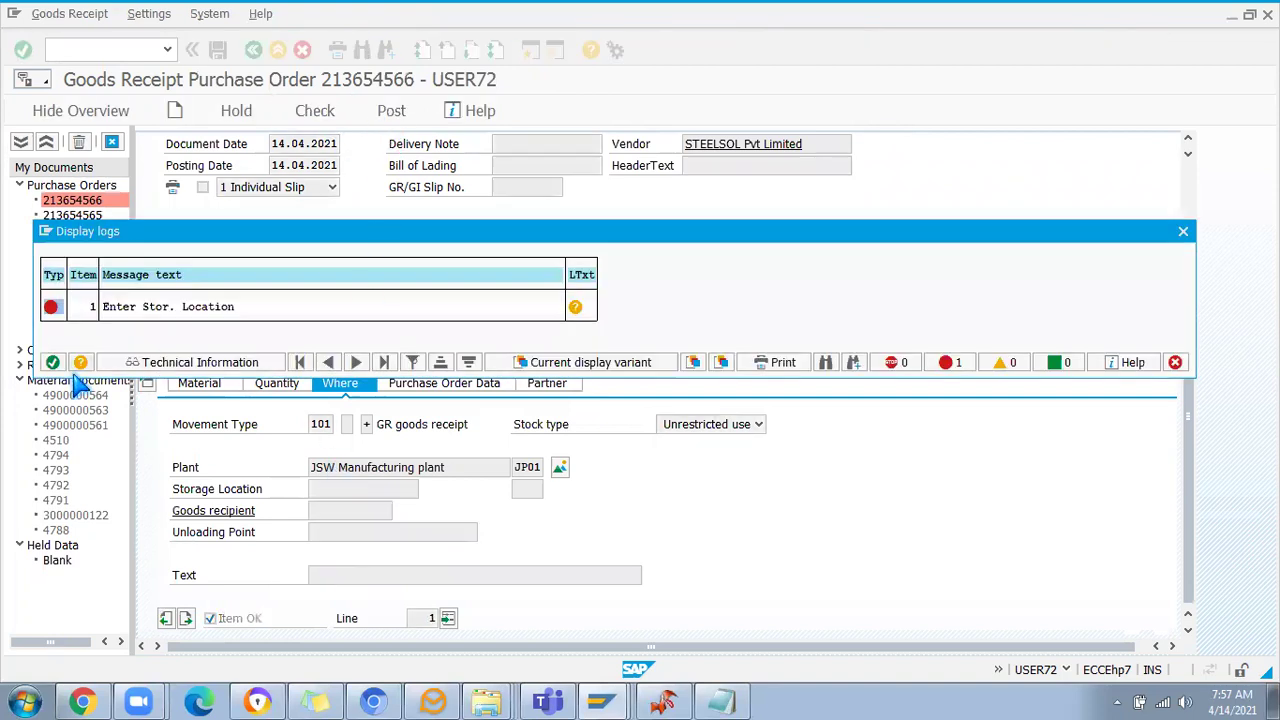
pyautogui.click(365, 490)
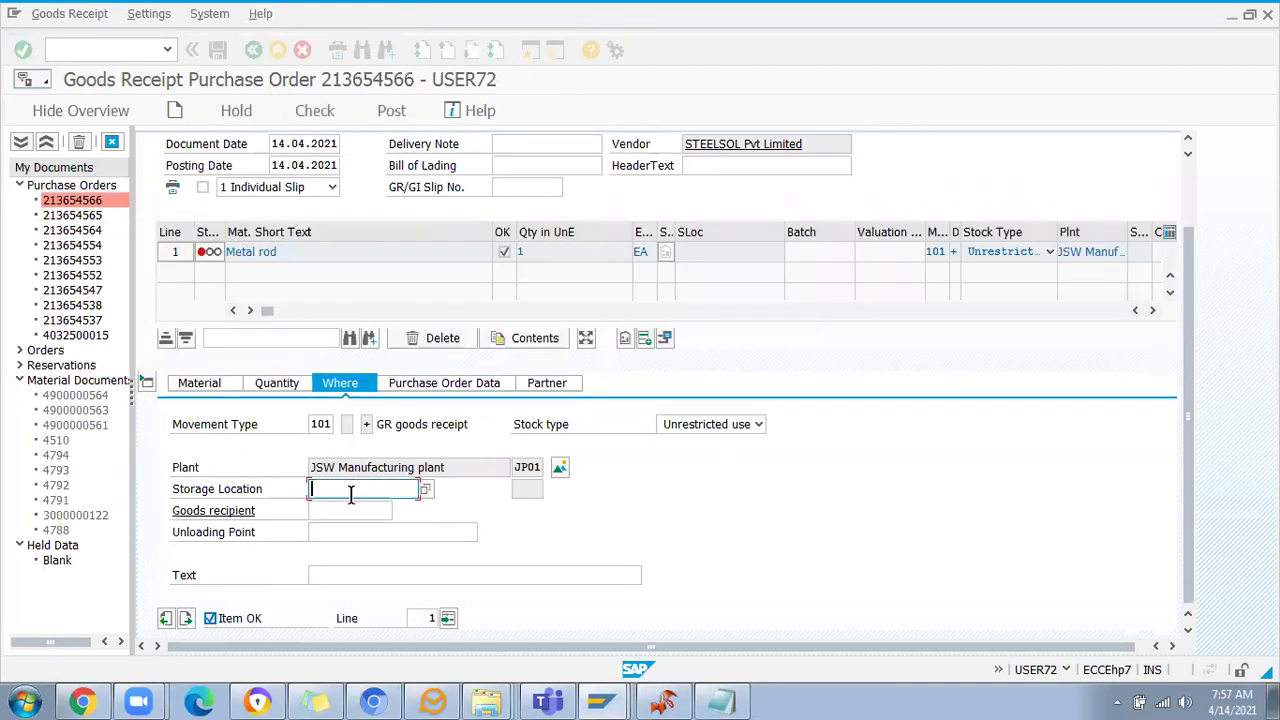
pyautogui.write('JS01')
pyautogui.click(315, 110)
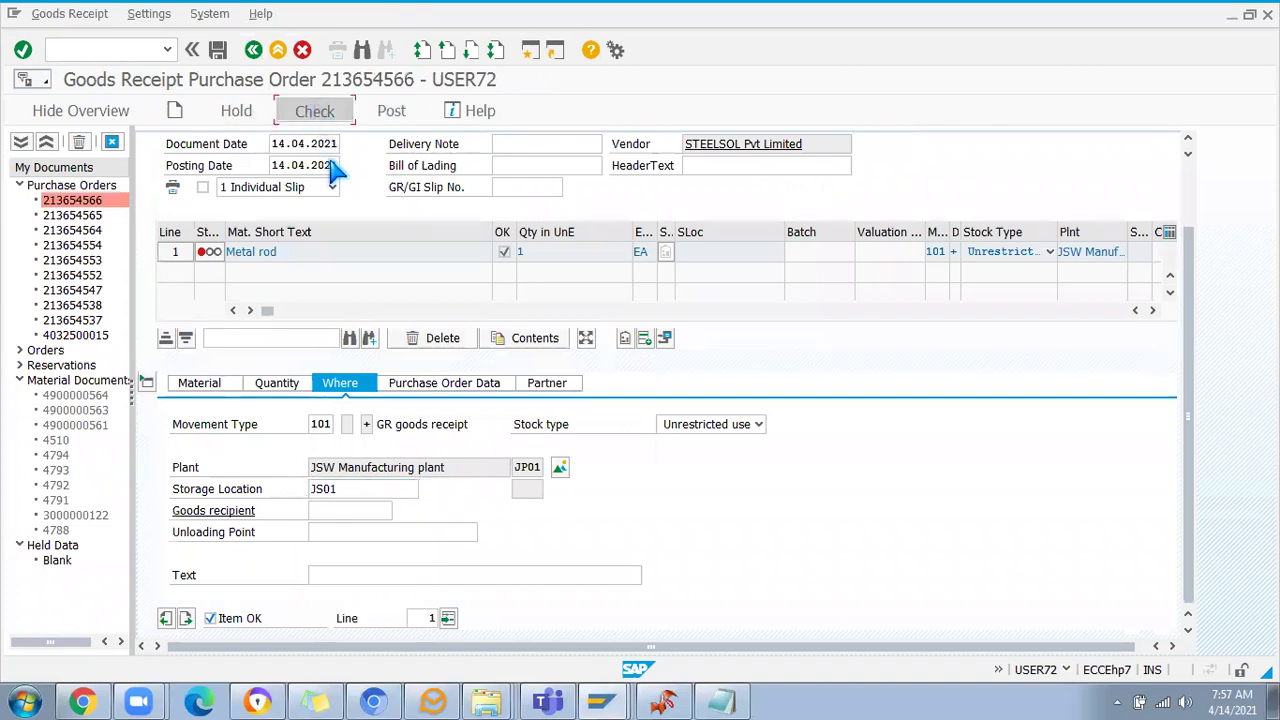
# Try to post the Metal rod goods receipt, and return to the automatic postings account configuration
pyautogui.click(392, 115)
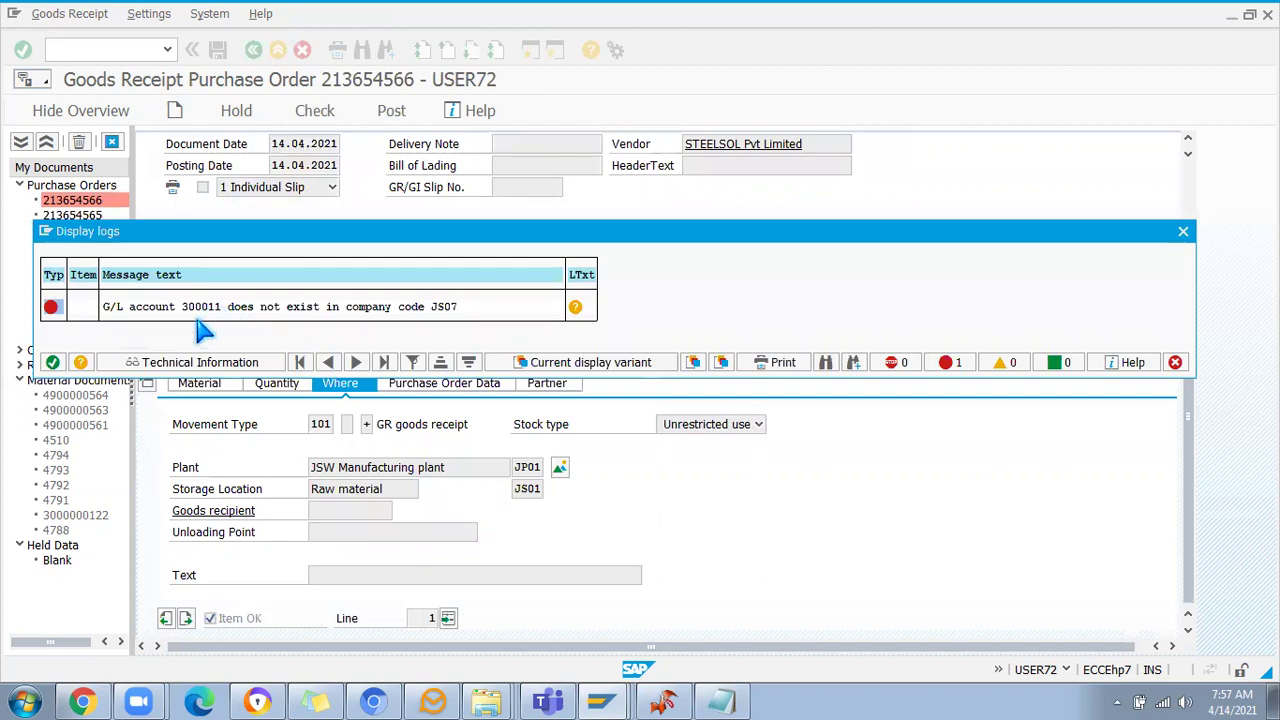
pyautogui.click(50, 364)
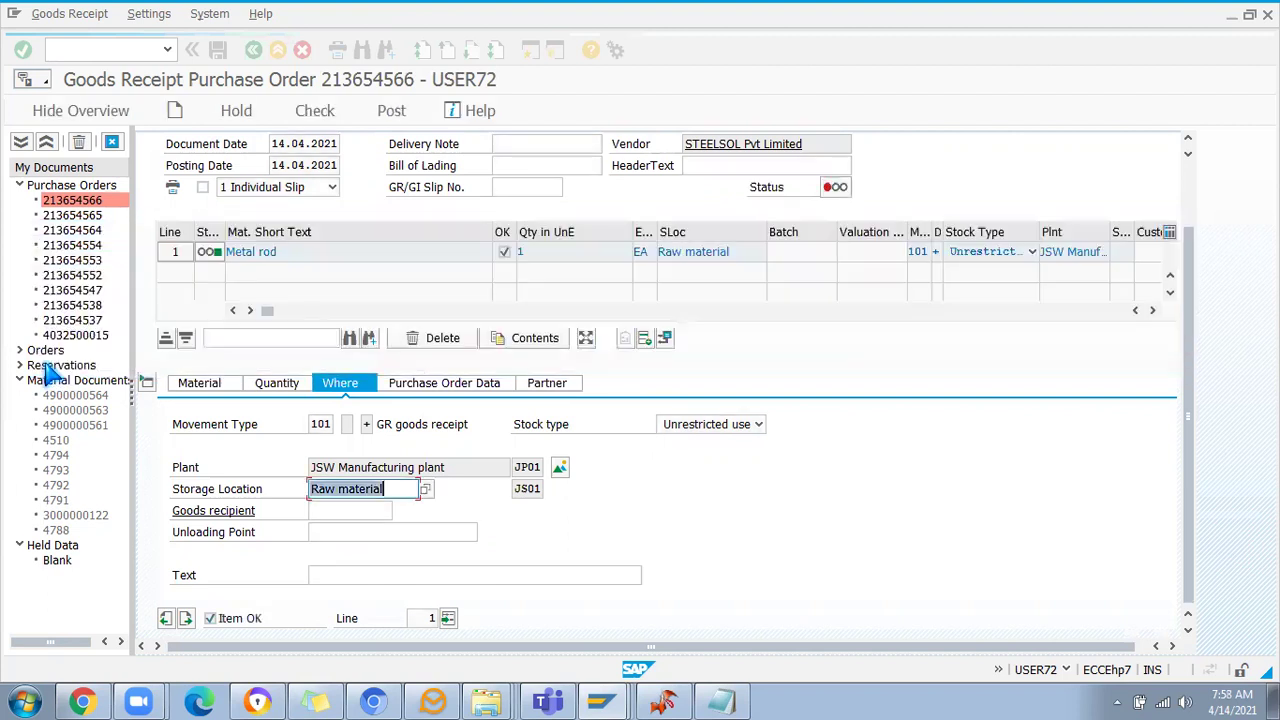
pyautogui.hotkey('alt', 'Tab')
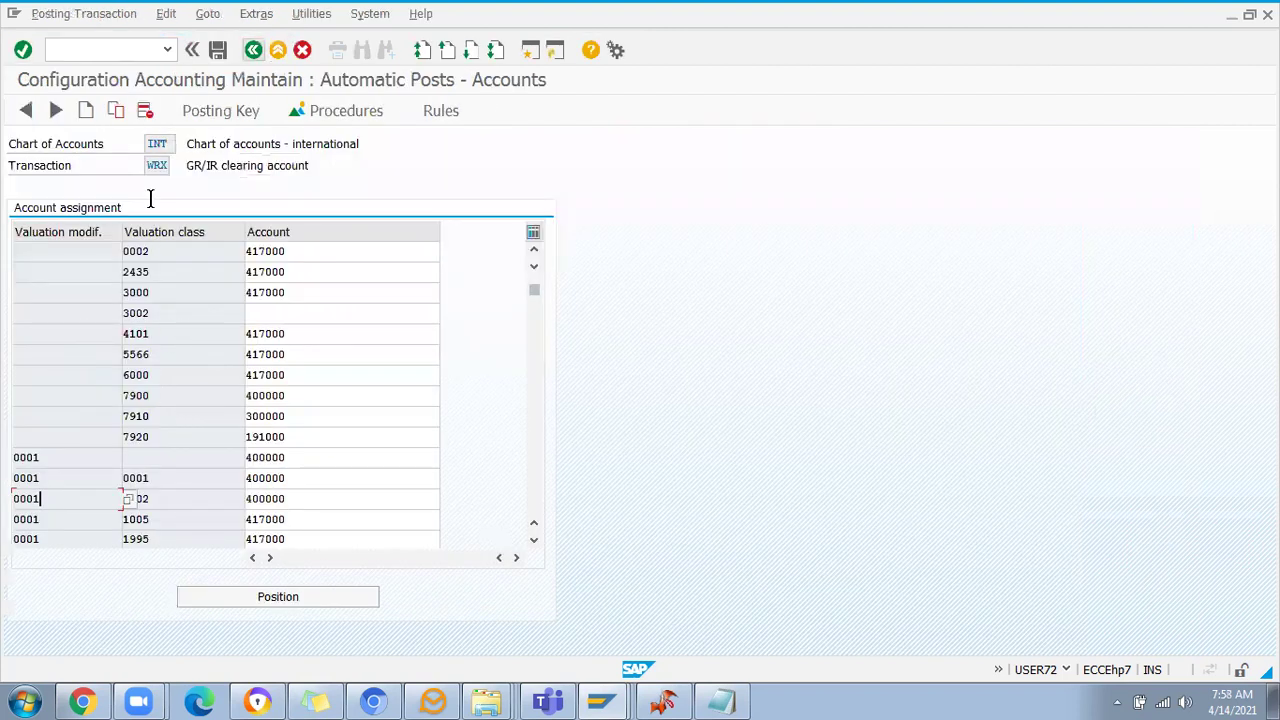
# Open the account assignment of the inventory posting procedure BSX from the Materials Management postings list
pyautogui.click(254, 50)
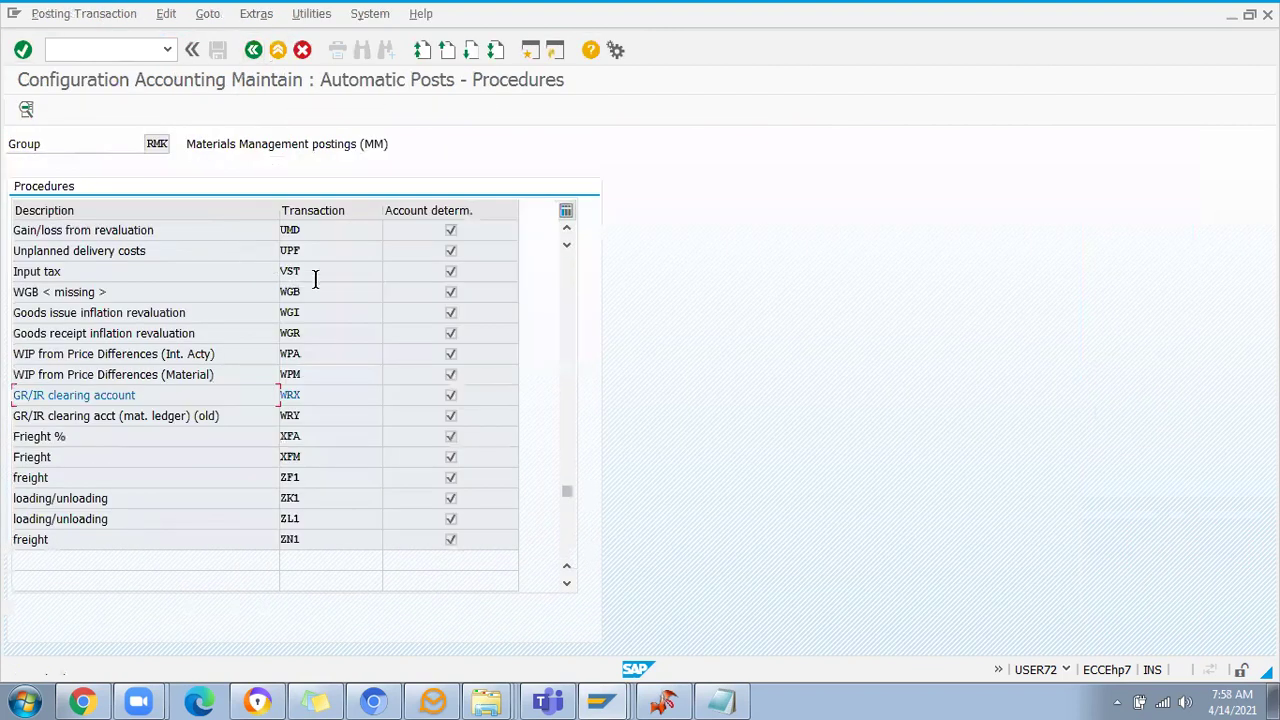
pyautogui.scroll(4, 336, 365)
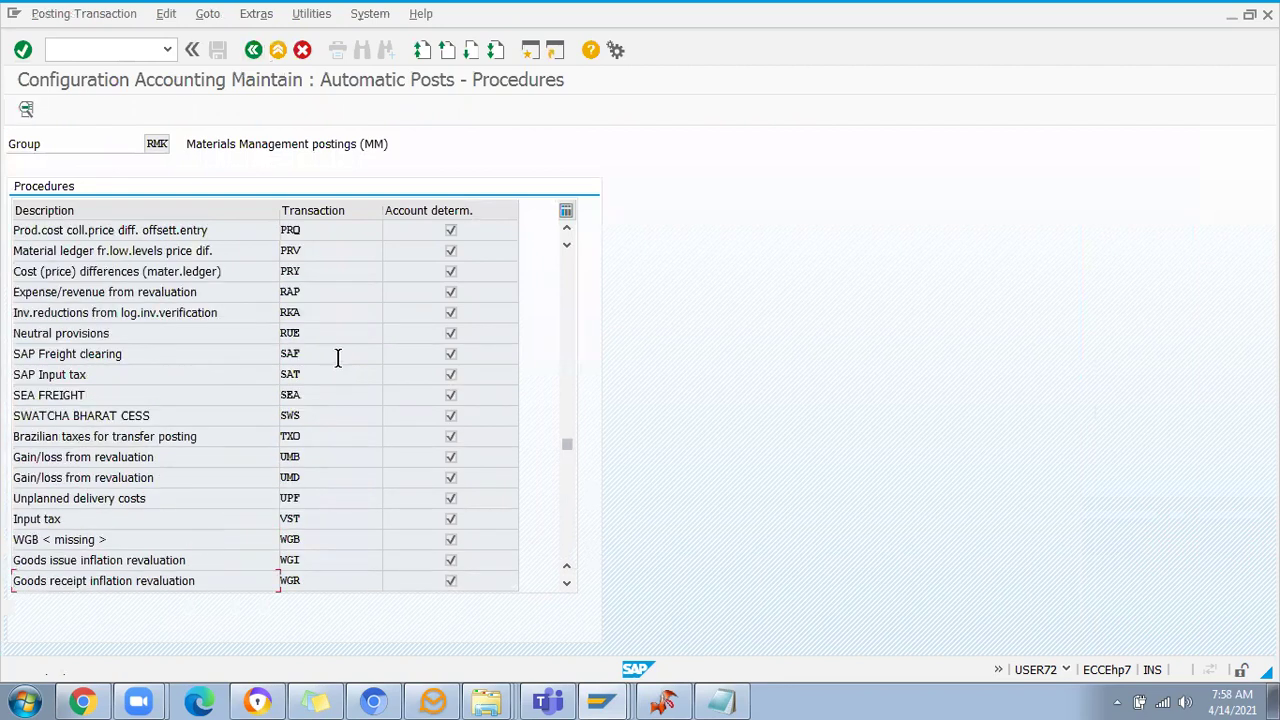
pyautogui.scroll(2, 337, 357)
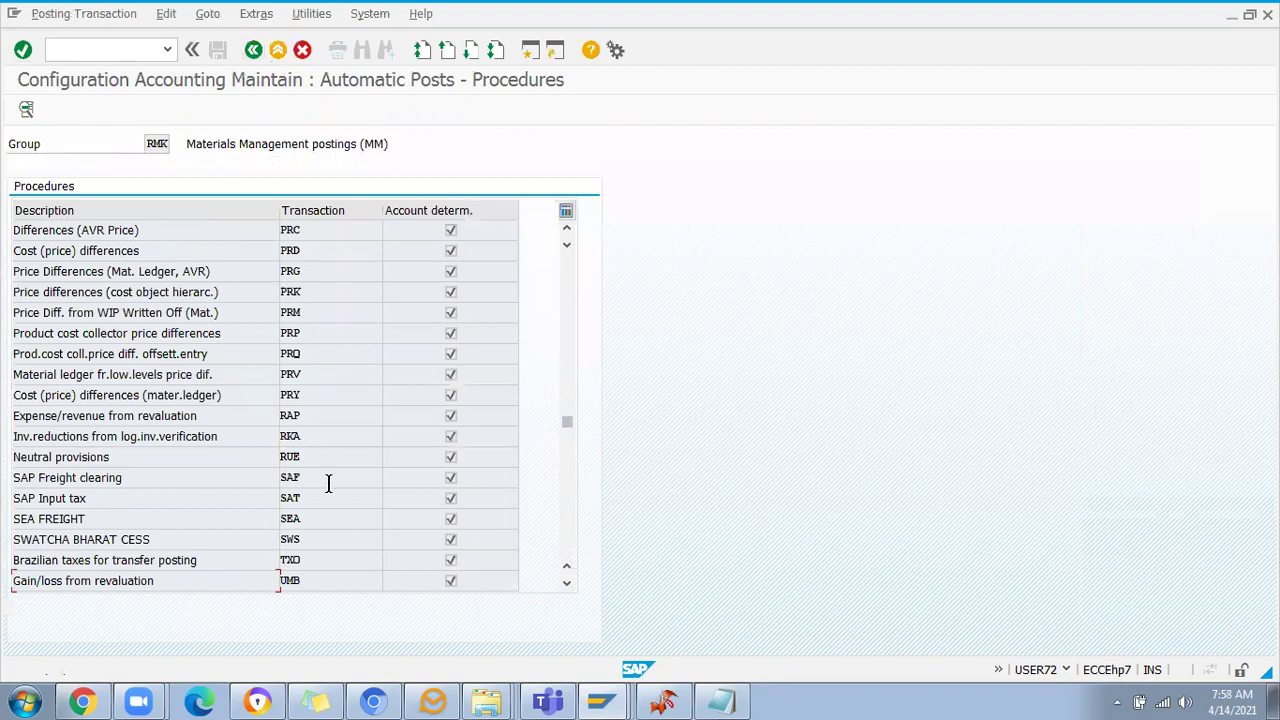
pyautogui.scroll(2, 328, 483)
pyautogui.scroll(5, 342, 364)
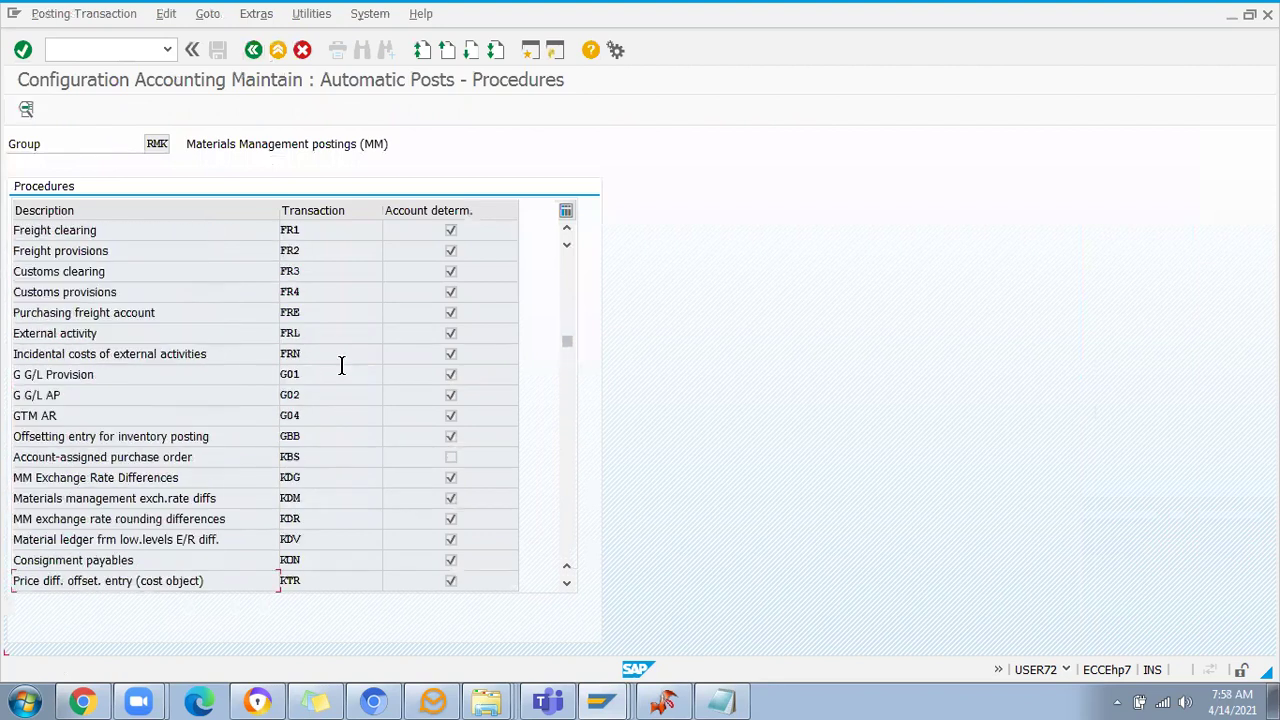
pyautogui.scroll(5, 315, 345)
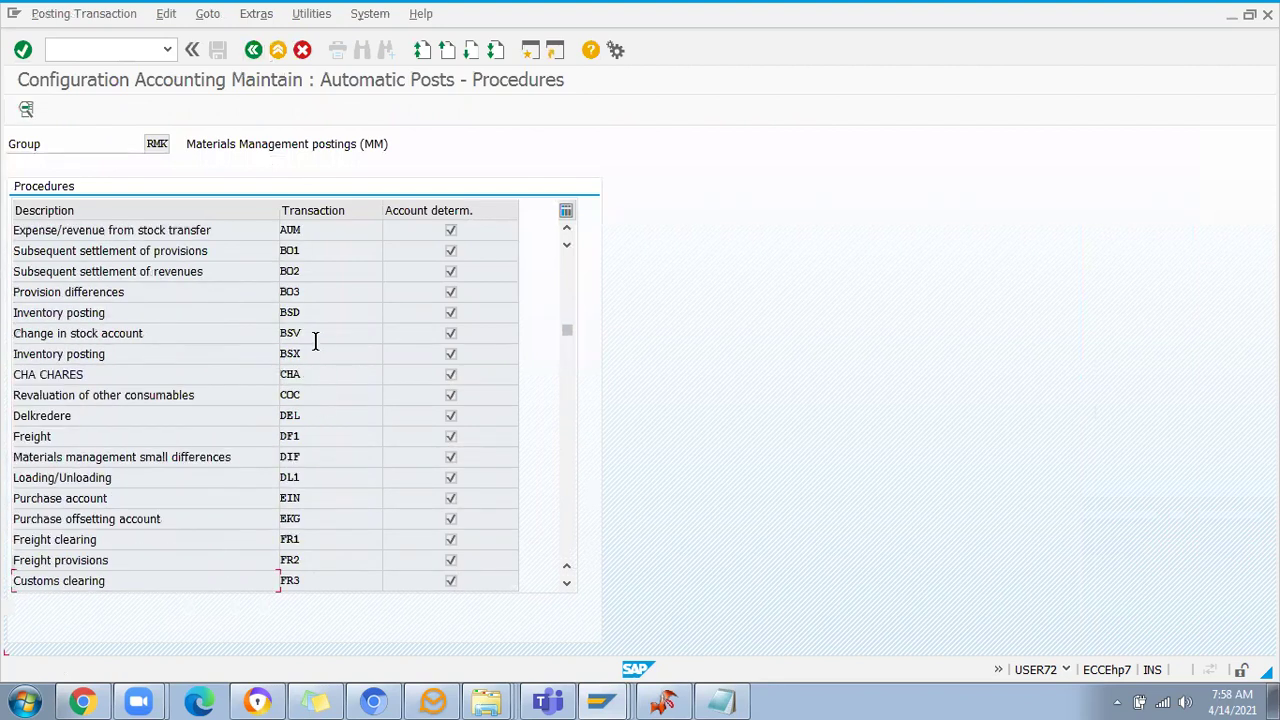
pyautogui.doubleClick(310, 362)
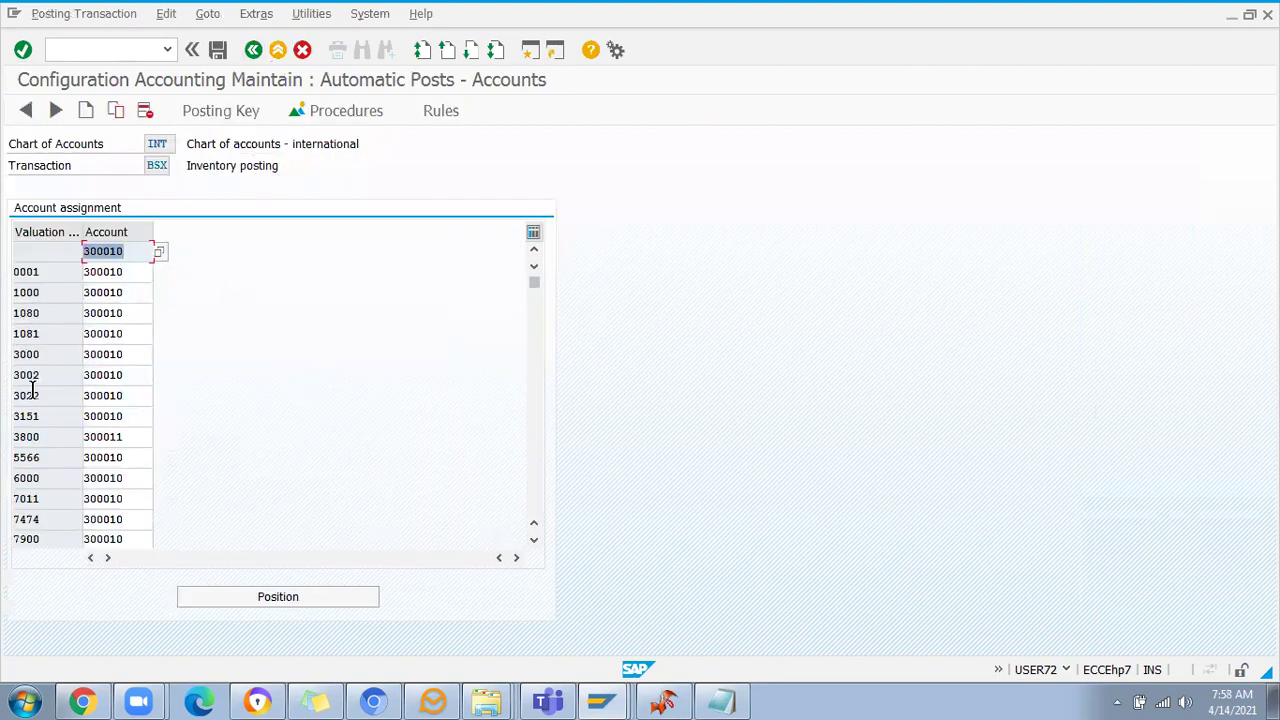
# Set the BSX account for valuation class 3800 to 300010 and save it in the proposed JSW PROJECT customizing request
pyautogui.click(105, 417)
pyautogui.hotkey('ctrl', 'c')
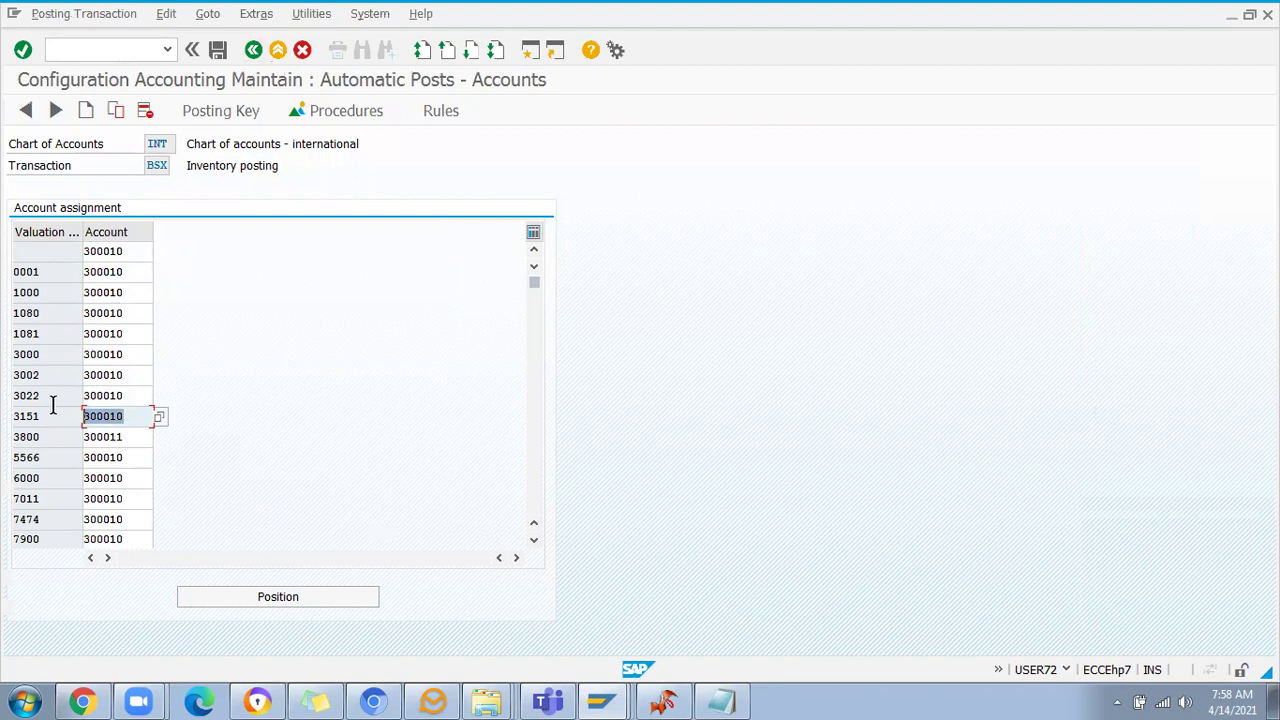
pyautogui.click(128, 436)
pyautogui.hotkey('ctrl', 'v')
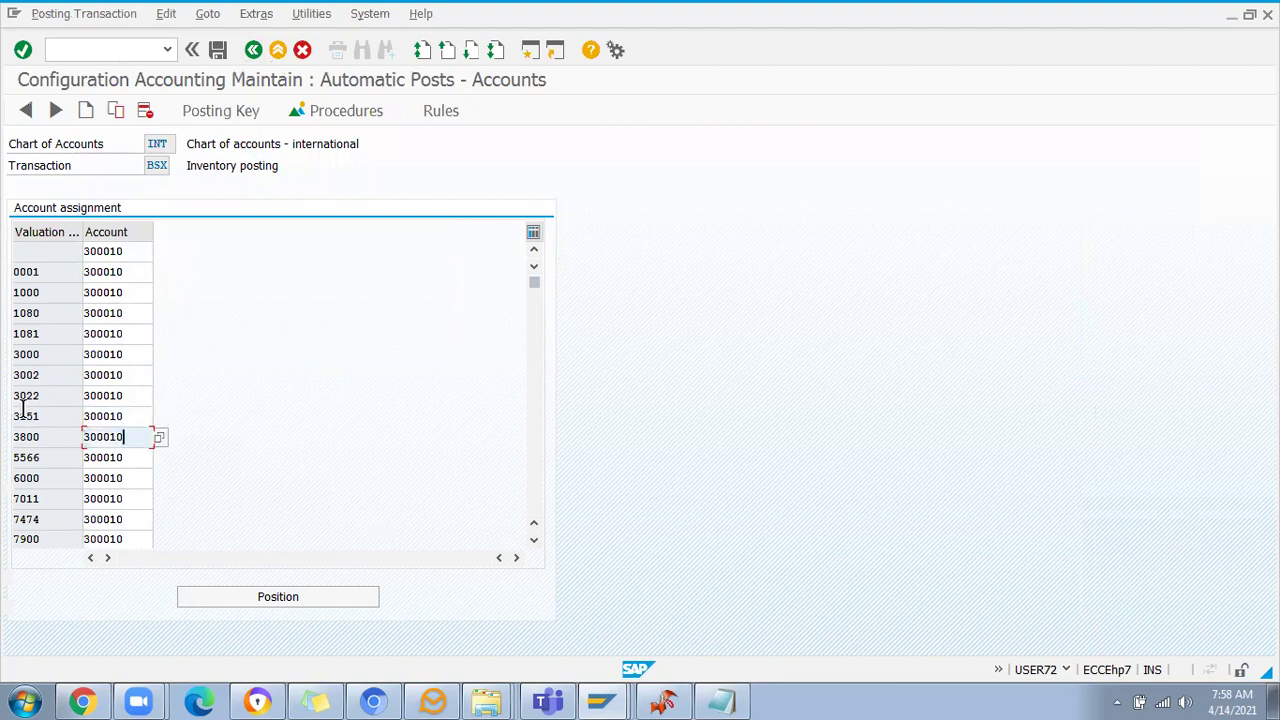
pyautogui.click(216, 50)
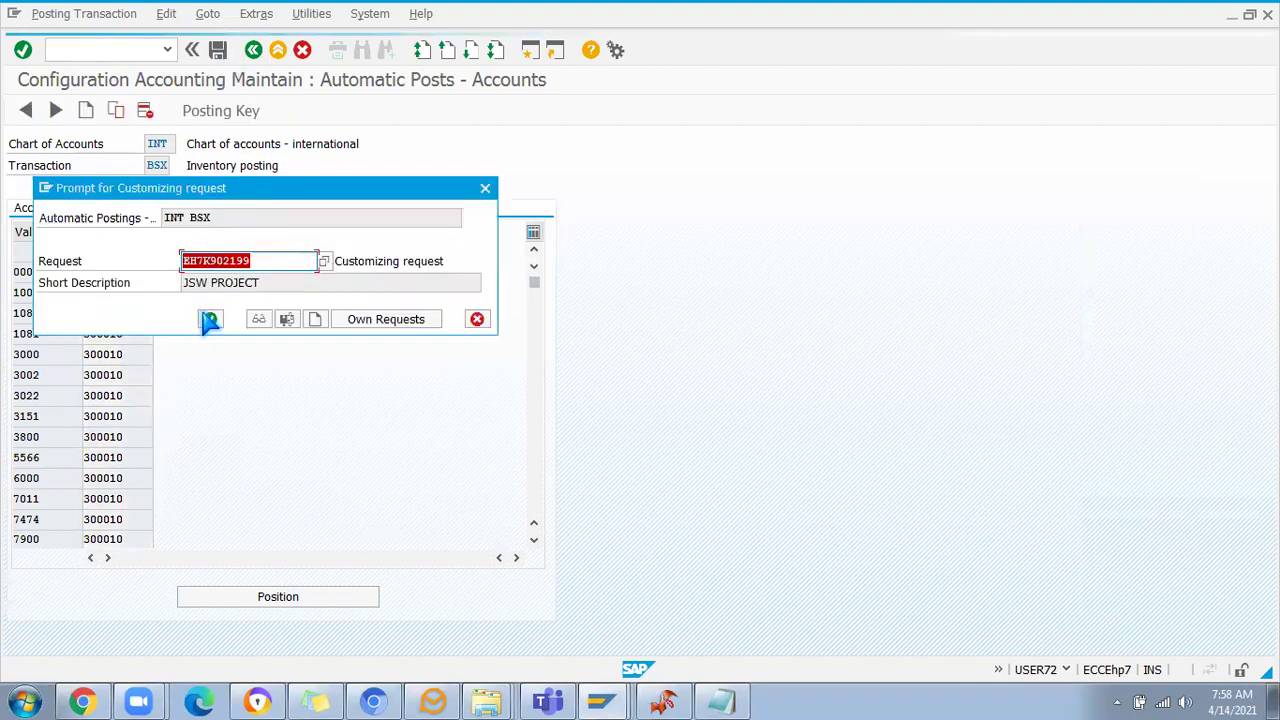
pyautogui.click(210, 319)
# Return to the Metal rod goods receipt, check it and try to post it again
pyautogui.hotkey('alt', 'Tab')
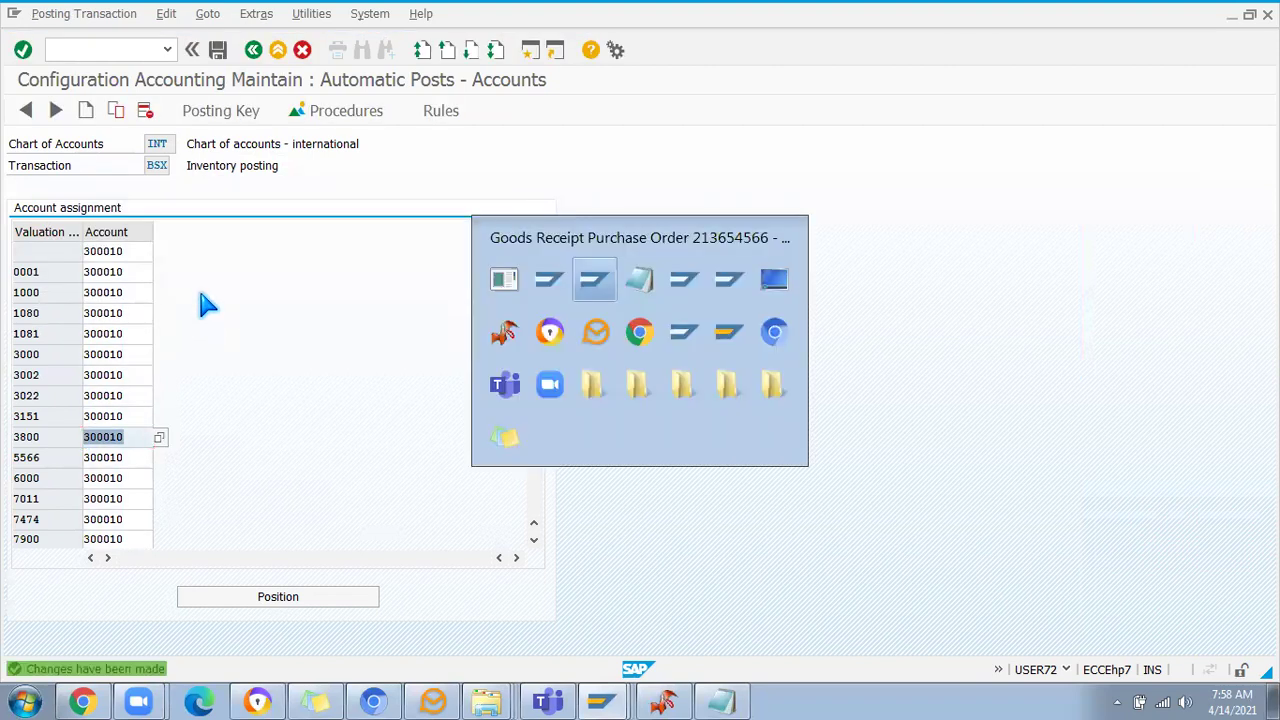
pyautogui.click(330, 112)
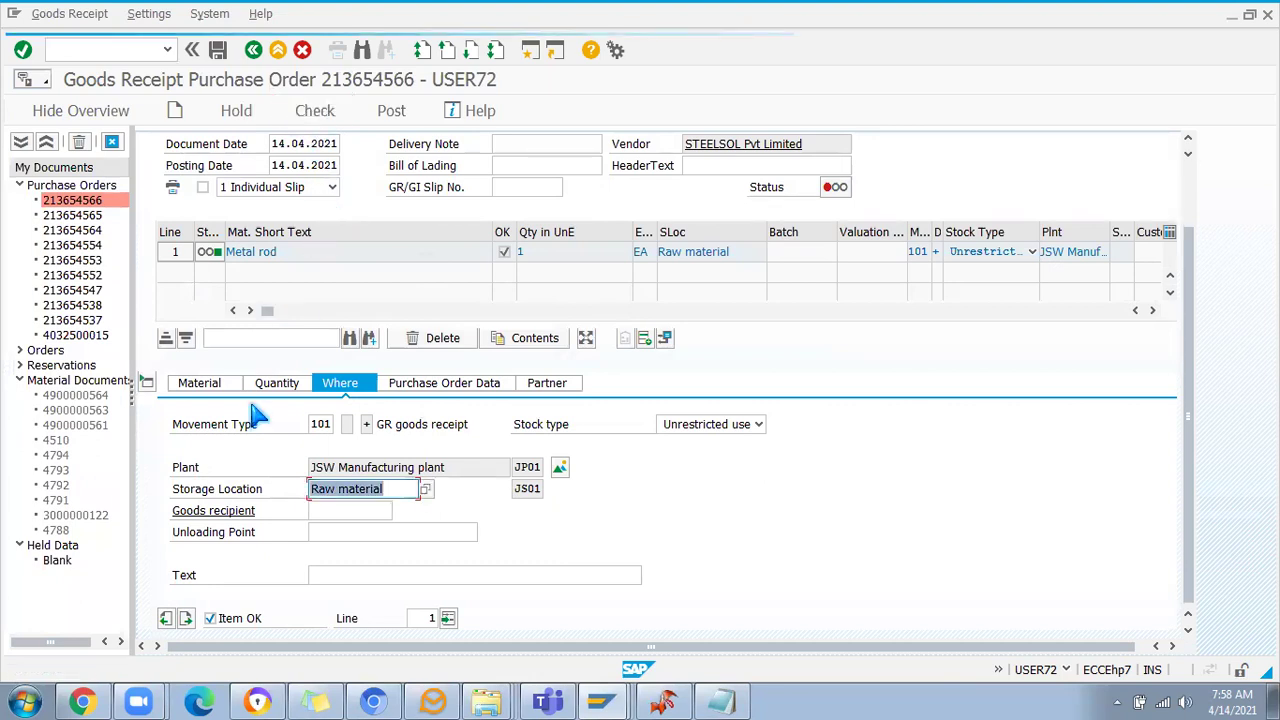
pyautogui.click(391, 110)
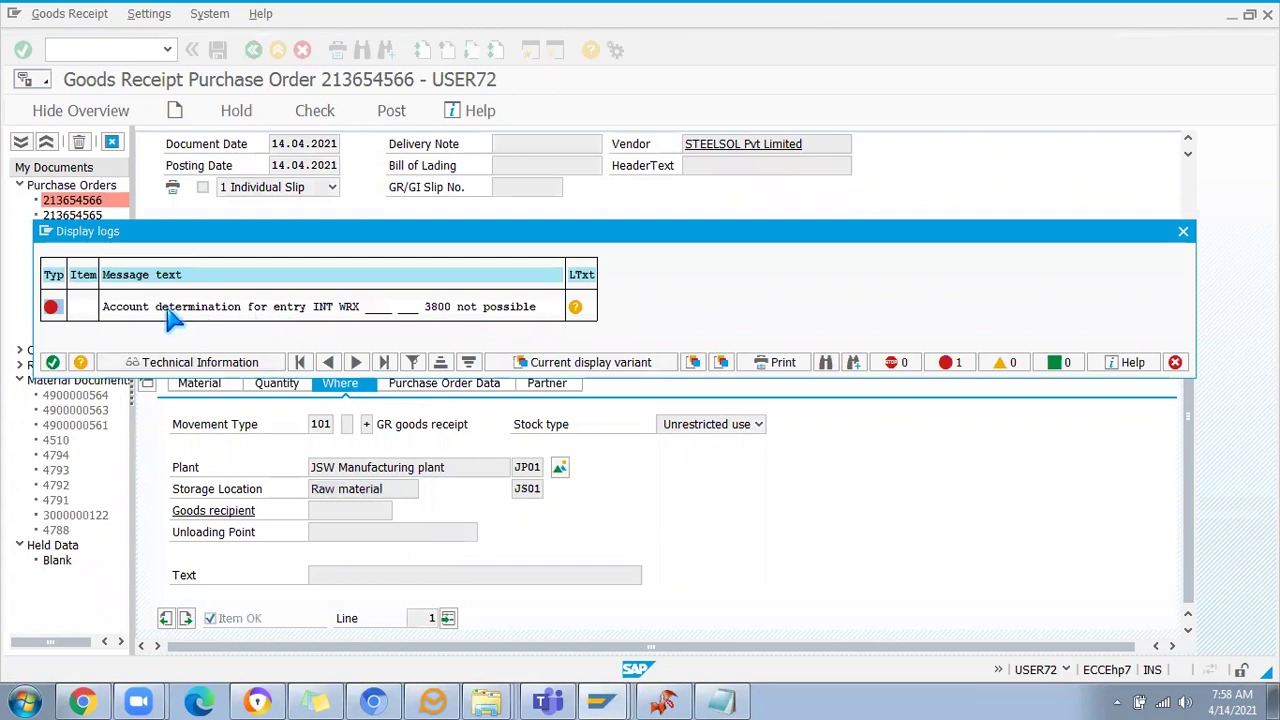
# Copy the WRX 3800 account determination message from its long text into the Notepad notes and close the goods receipt logs
pyautogui.doubleClick(300, 318)
pyautogui.moveTo(728, 236); pyautogui.dragTo(270, 248)
pyautogui.hotkey('ctrl', 'c')
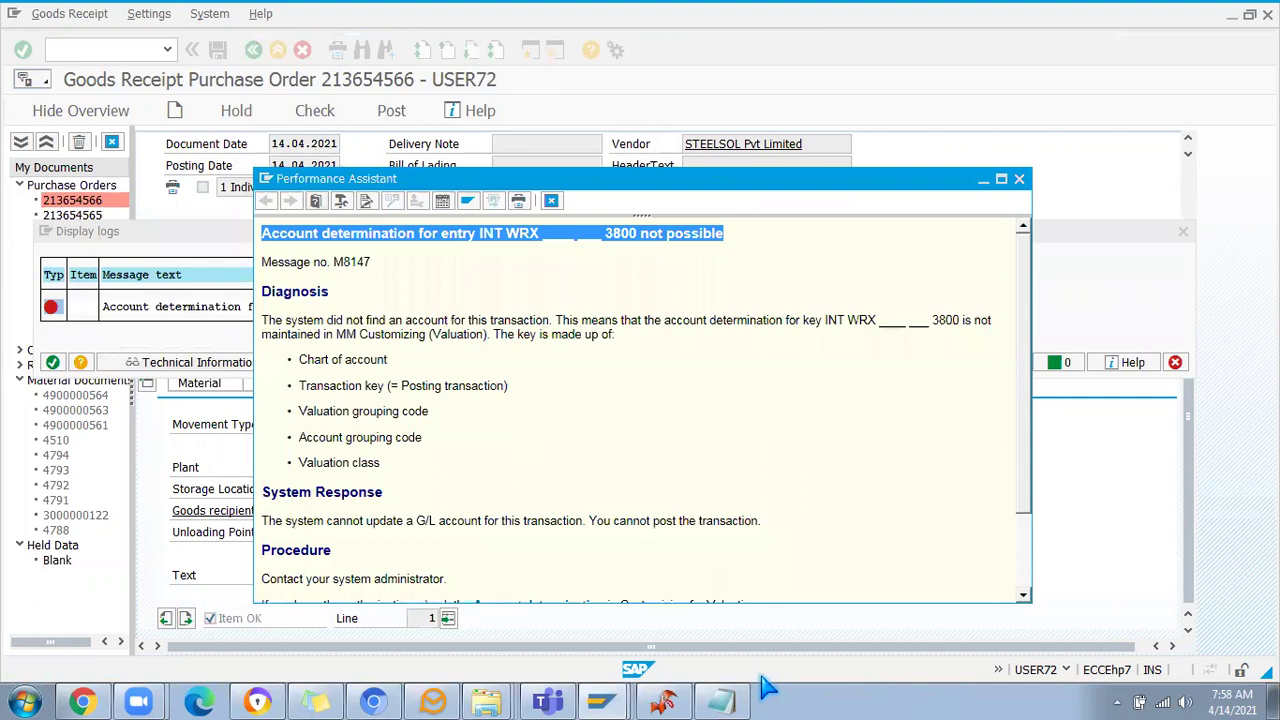
pyautogui.click(720, 700)
pyautogui.hotkey('ctrl', 'v')
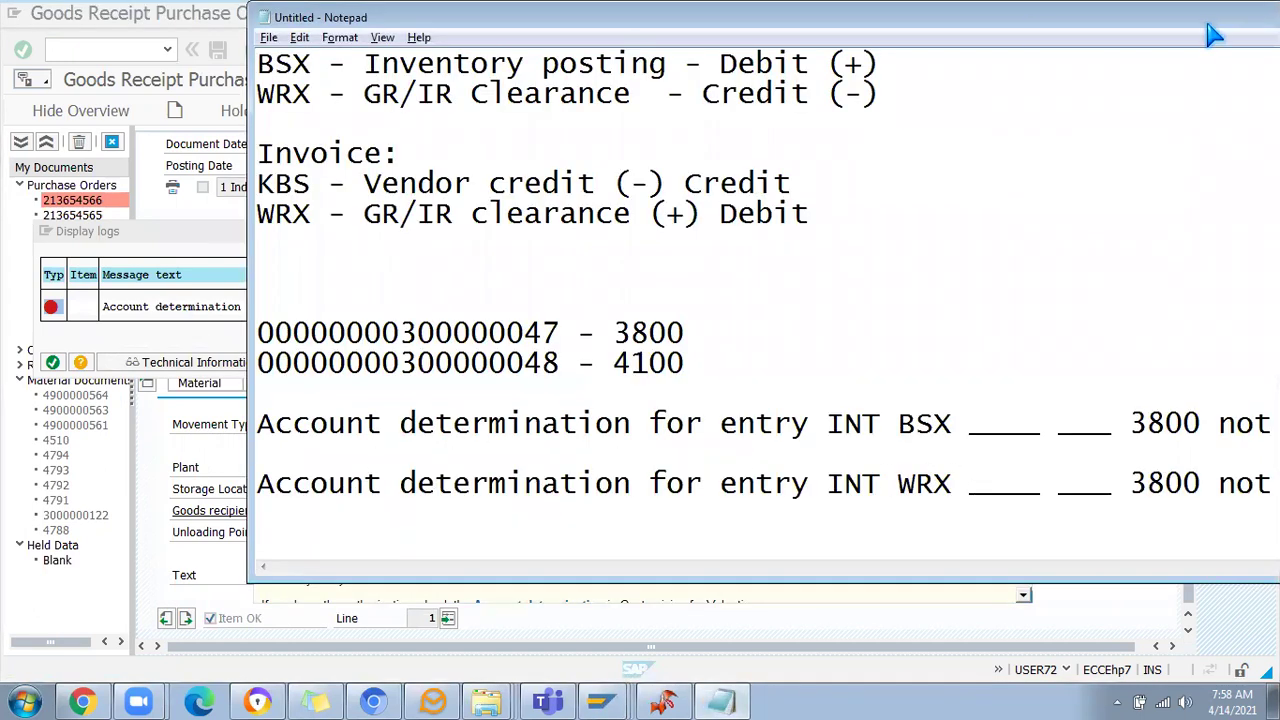
pyautogui.moveTo(1210, 22); pyautogui.dragTo(983, 73)
pyautogui.click(1222, 70)
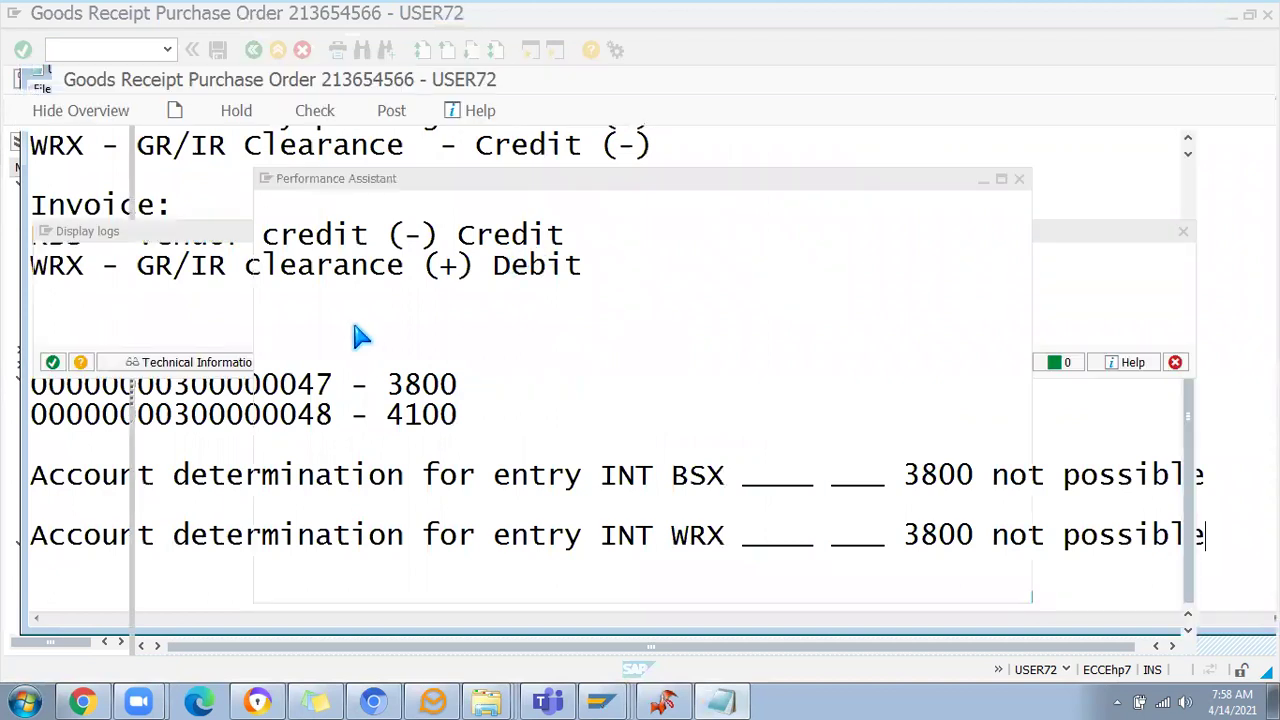
pyautogui.click(1019, 179)
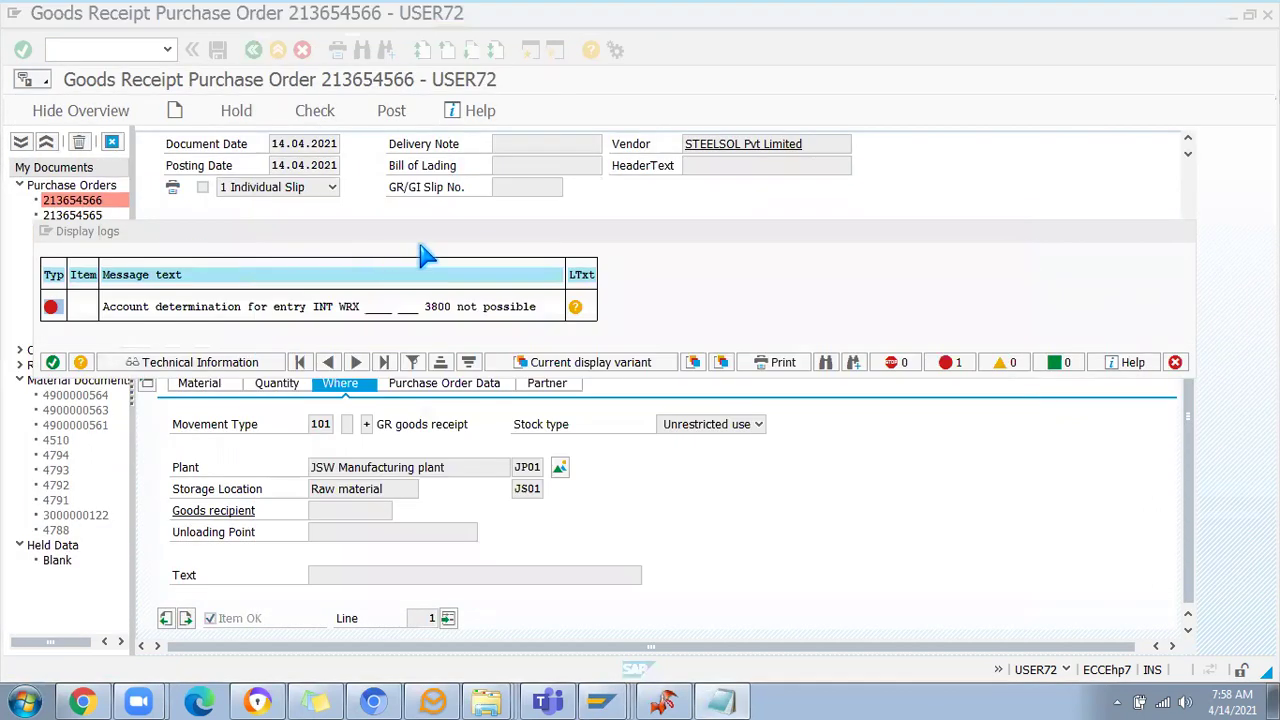
pyautogui.click(636, 314)
pyautogui.doubleClick(478, 318)
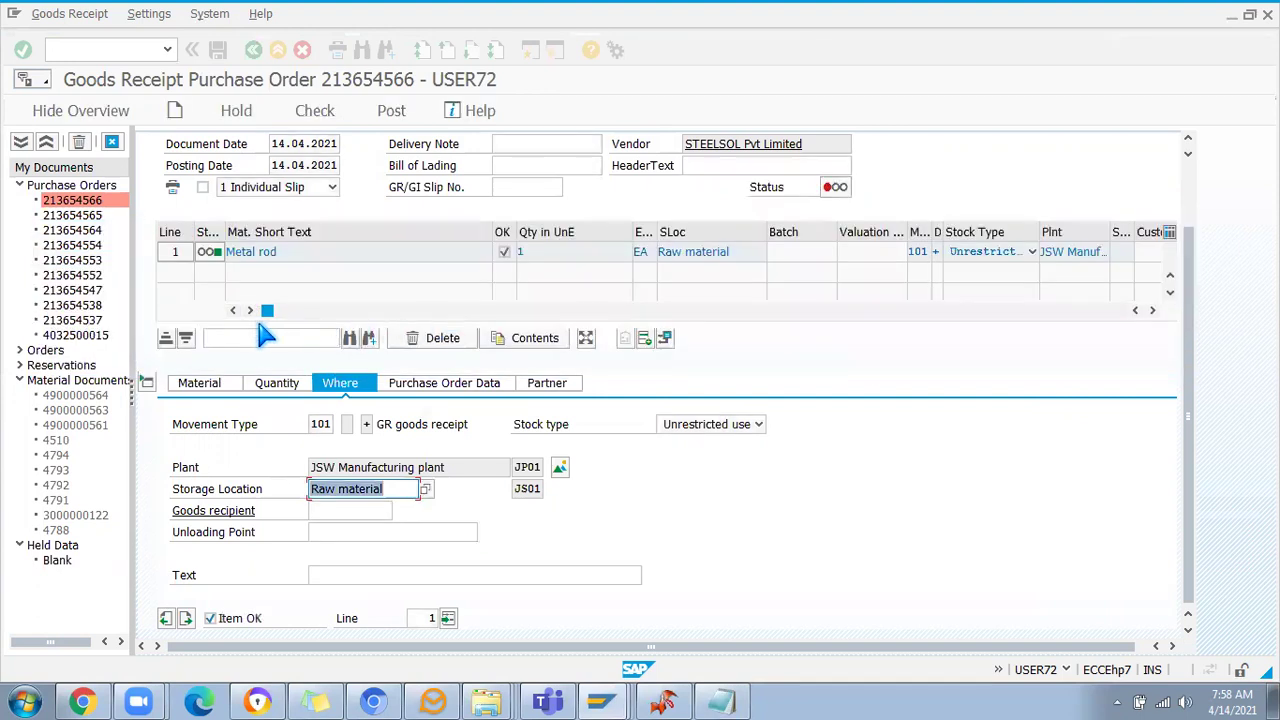
# Return to the automatic postings configuration and open the account assignment of the GR/IR clearing procedure WRX
pyautogui.hotkey('alt', 'Tab')
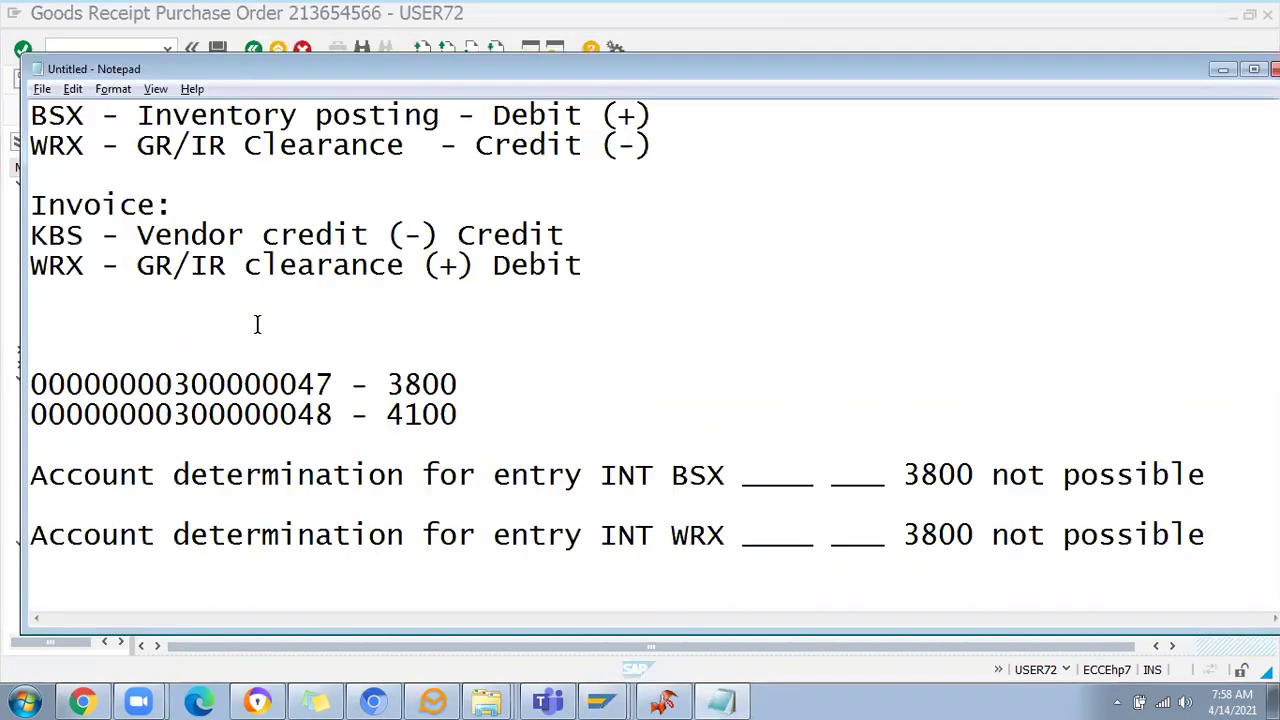
pyautogui.hotkey('alt', 'Tab')
pyautogui.click(600, 700)
pyautogui.click(560, 597)
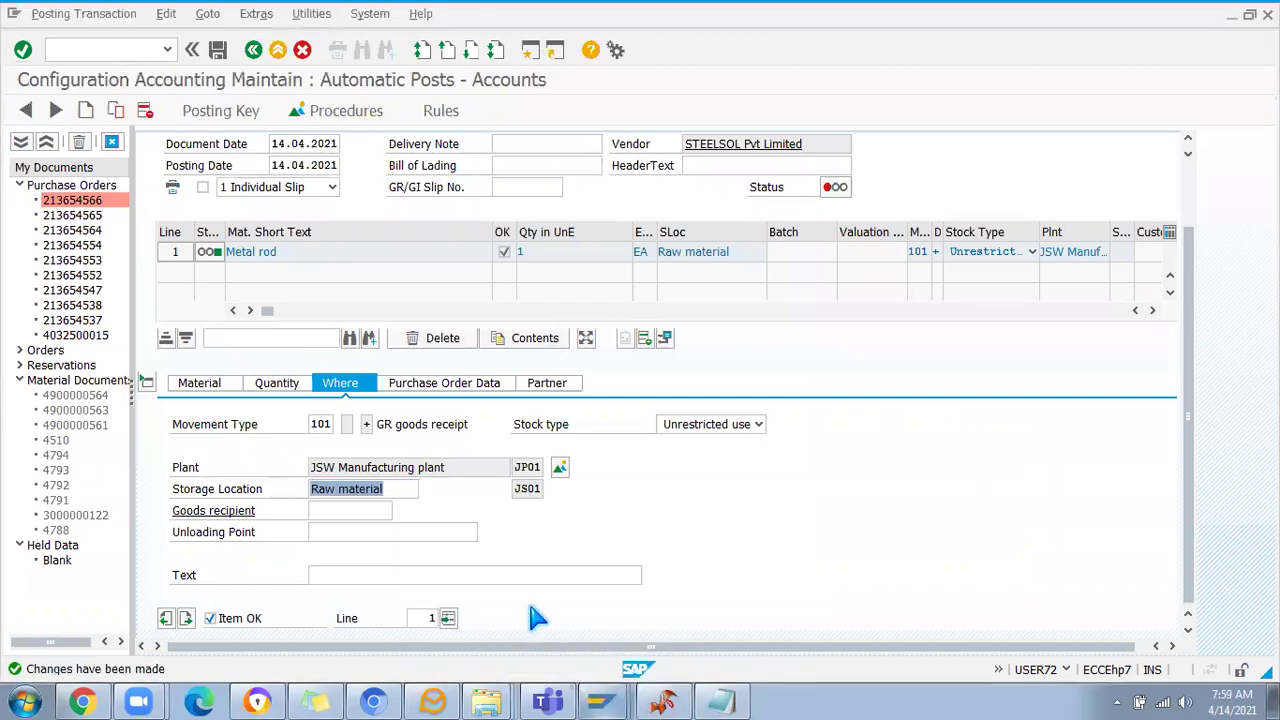
pyautogui.click(253, 50)
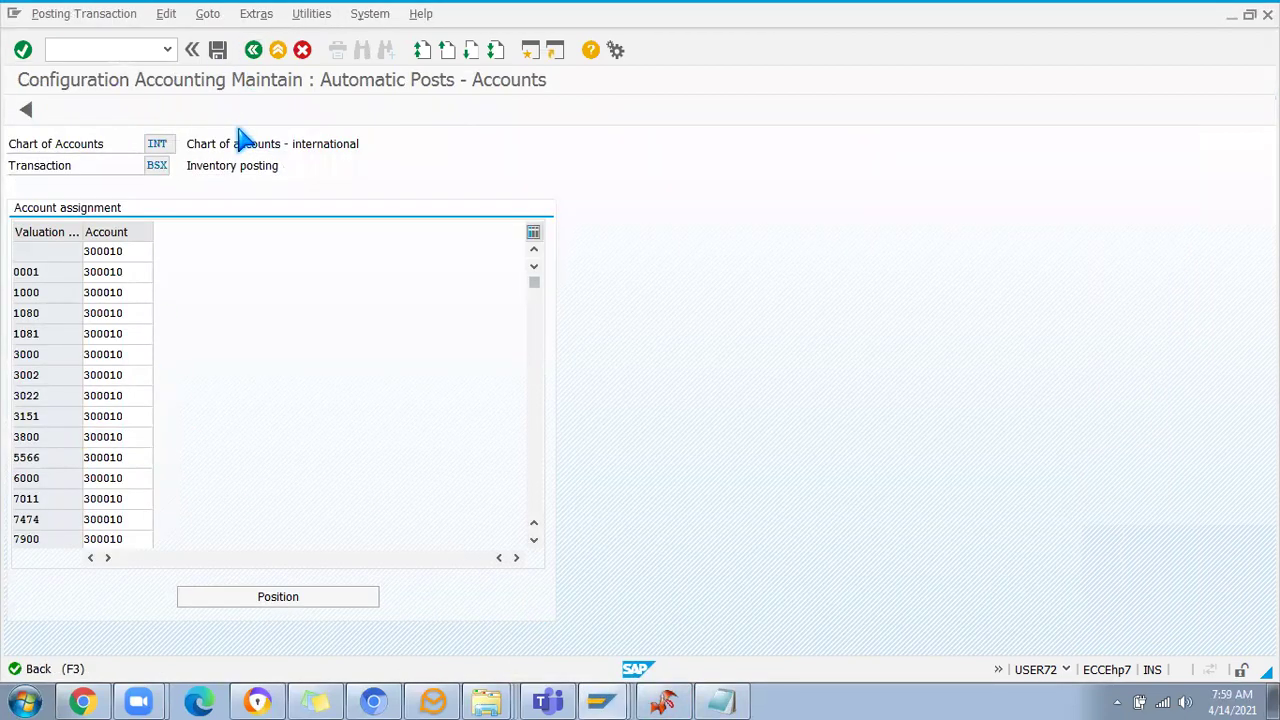
pyautogui.scroll(-8, 355, 502)
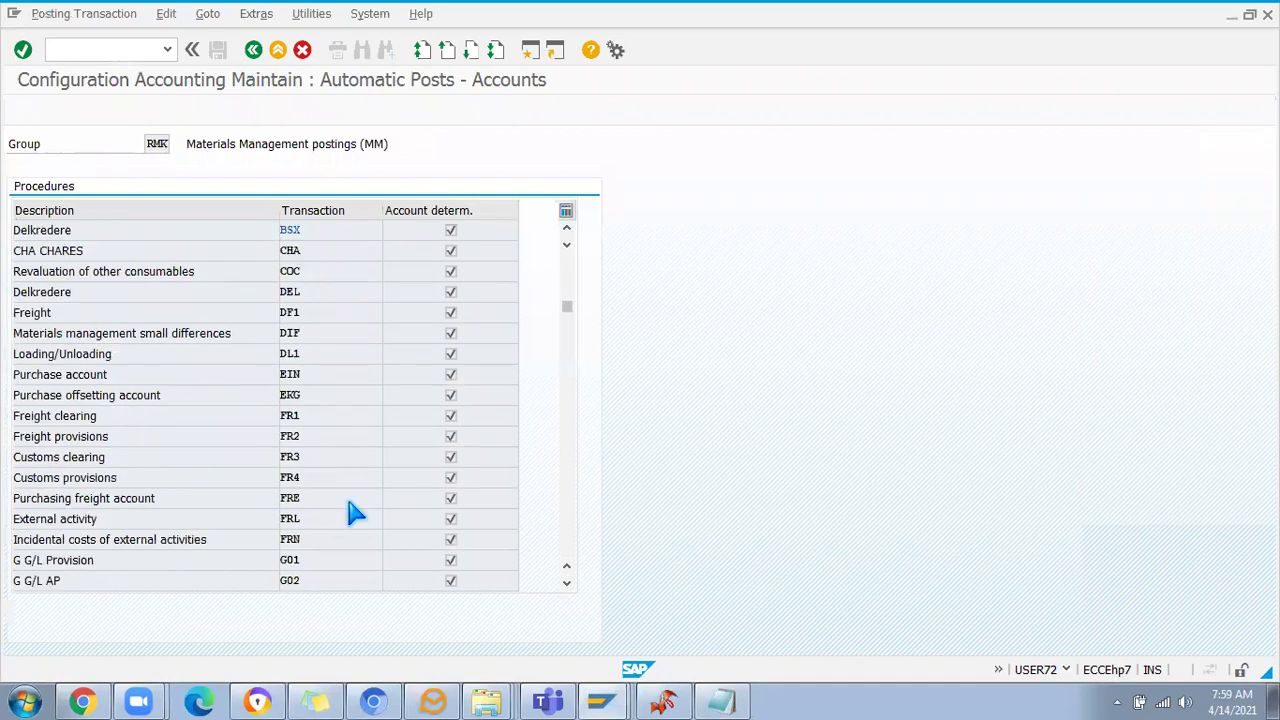
pyautogui.scroll(-6, 361, 514)
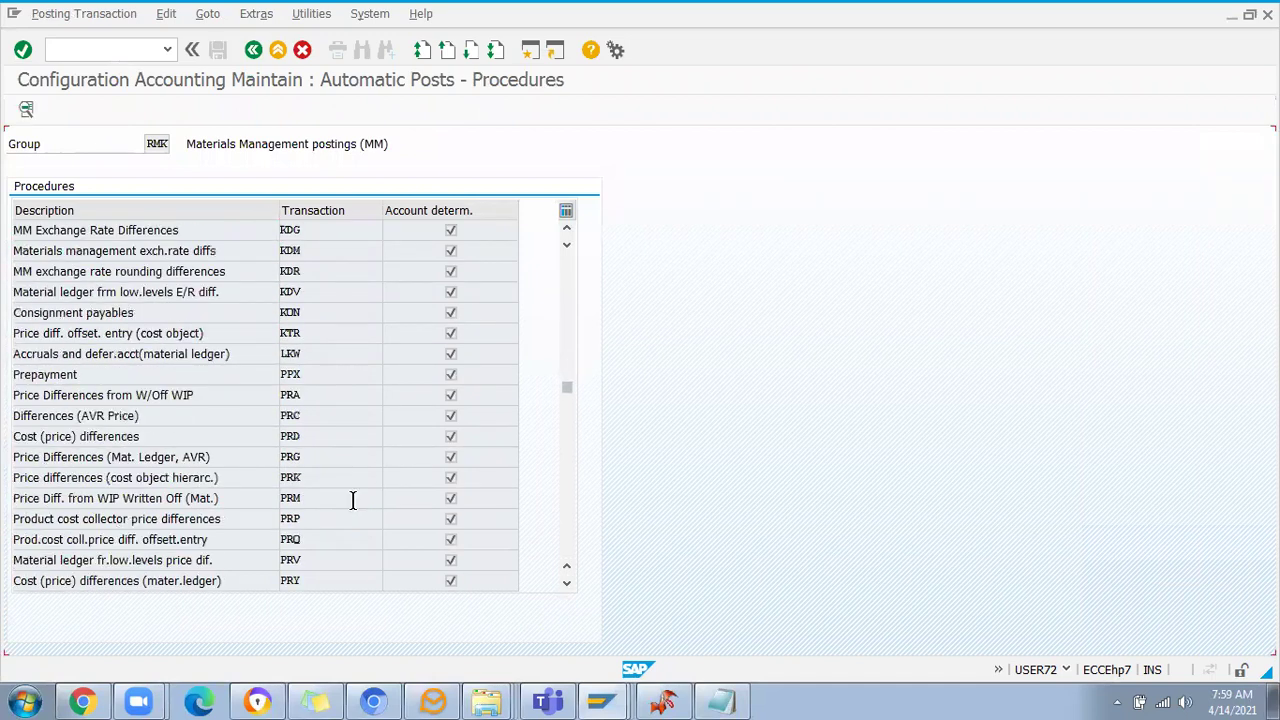
pyautogui.scroll(-2, 356, 508)
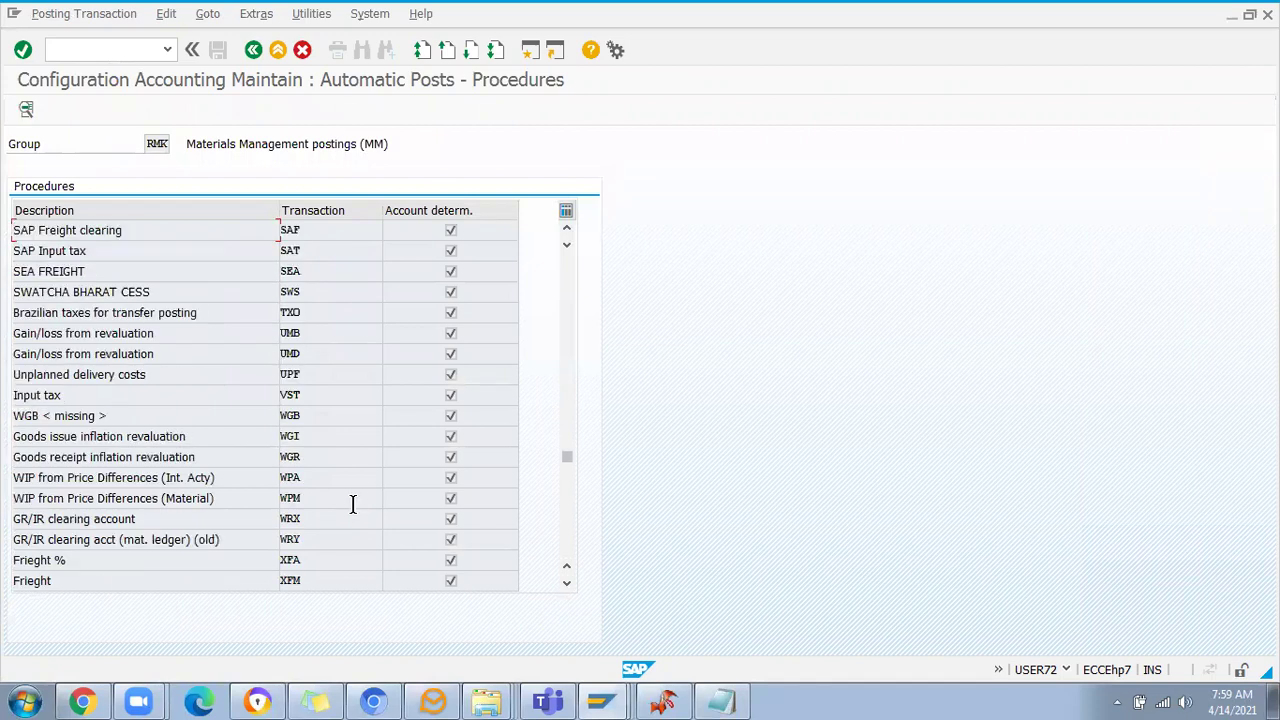
pyautogui.doubleClick(300, 517)
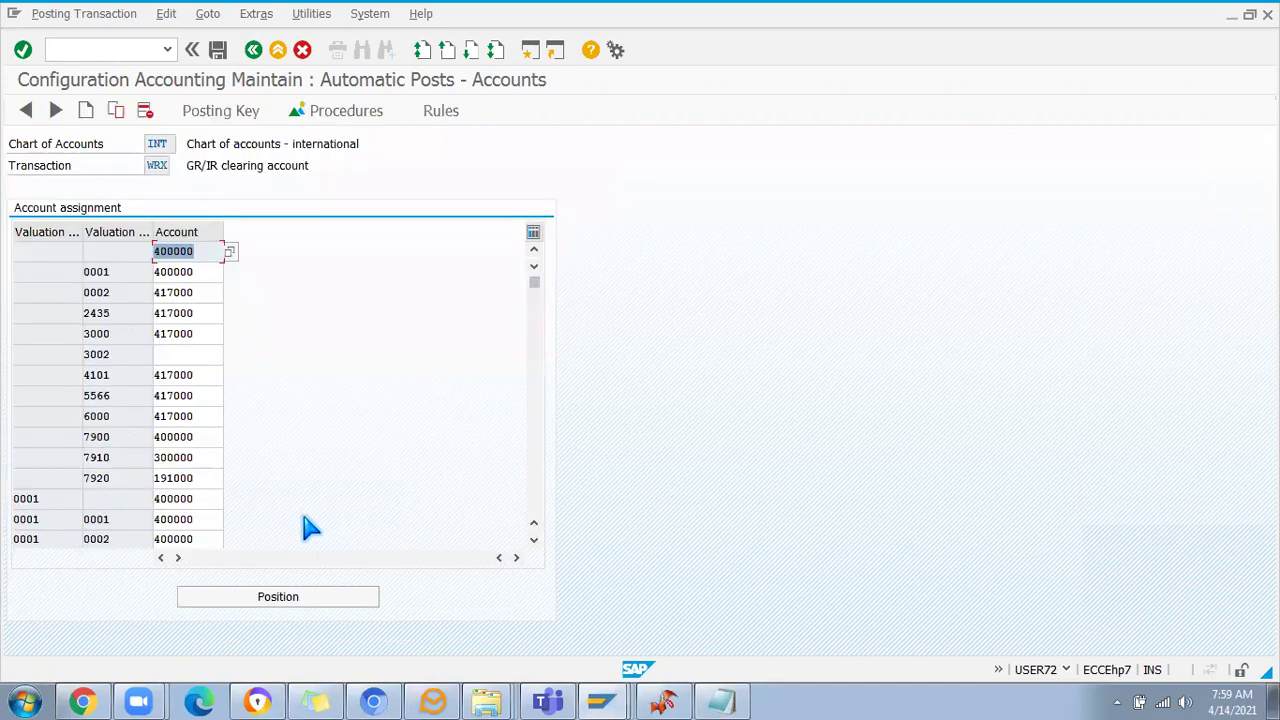
# Copy the WRX entry for valuation class 3000 and set the copy's valuation class to 3800, keeping account 417000
pyautogui.click(199, 333)
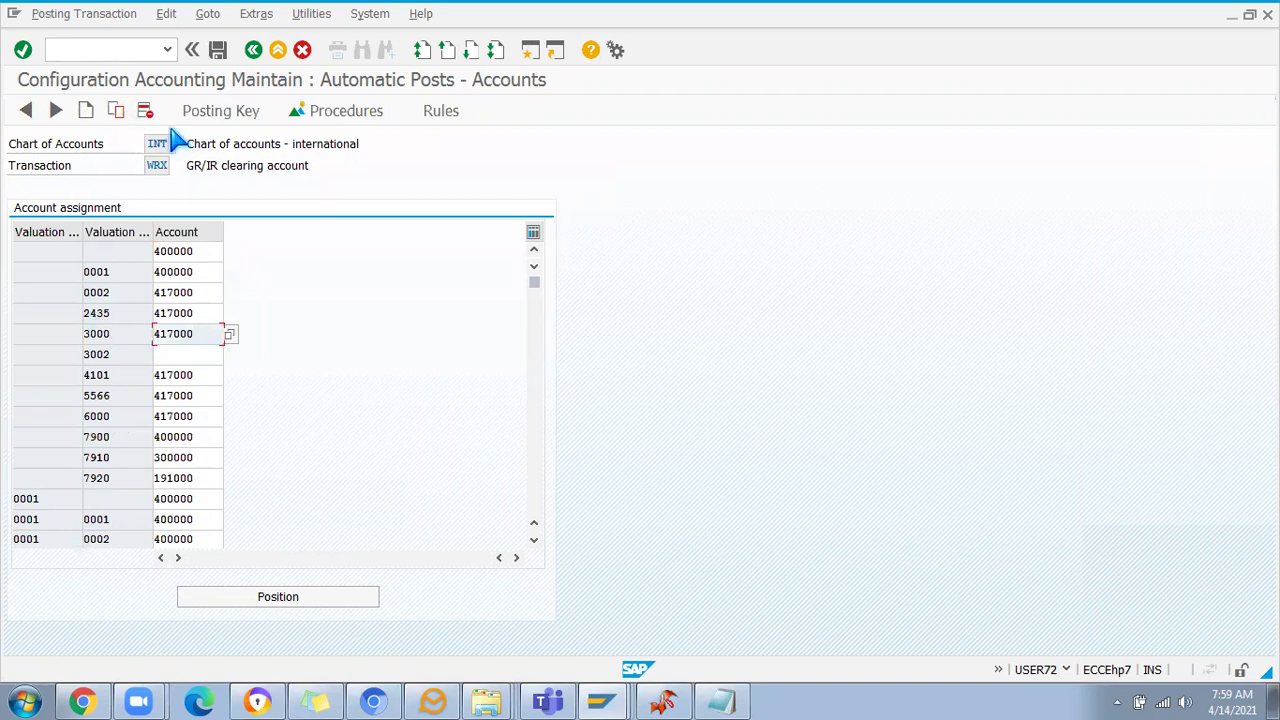
pyautogui.click(116, 110)
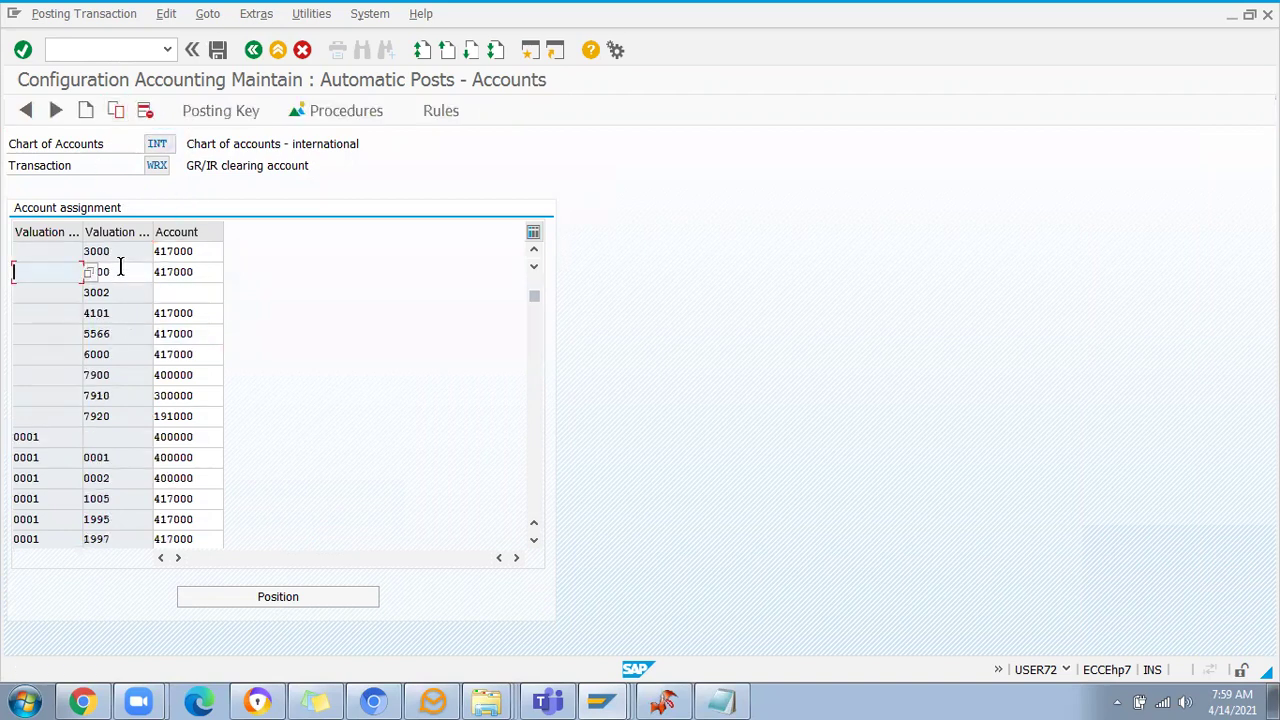
pyautogui.click(120, 267)
pyautogui.press('BackSpace')
pyautogui.press('BackSpace')
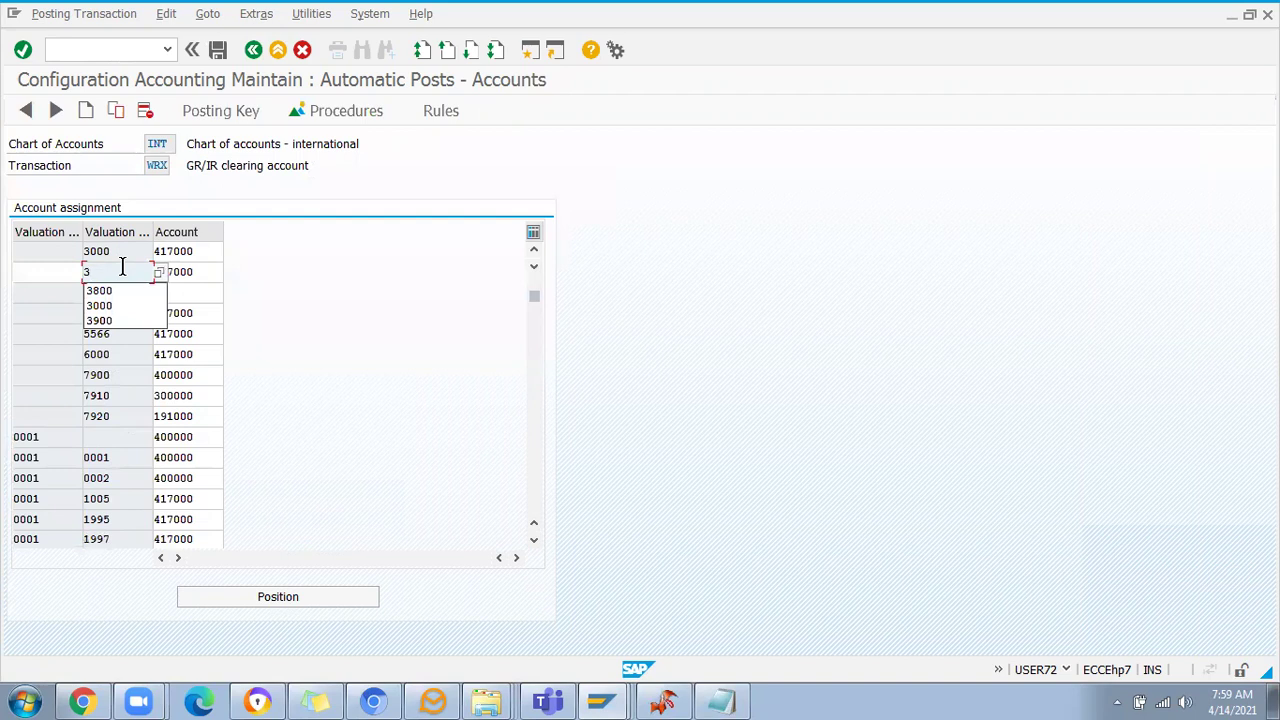
pyautogui.write('800')
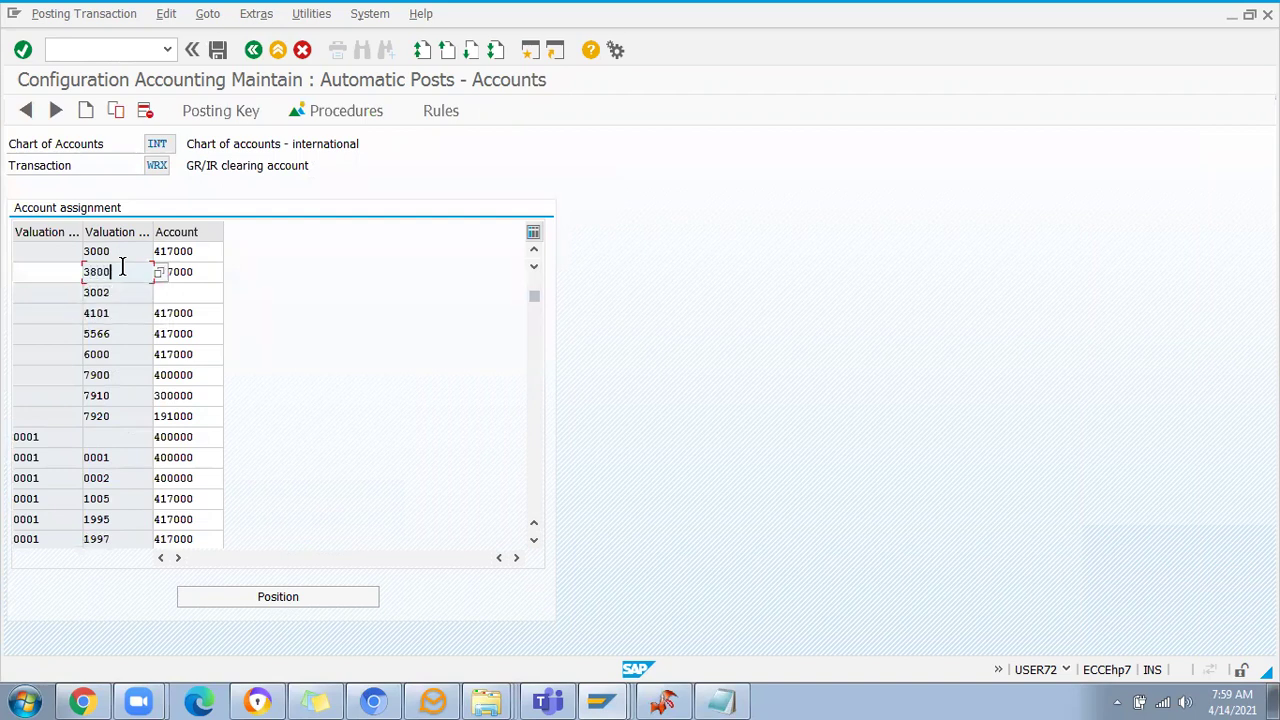
# Compare the valuation class and account of the new WRX 3800 entry with those of the 3000 entry
pyautogui.click(208, 272)
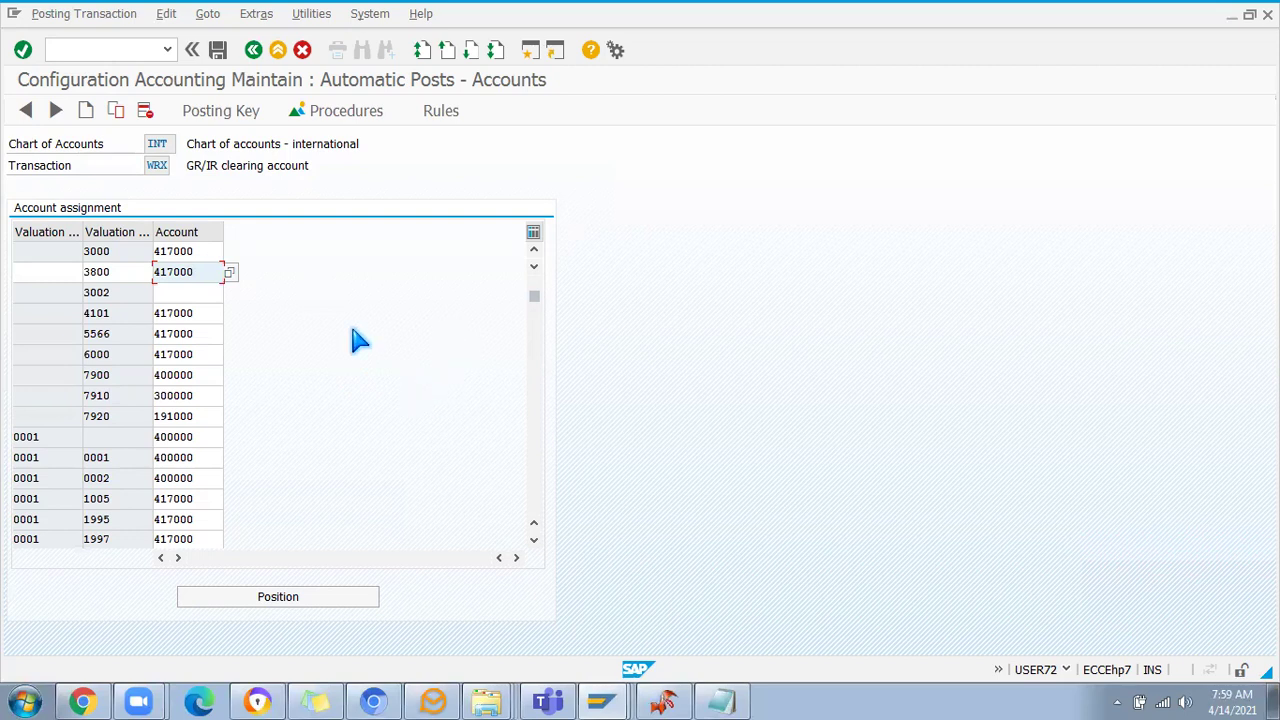
pyautogui.click(131, 272)
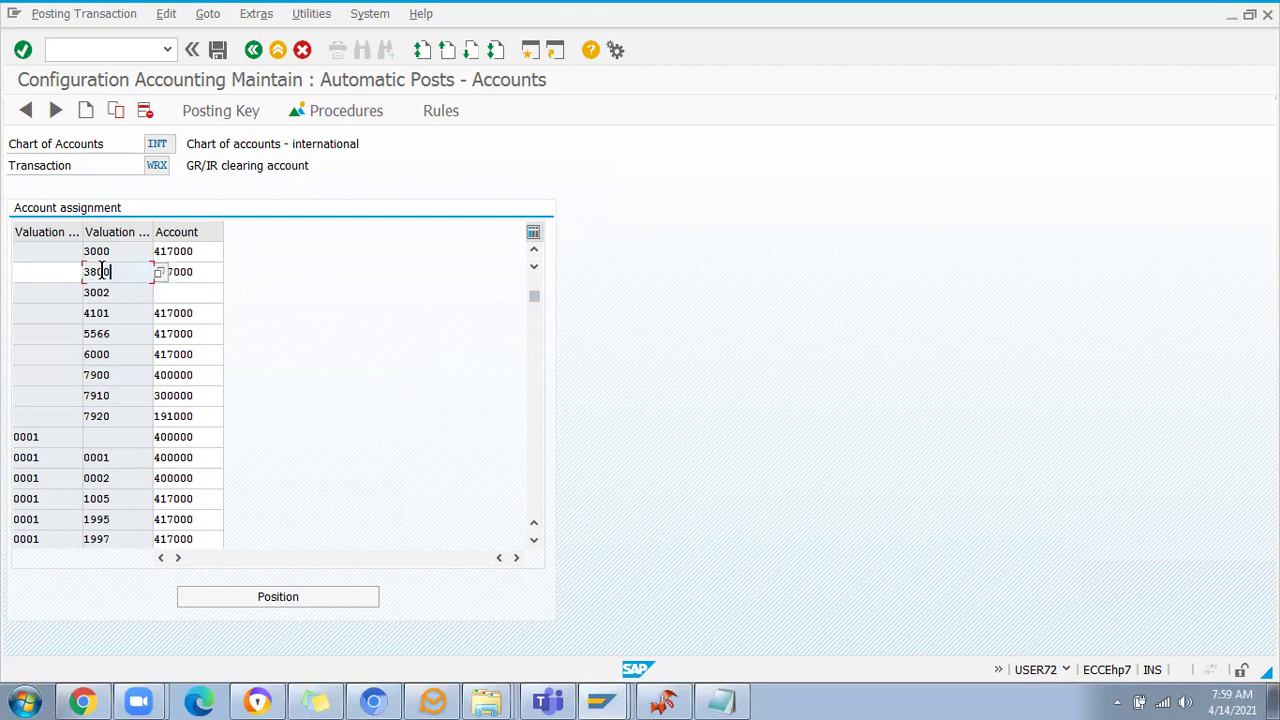
pyautogui.click(202, 272)
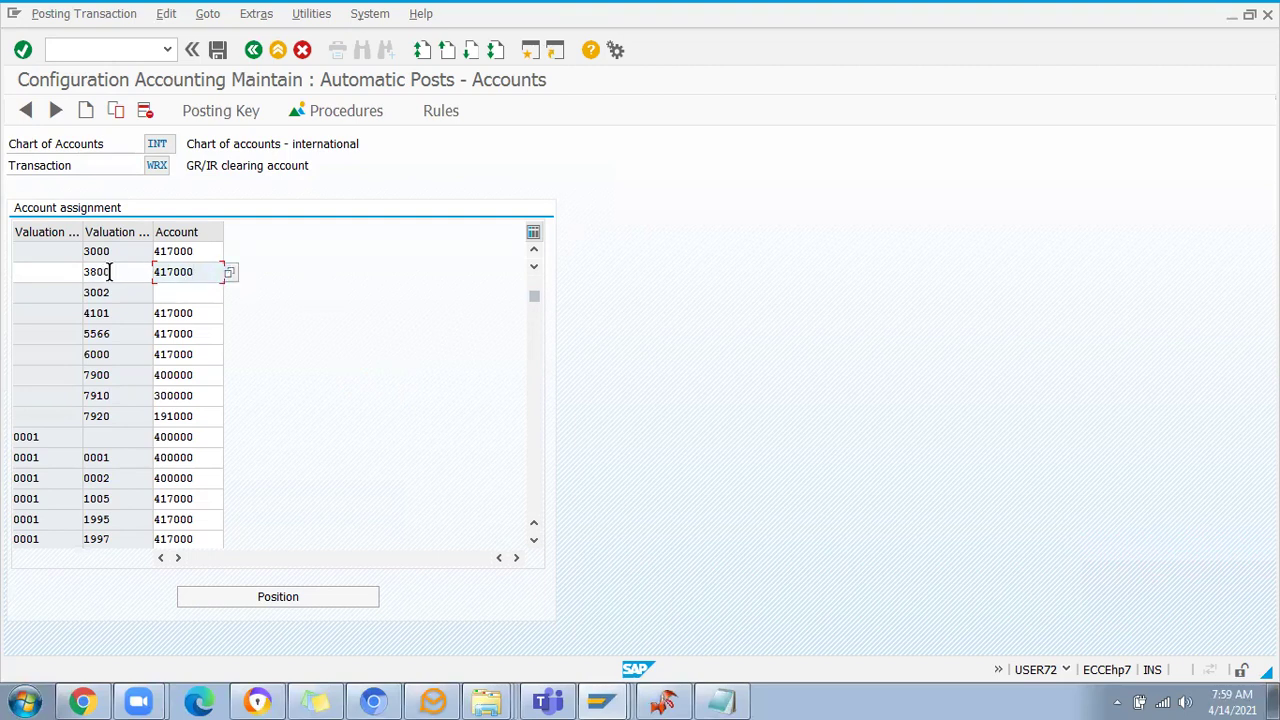
pyautogui.click(113, 252)
pyautogui.click(192, 251)
pyautogui.click(118, 272)
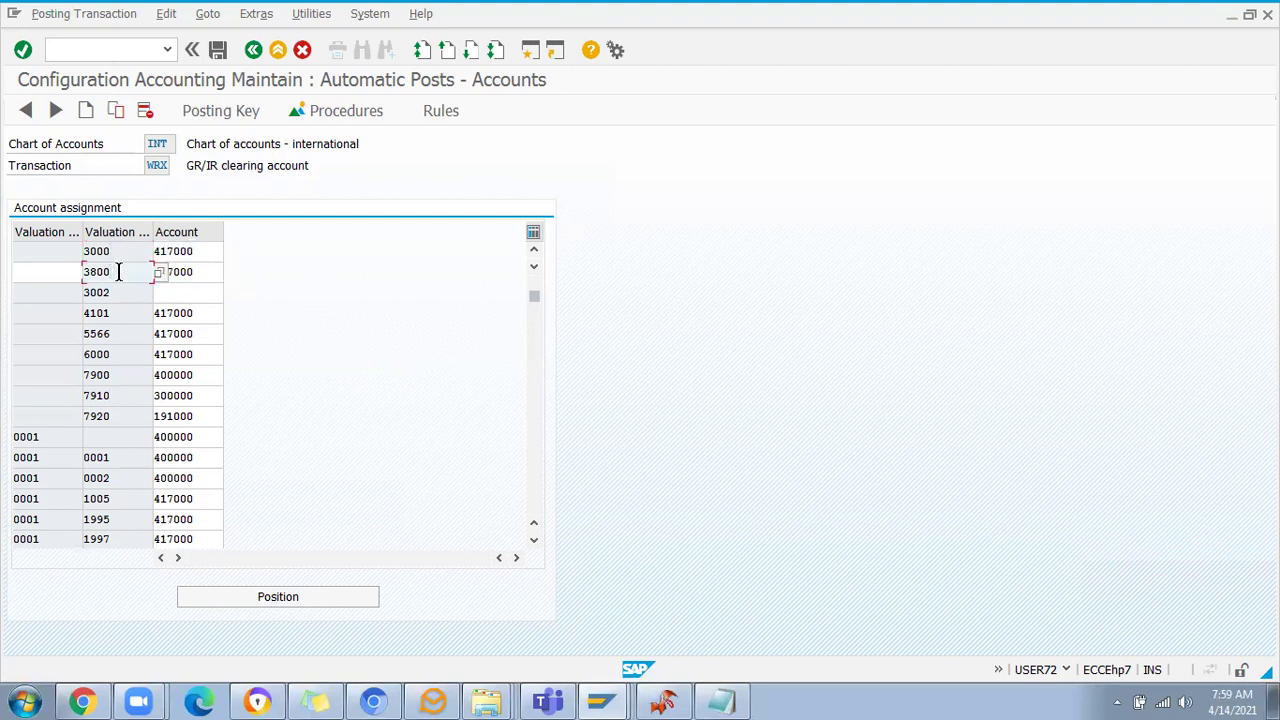
# Save the WRX account assignment for valuation class 3800 under customizing request EH7K902199
pyautogui.click(203, 271)
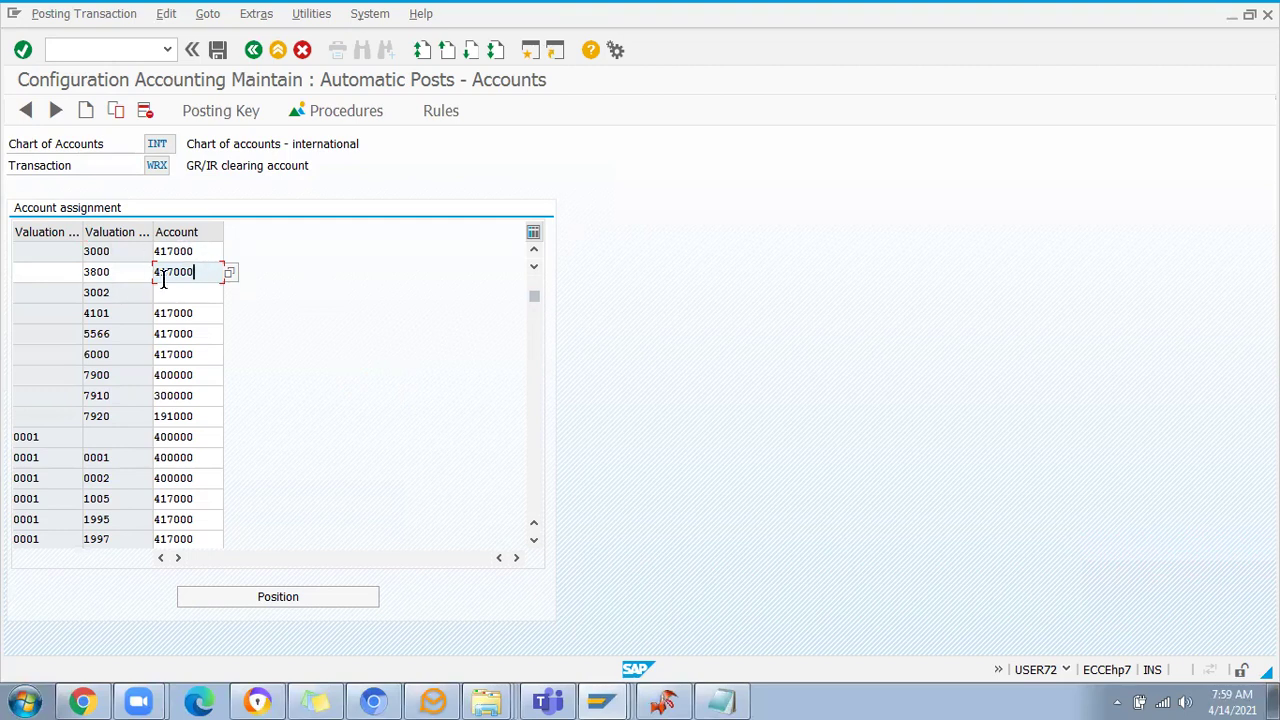
pyautogui.moveTo(199, 273); pyautogui.dragTo(128, 262)
pyautogui.click(217, 49)
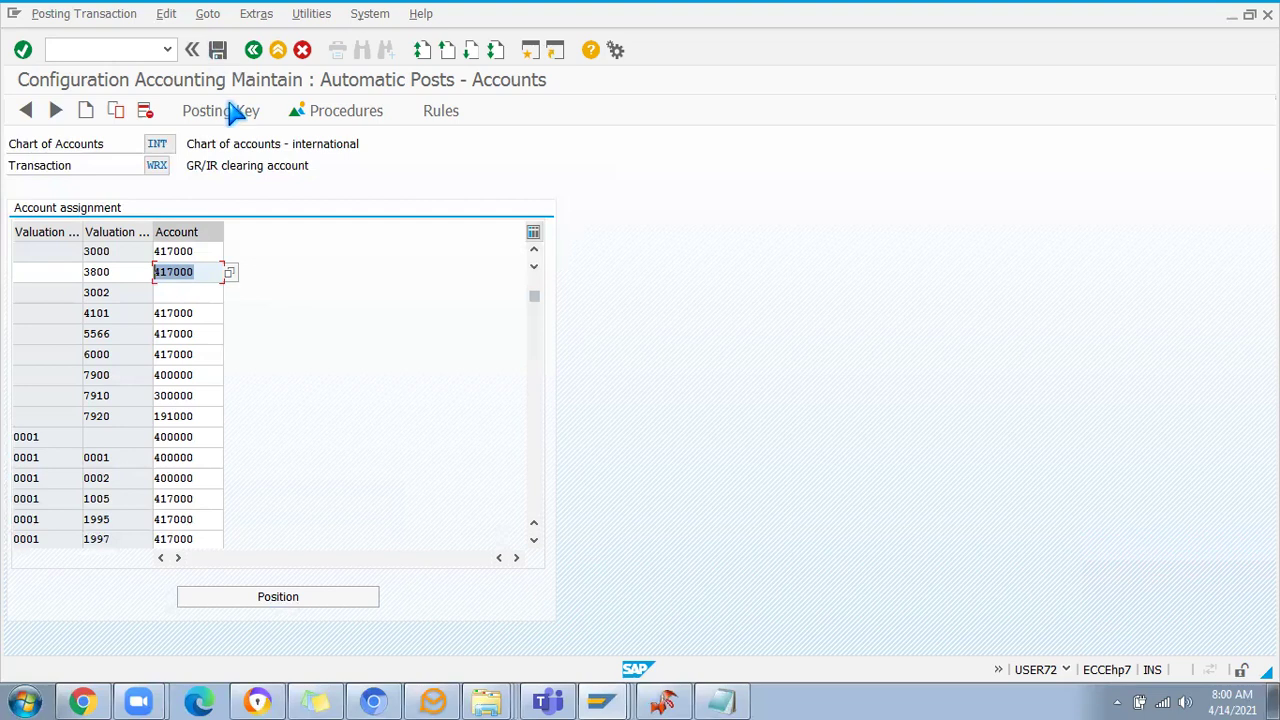
pyautogui.click(210, 319)
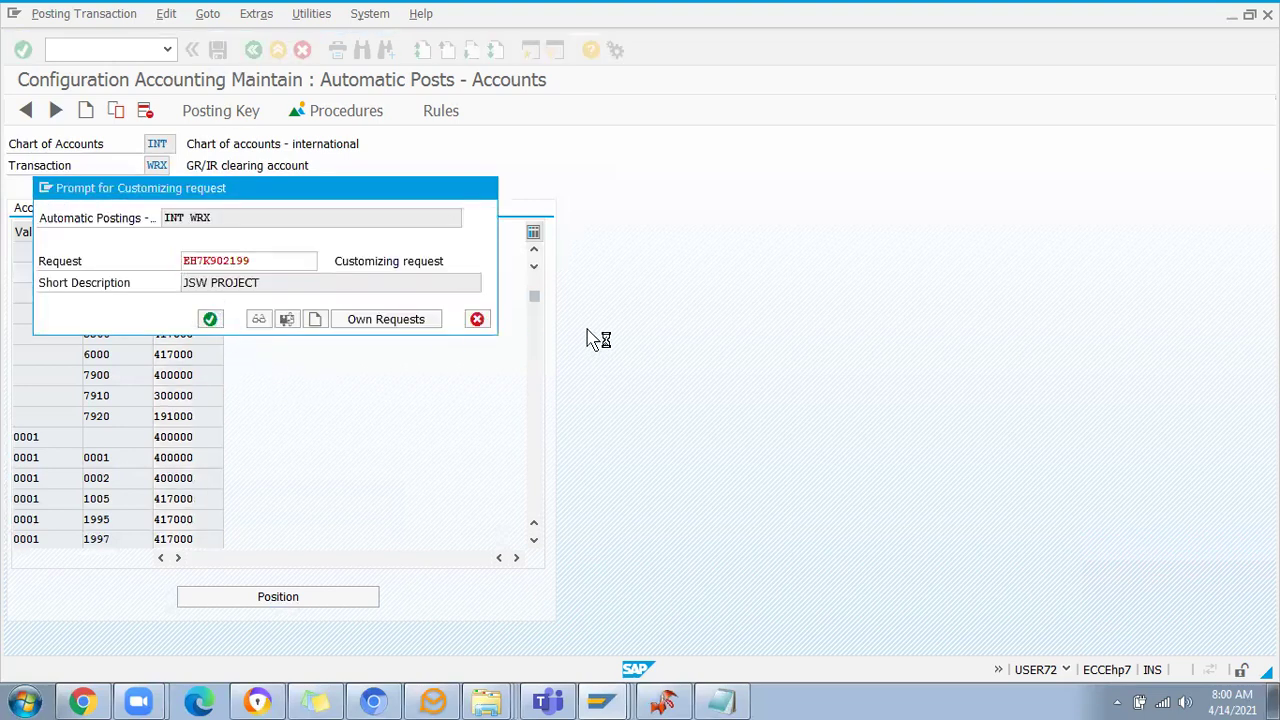
# Return to the goods receipt for the metal rod, check it and post it
pyautogui.hotkey('alt', 'Tab')
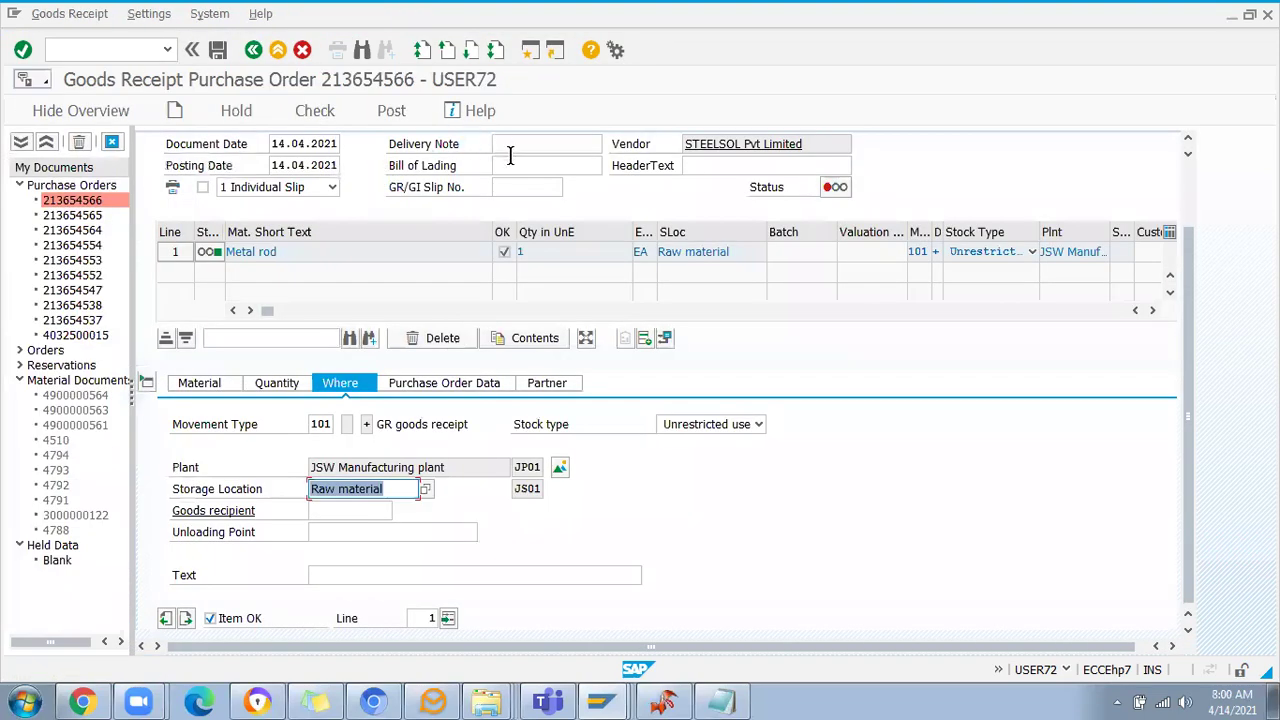
pyautogui.click(315, 114)
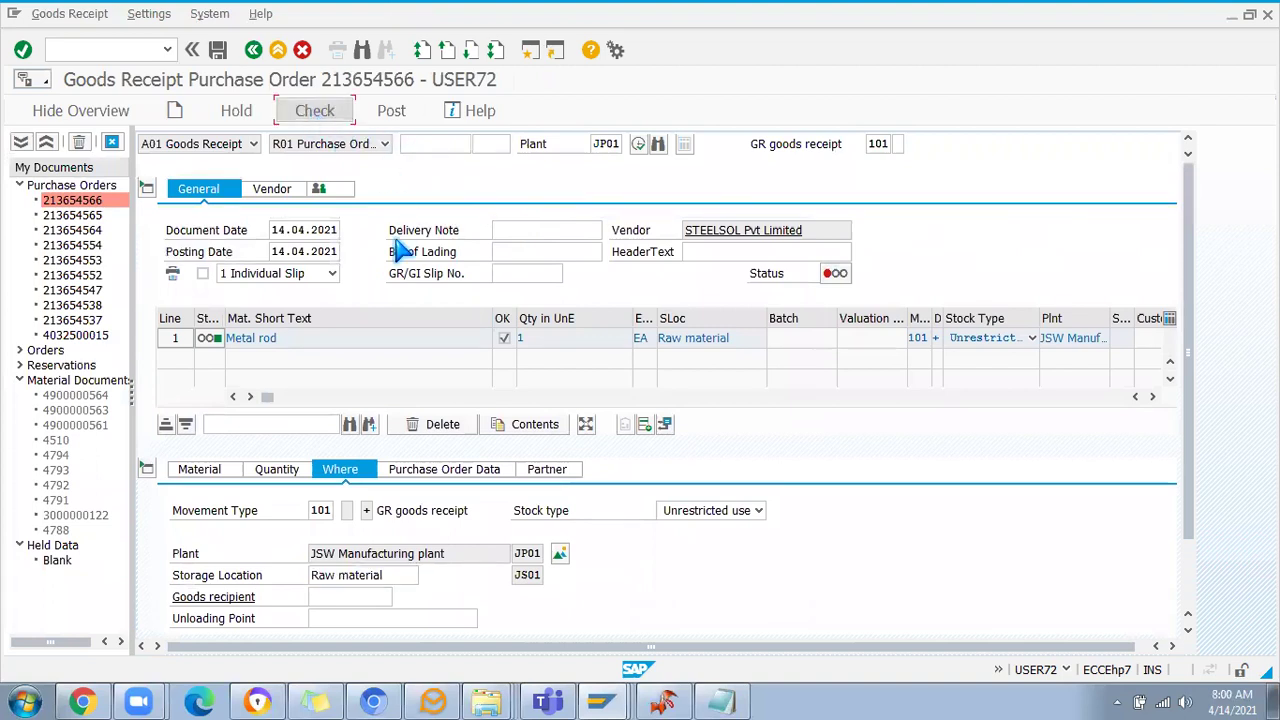
pyautogui.click(392, 113)
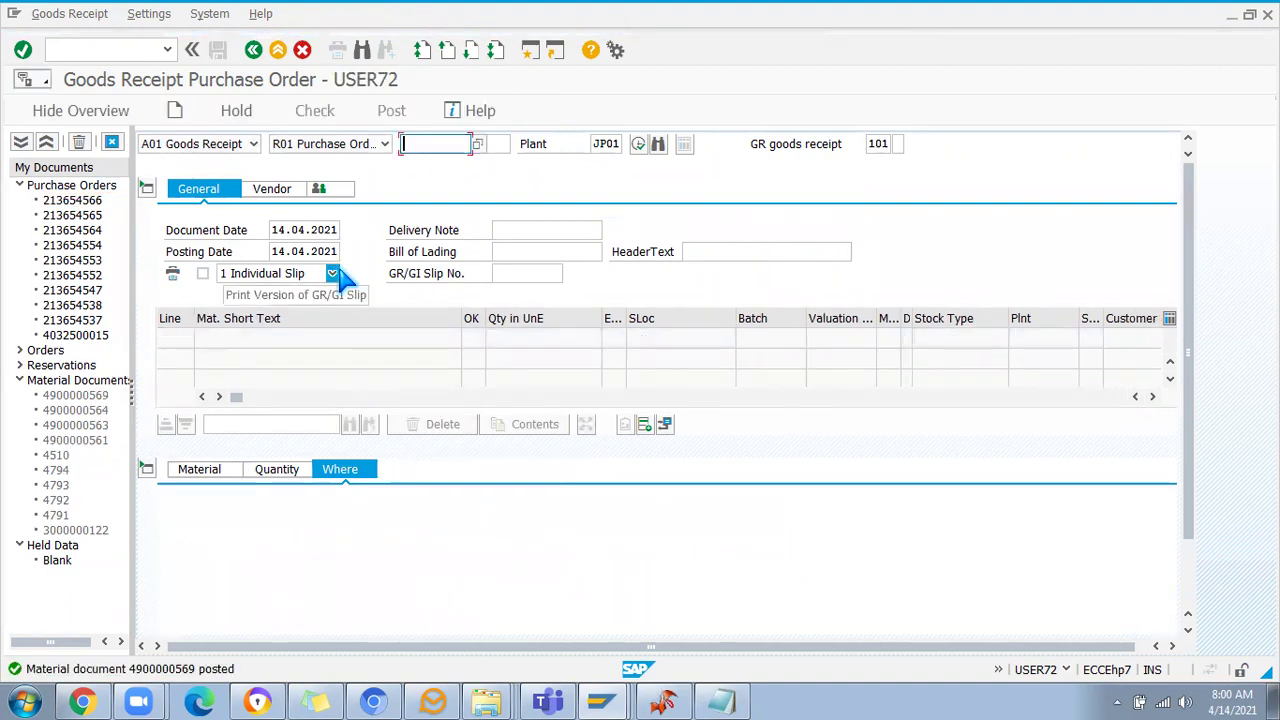
# Display the posted material document and open its accounting document from the FI documents list
pyautogui.click(250, 145)
pyautogui.click(252, 145)
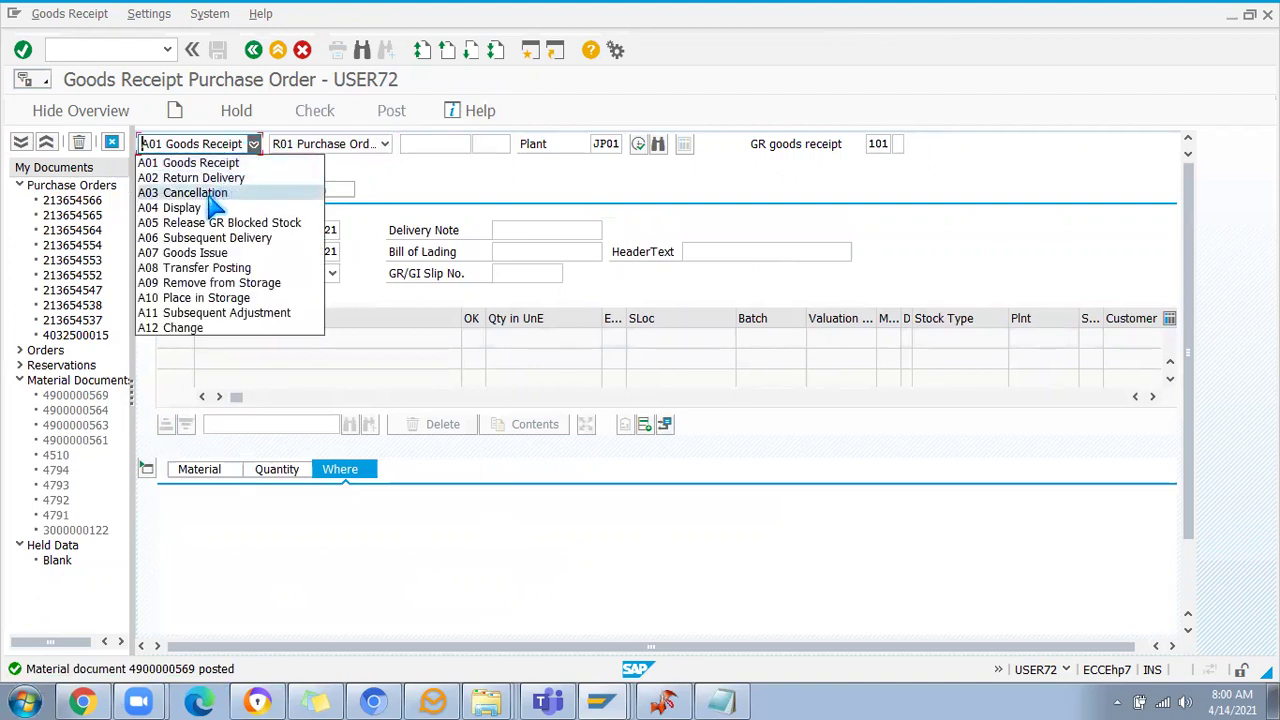
pyautogui.click(198, 210)
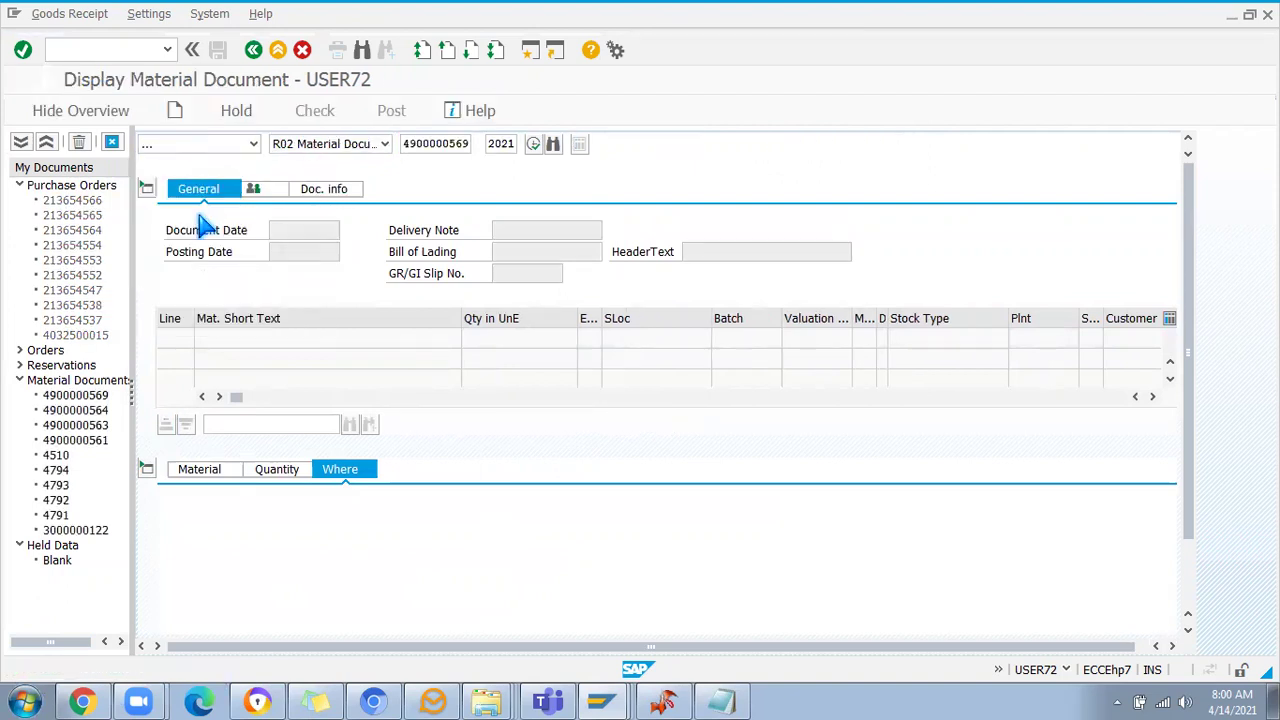
pyautogui.click(360, 189)
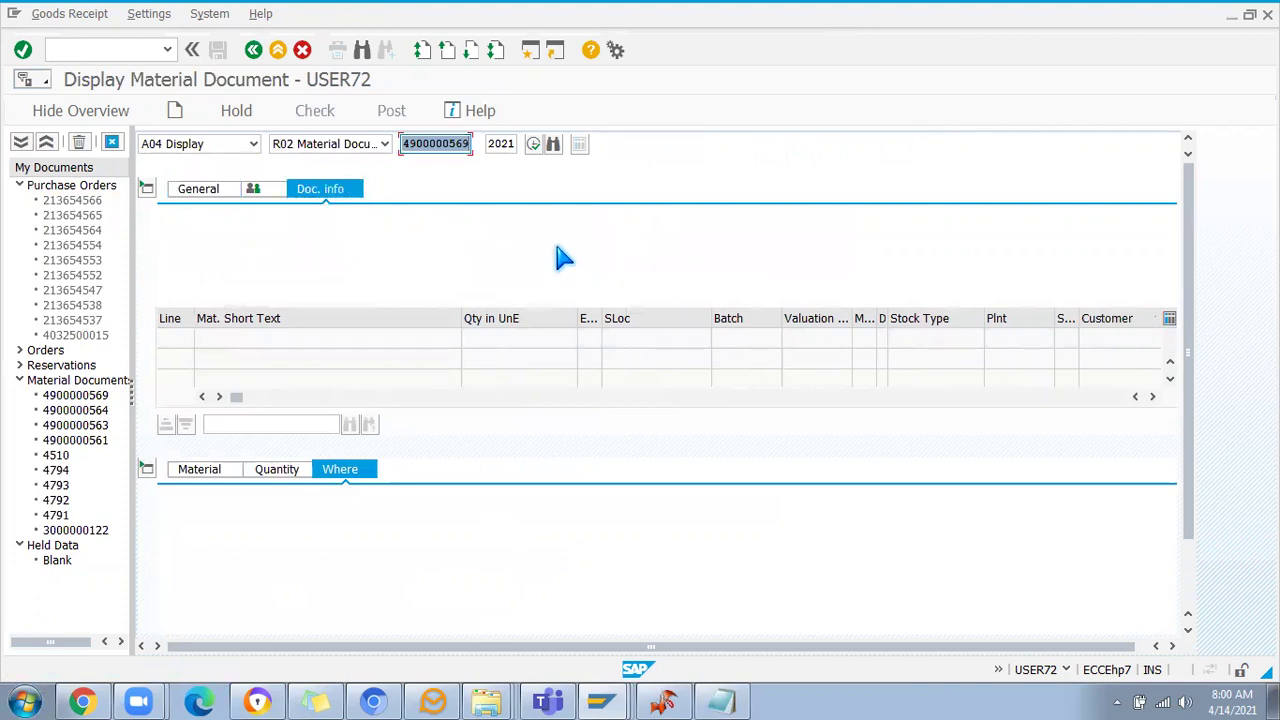
pyautogui.click(660, 270)
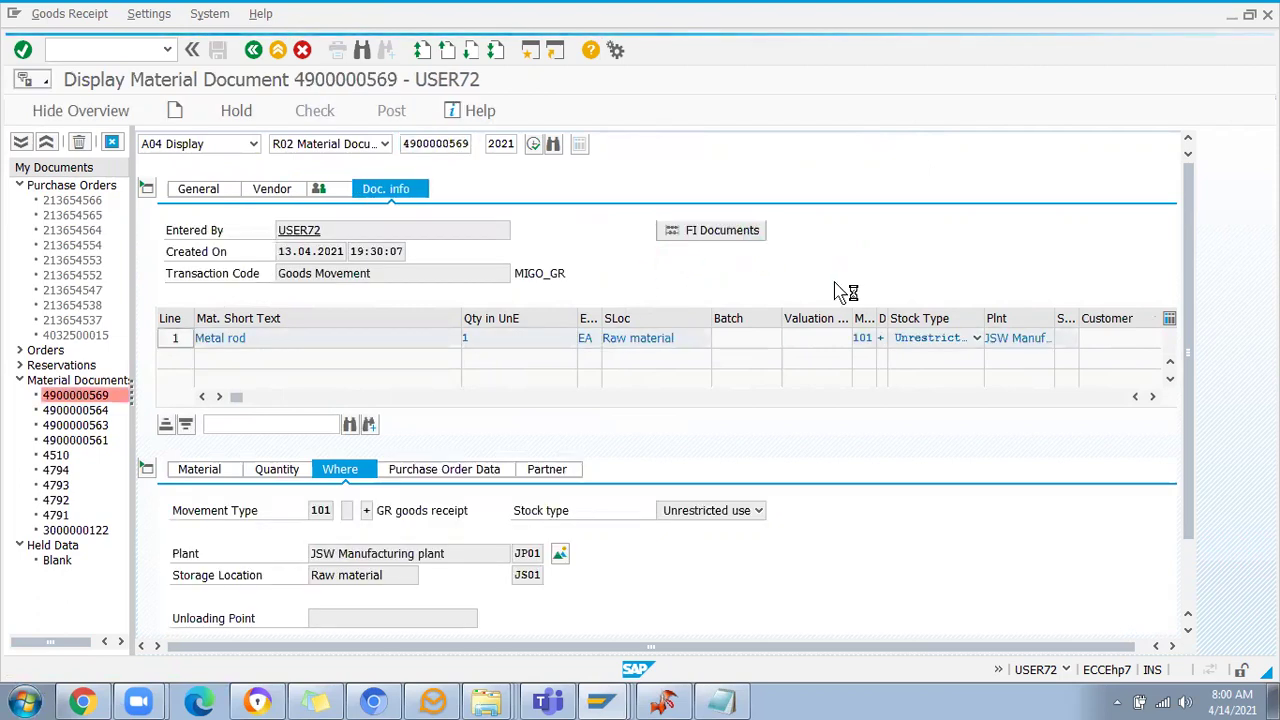
pyautogui.click(58, 222)
pyautogui.doubleClick(60, 226)
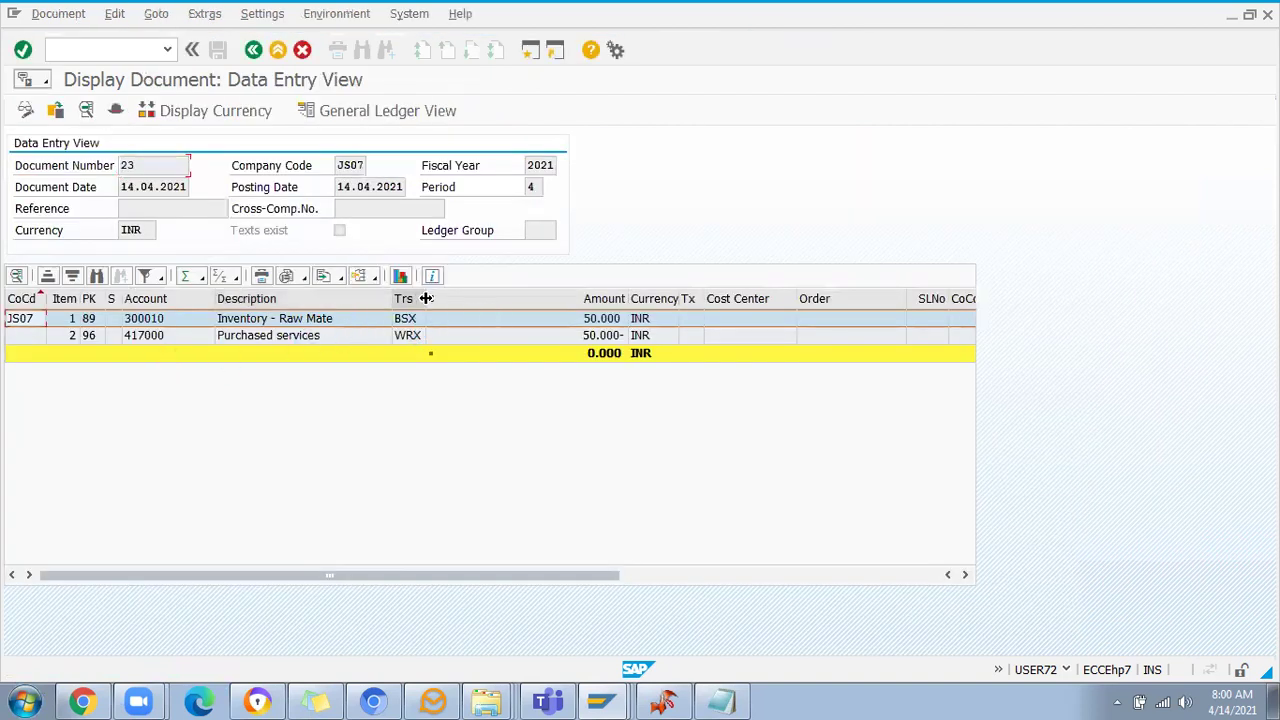
# Widen the transaction column and examine which G/L accounts the BSX and WRX line items use
pyautogui.moveTo(426, 298); pyautogui.dragTo(448, 298)
pyautogui.click(406, 336)
pyautogui.click(408, 318)
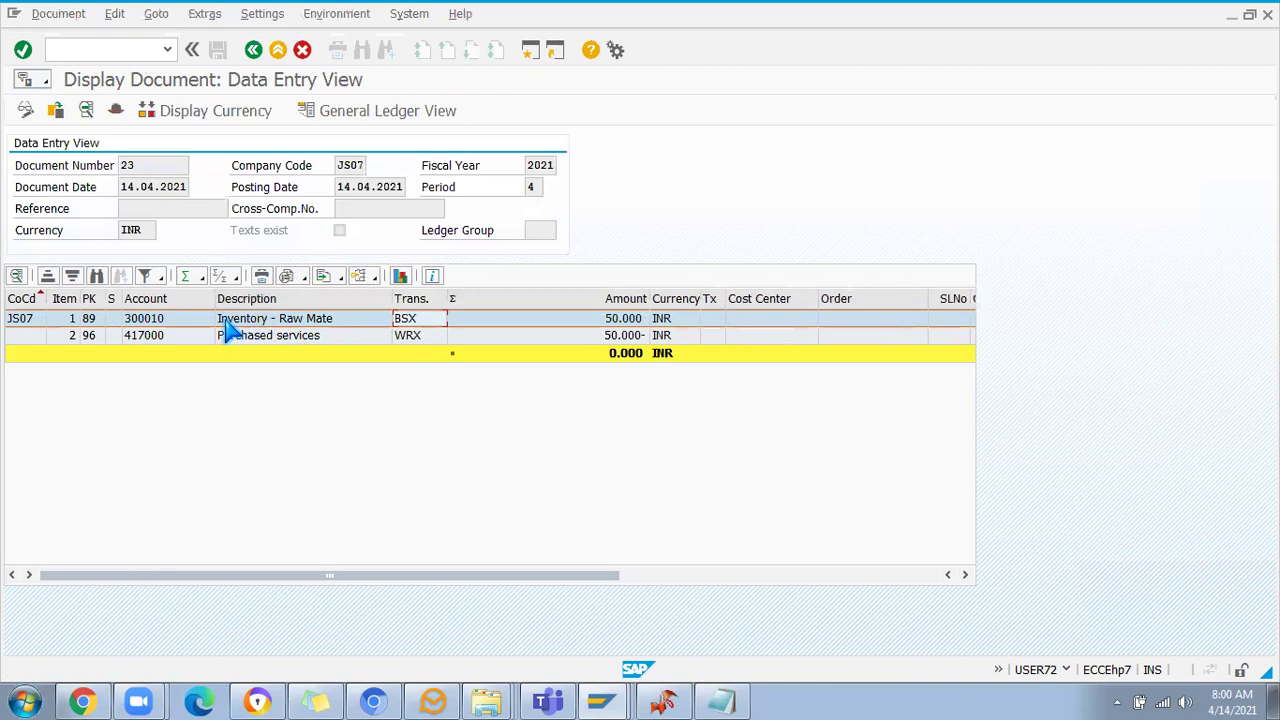
pyautogui.click(158, 318)
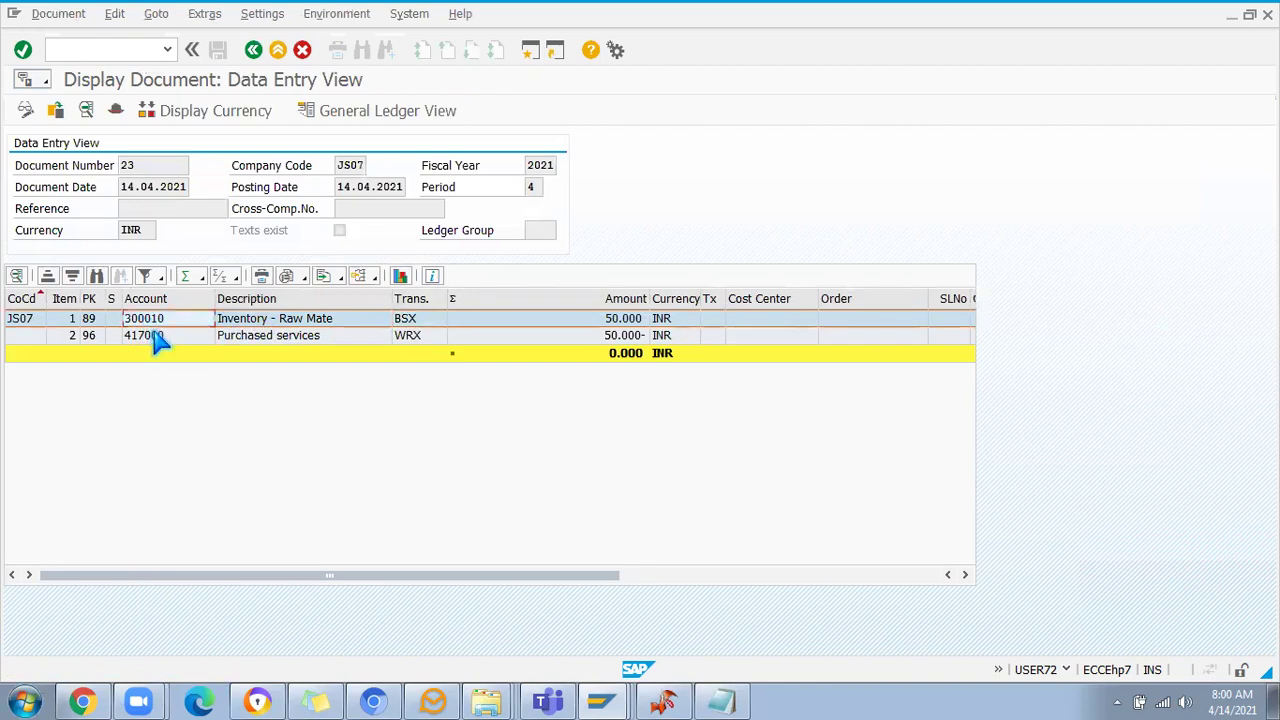
pyautogui.click(412, 338)
pyautogui.click(133, 338)
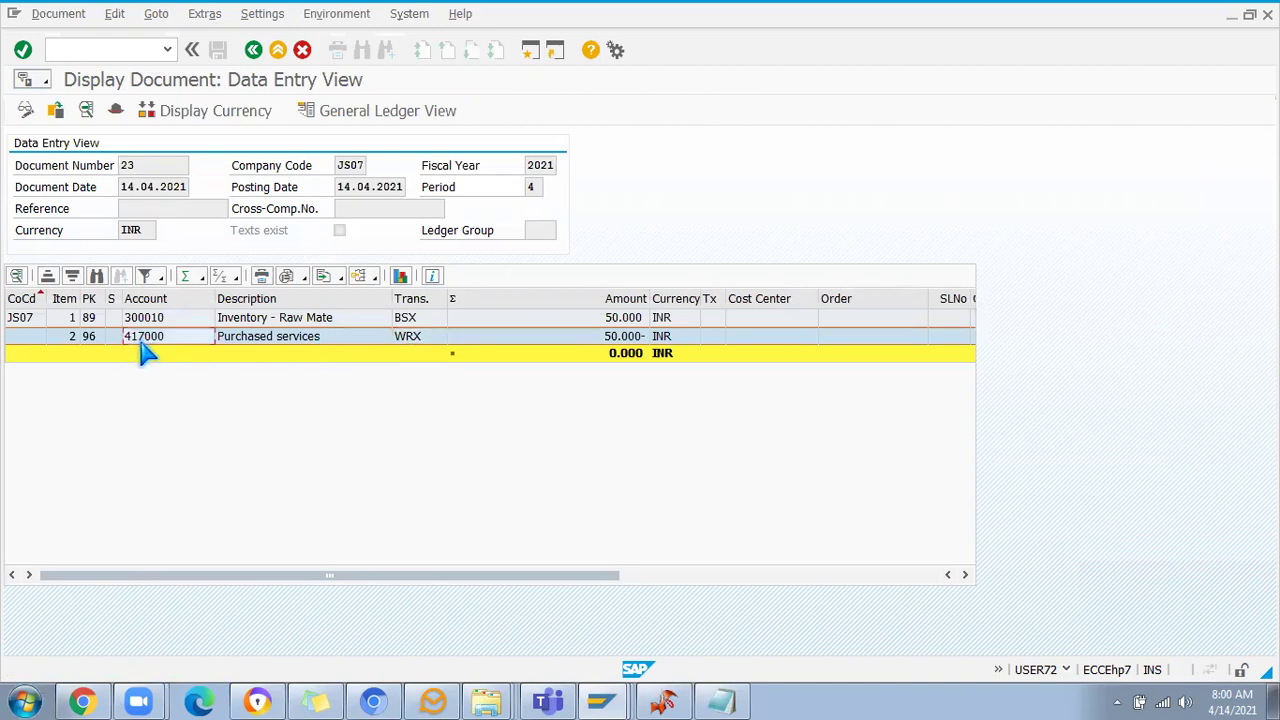
# Look up posting key 89 of the BSX inventory line in the list of posting keys and close the list
pyautogui.click(102, 318)
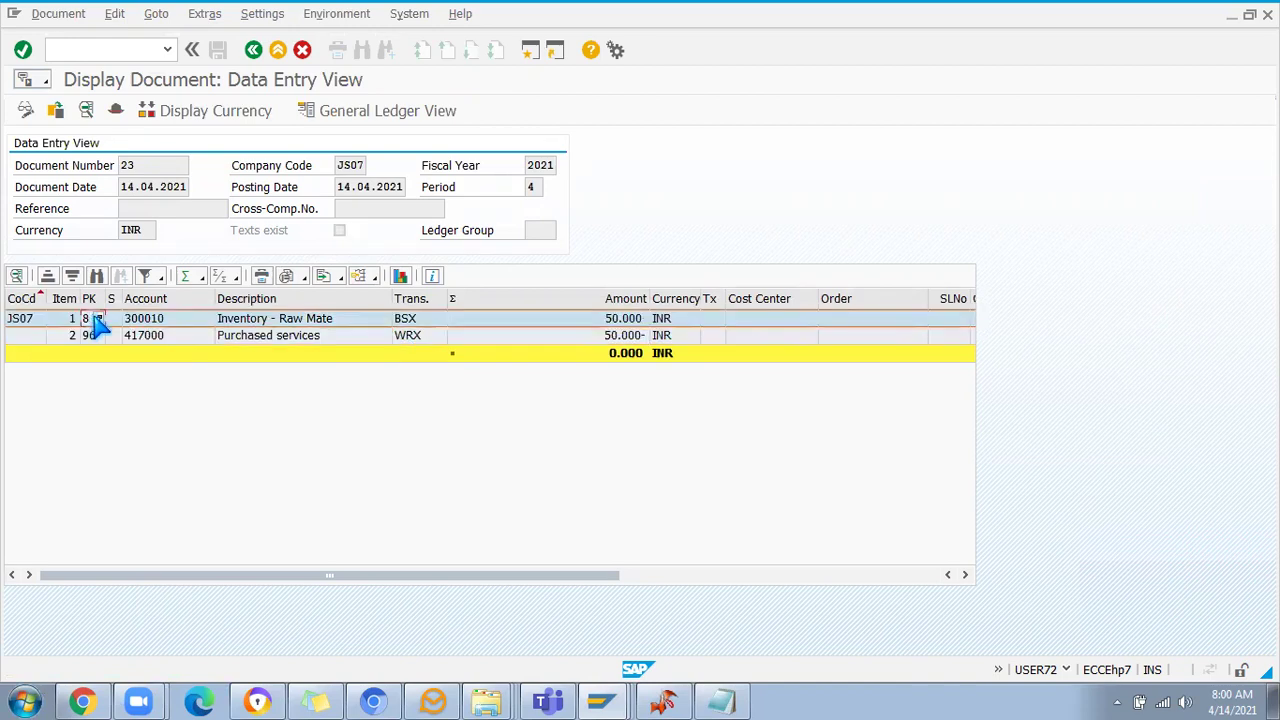
pyautogui.doubleClick(101, 319)
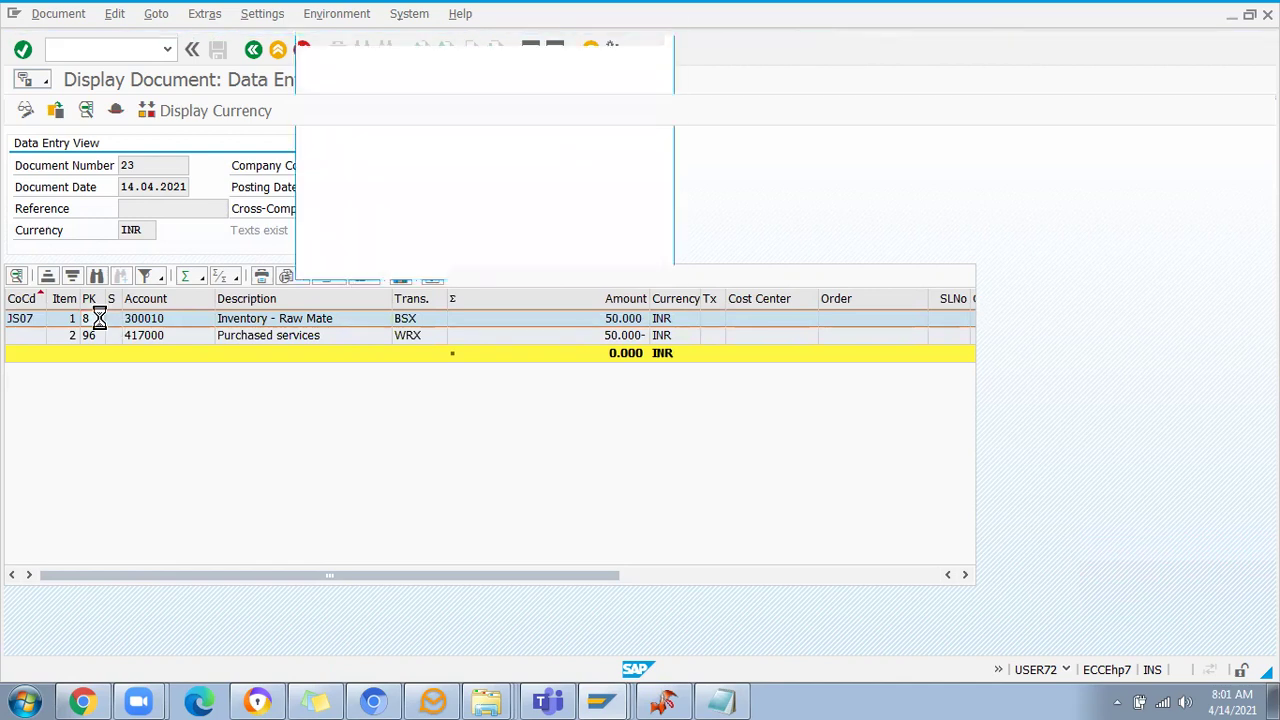
pyautogui.scroll(-4, 352, 497)
pyautogui.scroll(-4, 352, 497)
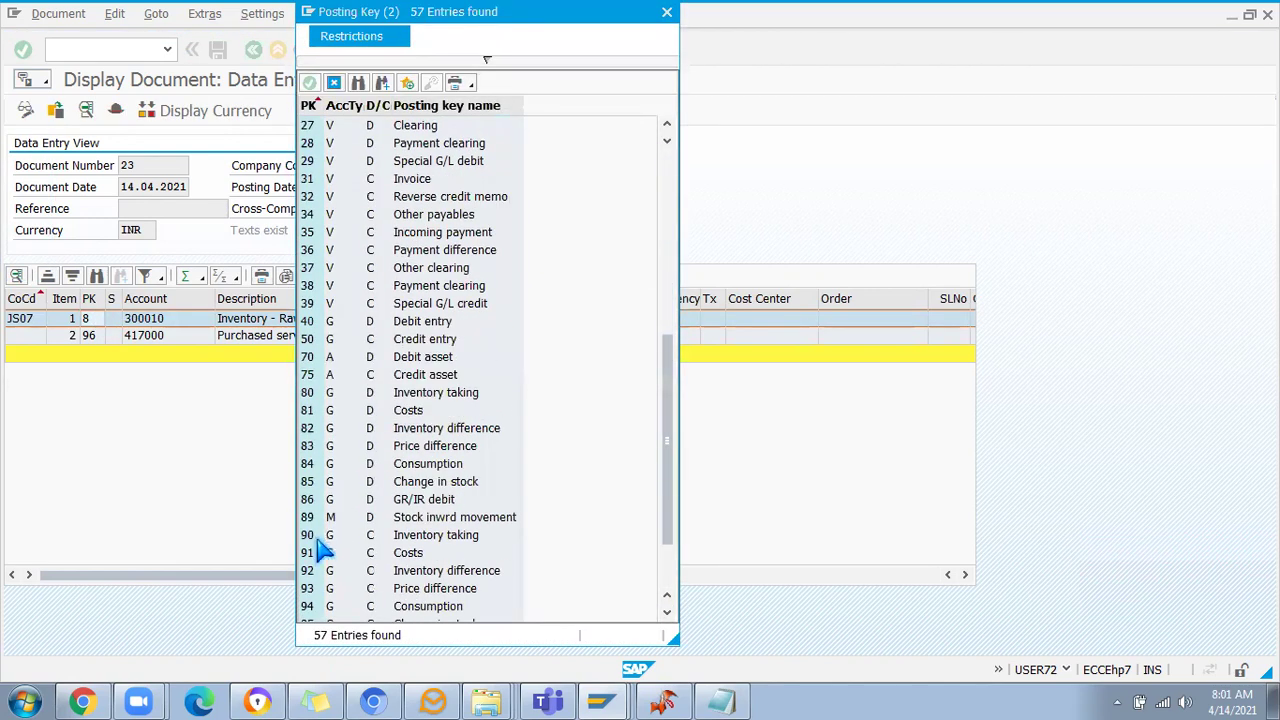
pyautogui.click(310, 517)
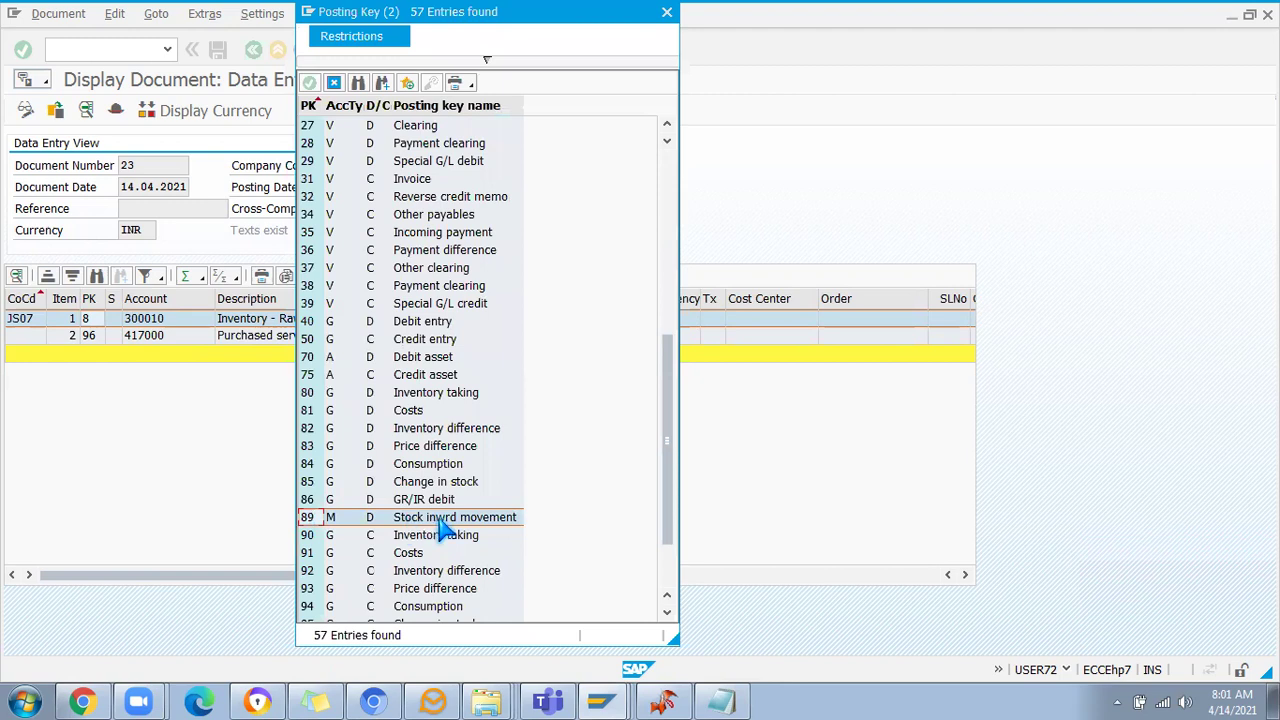
pyautogui.click(667, 12)
# Look up posting key 96 of the WRX line in the list of posting keys and close the list
pyautogui.click(88, 336)
pyautogui.click(98, 336)
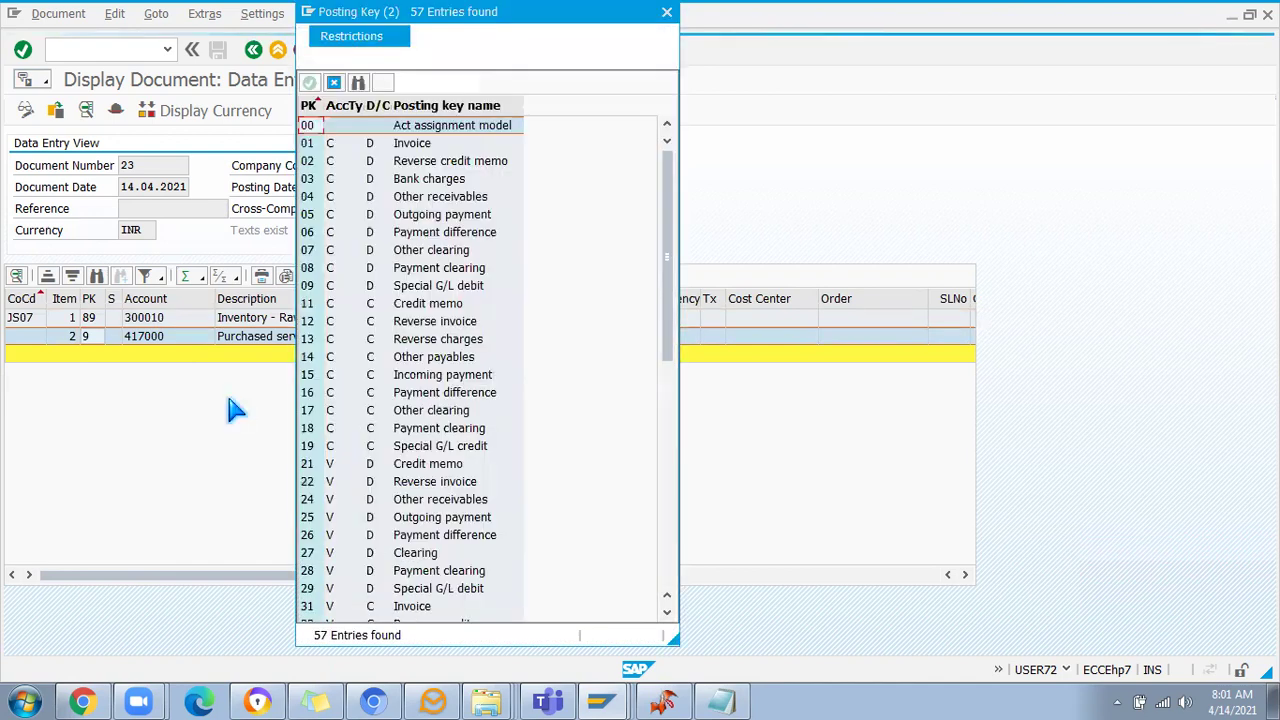
pyautogui.scroll(-4, 360, 470)
pyautogui.scroll(-6, 355, 495)
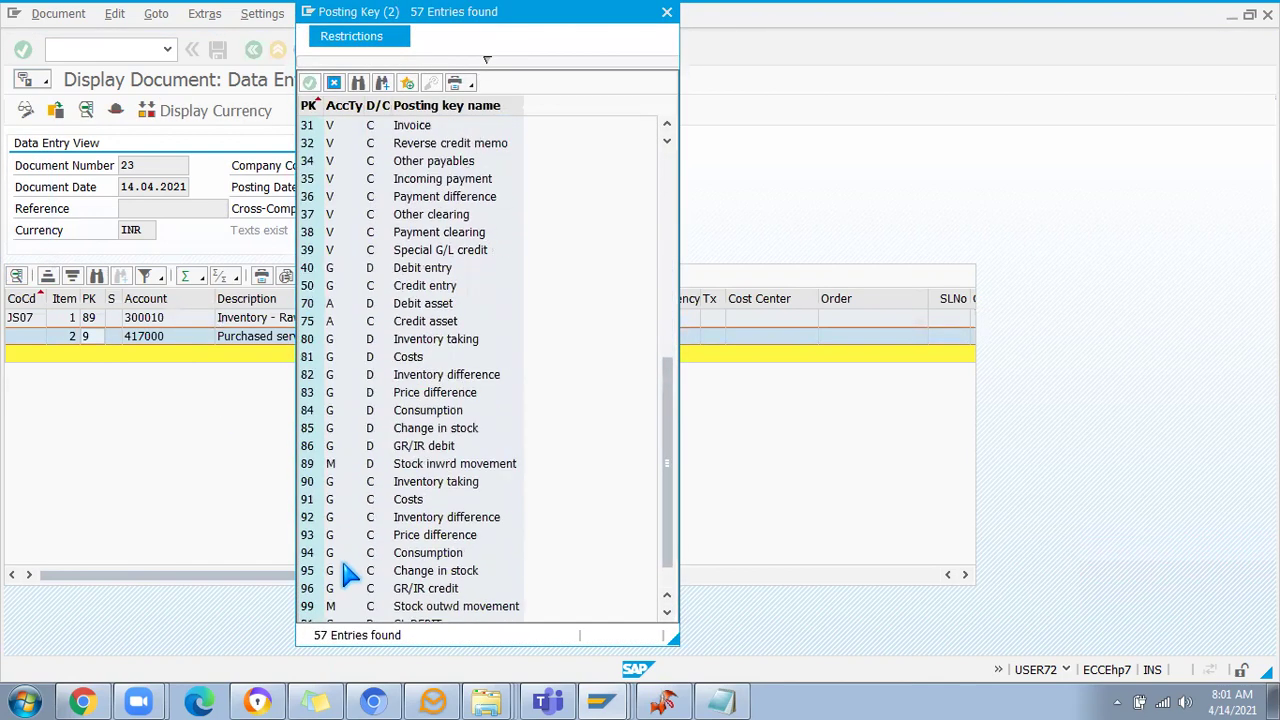
pyautogui.click(310, 555)
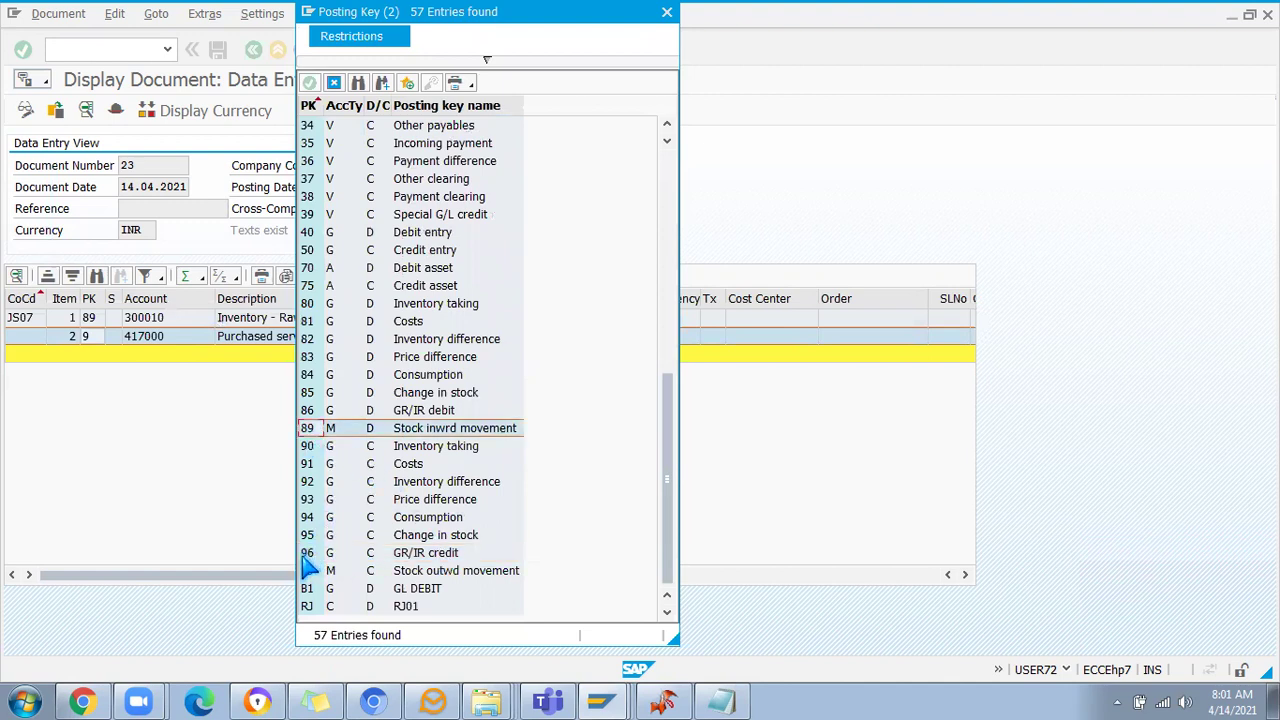
pyautogui.click(667, 12)
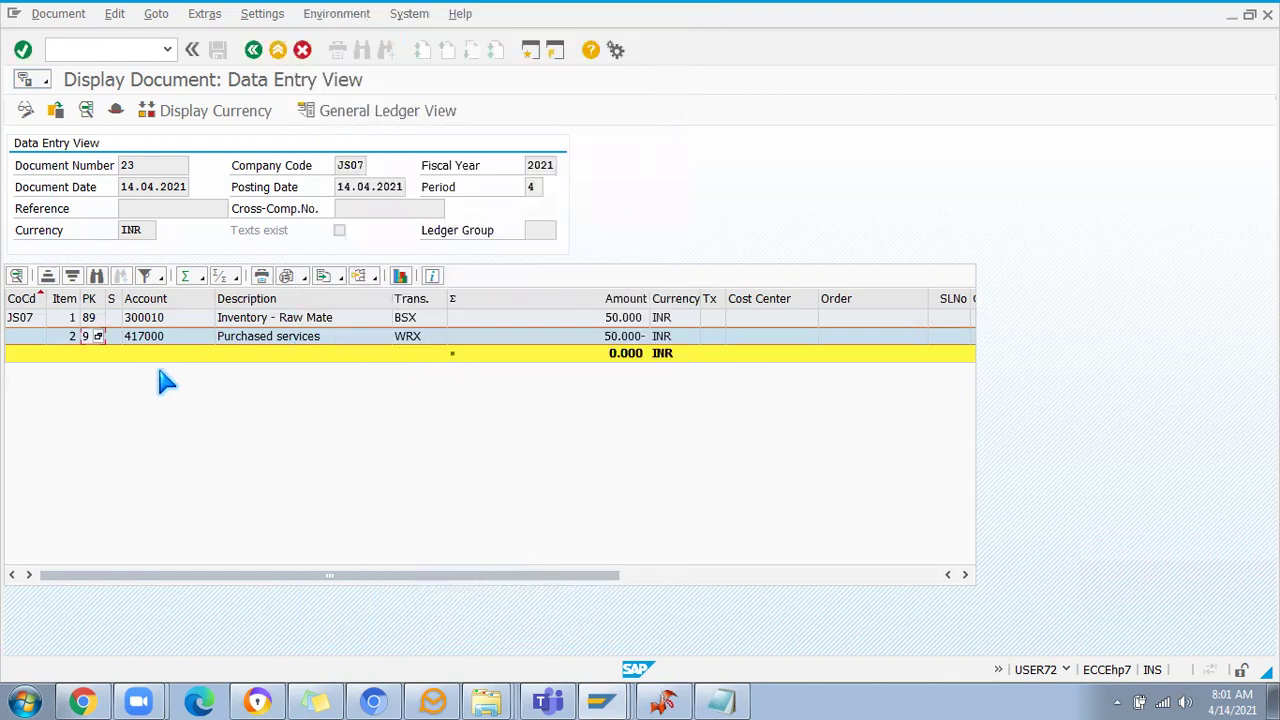
# Compare the debit and credit amounts of the two line items and return to the material document
pyautogui.click(600, 318)
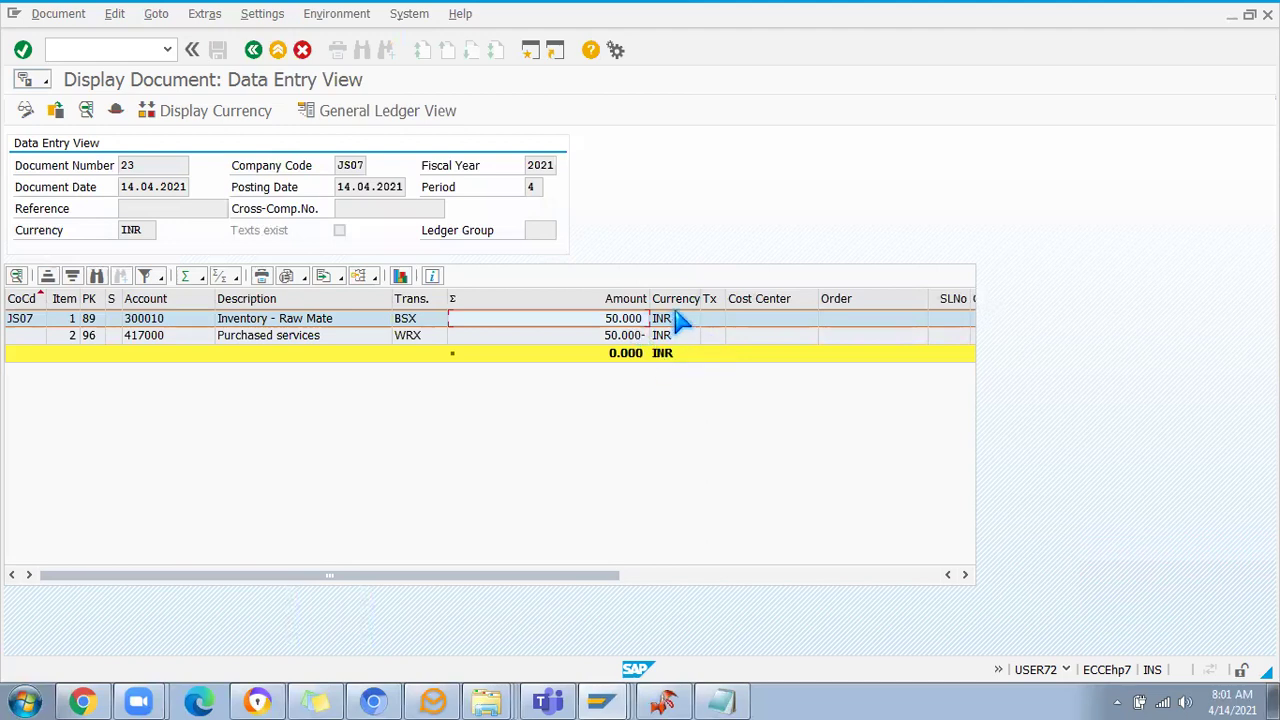
pyautogui.click(624, 336)
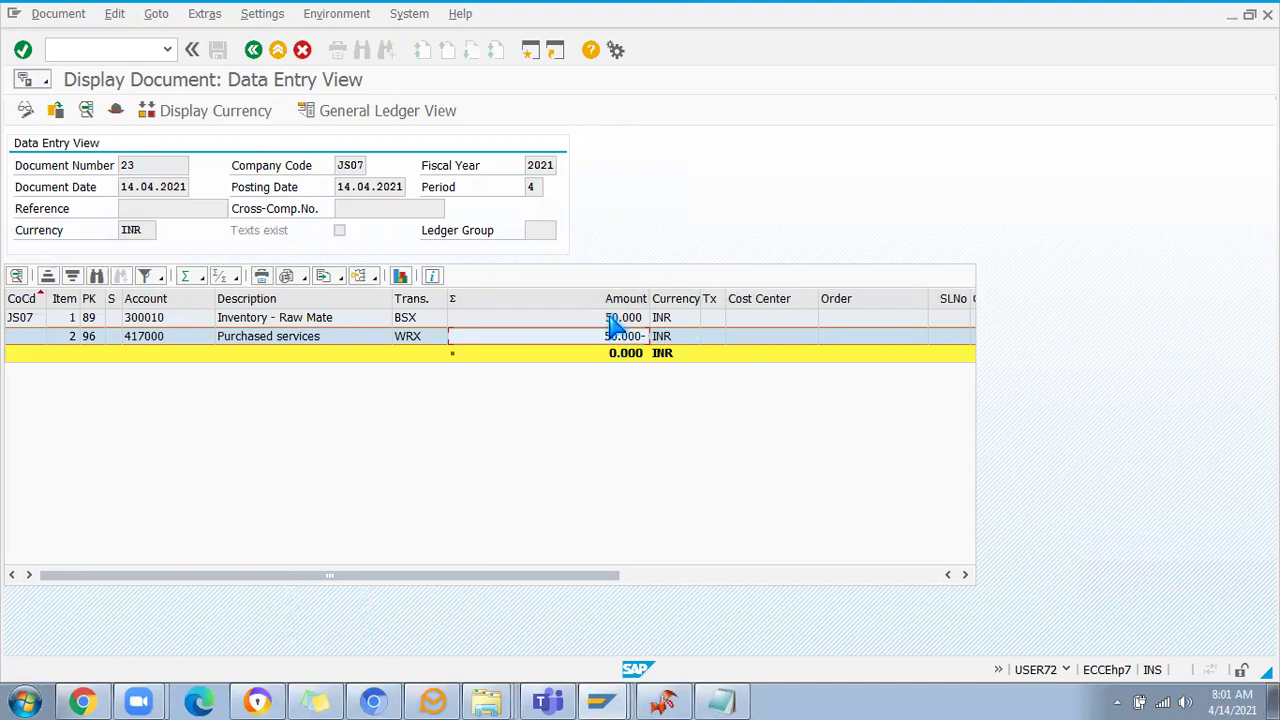
pyautogui.click(612, 319)
pyautogui.click(616, 337)
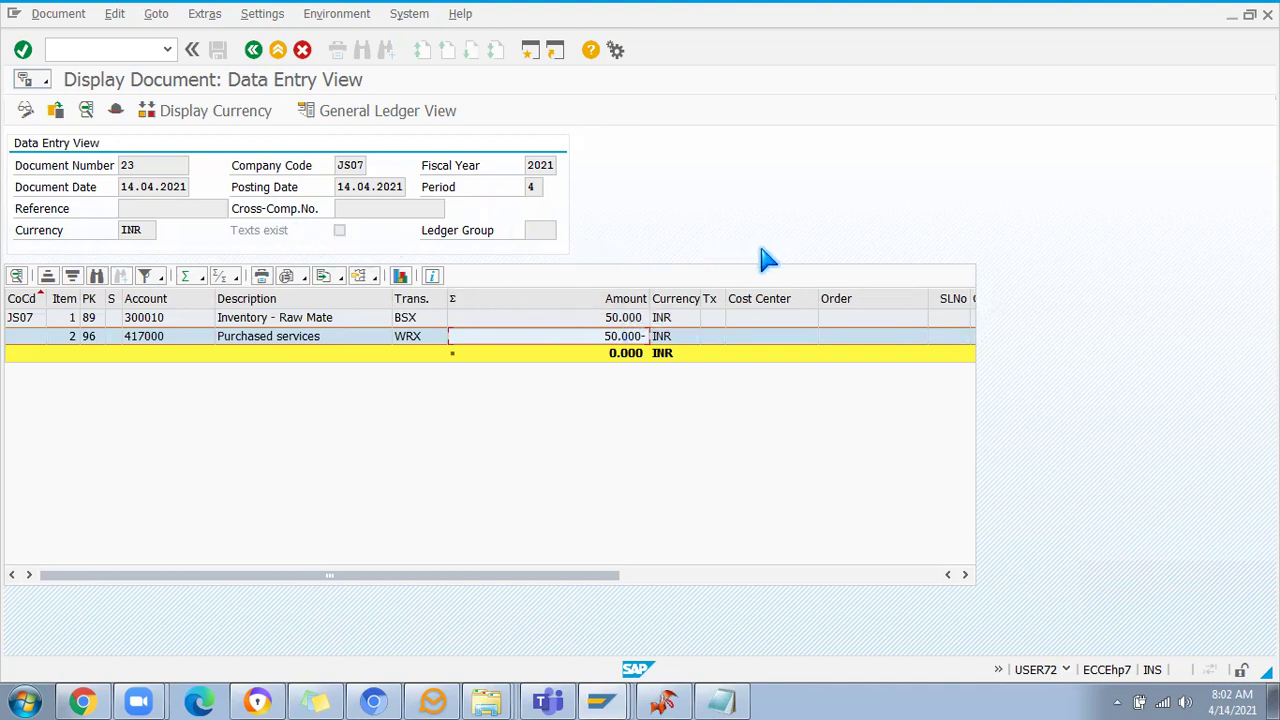
pyautogui.click(253, 50)
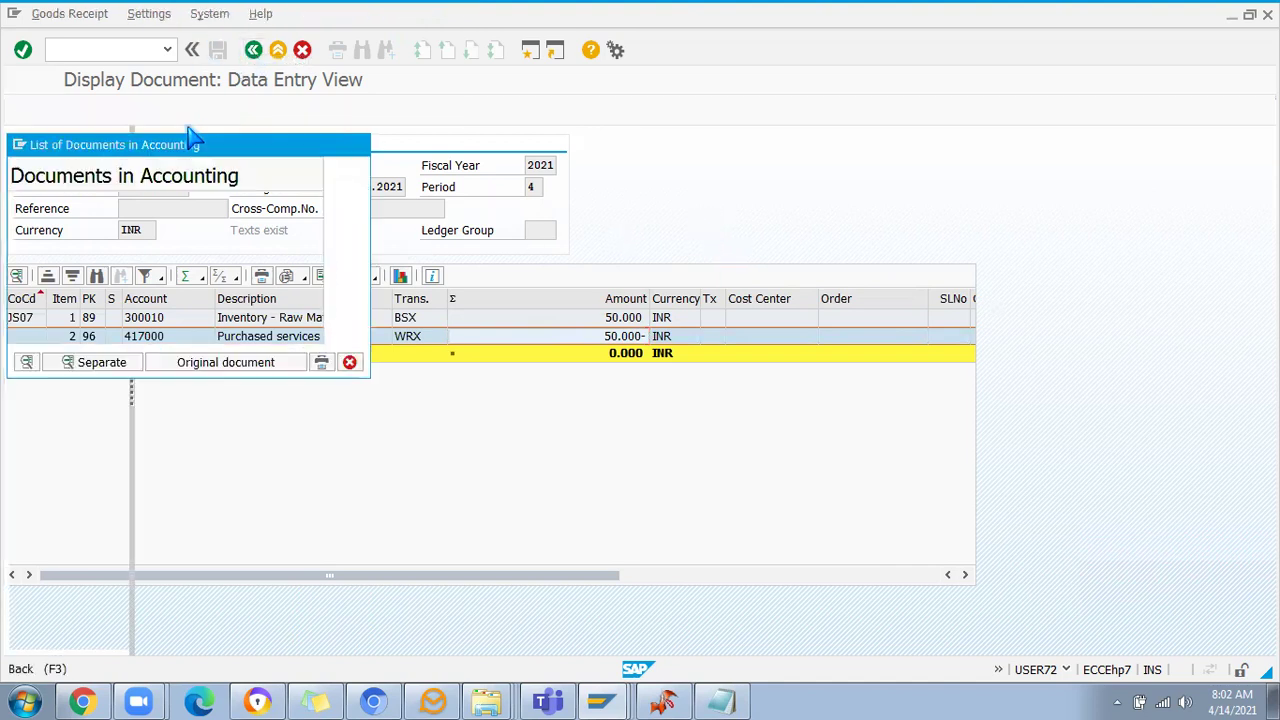
pyautogui.click(358, 146)
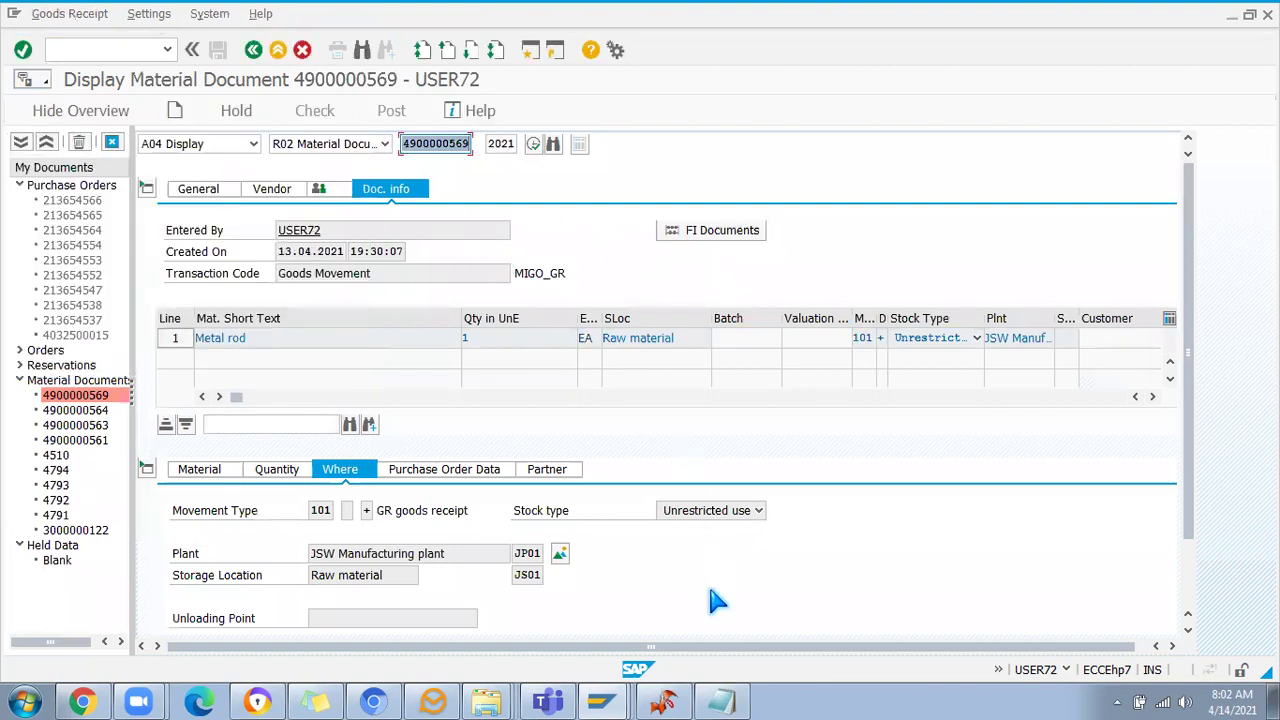
# Switch to Notepad and review the material noted with valuation class 4100 and the numbered checklist of settings
pyautogui.click(721, 701)
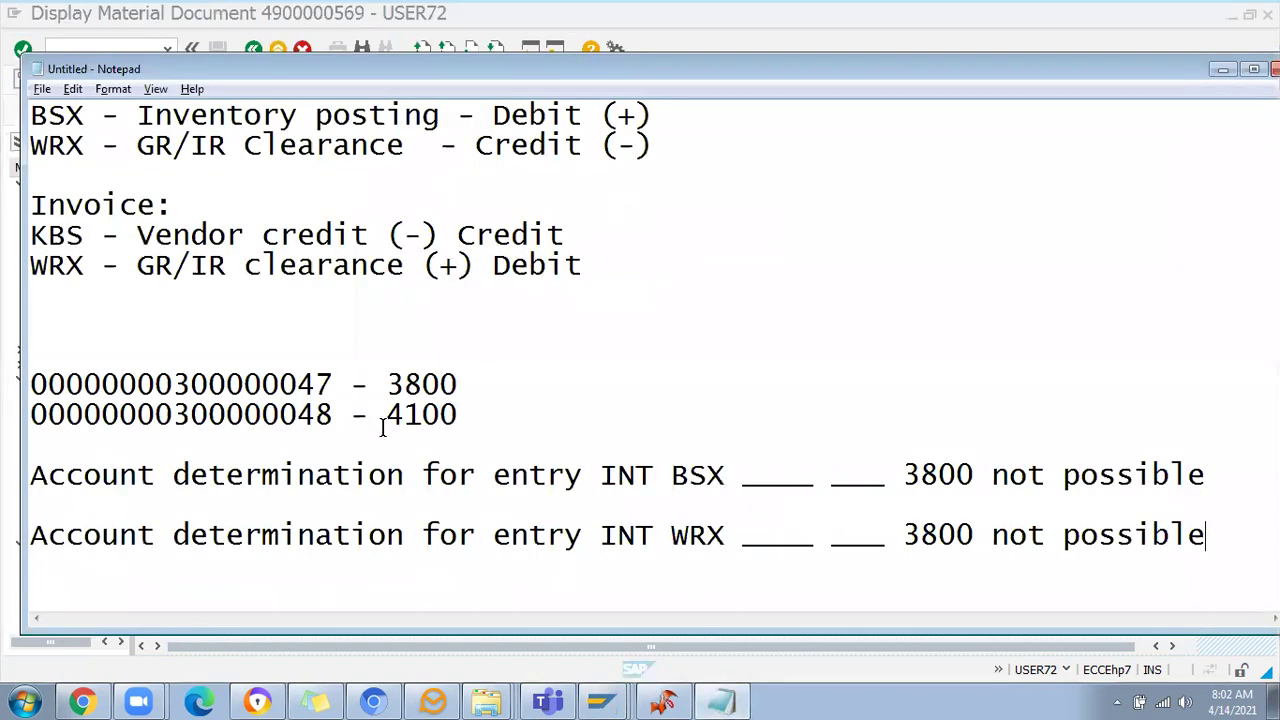
pyautogui.doubleClick(429, 412)
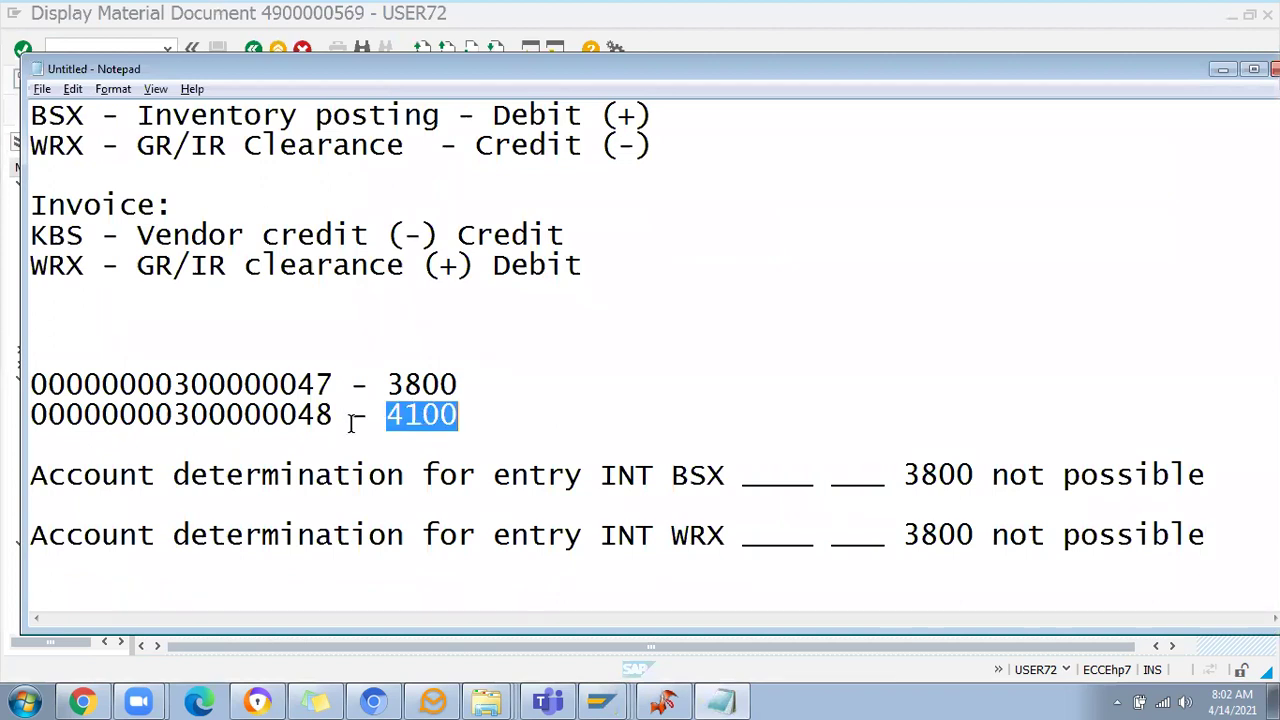
pyautogui.click(469, 414)
pyautogui.moveTo(469, 414); pyautogui.dragTo(30, 414)
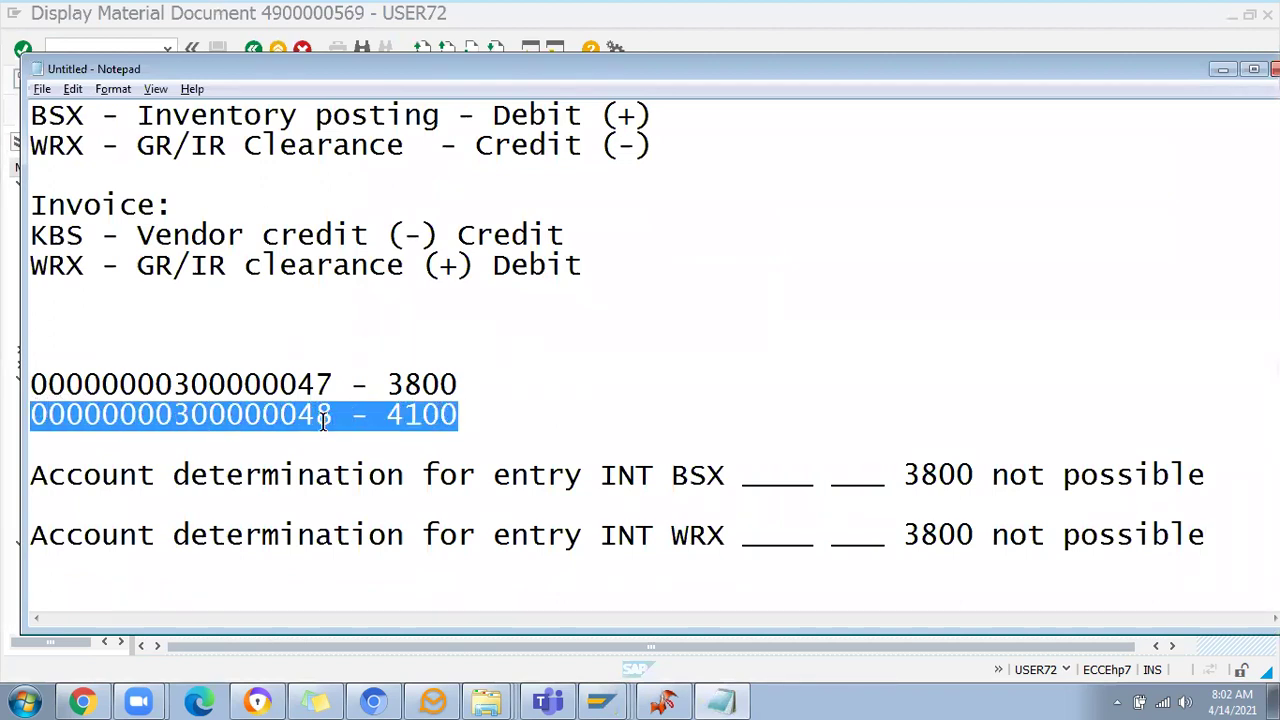
pyautogui.click(506, 406)
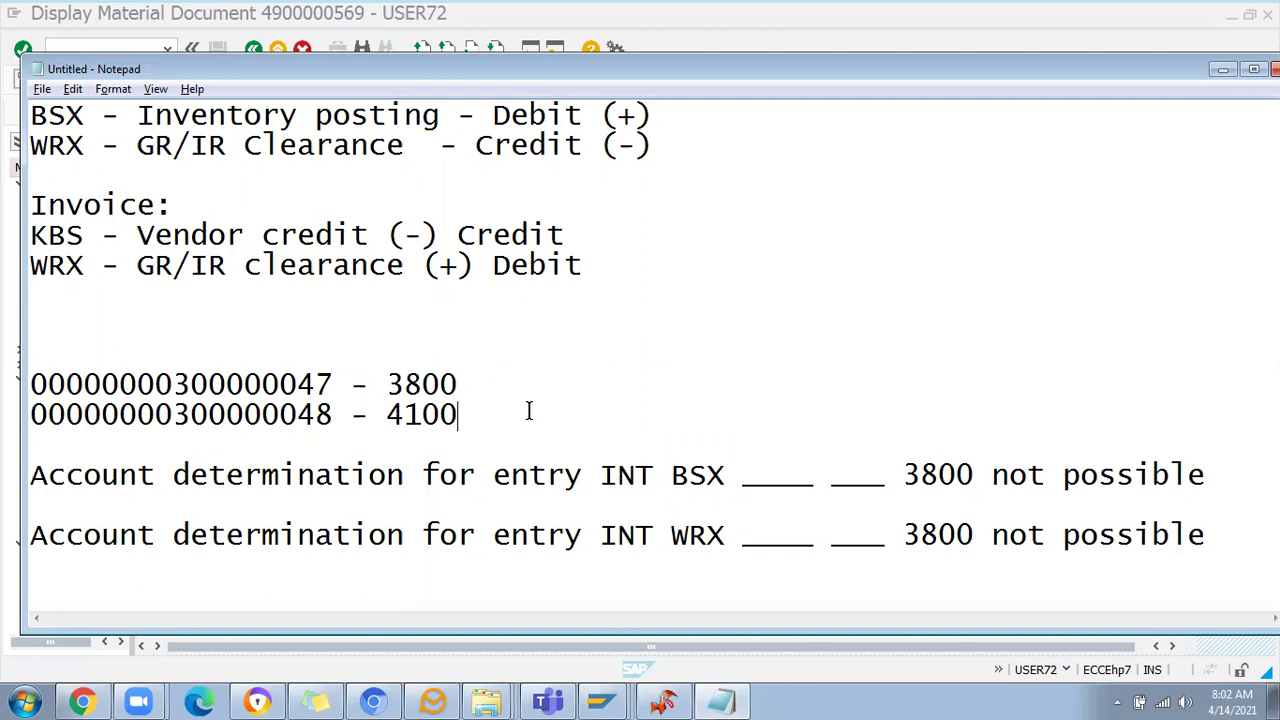
pyautogui.scroll(3, 525, 415)
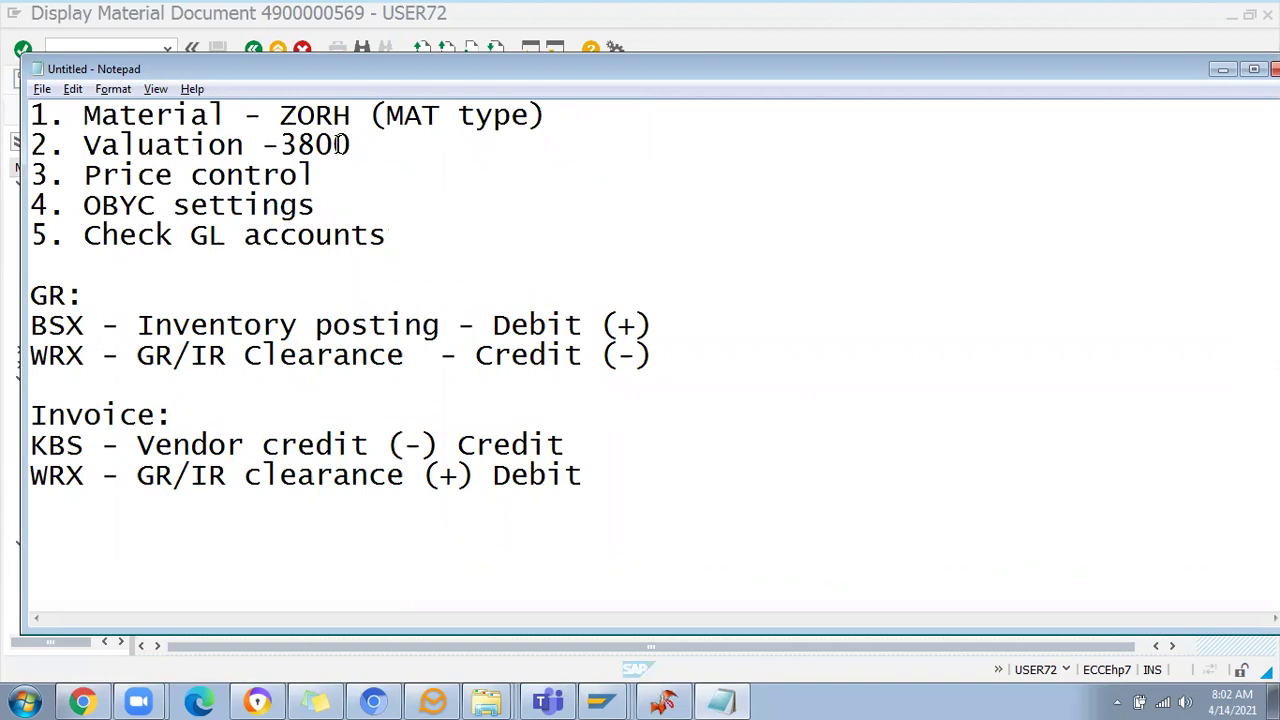
pyautogui.click(396, 145)
pyautogui.scroll(-3, 349, 222)
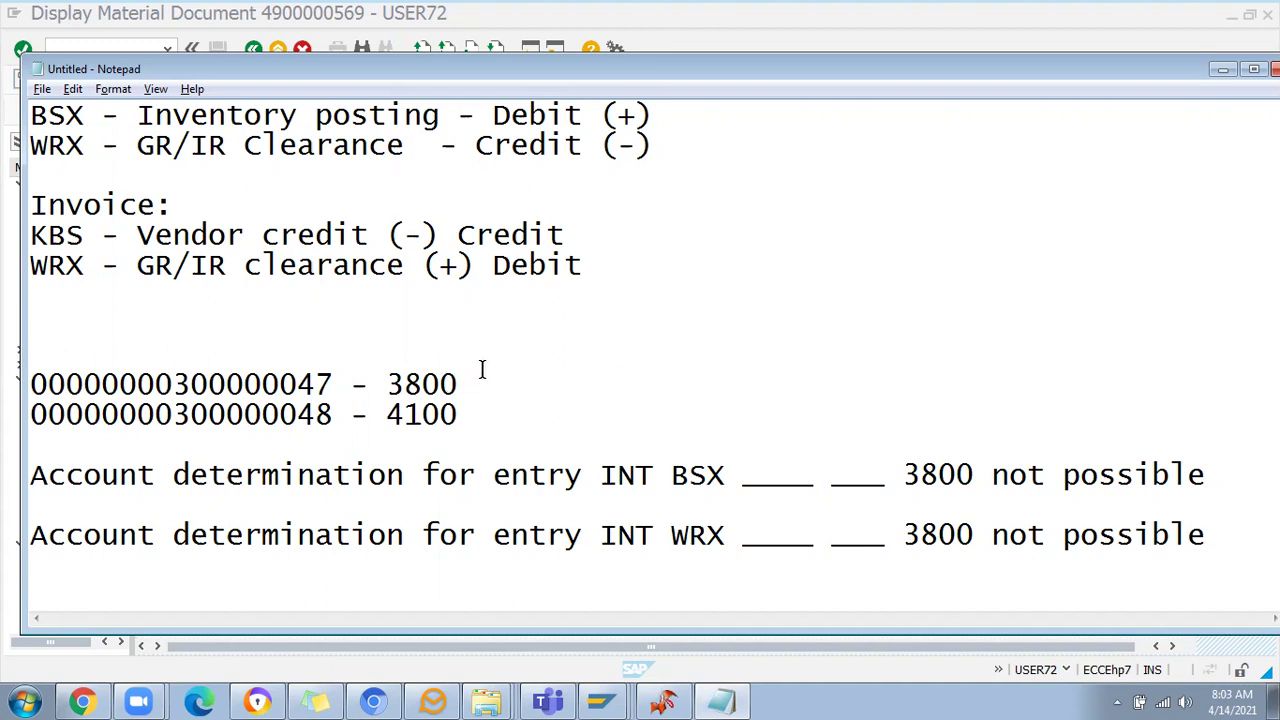
# Add a "Standard price:" heading beneath the noted INT WRX account determination message
pyautogui.click(1214, 536)
pyautogui.press('Return')
pyautogui.press('Return')
pyautogui.write('Stad')
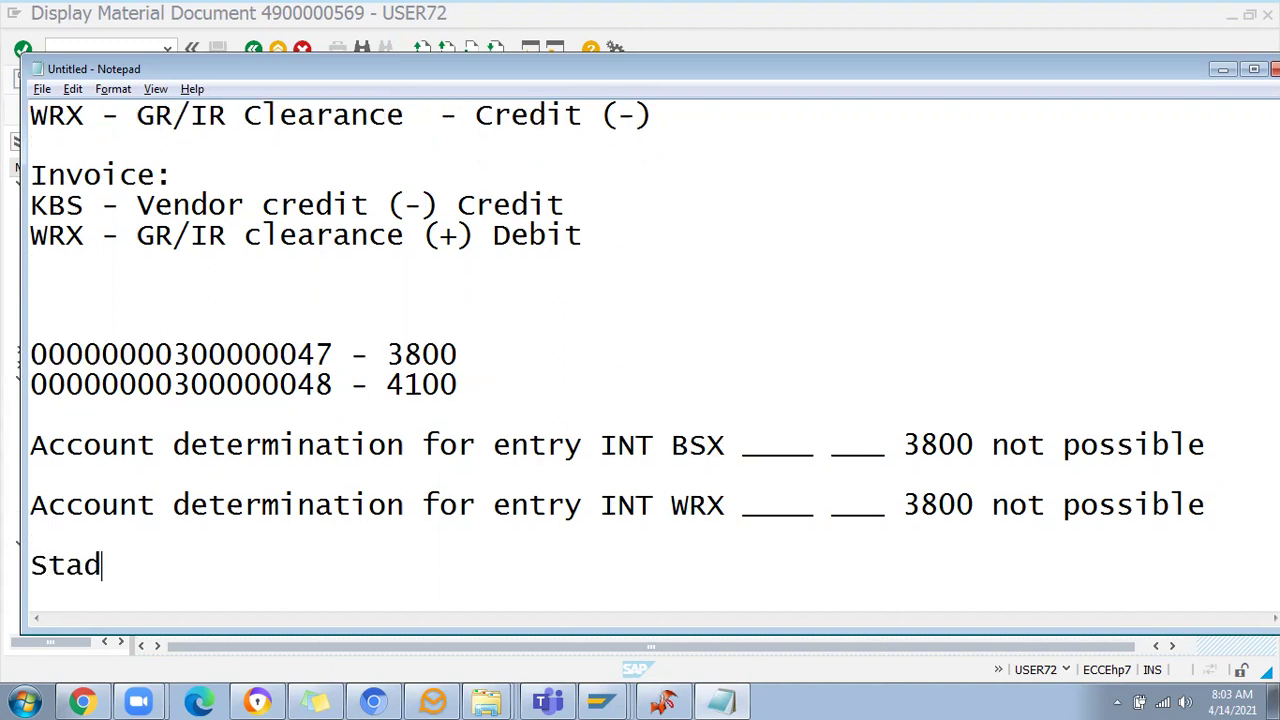
pyautogui.press('BackSpace')
pyautogui.write('ndard')
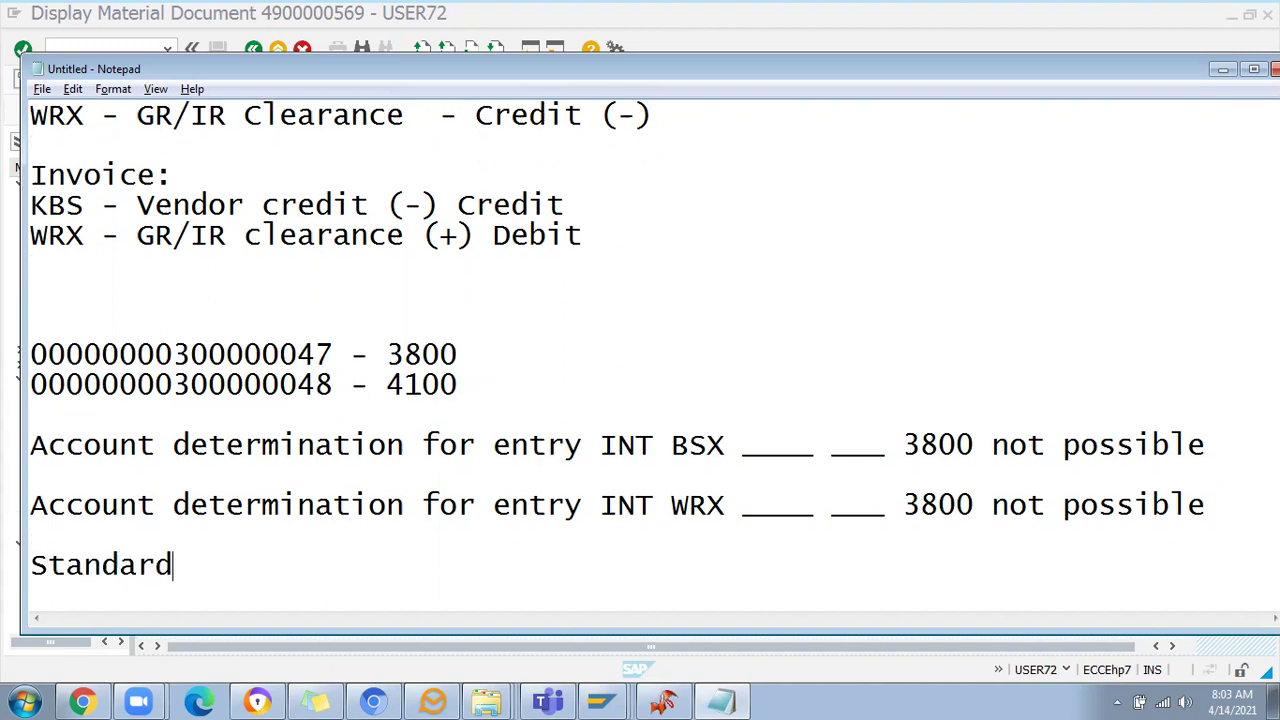
pyautogui.write(' price:')
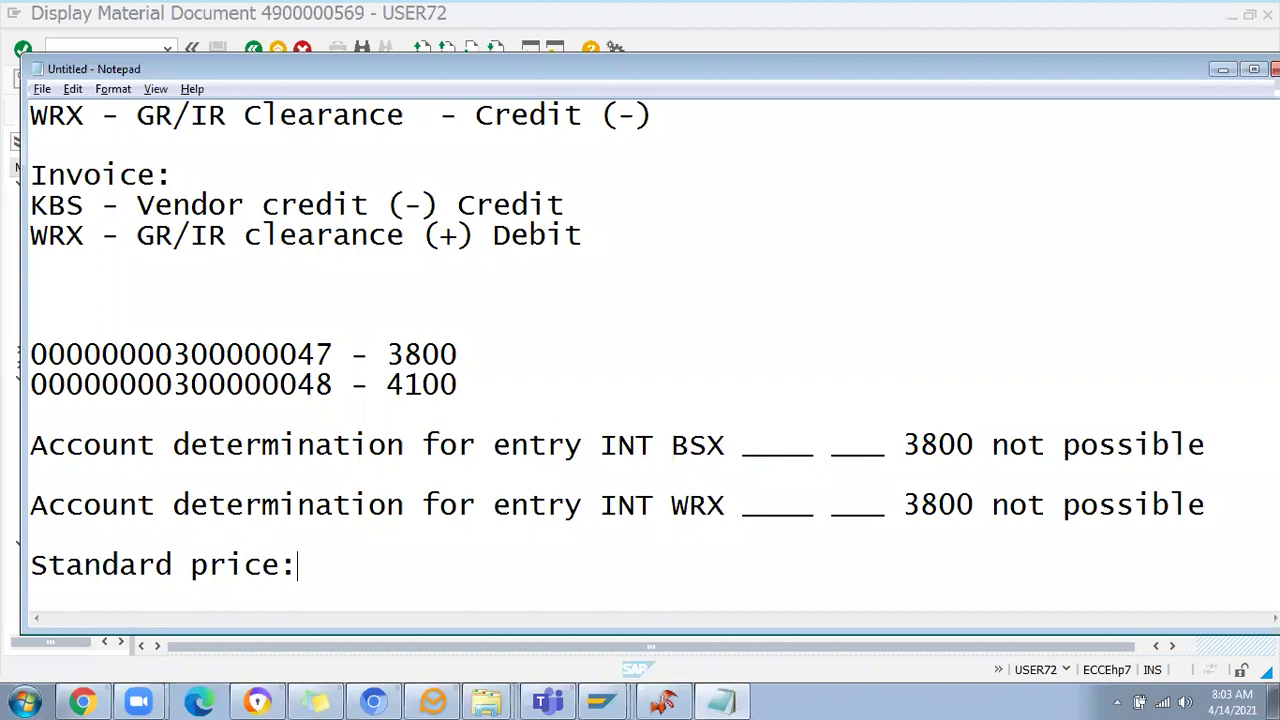
pyautogui.press('Return')
pyautogui.press('Return')
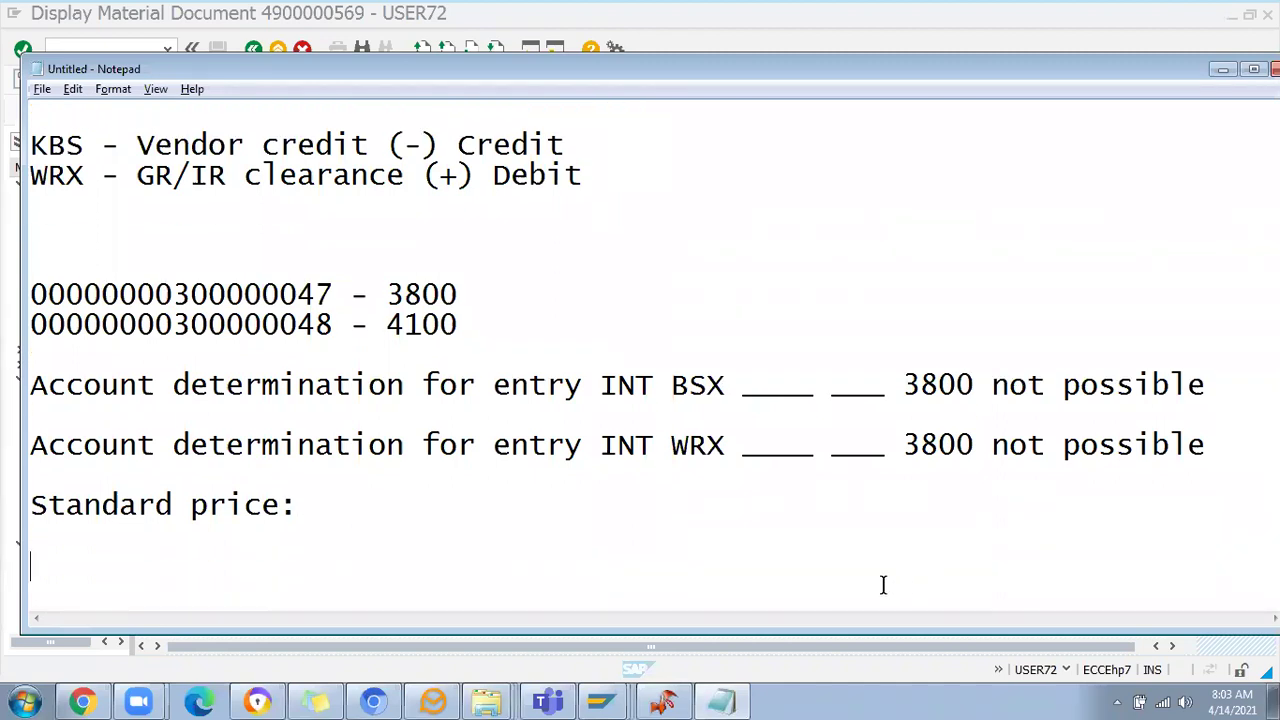
# List the transaction keys BSX and WRX on separate lines under the Standard price heading
pyautogui.write('BSX')
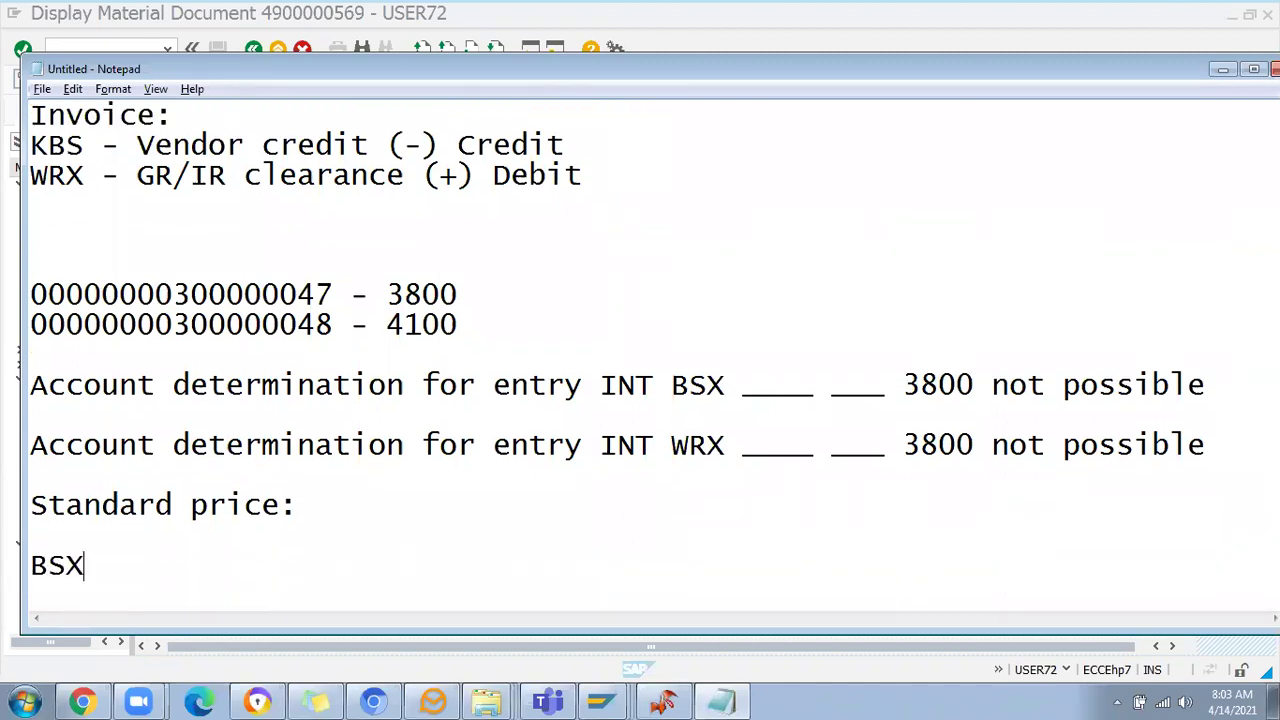
pyautogui.press('Return')
pyautogui.write('WRX')
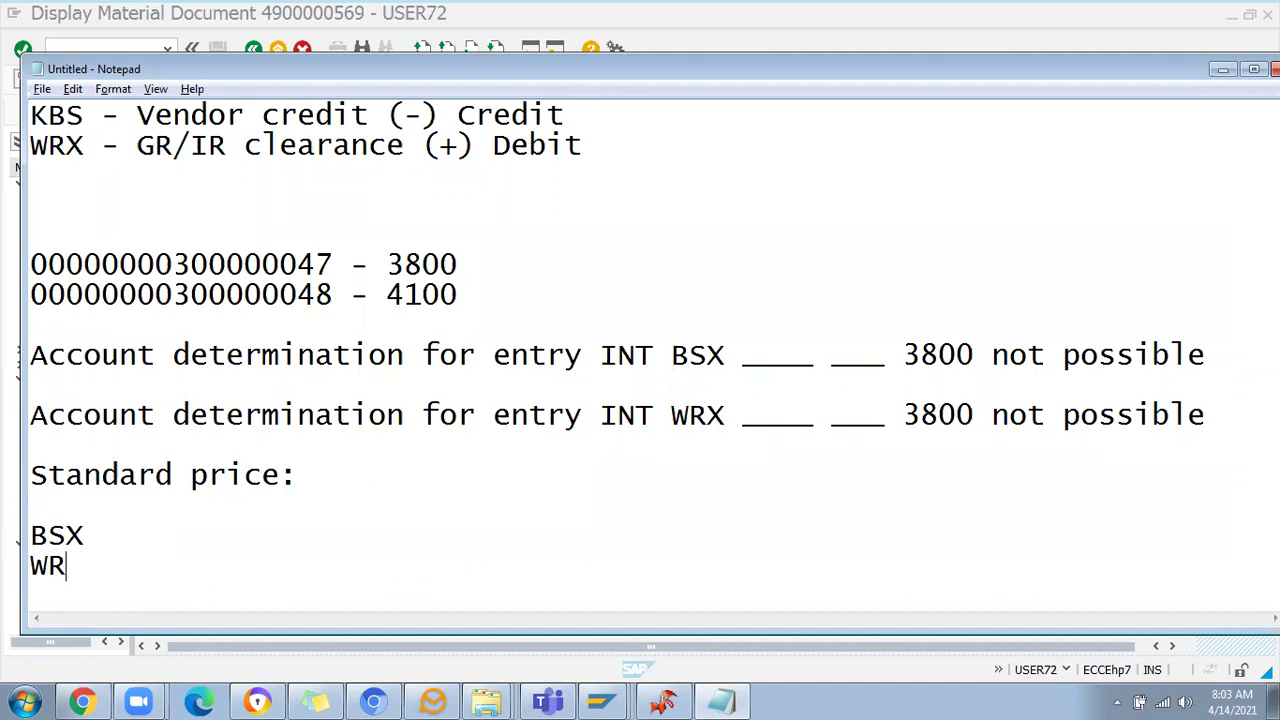
pyautogui.press('Return')
pyautogui.press('Return')
pyautogui.press('Return')
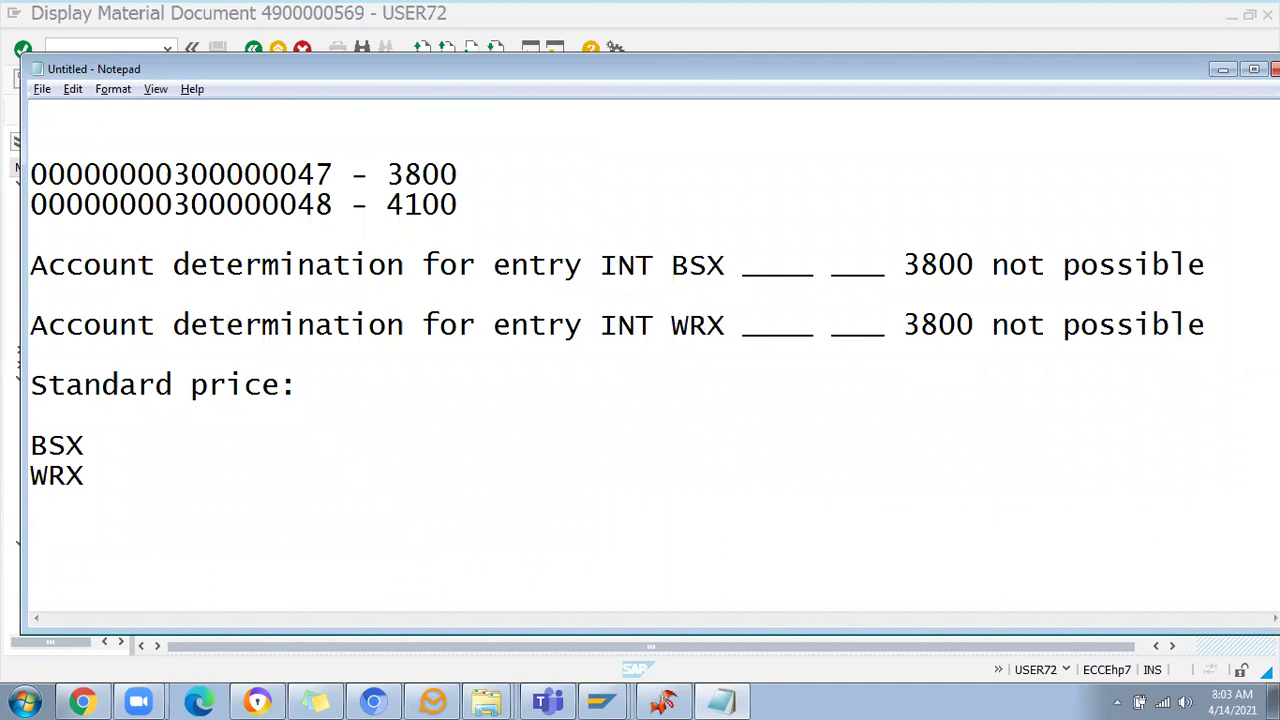
# Add a second group of transaction keys listing BSX, WRX and PRD on separate lines
pyautogui.write('BSX')
pyautogui.press('Return')
pyautogui.write('WRX')
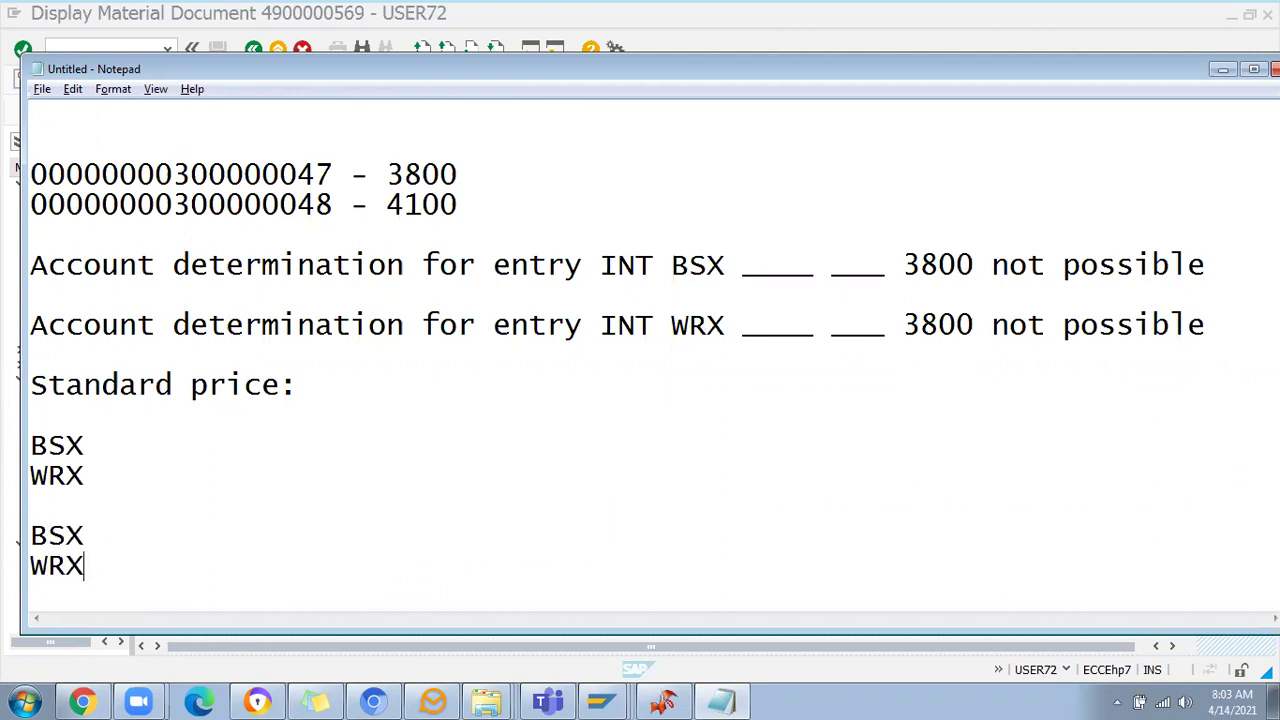
pyautogui.press('Return')
pyautogui.write('PRD')
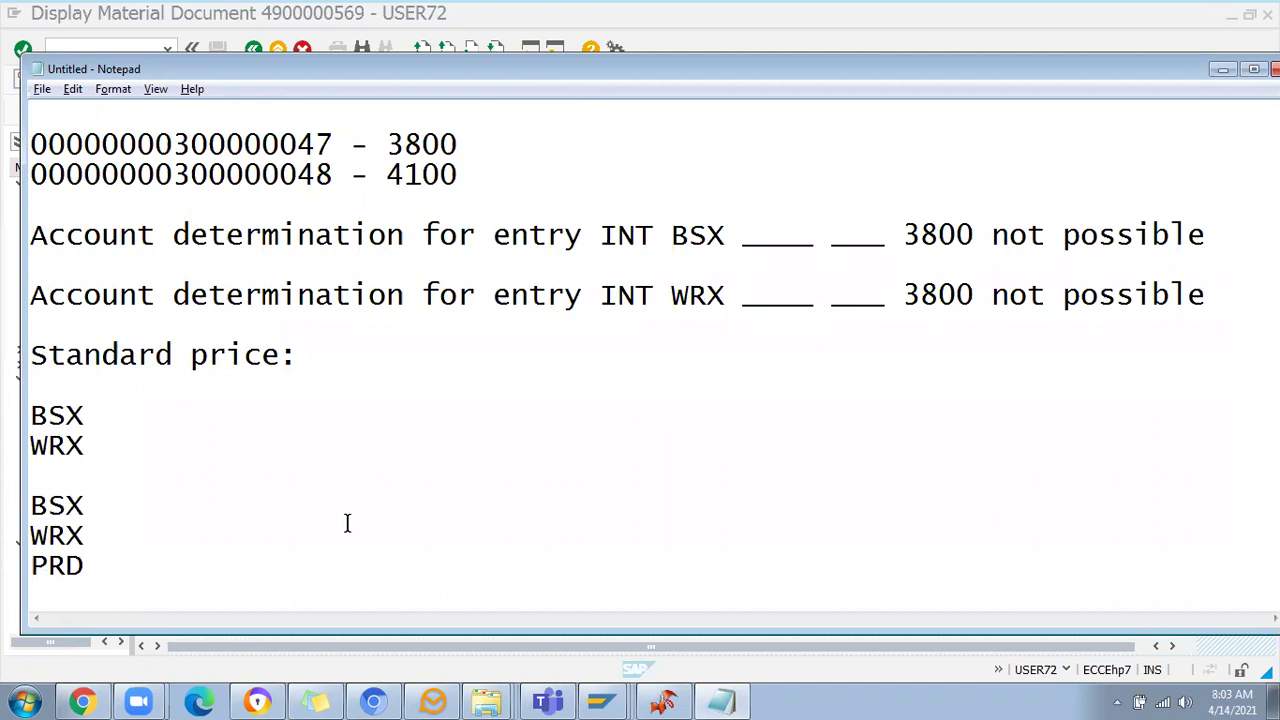
# Review the noted material line with valuation class 4100
pyautogui.scroll(1, 178, 411)
pyautogui.moveTo(457, 265); pyautogui.dragTo(33, 259)
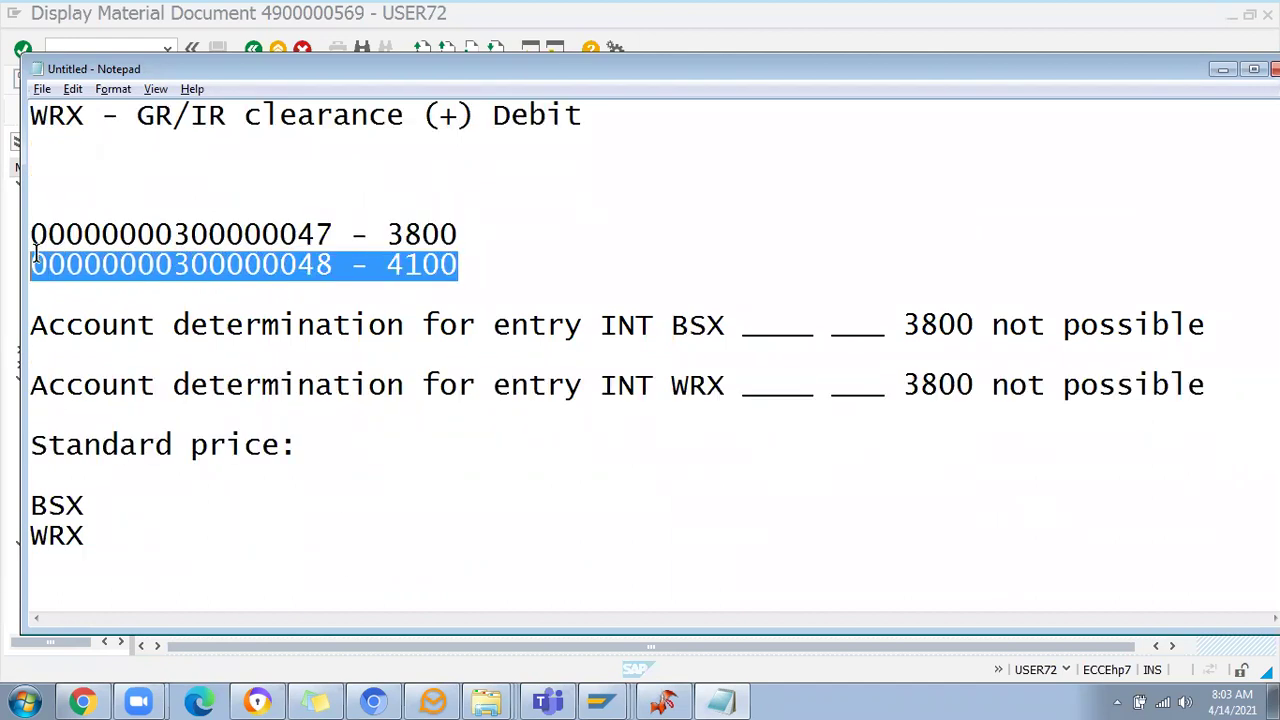
pyautogui.click(468, 268)
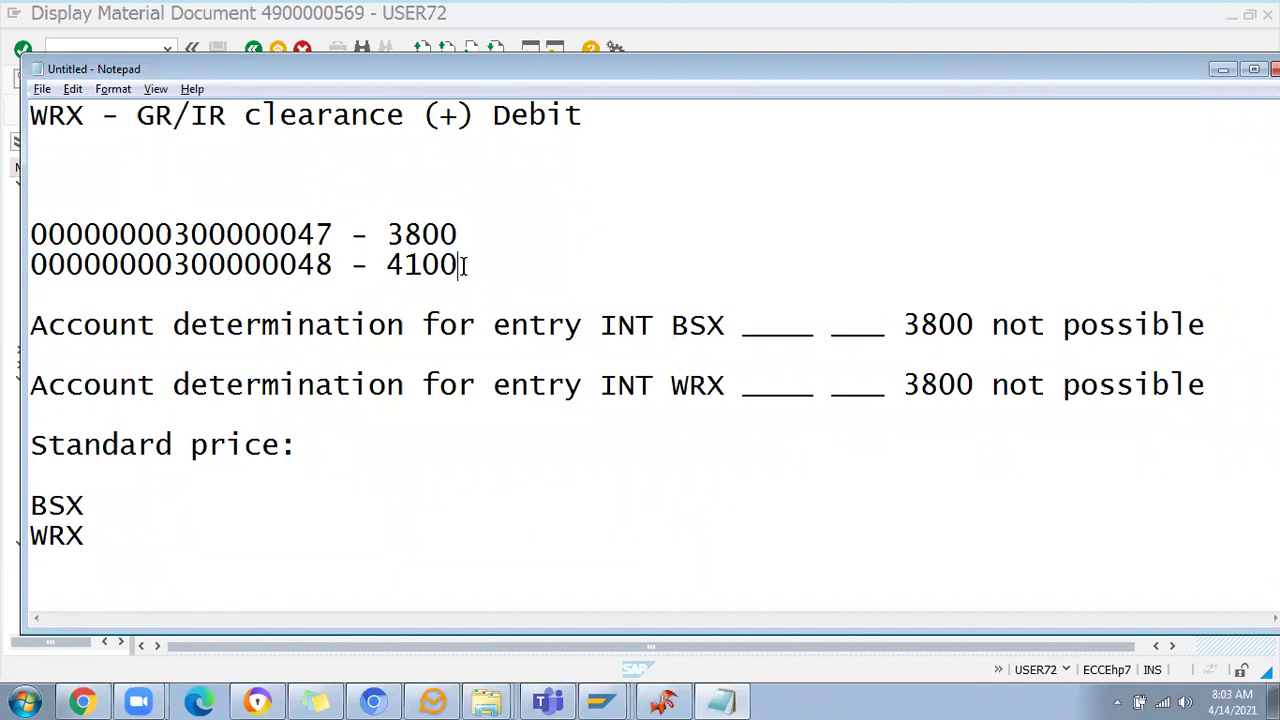
pyautogui.moveTo(263, 278); pyautogui.dragTo(46, 266)
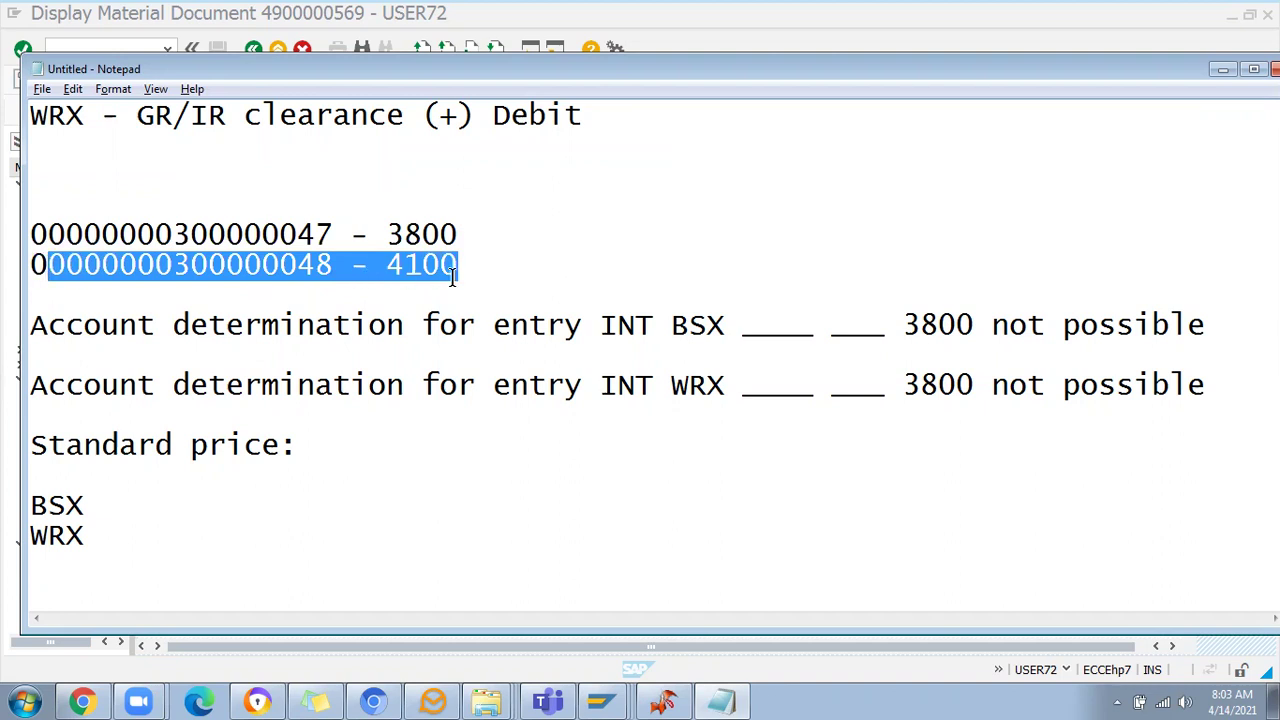
pyautogui.click(492, 257)
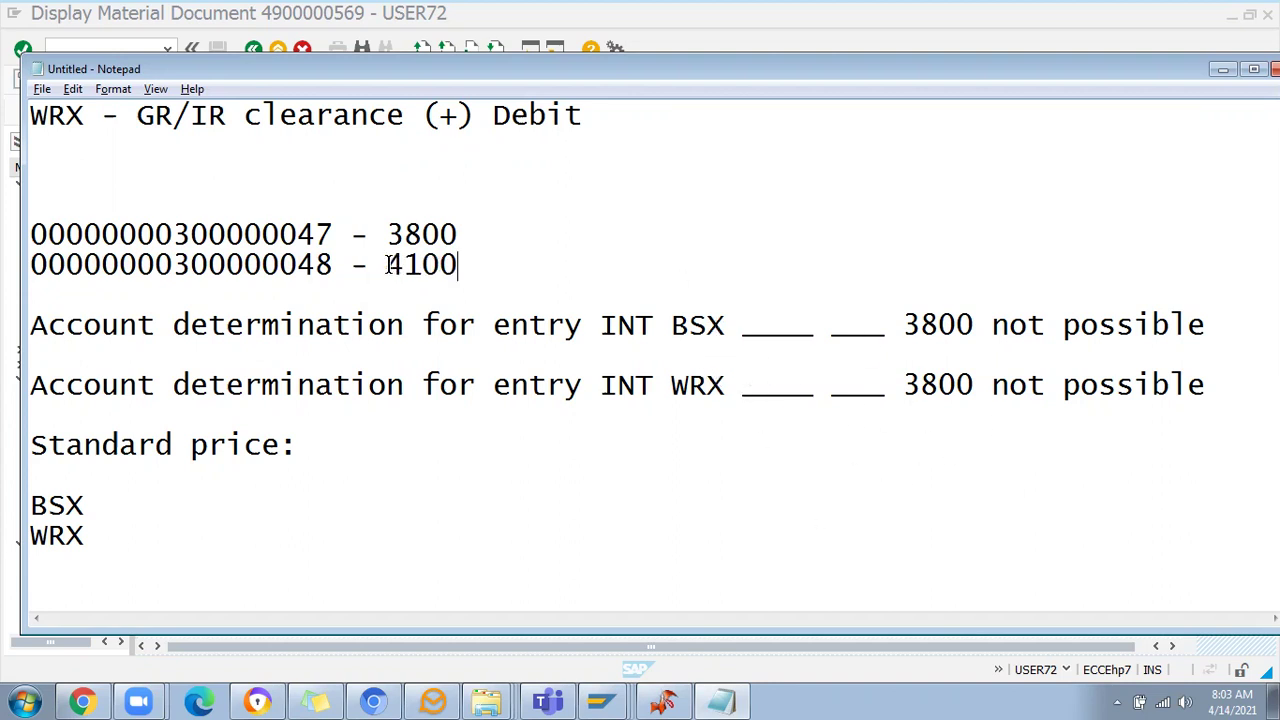
pyautogui.moveTo(387, 264); pyautogui.dragTo(493, 266)
pyautogui.click(493, 273)
pyautogui.hotkey('ctrl', 'End')
pyautogui.press('Return')
pyautogui.press('Return')
pyautogui.write('BSX')
pyautogui.press('Return')
pyautogui.write('WRX')
pyautogui.press('Return')
pyautogui.write('PRD')
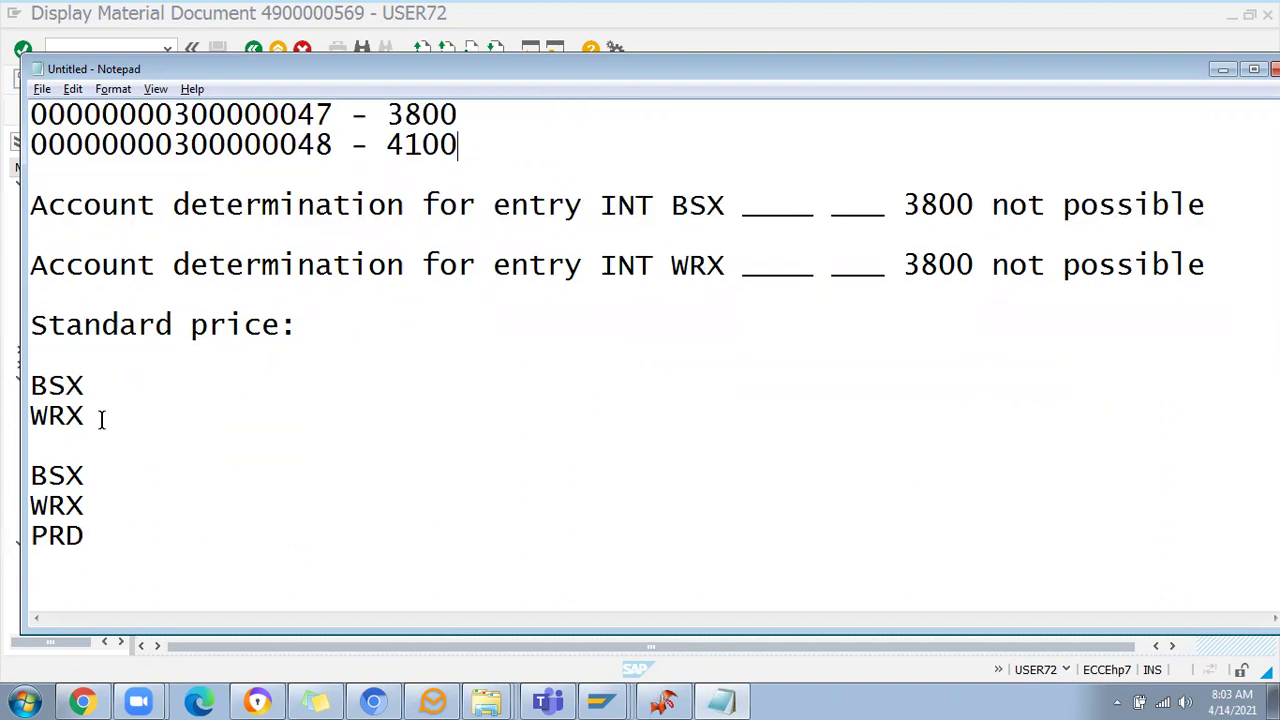
# Compare the two groups of transaction keys under Standard price, focusing on the additional PRD key
pyautogui.moveTo(100, 420); pyautogui.dragTo(32, 378)
pyautogui.click(100, 420)
pyautogui.moveTo(94, 417); pyautogui.dragTo(22, 381)
pyautogui.moveTo(91, 535); pyautogui.dragTo(35, 444)
pyautogui.click(150, 500)
pyautogui.moveTo(89, 534); pyautogui.dragTo(20, 545)
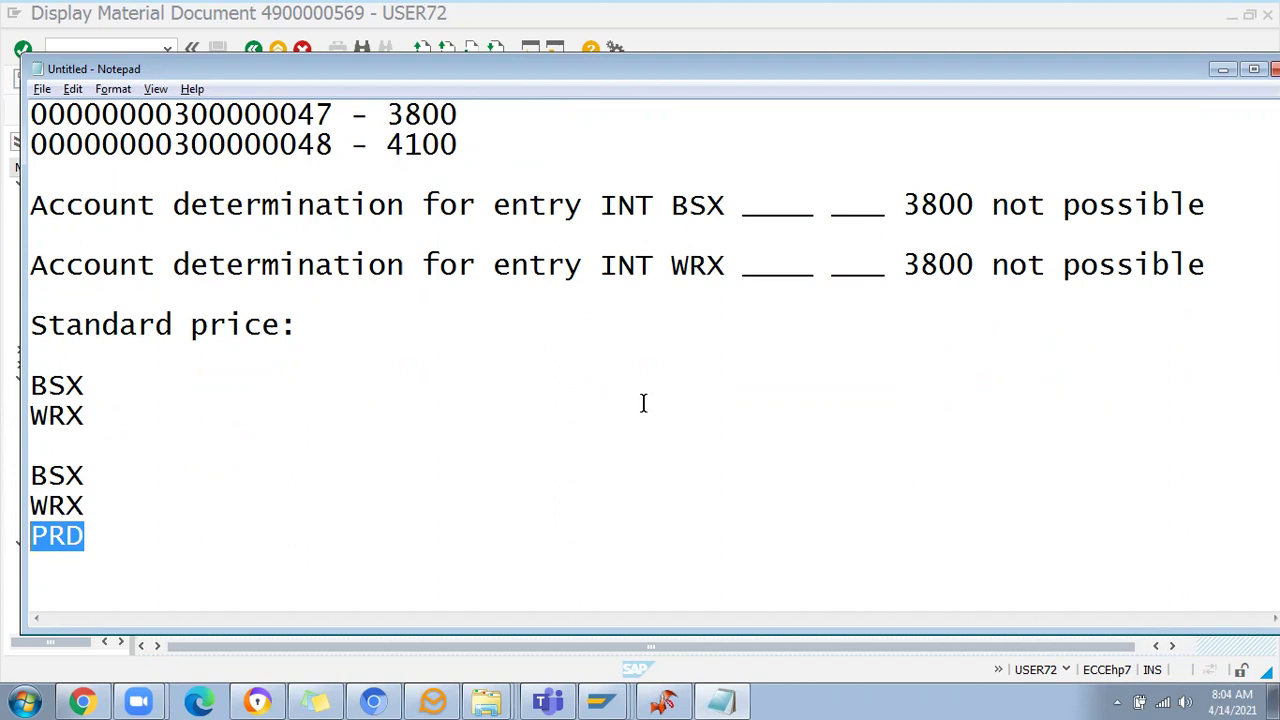
pyautogui.click(151, 511)
# Add the note "GBB - General modifier" a few lines below the PRD key
pyautogui.click(139, 527)
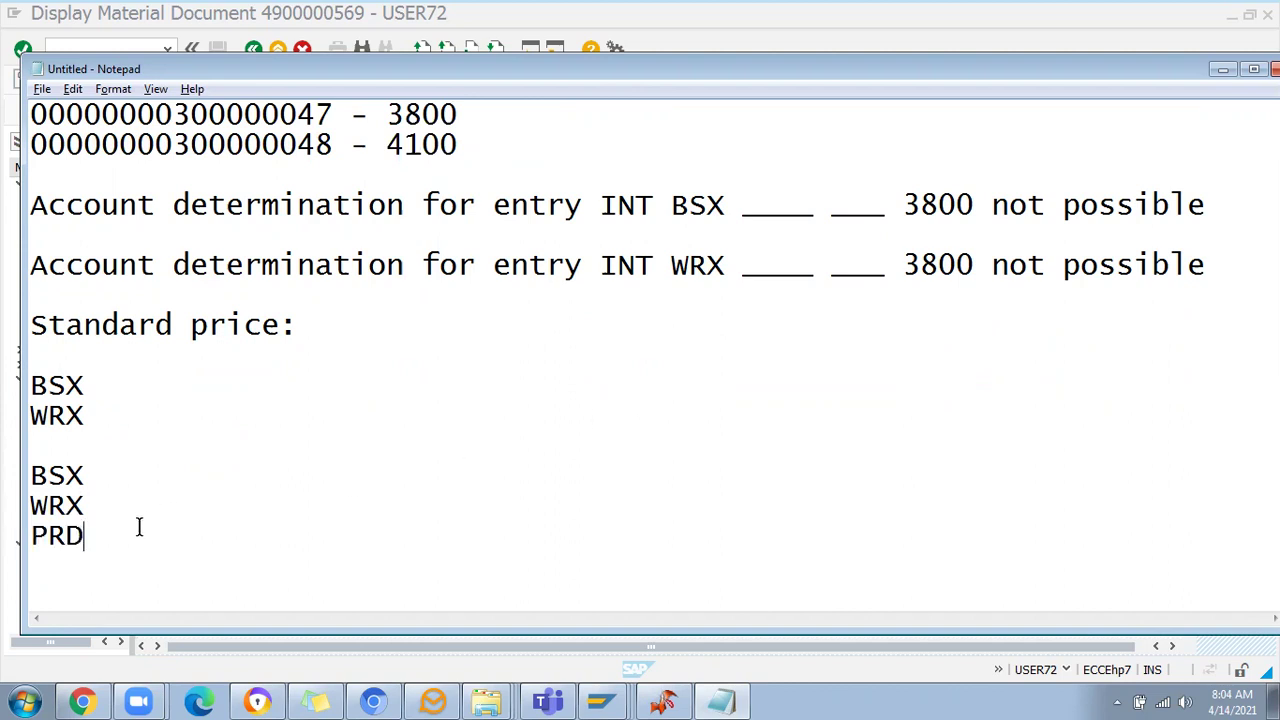
pyautogui.press('Return')
pyautogui.press('Return')
pyautogui.press('Return')
pyautogui.write('GB')
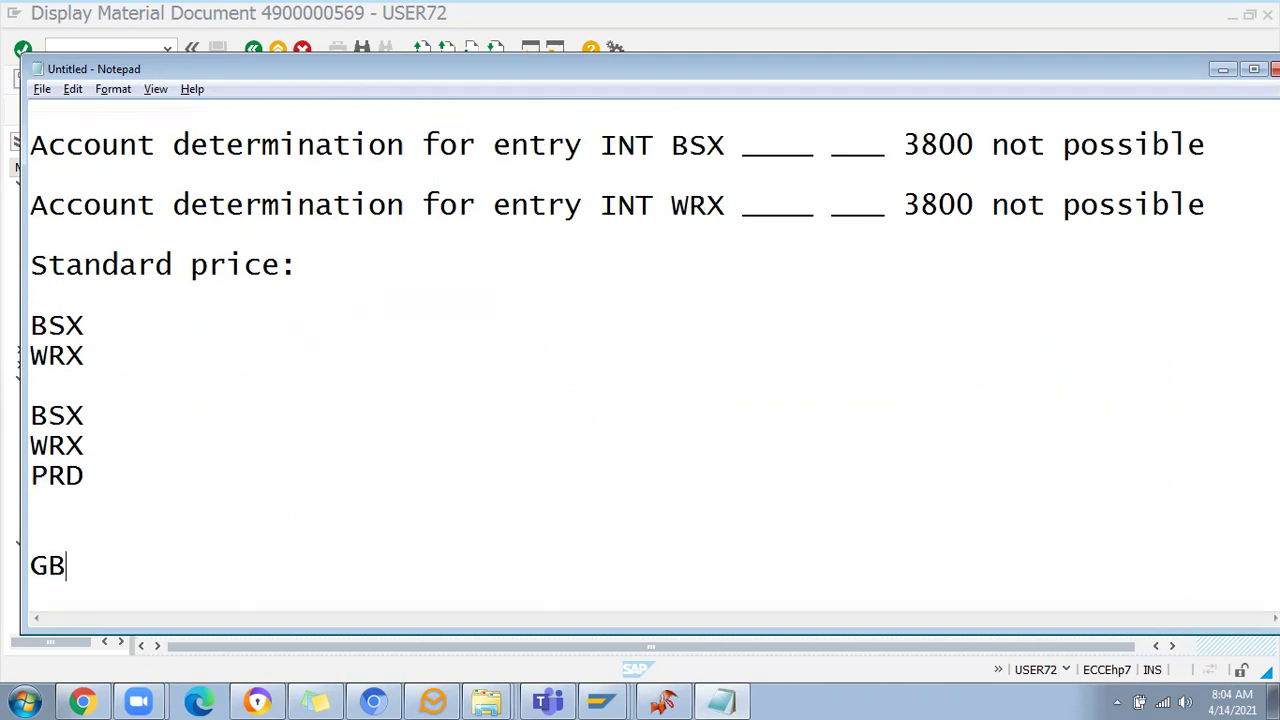
pyautogui.write('B - General mo')
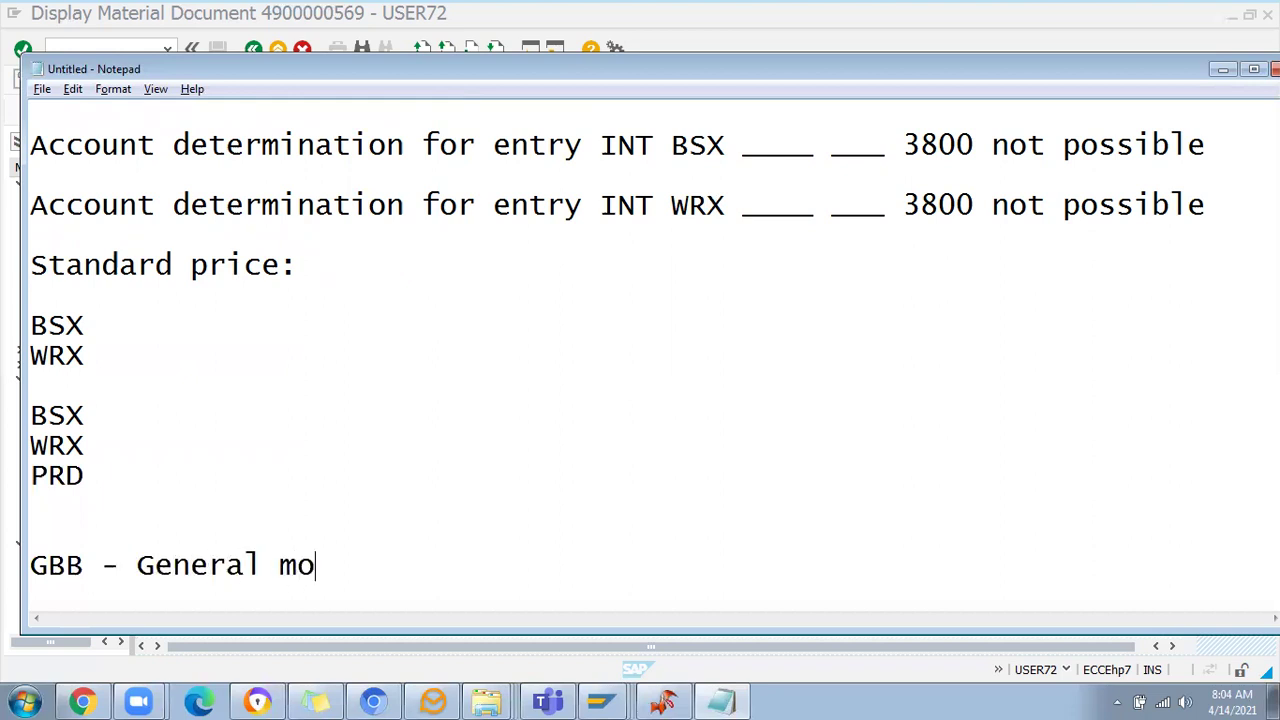
pyautogui.write('difier')
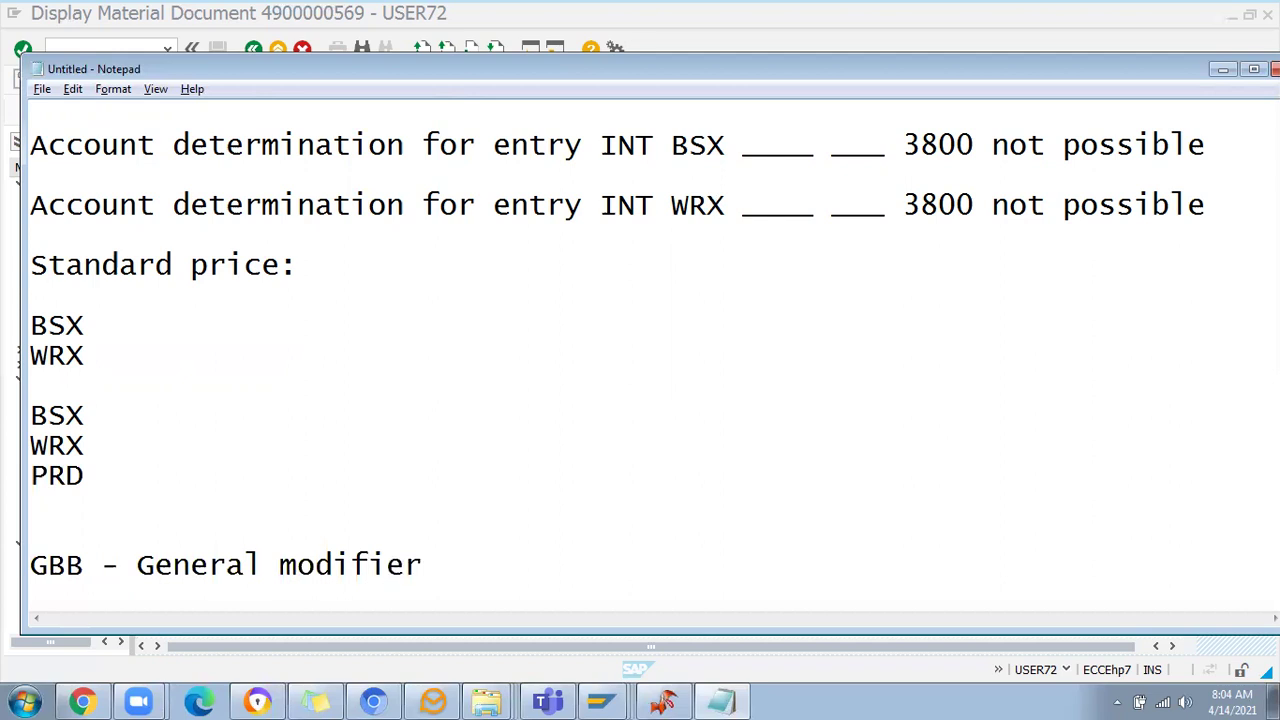
# Add the lines "PRD -" and "KON -" beneath the GBB note
pyautogui.scroll(-1, 208, 563)
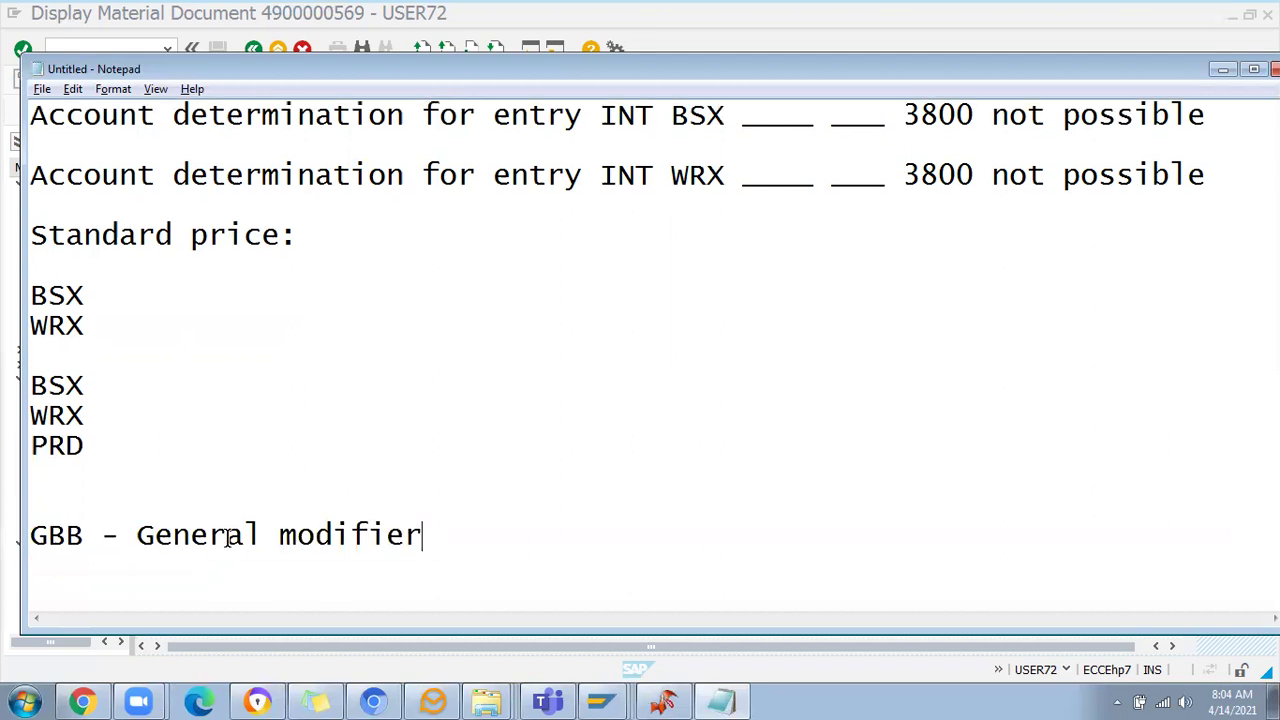
pyautogui.press('Return')
pyautogui.write('PRD -')
pyautogui.press('Return')
pyautogui.write('KON -')
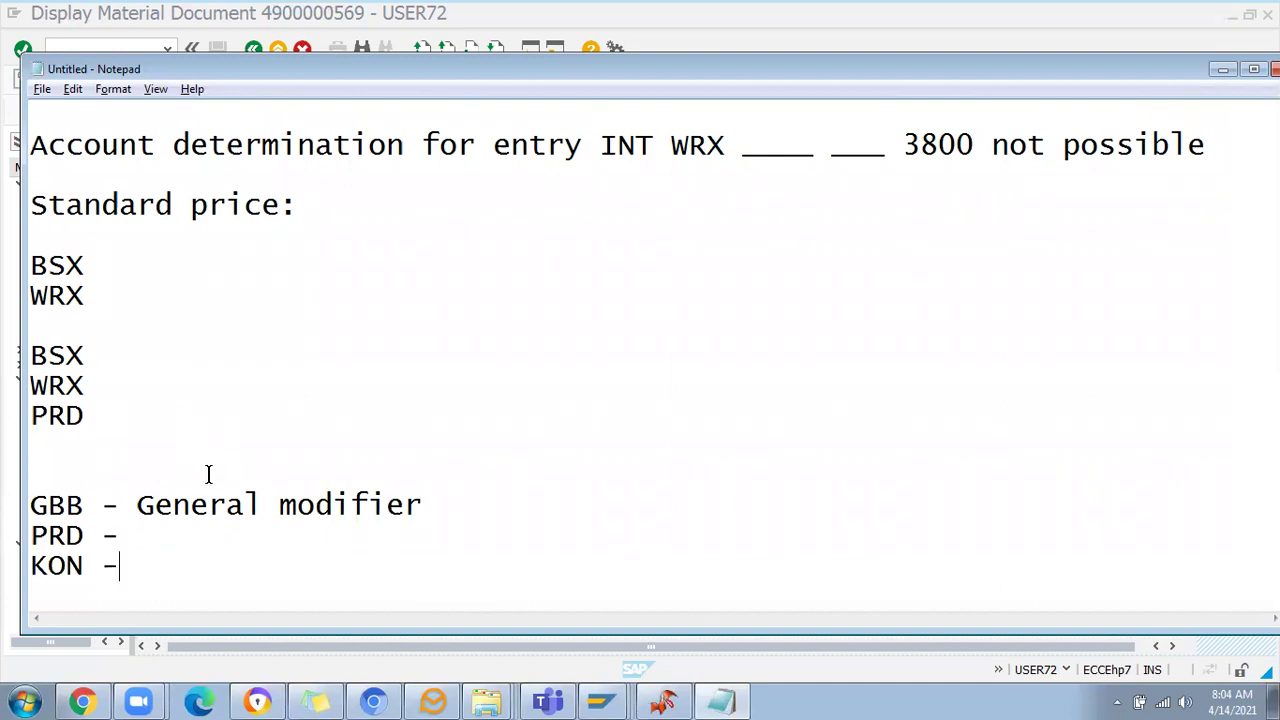
# Add the heading "Subcontracting:" a few lines below the KON line
pyautogui.scroll(-1, 196, 500)
pyautogui.scroll(-1, 184, 523)
pyautogui.press('Return')
pyautogui.write('-')
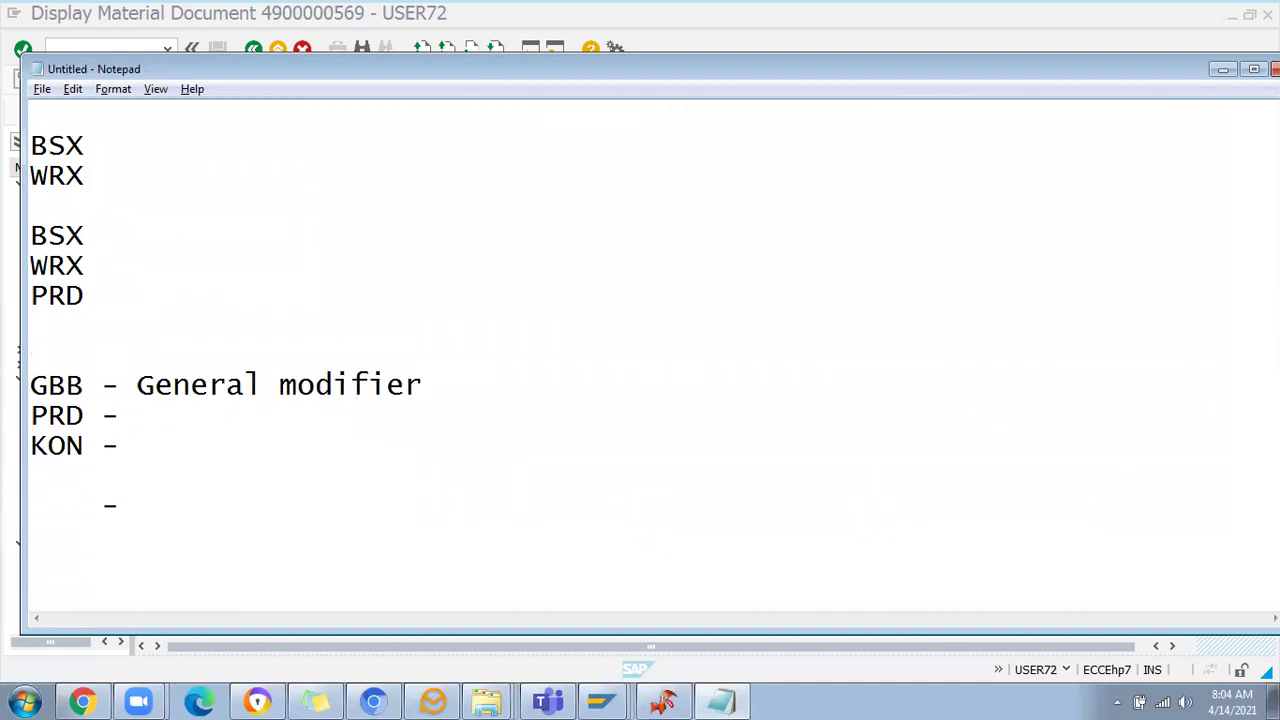
pyautogui.write('Subcion')
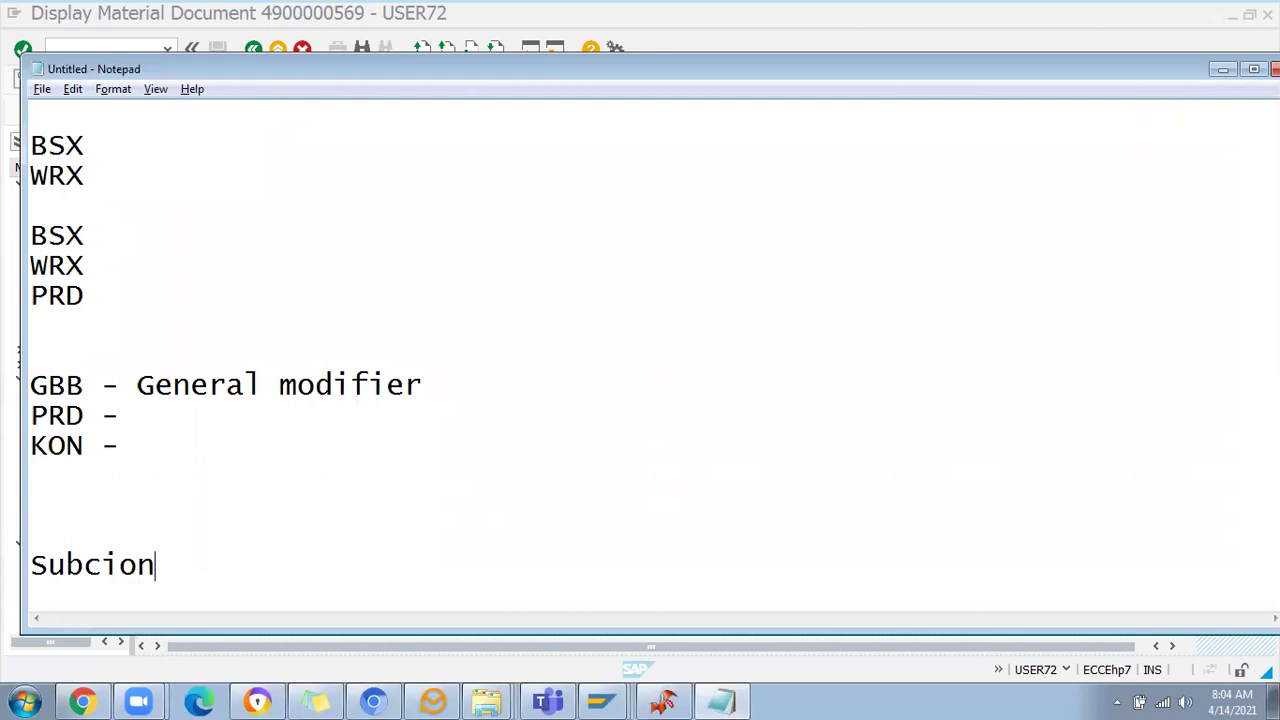
pyautogui.press('BackSpace')
pyautogui.press('BackSpace')
pyautogui.press('BackSpace')
pyautogui.write('ontracrt')
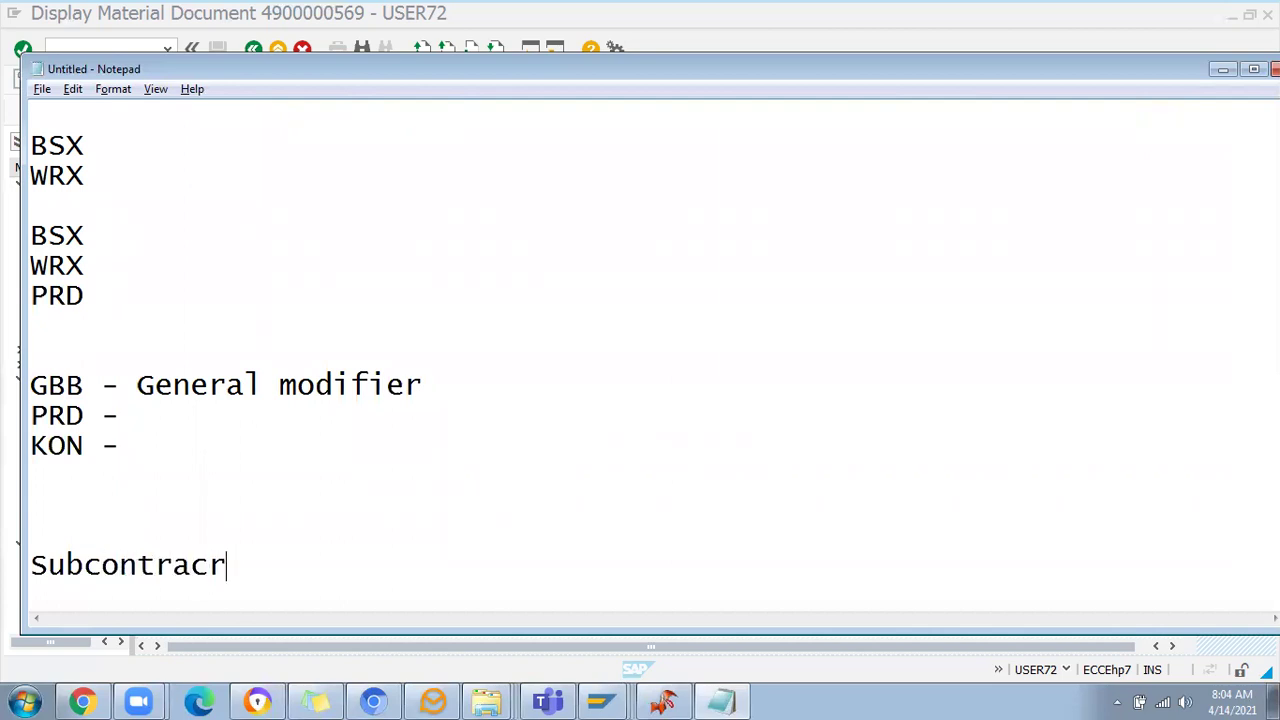
pyautogui.press('BackSpace')
pyautogui.press('BackSpace')
pyautogui.write('ting')
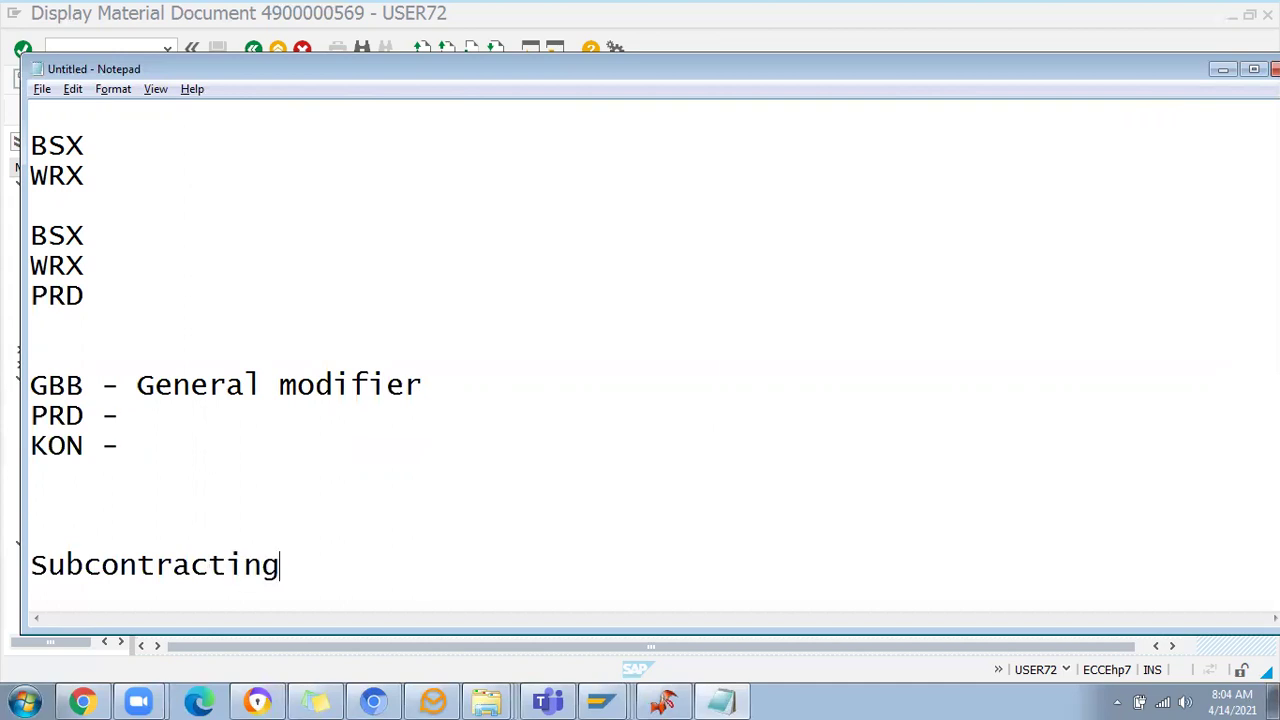
pyautogui.write(':')
# Add the heading "Consigment:" below the Subcontracting heading, followed by blank lines
pyautogui.press('Return')
pyautogui.press('Return')
pyautogui.write('Consi')
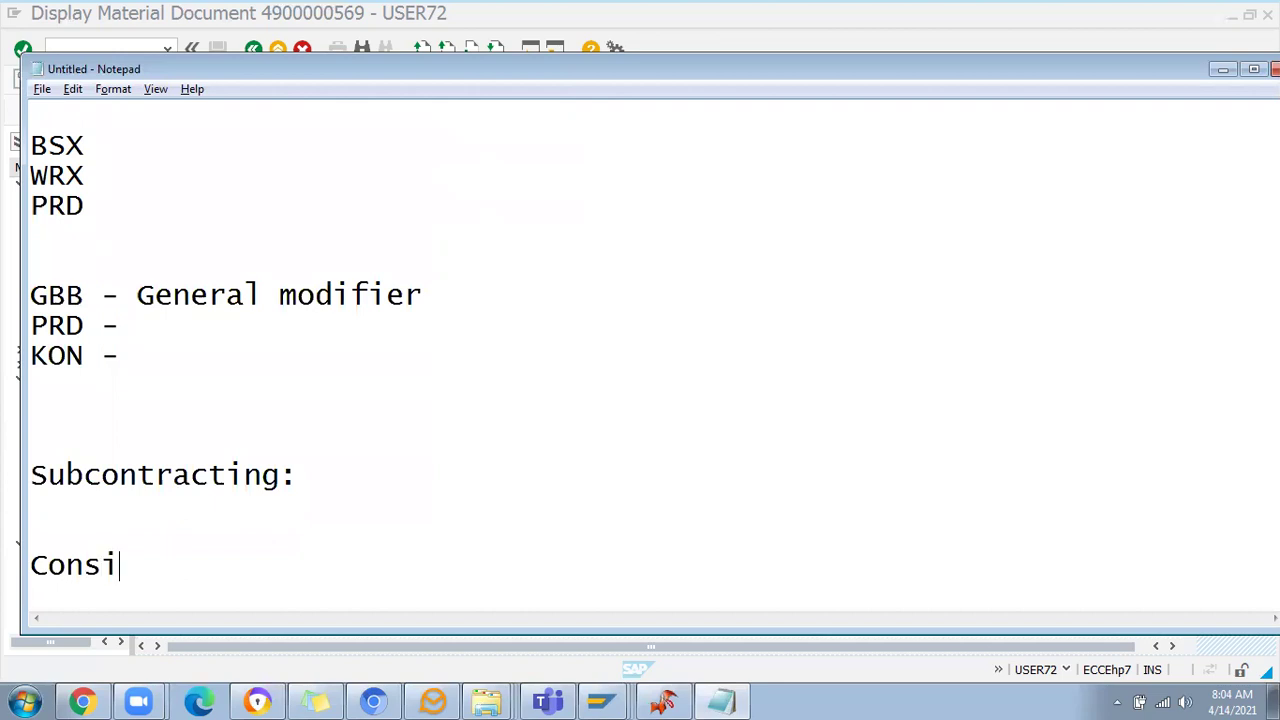
pyautogui.write('gmentr')
pyautogui.press('BackSpace')
pyautogui.write(':')
pyautogui.press('Return')
pyautogui.press('Return')
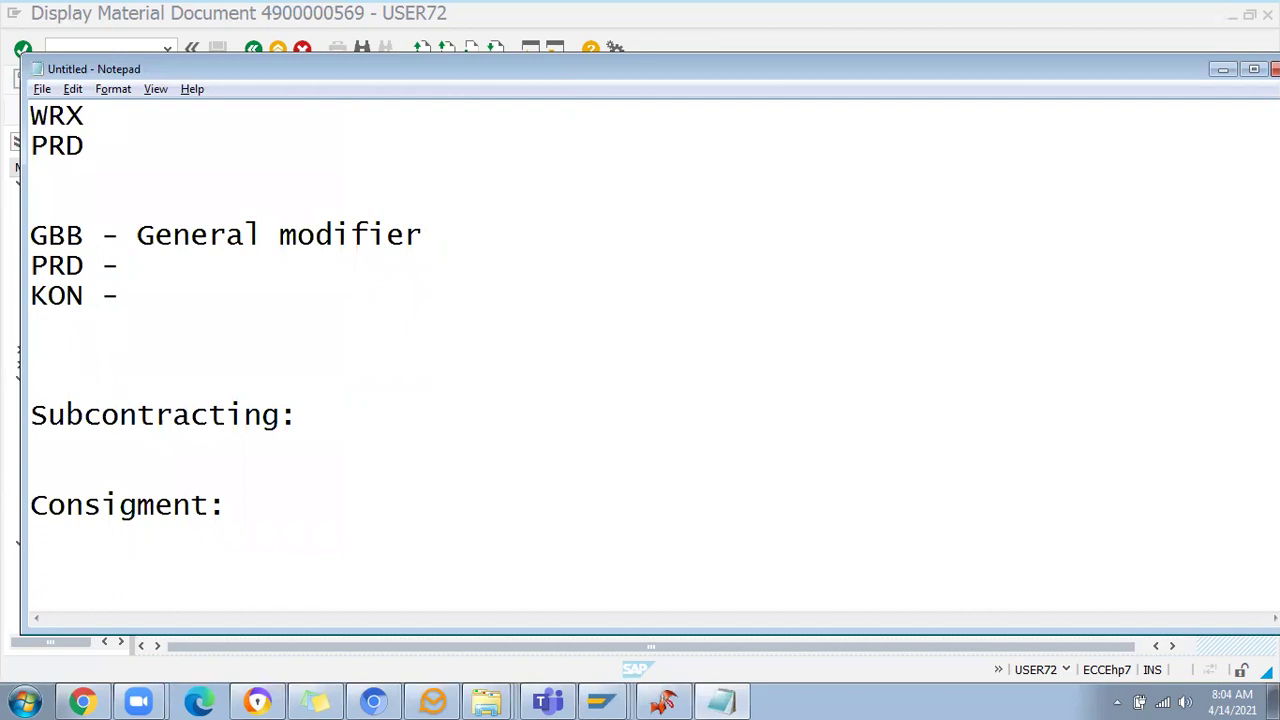
# Complete the Consigment line with the note "No accounting Entries , MRKO - Accounting documents"
pyautogui.click(367, 502)
pyautogui.write('o')
pyautogui.press('BackSpace')
pyautogui.press('BackSpace')
pyautogui.write('No acc')
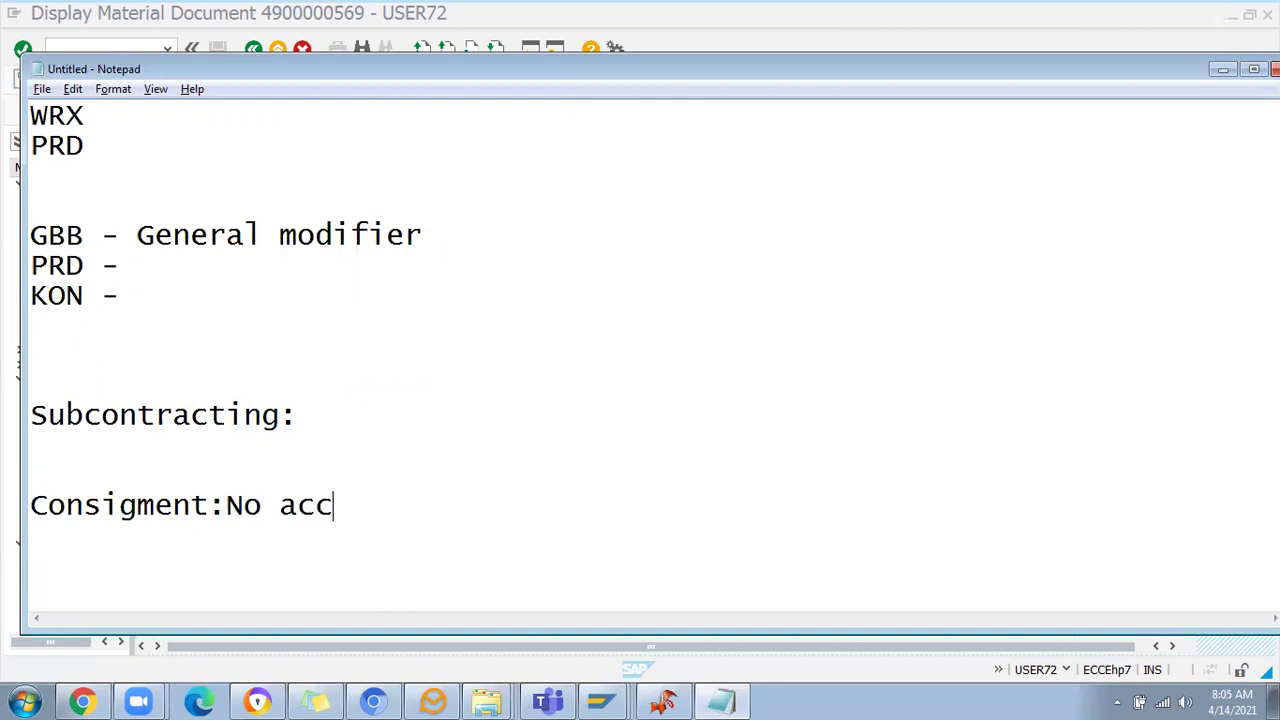
pyautogui.write('ountin')
pyautogui.press('BackSpace')
pyautogui.write('i')
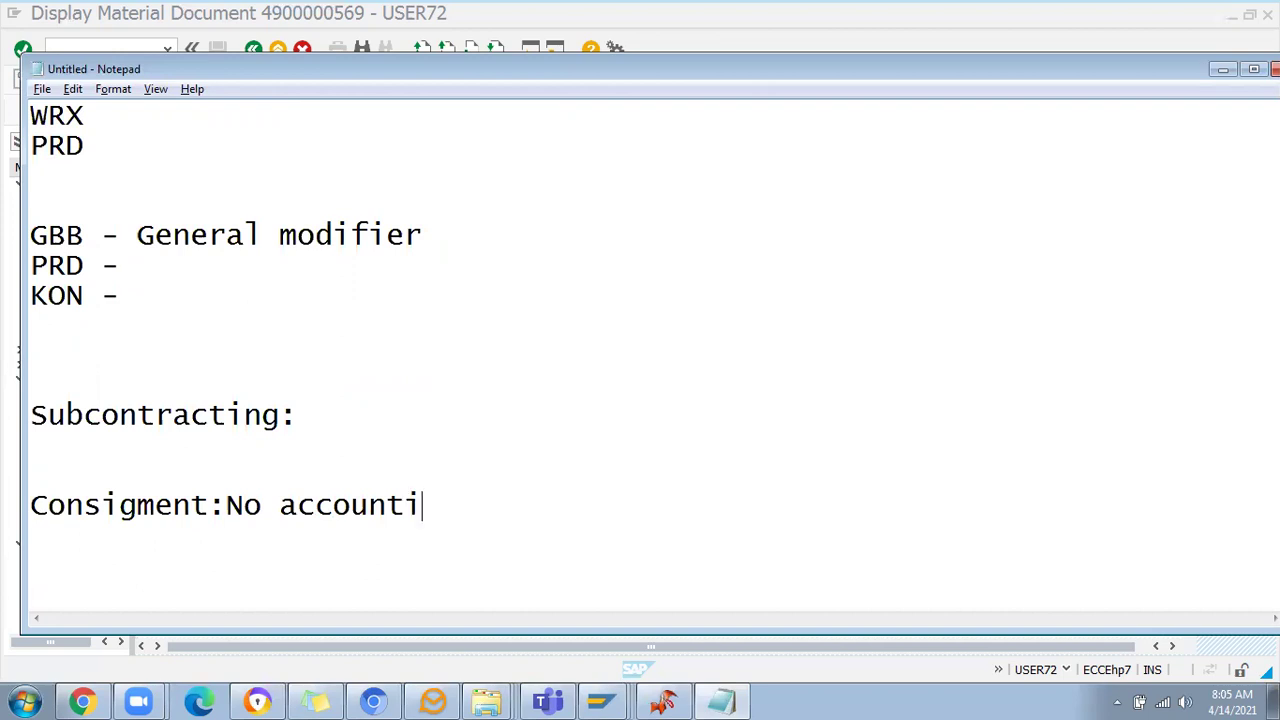
pyautogui.write('ng Entr')
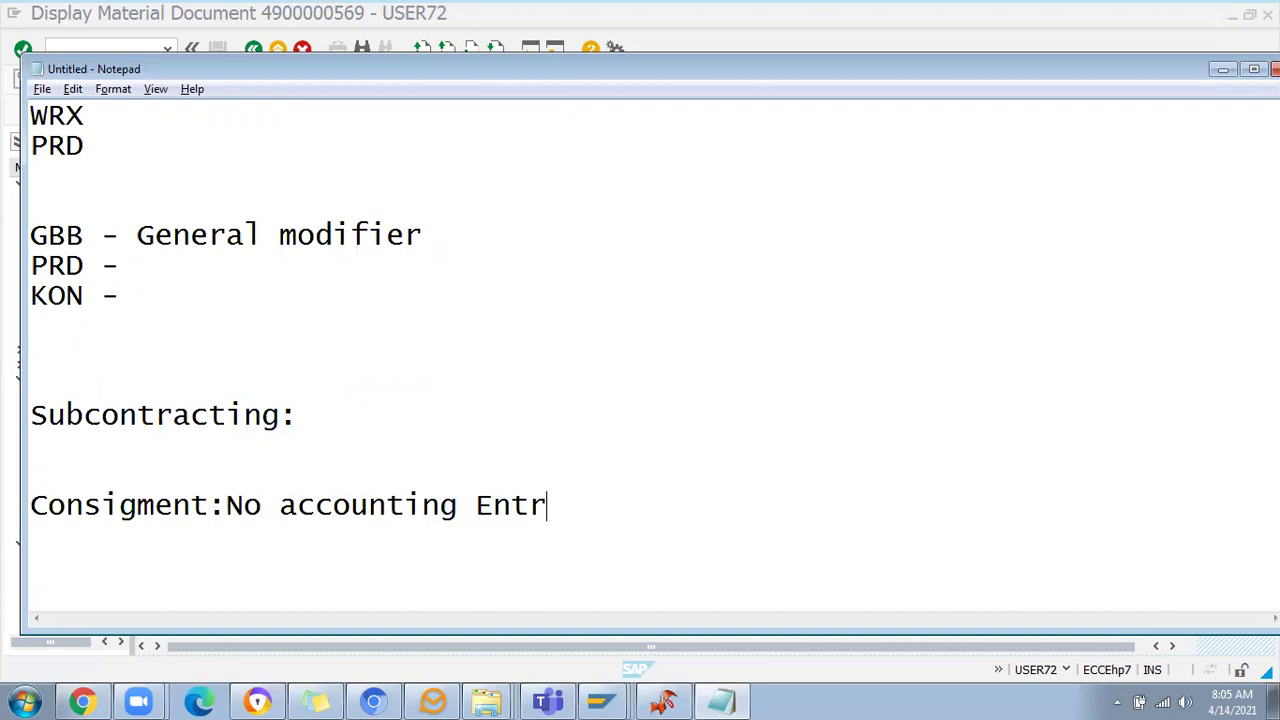
pyautogui.write('ies , MRKO -')
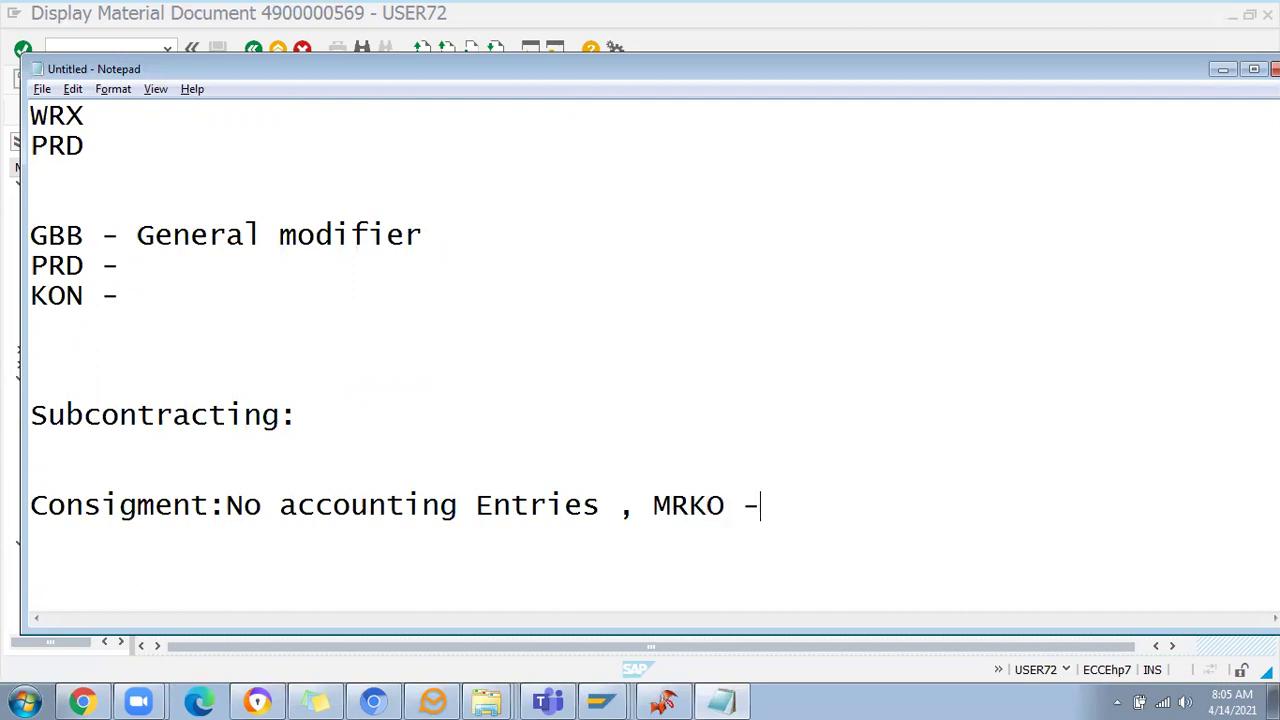
pyautogui.write(' Accounti')
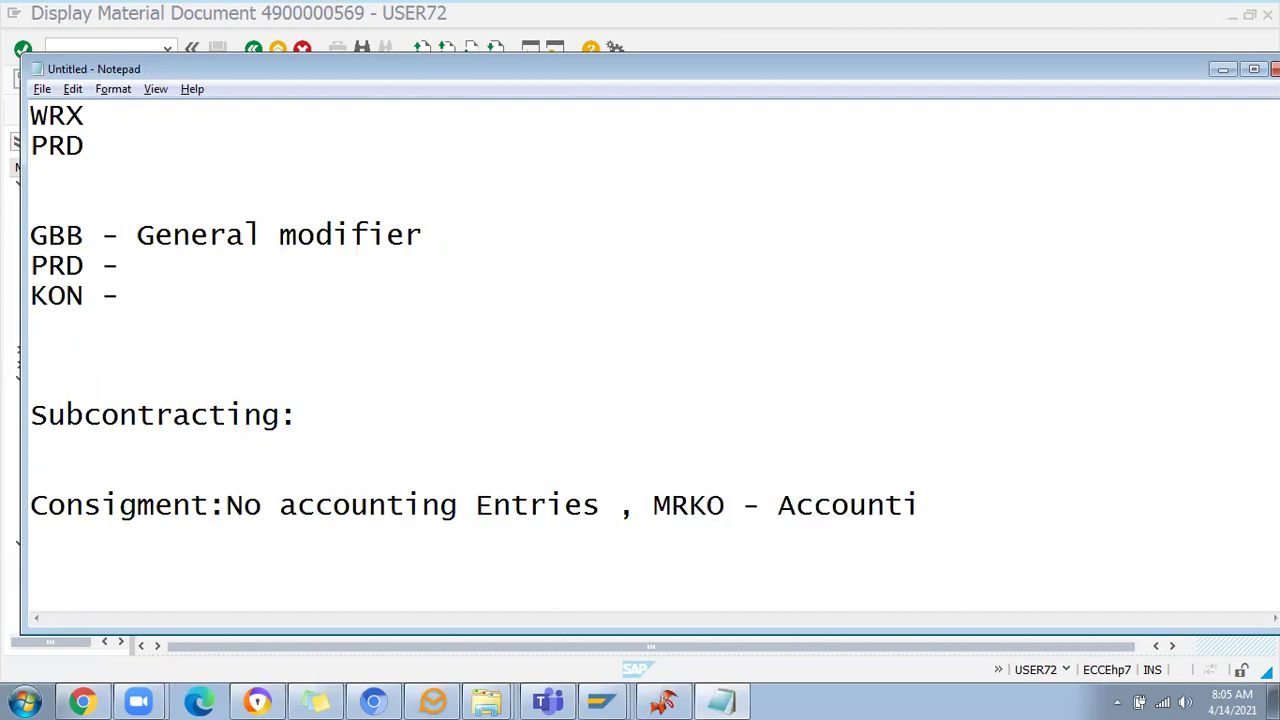
pyautogui.write('ng documents')
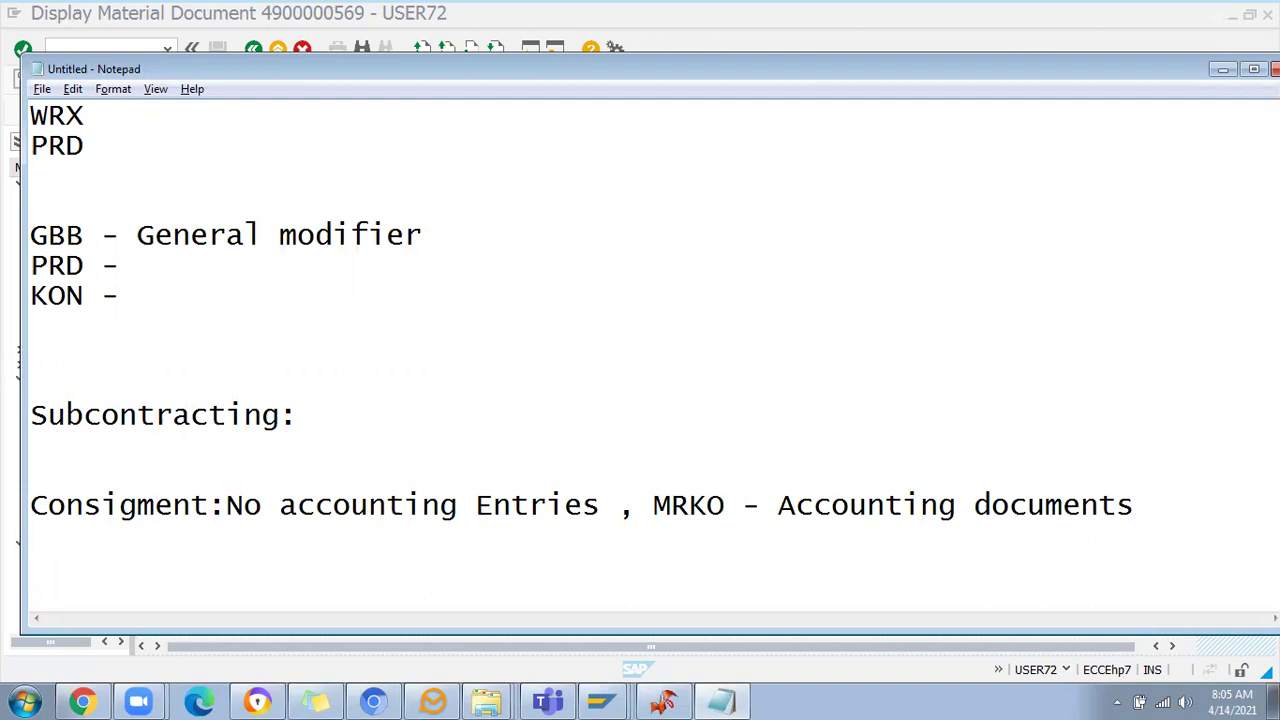
# Add the line "STO - Intra and Inter -- Accouting entries" below the Consigment note
pyautogui.scroll(-1, 141, 466)
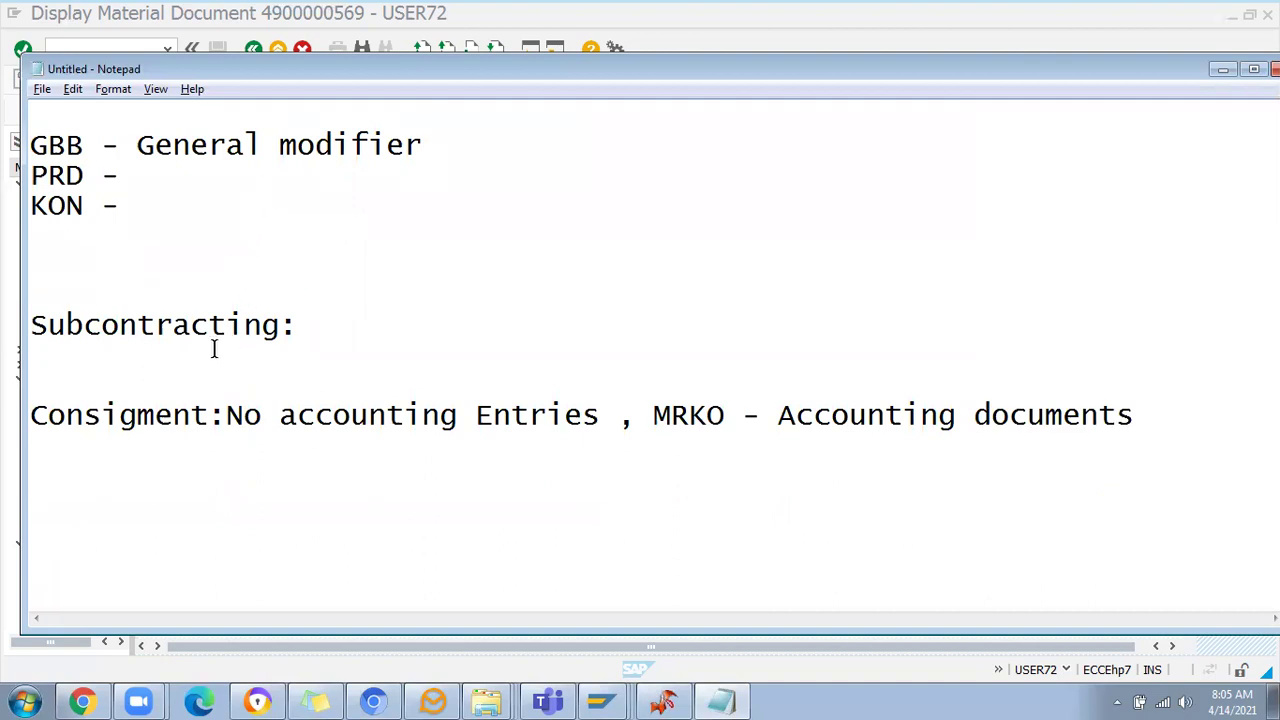
pyautogui.press('Return')
pyautogui.write('STO - Intra')
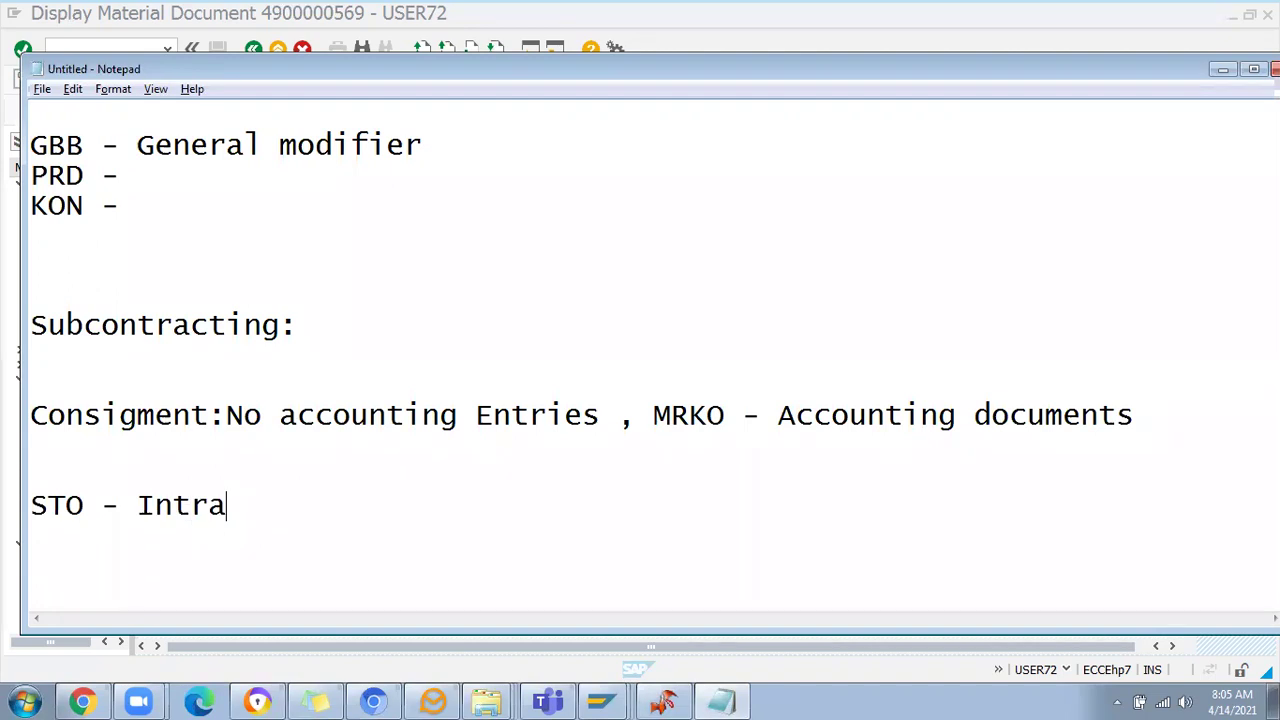
pyautogui.write(' and Inter')
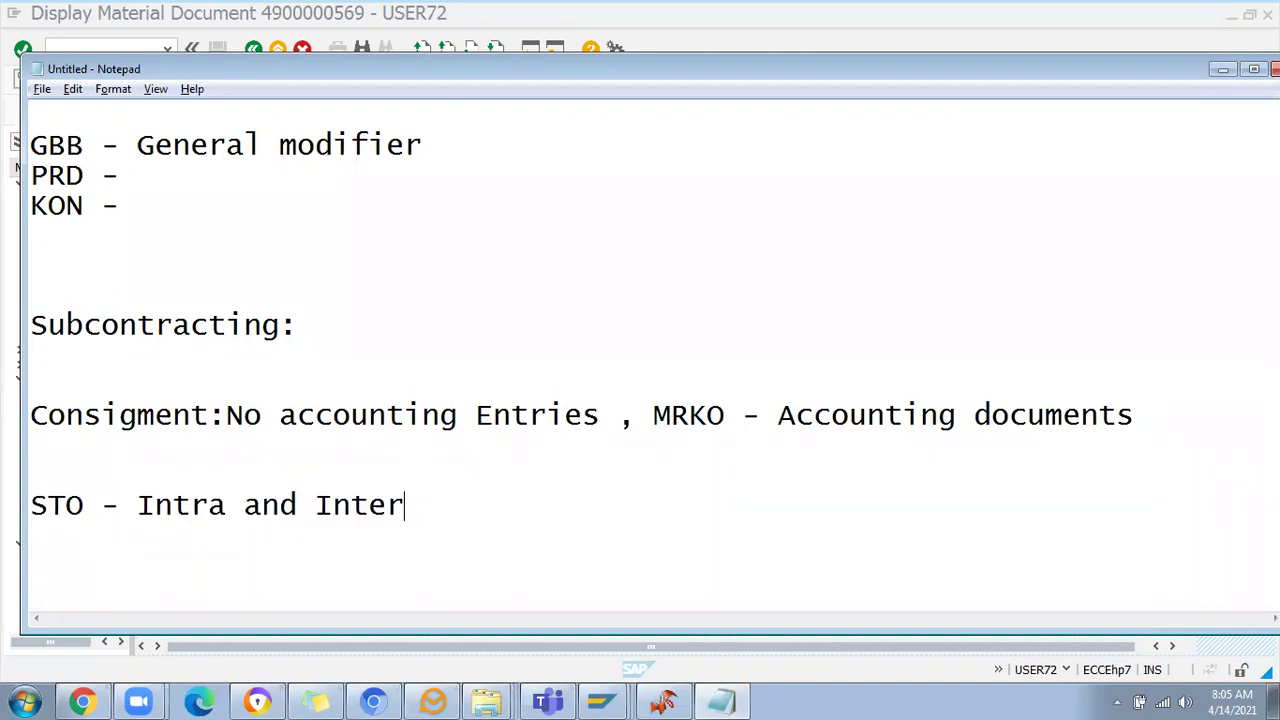
pyautogui.write(' -- Accouting entries')
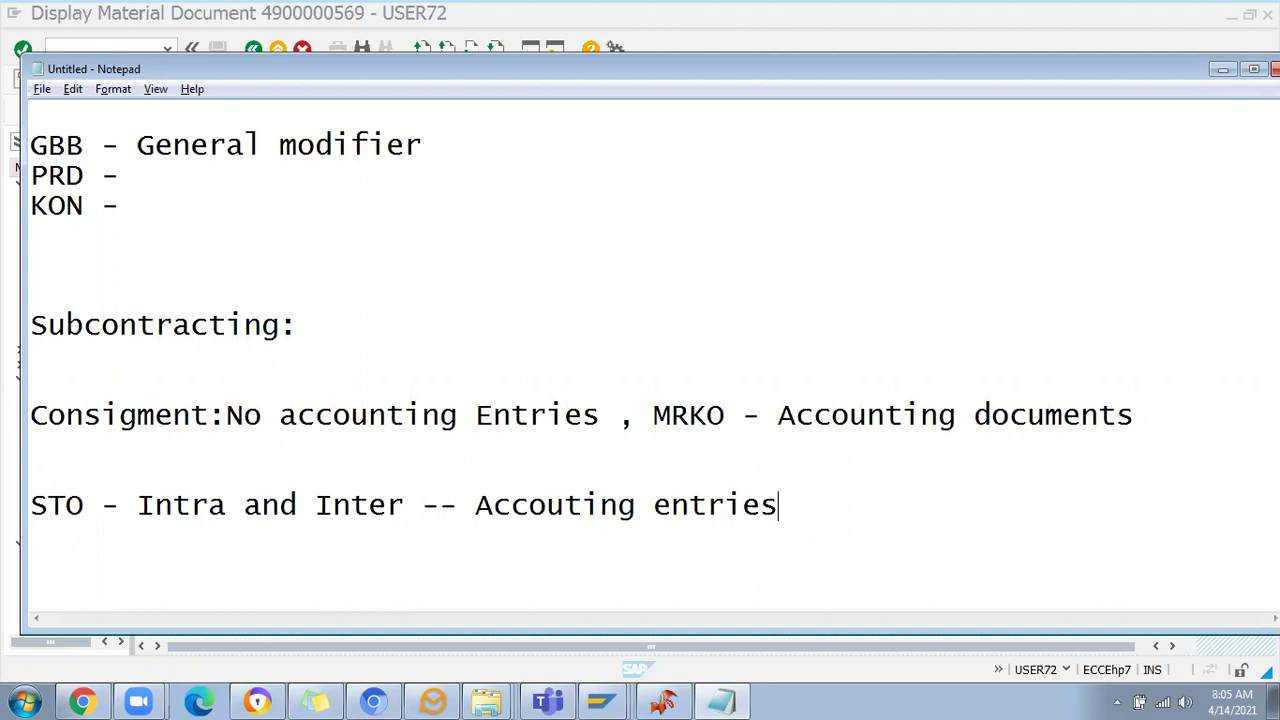
# Extend the STO line with "- PGI / PGR"
pyautogui.write(' - PGR ')
pyautogui.write(',')
pyautogui.press('BackSpace')
pyautogui.press('BackSpace')
pyautogui.press('BackSpace')
pyautogui.press('BackSpace')
pyautogui.write('I < PGR')
pyautogui.press('BackSpace')
pyautogui.press('BackSpace')
pyautogui.press('BackSpace')
pyautogui.press('BackSpace')
pyautogui.press('BackSpace')
pyautogui.write('/ PGR')
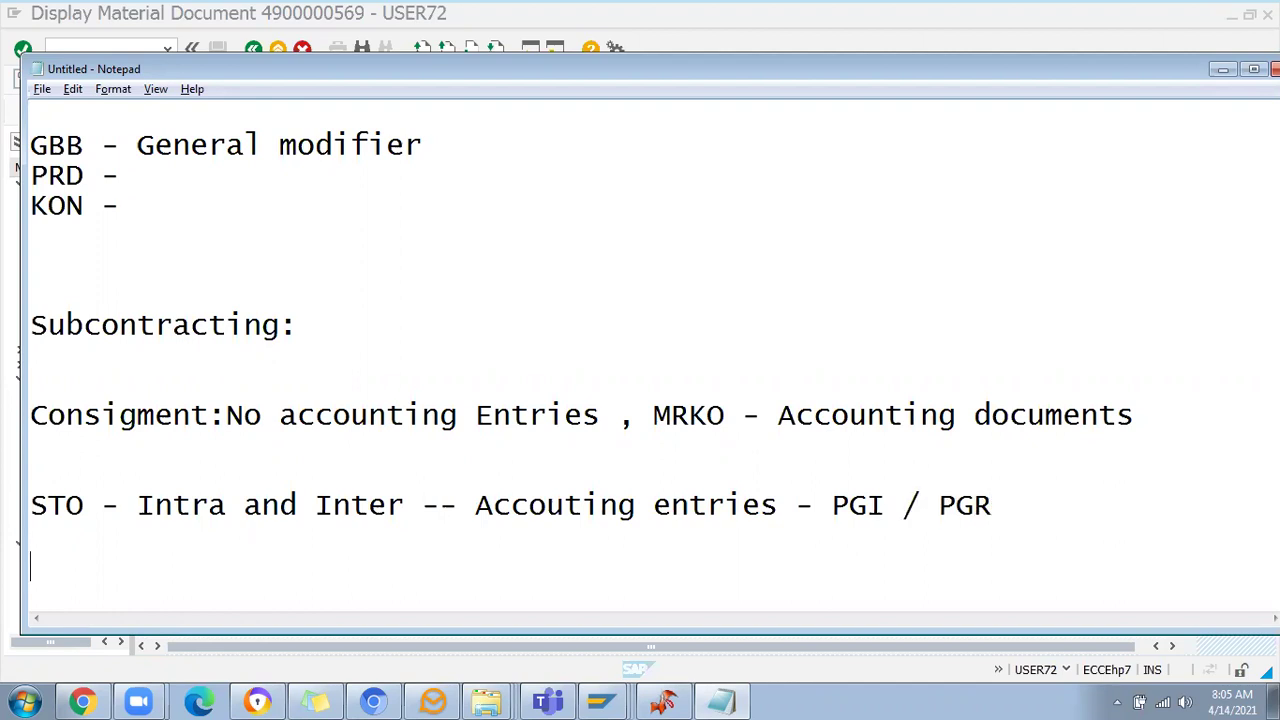
# Add the line "301 - BSX (-) Issuing plant , BSX (+) Receiving Plant" below the STO line
pyautogui.press('Return')
pyautogui.write('301 - BSX')
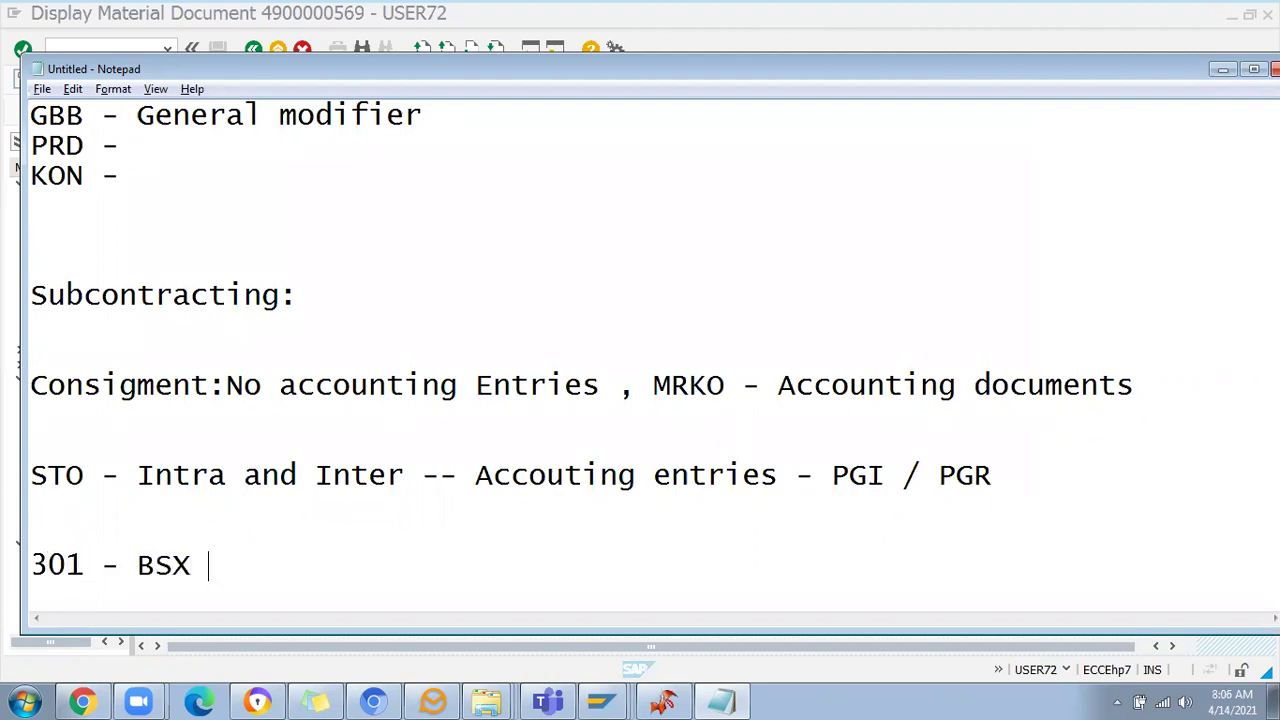
pyautogui.write(' (-) Issuing plant , BSX')
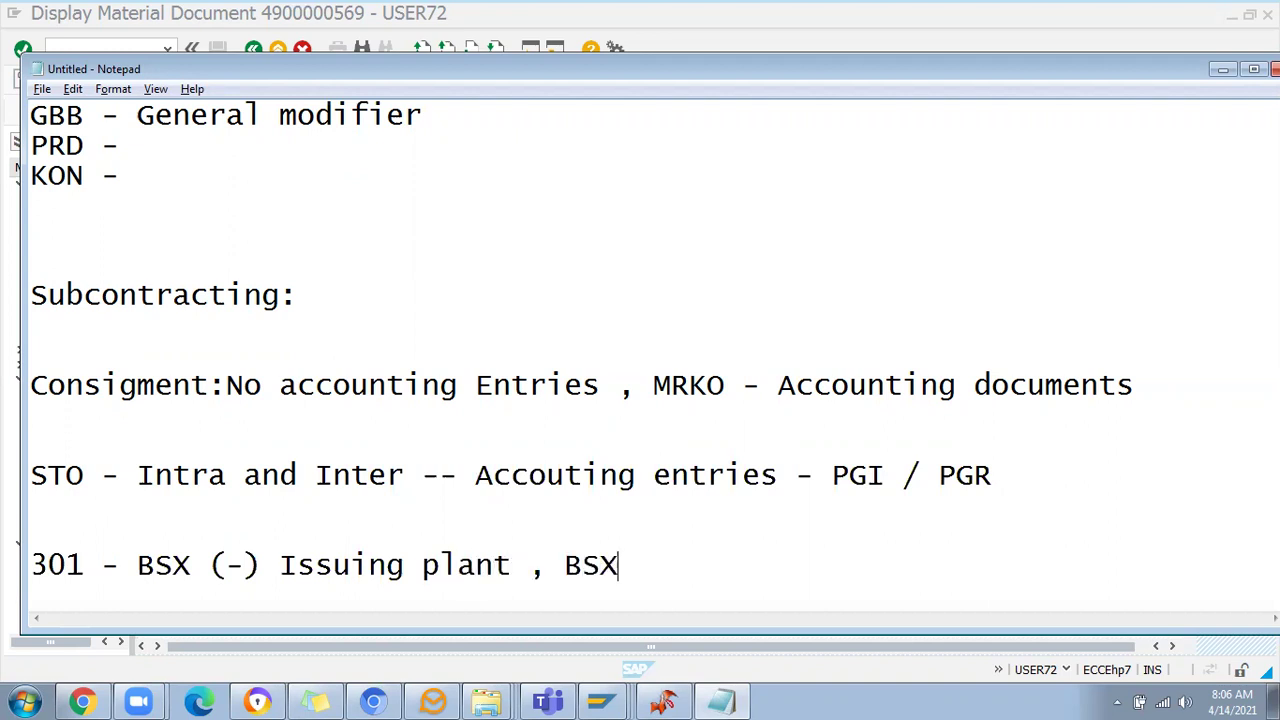
pyautogui.write(' (')
pyautogui.write('=')
pyautogui.press('BackSpace')
pyautogui.write('+) Recevi')
pyautogui.press('BackSpace')
pyautogui.press('BackSpace')
pyautogui.write('iving Plant')
# Start separate lines for movement types 303 and 305 below the 301 note
pyautogui.press('Return')
pyautogui.press('Return')
pyautogui.press('Return')
pyautogui.write('303')
pyautogui.press('Return')
pyautogui.press('Return')
pyautogui.write('305')
# Complete the 303 line with the note "- Accounting documents"
pyautogui.click(167, 513)
pyautogui.write('- Acc')
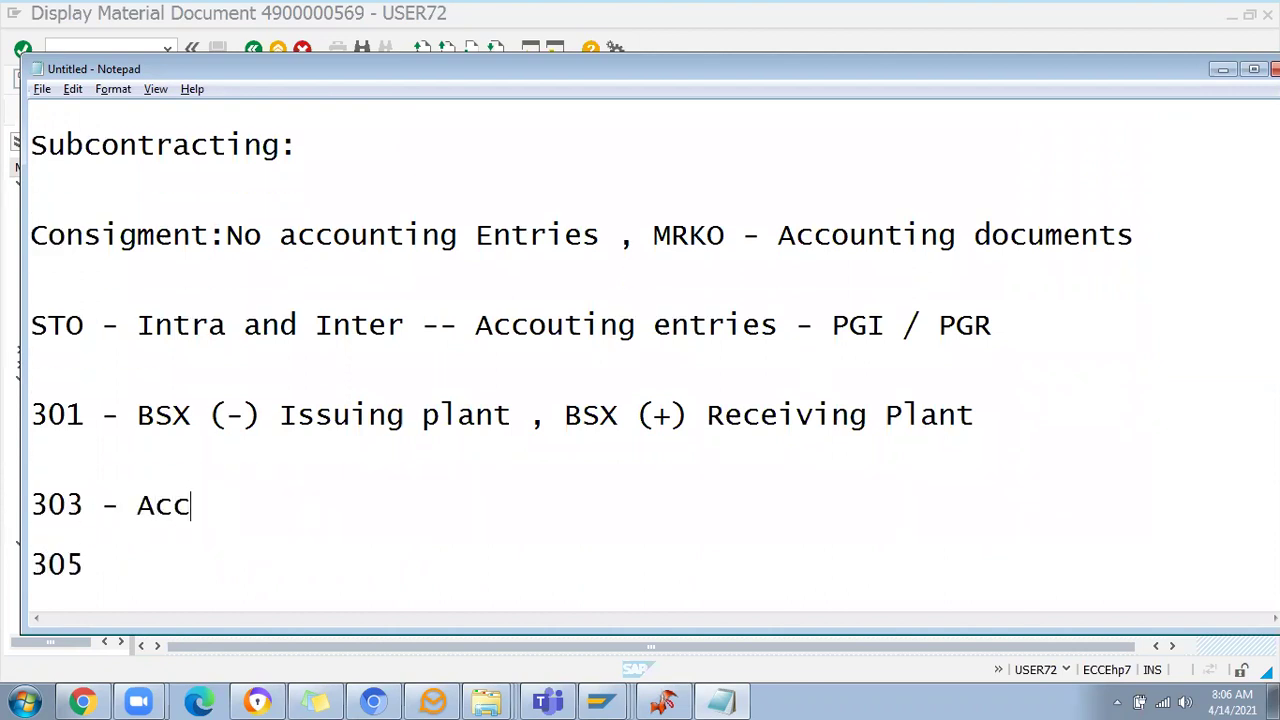
pyautogui.write('ountinfg')
pyautogui.press('BackSpace')
pyautogui.press('BackSpace')
pyautogui.press('BackSpace')
pyautogui.write('g do')
pyautogui.write('cy')
pyautogui.press('BackSpace')
pyautogui.write('umnet')
pyautogui.write('s')
pyautogui.press('BackSpace')
pyautogui.press('BackSpace')
pyautogui.press('BackSpace')
pyautogui.press('BackSpace')
pyautogui.write('ents')
# Complete the 305 line with the note "- No accounting"
pyautogui.click(84, 565)
pyautogui.write('- Acc')
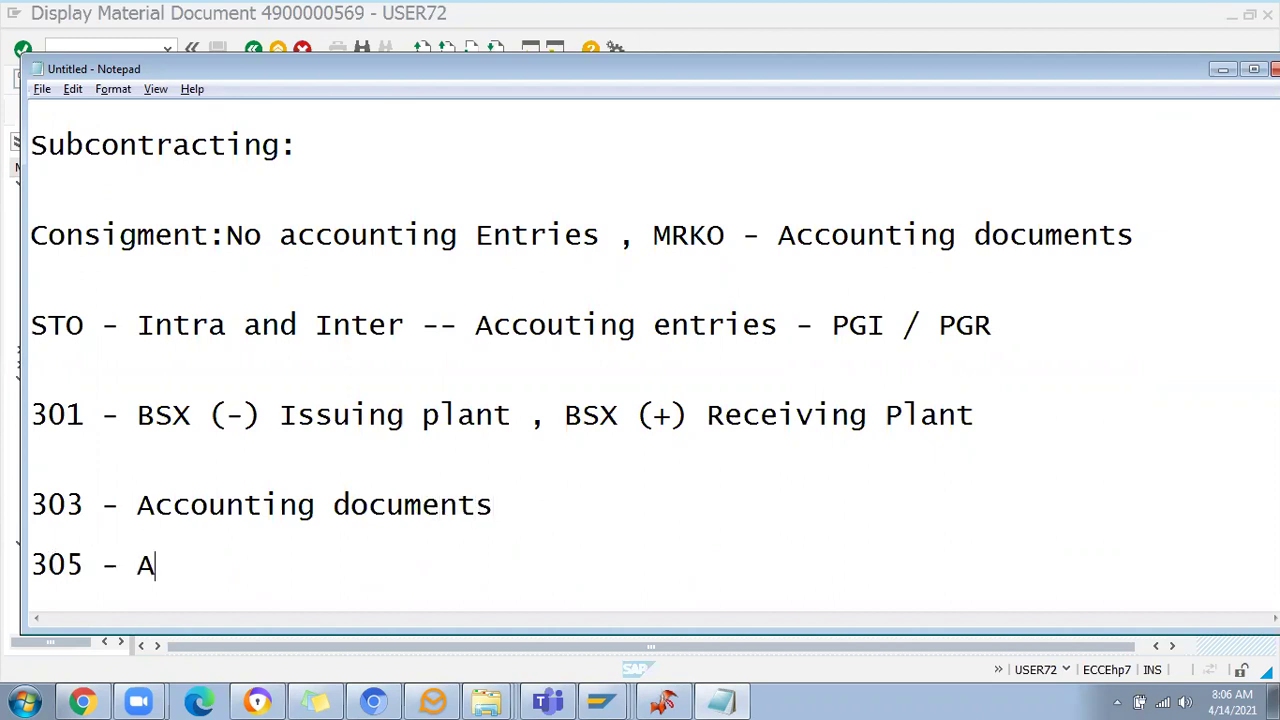
pyautogui.press('BackSpace')
pyautogui.press('BackSpace')
pyautogui.press('BackSpace')
pyautogui.write('No accounting')
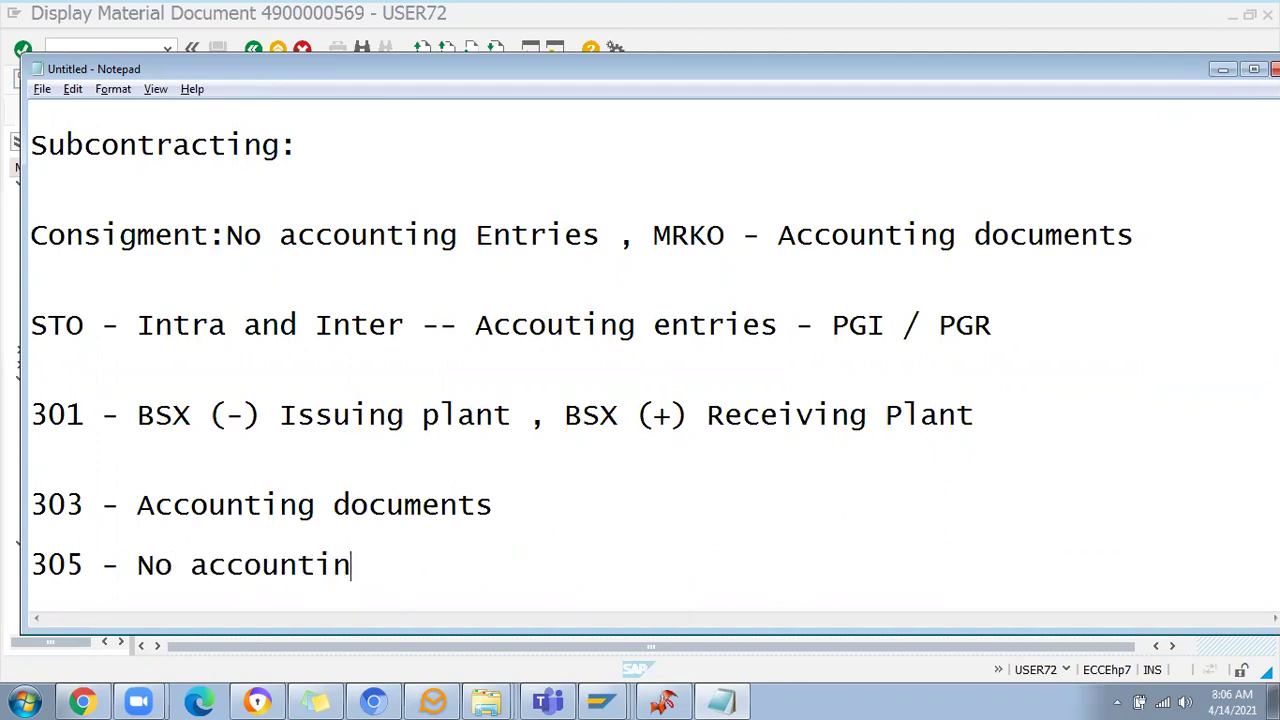
# Add the line "311 - No accounting documents" below the 305 line, leaving a gap between them
pyautogui.press('Return')
pyautogui.press('Return')
pyautogui.press('Return')
pyautogui.write('311')
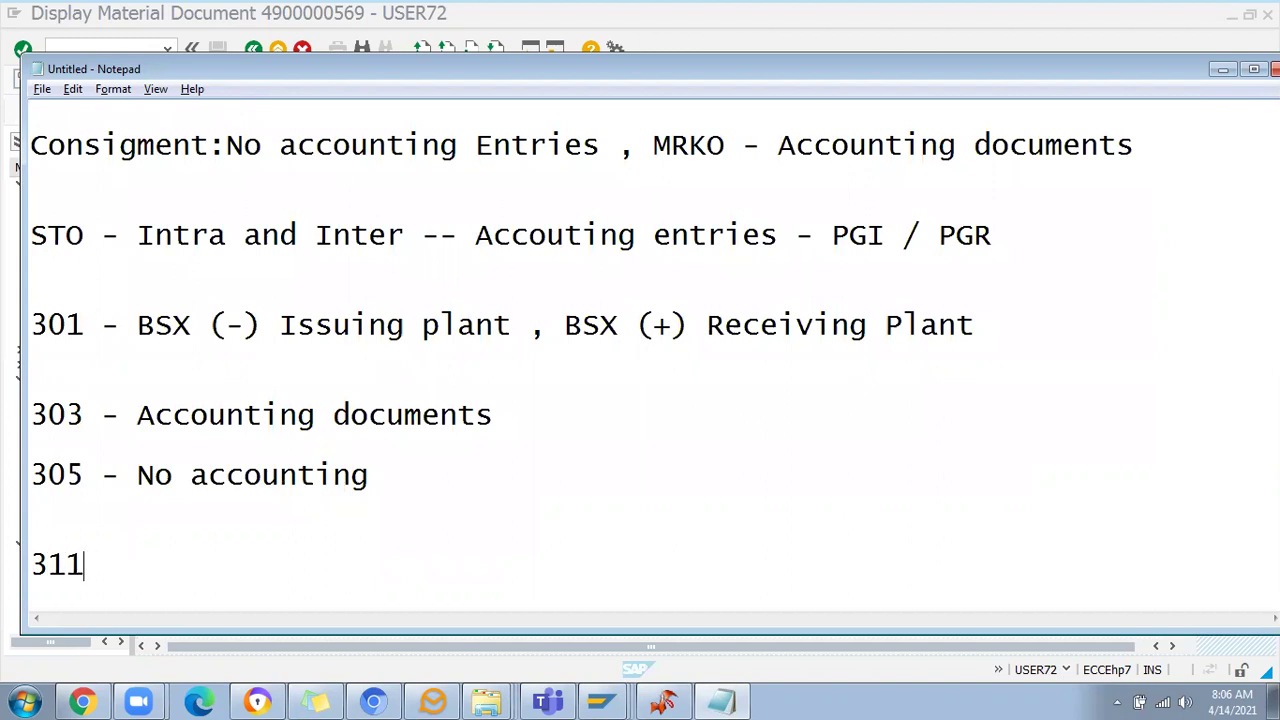
pyautogui.write(' - No acc')
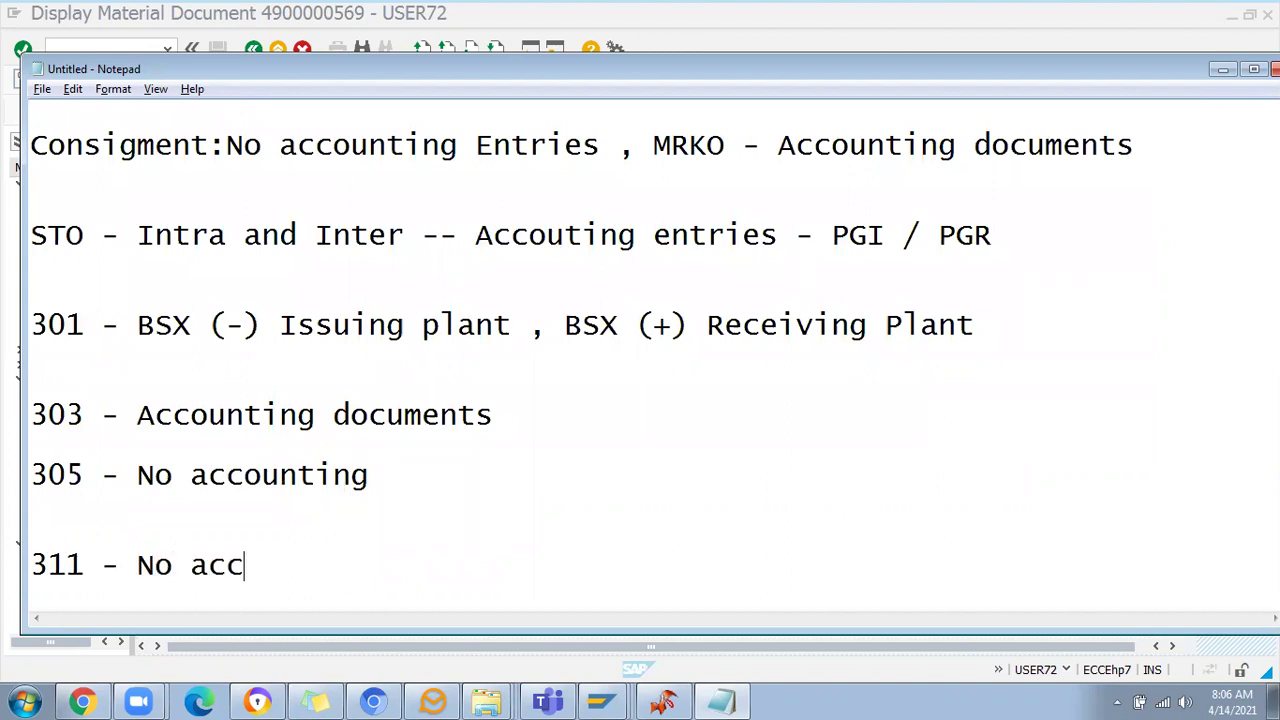
pyautogui.write('ounting doc')
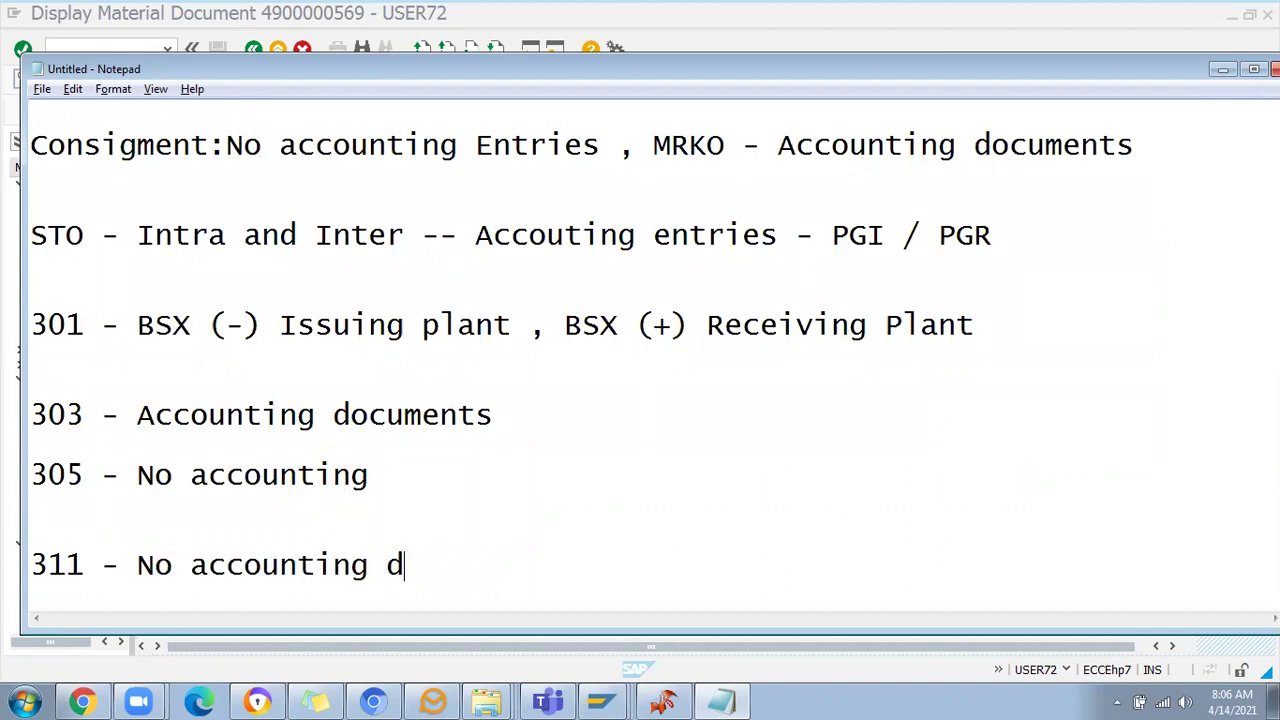
pyautogui.press('BackSpace')
pyautogui.write('ocuments')
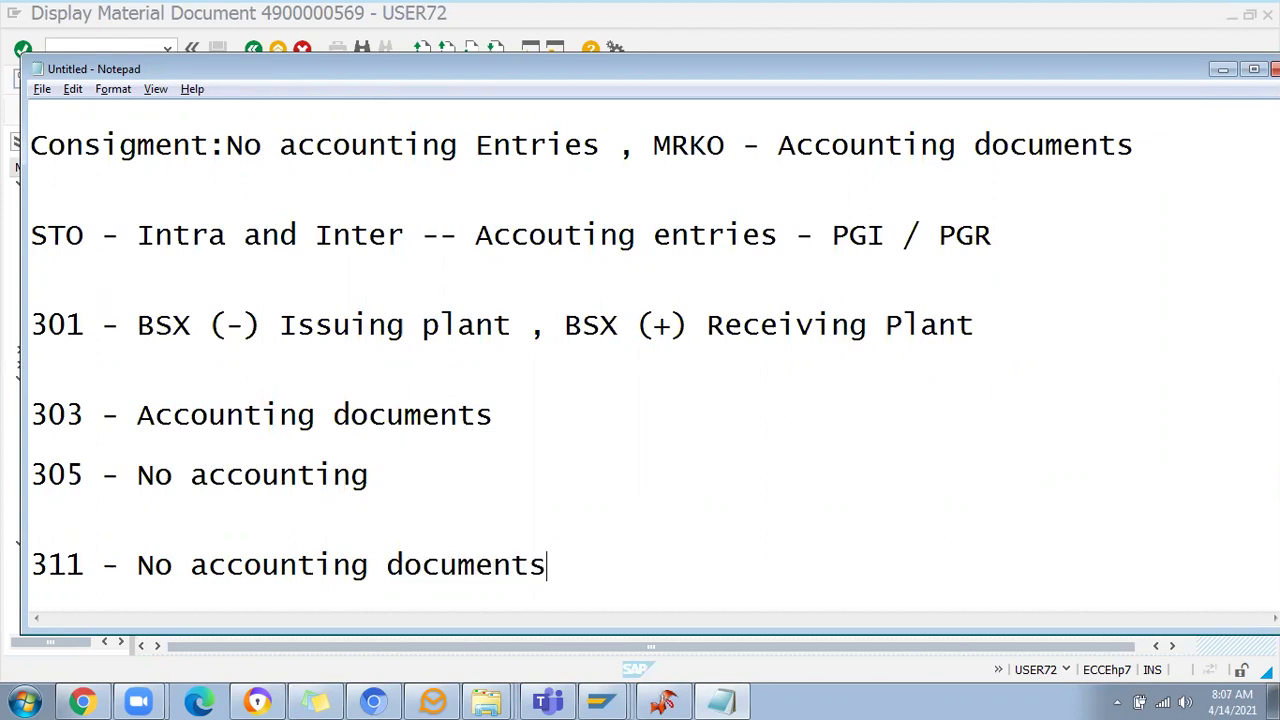
# Add the line "541 - No accounting" below the 311 line
pyautogui.press('Return')
pyautogui.press('Return')
pyautogui.write('54')
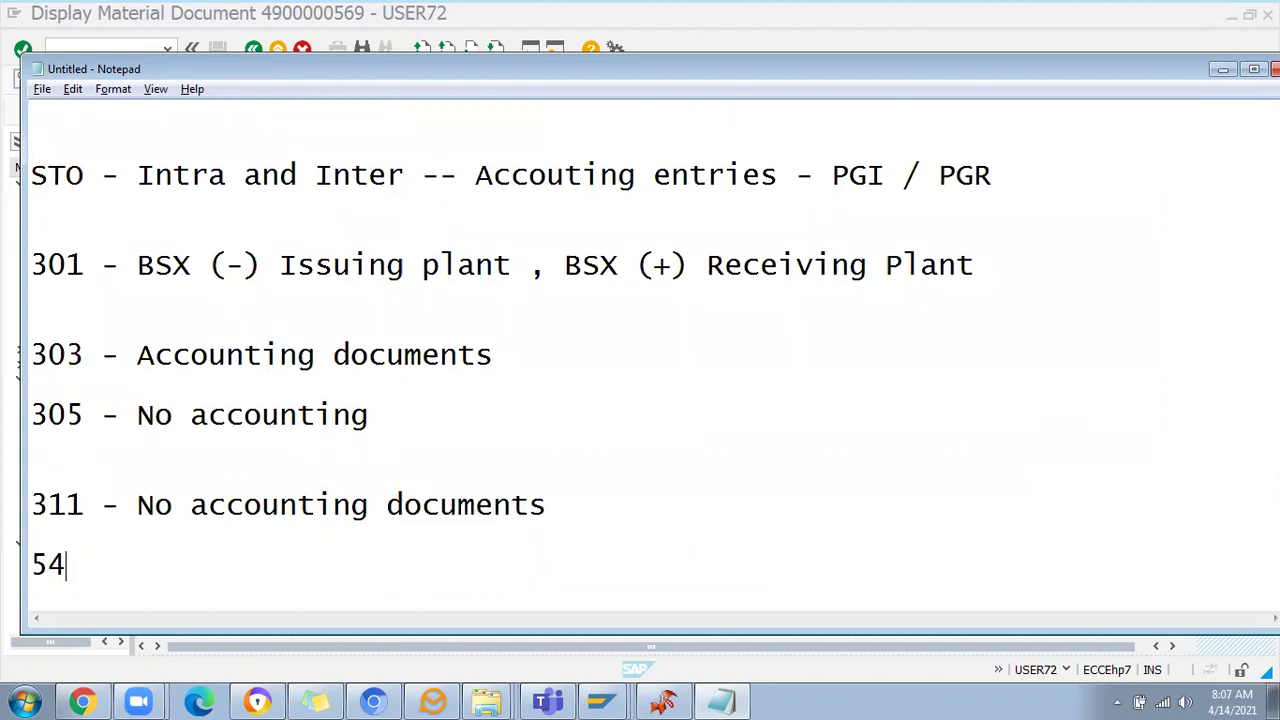
pyautogui.write('1 - Np')
pyautogui.press('BackSpace')
pyautogui.write('o accountinf')
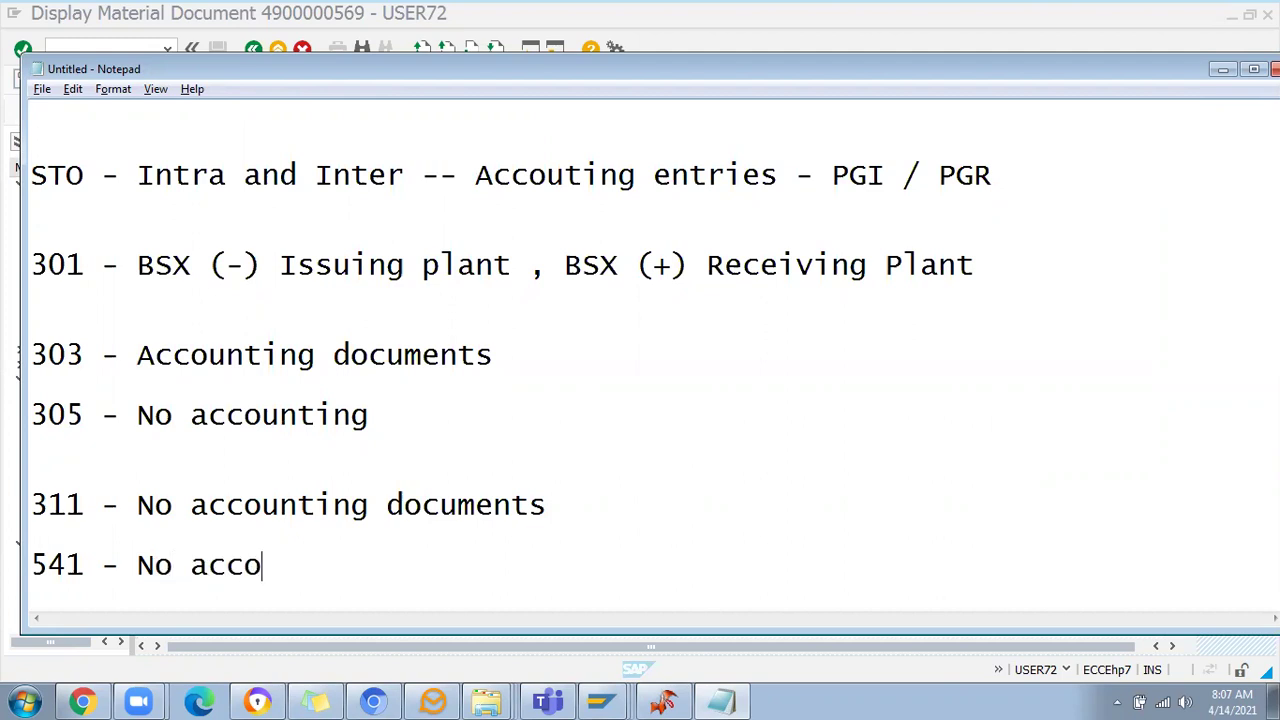
pyautogui.press('BackSpace')
pyautogui.write('f')
pyautogui.press('BackSpace')
pyautogui.write('g')
# Add the line "101 k - No accounting" below the 541 line
pyautogui.press('Return')
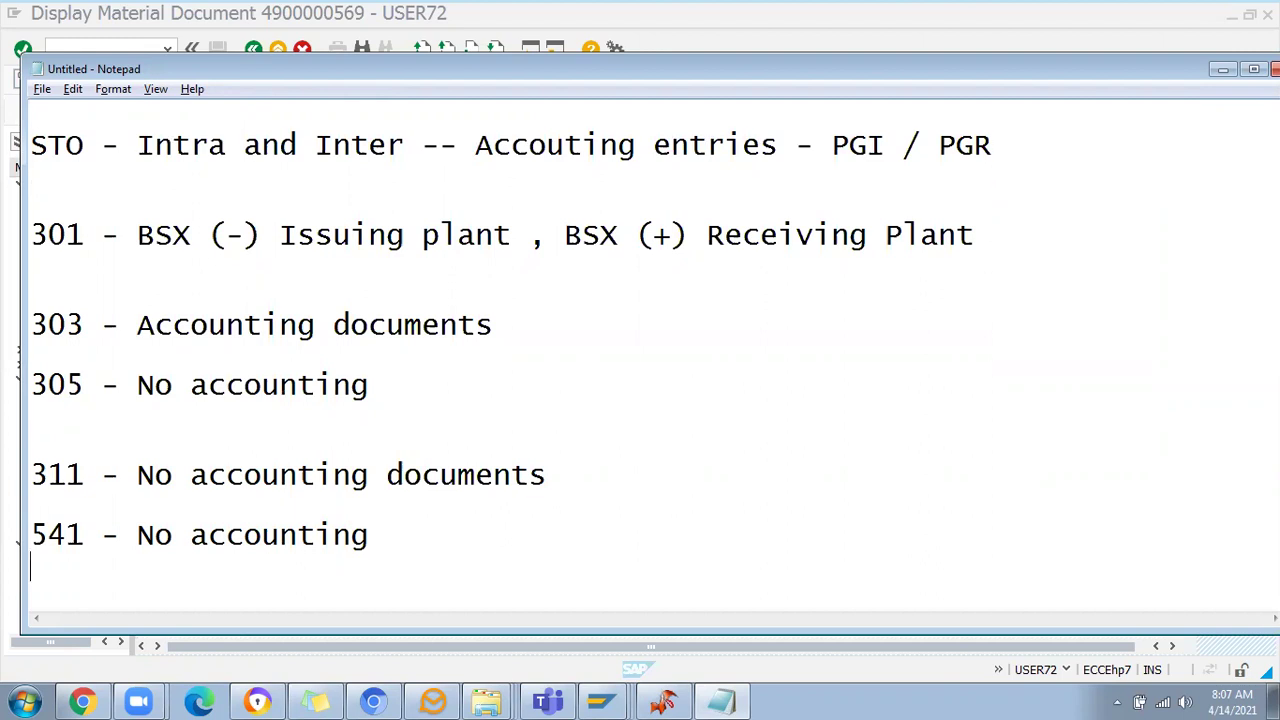
pyautogui.press('Return')
pyautogui.write('101 ')
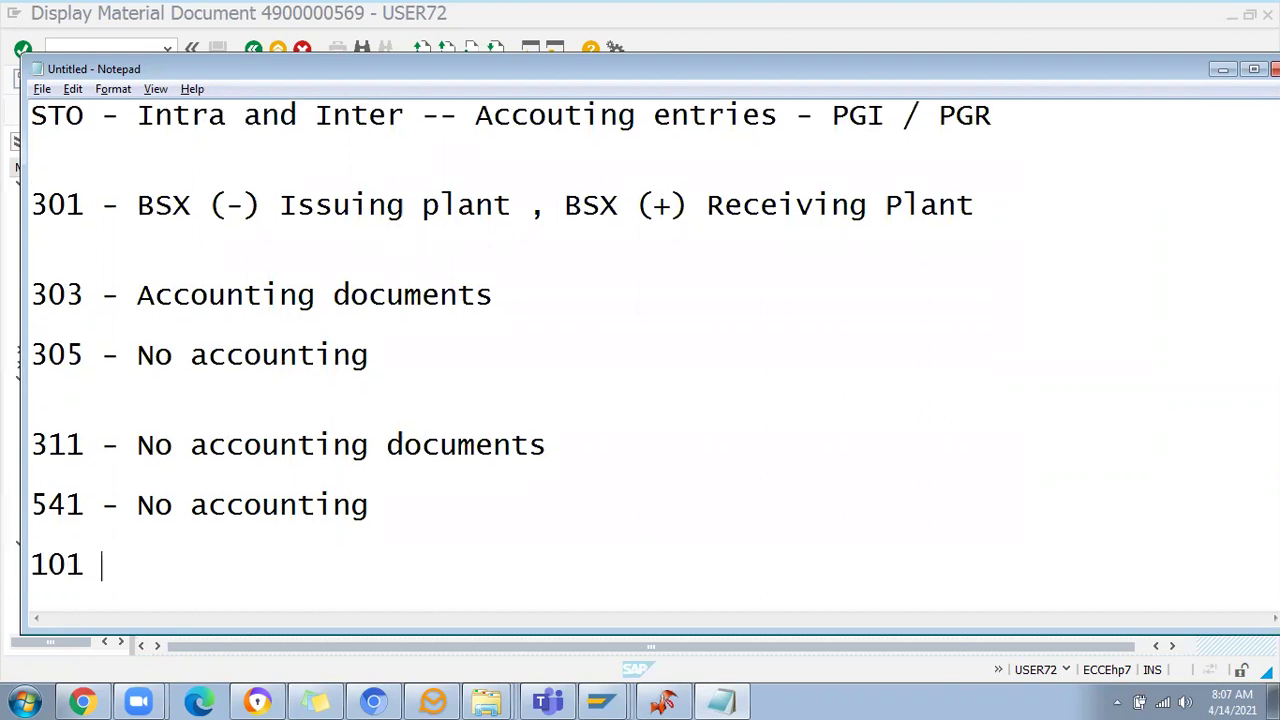
pyautogui.write('k - No accounting')
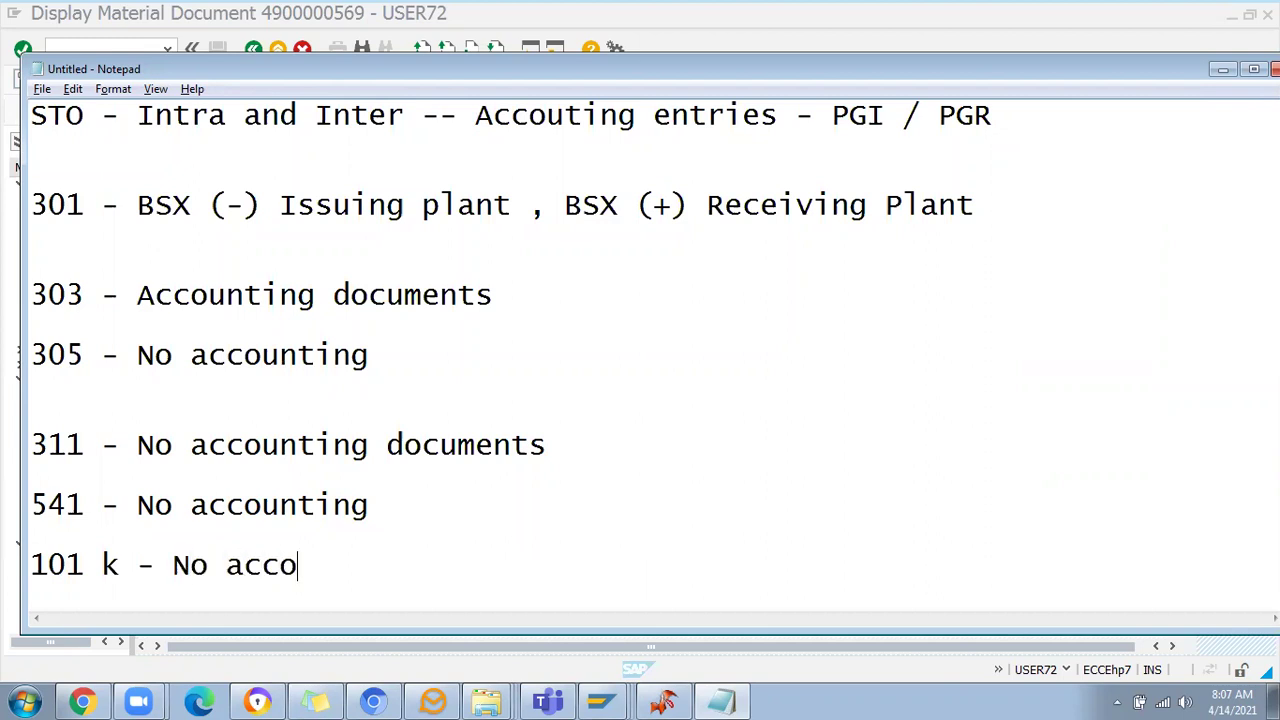
# Add the lines "501 -" and "561 -" beneath the 101 k note
pyautogui.press('Return')
pyautogui.press('Return')
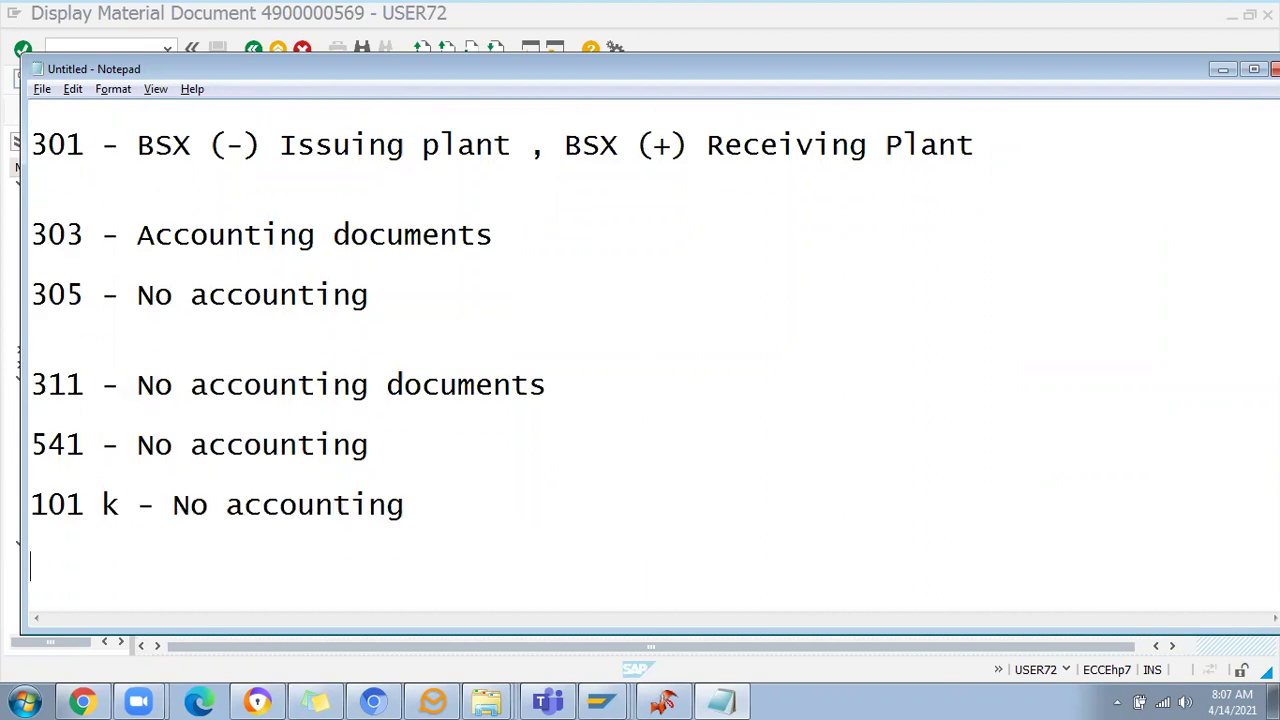
pyautogui.write('501 -')
pyautogui.press('Return')
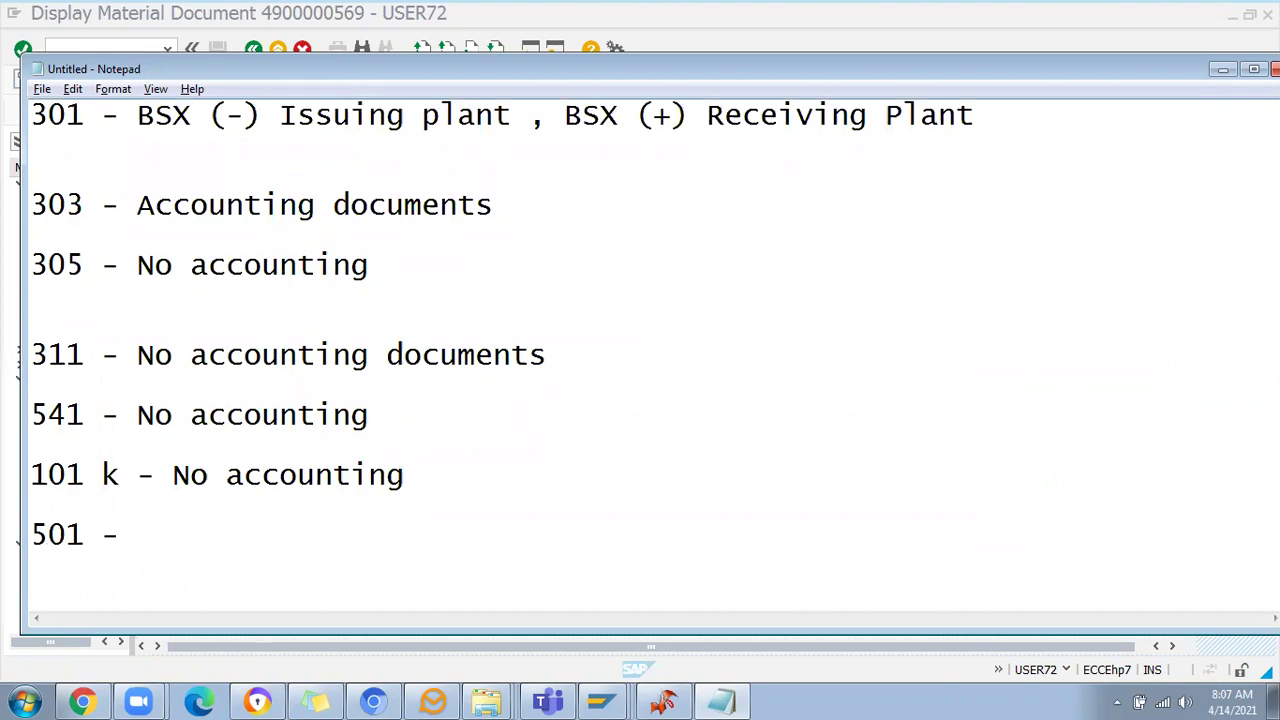
pyautogui.write('561 -')
# Enter the transaction key GBB after the dash on the 561 line
pyautogui.moveTo(128, 585); pyautogui.dragTo(12, 528)
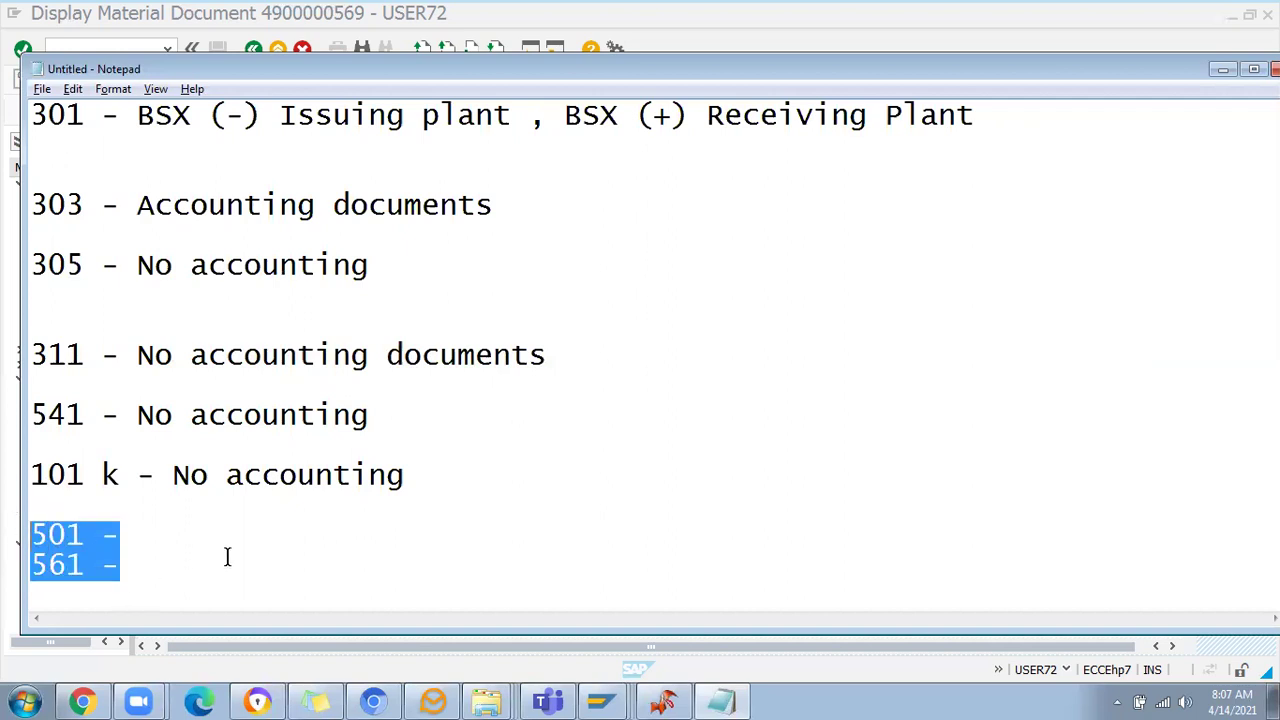
pyautogui.click(138, 548)
pyautogui.moveTo(122, 563); pyautogui.dragTo(14, 566)
pyautogui.click(152, 570)
pyautogui.write('GBB')
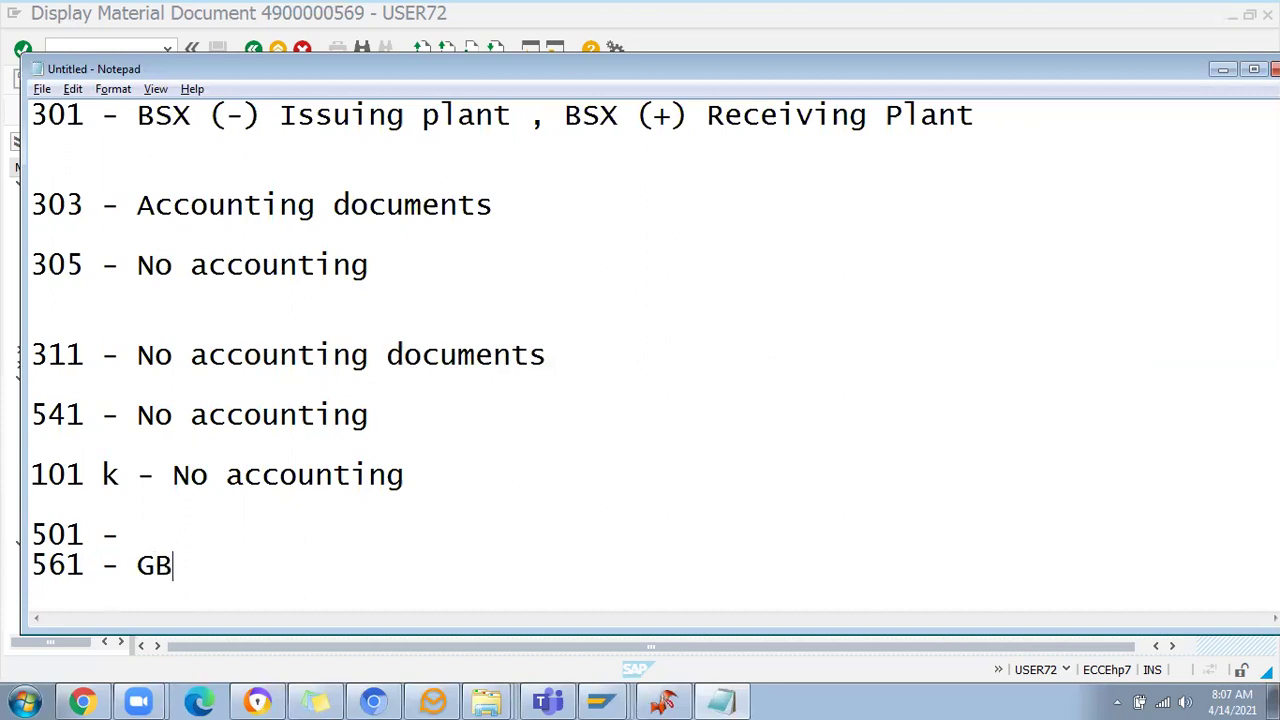
# Complete the 501 line with the word "other"
pyautogui.click(168, 534)
pyautogui.write('o')
pyautogui.write('er')
pyautogui.press('BackSpace')
pyautogui.press('BackSpace')
pyautogui.press('BackSpace')
pyautogui.press('BackSpace')
pyautogui.write('te')
pyautogui.press('BackSpace')
pyautogui.write('her')
# Extend the 561 line with "- Initial Entry" and add blank lines below it
pyautogui.write(' - Init')
pyautogui.write('ial st')
pyautogui.press('BackSpace')
pyautogui.press('BackSpace')
pyautogui.write('Entry')
pyautogui.press('Return')
pyautogui.press('Return')
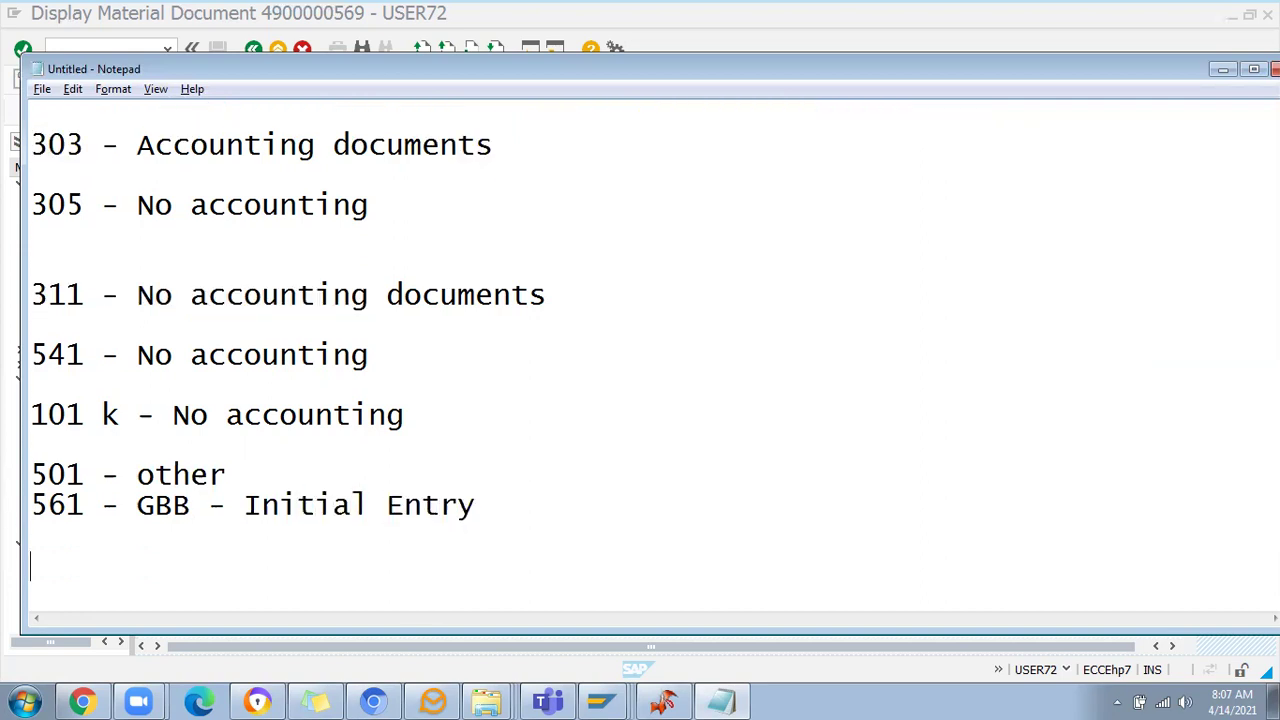
# Review the movement type notes, from the 561 and 501 lines back to the Subcontracting and GBB entries
pyautogui.scroll(-1, 258, 535)
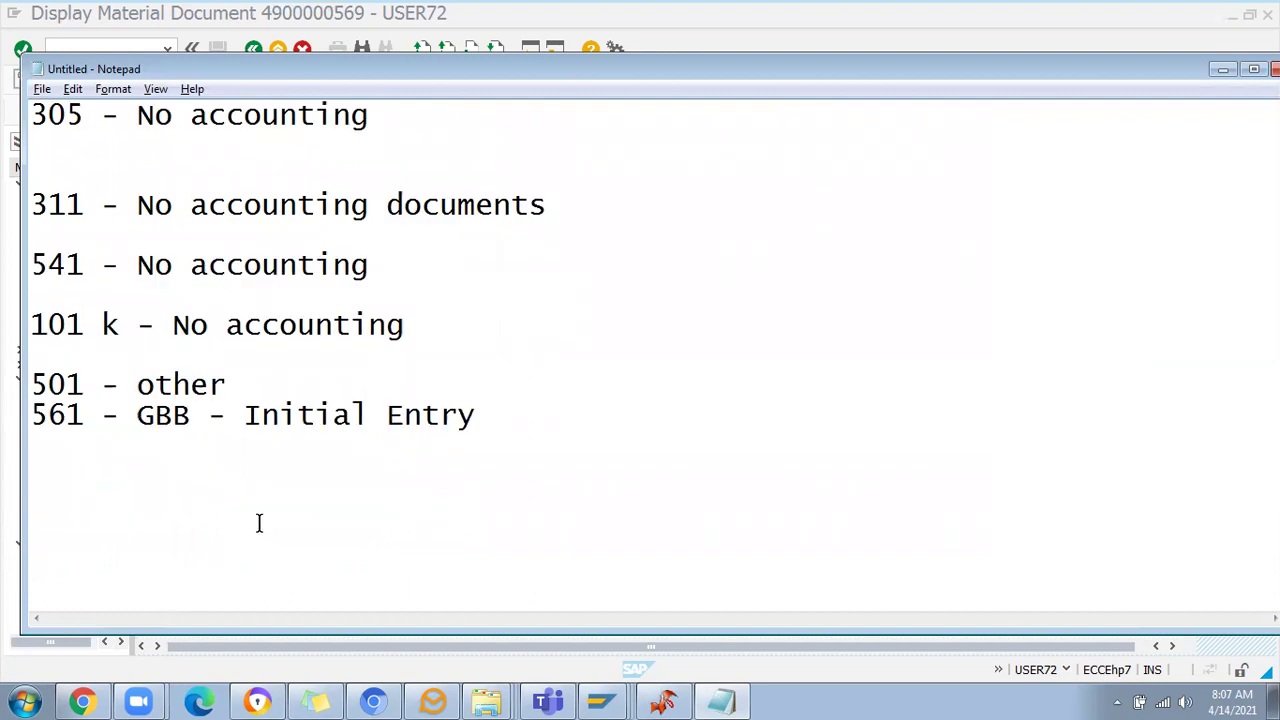
pyautogui.moveTo(86, 414); pyautogui.dragTo(28, 410)
pyautogui.moveTo(474, 414); pyautogui.dragTo(28, 414)
pyautogui.click(373, 371)
pyautogui.hotkey('shift', 'Home')
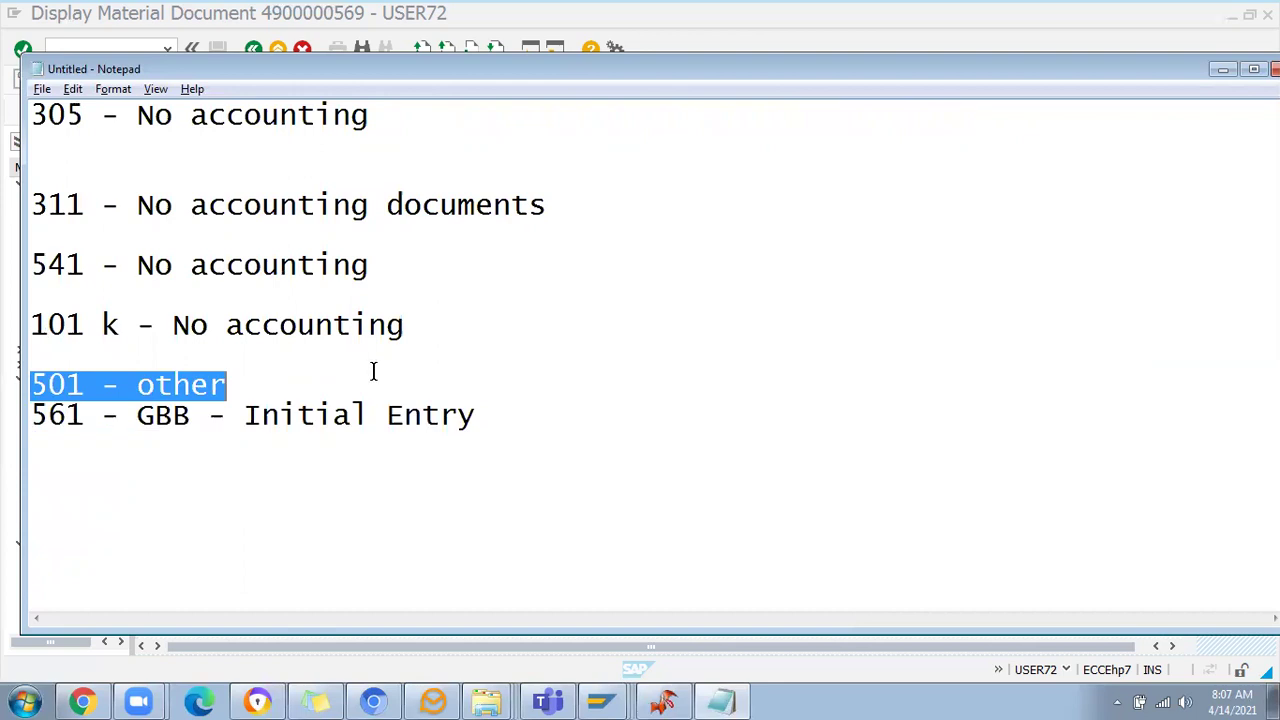
pyautogui.scroll(6, 245, 395)
pyautogui.scroll(-2, 233, 382)
pyautogui.scroll(-4, 232, 380)
pyautogui.moveTo(513, 414); pyautogui.dragTo(80, 243)
pyautogui.scroll(2, 170, 296)
pyautogui.scroll(-2, 183, 310)
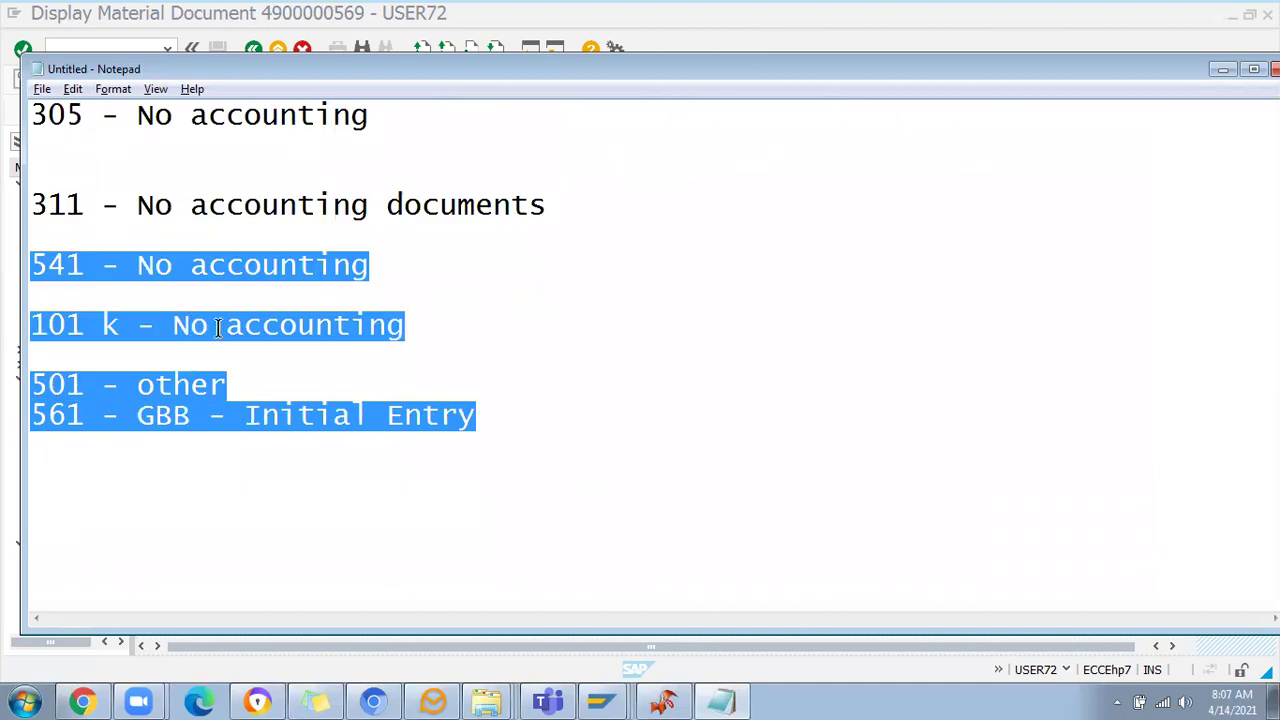
pyautogui.click(249, 382)
pyautogui.click(494, 414)
pyautogui.moveTo(408, 420); pyautogui.dragTo(6, 371)
pyautogui.scroll(3, 395, 350)
pyautogui.scroll(3, 395, 350)
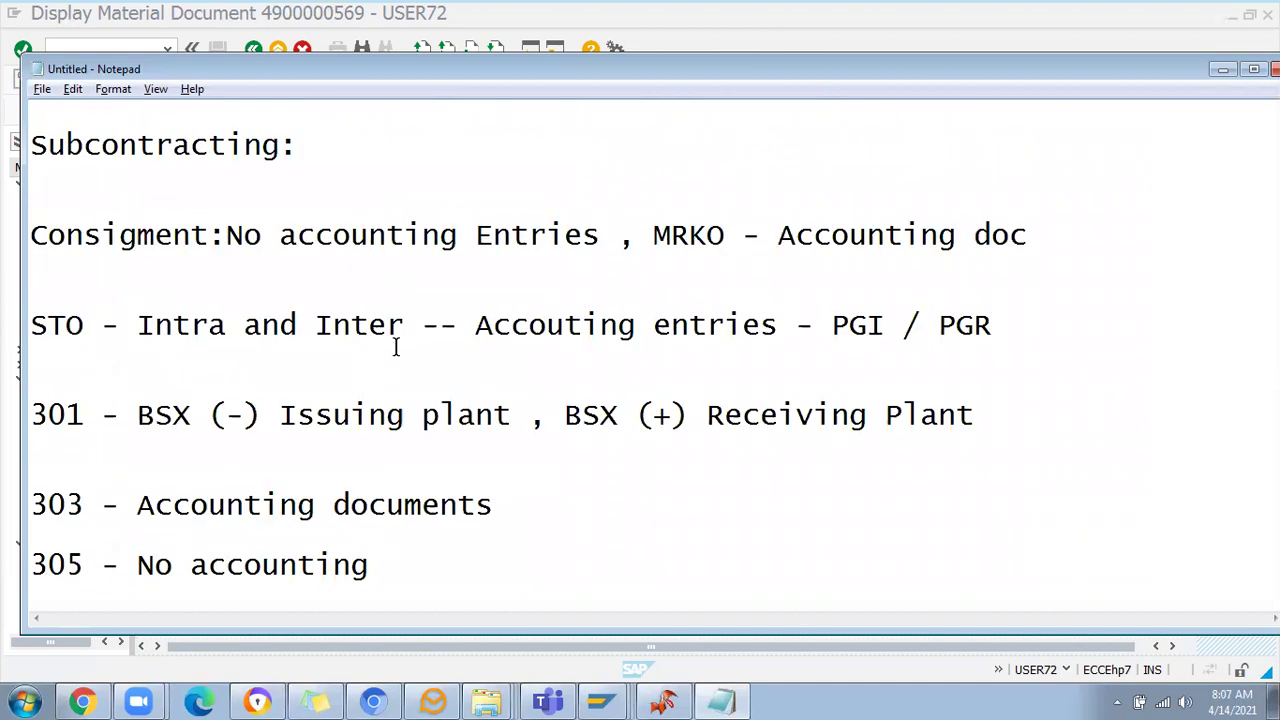
pyautogui.scroll(-1, 395, 350)
pyautogui.scroll(2, 397, 346)
pyautogui.scroll(1, 397, 346)
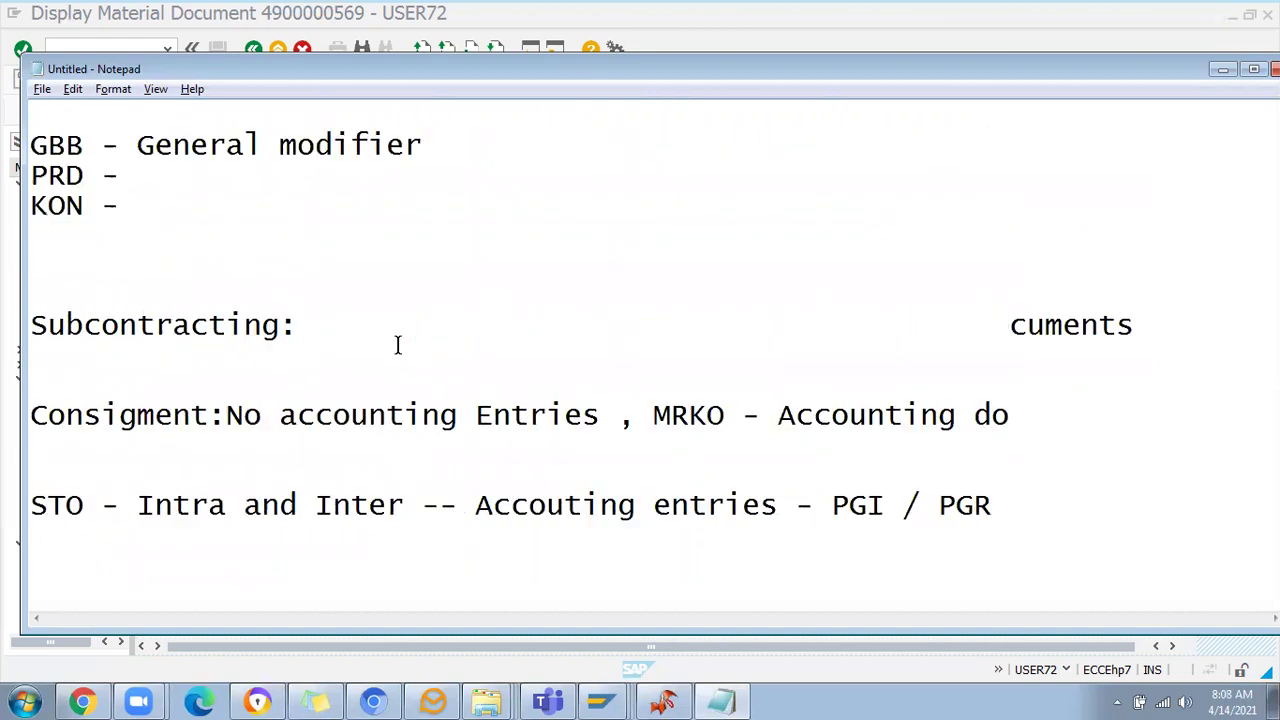
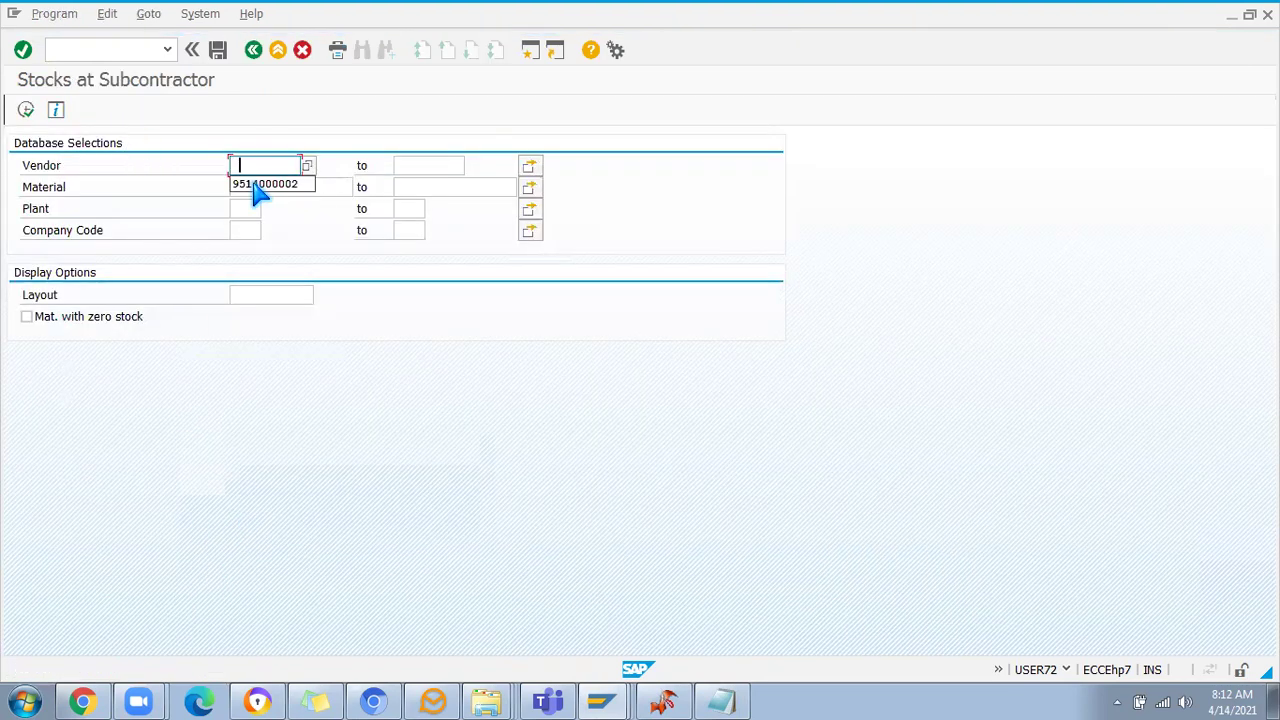
# Run the Stocks at Subcontractor report for the previously used vendor number, and return to the selection screen
pyautogui.click(255, 183)
pyautogui.click(26, 110)
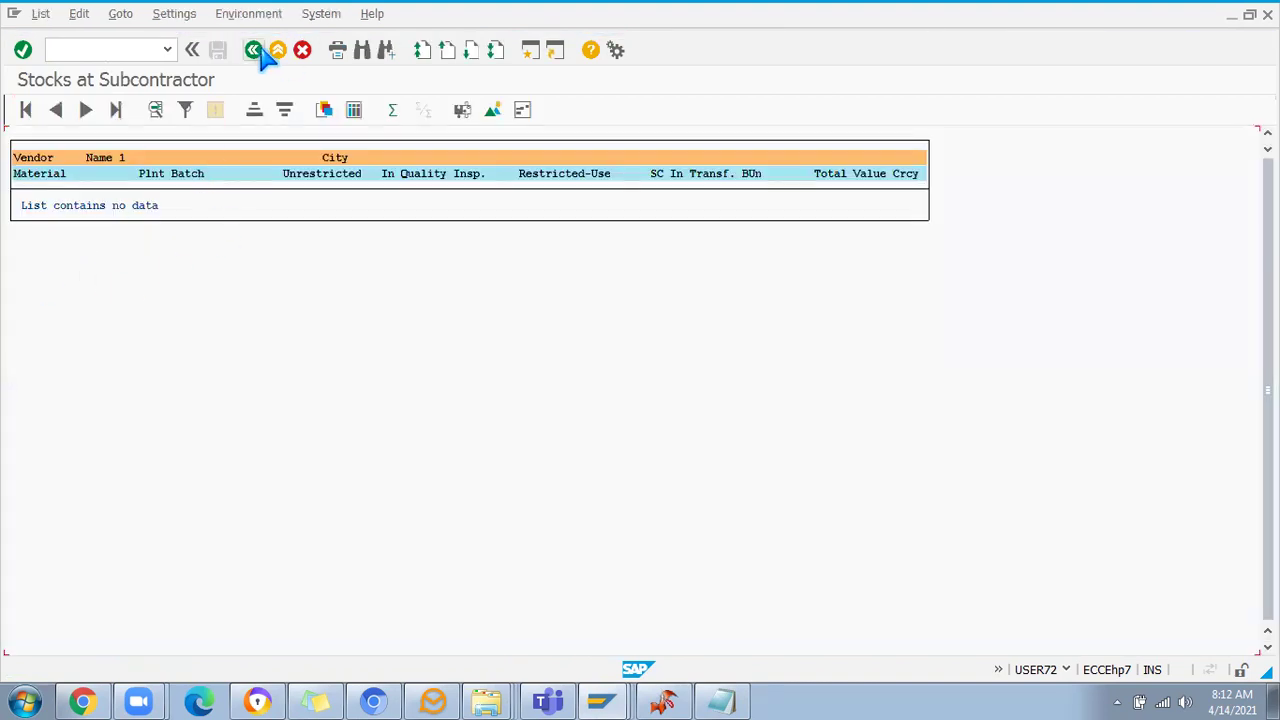
pyautogui.click(253, 50)
# Clear the vendor selection, run the Stocks at Subcontractor report for plant ISBL, and exit the list
pyautogui.press('Delete')
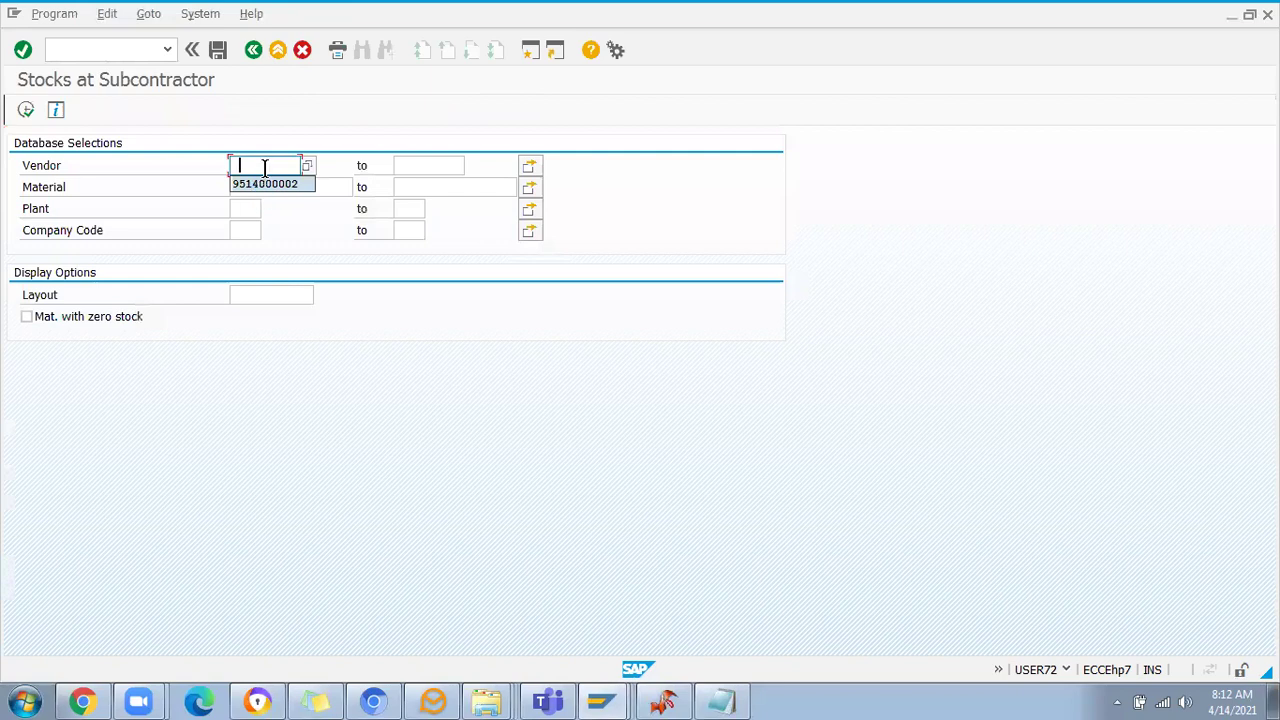
pyautogui.click(243, 208)
pyautogui.click(257, 228)
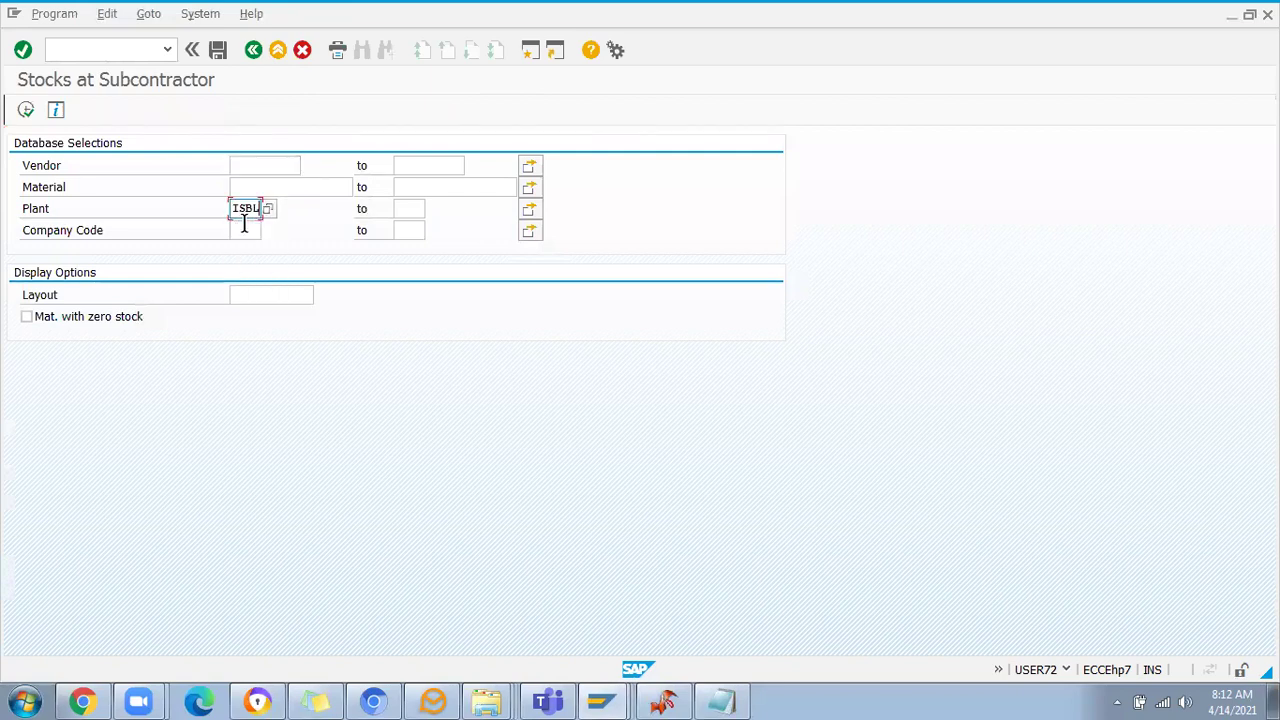
pyautogui.click(25, 109)
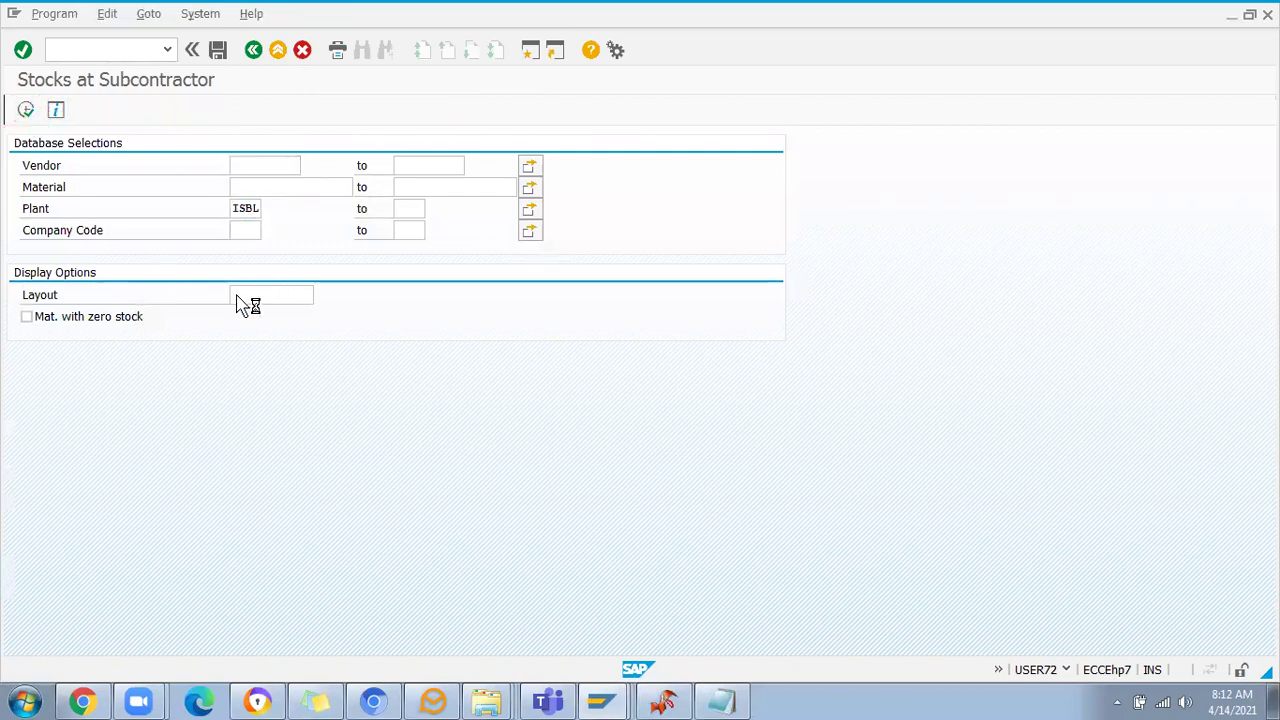
pyautogui.click(276, 50)
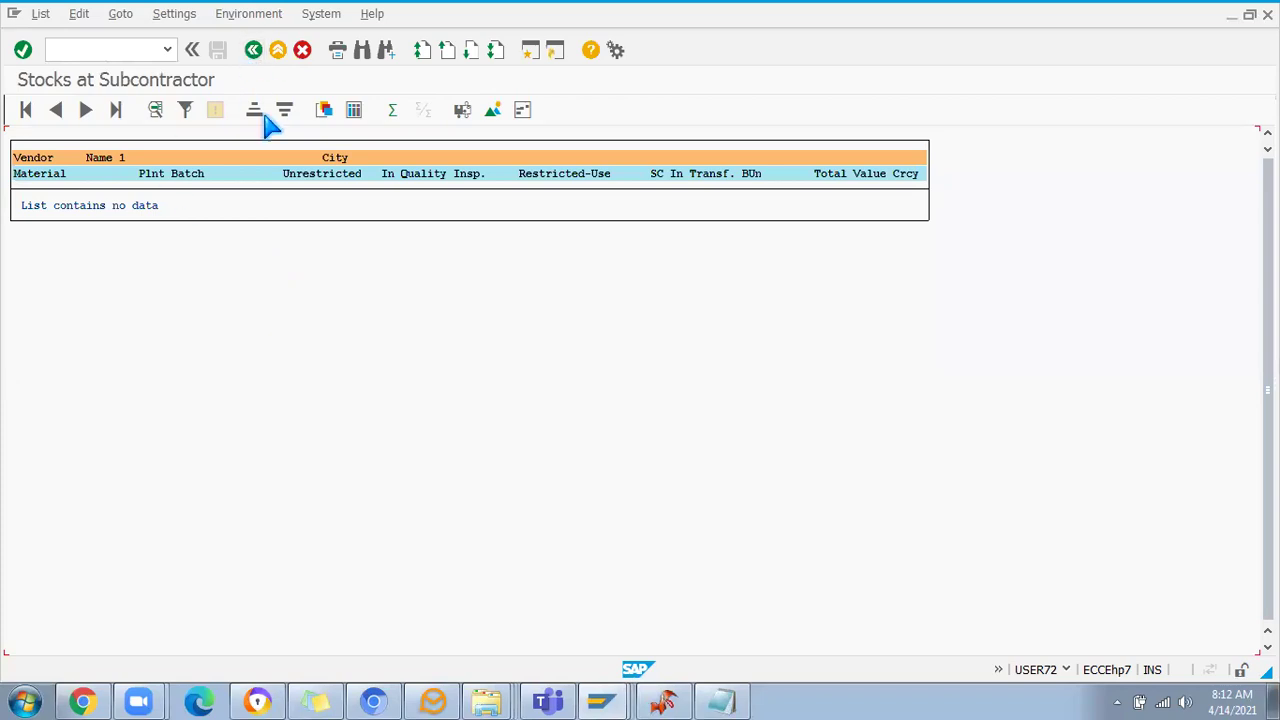
# Change the plant selection to 1000 and run the Stocks at Subcontractor report
pyautogui.click(249, 211)
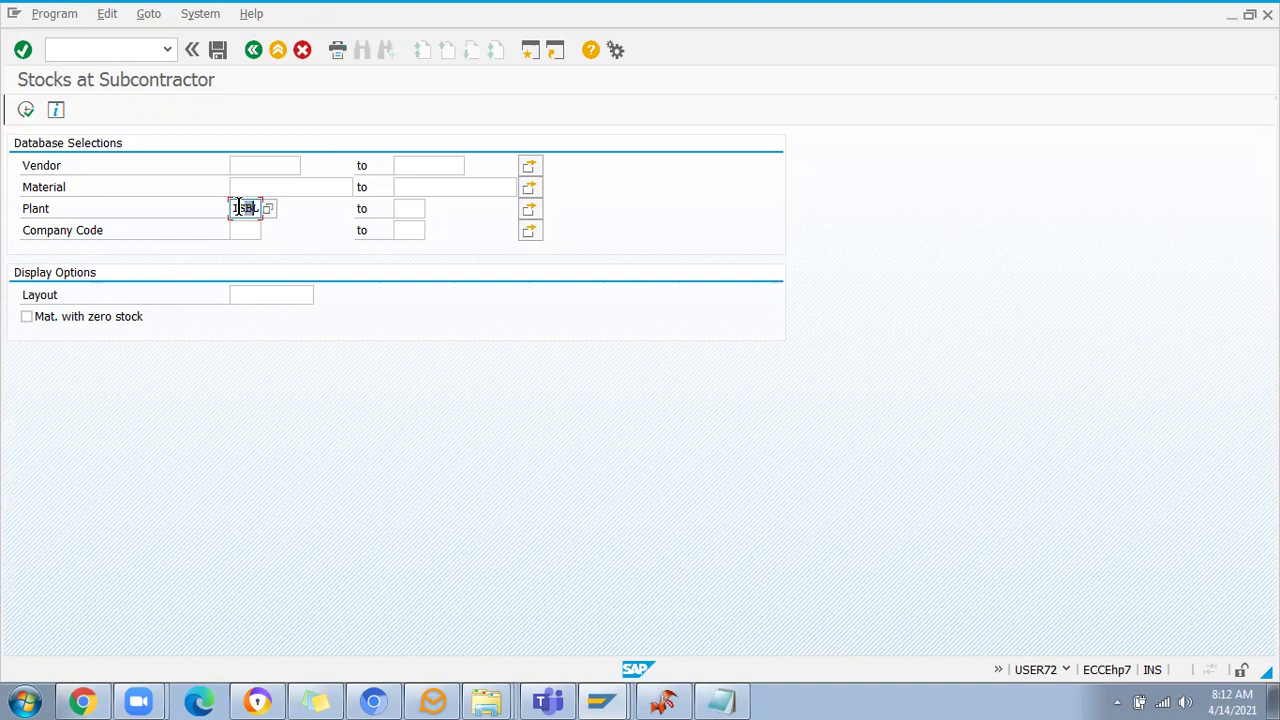
pyautogui.doubleClick(240, 208)
pyautogui.press('BackSpace')
pyautogui.write('1000')
pyautogui.click(25, 109)
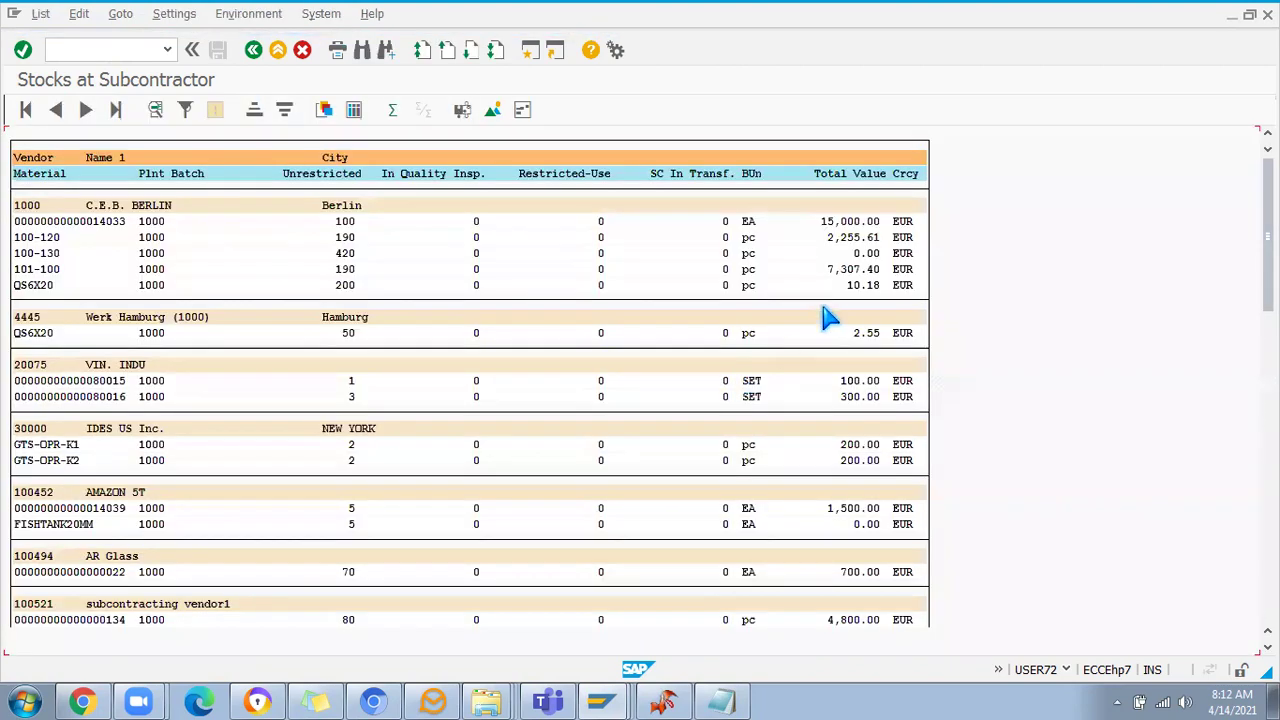
# Review the subcontractor stock list for plant 1000 by vendor, and exit the report to the SAP Easy Access screen
pyautogui.scroll(-4, 828, 318)
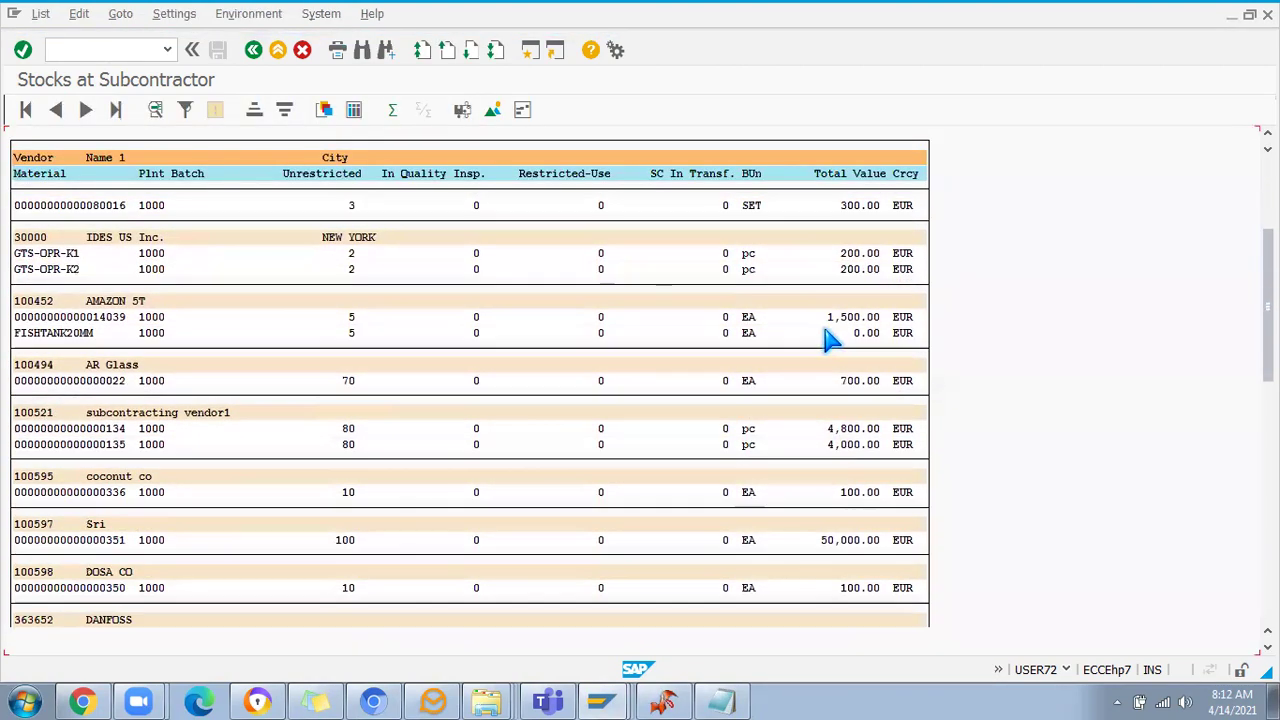
pyautogui.scroll(-2, 786, 300)
pyautogui.scroll(-3, 775, 423)
pyautogui.scroll(-3, 760, 400)
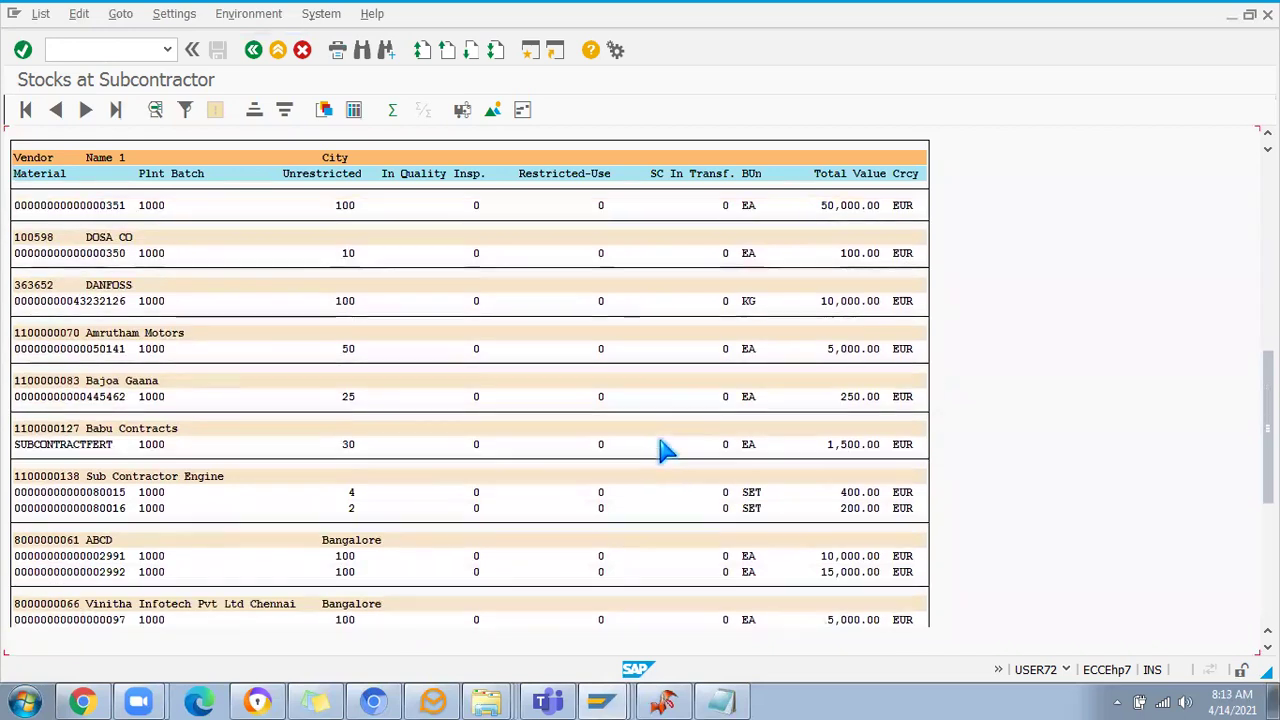
pyautogui.scroll(-3, 660, 452)
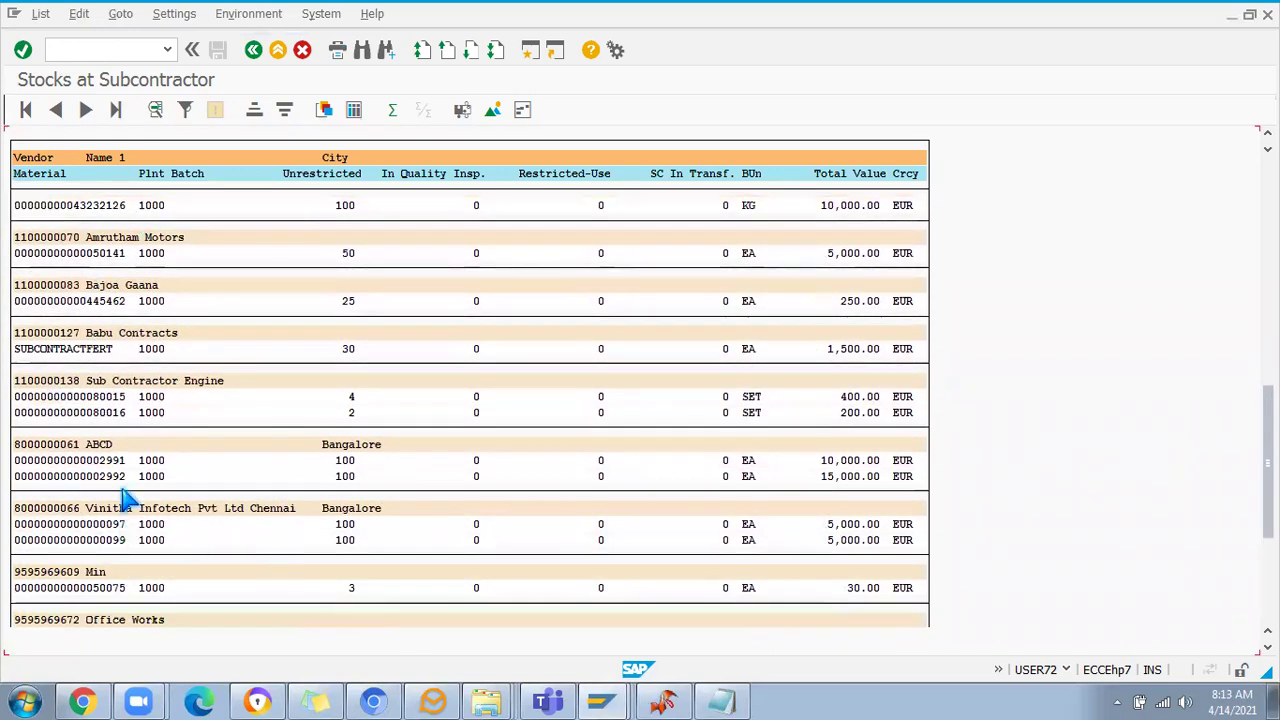
pyautogui.scroll(-2, 125, 505)
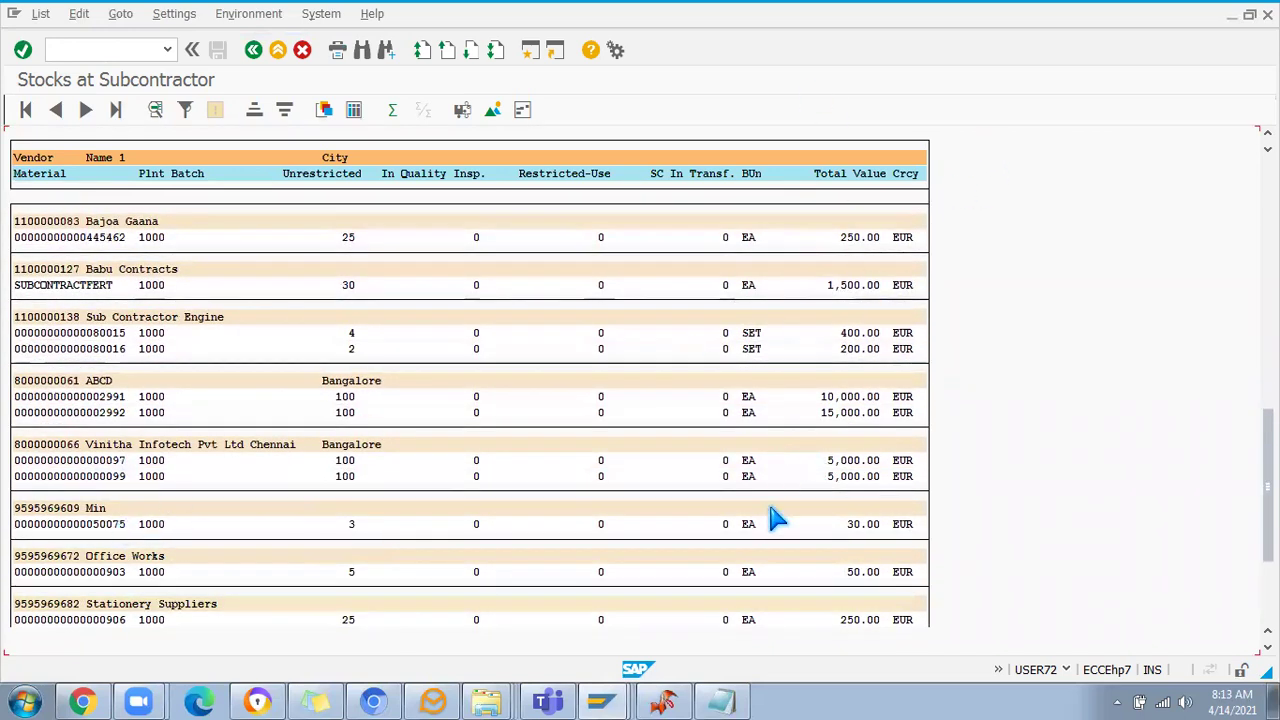
pyautogui.scroll(-5, 770, 505)
pyautogui.moveTo(1268, 545); pyautogui.dragTo(1268, 238)
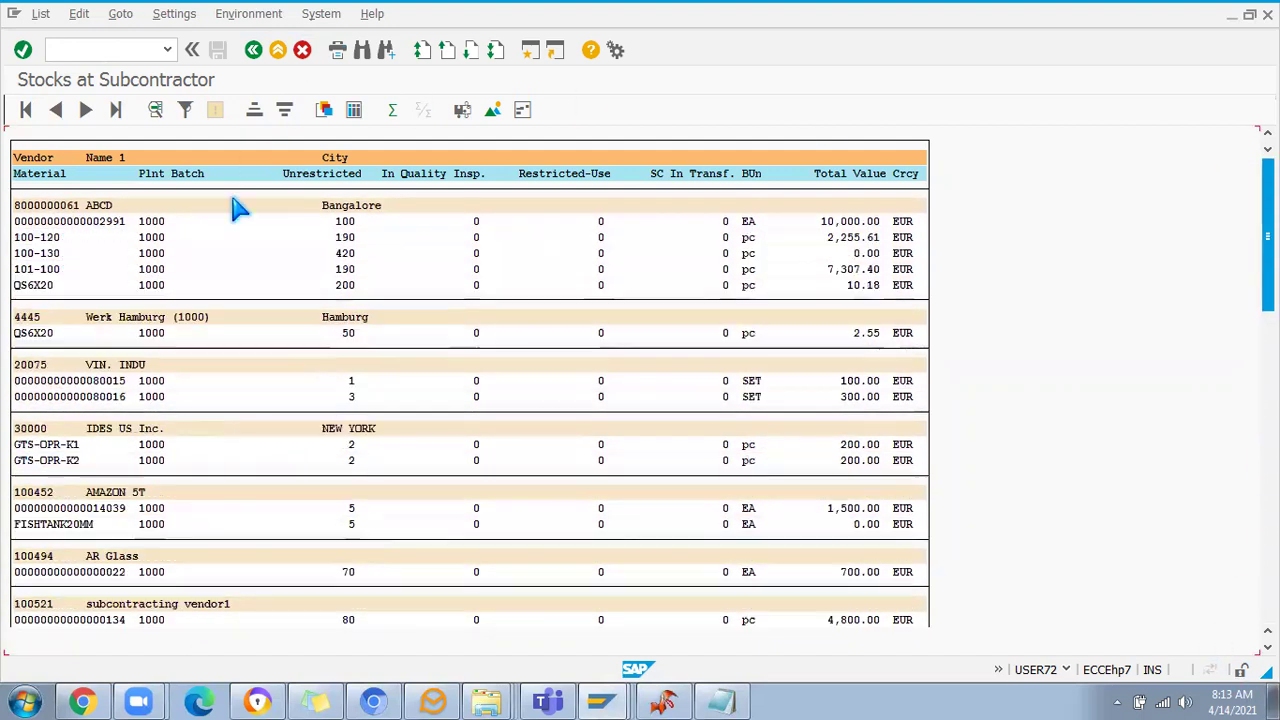
pyautogui.click(256, 50)
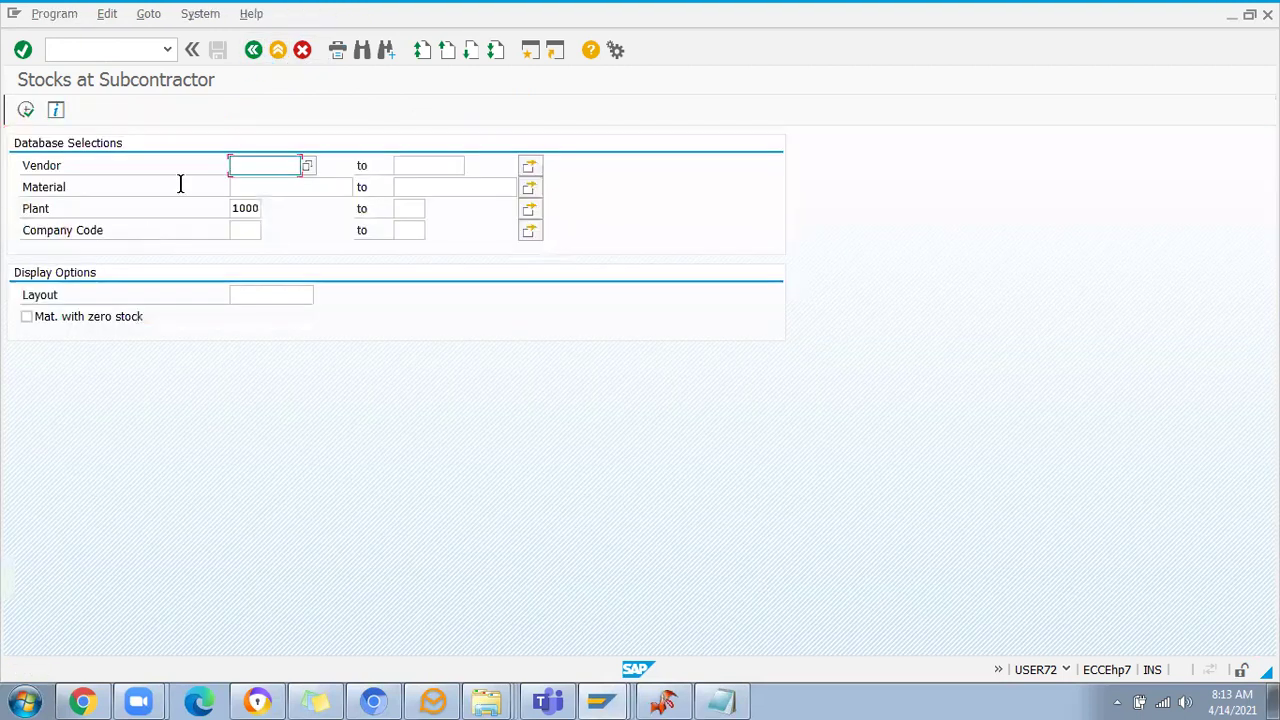
pyautogui.click(254, 50)
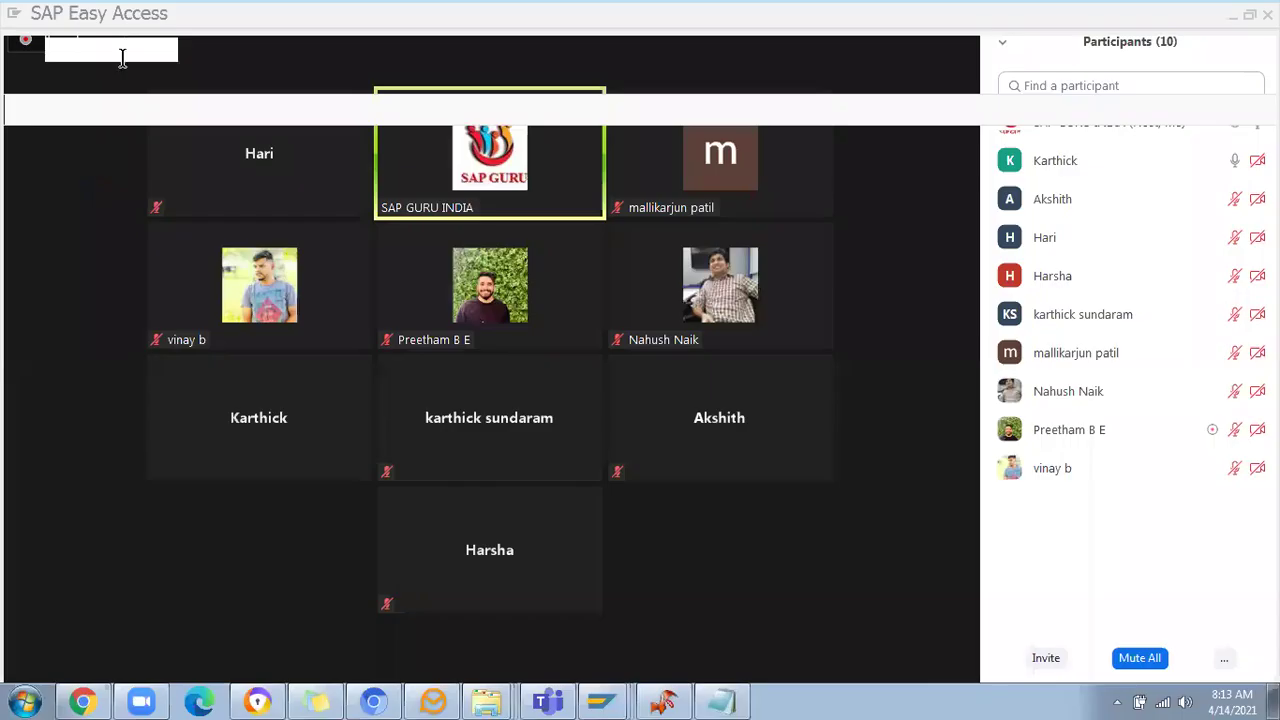
# Start transaction MMSC to enter storage locations collectively
pyautogui.click(121, 55)
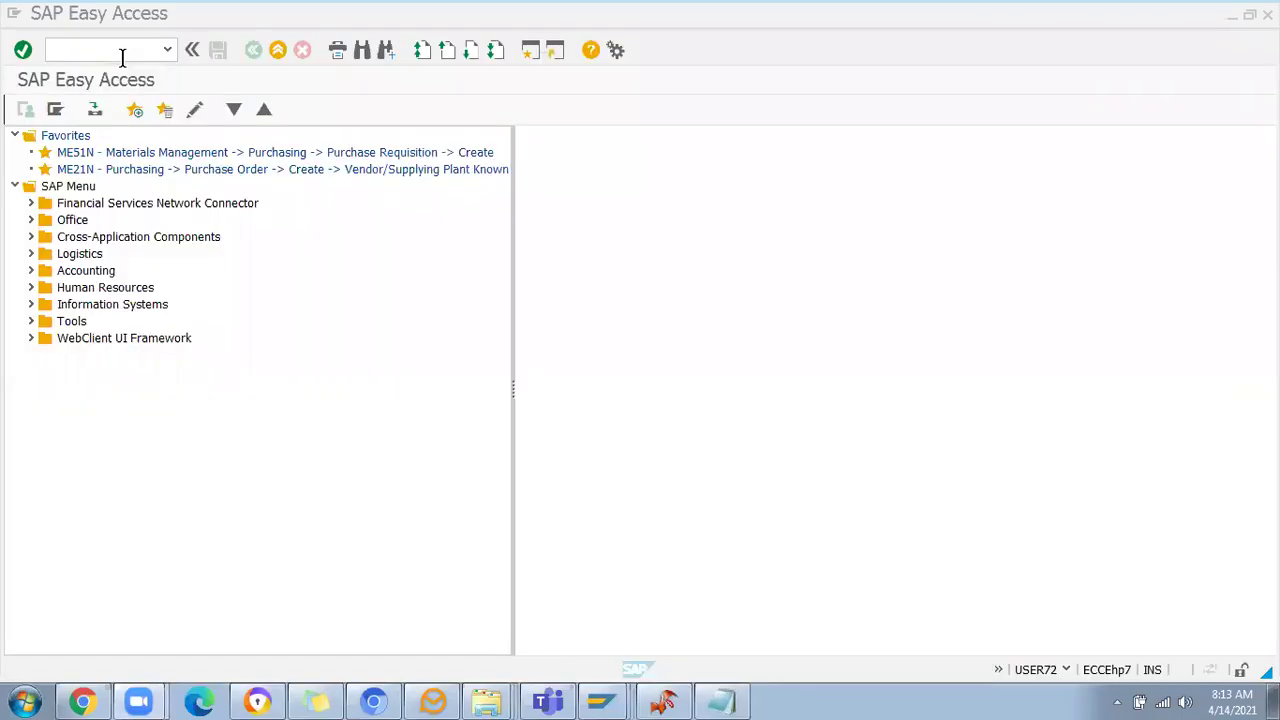
pyautogui.write('mmsc')
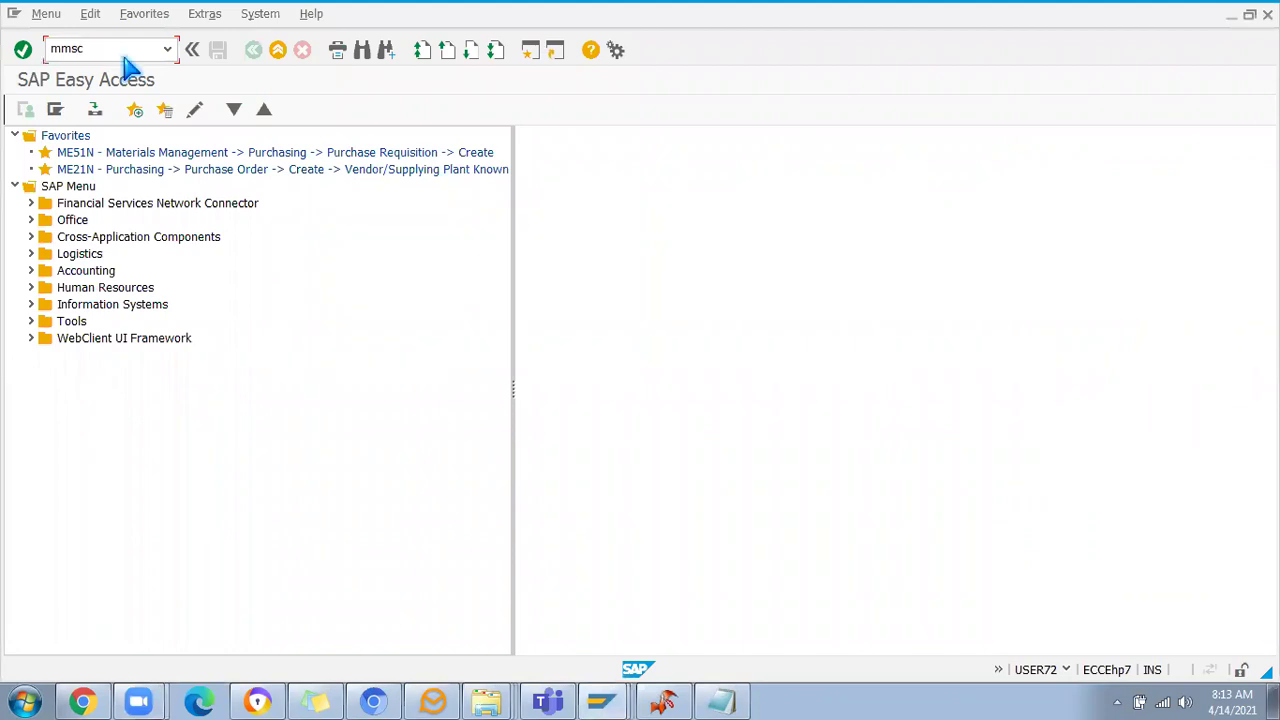
pyautogui.press('Return')
pyautogui.click(721, 700)
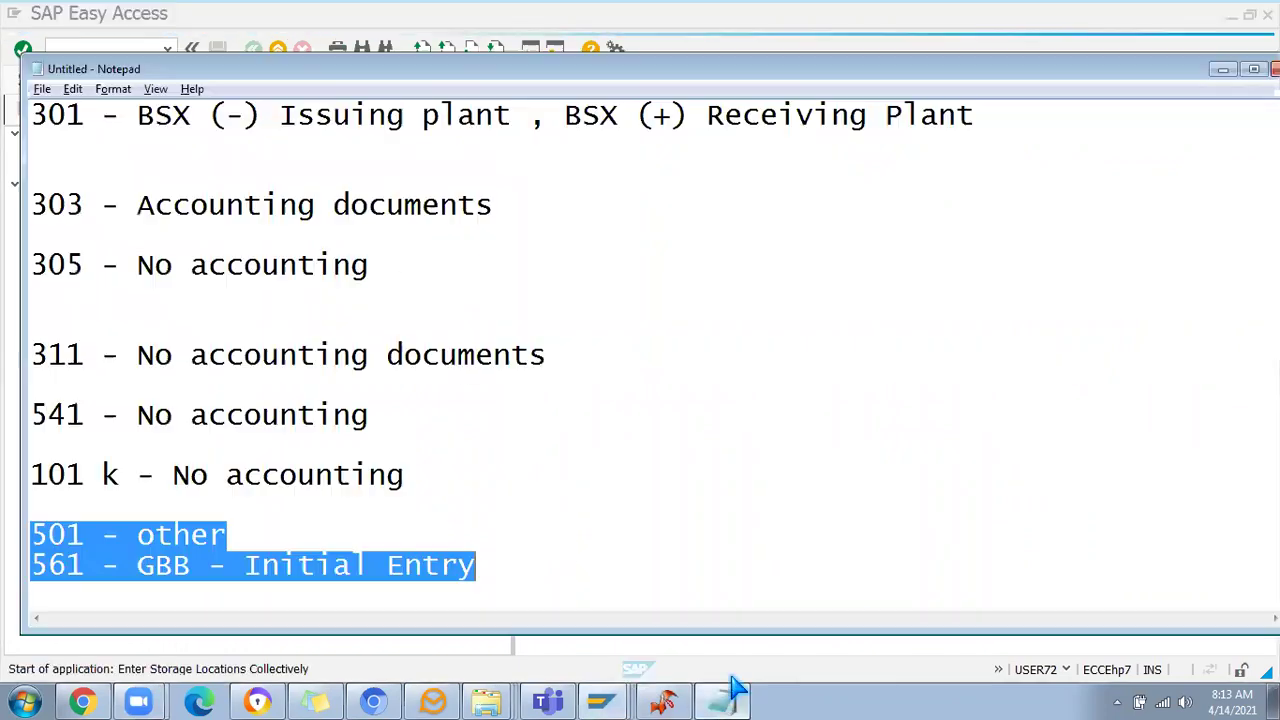
pyautogui.scroll(10, 237, 286)
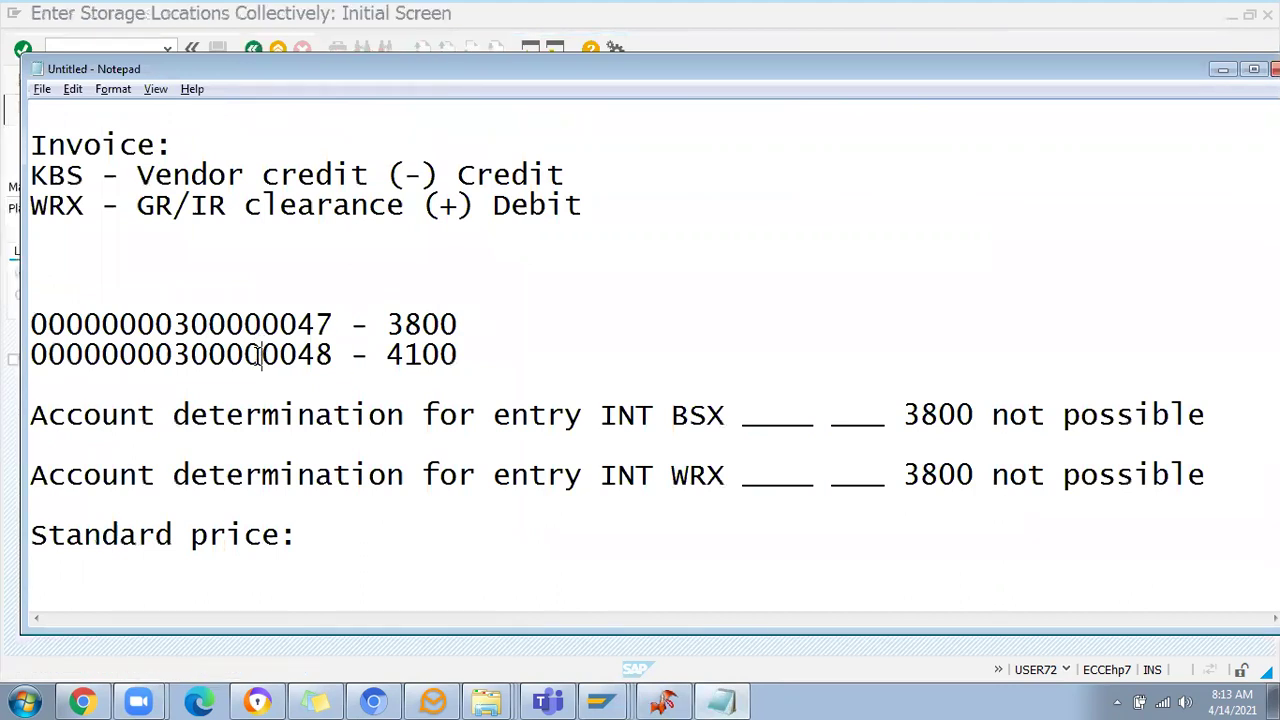
pyautogui.doubleClick(262, 355)
pyautogui.hotkey('ctrl', 'c')
pyautogui.hotkey('alt', 'Tab')
pyautogui.click(131, 190)
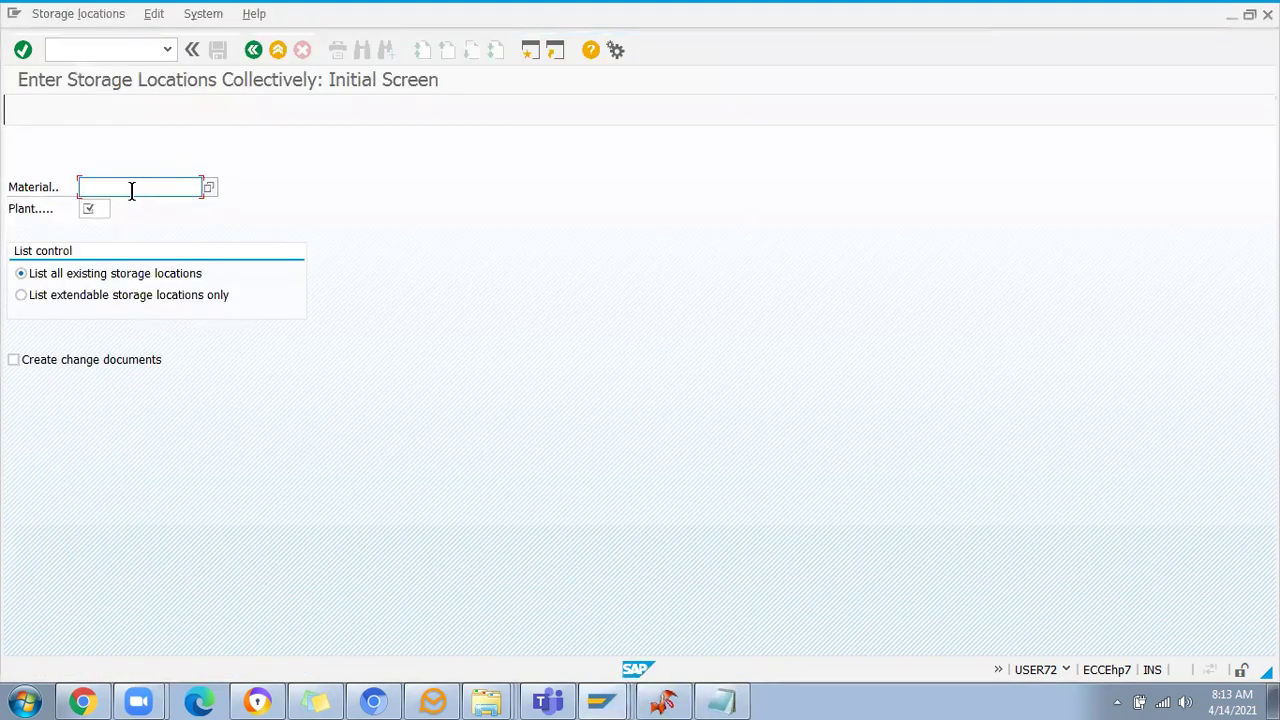
pyautogui.hotkey('ctrl', 'v')
pyautogui.click(91, 213)
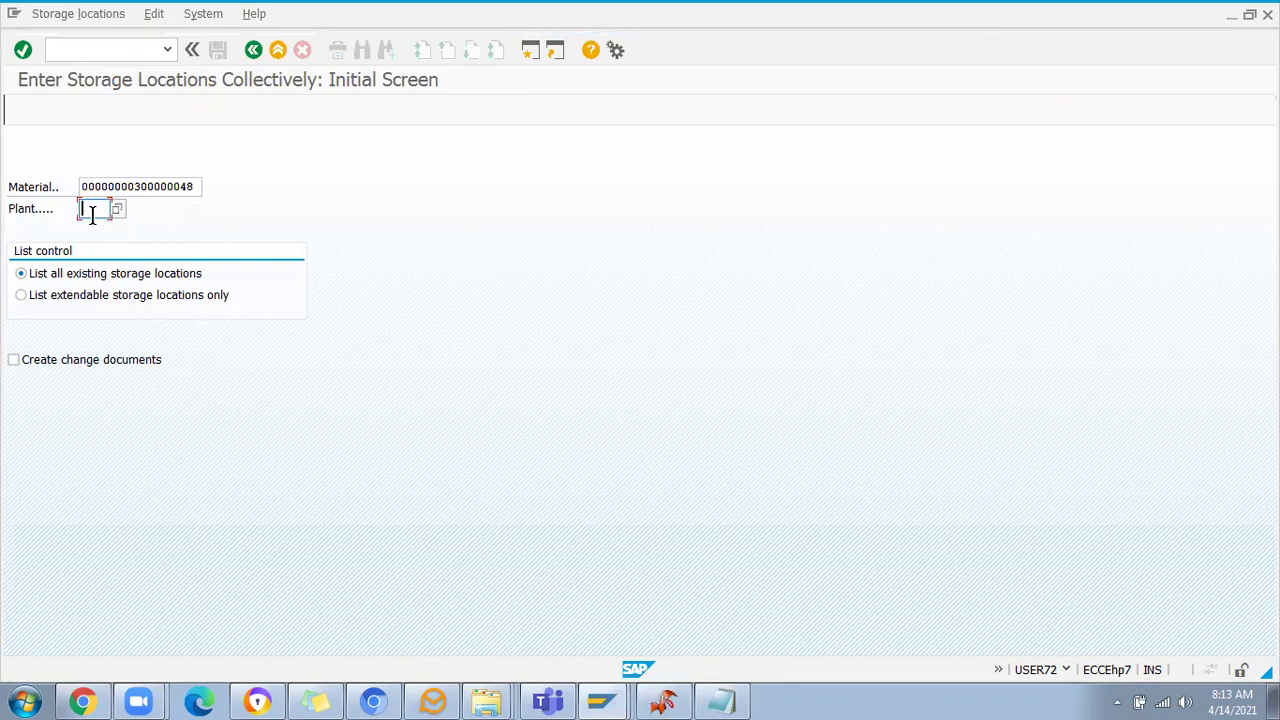
pyautogui.write('JP01')
pyautogui.press('Return')
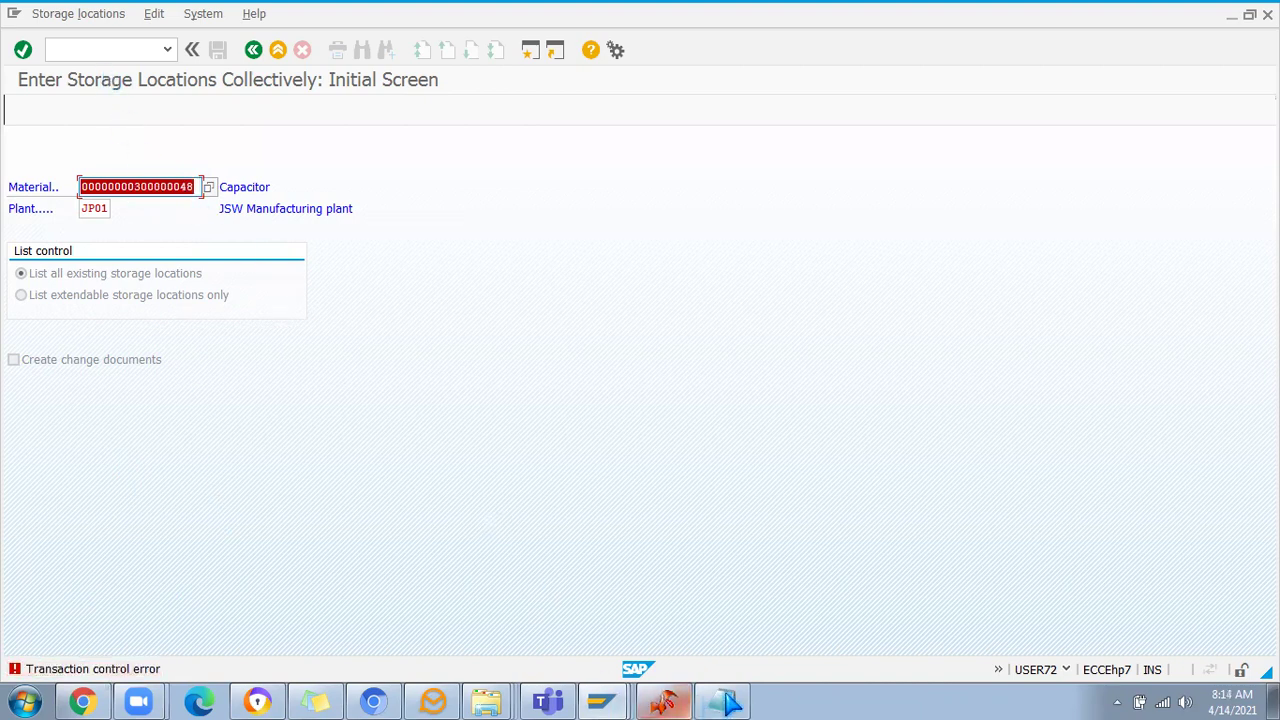
pyautogui.click(722, 700)
pyautogui.doubleClick(287, 325)
pyautogui.hotkey('ctrl', 'c')
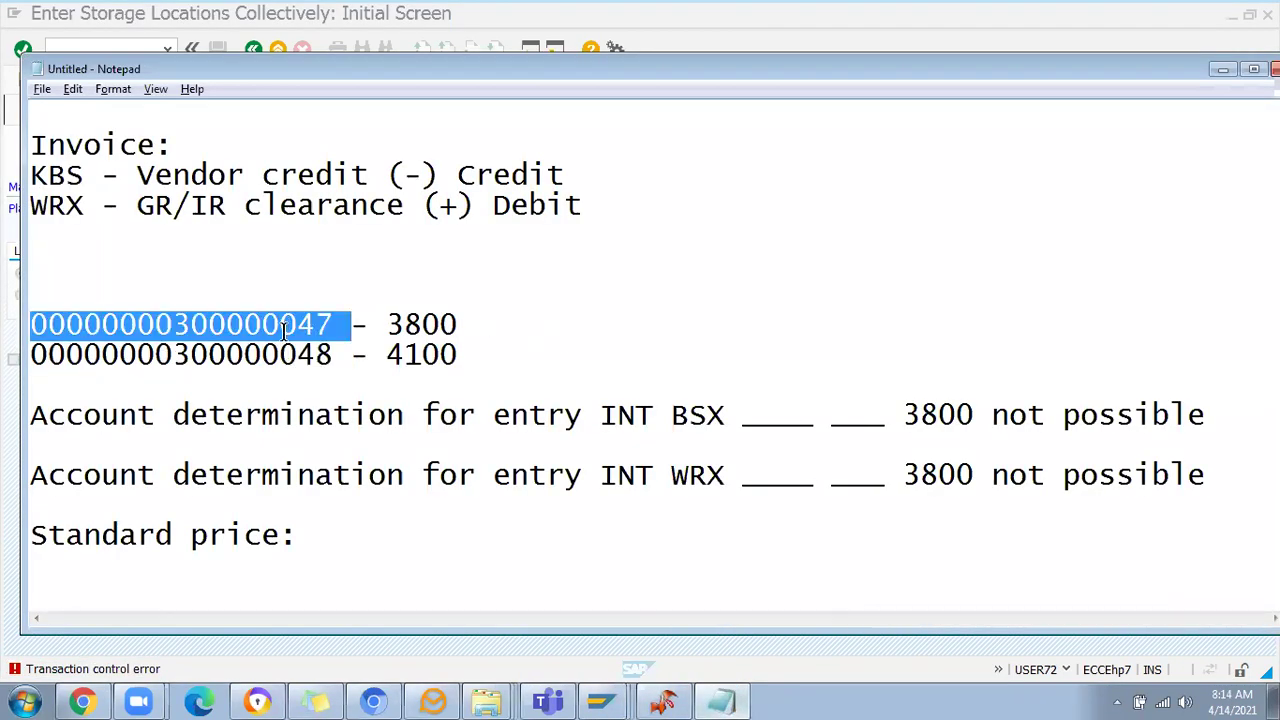
pyautogui.hotkey('alt', 'Tab')
pyautogui.hotkey('ctrl', 'v')
pyautogui.press('Return')
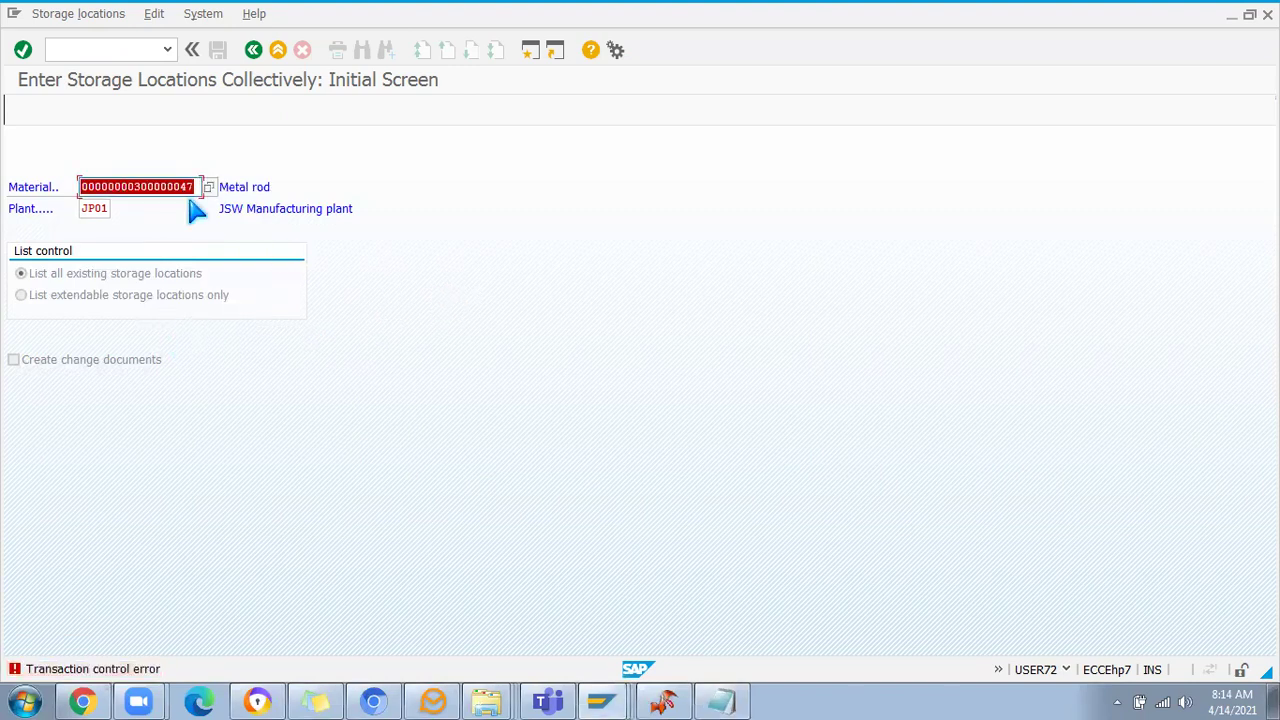
pyautogui.click(85, 47)
pyautogui.write('/nmm')
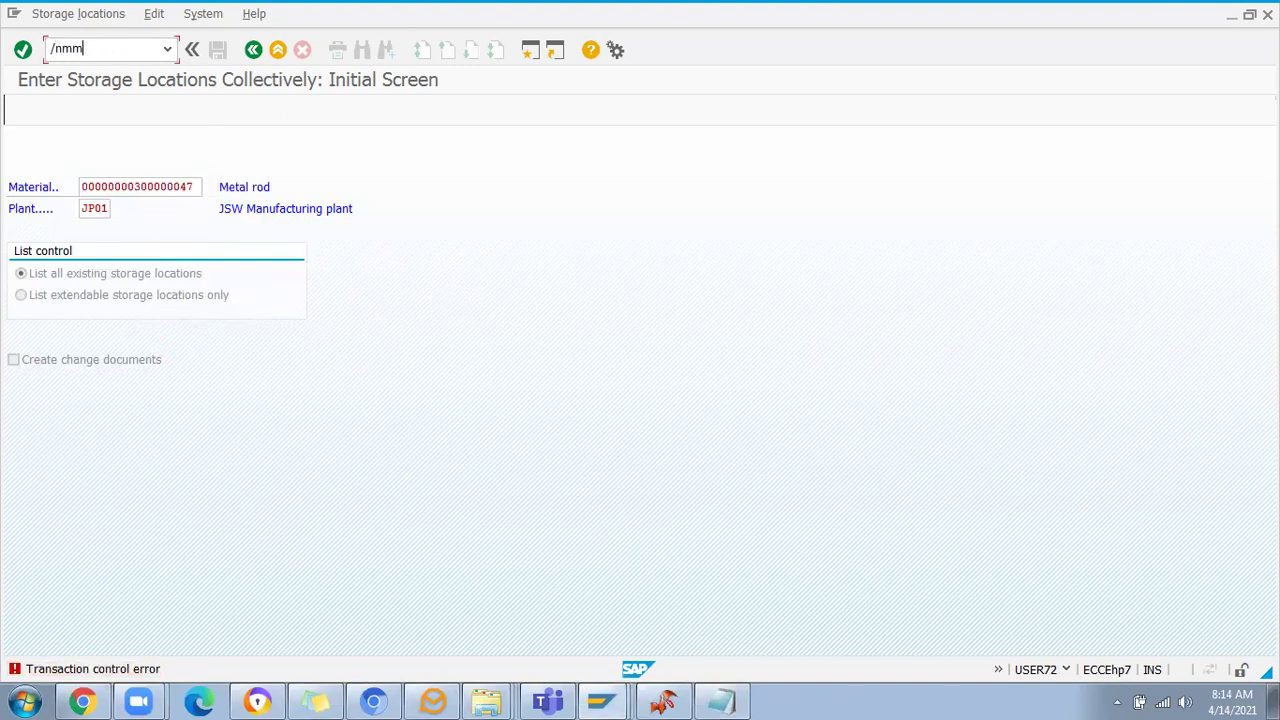
pyautogui.write('sc')
pyautogui.press('Return')
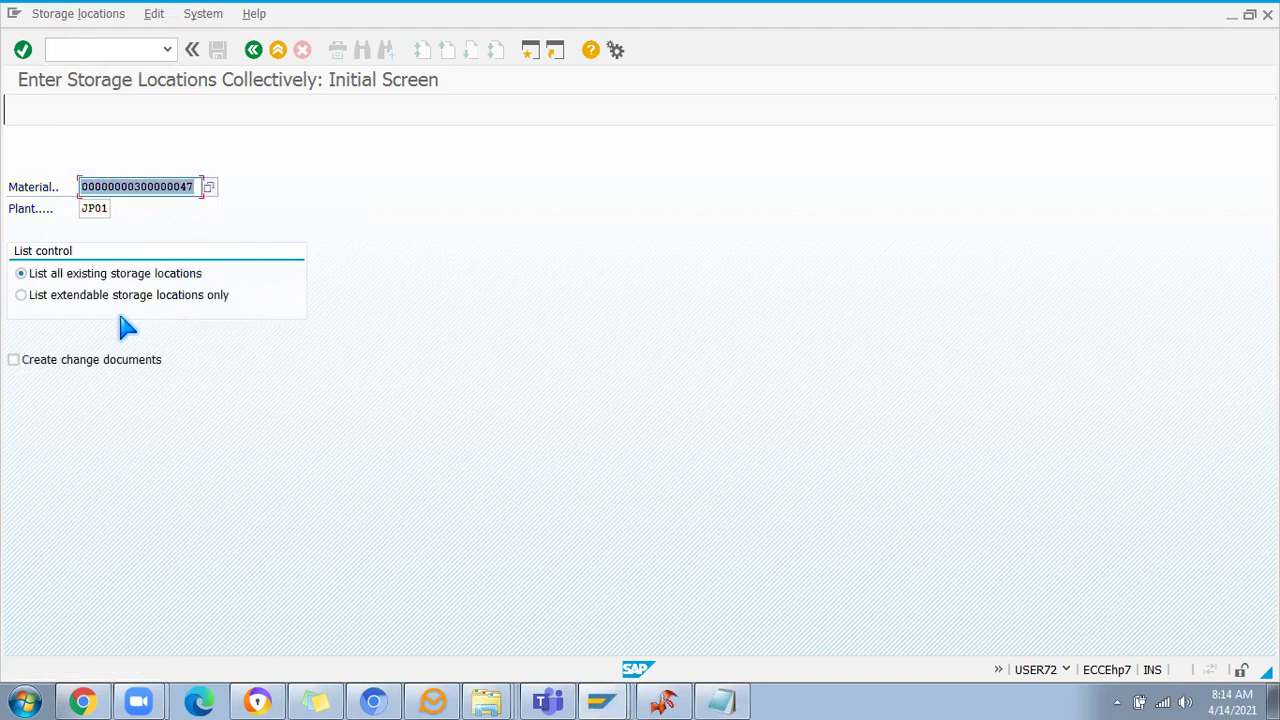
pyautogui.click(48, 299)
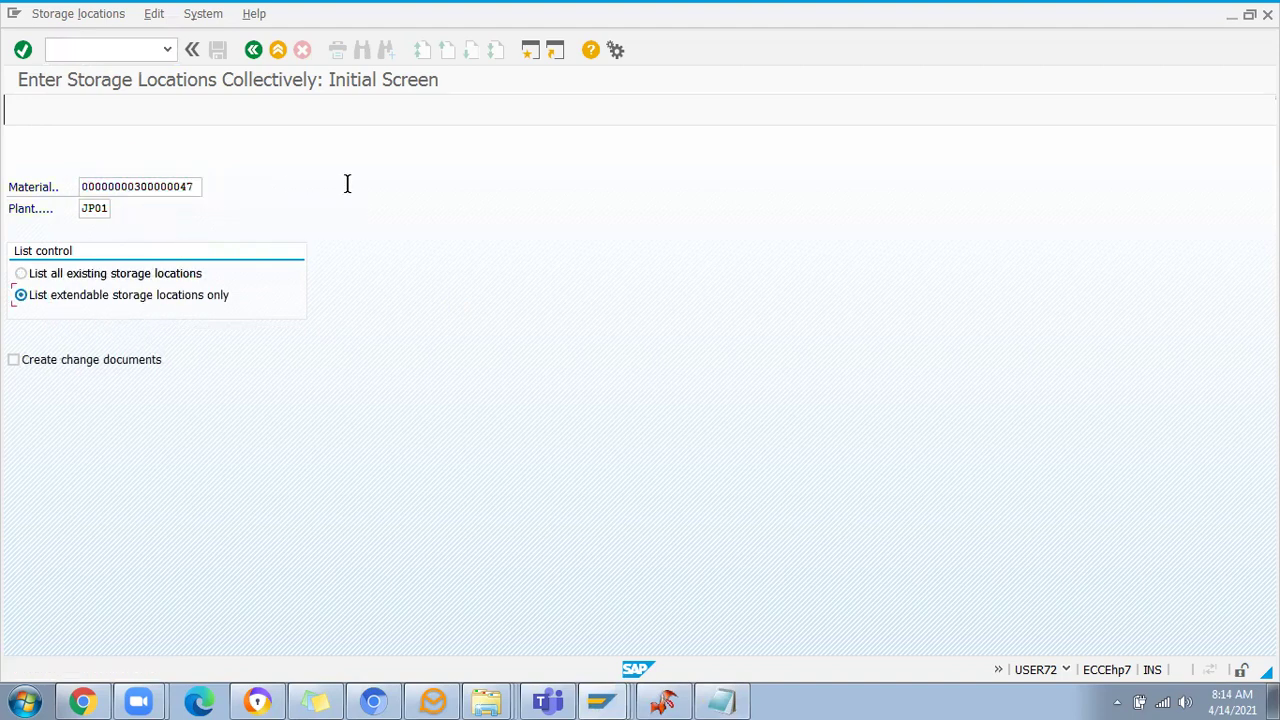
pyautogui.press('Return')
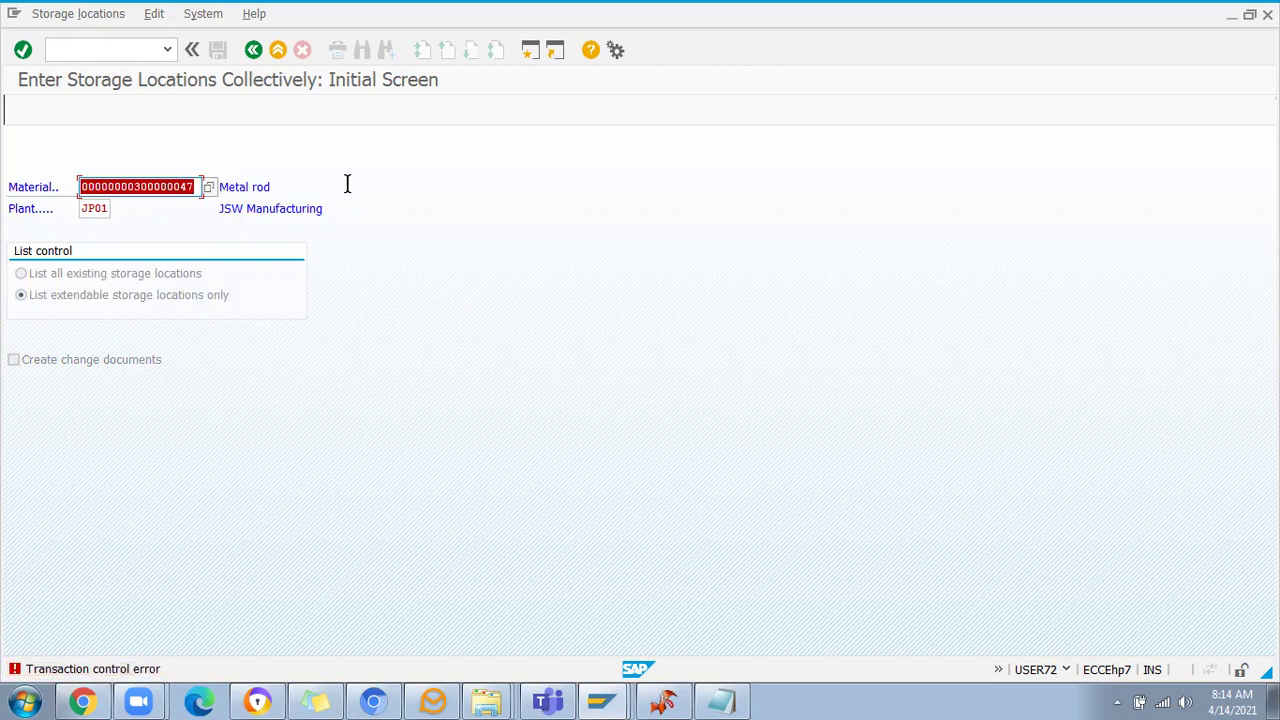
# Leave the storage locations transaction with /n to return to the SAP Easy Access screen
pyautogui.click(80, 49)
pyautogui.write('/nmm')
pyautogui.press('BackSpace')
pyautogui.press('BackSpace')
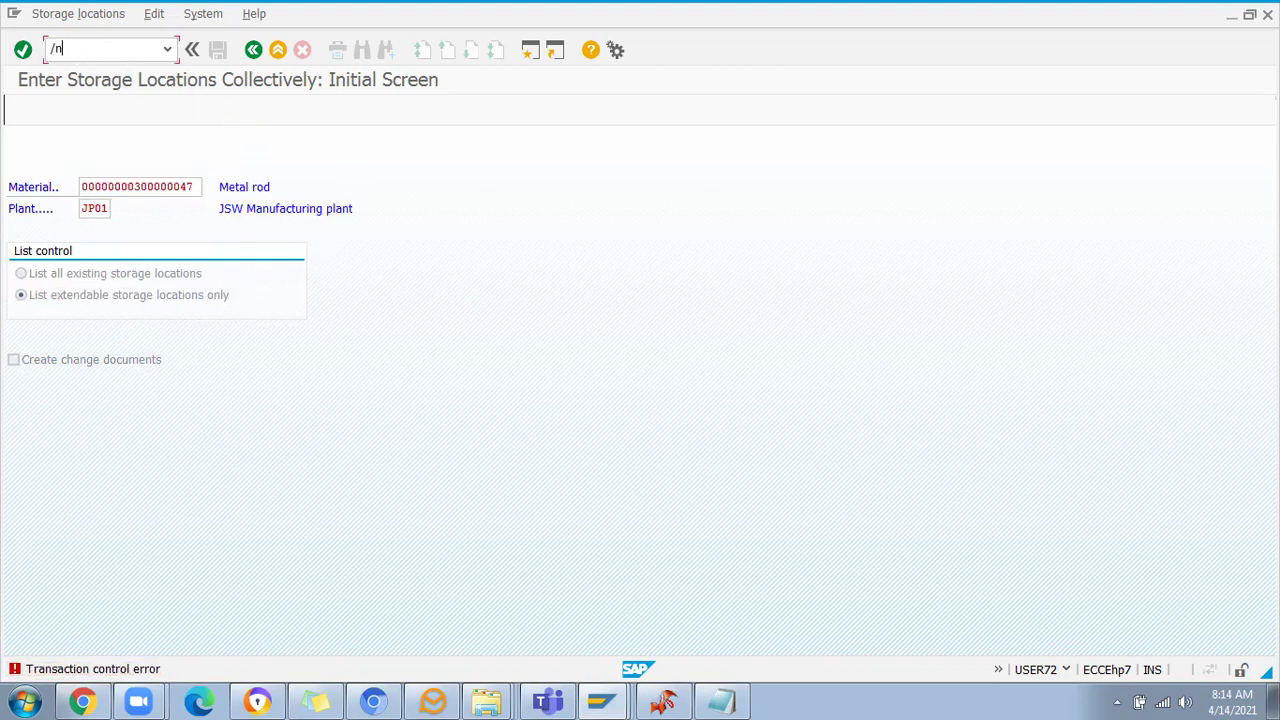
pyautogui.press('Return')
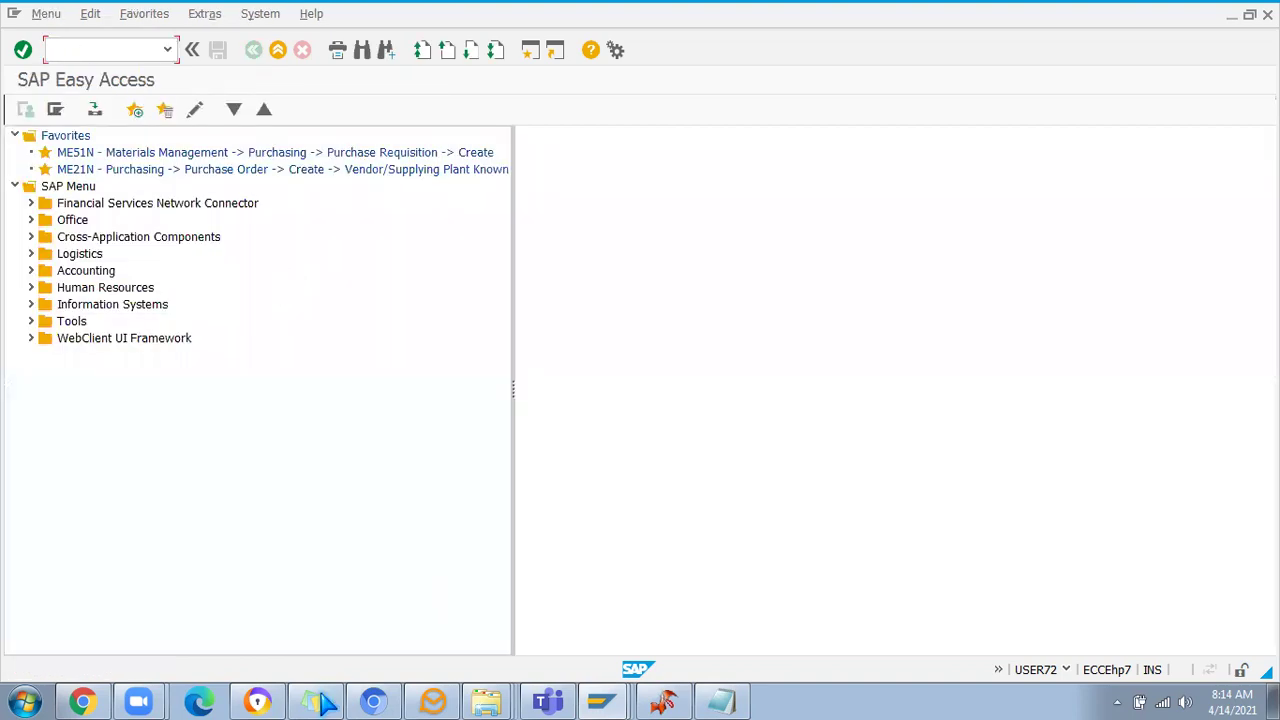
# Start MMSC again from the Easy Access screen and retry the list of extendable storage locations only
pyautogui.click(91, 49)
pyautogui.write('mmsc')
pyautogui.press('Return')
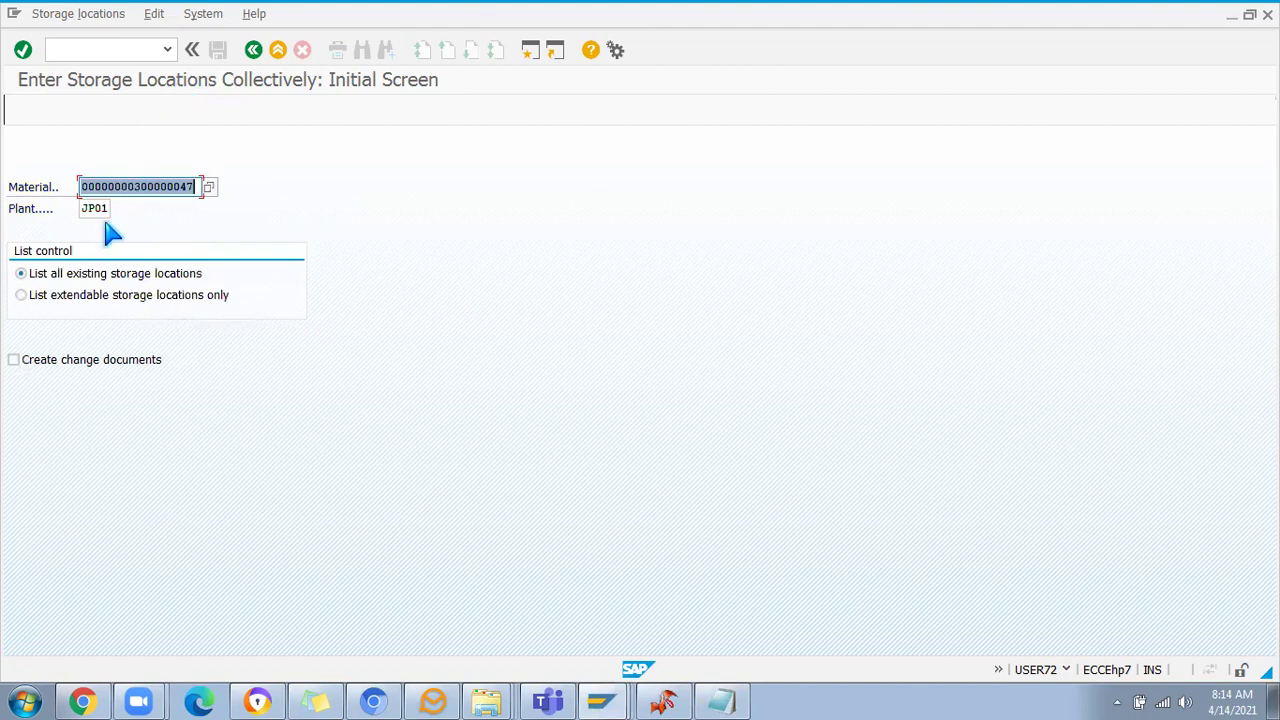
pyautogui.click(21, 297)
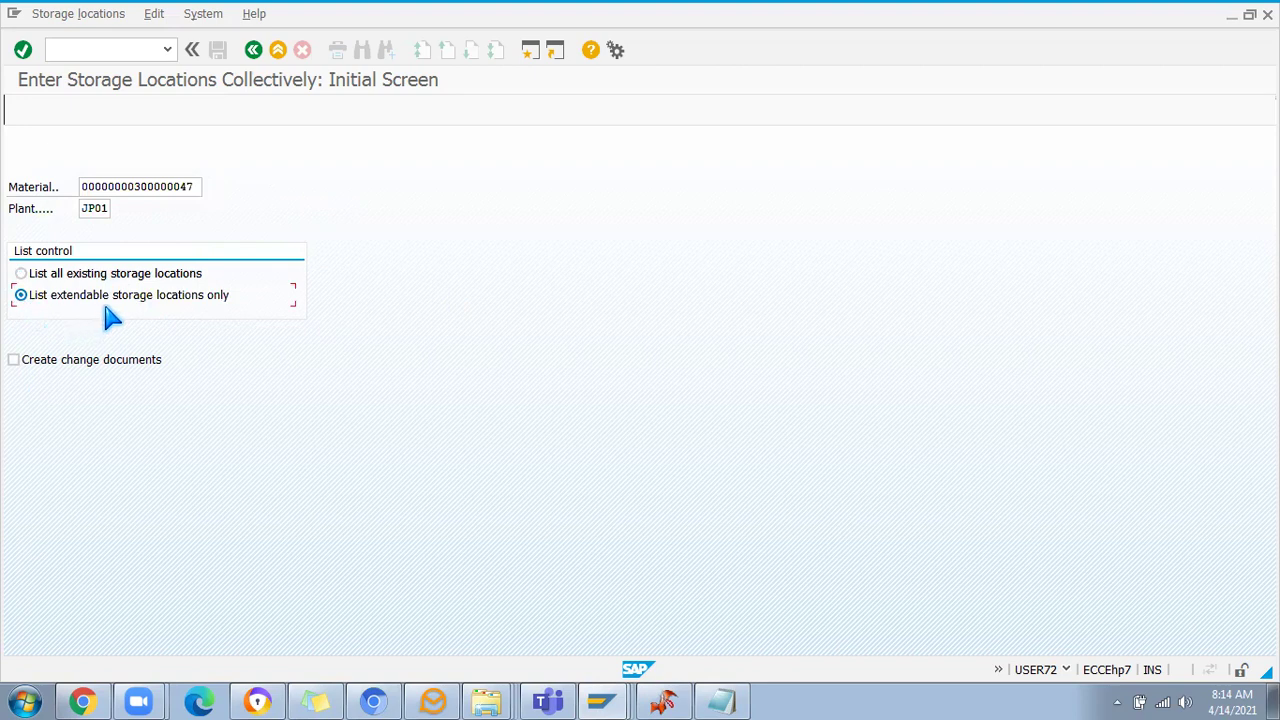
pyautogui.press('Return')
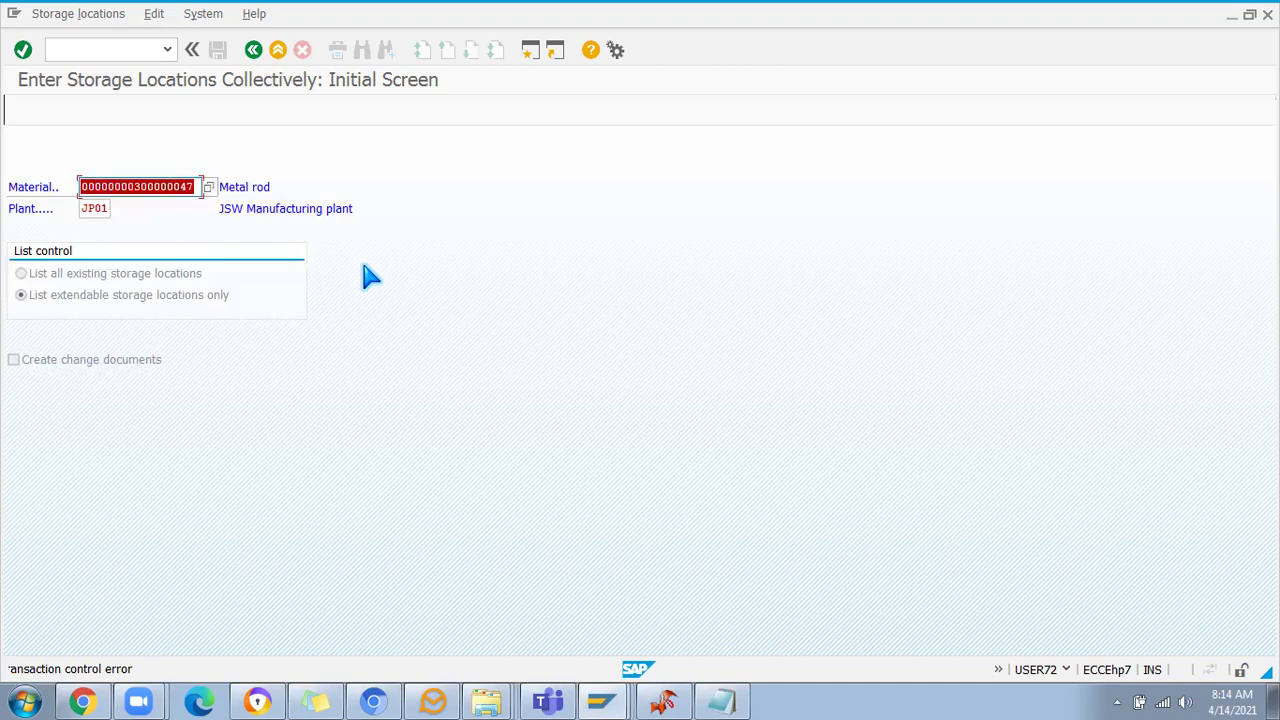
# Reload MMSC with /nmmsc, check the plant entry, and exit to the SAP Easy Access screen
pyautogui.click(92, 50)
pyautogui.write('/')
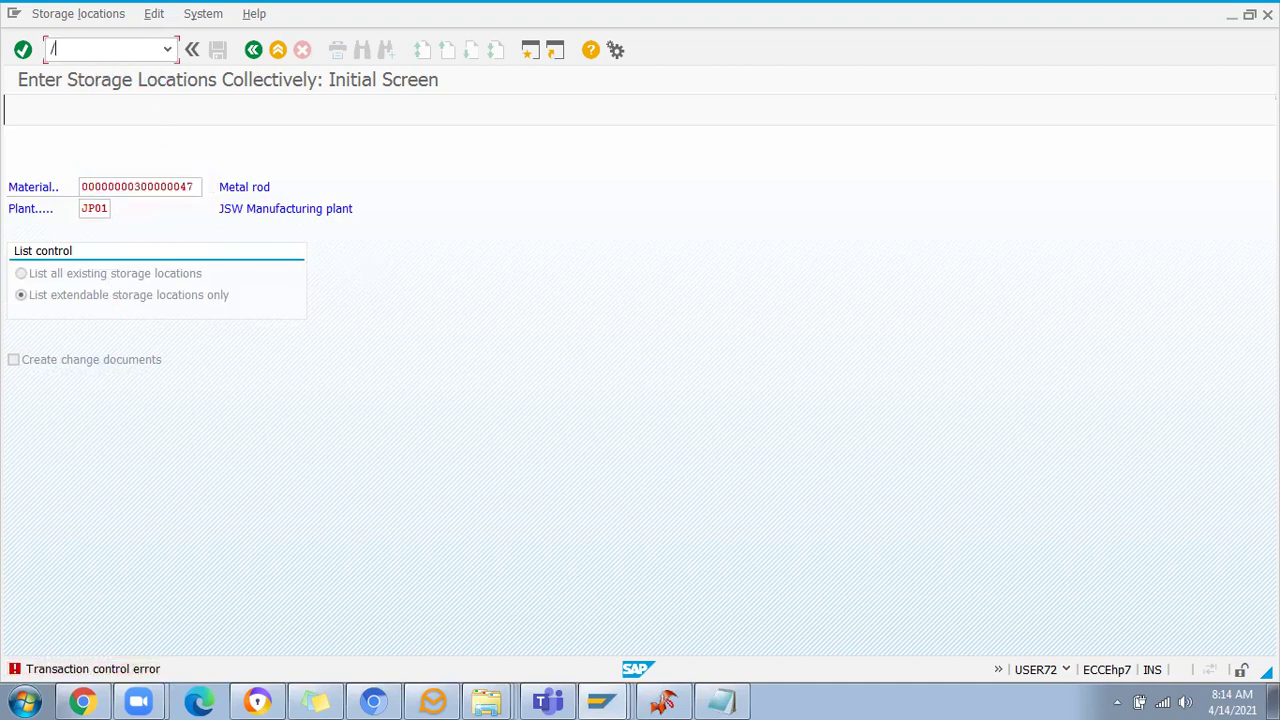
pyautogui.write('nmmsc')
pyautogui.press('Return')
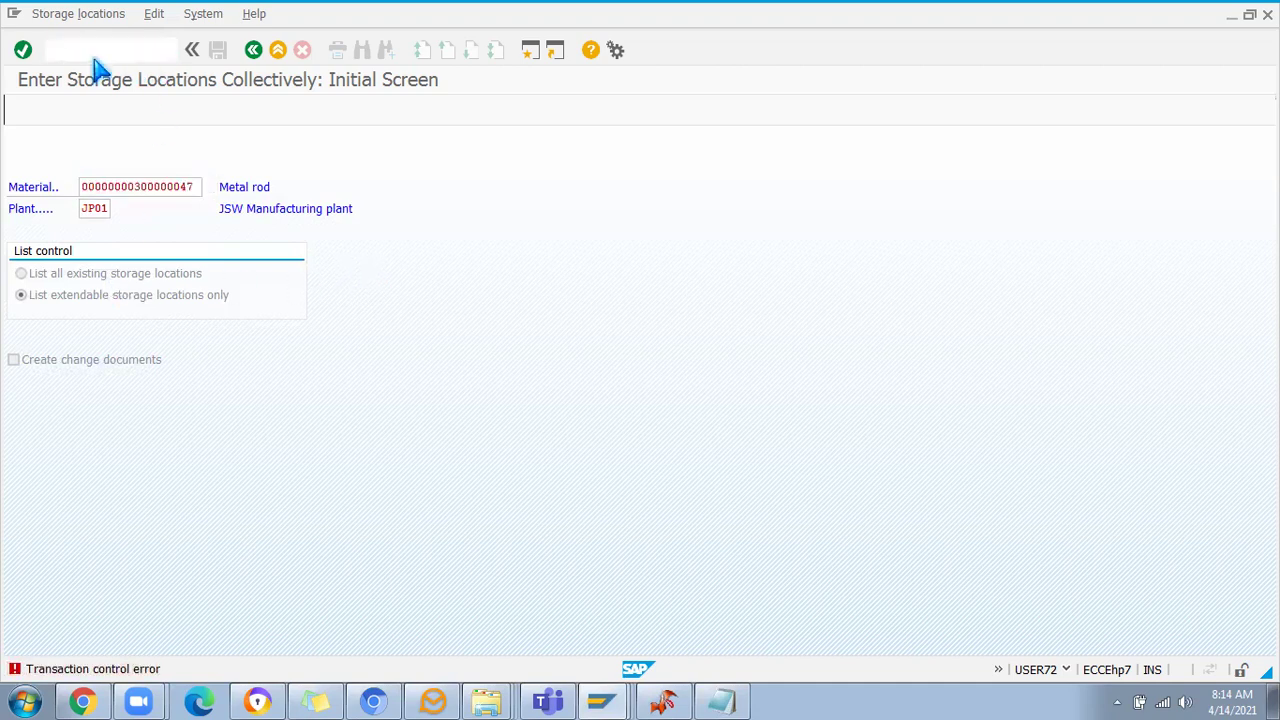
pyautogui.click(90, 208)
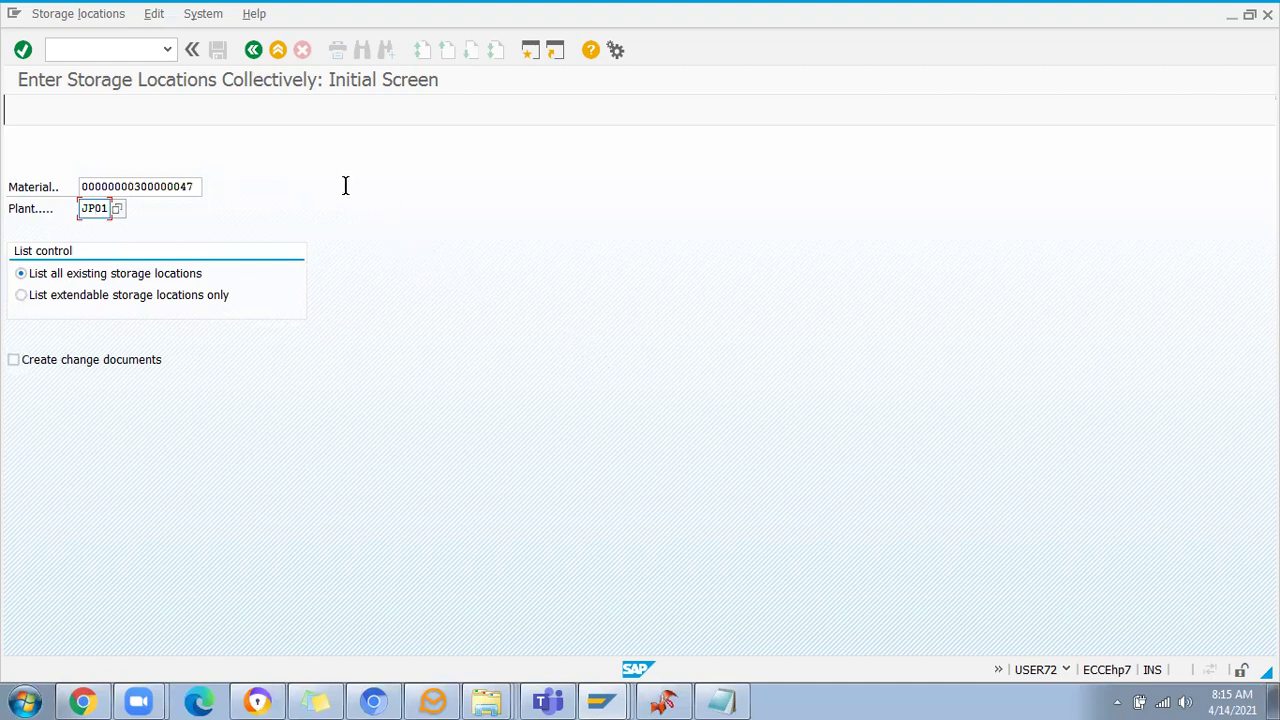
pyautogui.click(254, 50)
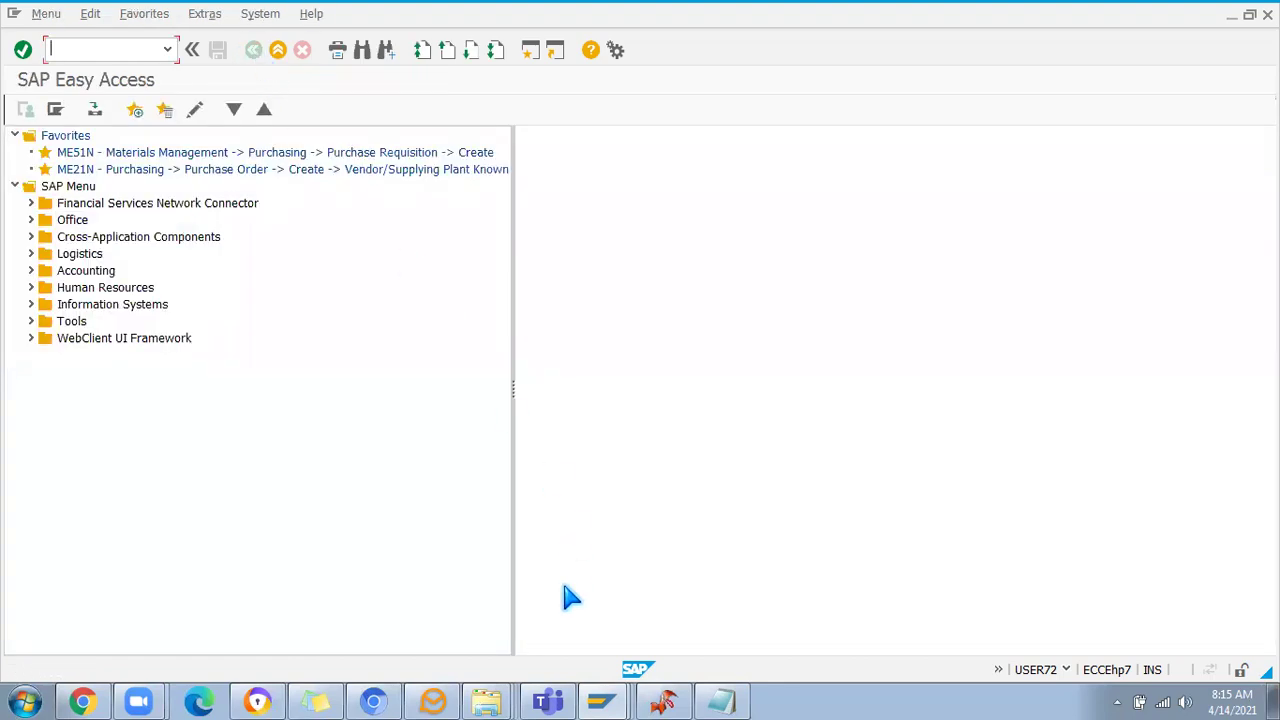